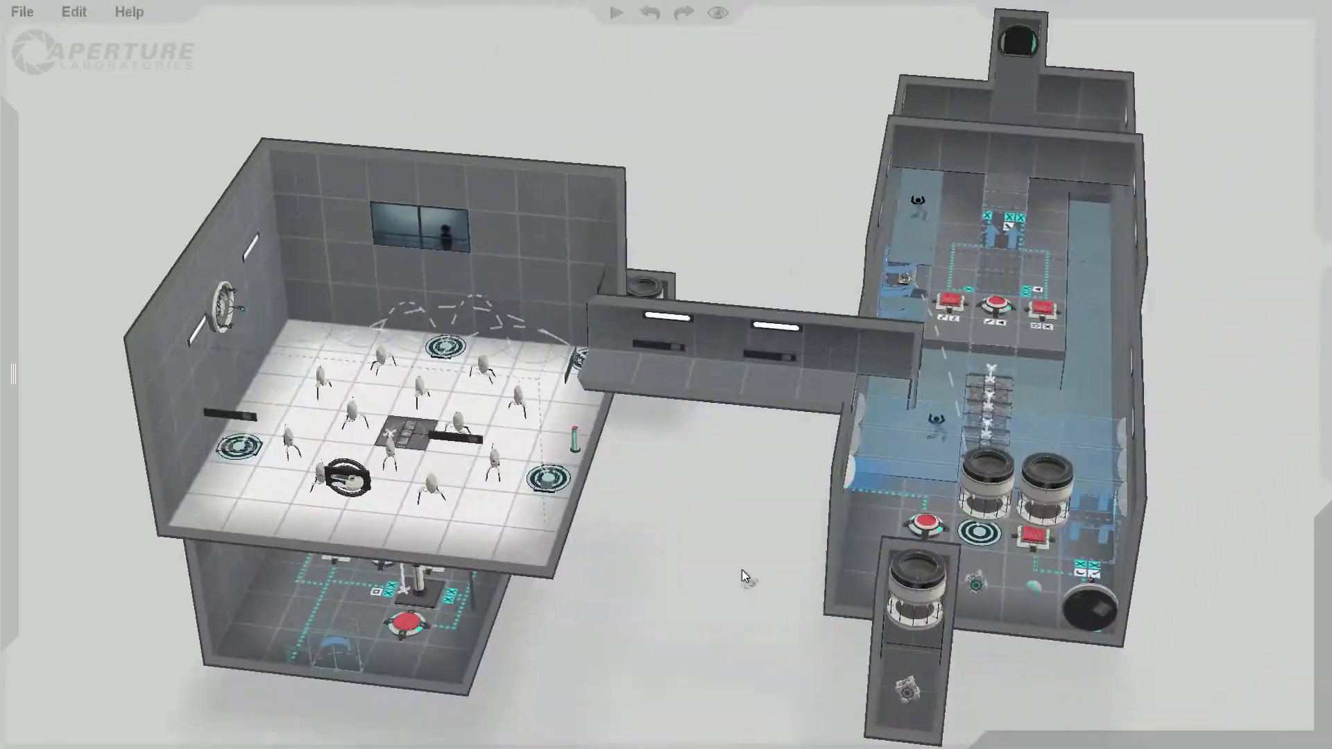
Step: Examine the whole test chamber layout, including the turret room, water area and lower rooms, from several angles
{"action": "middle_click_drag", "start_coordinate": [1163, 240], "coordinate": [452, 132]}
{"action": "scroll", "coordinate": [564, 251], "scroll_direction": "up", "scroll_amount": 2}
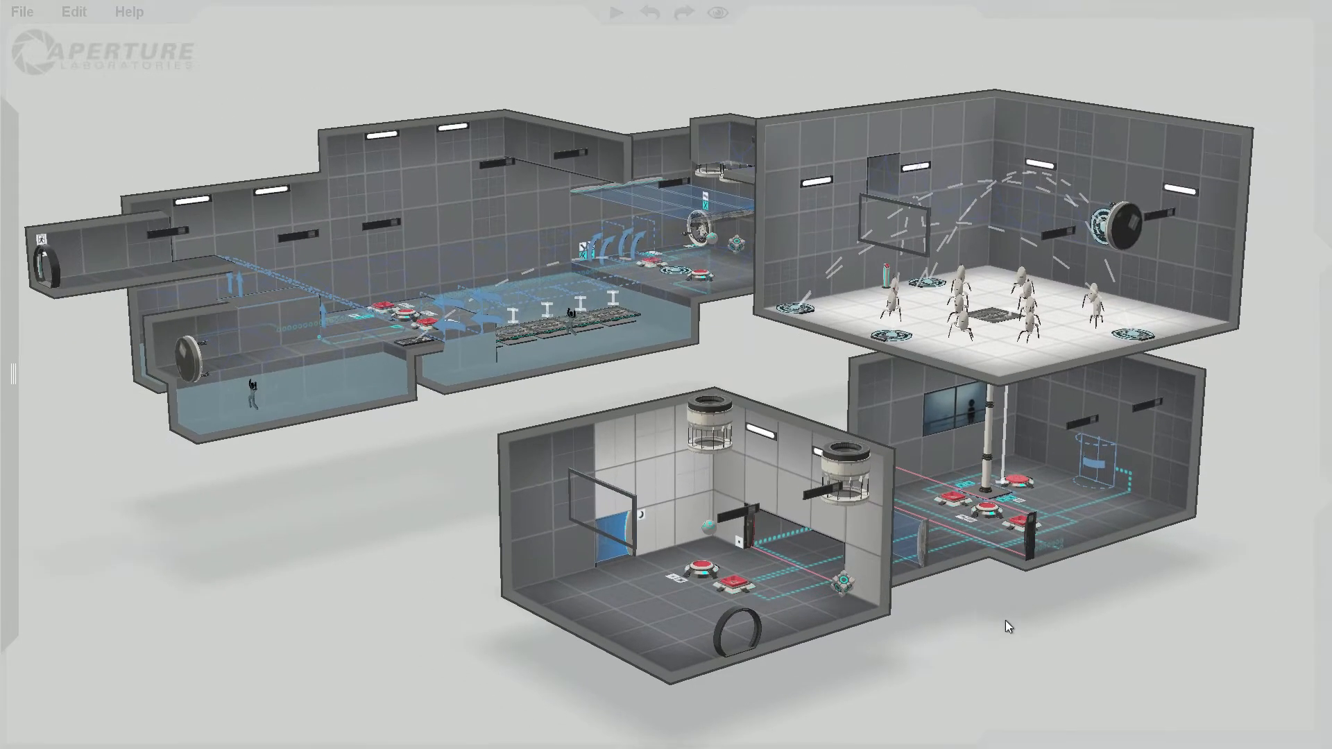
{"action": "middle_click_drag", "start_coordinate": [1006, 621], "coordinate": [1004, 677]}
{"action": "middle_click_drag", "start_coordinate": [1233, 392], "coordinate": [1176, 276]}
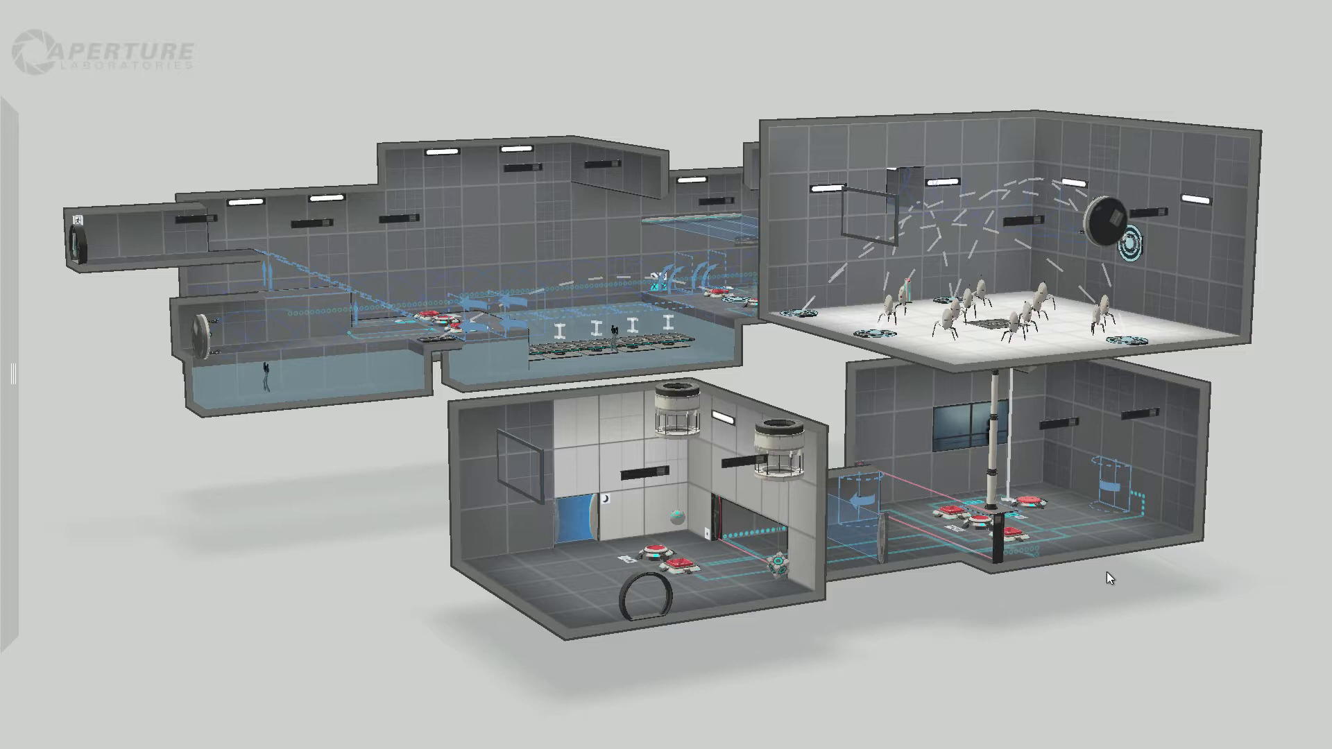
{"action": "right_click_drag", "start_coordinate": [1228, 550], "coordinate": [1011, 701]}
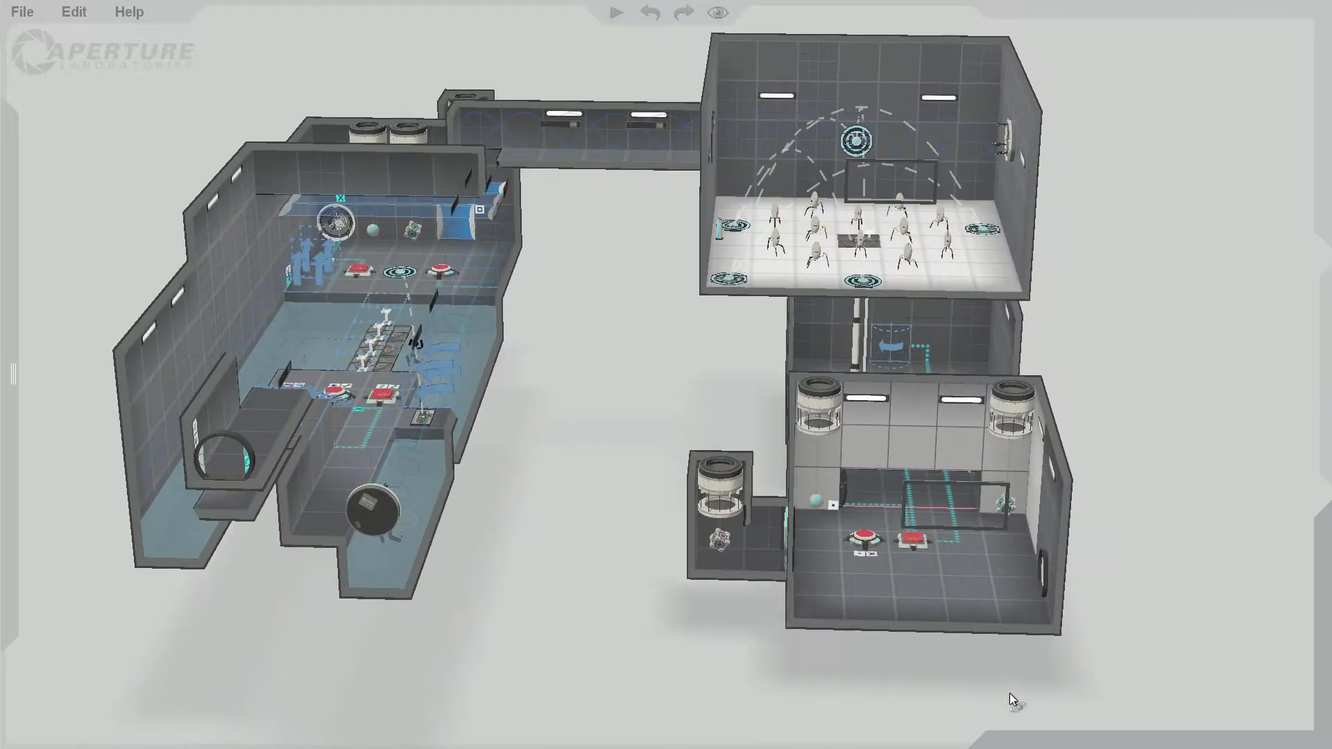
{"action": "right_click_drag", "start_coordinate": [1085, 431], "coordinate": [1067, 569]}
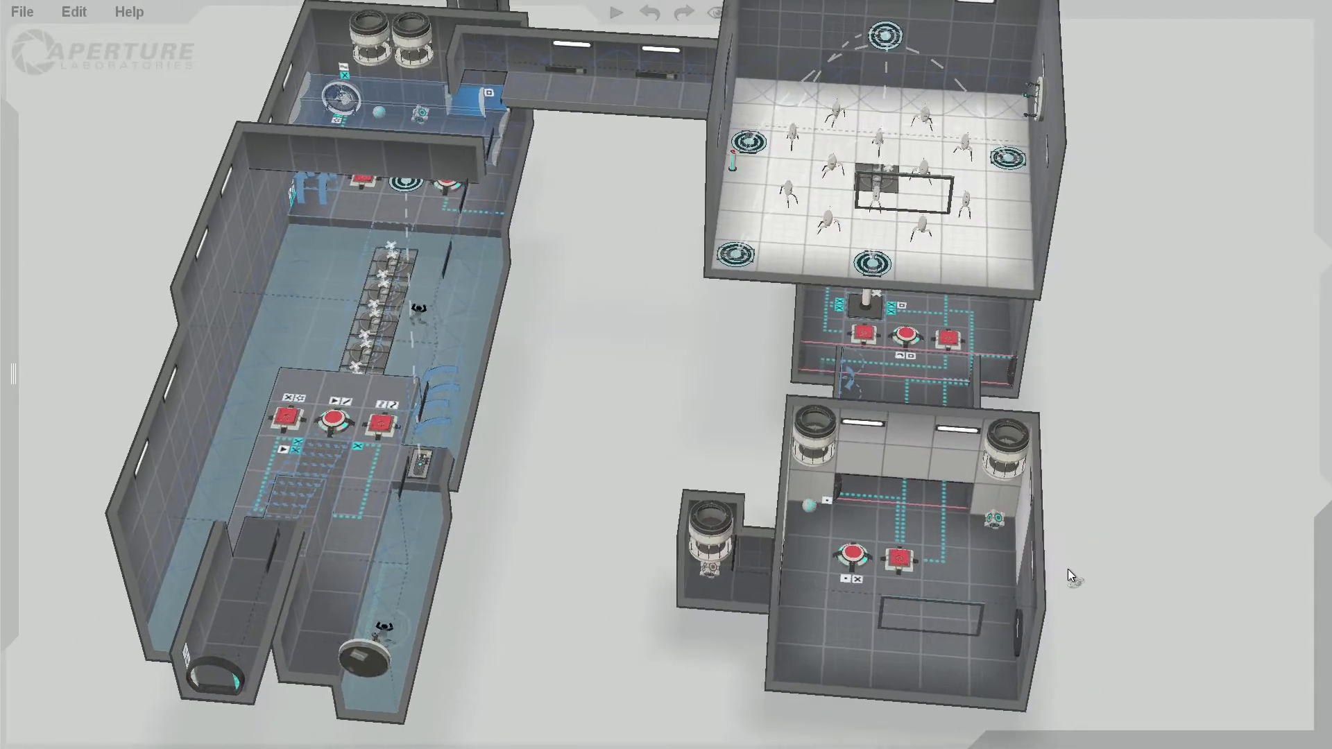
{"action": "right_click_drag", "start_coordinate": [1102, 424], "coordinate": [1035, 241]}
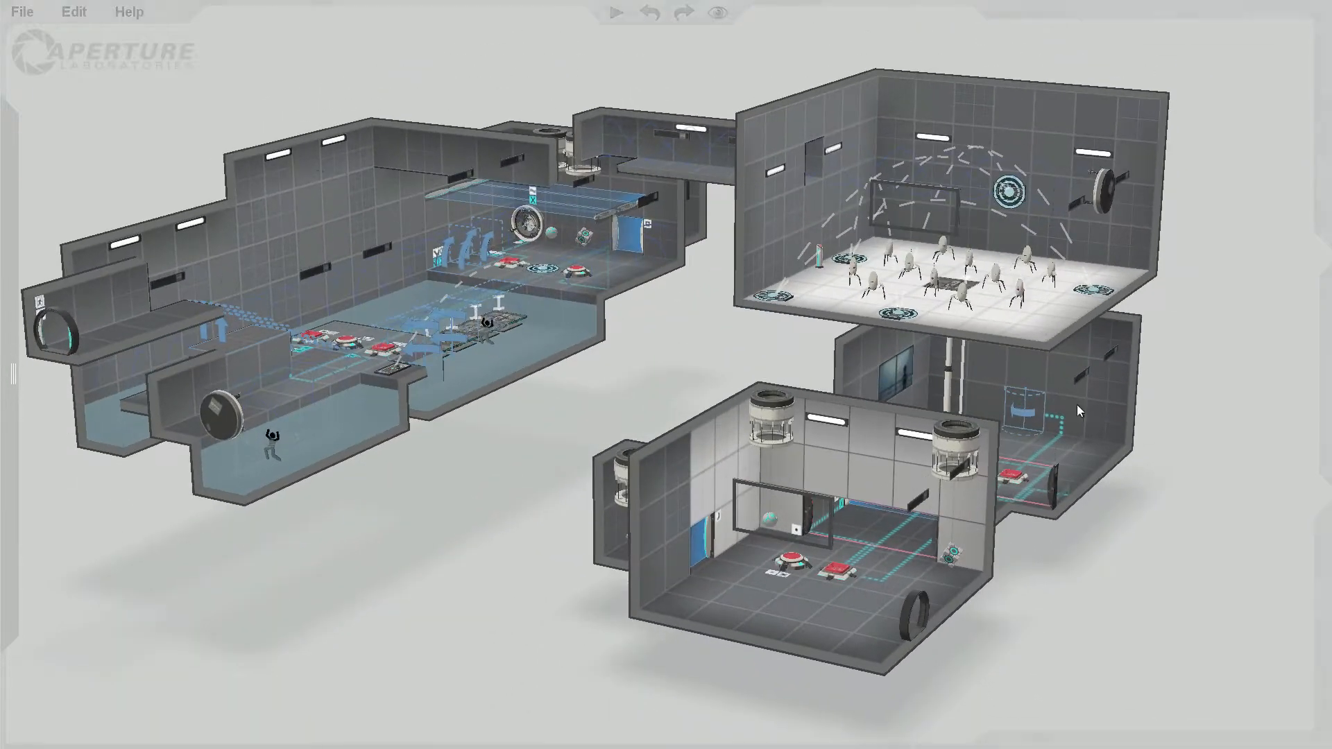
{"action": "right_click_drag", "start_coordinate": [1116, 627], "coordinate": [1152, 669]}
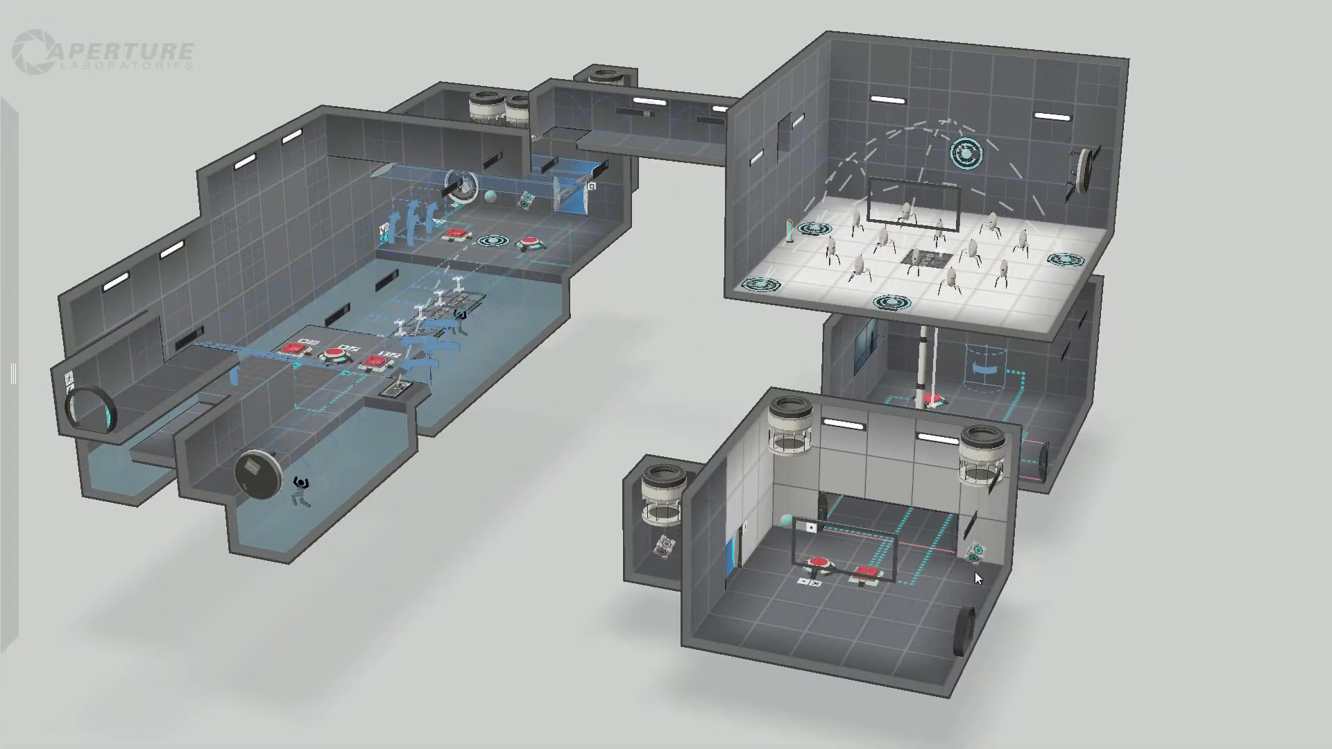
{"action": "right_click_drag", "start_coordinate": [1049, 577], "coordinate": [1013, 623]}
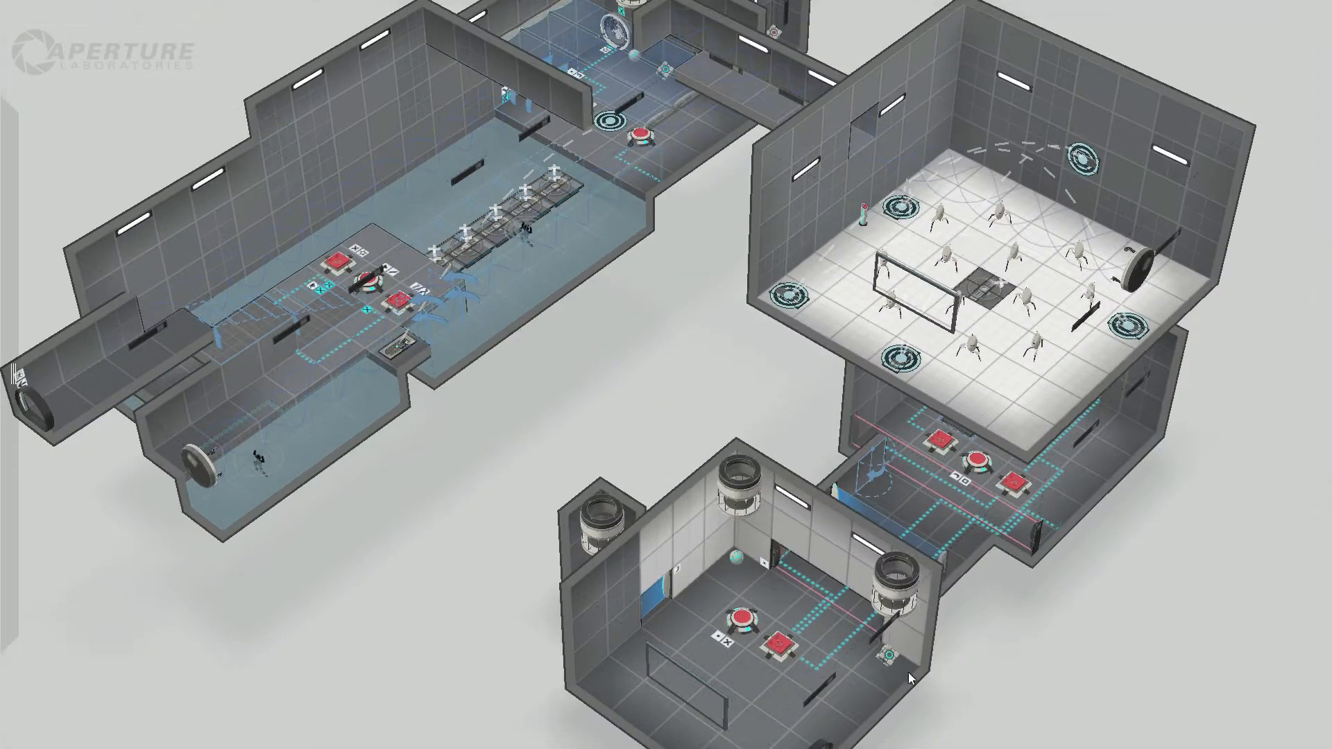
{"action": "right_click_drag", "start_coordinate": [918, 653], "coordinate": [1101, 544]}
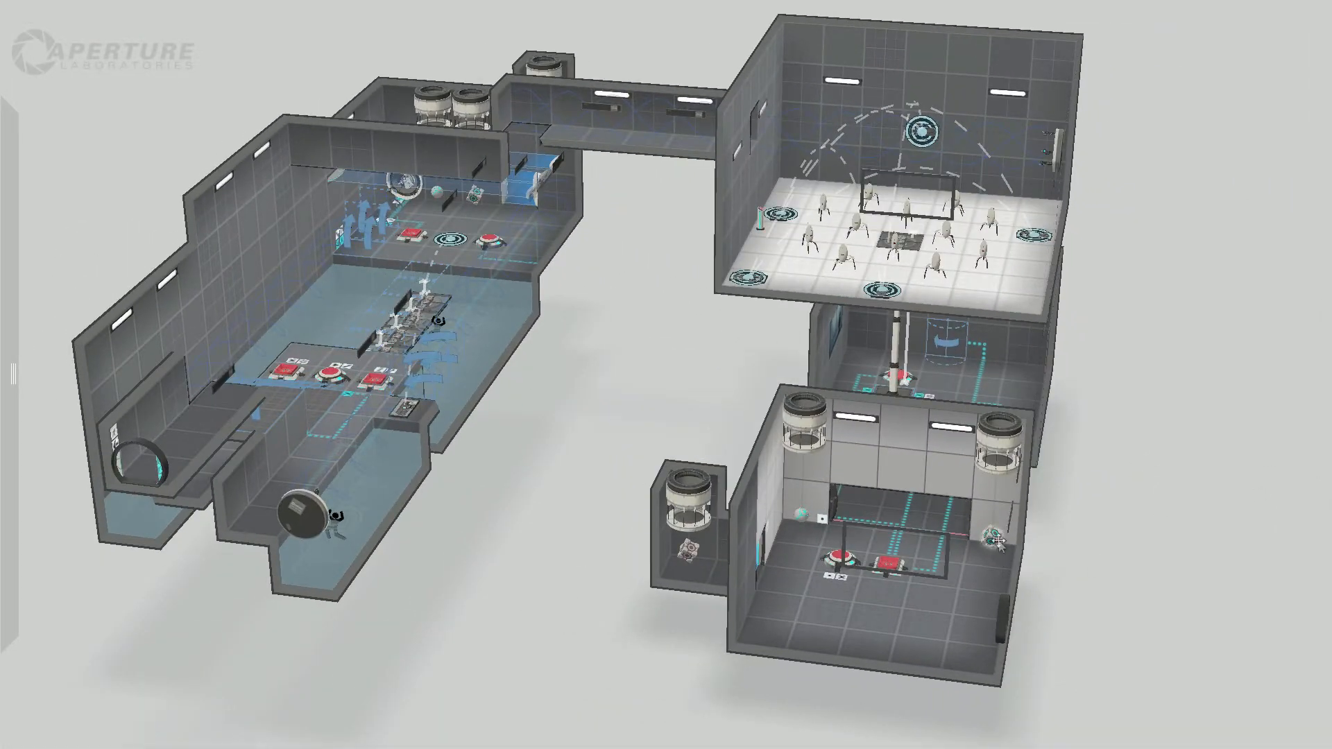
Step: Inspect the lower room with the two item droppers and locate its round door
{"action": "right_click_drag", "start_coordinate": [999, 541], "coordinate": [1035, 418]}
{"action": "scroll", "coordinate": [1104, 577], "scroll_direction": "up", "scroll_amount": 5}
{"action": "scroll", "coordinate": [1104, 577], "scroll_direction": "down", "scroll_amount": 5}
{"action": "scroll", "coordinate": [1037, 428], "scroll_direction": "up", "scroll_amount": 5}
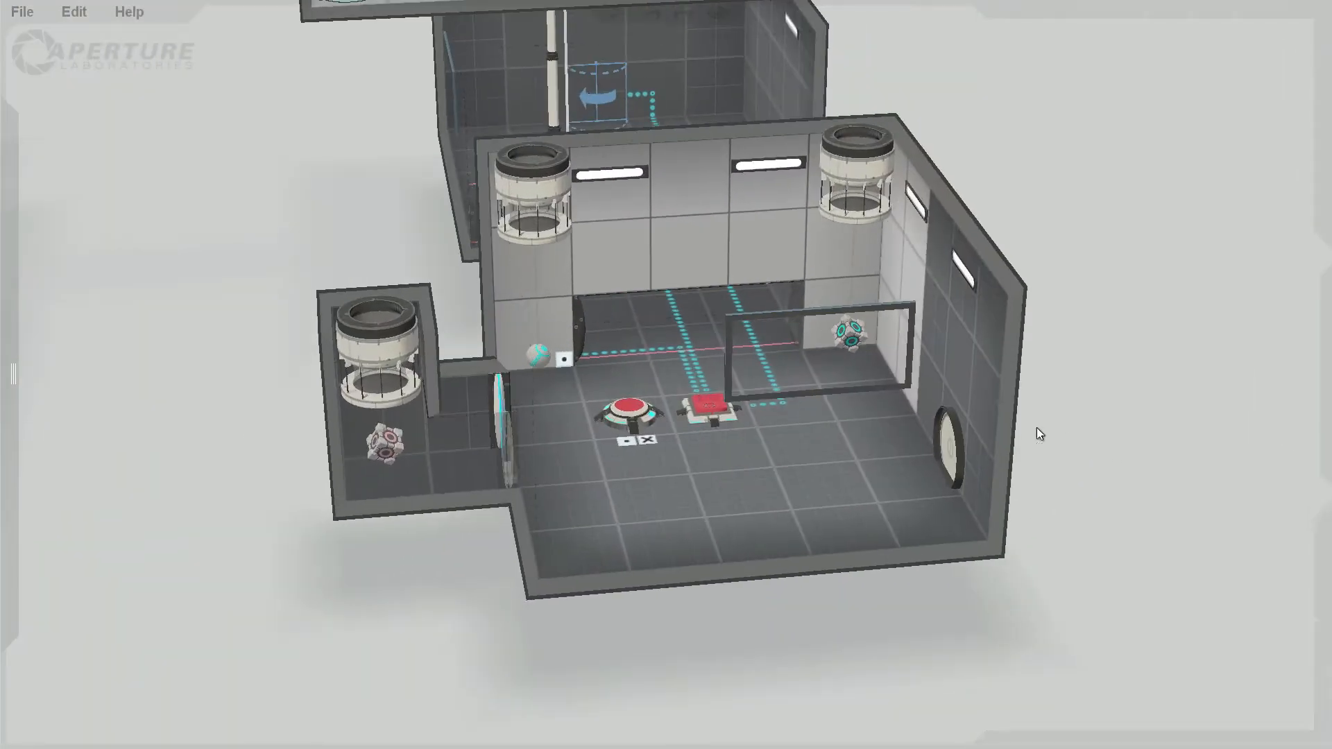
{"action": "left_click", "coordinate": [952, 445]}
{"action": "left_click", "coordinate": [1113, 414]}
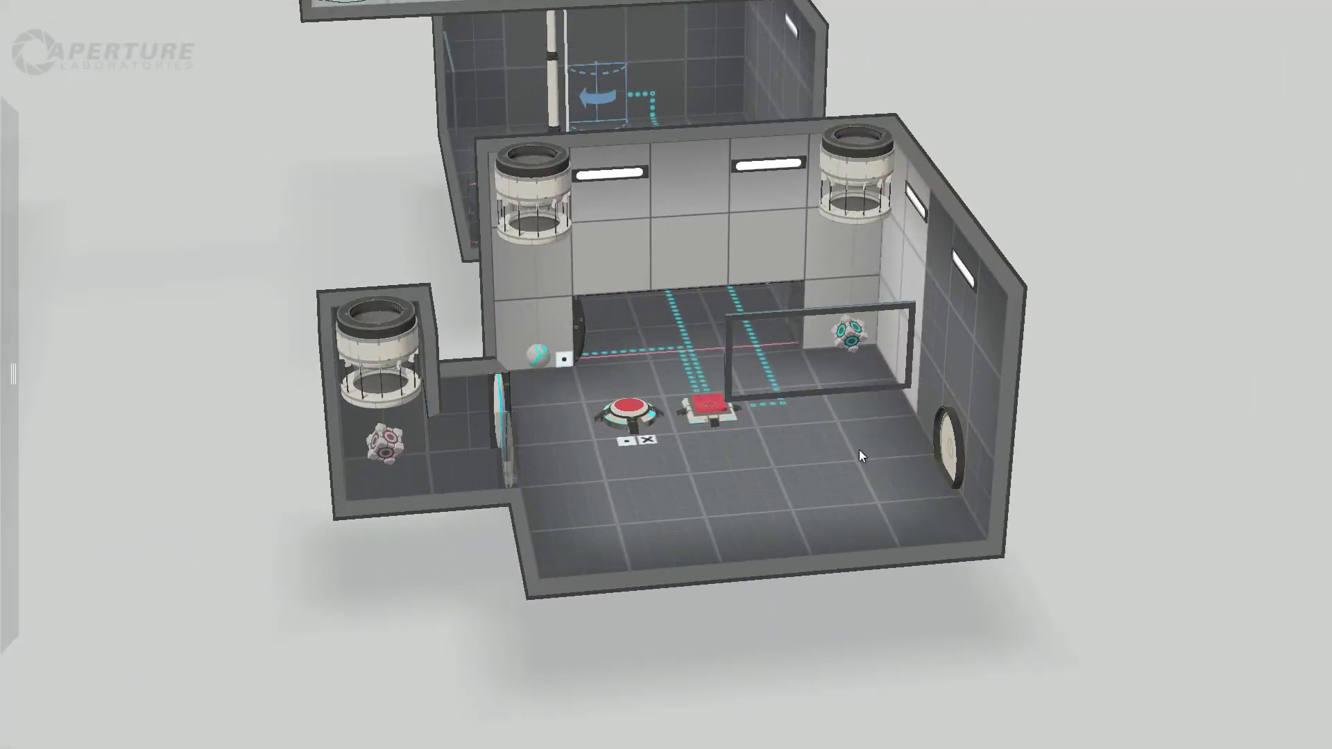
Step: Check the cube and sphere under the lower room's droppers and the companion cube in the small side room
{"action": "right_click_drag", "start_coordinate": [1086, 395], "coordinate": [1085, 558]}
{"action": "left_click", "coordinate": [850, 421]}
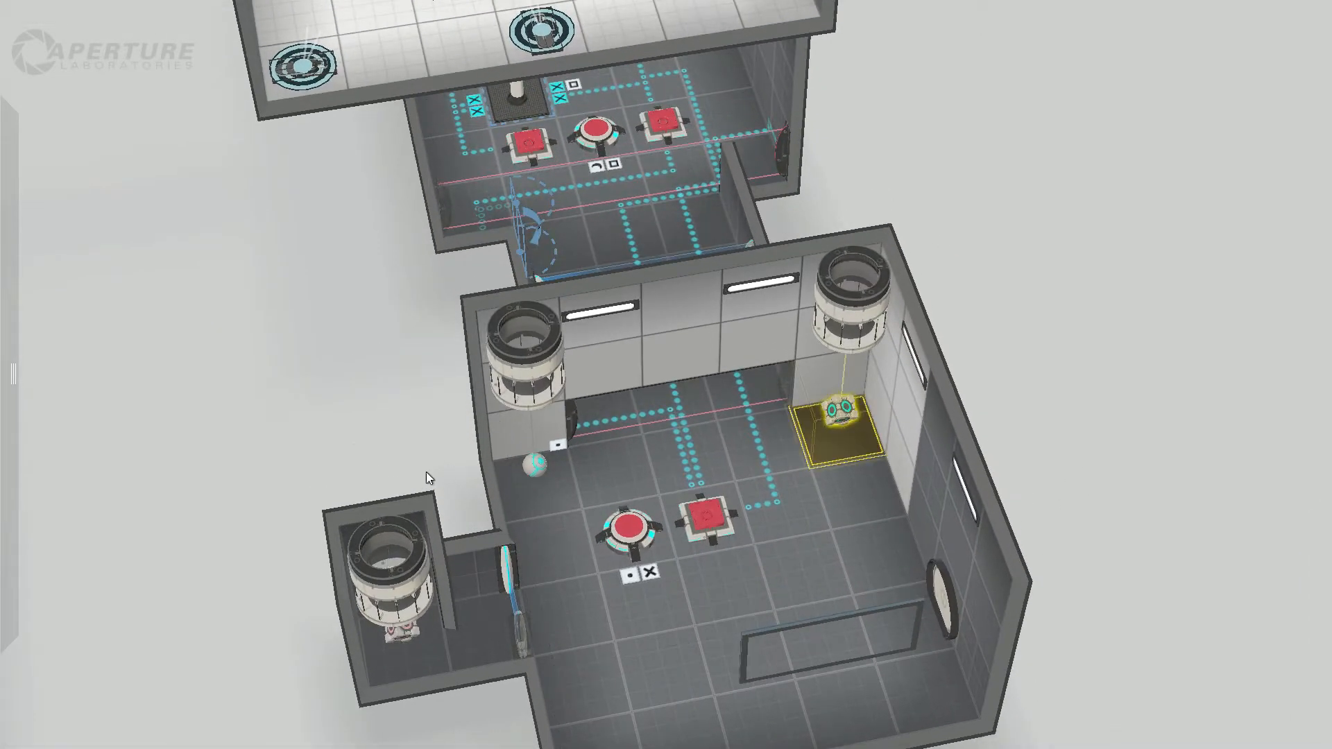
{"action": "left_click", "coordinate": [537, 462]}
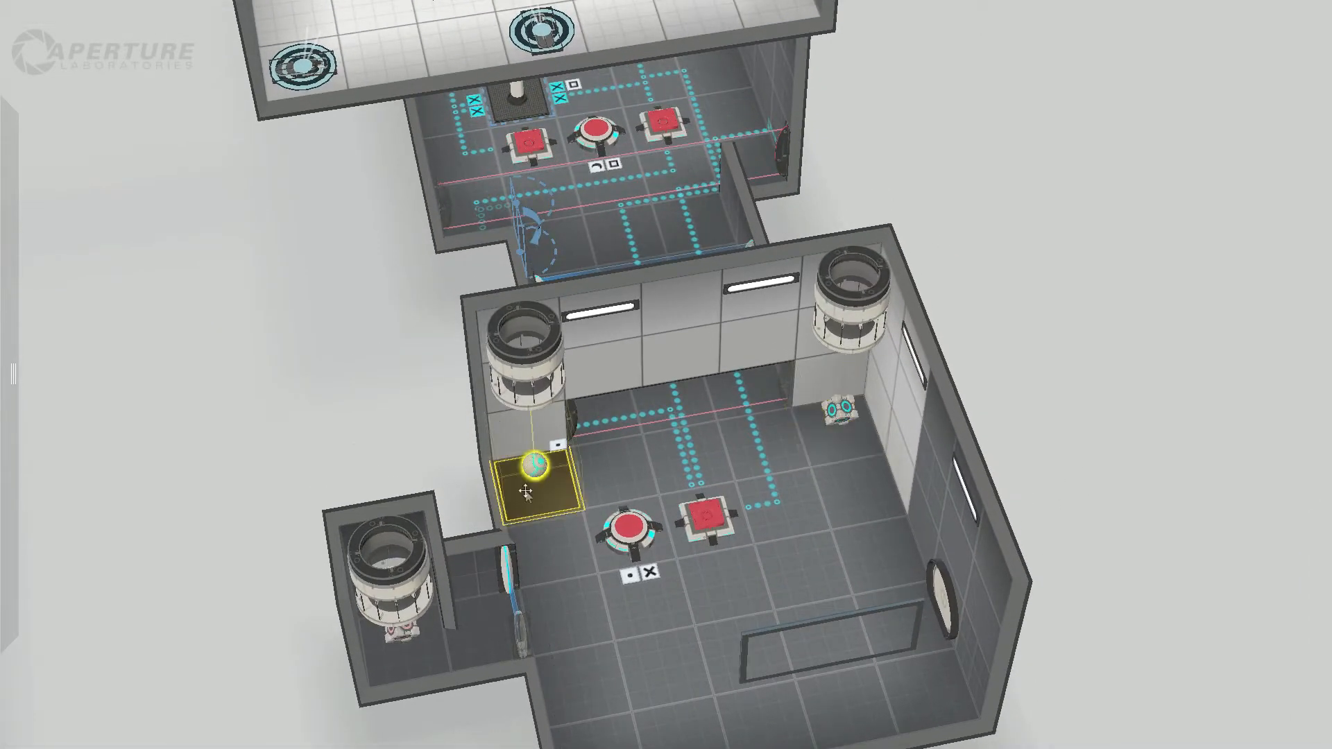
{"action": "left_click", "coordinate": [405, 633]}
Step: Inspect the fizzler at the side room's doorway and the round and square floor buttons in the lower room
{"action": "middle_click_drag", "start_coordinate": [441, 707], "coordinate": [350, 595]}
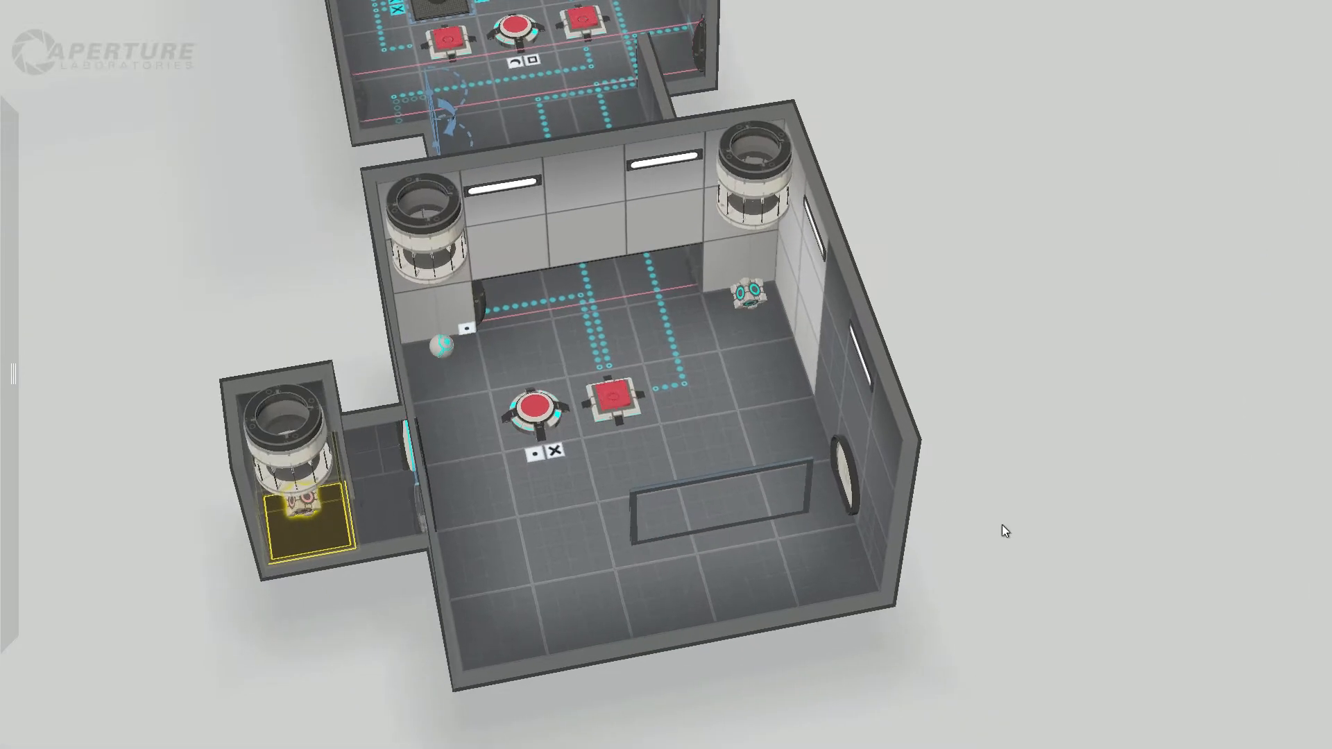
{"action": "right_click_drag", "start_coordinate": [1004, 528], "coordinate": [907, 342]}
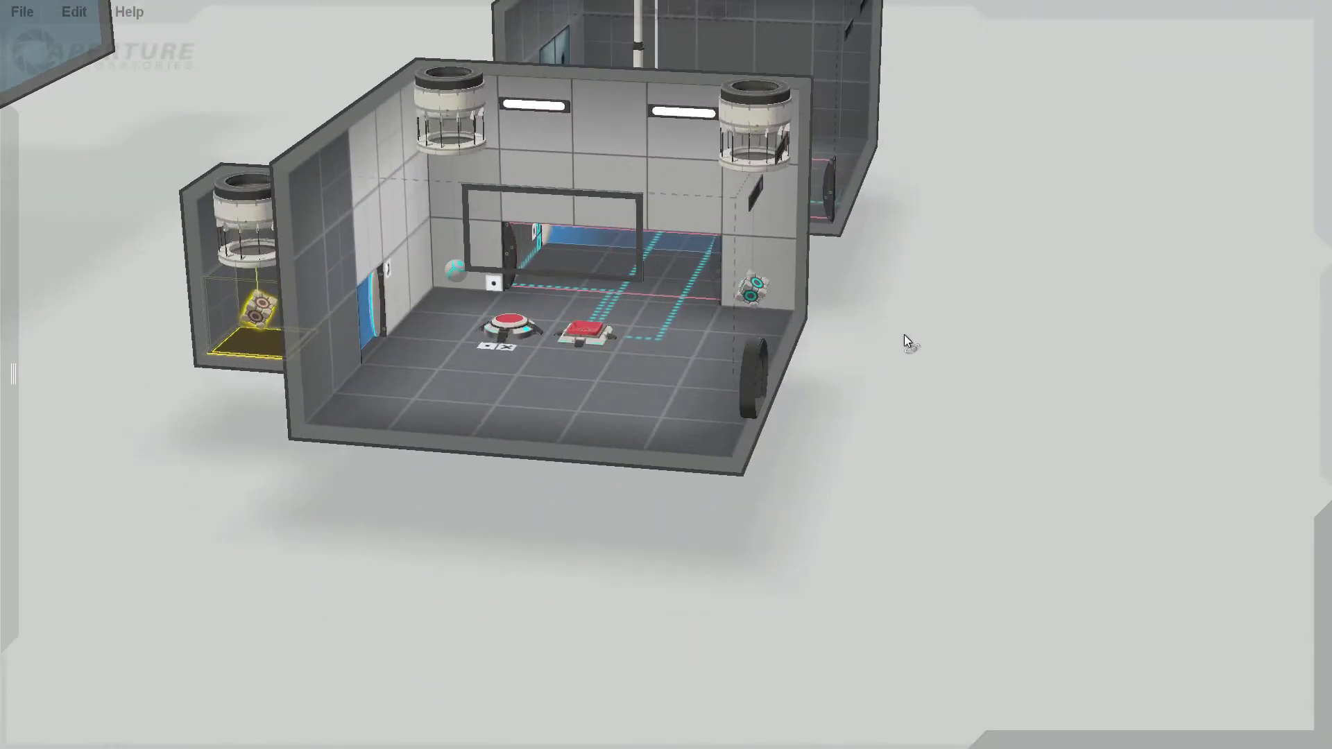
{"action": "left_click", "coordinate": [377, 295]}
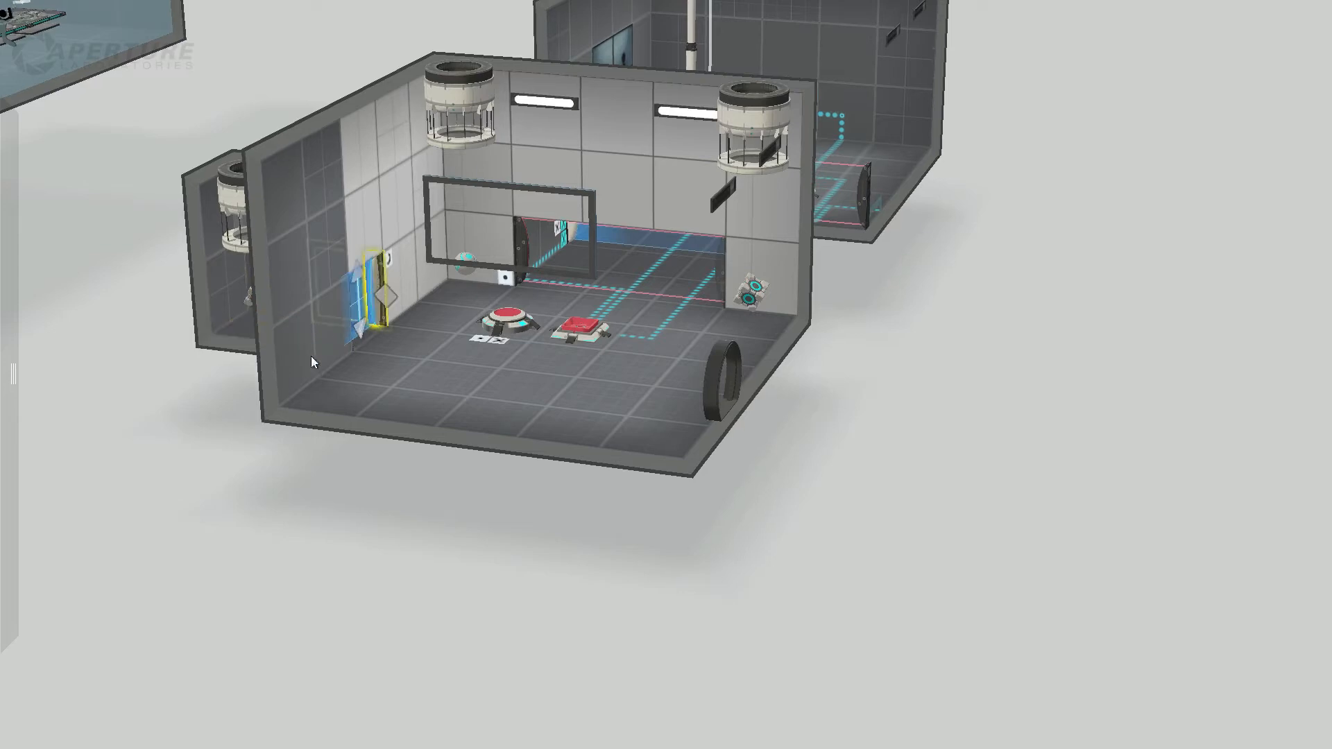
{"action": "right_click_drag", "start_coordinate": [224, 437], "coordinate": [322, 615]}
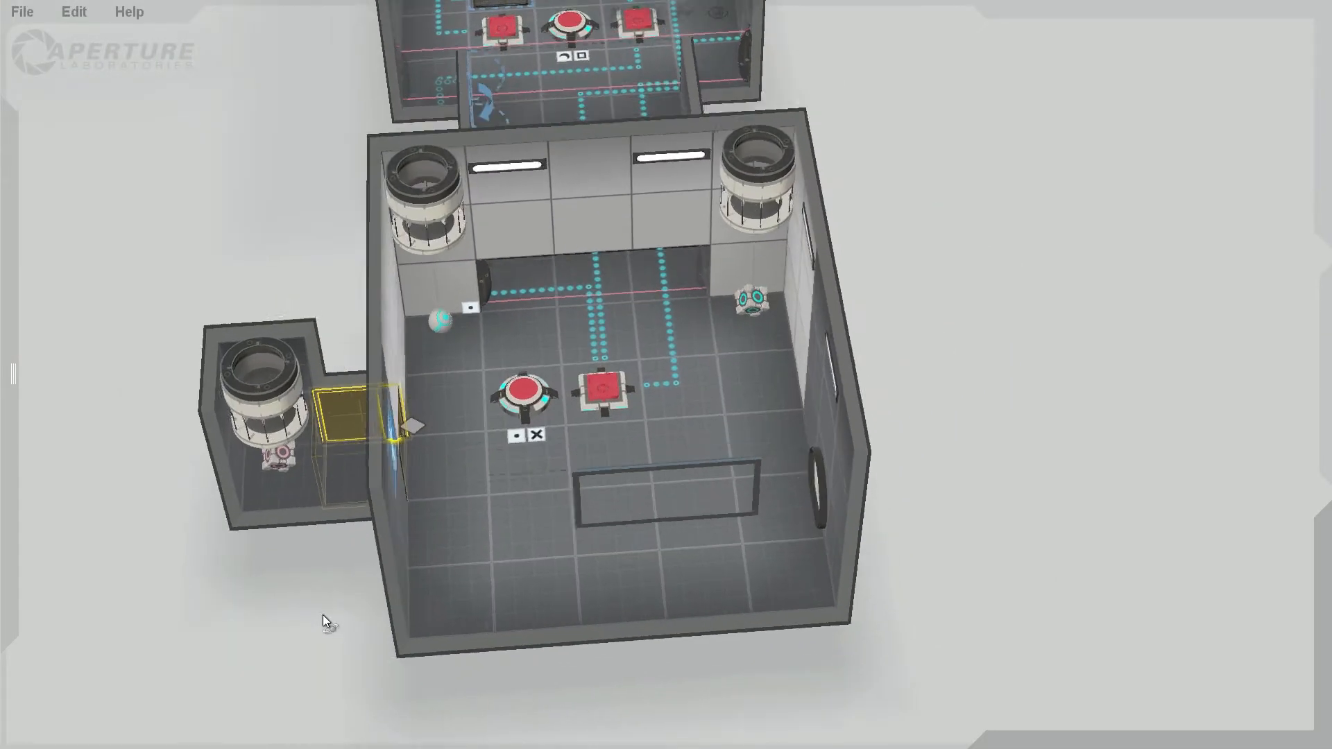
{"action": "left_click", "coordinate": [528, 390]}
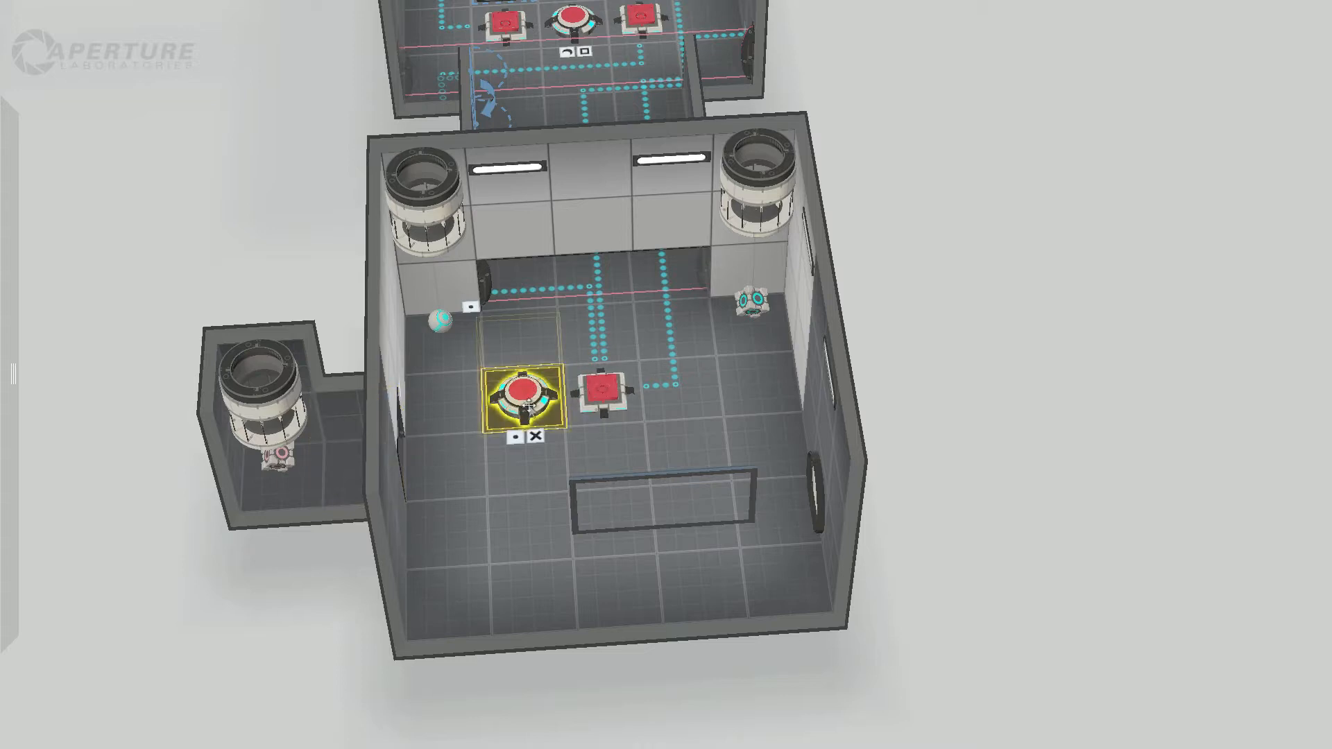
{"action": "left_click", "coordinate": [619, 394]}
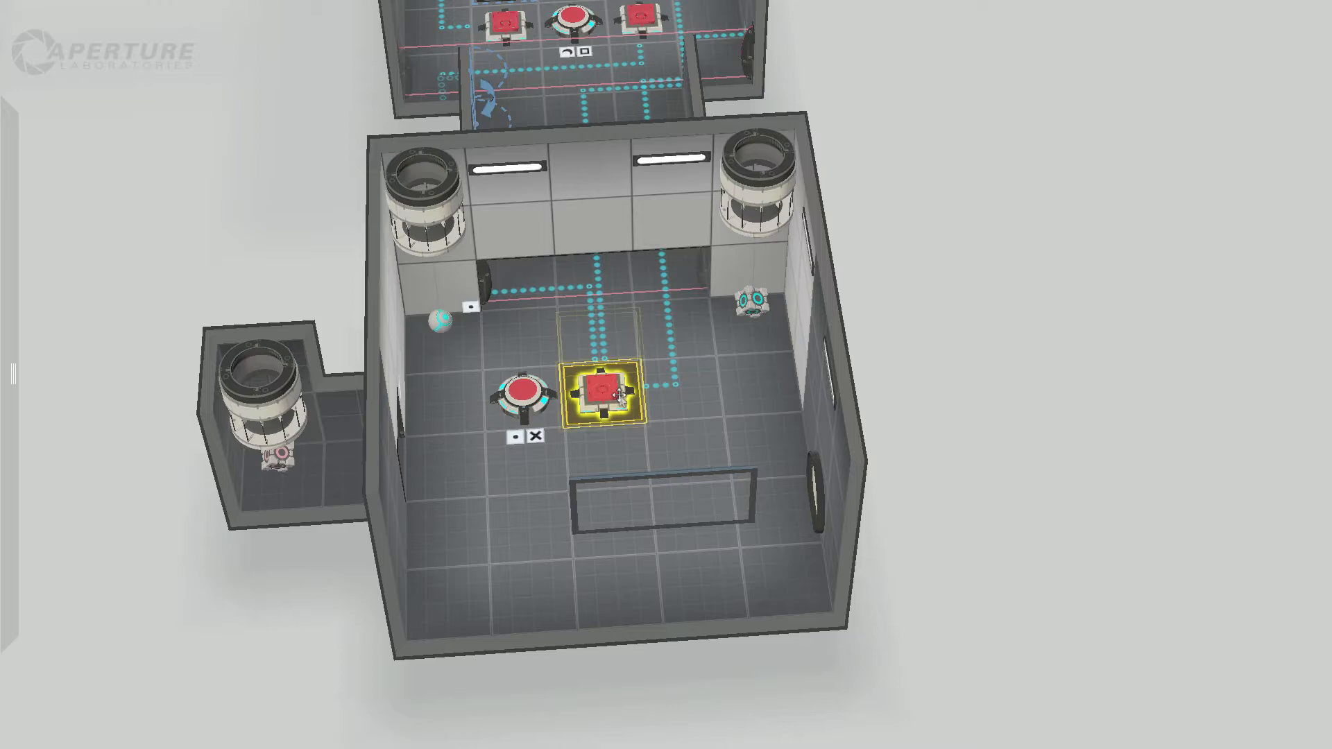
{"action": "left_click_drag", "start_coordinate": [951, 409], "coordinate": [847, 477]}
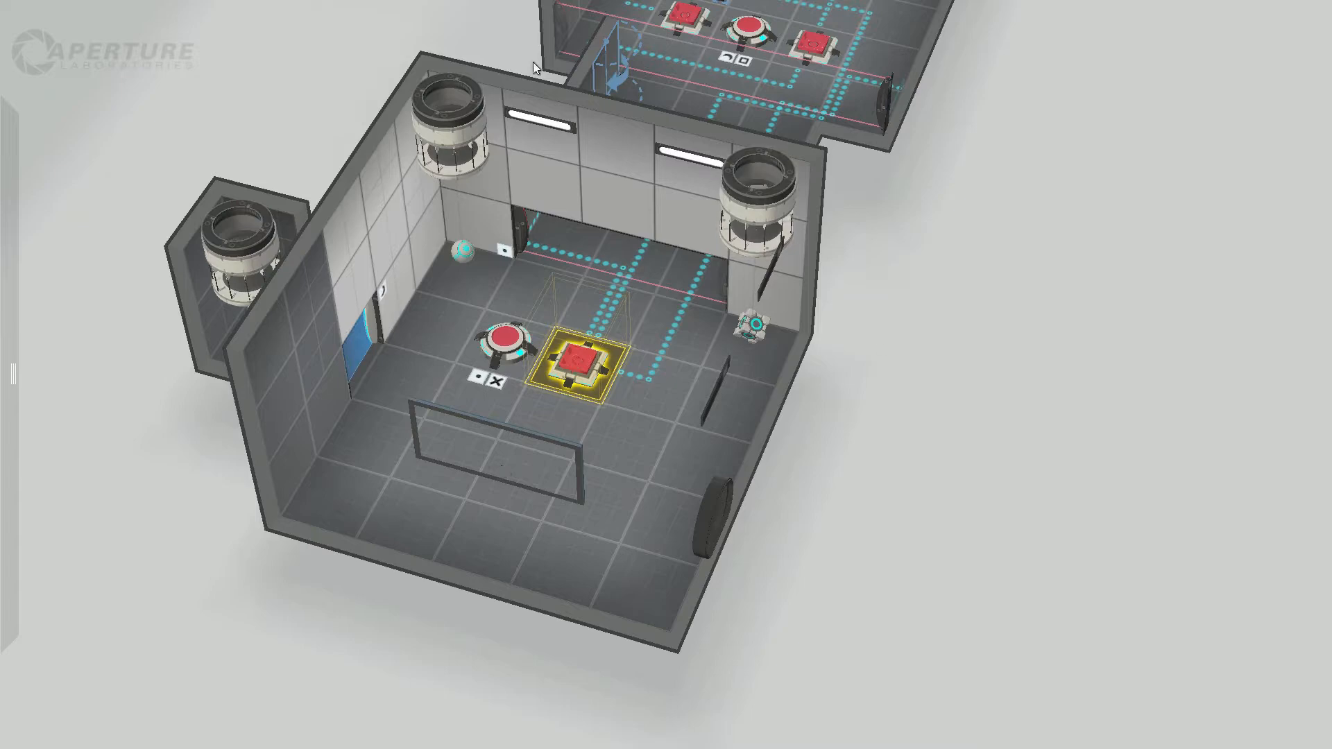
Step: Examine the corridor with the laser fields and fizzler, and the adjoining room with the piston platform
{"action": "left_click_drag", "start_coordinate": [1051, 283], "coordinate": [769, 291]}
{"action": "right_click_drag", "start_coordinate": [1016, 509], "coordinate": [822, 509]}
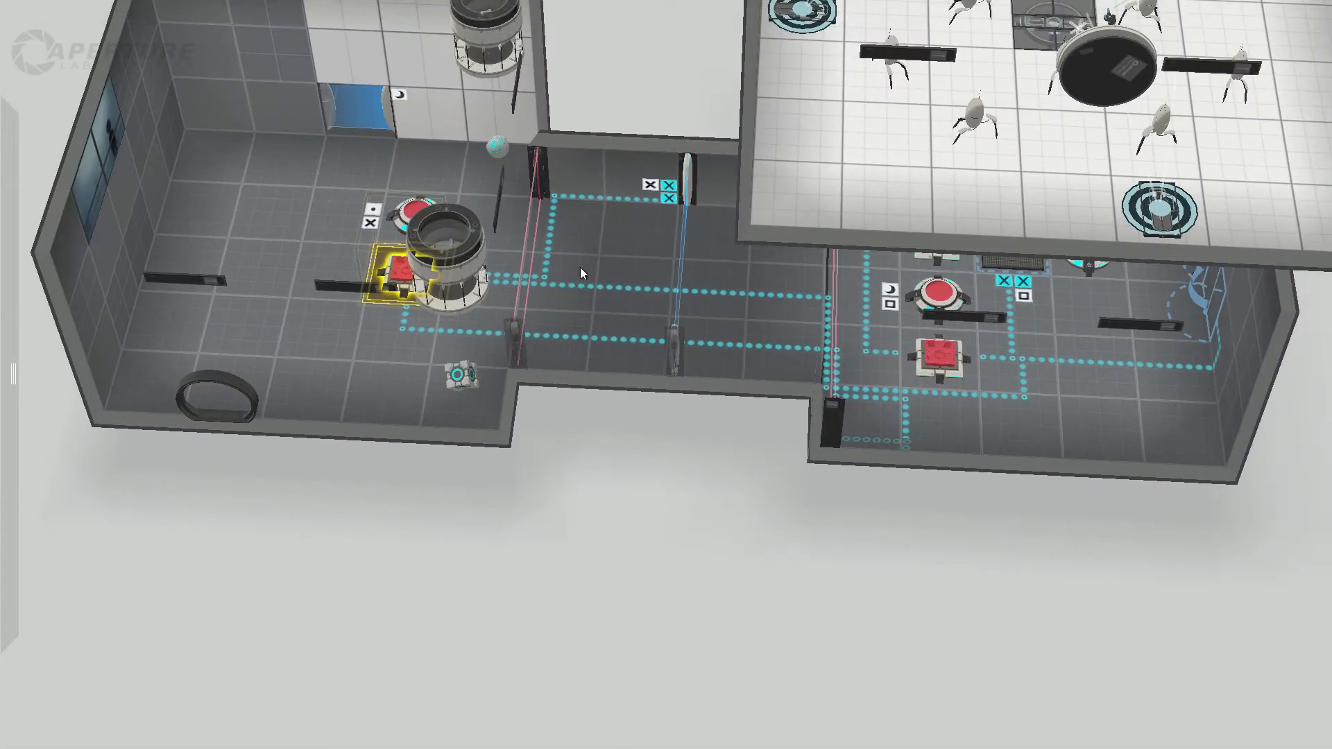
{"action": "left_click_drag", "start_coordinate": [772, 477], "coordinate": [809, 323]}
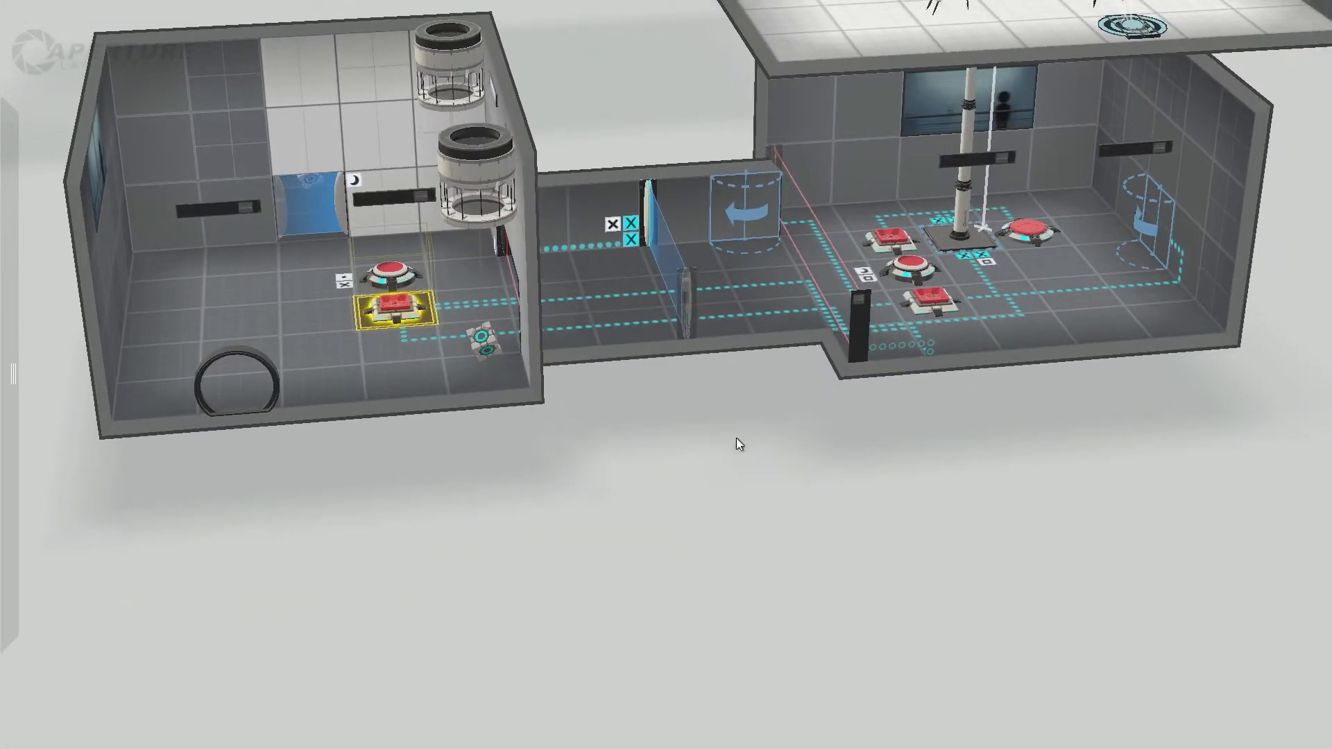
{"action": "left_click_drag", "start_coordinate": [736, 438], "coordinate": [892, 539]}
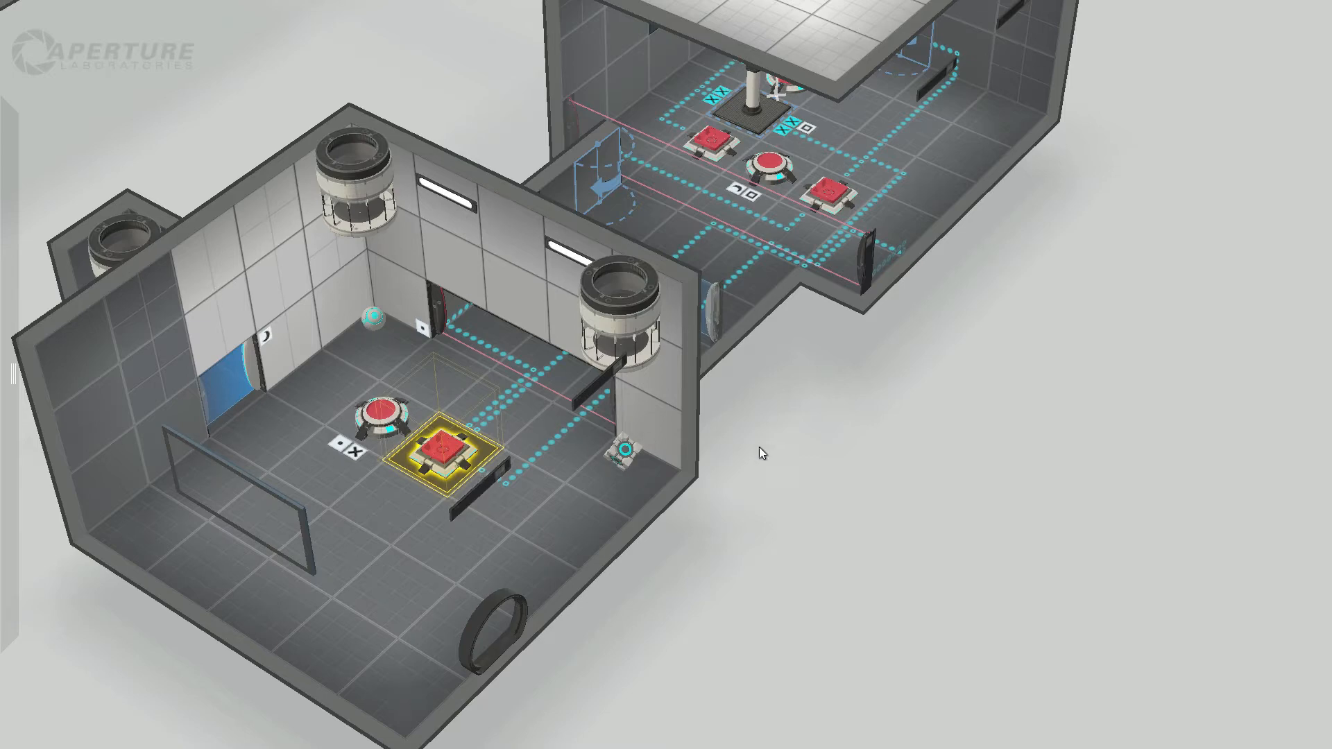
{"action": "left_click_drag", "start_coordinate": [759, 447], "coordinate": [618, 457]}
{"action": "middle_click_drag", "start_coordinate": [990, 448], "coordinate": [632, 455]}
{"action": "scroll", "coordinate": [766, 451], "scroll_direction": "up", "scroll_amount": 2}
{"action": "left_click_drag", "start_coordinate": [633, 456], "coordinate": [487, 270]}
{"action": "middle_click_drag", "start_coordinate": [653, 354], "coordinate": [728, 574]}
{"action": "scroll", "coordinate": [738, 574], "scroll_direction": "up", "scroll_amount": 3}
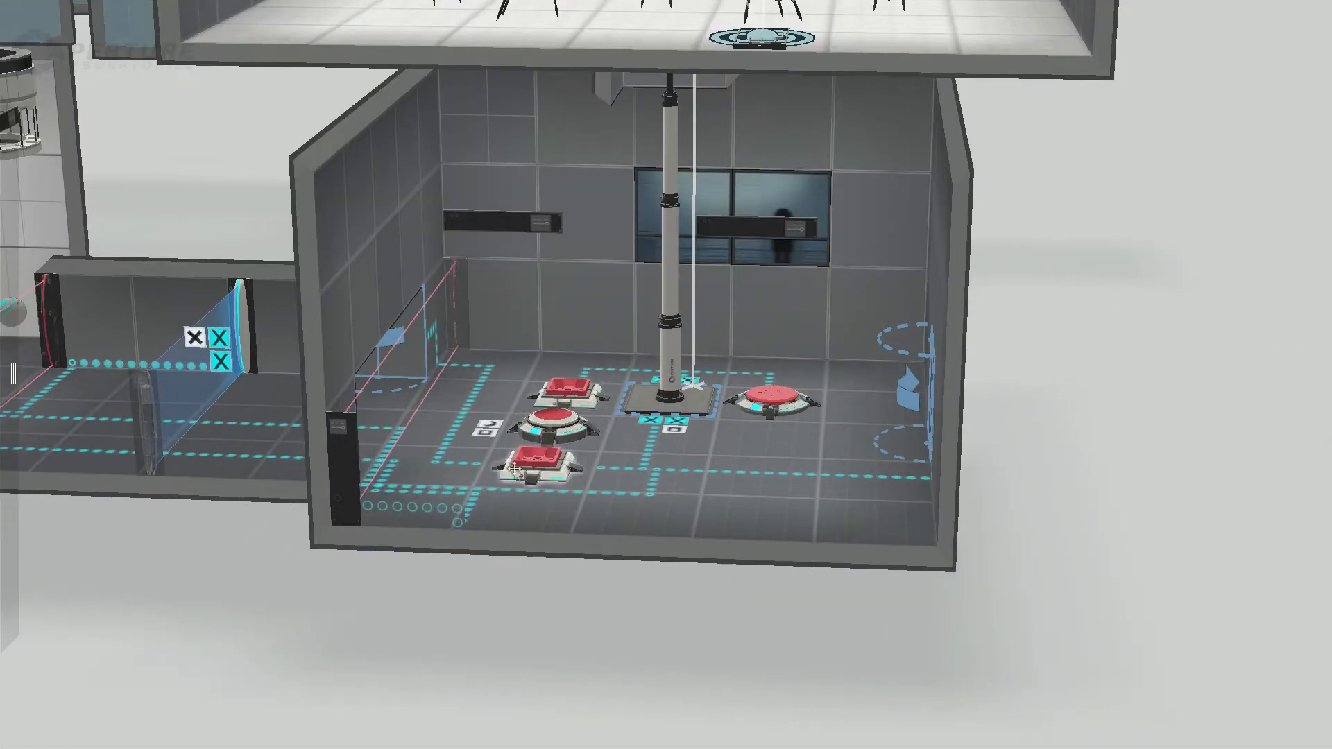
Step: Recheck the cube and the sphere in the dropper room beside the corridor
{"action": "left_click_drag", "start_coordinate": [307, 614], "coordinate": [368, 601]}
{"action": "middle_click_drag", "start_coordinate": [267, 612], "coordinate": [862, 555]}
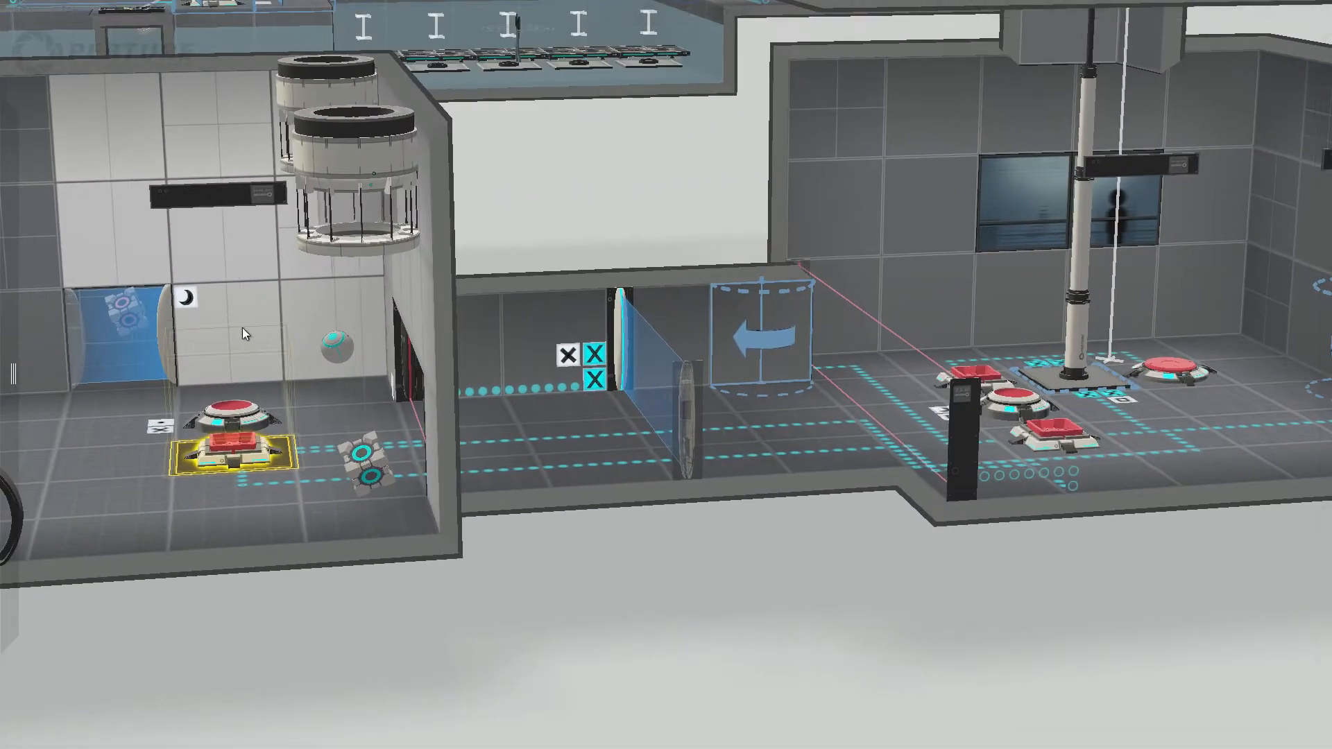
{"action": "left_click", "coordinate": [362, 473]}
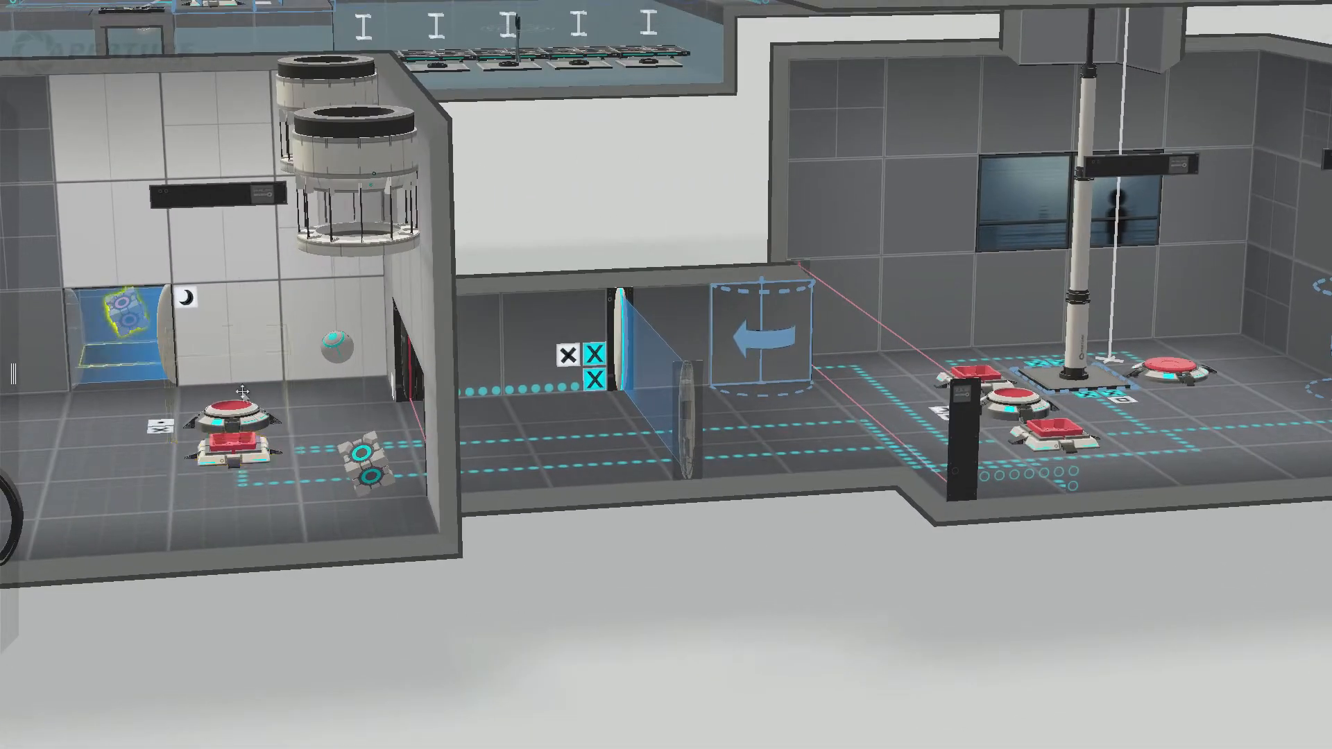
{"action": "left_click", "coordinate": [338, 347]}
Step: Inspect the round button between the square ones and the separate round button beyond the piston platform
{"action": "middle_click_drag", "start_coordinate": [1038, 563], "coordinate": [697, 577]}
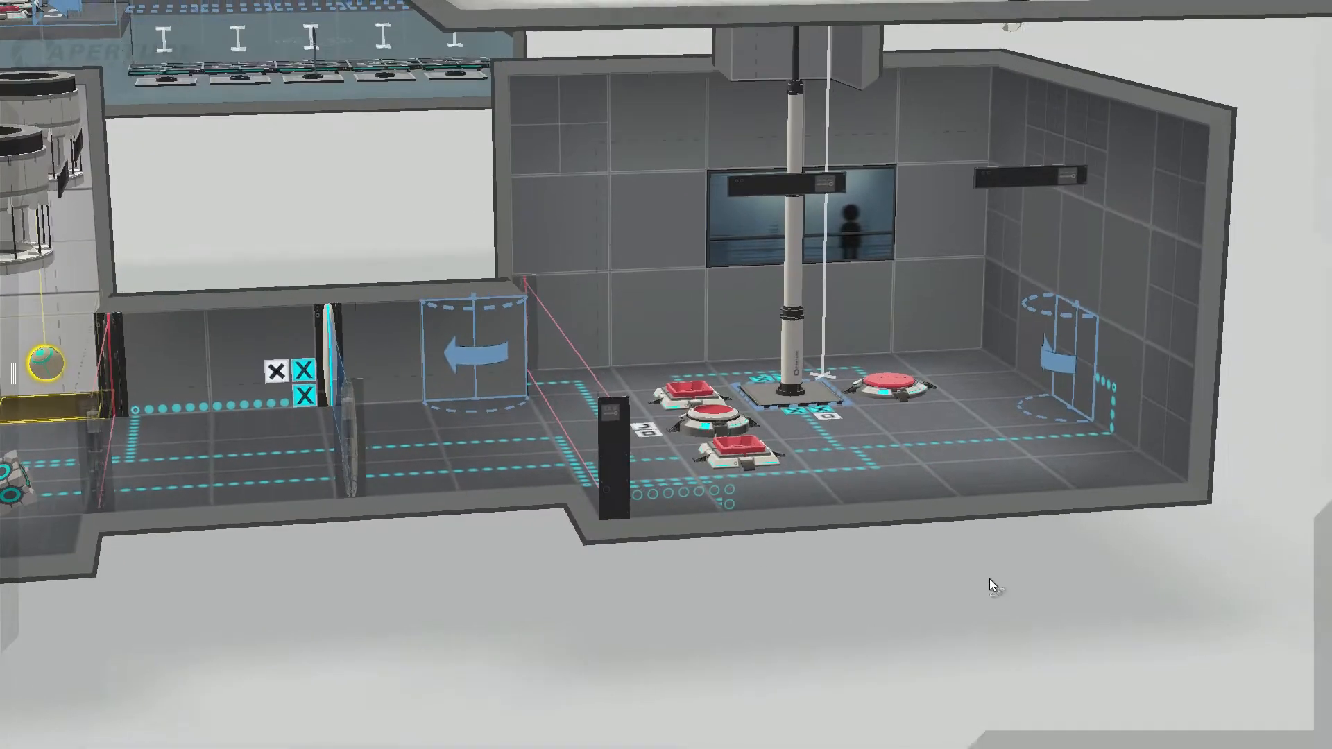
{"action": "left_click_drag", "start_coordinate": [990, 578], "coordinate": [880, 629]}
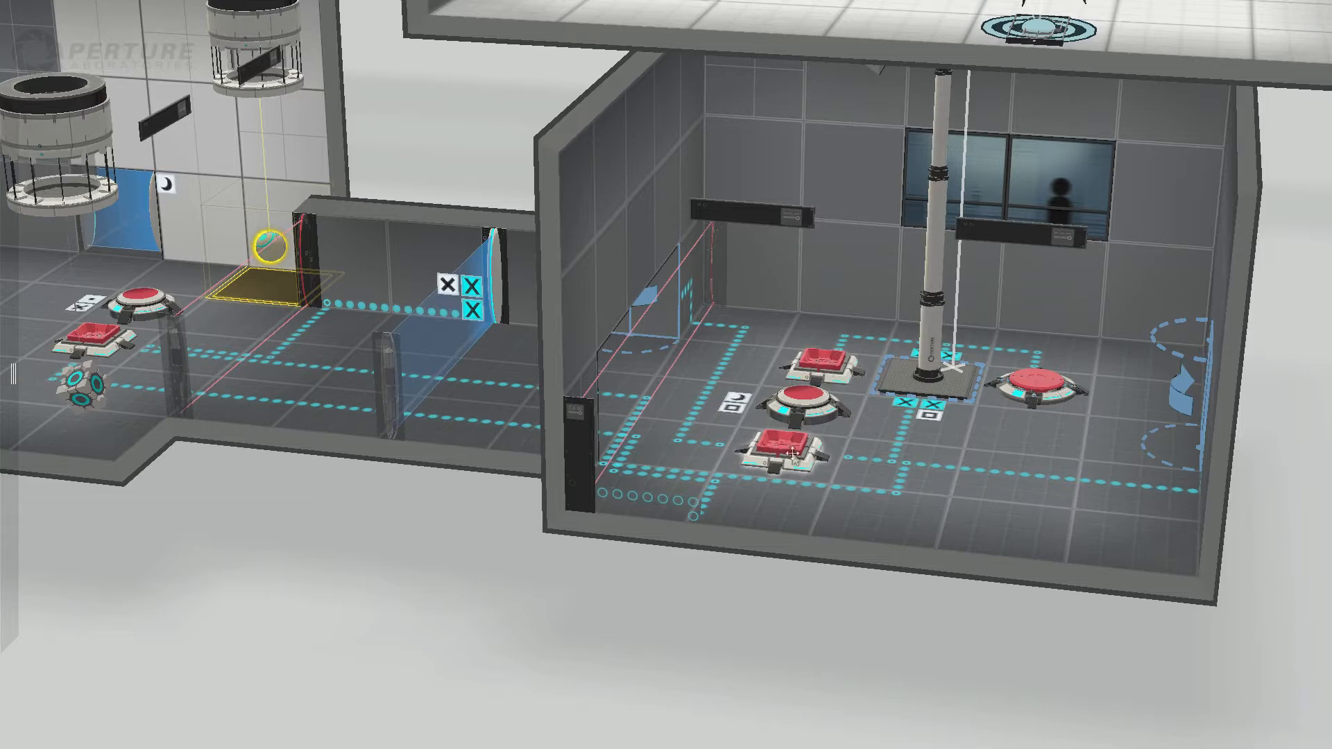
{"action": "left_click", "coordinate": [808, 403]}
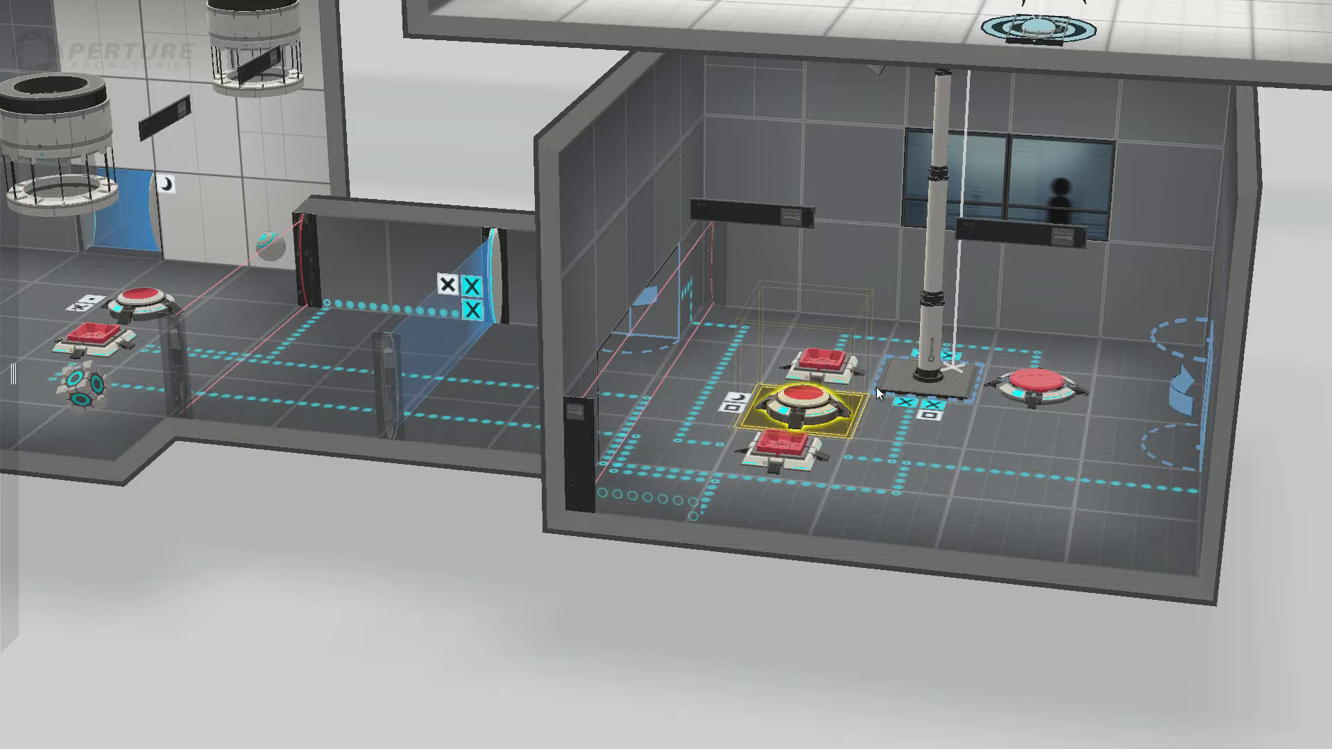
{"action": "left_click", "coordinate": [1040, 390]}
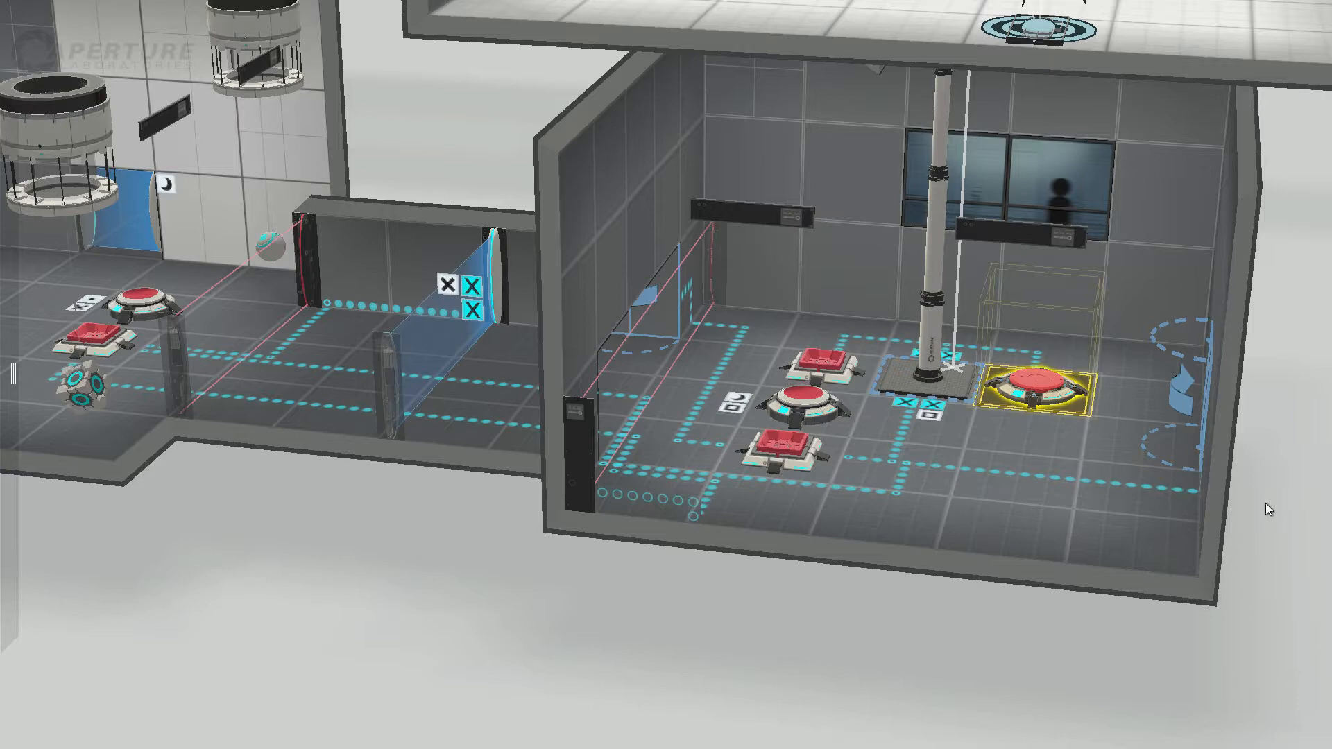
Step: Inspect the piston platform and its path from the lower room up to the turret room's floor
{"action": "middle_click_drag", "start_coordinate": [1265, 504], "coordinate": [1176, 531]}
{"action": "middle_click_drag", "start_coordinate": [1152, 357], "coordinate": [949, 514]}
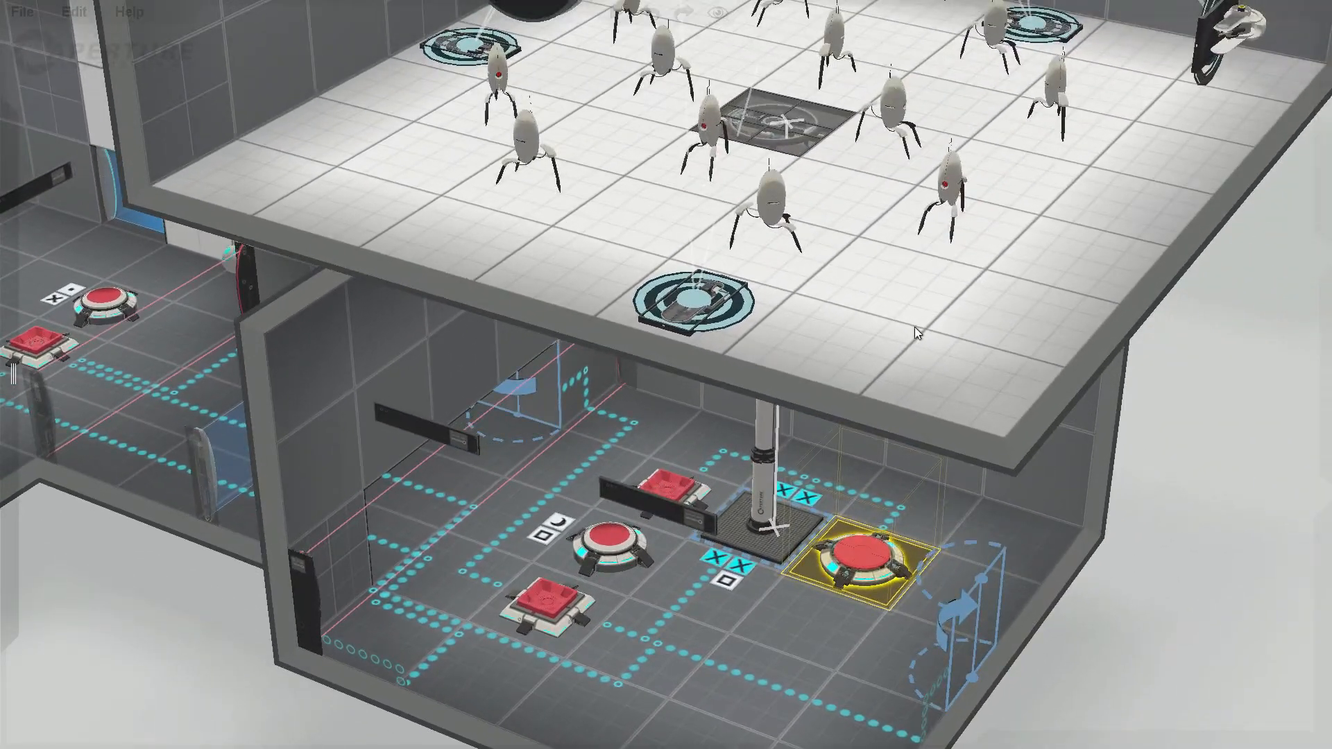
{"action": "left_click", "coordinate": [784, 136]}
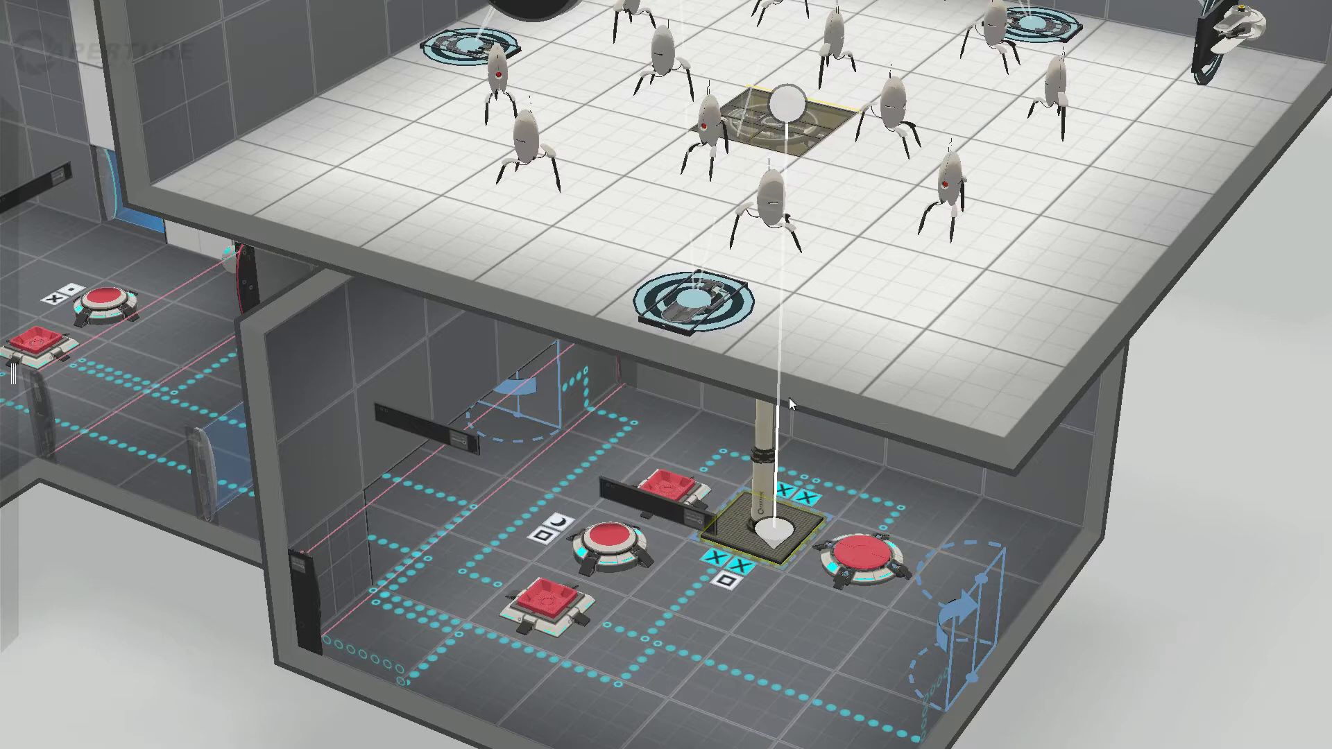
{"action": "middle_click_drag", "start_coordinate": [1113, 647], "coordinate": [1172, 379]}
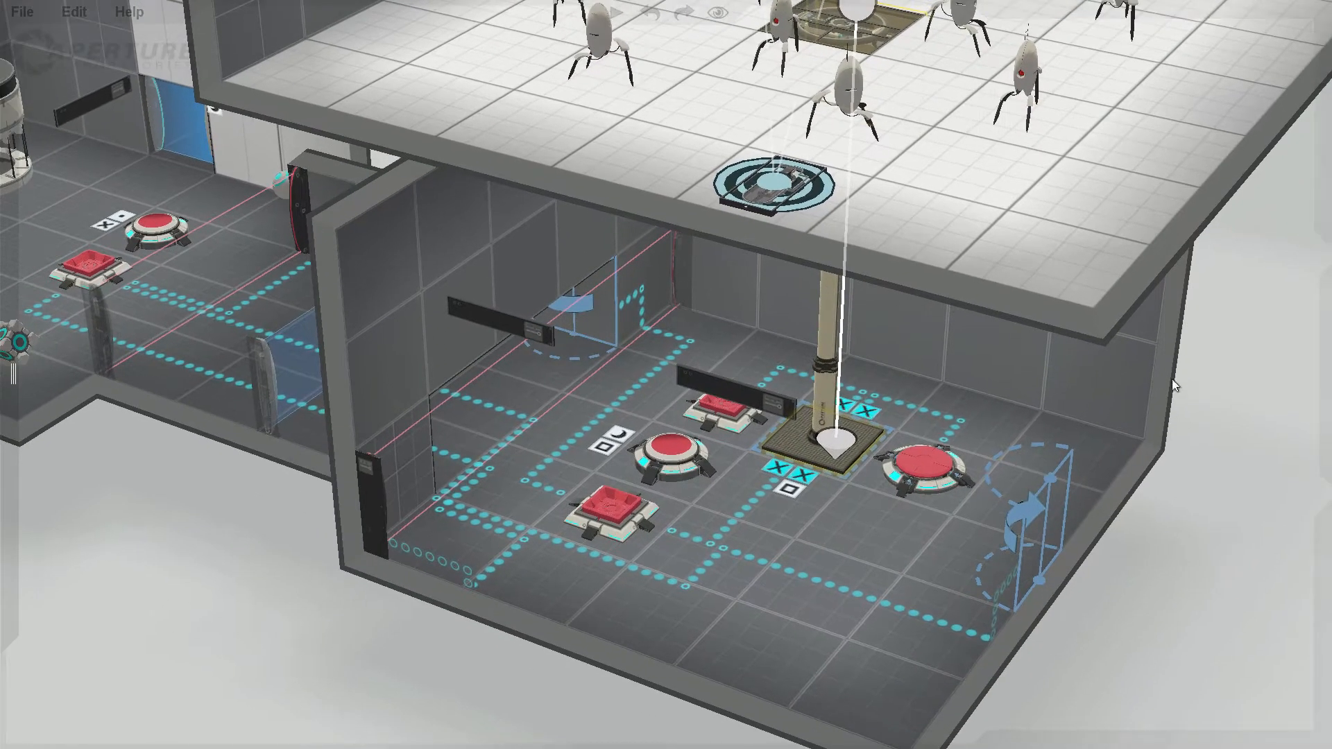
{"action": "middle_click_drag", "start_coordinate": [1180, 583], "coordinate": [1102, 506]}
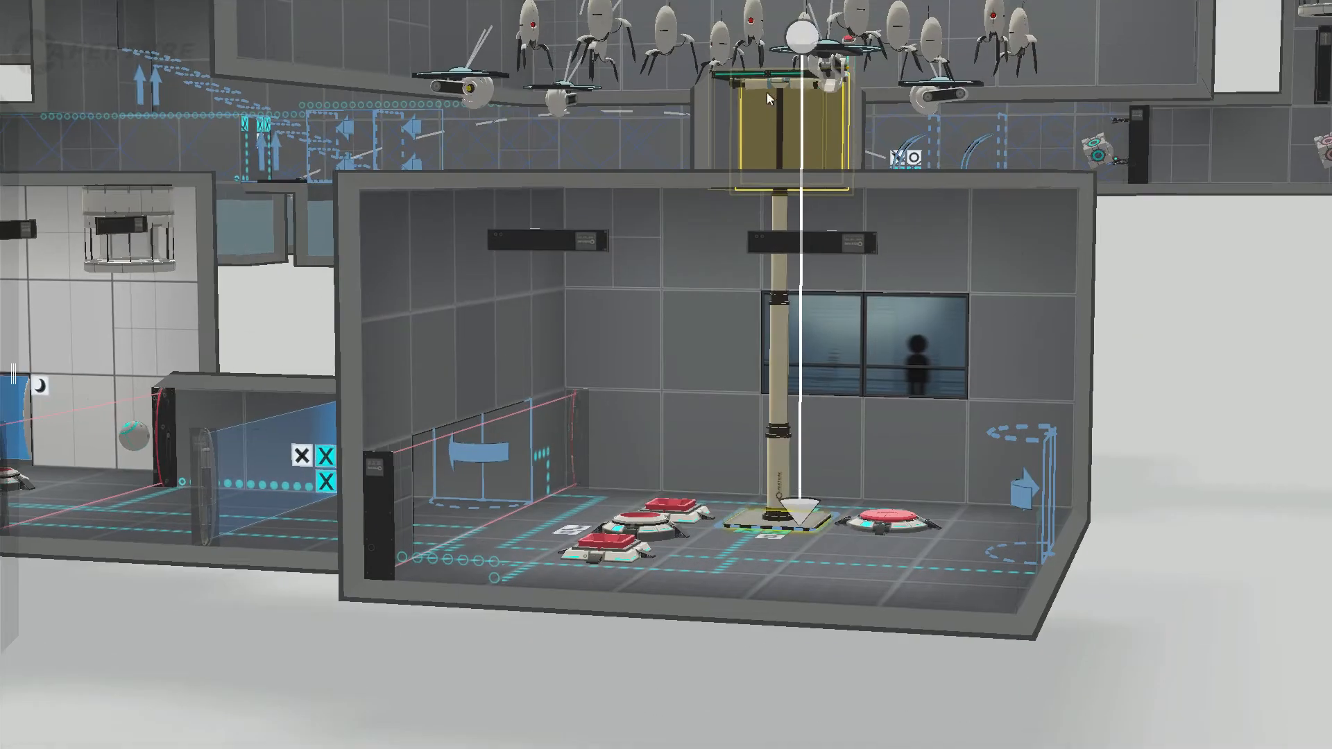
{"action": "middle_click_drag", "start_coordinate": [411, 635], "coordinate": [677, 654]}
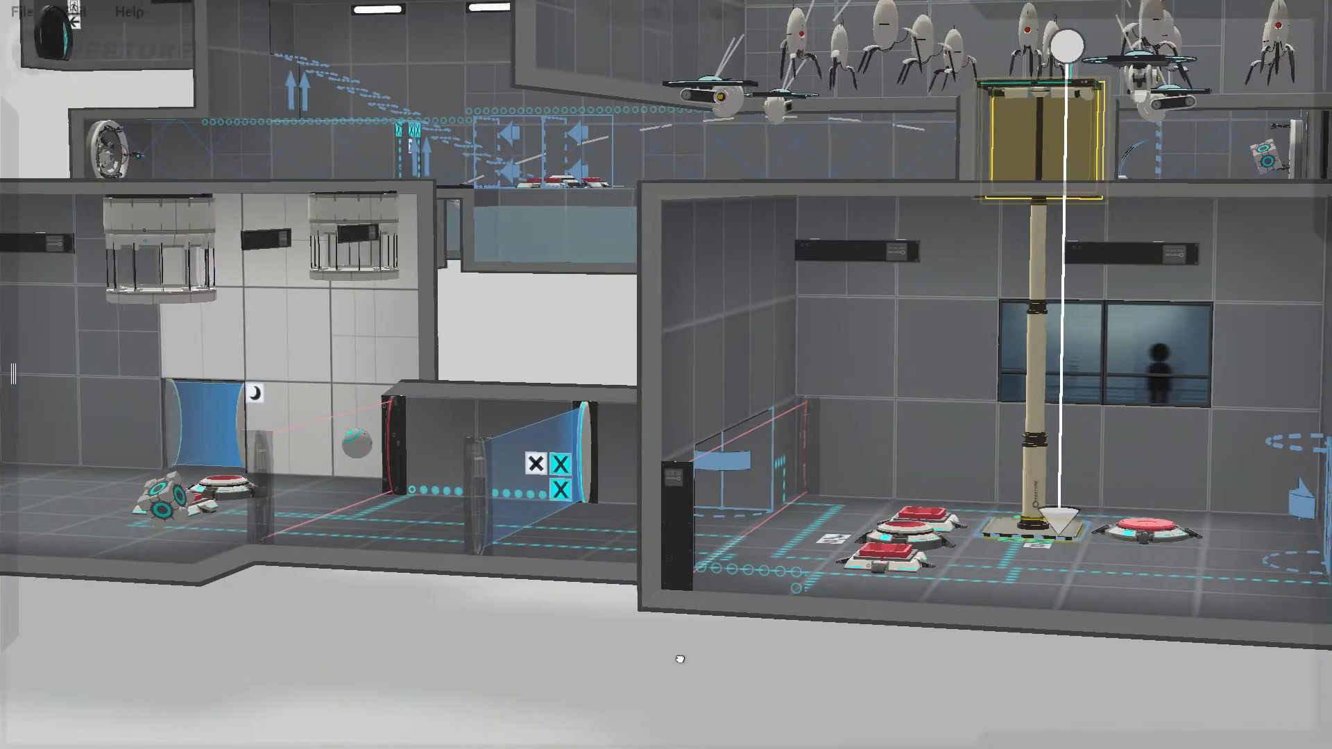
Step: Examine the dropper room and the opening into its corridor from a low angle
{"action": "left_click_drag", "start_coordinate": [463, 658], "coordinate": [544, 664]}
{"action": "middle_click_drag", "start_coordinate": [543, 664], "coordinate": [783, 600]}
{"action": "right_click_drag", "start_coordinate": [783, 604], "coordinate": [847, 666]}
{"action": "middle_click_drag", "start_coordinate": [847, 667], "coordinate": [1051, 611]}
{"action": "left_click_drag", "start_coordinate": [144, 617], "coordinate": [223, 560]}
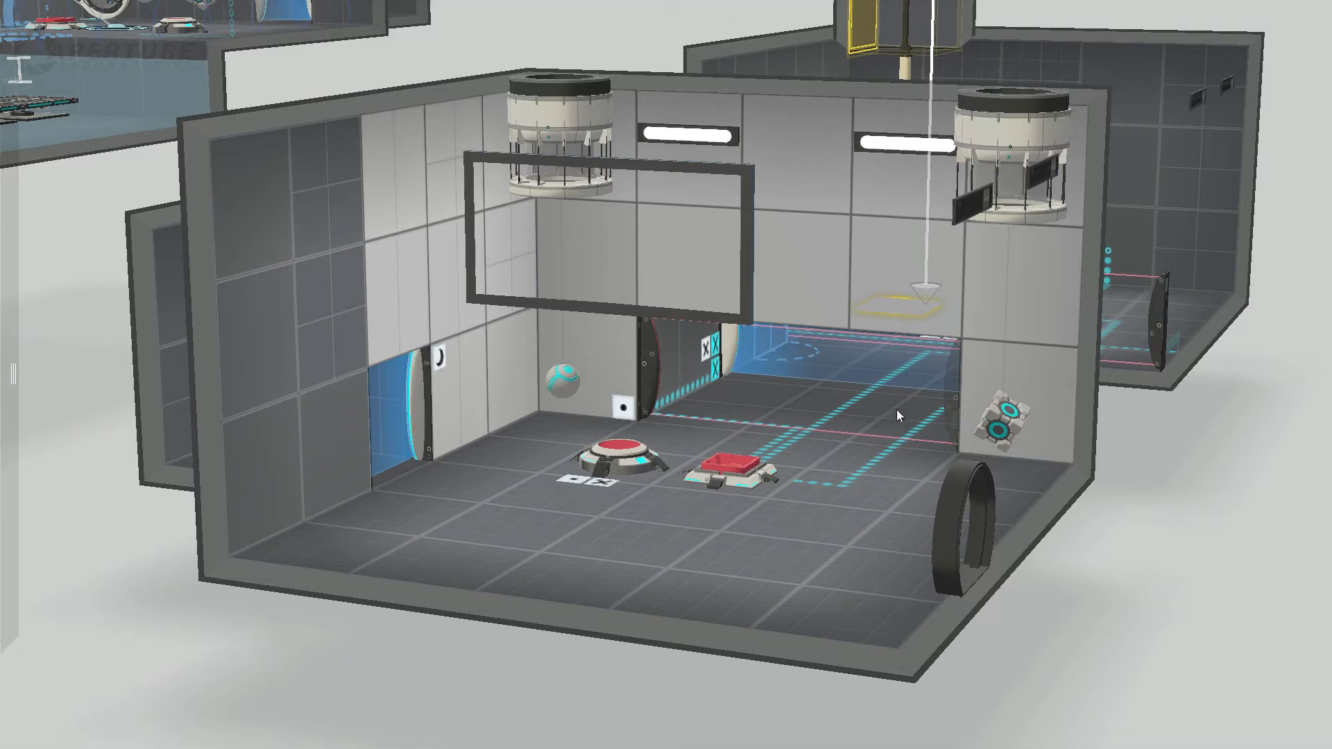
Step: Try to narrow the corridor opening in the dropper room to one tile by pulling both corridor side walls inward
{"action": "middle_click_drag", "start_coordinate": [1158, 546], "coordinate": [1139, 613]}
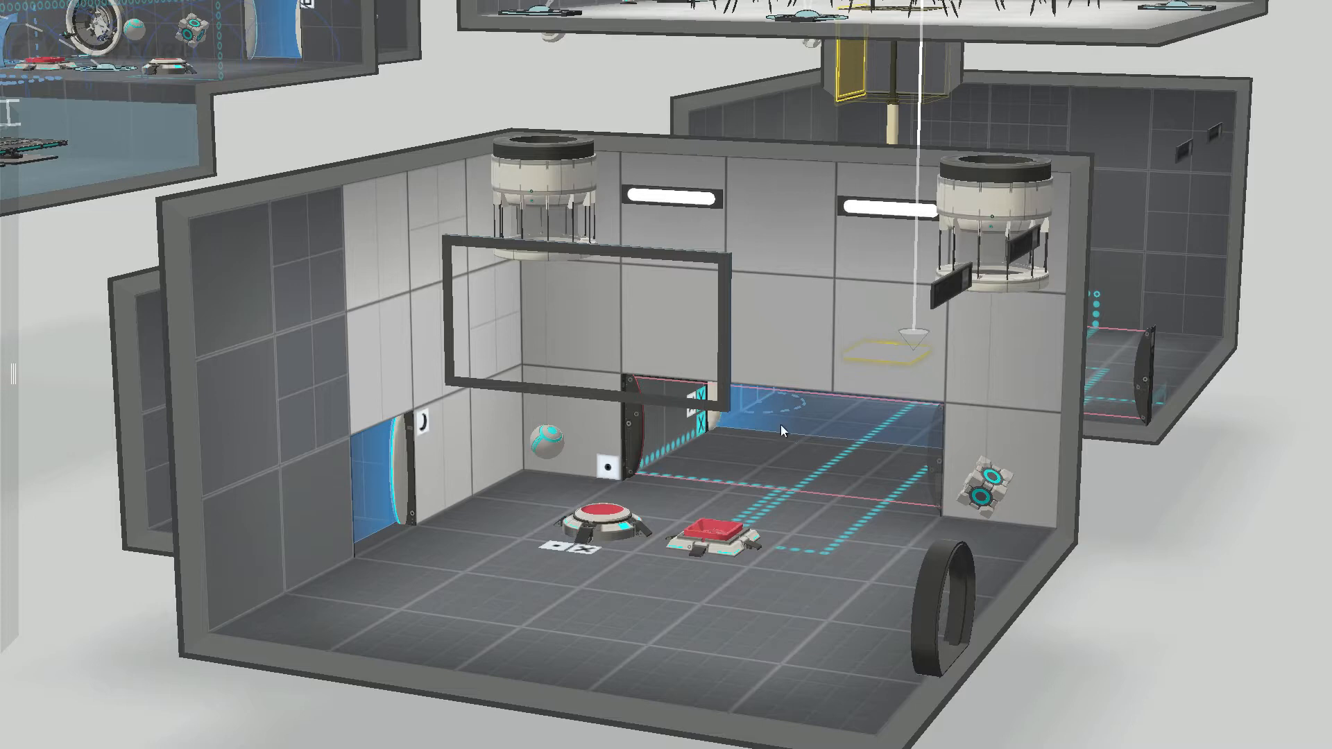
{"action": "left_click", "coordinate": [673, 433]}
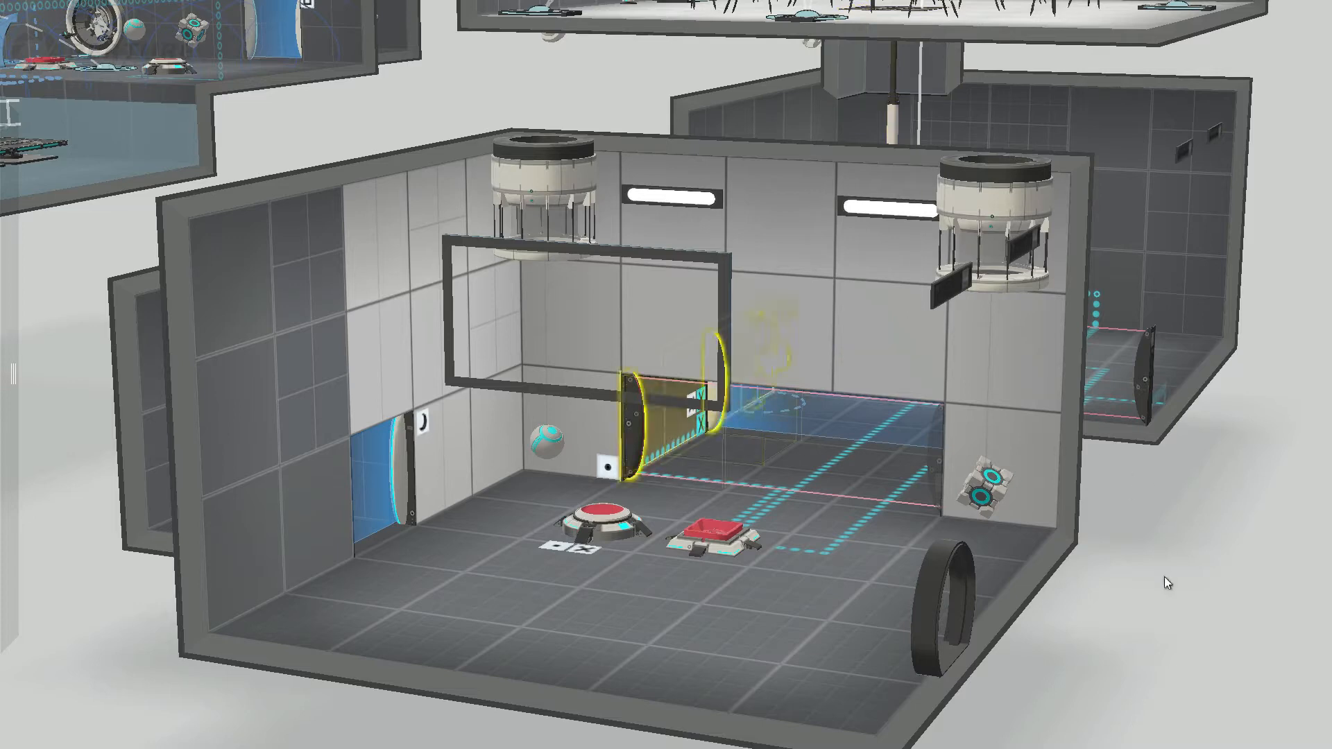
{"action": "scroll", "coordinate": [1214, 581], "scroll_direction": "up", "scroll_amount": 2}
{"action": "middle_click_drag", "start_coordinate": [689, 682], "coordinate": [748, 712]}
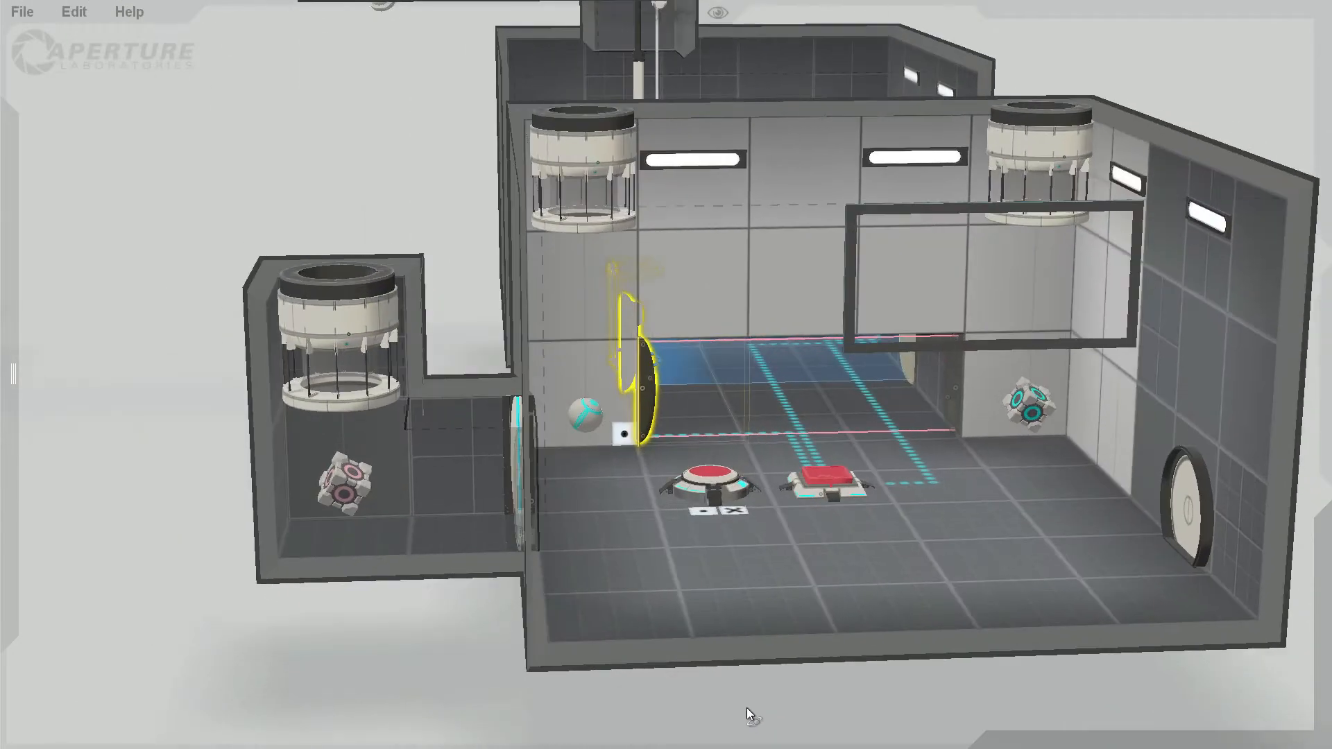
{"action": "left_click_drag", "start_coordinate": [628, 373], "coordinate": [700, 368]}
{"action": "double_click", "coordinate": [945, 377]}
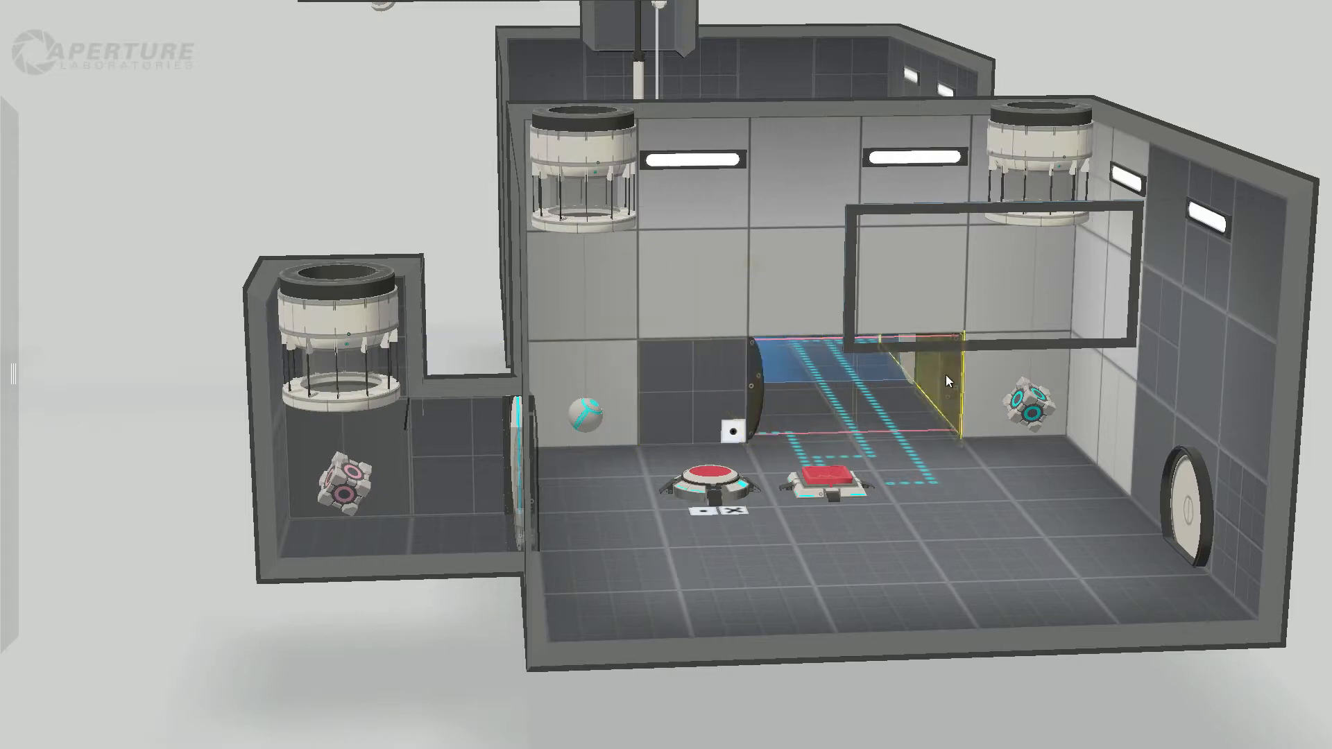
{"action": "left_click_drag", "start_coordinate": [947, 379], "coordinate": [857, 419]}
{"action": "right_click_drag", "start_coordinate": [851, 657], "coordinate": [757, 514]}
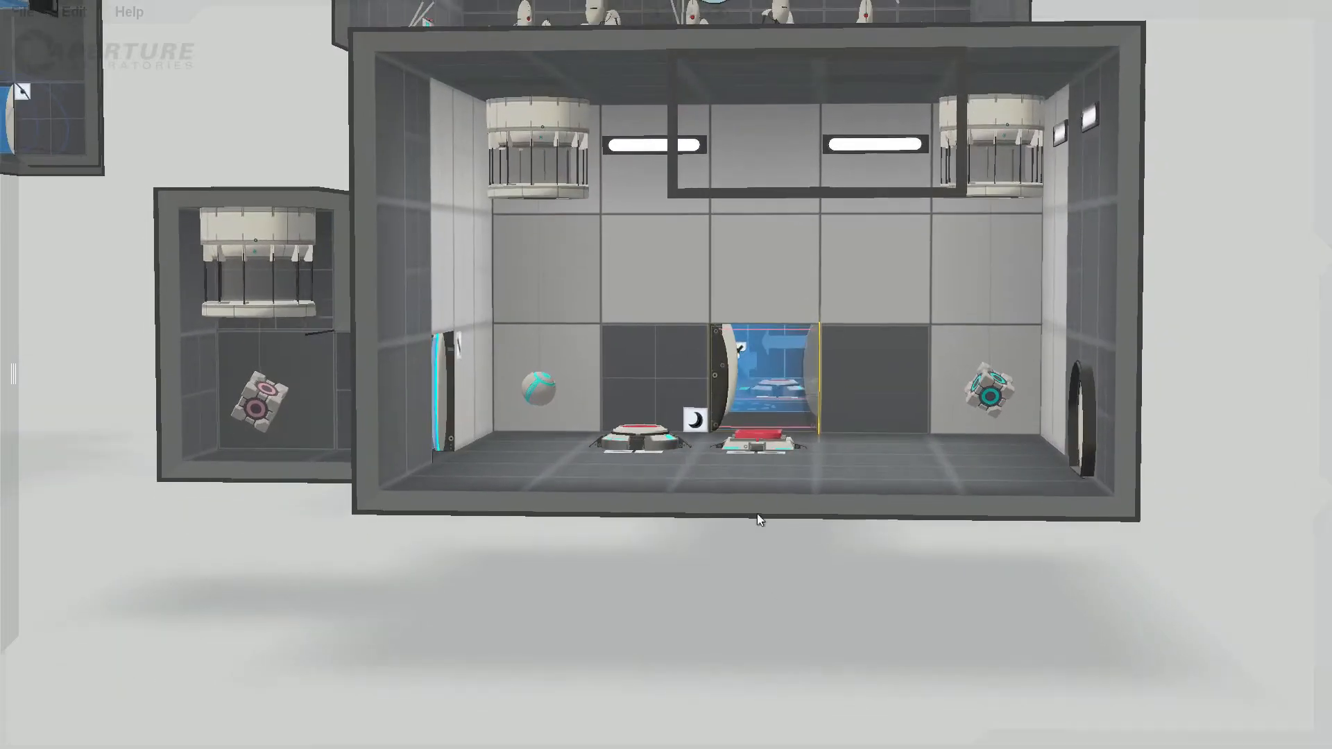
Step: Try making the dark wall panels on both sides of the narrowed corridor opening white and portalable
{"action": "left_click", "coordinate": [632, 359]}
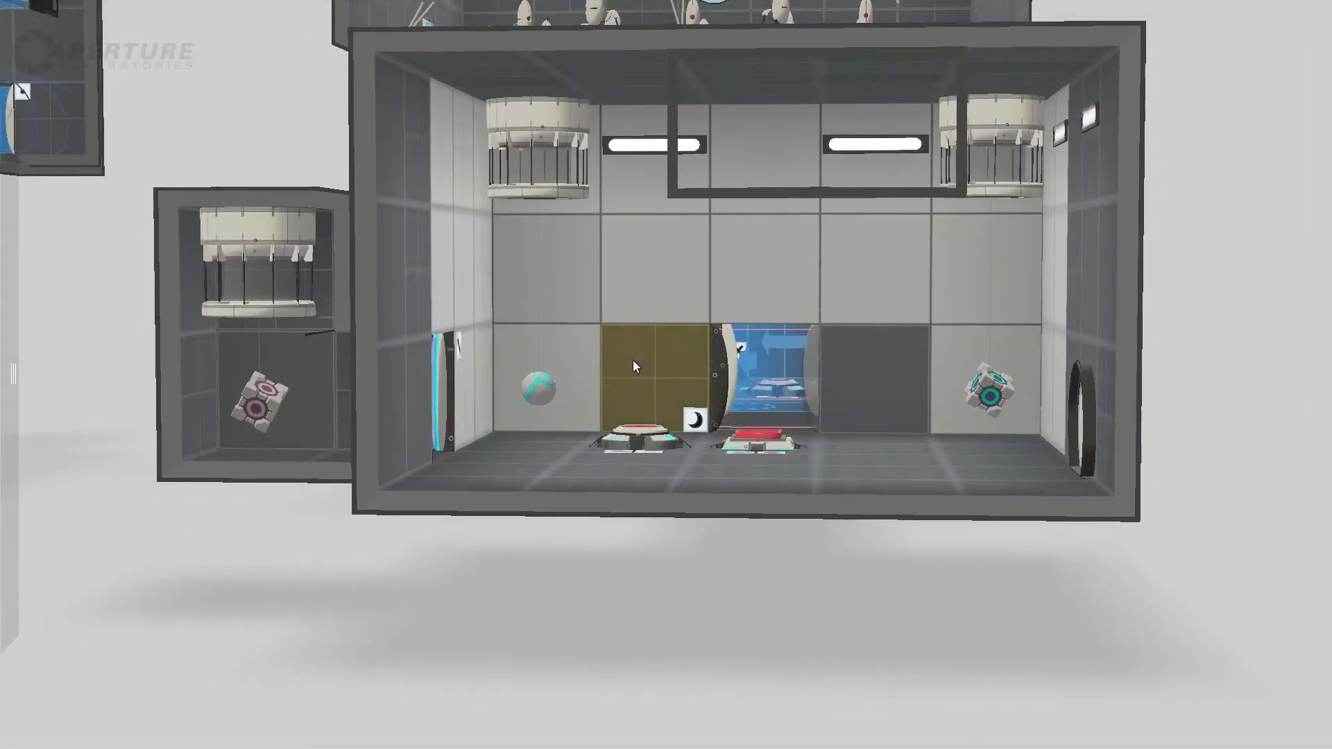
{"action": "left_click", "coordinate": [633, 360]}
{"action": "left_click", "coordinate": [855, 392]}
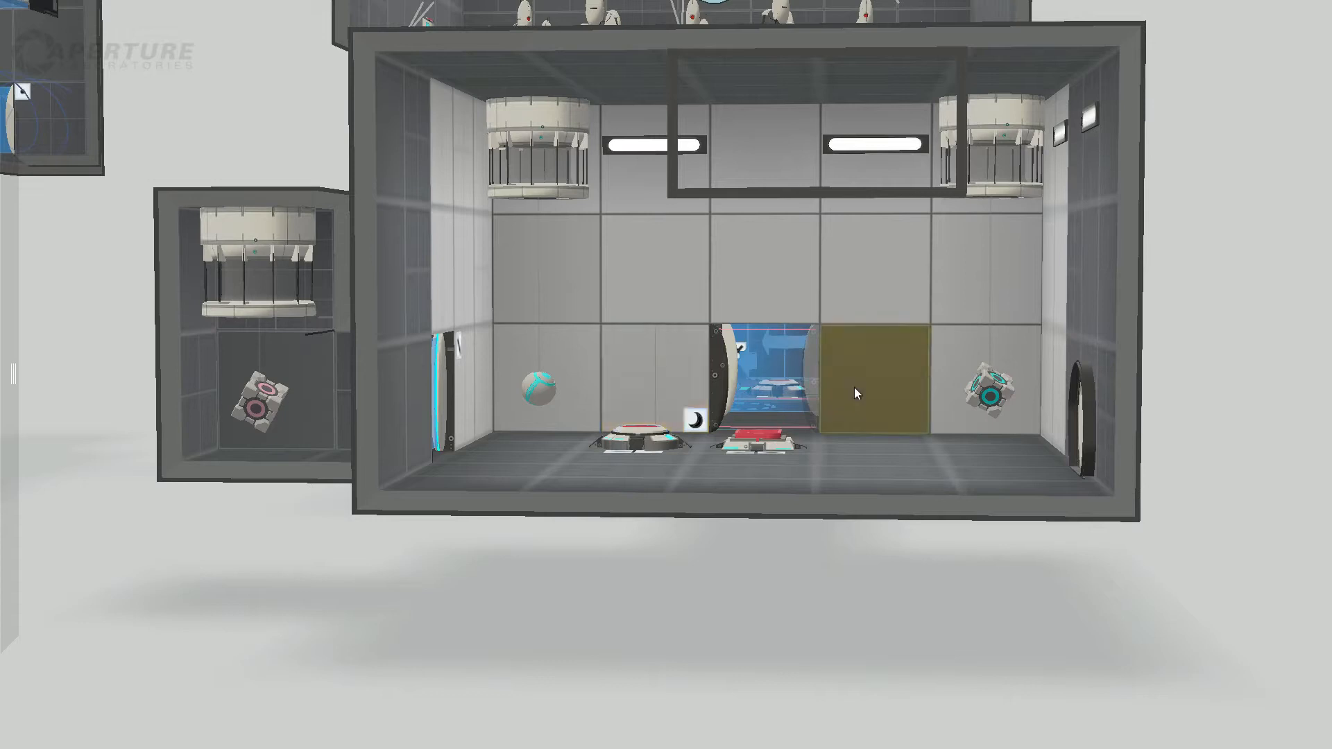
{"action": "left_click", "coordinate": [855, 394]}
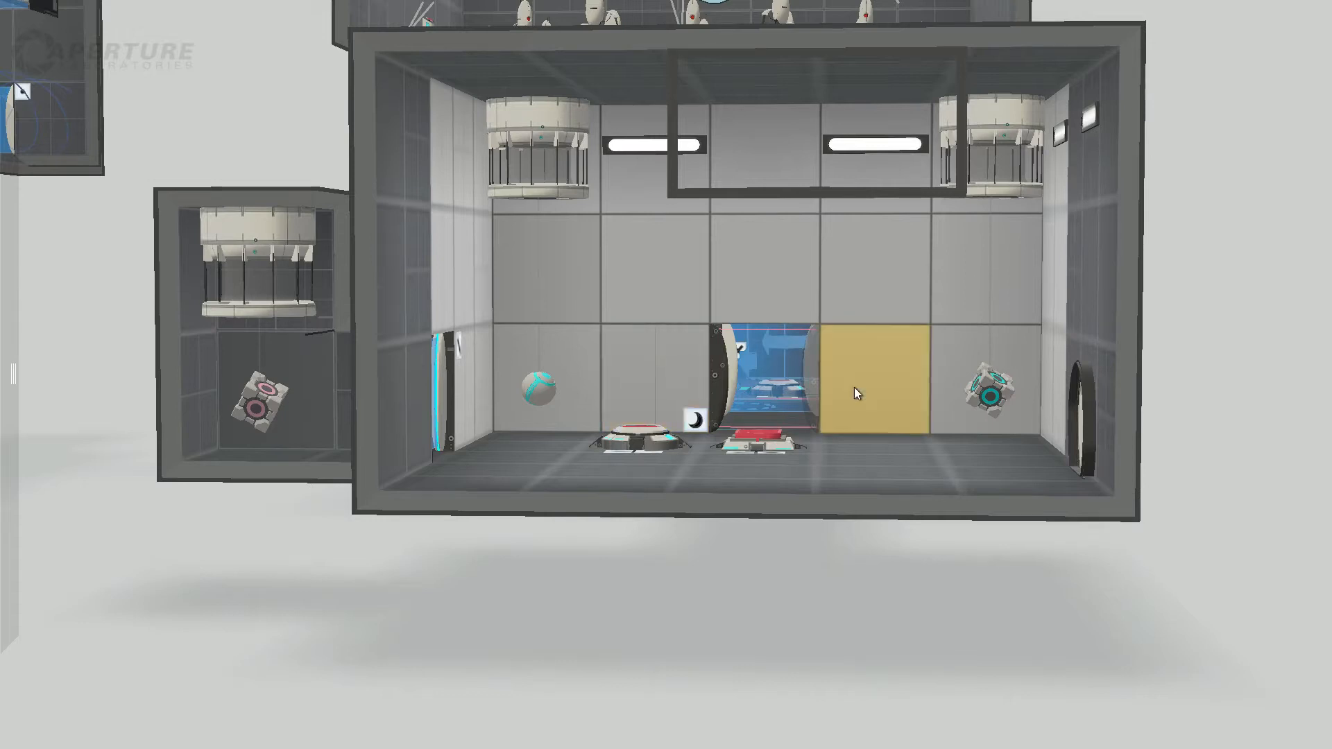
{"action": "left_click", "coordinate": [1084, 649]}
{"action": "left_click_drag", "start_coordinate": [911, 597], "coordinate": [764, 675]}
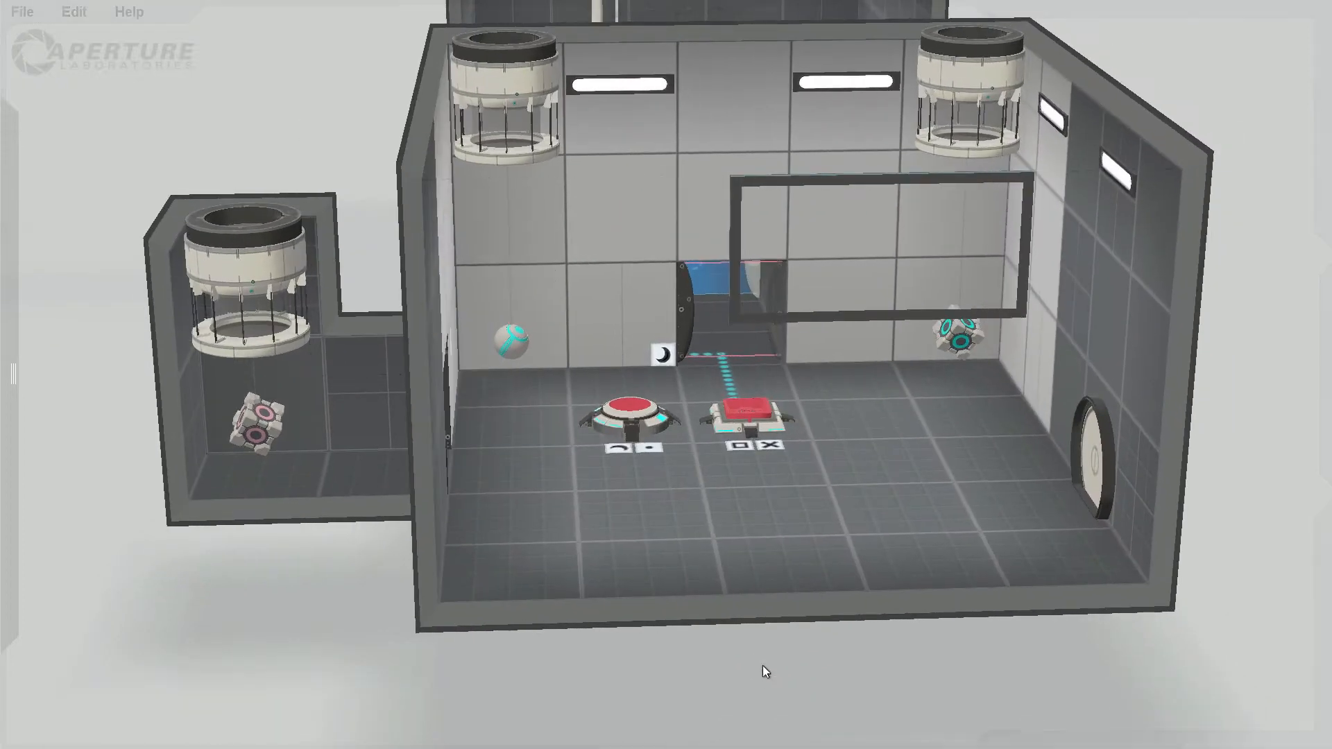
Step: Undo the wall panel changes and the narrowing of the corridor opening
{"action": "key", "text": "ctrl+z"}
{"action": "key", "text": "ctrl+z"}
{"action": "key", "text": "ctrl+z"}
{"action": "key", "text": "ctrl+z"}
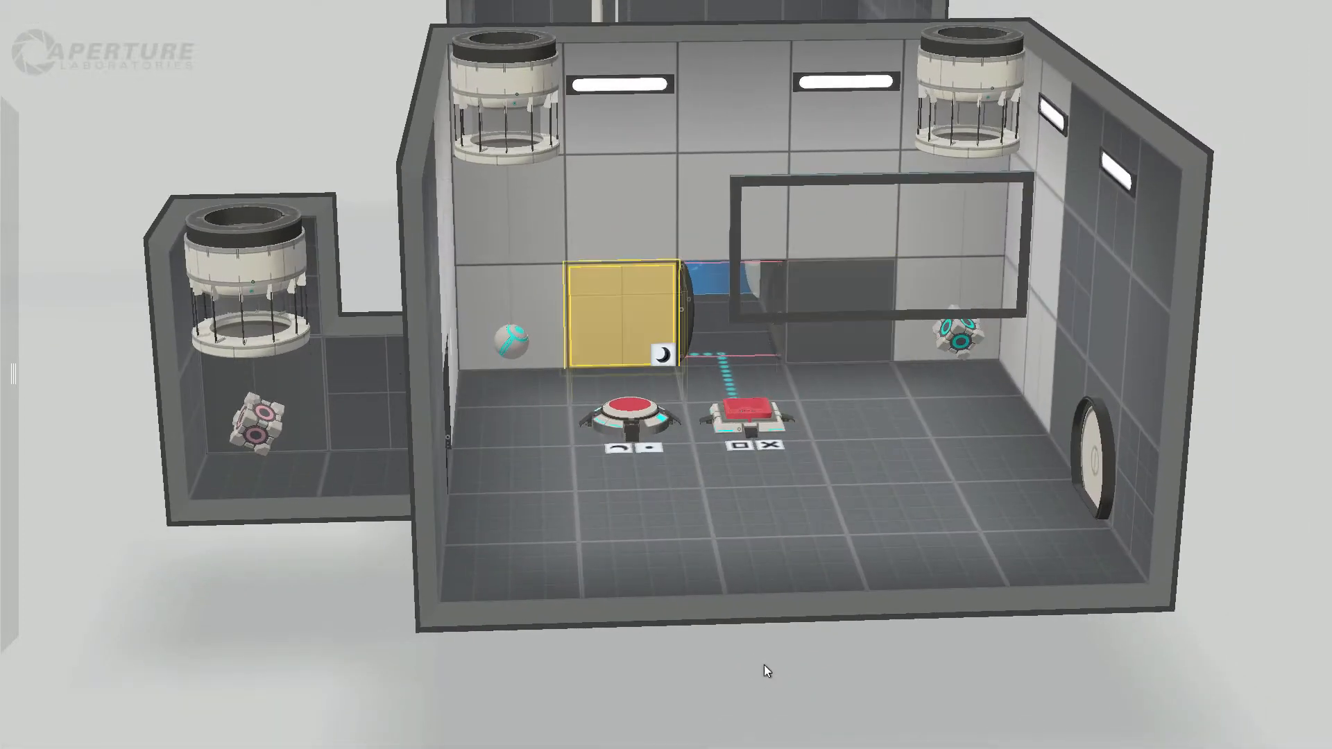
{"action": "key", "text": "ctrl+z"}
{"action": "key", "text": "ctrl+z"}
{"action": "key", "text": "ctrl+z"}
{"action": "key", "text": "ctrl+z"}
{"action": "key", "text": "ctrl+z"}
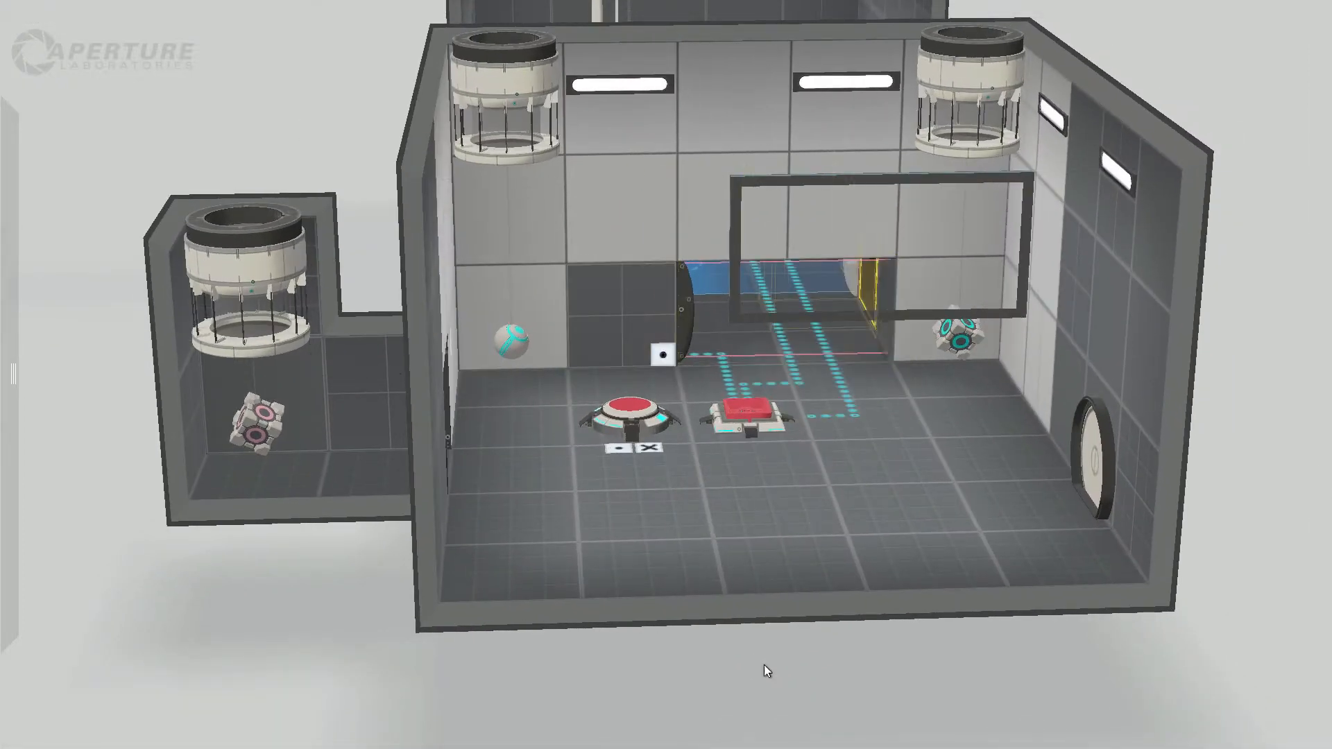
{"action": "key", "text": "ctrl+z"}
{"action": "key", "text": "ctrl+z"}
Step: Inspect the flip panel on the button room's wall, the piston platform and the floor tile in front of it
{"action": "left_click_drag", "start_coordinate": [1238, 443], "coordinate": [1054, 527]}
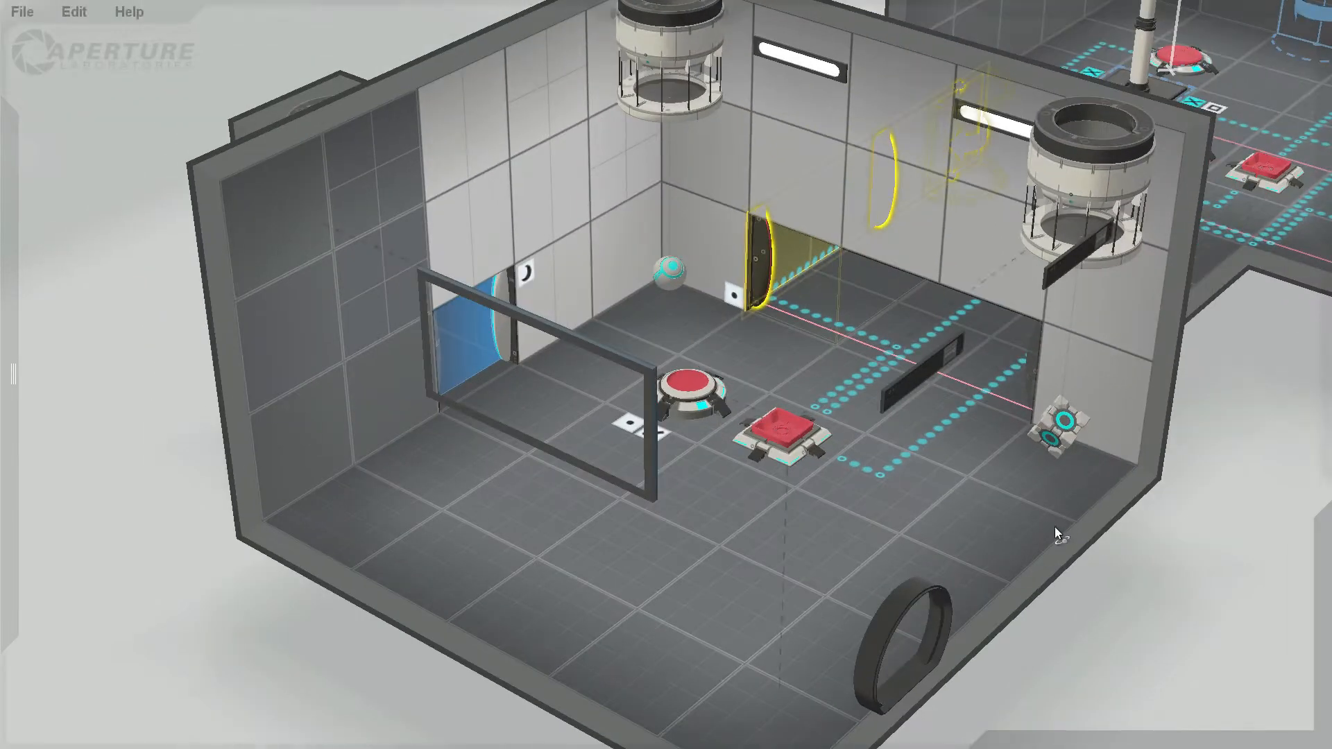
{"action": "left_click_drag", "start_coordinate": [1285, 438], "coordinate": [1276, 445]}
{"action": "middle_click_drag", "start_coordinate": [1276, 445], "coordinate": [1138, 555]}
{"action": "left_click_drag", "start_coordinate": [1277, 489], "coordinate": [1155, 631]}
{"action": "middle_click_drag", "start_coordinate": [1156, 631], "coordinate": [648, 500]}
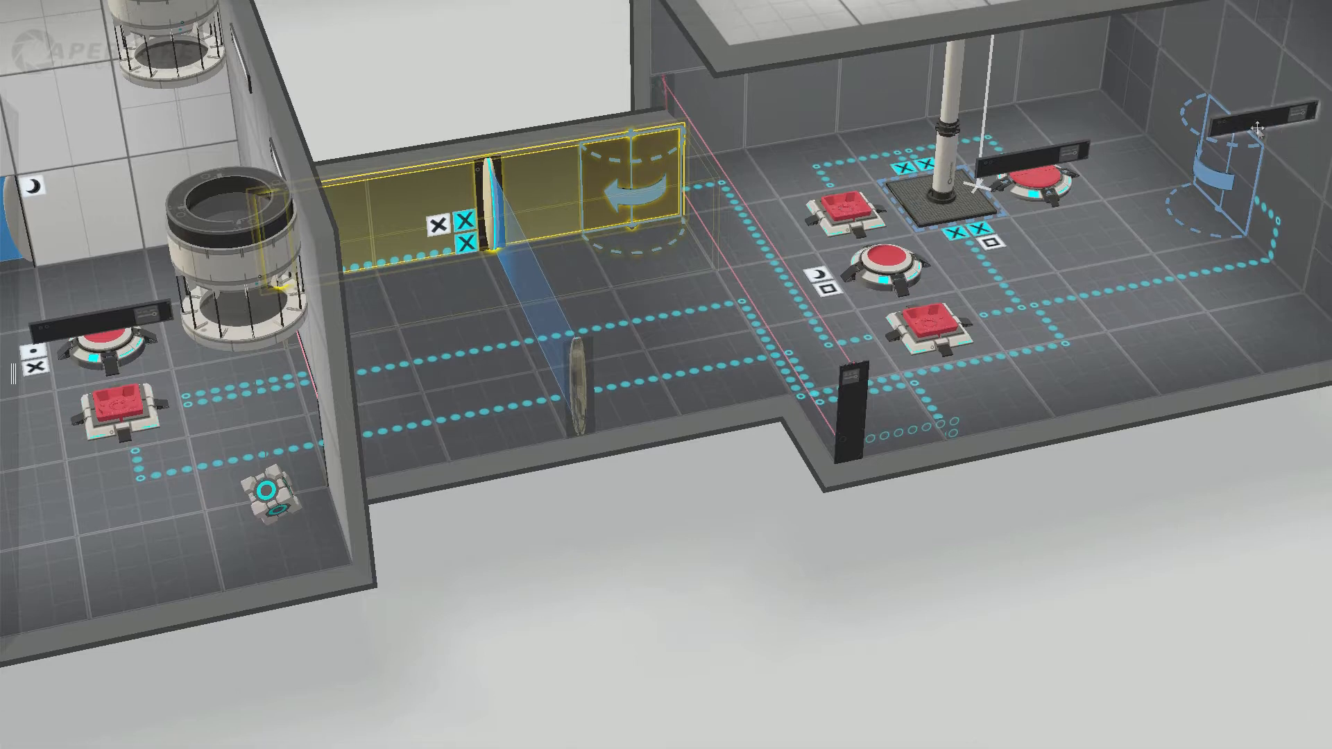
{"action": "left_click", "coordinate": [1237, 165]}
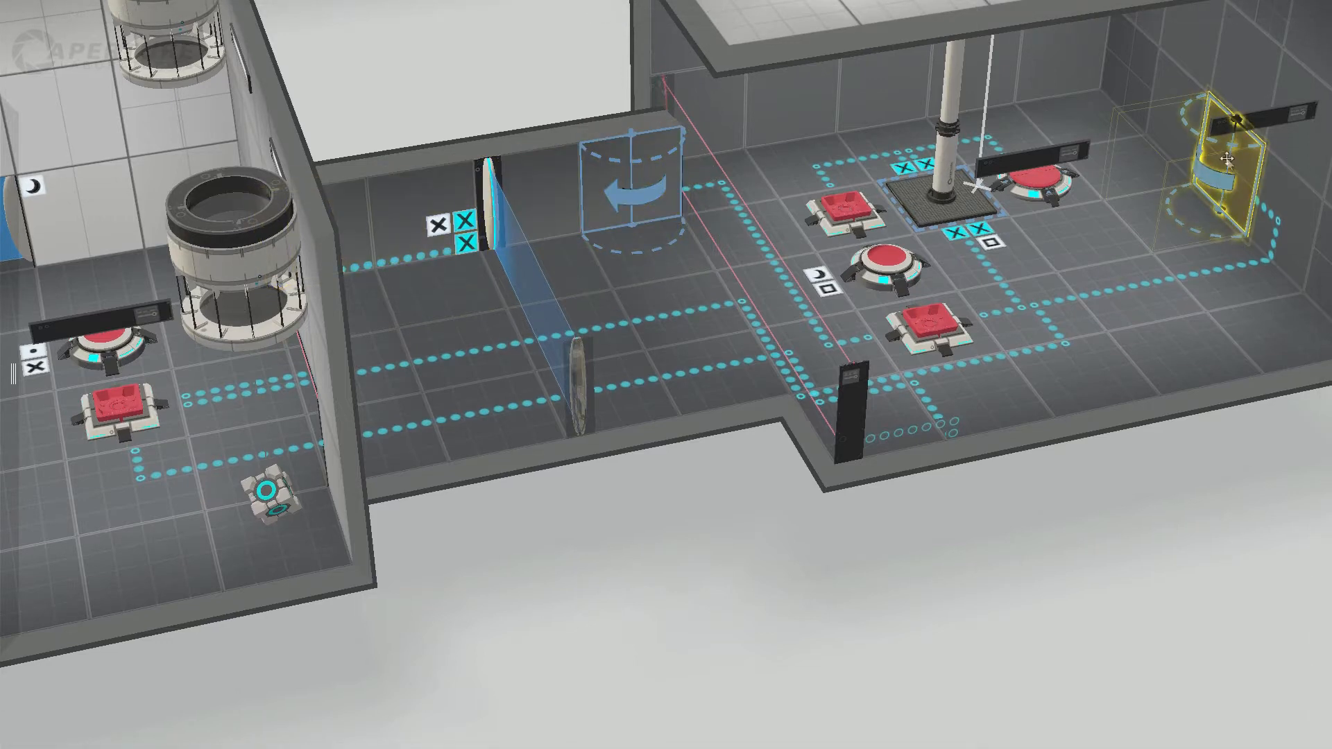
{"action": "left_click", "coordinate": [929, 188]}
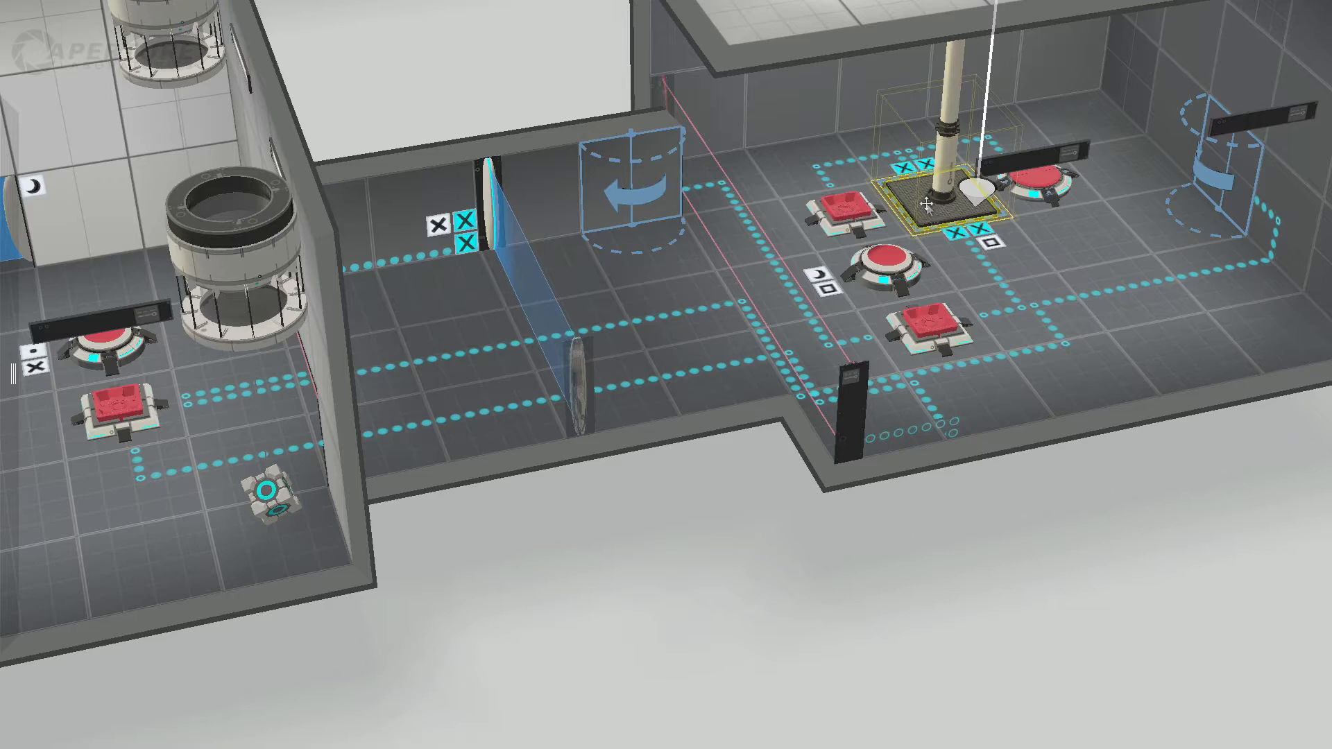
{"action": "left_click", "coordinate": [991, 266]}
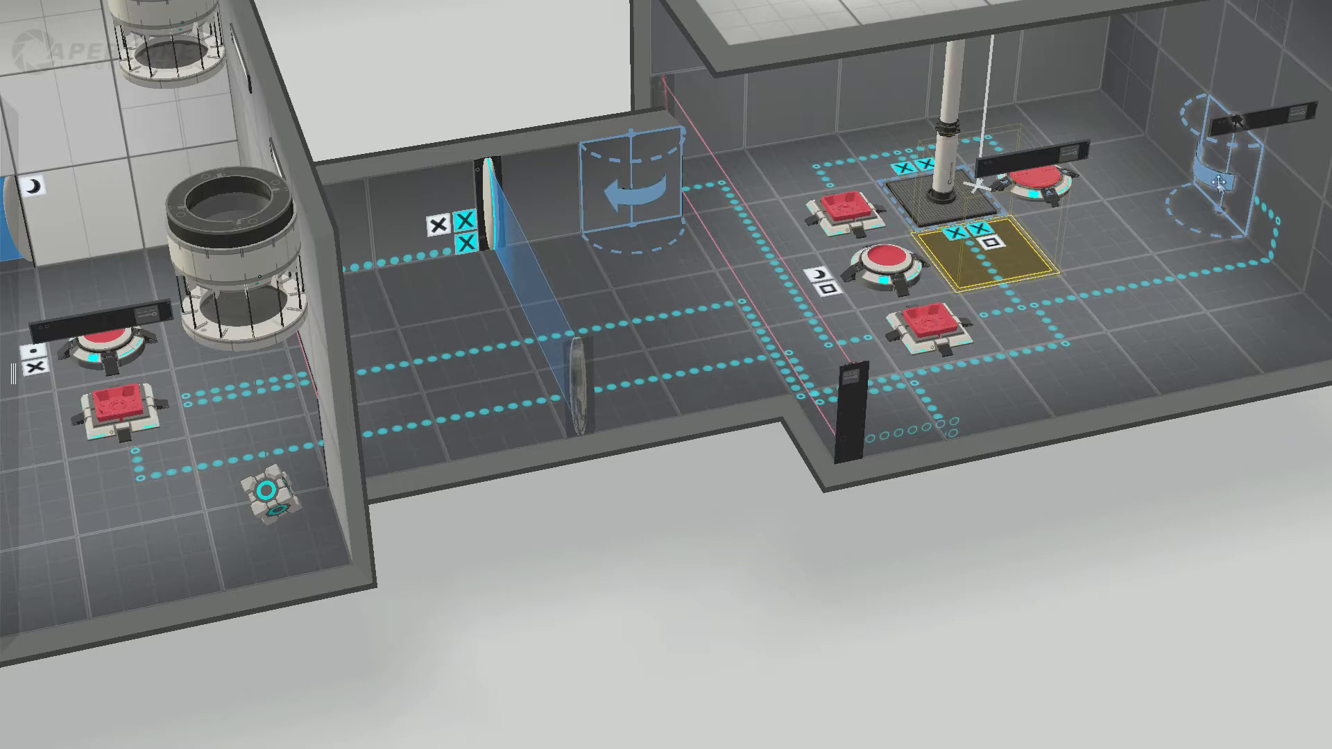
Step: Inspect the dropper room's cube and square button, followed by its sphere and round button
{"action": "left_click_drag", "start_coordinate": [667, 577], "coordinate": [682, 504]}
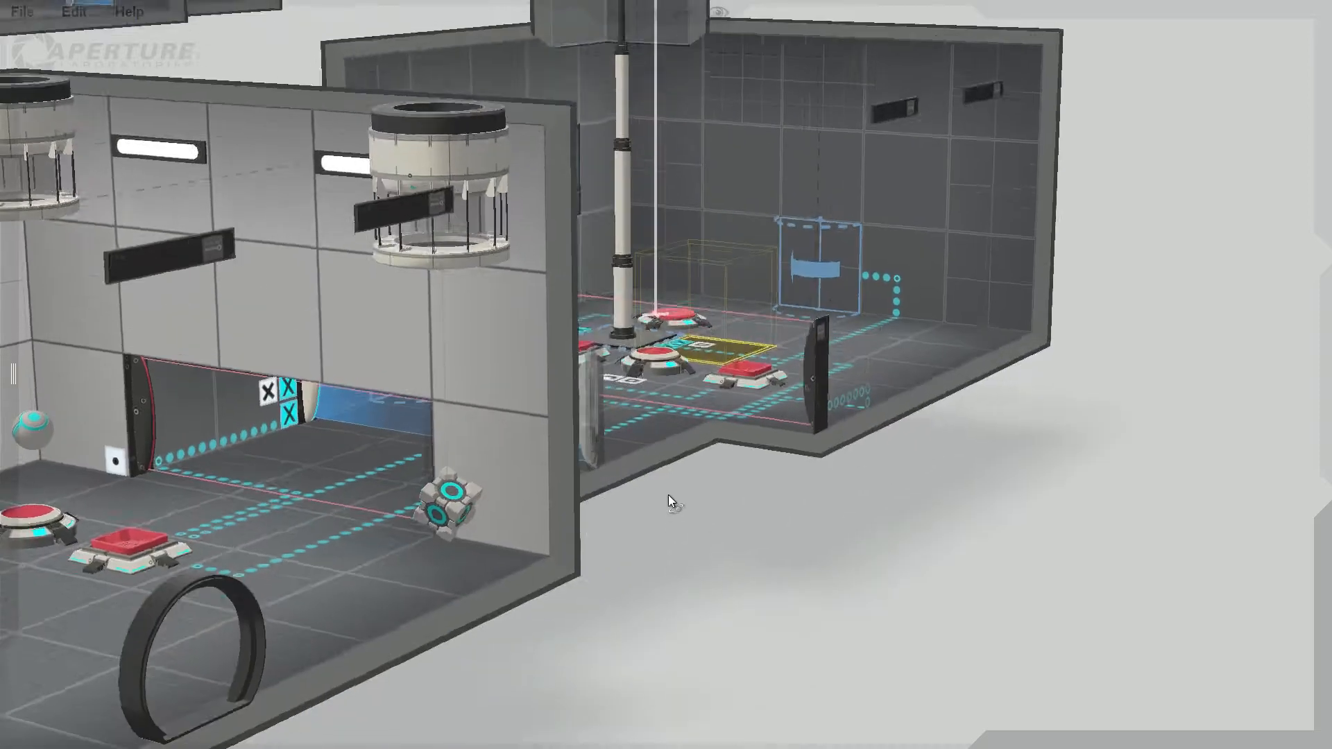
{"action": "left_click_drag", "start_coordinate": [669, 500], "coordinate": [702, 494]}
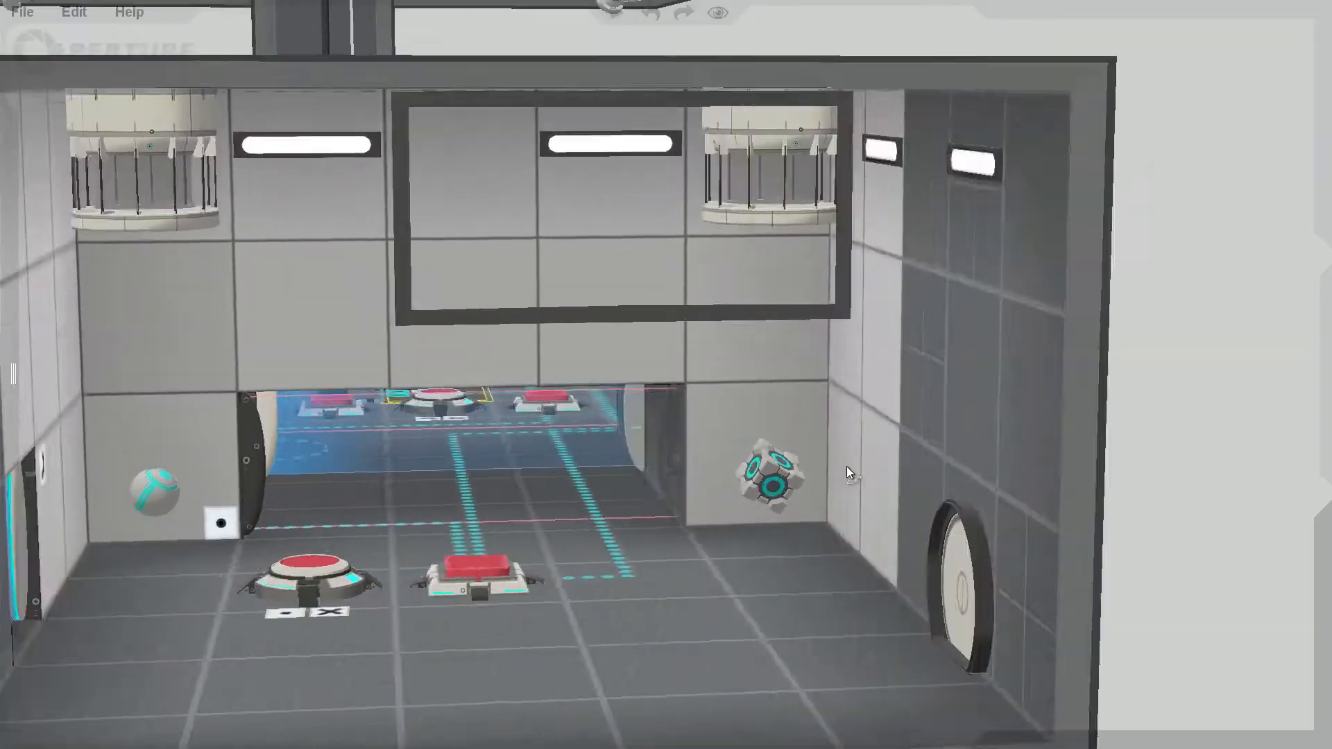
{"action": "middle_click_drag", "start_coordinate": [847, 466], "coordinate": [737, 469]}
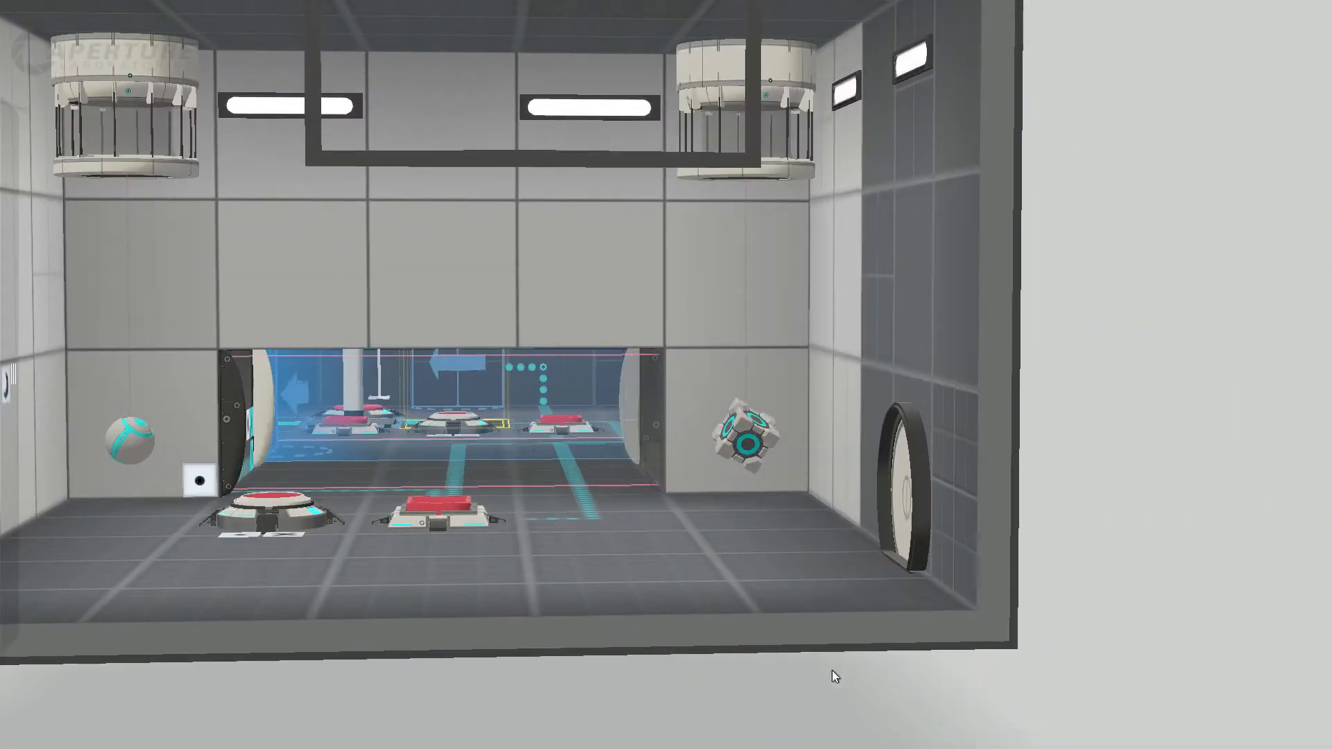
{"action": "middle_click_drag", "start_coordinate": [732, 676], "coordinate": [752, 693], "text": "shift"}
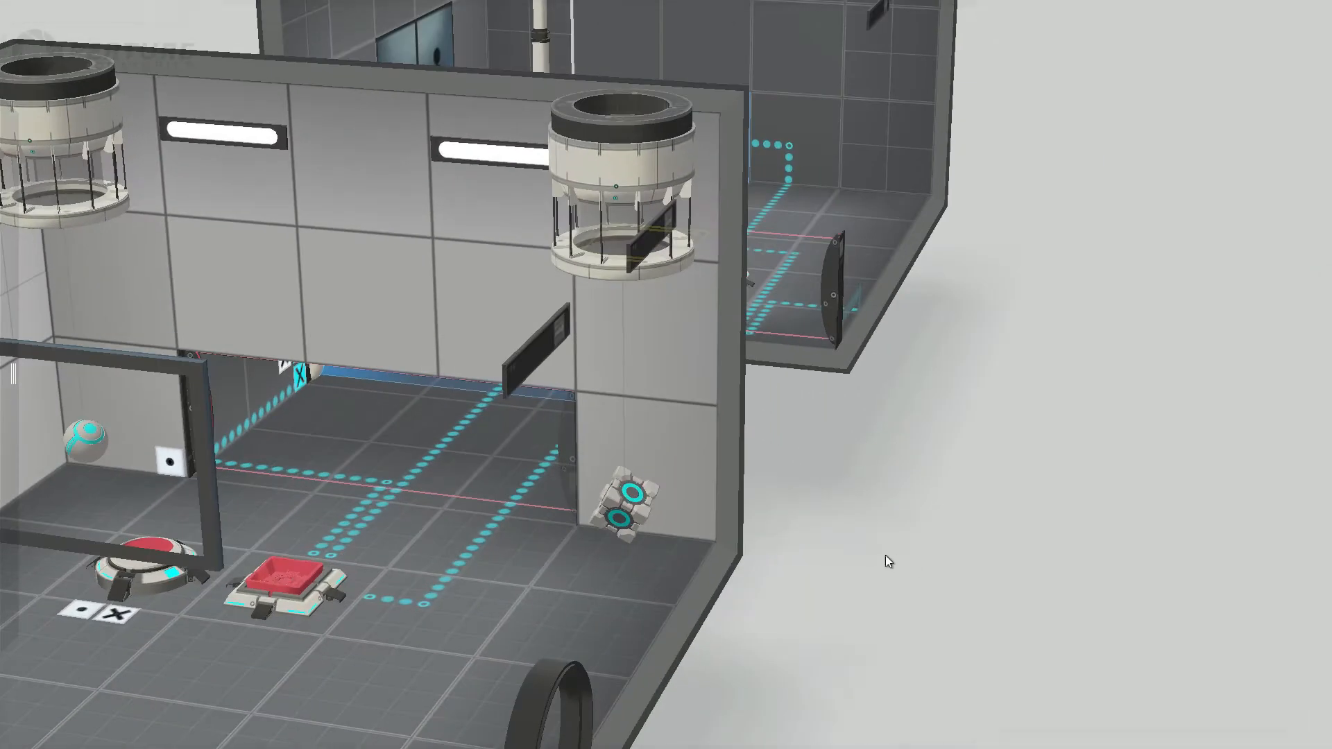
{"action": "middle_click_drag", "start_coordinate": [885, 555], "coordinate": [972, 514]}
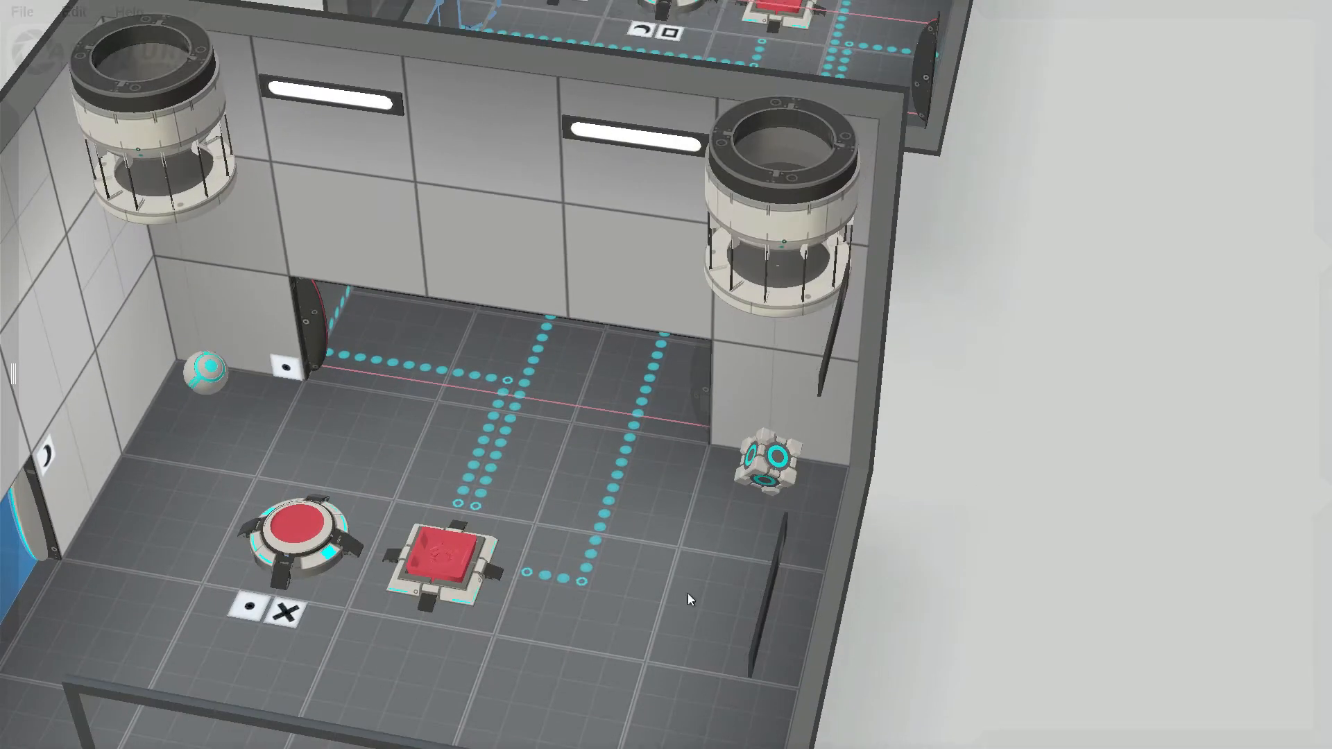
{"action": "middle_click_drag", "start_coordinate": [313, 673], "coordinate": [547, 560], "text": "shift"}
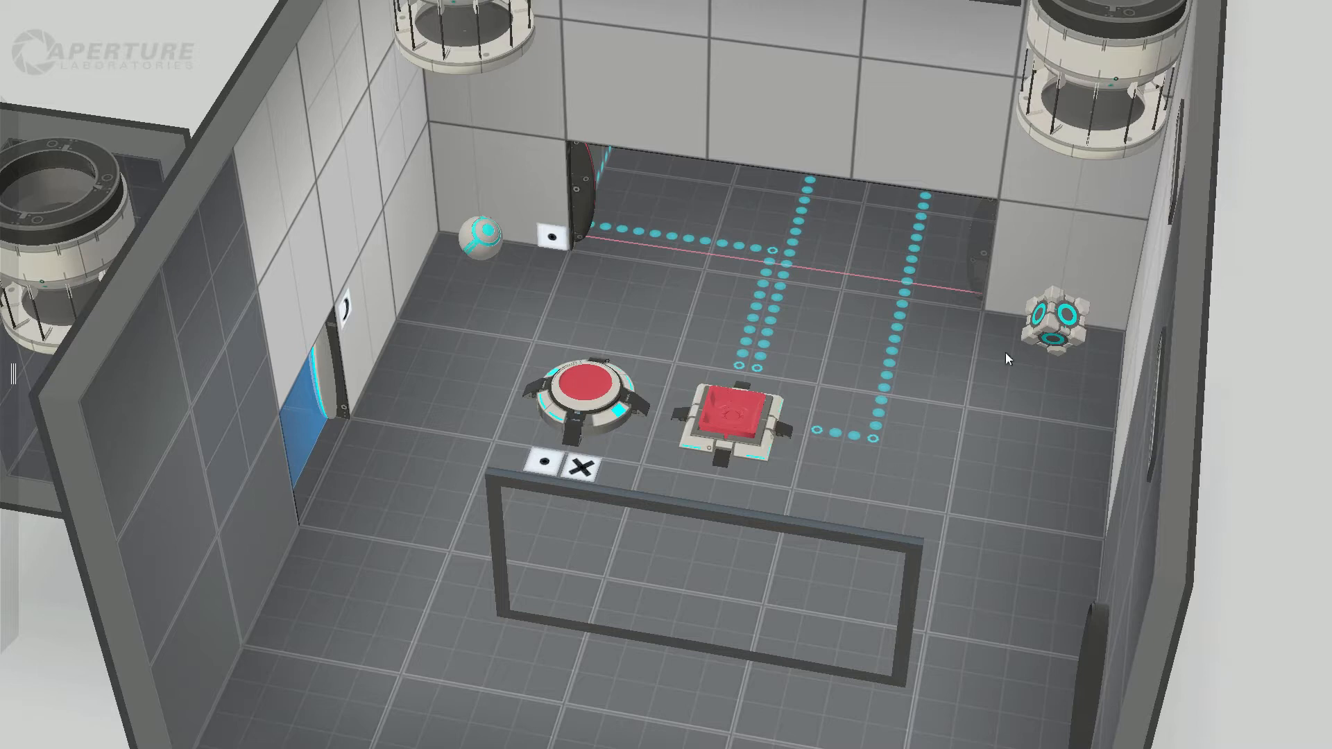
{"action": "left_click", "coordinate": [1044, 325]}
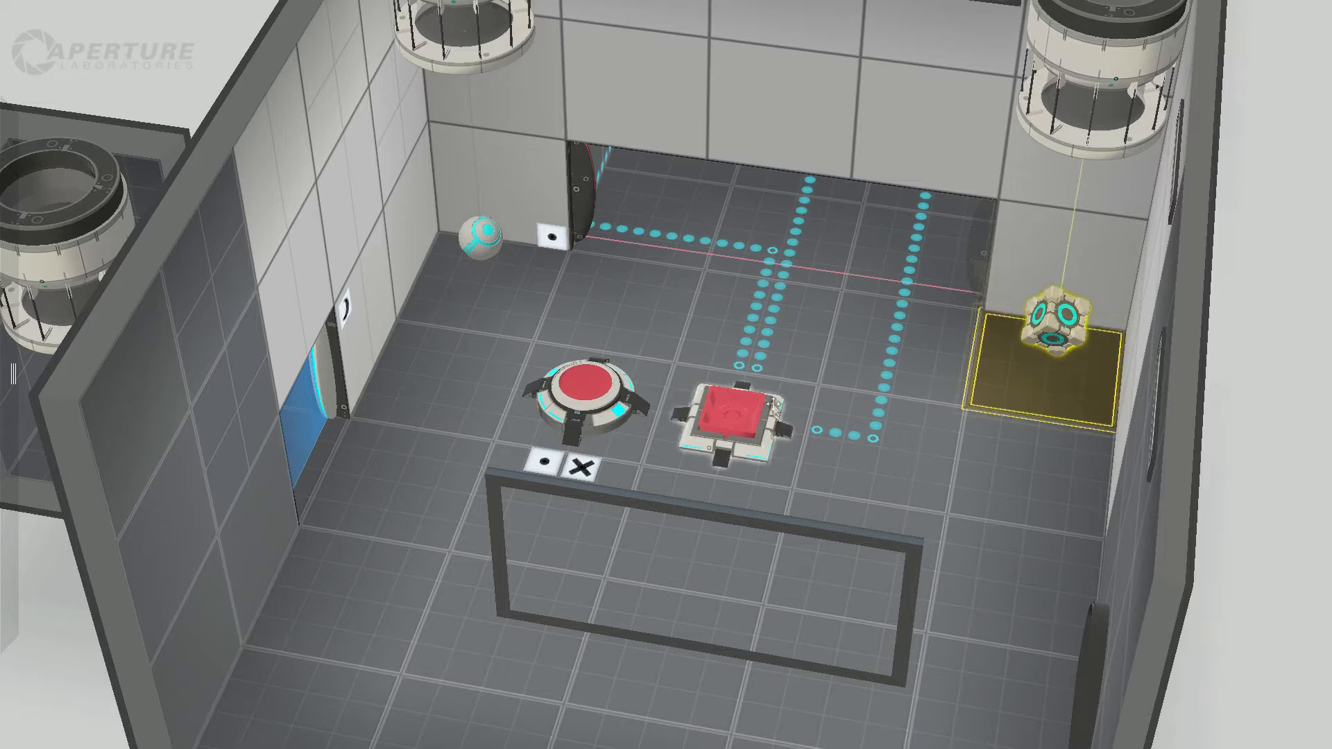
{"action": "left_click", "coordinate": [737, 414]}
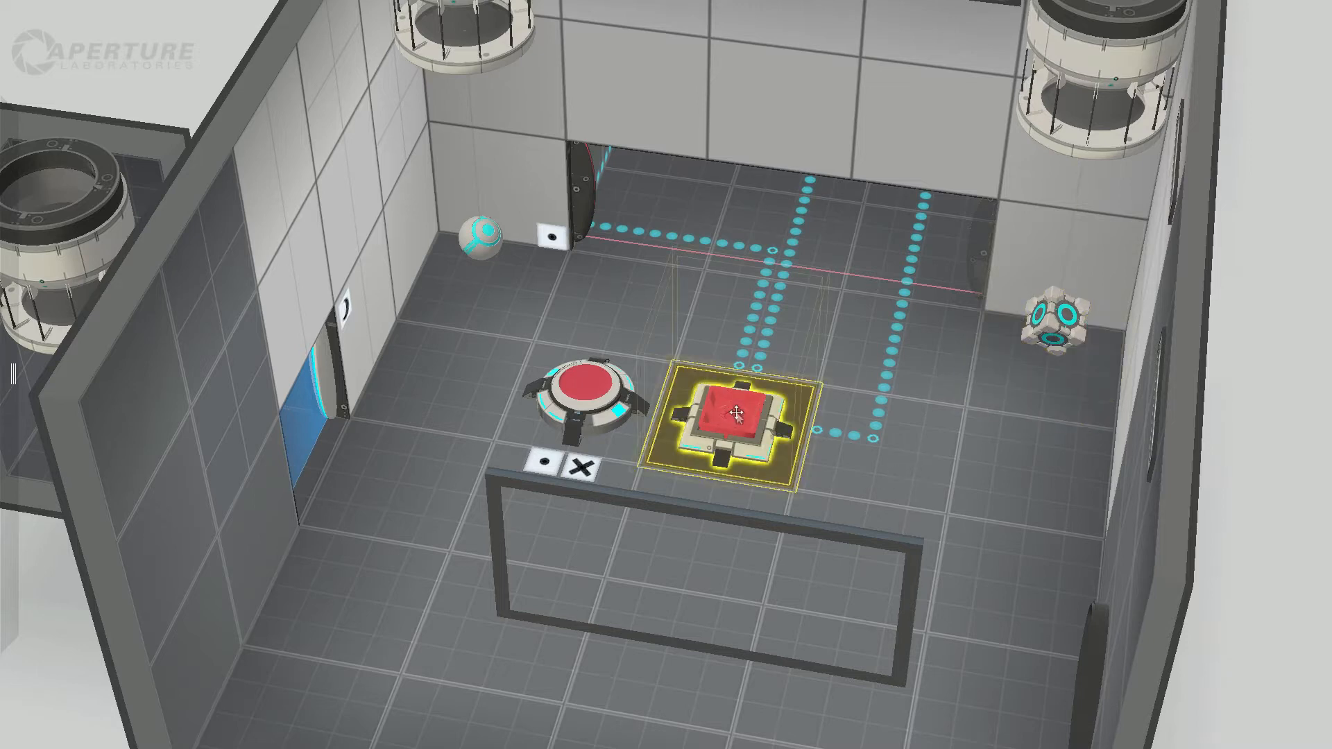
{"action": "left_click", "coordinate": [484, 219]}
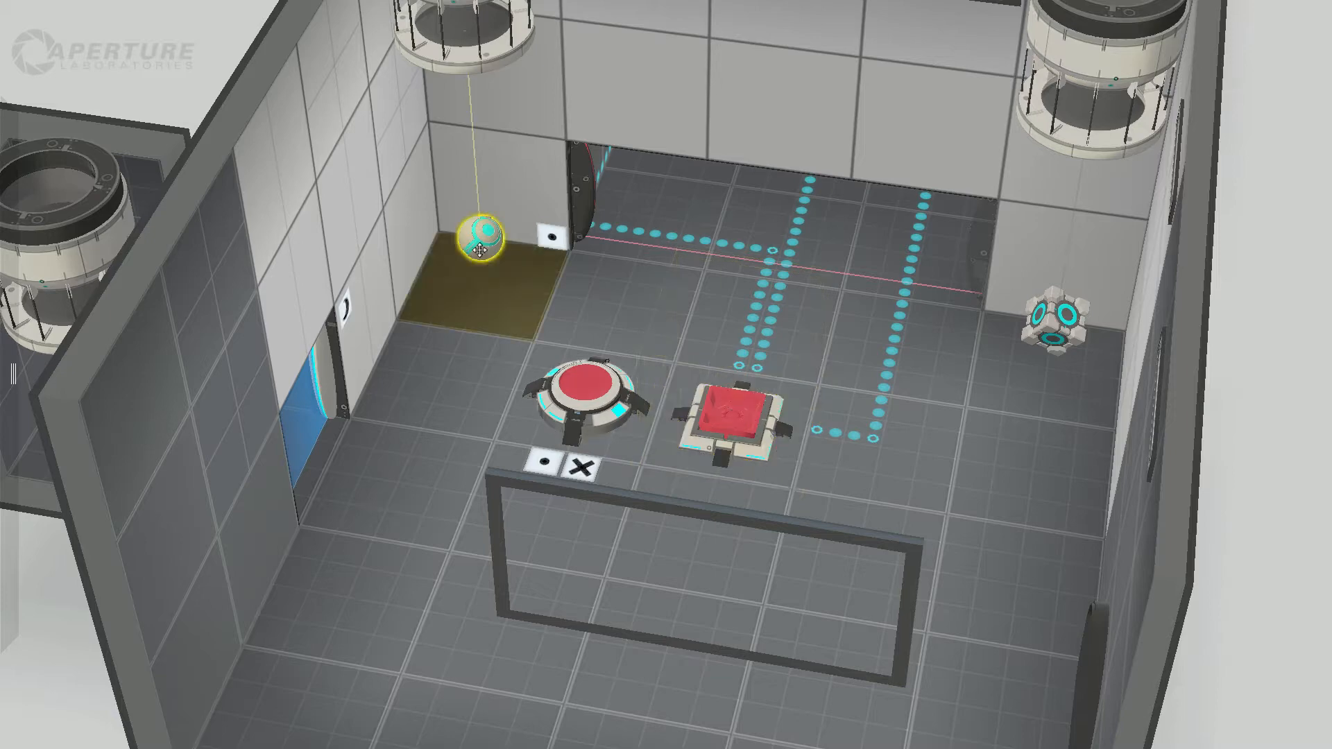
{"action": "left_click", "coordinate": [570, 387]}
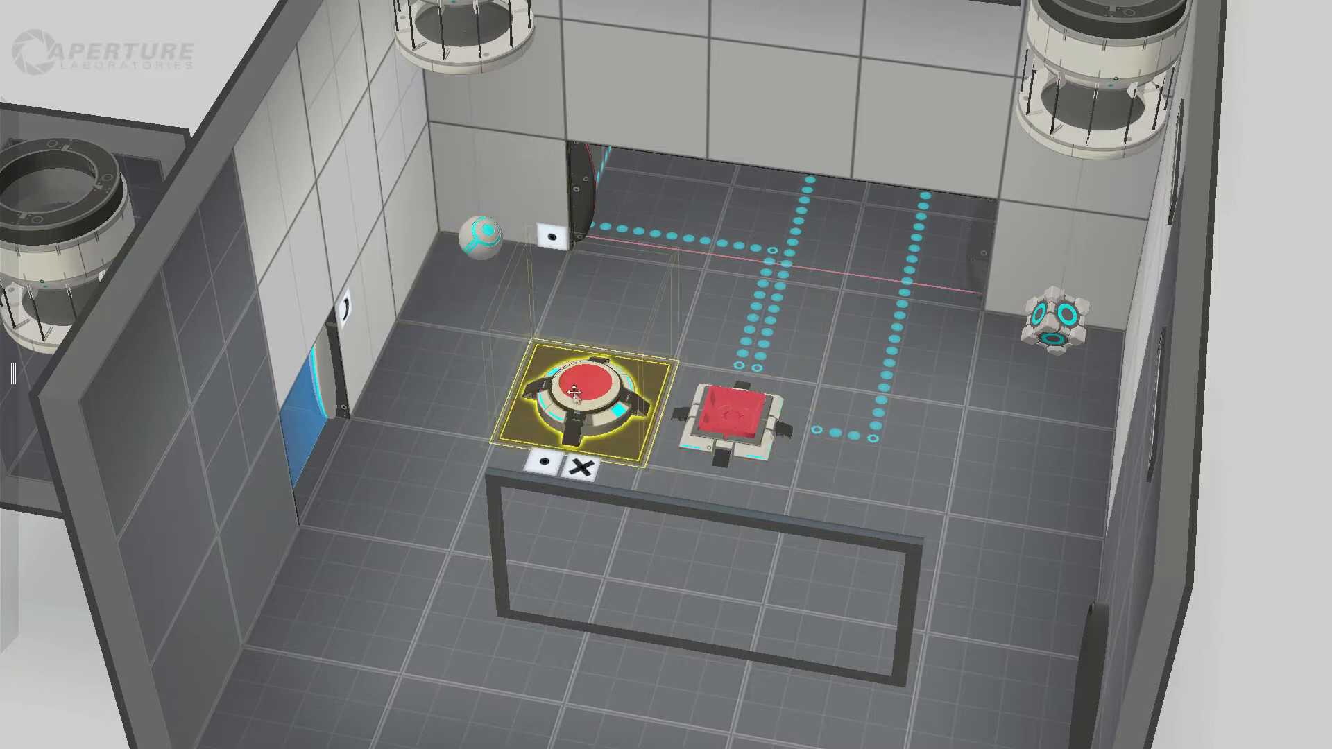
Step: Examine the dropper room from a low angle and recheck the cube beside the corridor opening
{"action": "left_click_drag", "start_coordinate": [1225, 566], "coordinate": [1225, 526]}
{"action": "right_click_drag", "start_coordinate": [1225, 527], "coordinate": [1231, 486]}
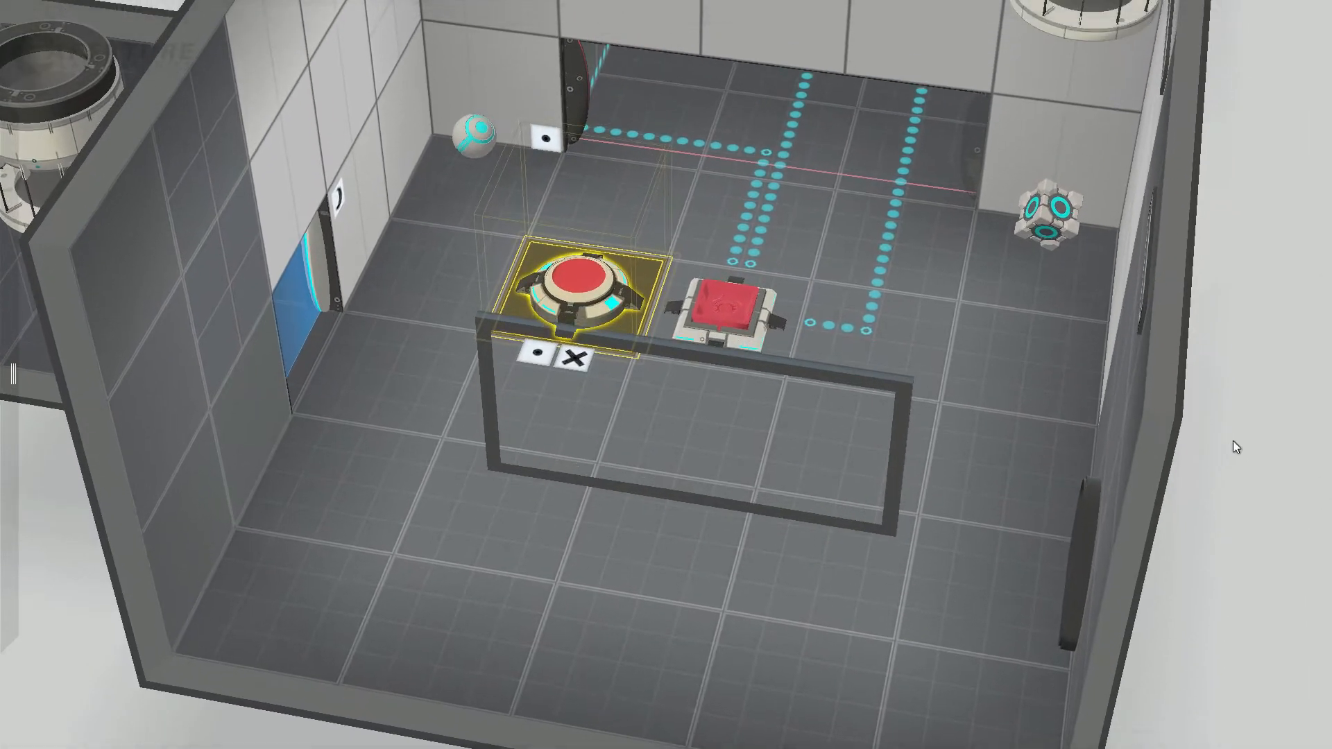
{"action": "left_click_drag", "start_coordinate": [1234, 440], "coordinate": [1221, 265]}
{"action": "right_click_drag", "start_coordinate": [1221, 265], "coordinate": [958, 574]}
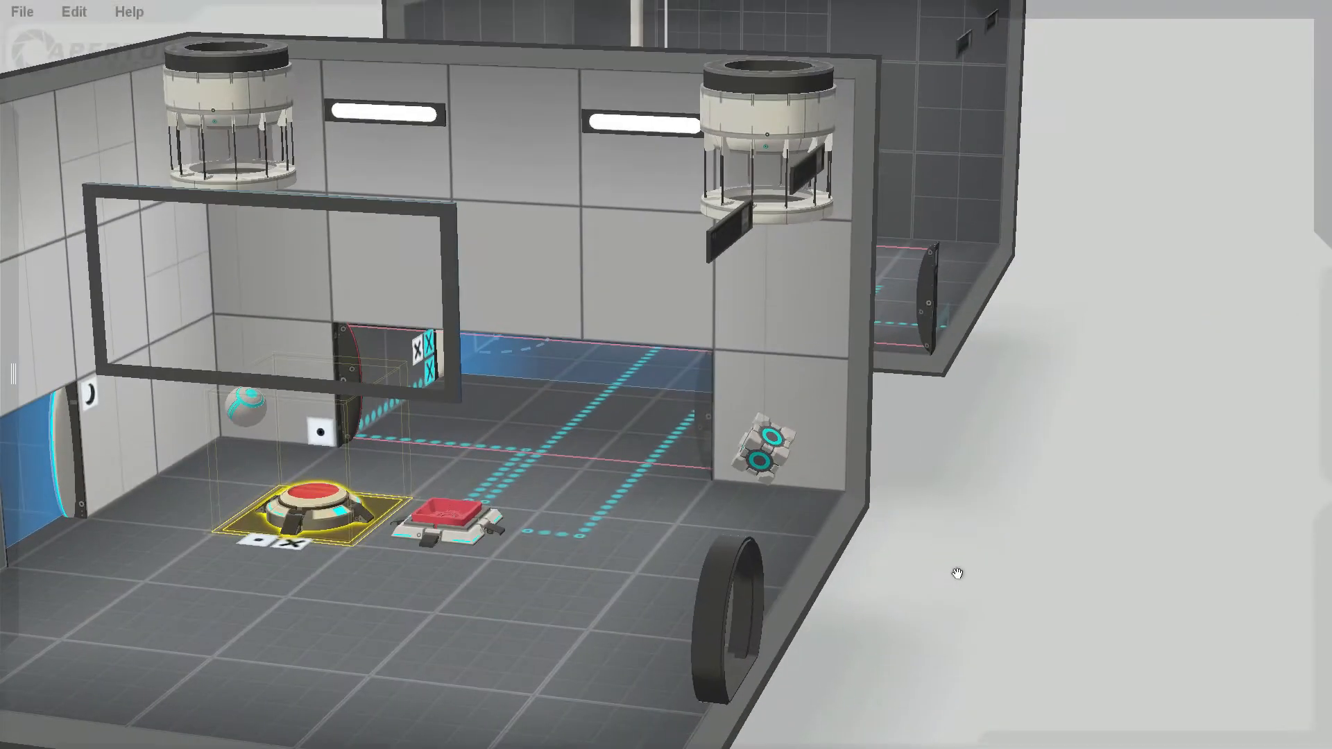
{"action": "left_click_drag", "start_coordinate": [923, 620], "coordinate": [928, 569]}
{"action": "left_click", "coordinate": [778, 394]}
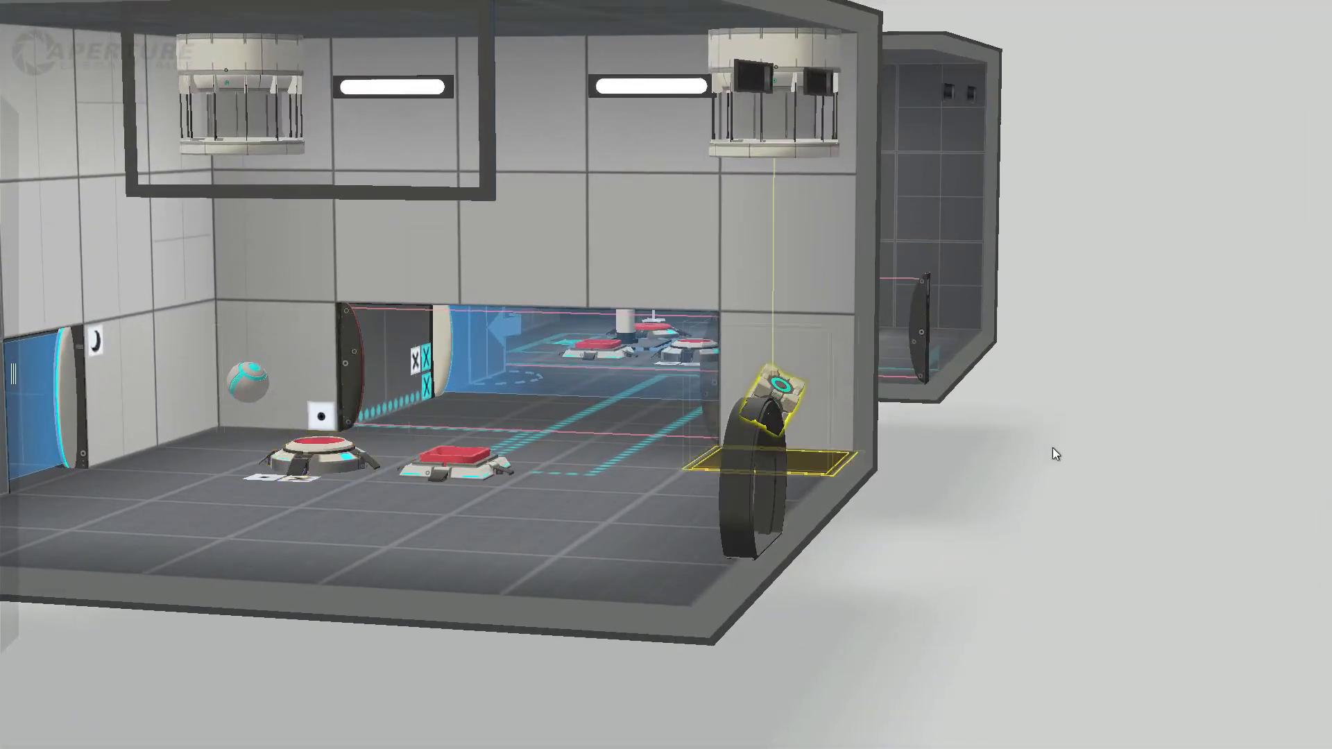
Step: Inspect the red laser field between the corridor and the button room
{"action": "right_click_drag", "start_coordinate": [923, 406], "coordinate": [831, 528]}
{"action": "left_click", "coordinate": [860, 411]}
{"action": "right_click_drag", "start_coordinate": [1016, 492], "coordinate": [385, 514]}
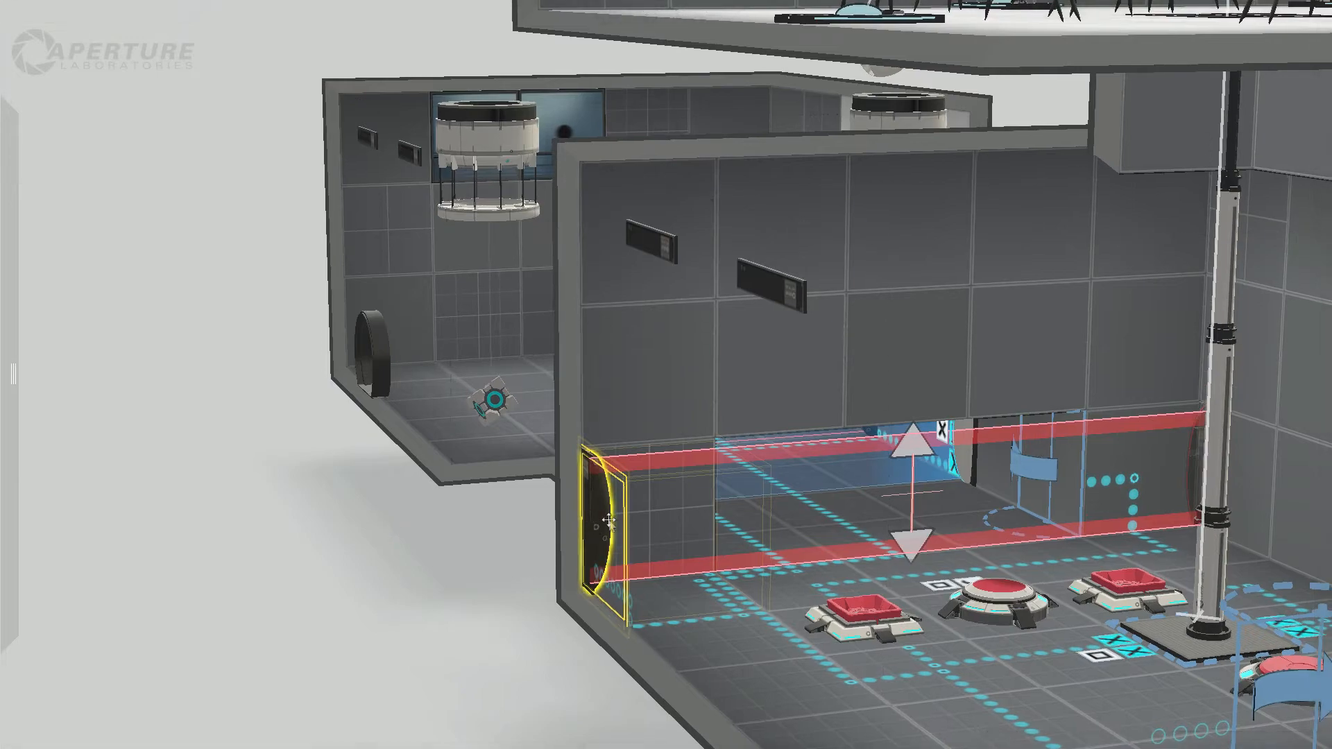
Step: Recheck the sphere and inspect the red laser field across the dropper room's corridor opening
{"action": "right_click_drag", "start_coordinate": [403, 578], "coordinate": [1030, 601]}
{"action": "left_click", "coordinate": [185, 491]}
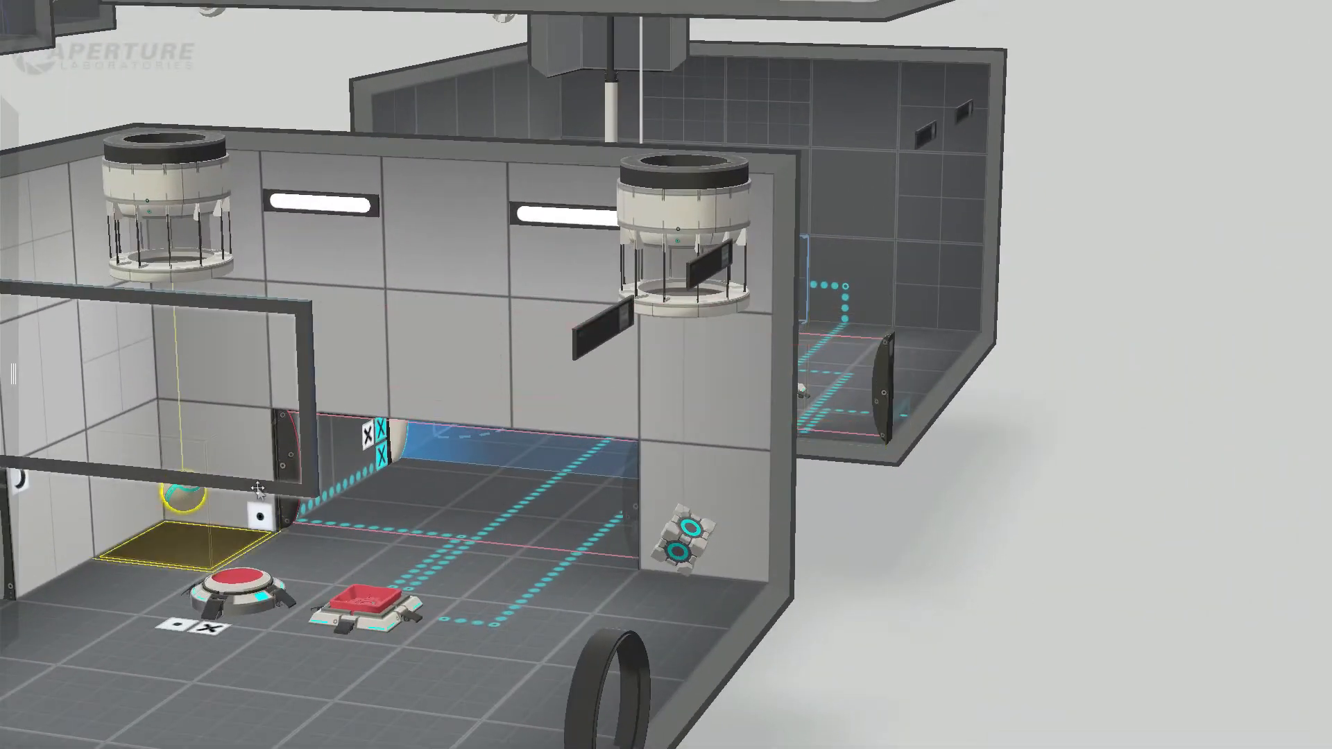
{"action": "left_click", "coordinate": [293, 490]}
{"action": "right_click_drag", "start_coordinate": [243, 589], "coordinate": [360, 530]}
{"action": "left_click", "coordinate": [444, 504]}
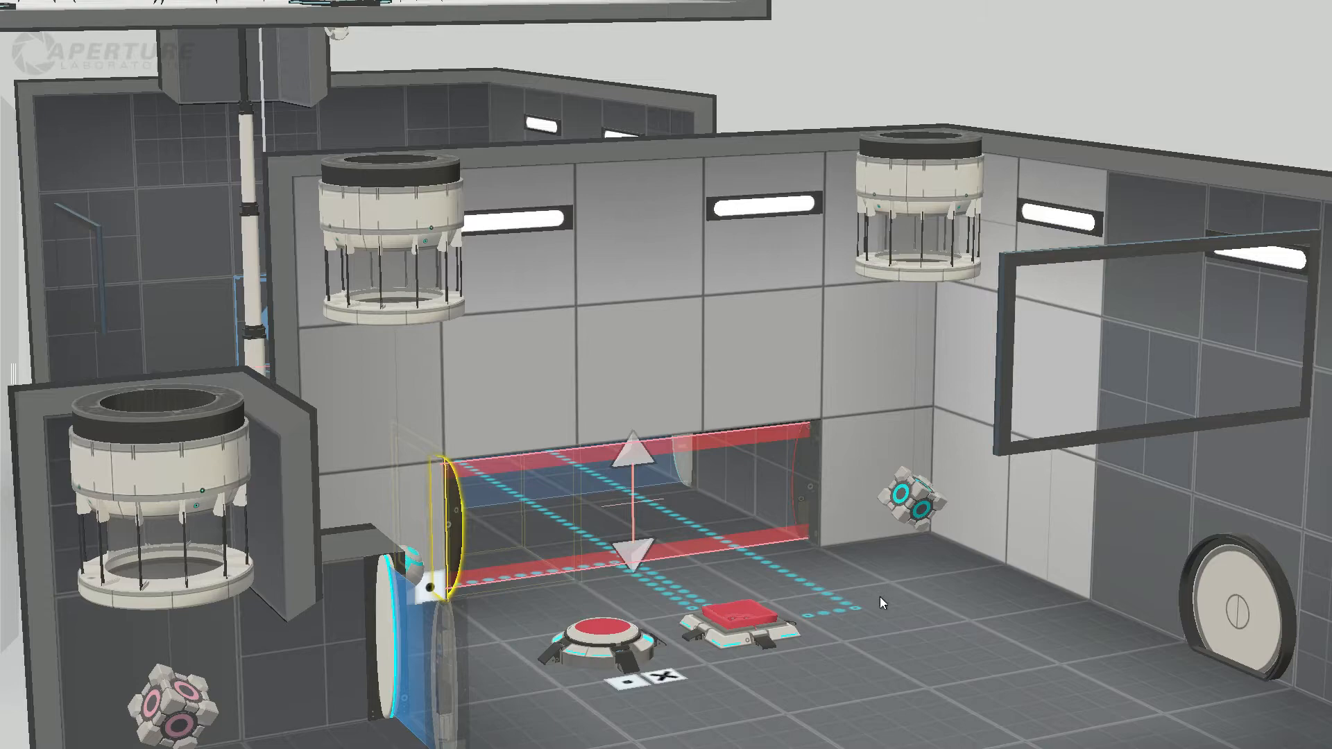
Step: Inspect the blue fizzler spanning the middle of the corridor
{"action": "middle_click_drag", "start_coordinate": [880, 598], "coordinate": [870, 525]}
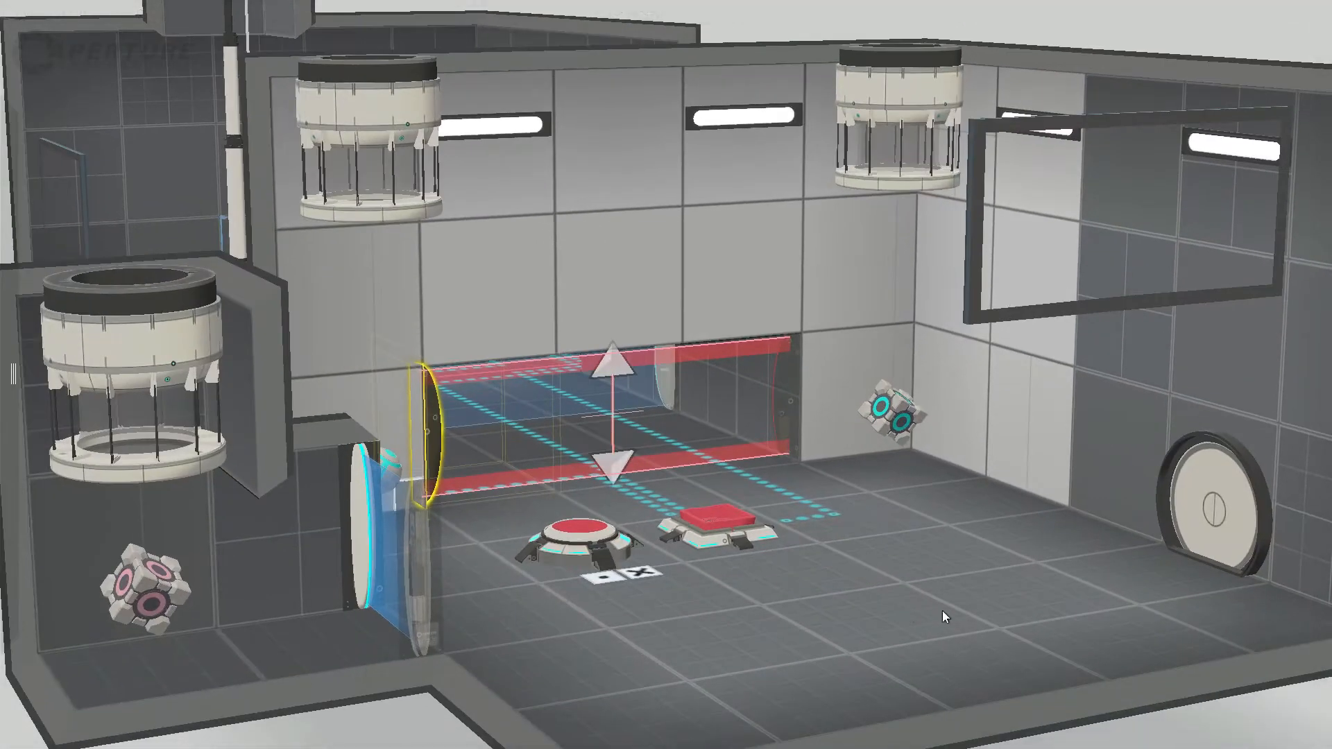
{"action": "right_click_drag", "start_coordinate": [945, 616], "coordinate": [529, 657]}
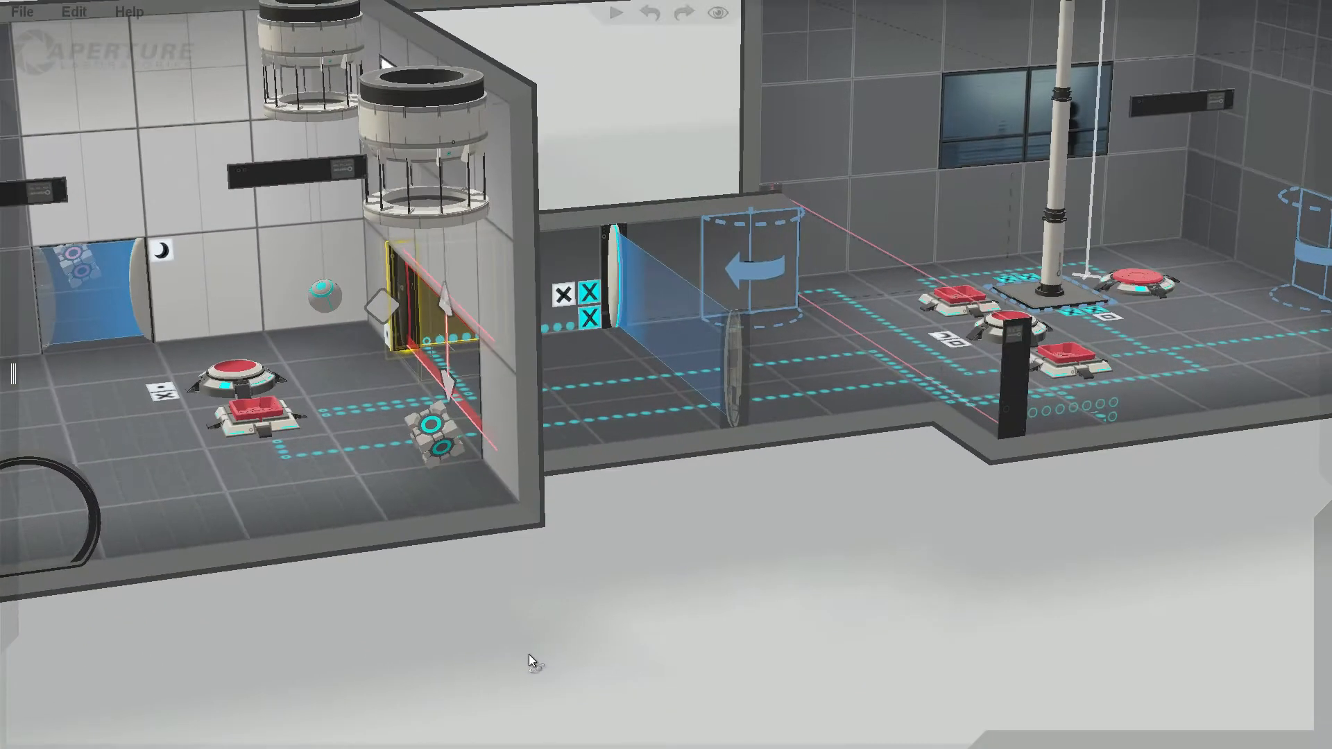
{"action": "left_click", "coordinate": [614, 277]}
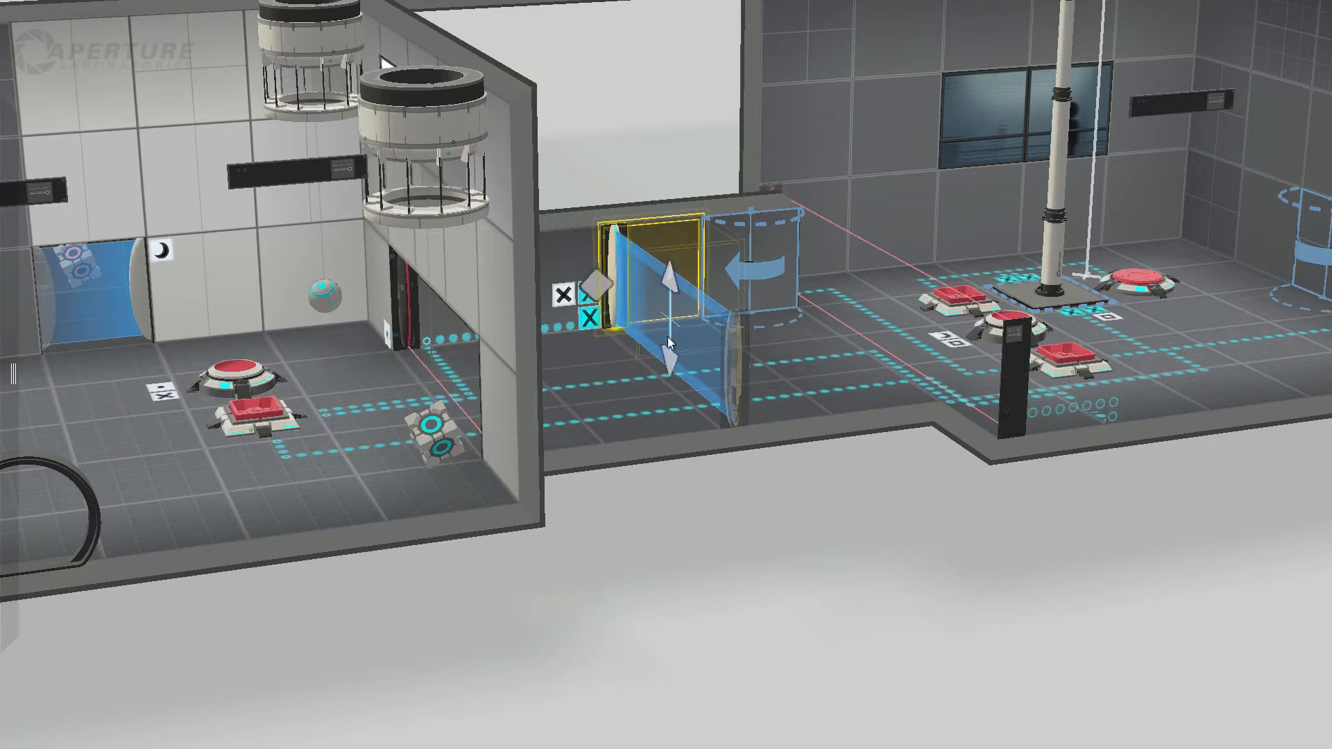
Step: Inspect the cube, the sphere and the square cube button in the dropper room
{"action": "right_click_drag", "start_coordinate": [836, 483], "coordinate": [763, 506]}
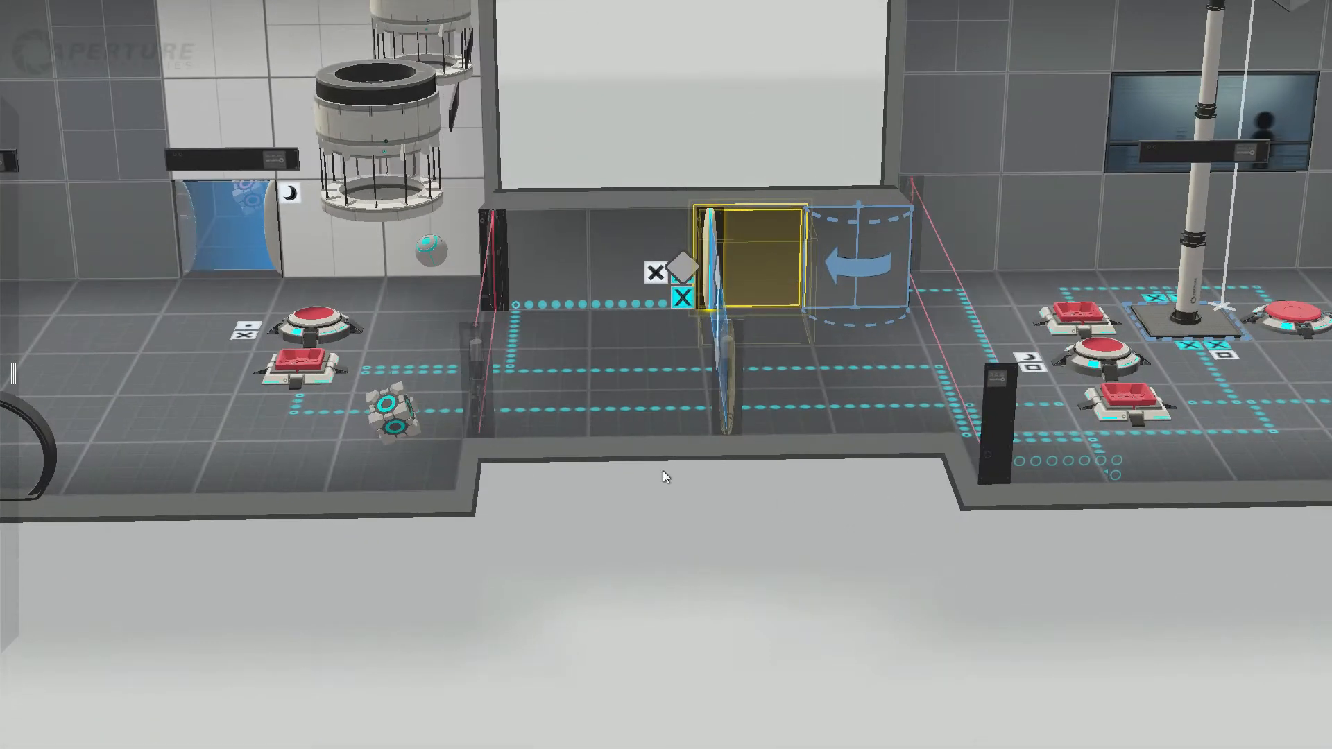
{"action": "left_click", "coordinate": [390, 414]}
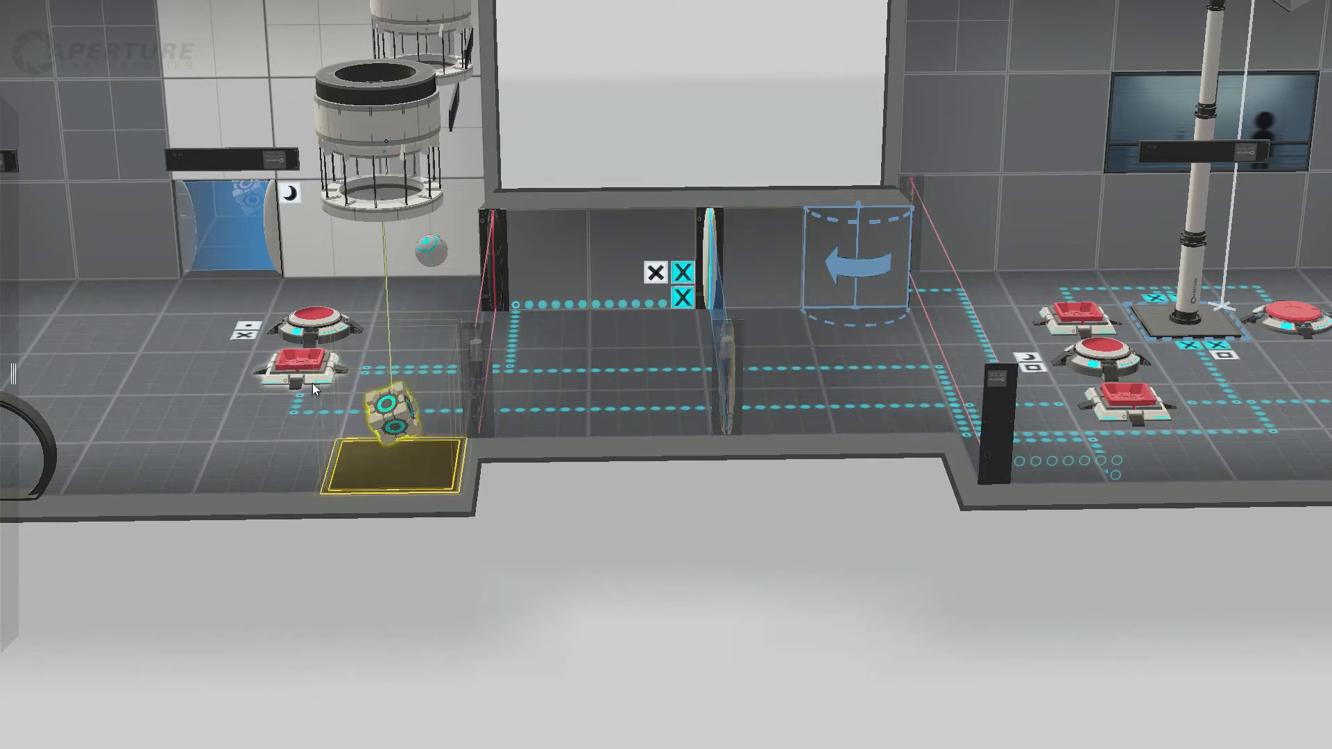
{"action": "left_click", "coordinate": [347, 388]}
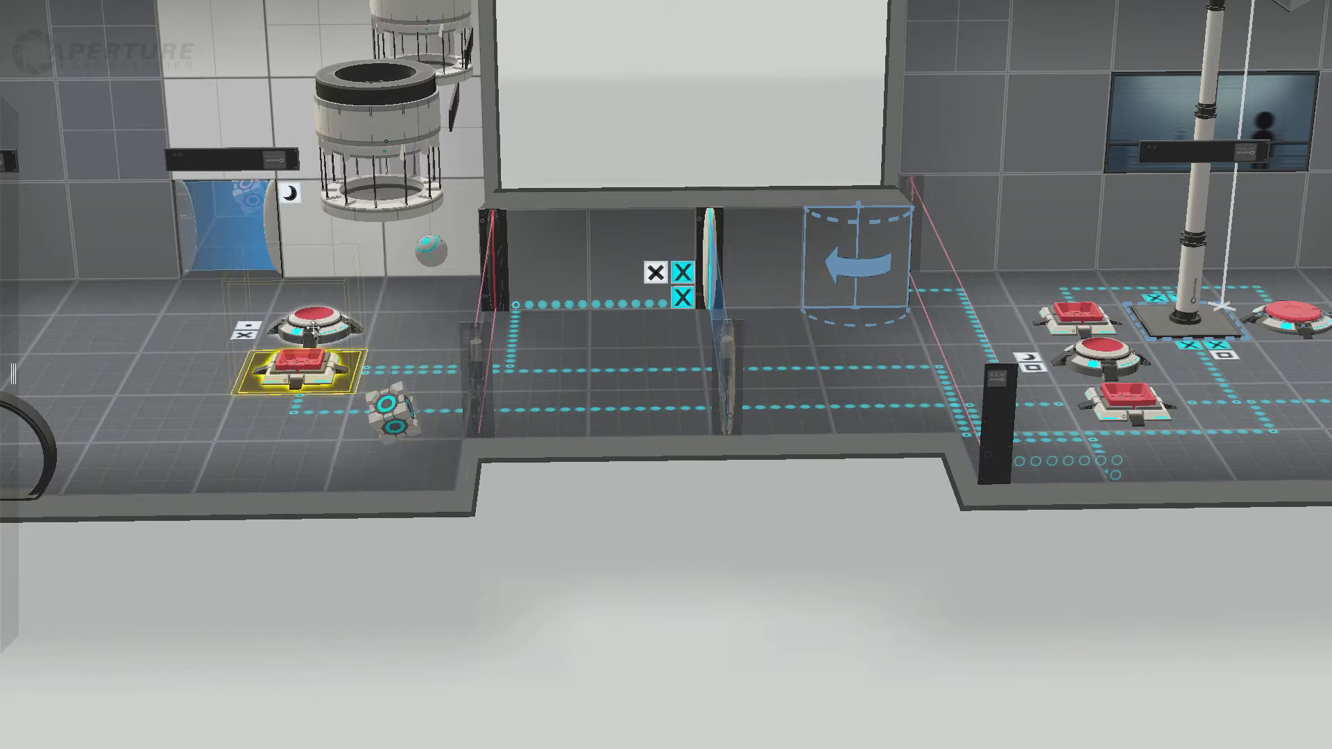
{"action": "left_click", "coordinate": [437, 252]}
{"action": "left_click", "coordinate": [394, 403]}
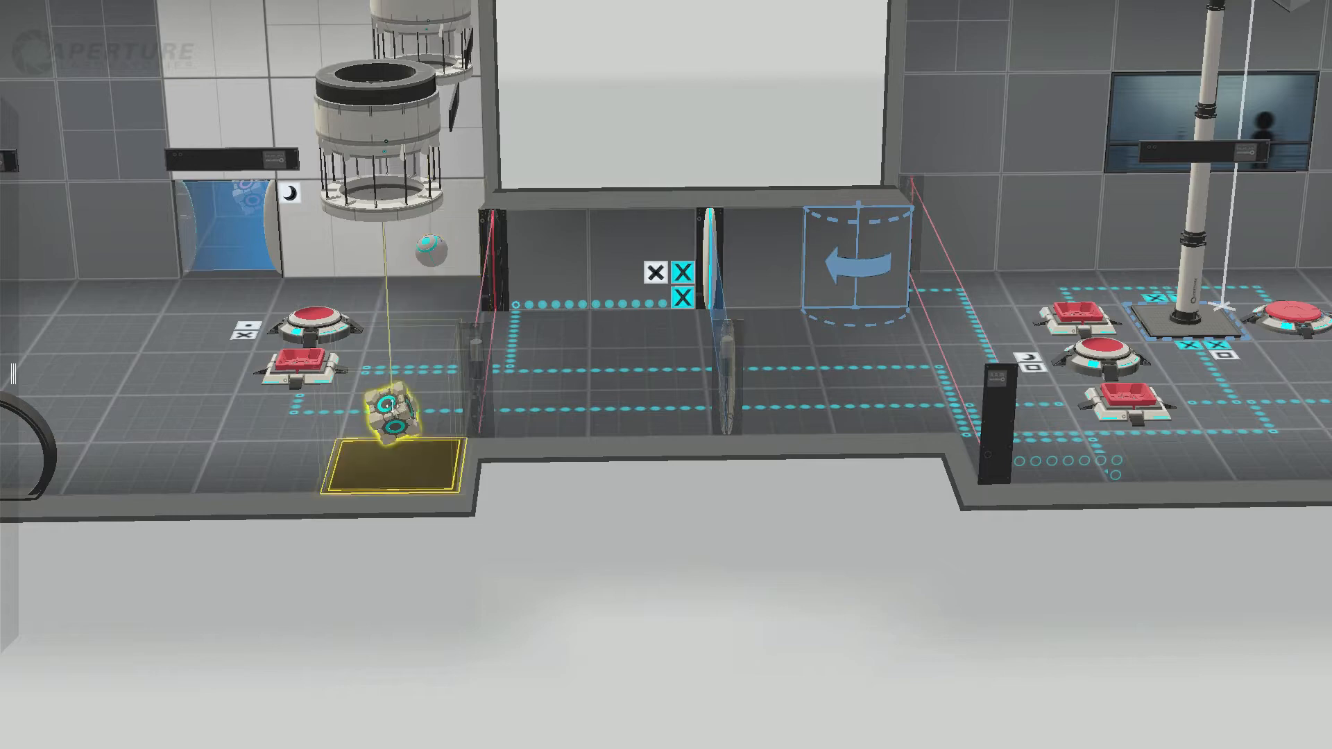
{"action": "left_click", "coordinate": [306, 360]}
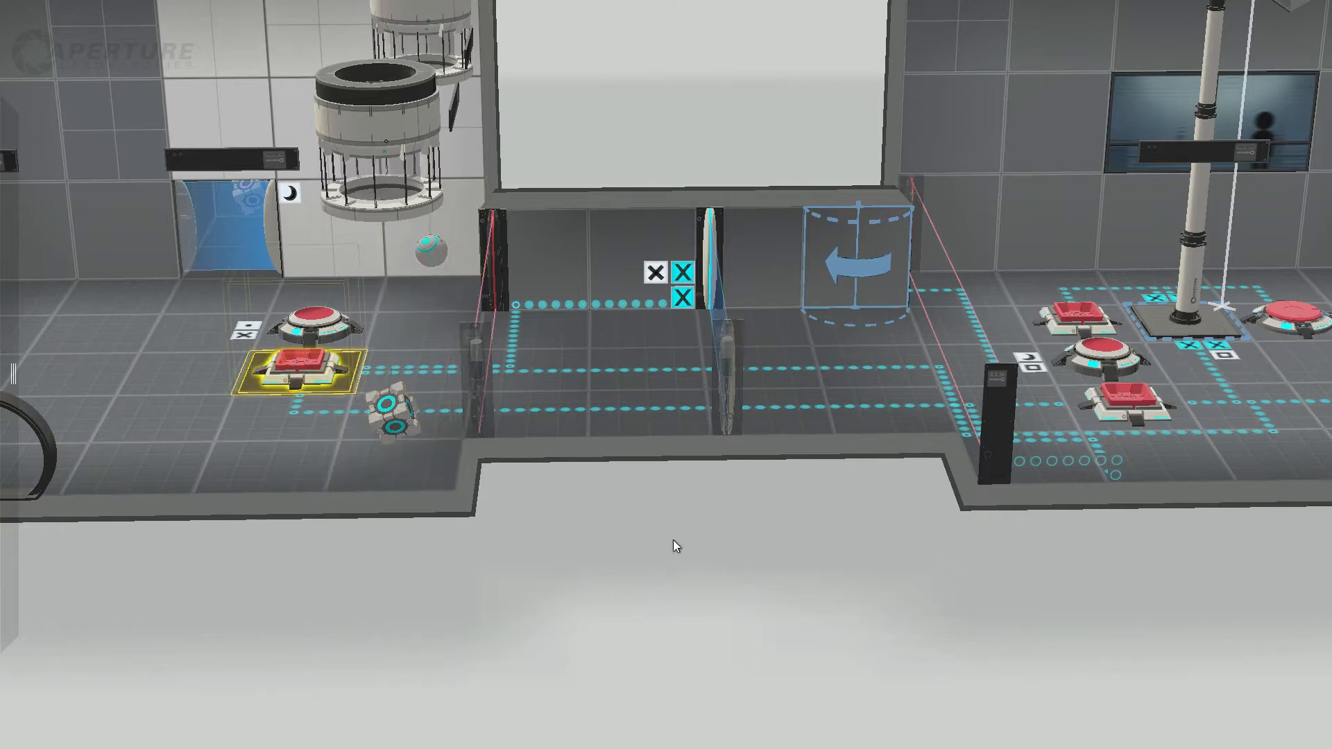
Step: Inspect the blue arrow element on the button room's far wall
{"action": "left_click_drag", "start_coordinate": [653, 550], "coordinate": [247, 540]}
{"action": "left_click", "coordinate": [1078, 276]}
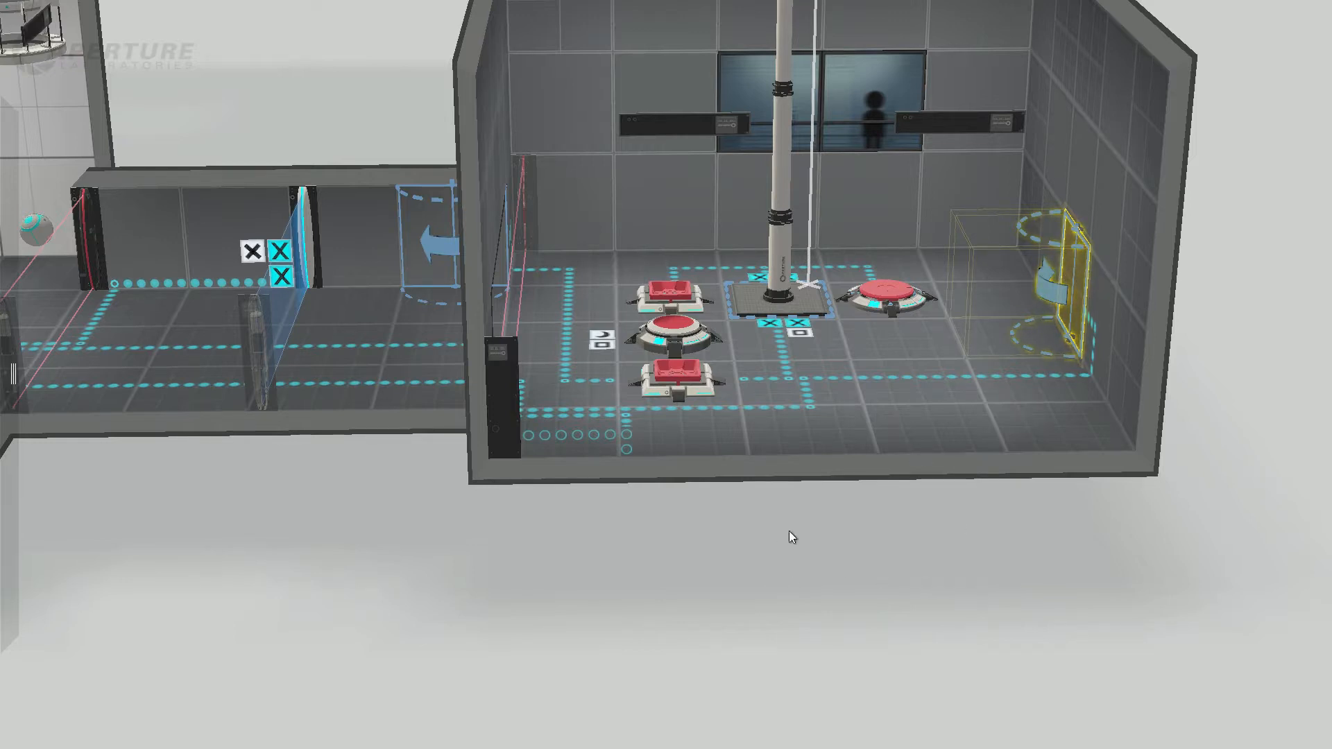
{"action": "mouse_move", "coordinate": [456, 575]}
{"action": "left_mouse_down"}
{"action": "mouse_move", "coordinate": [556, 575]}
{"action": "mouse_move", "coordinate": [453, 575]}
{"action": "left_mouse_up"}
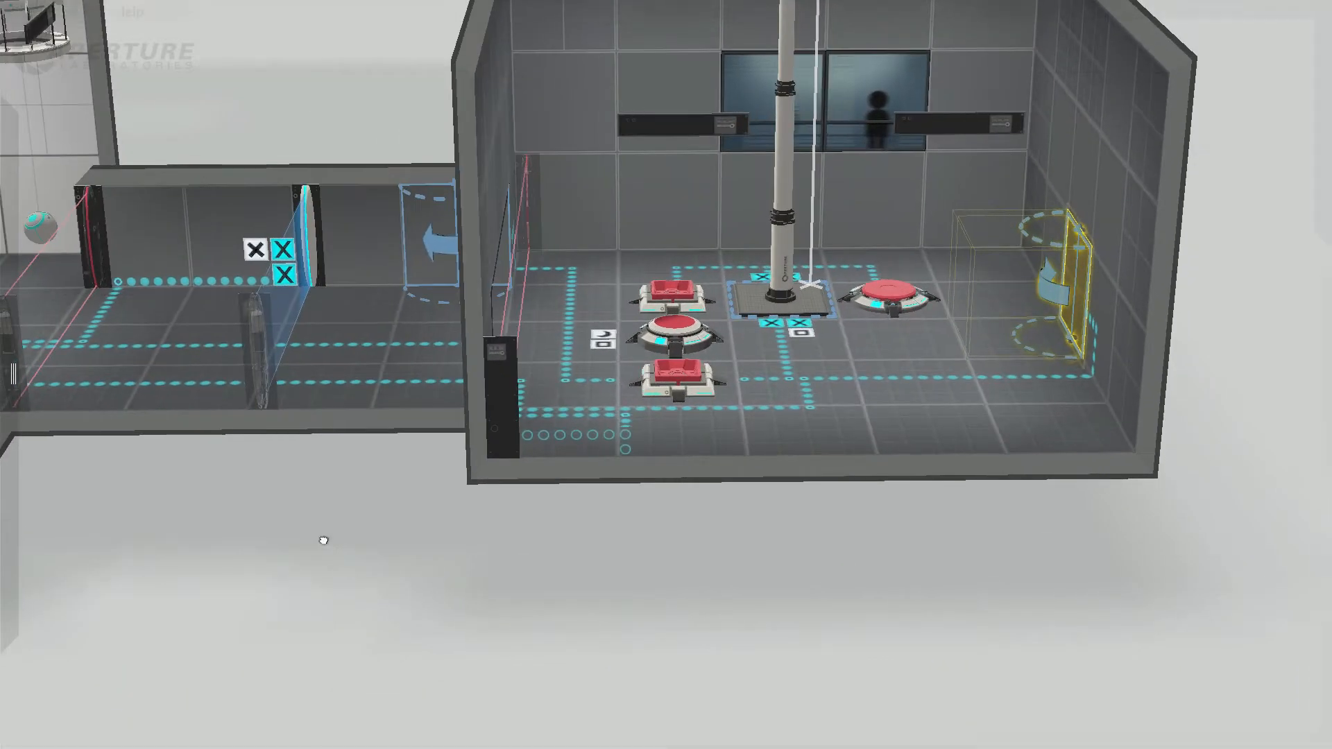
{"action": "middle_click_drag", "start_coordinate": [324, 540], "coordinate": [880, 601]}
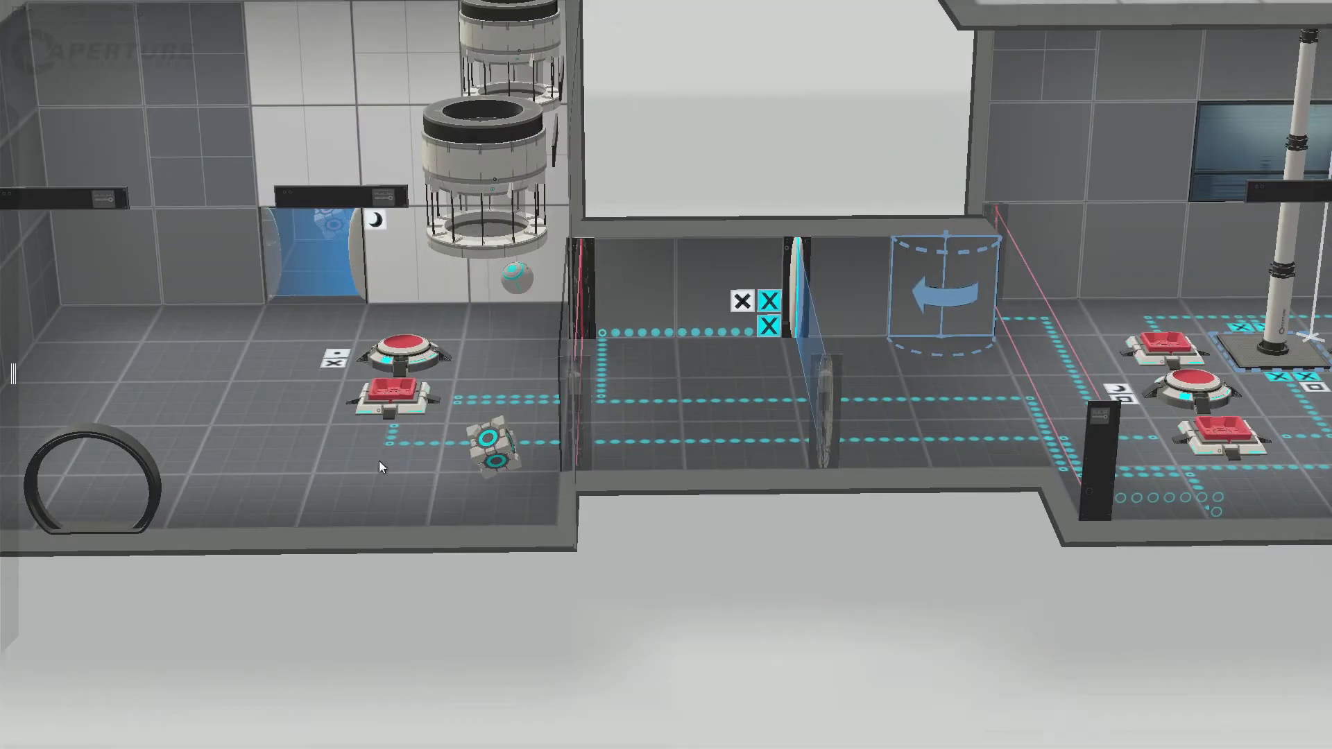
Step: Inspect the white wall panel beside the corridor opening and the red laser field across that opening
{"action": "right_click_drag", "start_coordinate": [684, 571], "coordinate": [821, 541]}
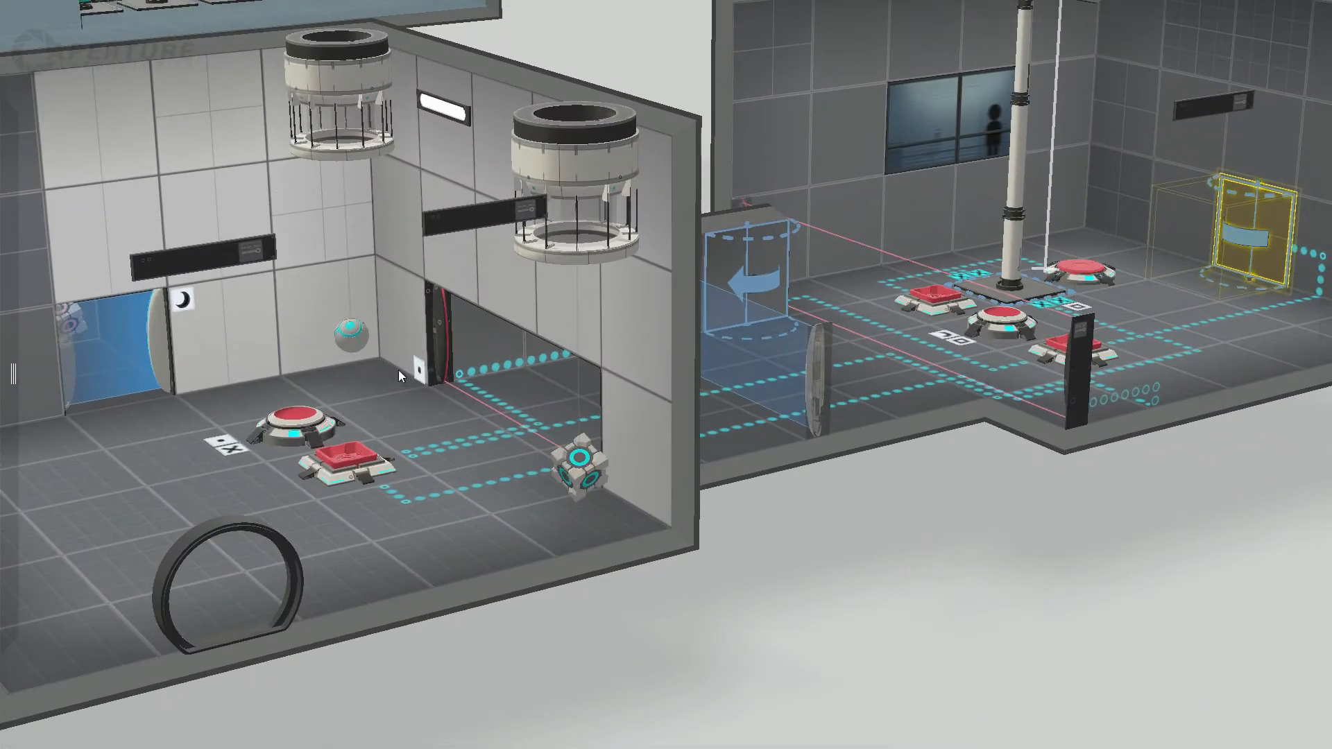
{"action": "mouse_move", "coordinate": [394, 329]}
{"action": "left_mouse_down"}
{"action": "mouse_move", "coordinate": [243, 327]}
{"action": "mouse_move", "coordinate": [672, 424]}
{"action": "mouse_move", "coordinate": [629, 430]}
{"action": "mouse_move", "coordinate": [327, 316]}
{"action": "mouse_move", "coordinate": [401, 314]}
{"action": "left_mouse_up"}
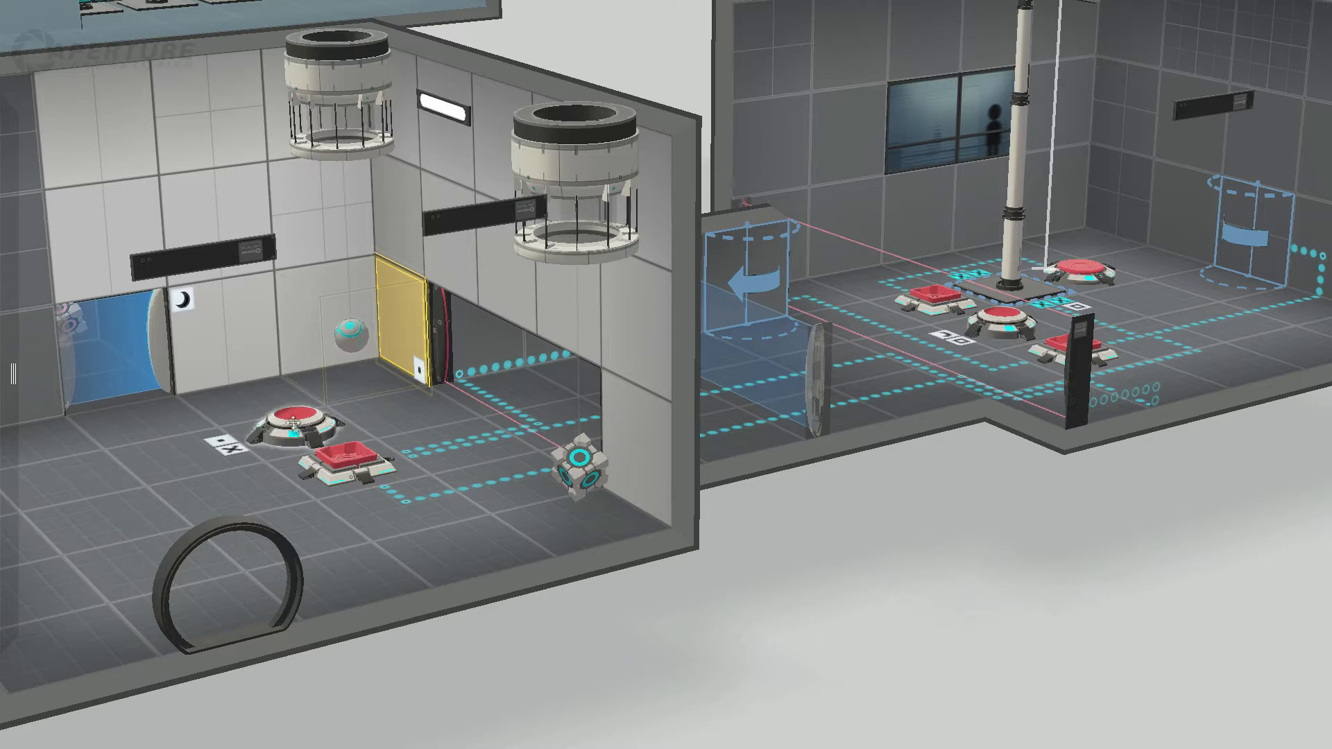
{"action": "left_click", "coordinate": [435, 354]}
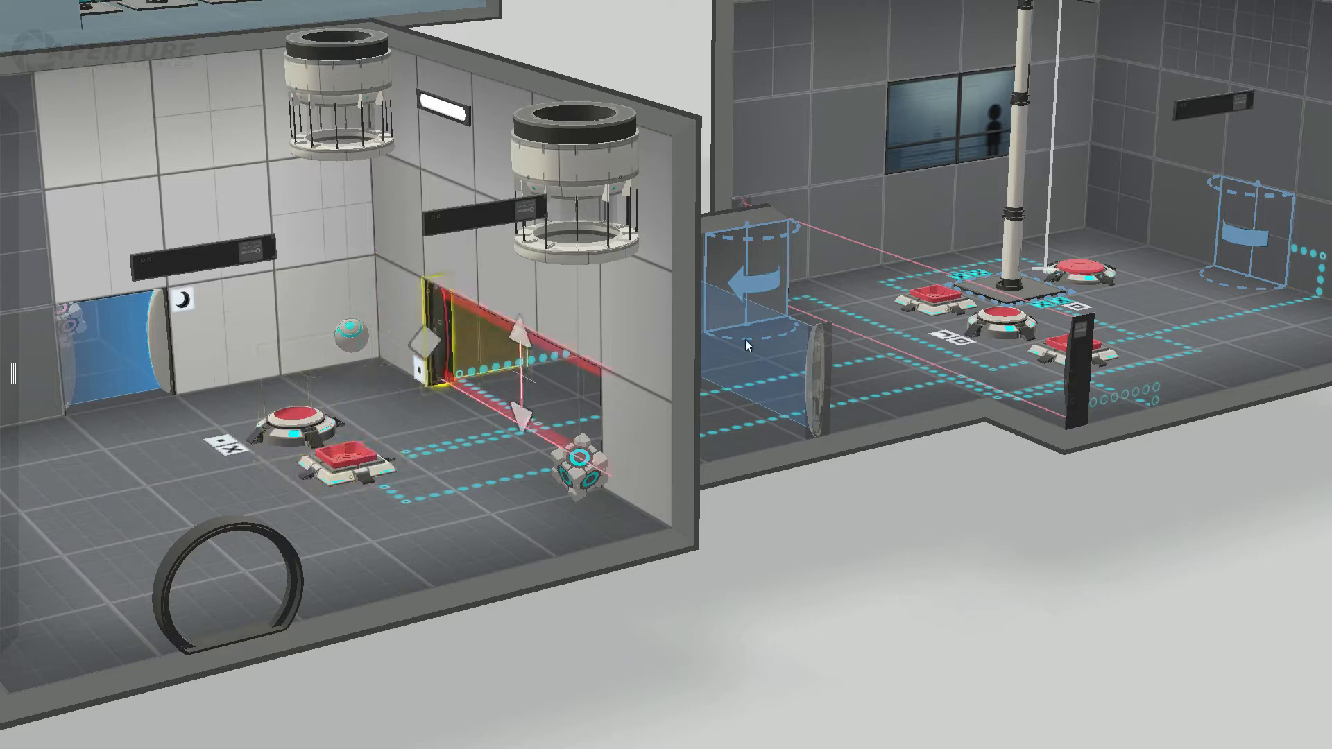
Step: Examine the floor tile at the near end of the corridor's blue fizzler and recheck the fizzler itself
{"action": "left_click", "coordinate": [818, 383]}
{"action": "left_click", "coordinate": [814, 407]}
{"action": "right_click_drag", "start_coordinate": [910, 553], "coordinate": [797, 578]}
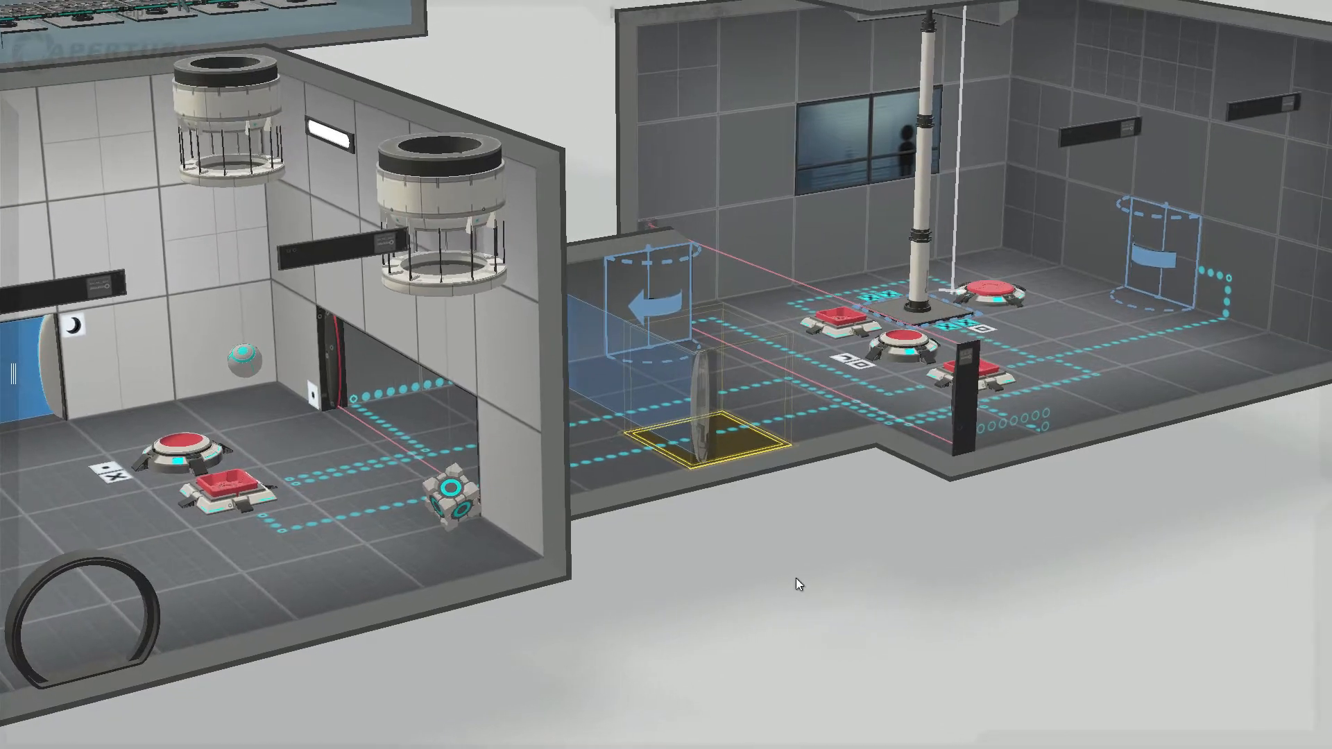
{"action": "left_click_drag", "start_coordinate": [794, 578], "coordinate": [715, 579]}
{"action": "left_click", "coordinate": [652, 355]}
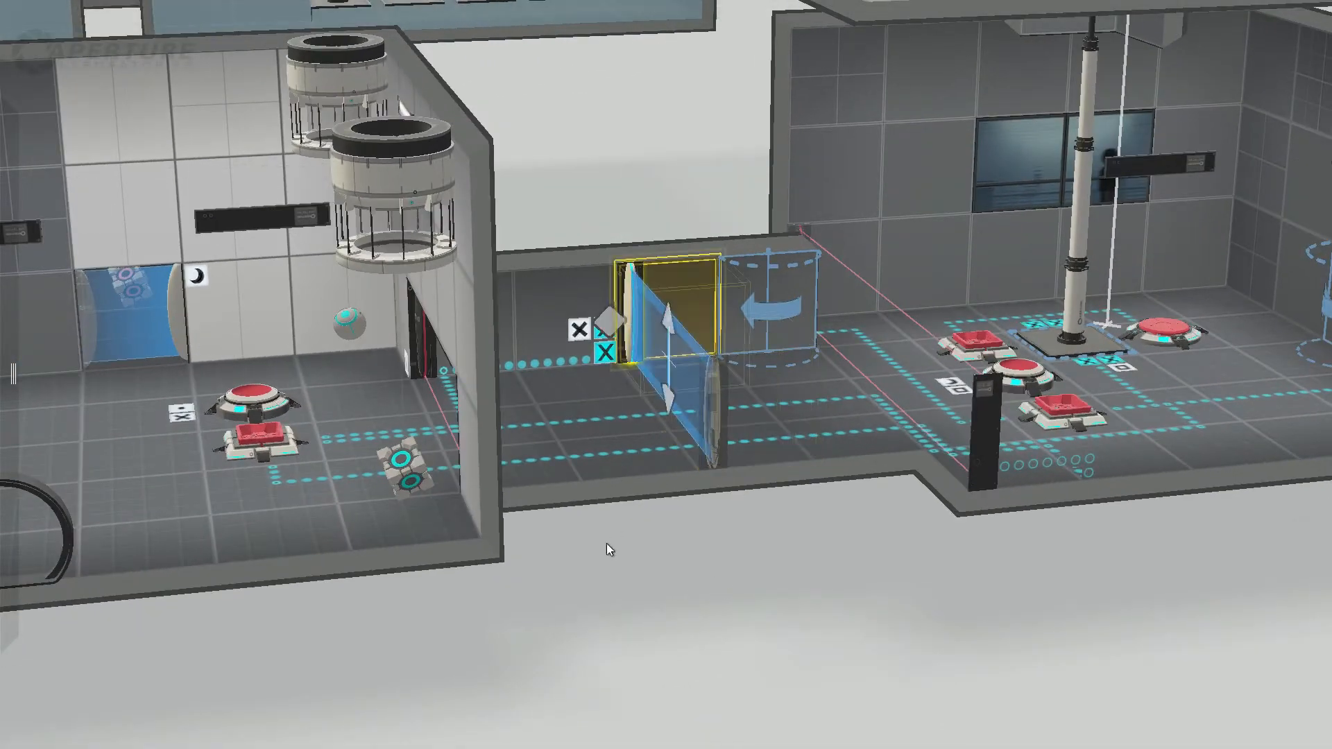
{"action": "left_click_drag", "start_coordinate": [606, 543], "coordinate": [665, 427]}
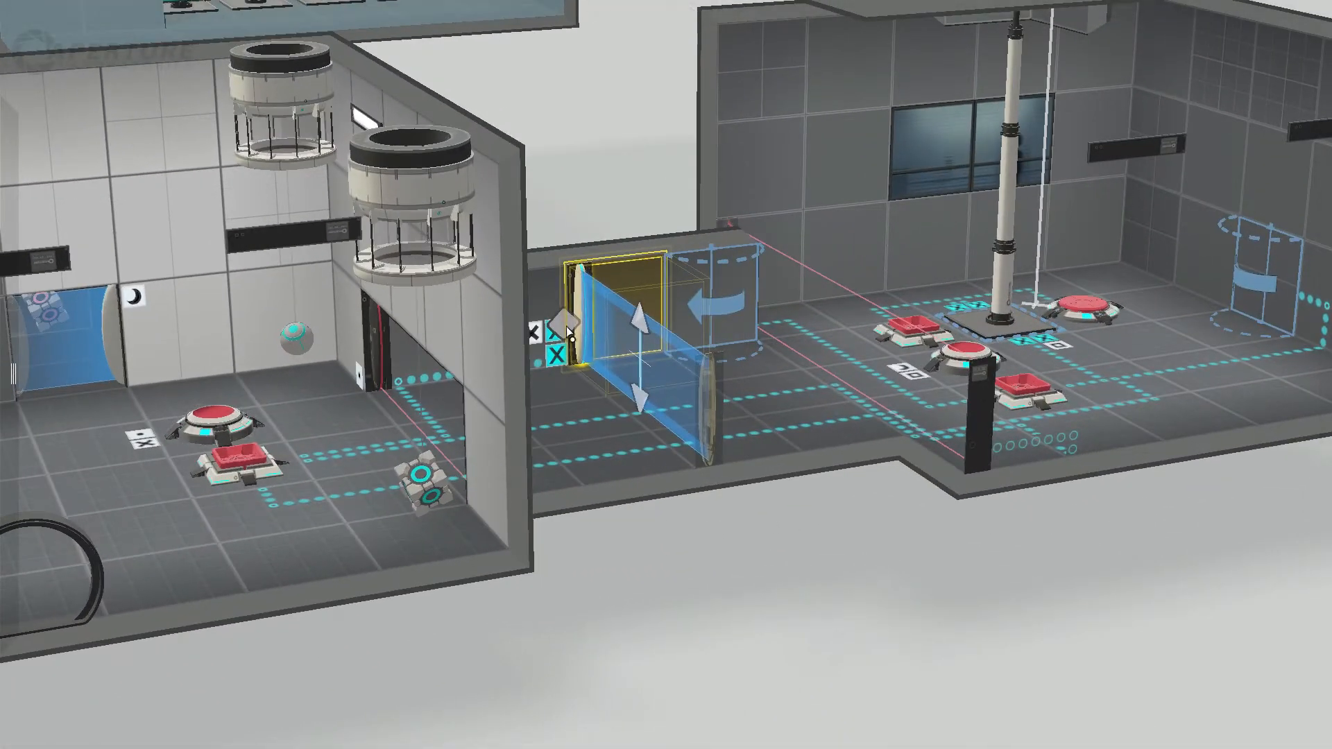
Step: Recheck the cube, the sphere and the laser field at the dropper room's corridor opening
{"action": "left_click", "coordinate": [424, 486]}
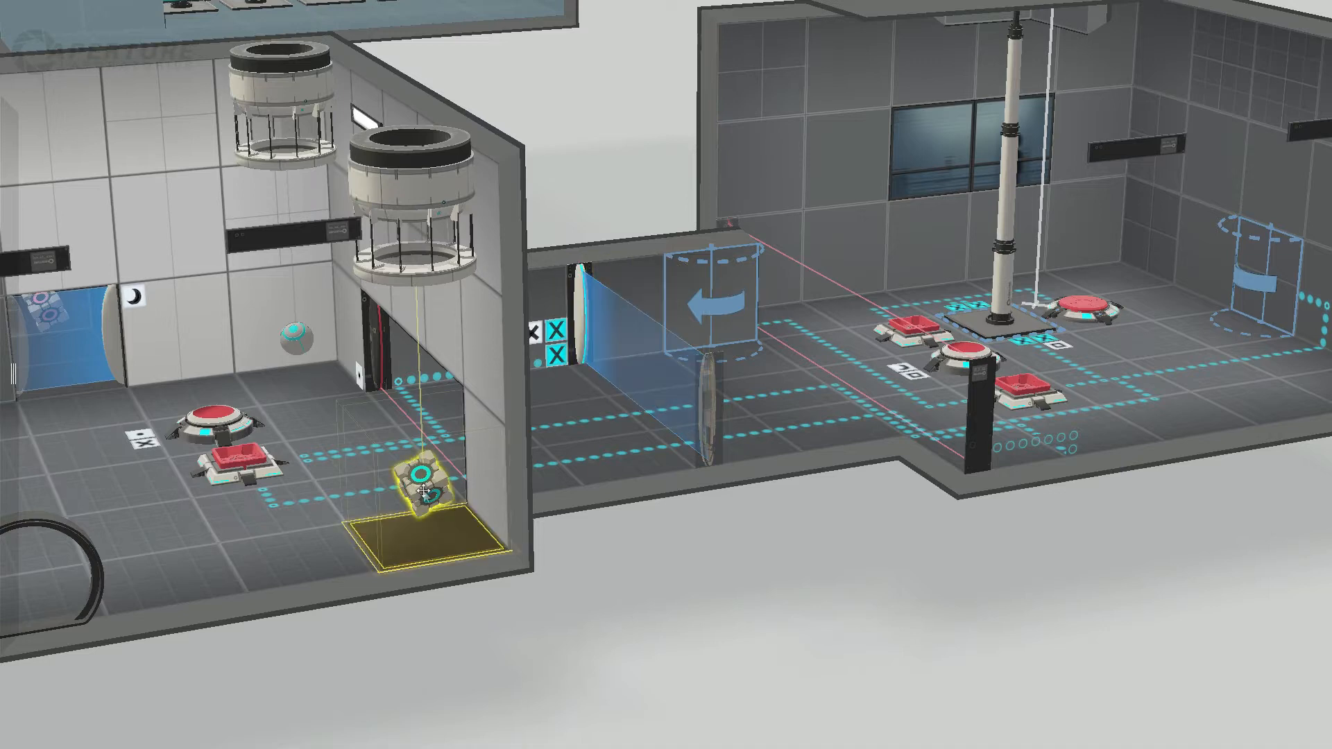
{"action": "left_click", "coordinate": [288, 338]}
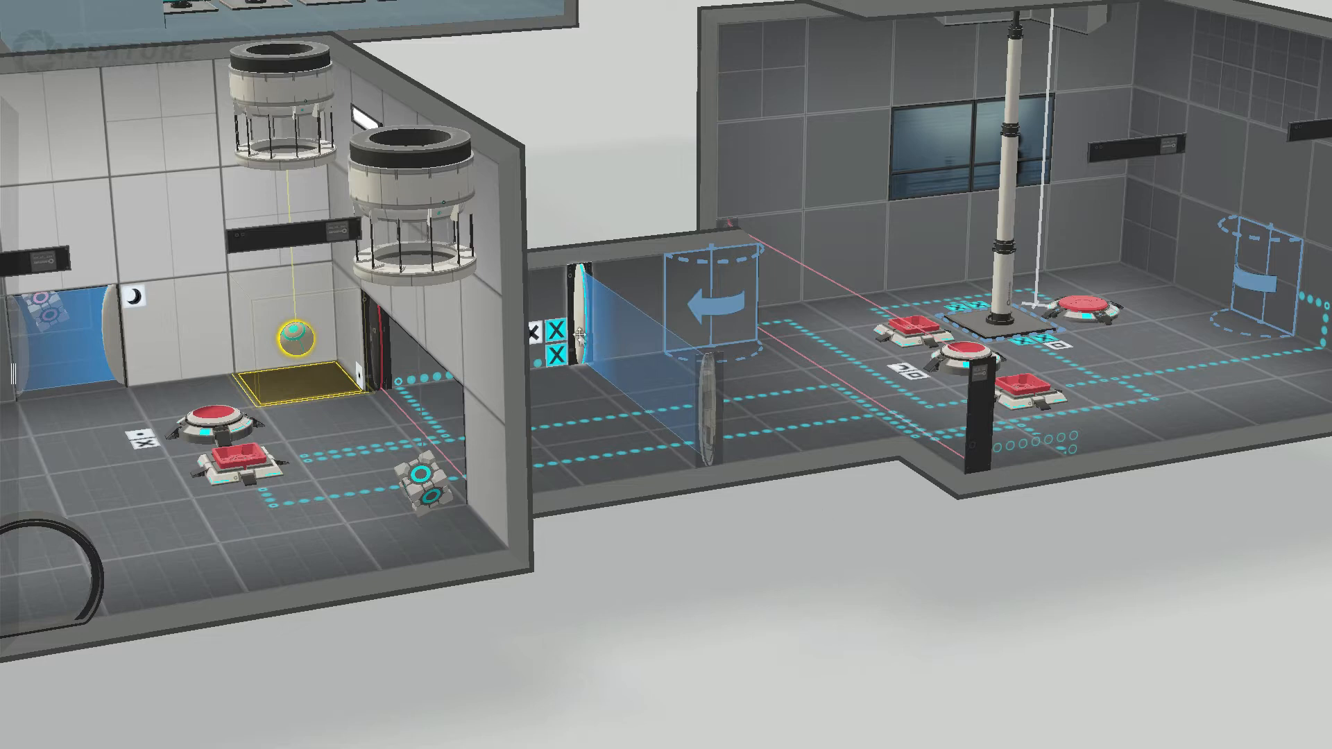
{"action": "left_click", "coordinate": [455, 376]}
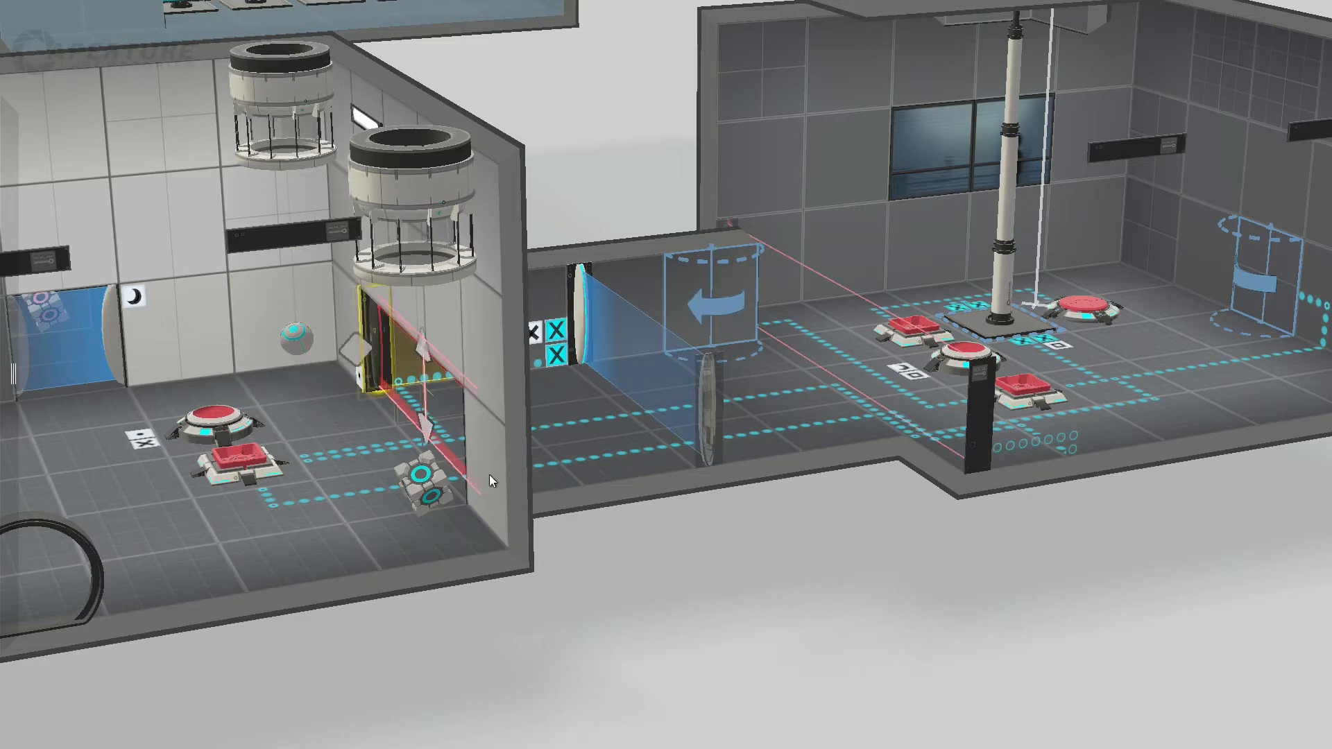
Step: Examine the dropper room's round and square floor buttons and its laser field from the opposite side
{"action": "left_click_drag", "start_coordinate": [632, 551], "coordinate": [423, 569]}
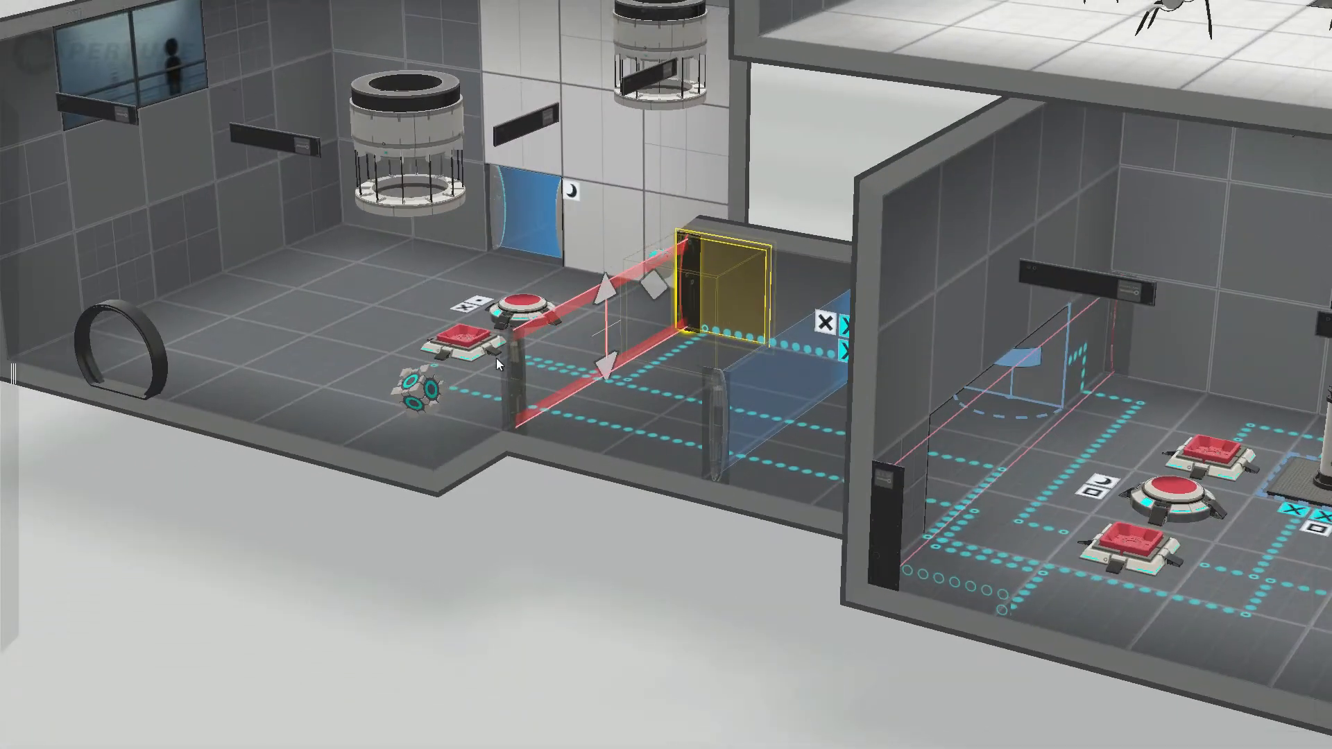
{"action": "left_click", "coordinate": [510, 306]}
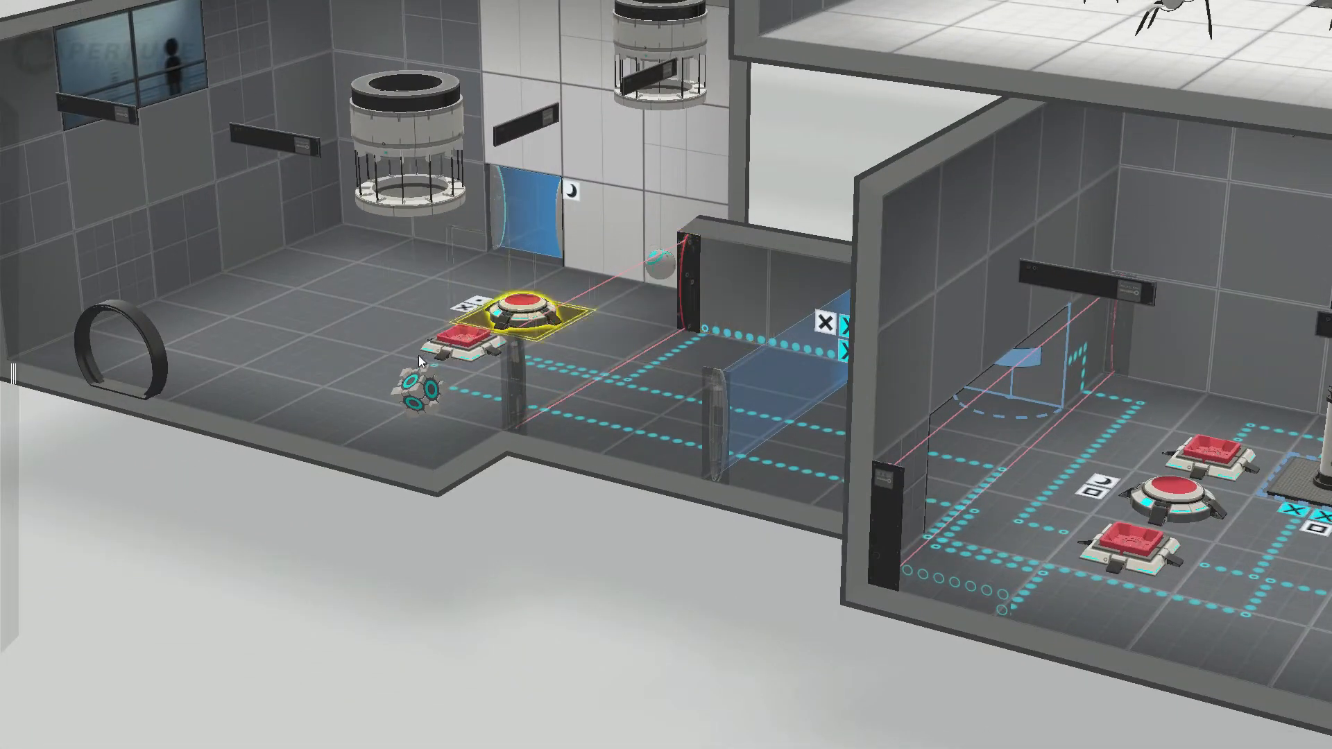
{"action": "left_click", "coordinate": [474, 341]}
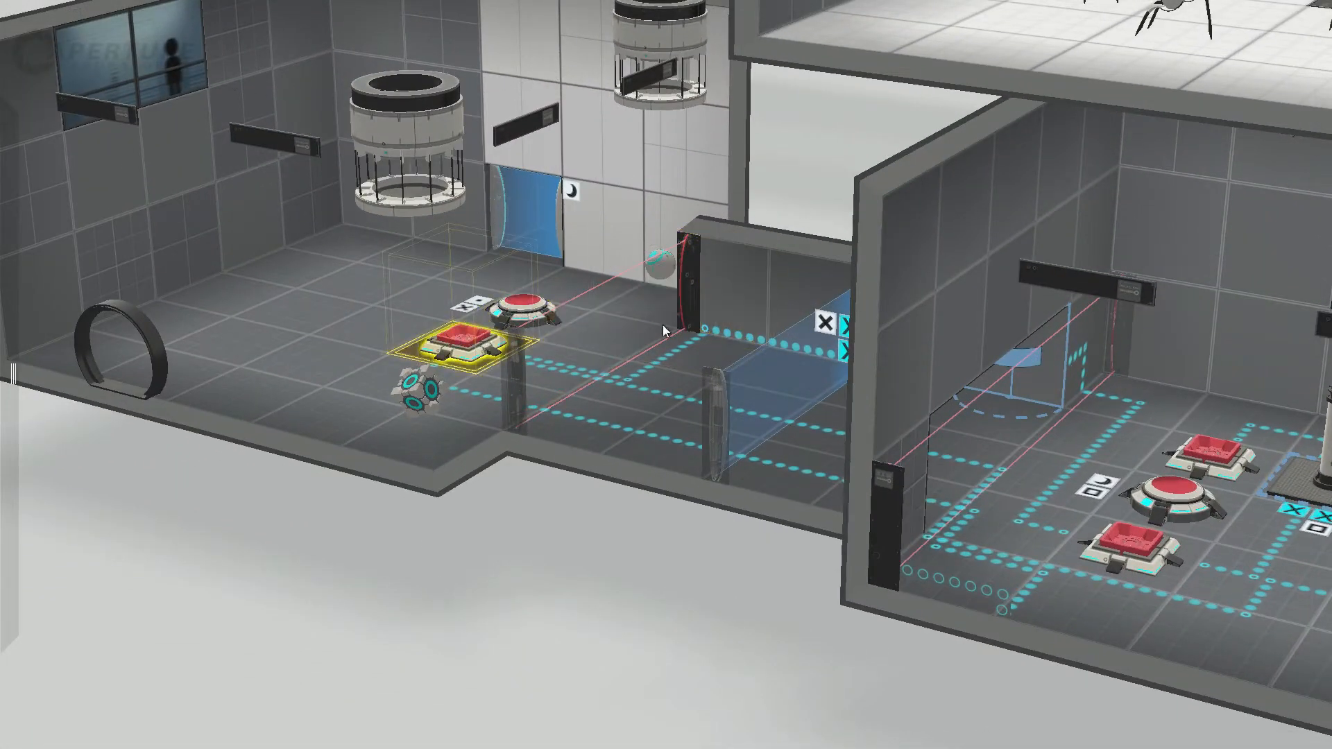
{"action": "left_click", "coordinate": [690, 295]}
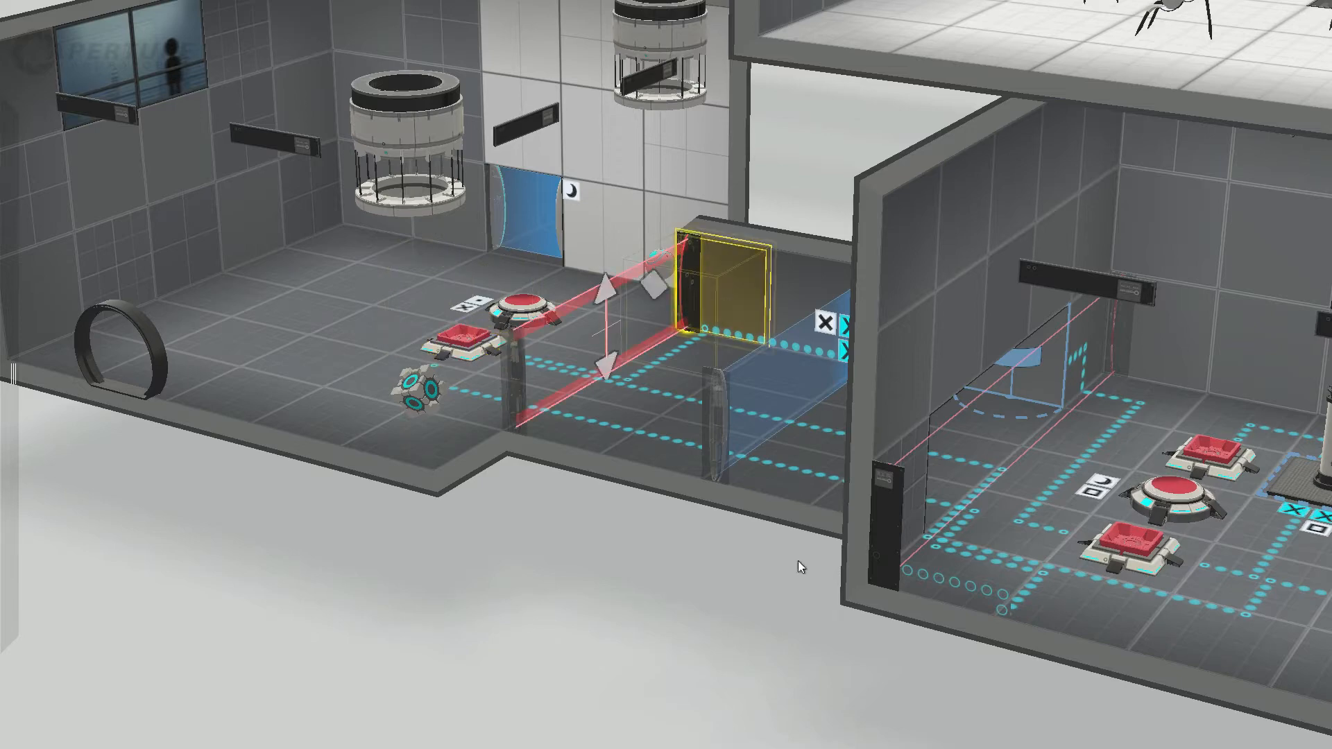
Step: Recheck the button room's far-wall arrow element and the white panel beside the corridor opening from a low angle
{"action": "right_click_drag", "start_coordinate": [730, 663], "coordinate": [1060, 364]}
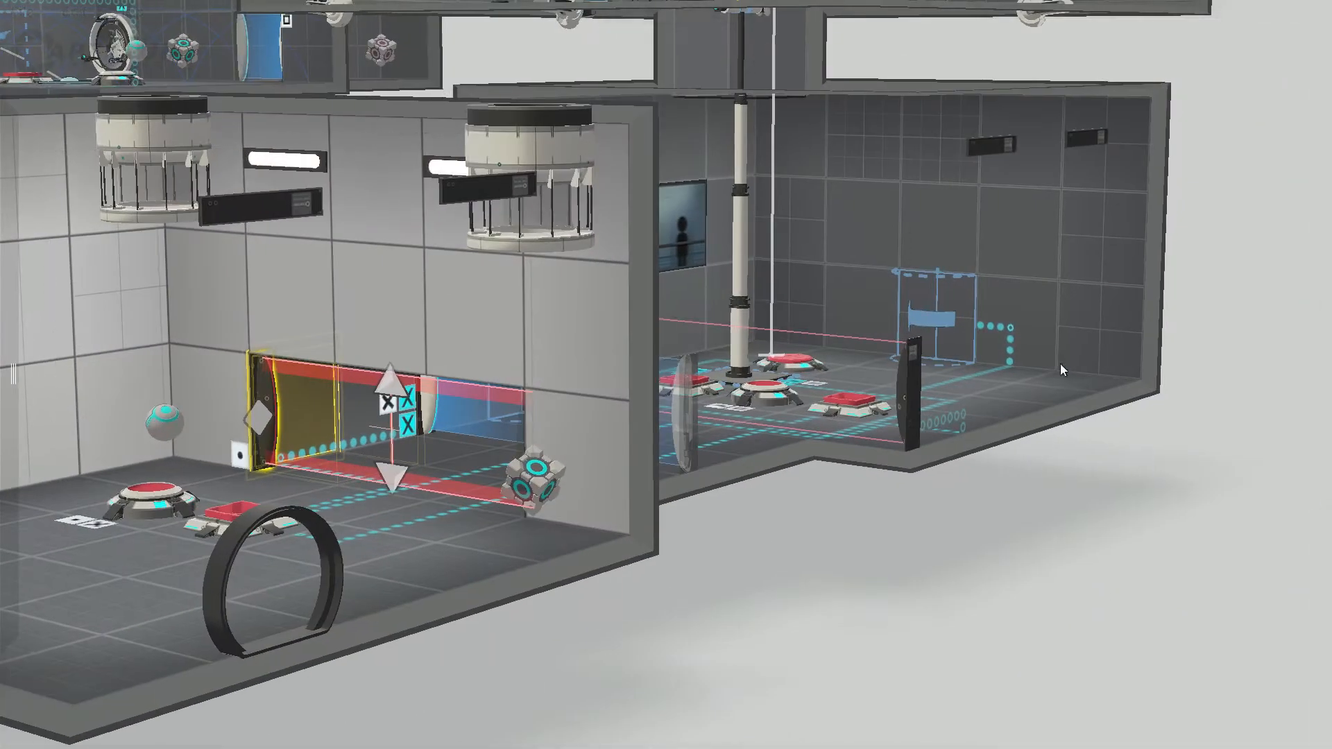
{"action": "left_click", "coordinate": [942, 320]}
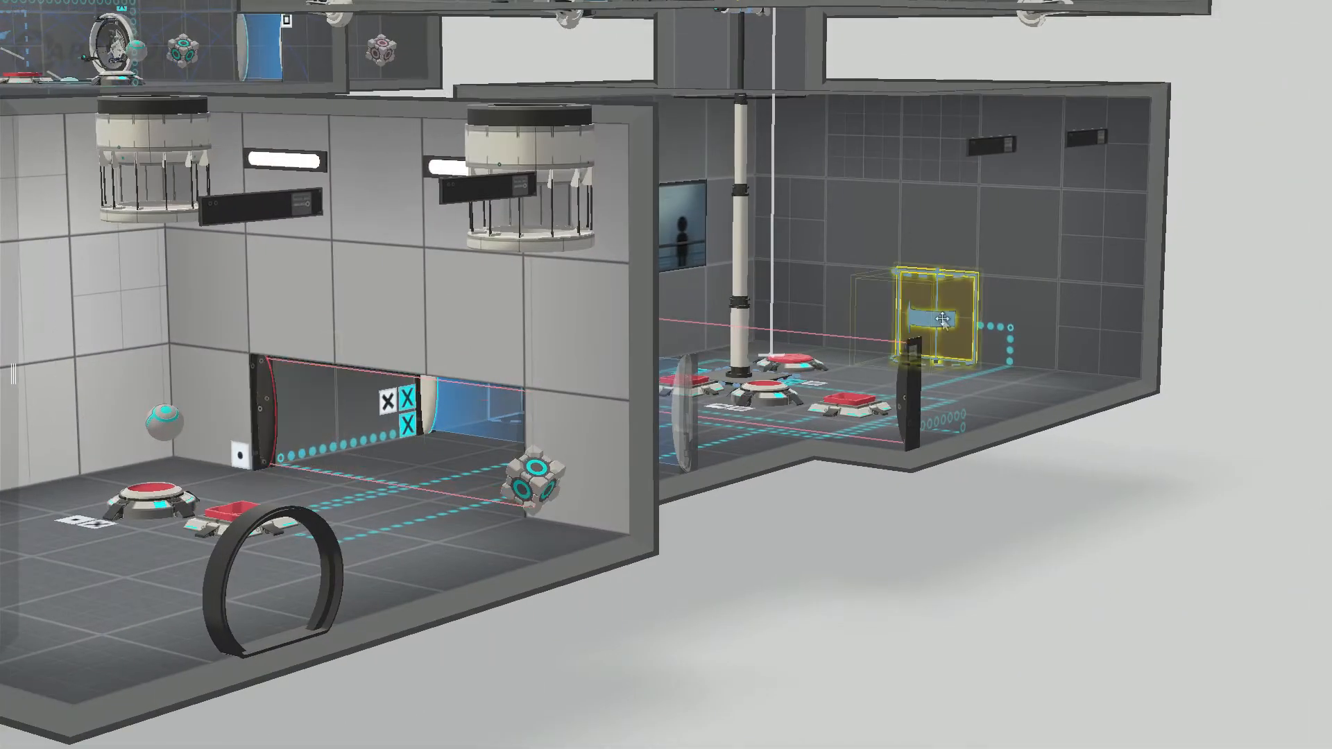
{"action": "left_click", "coordinate": [222, 402]}
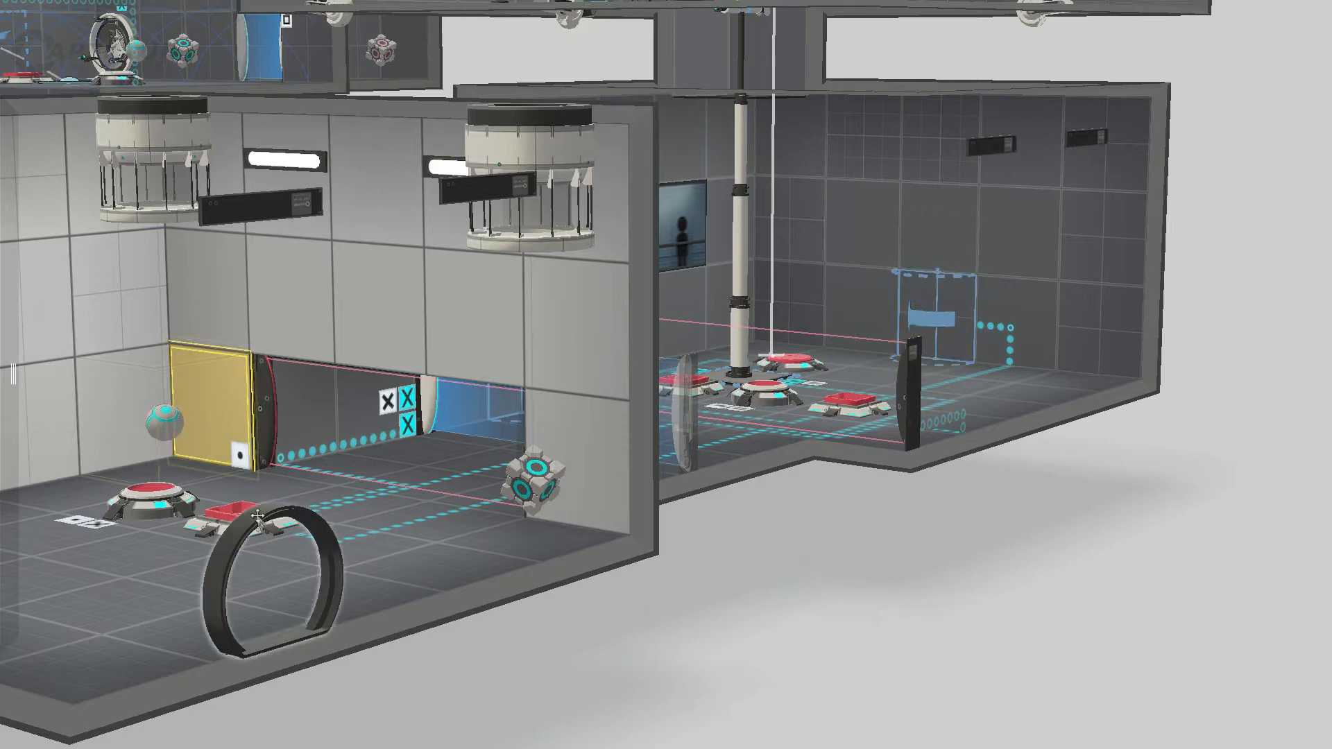
{"action": "left_click_drag", "start_coordinate": [873, 587], "coordinate": [780, 613]}
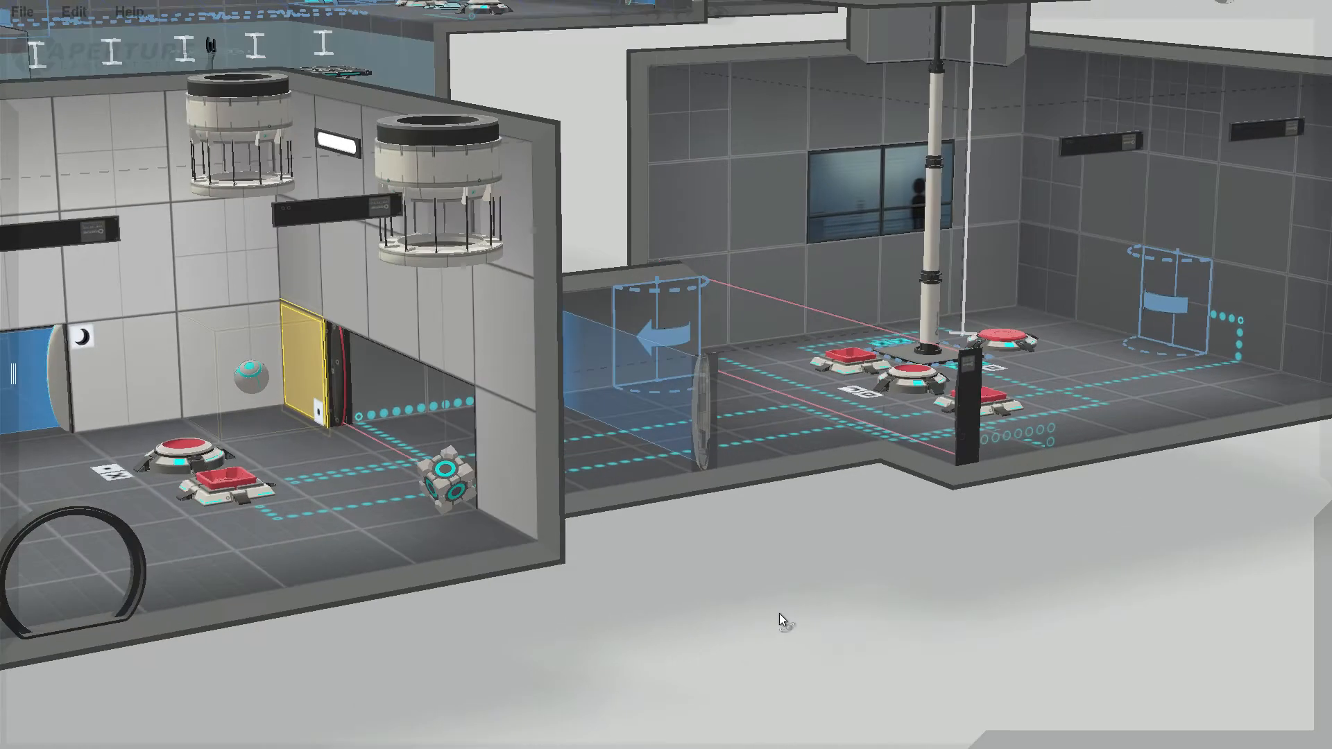
Step: Inspect the sphere beneath its dropper and survey the whole dropper room
{"action": "left_click", "coordinate": [253, 383]}
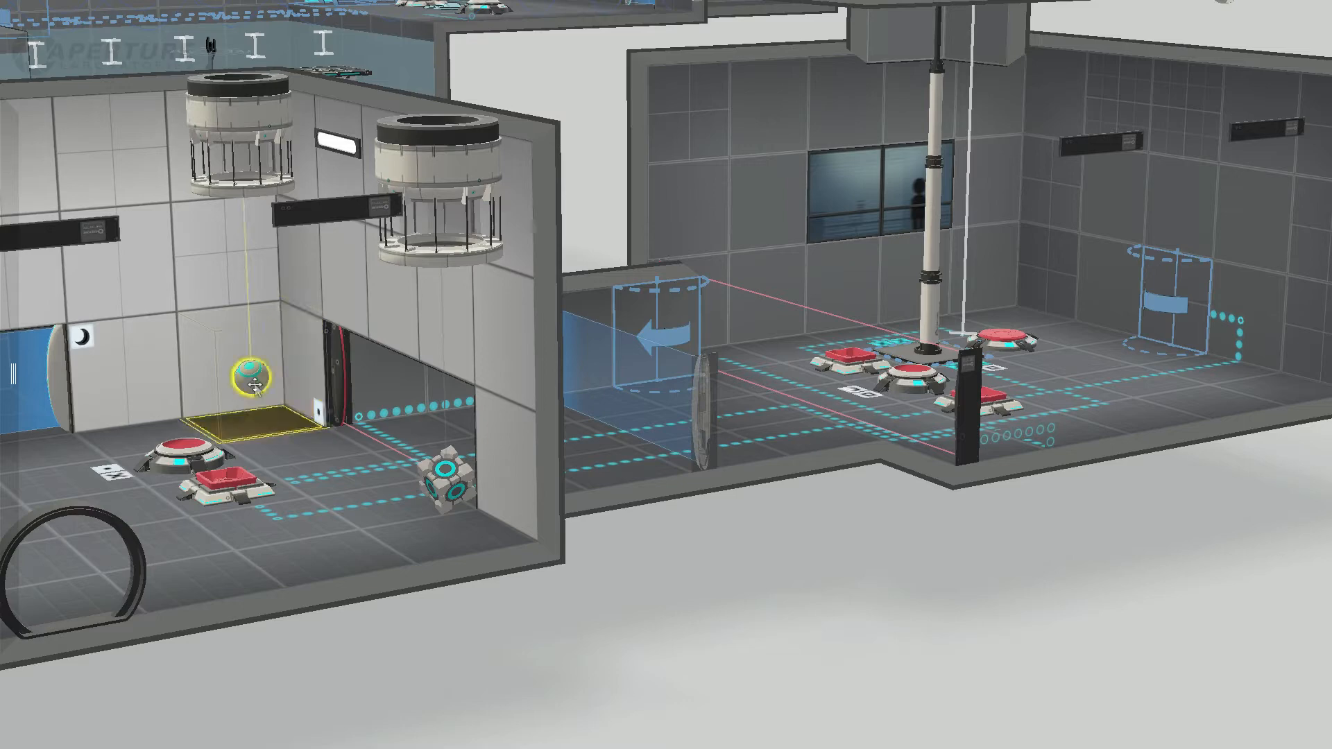
{"action": "middle_click_drag", "start_coordinate": [305, 620], "coordinate": [583, 611]}
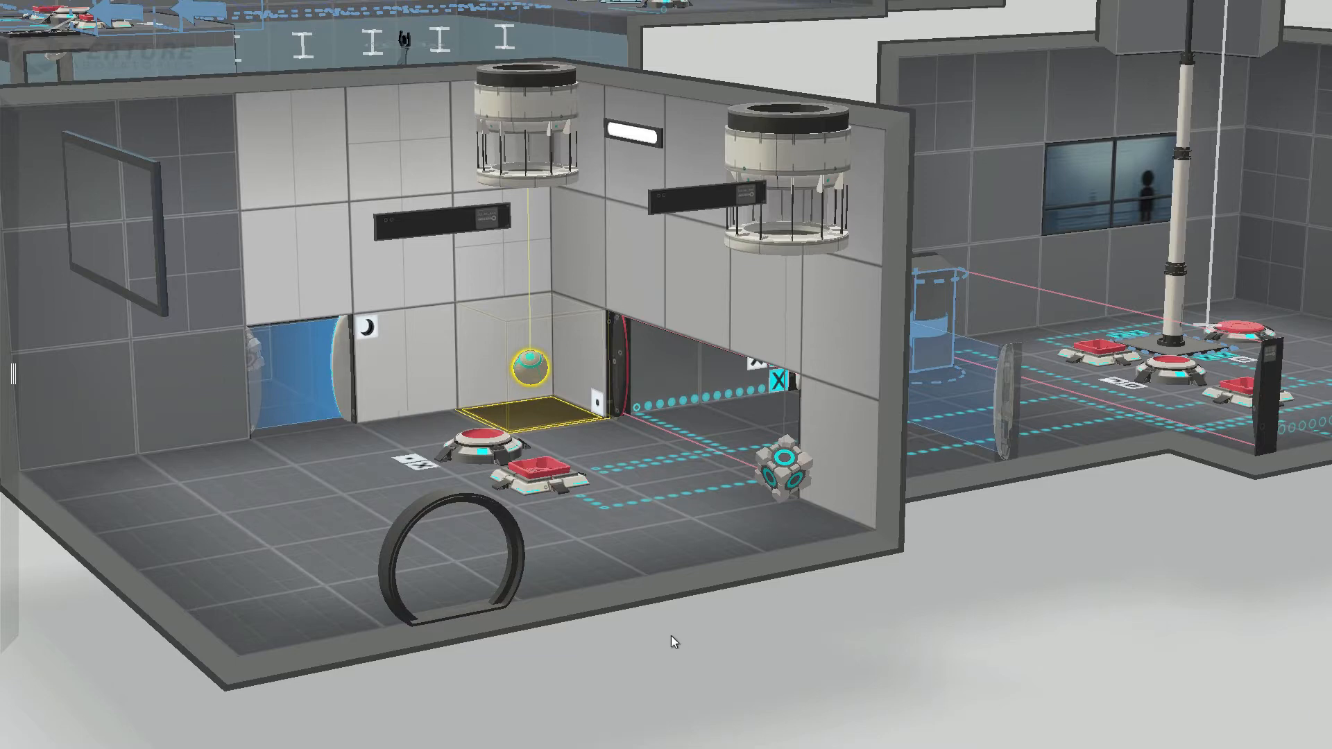
{"action": "left_click_drag", "start_coordinate": [671, 635], "coordinate": [620, 633]}
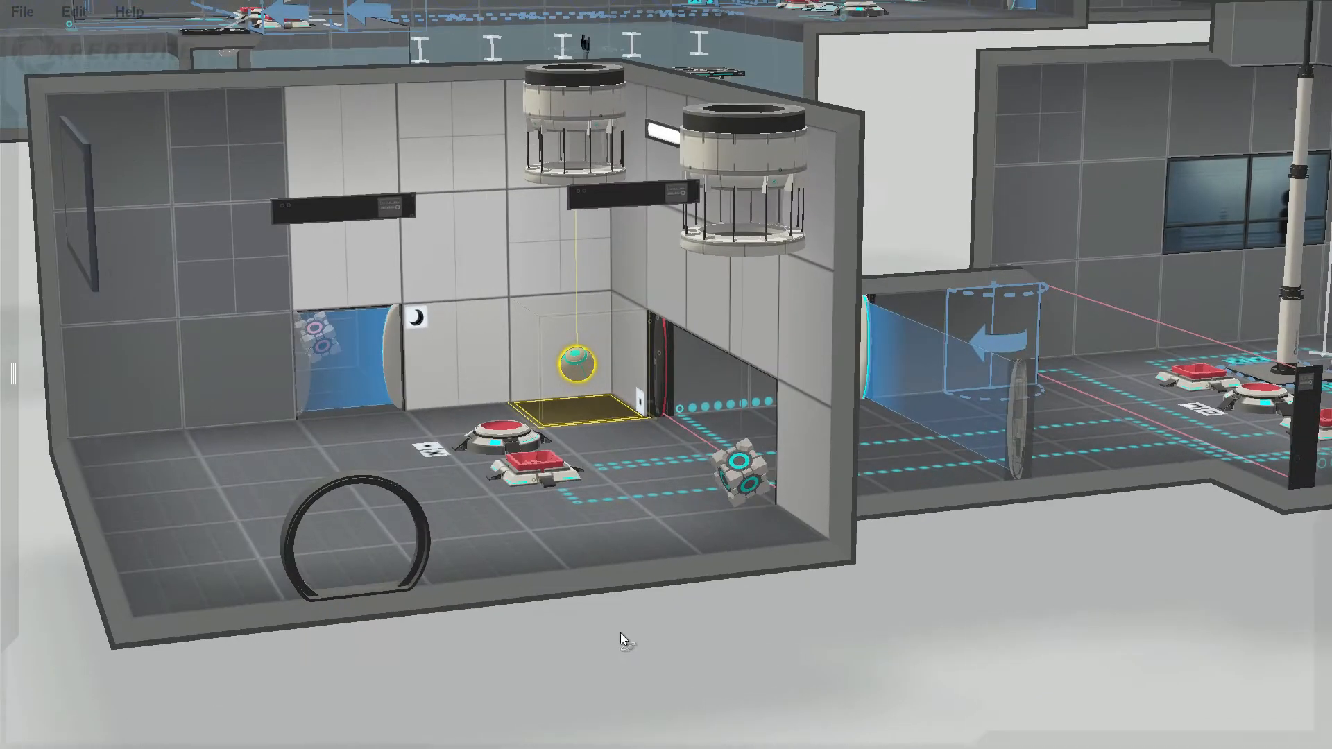
Step: Compare the cube behind the dropper room's blue fizzler with the cube and sphere under the droppers
{"action": "left_click", "coordinate": [744, 477]}
{"action": "left_click", "coordinate": [313, 338]}
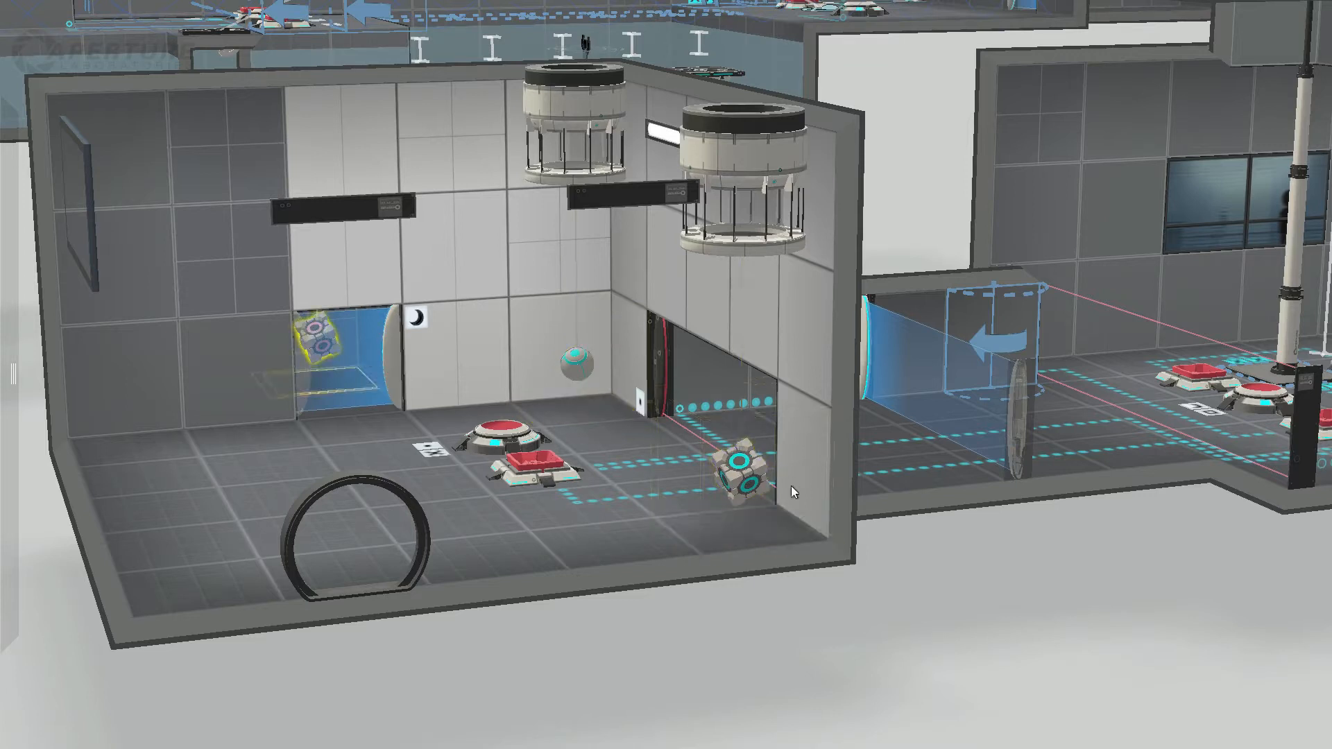
{"action": "left_click", "coordinate": [739, 473]}
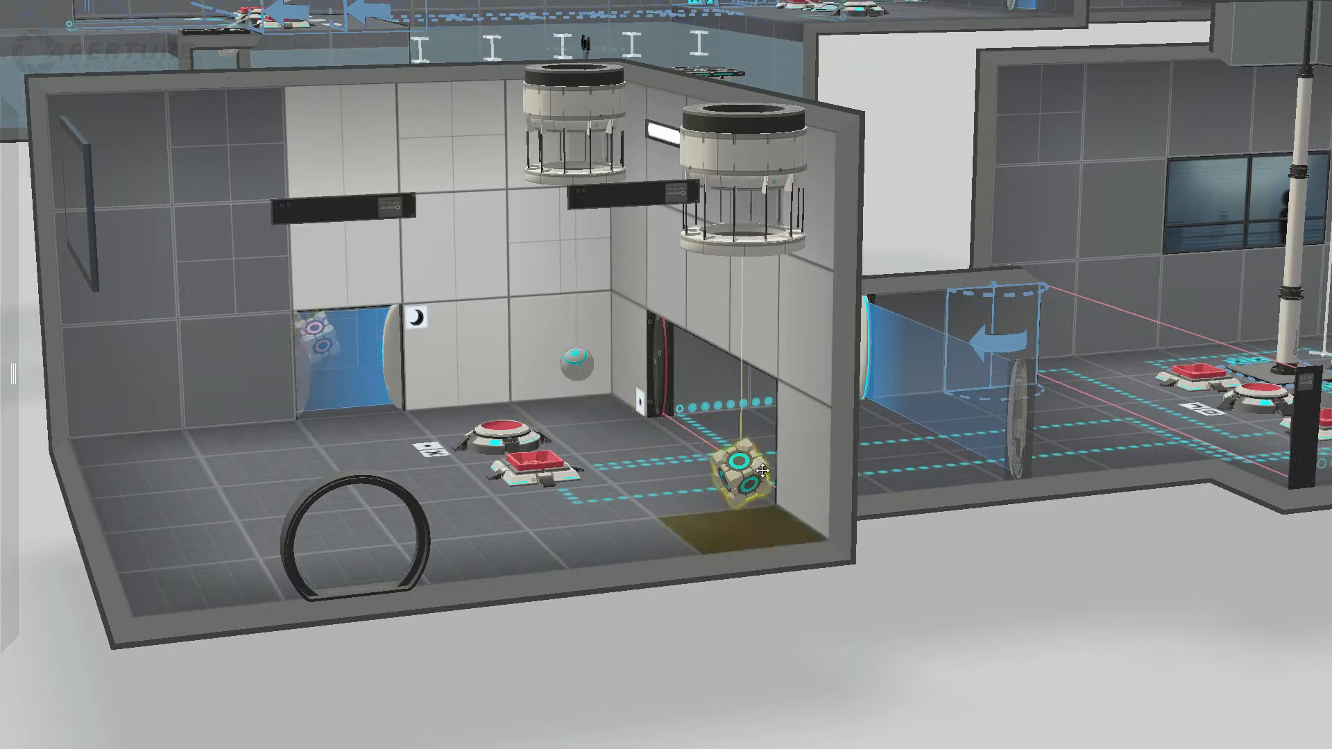
{"action": "left_click", "coordinate": [331, 338]}
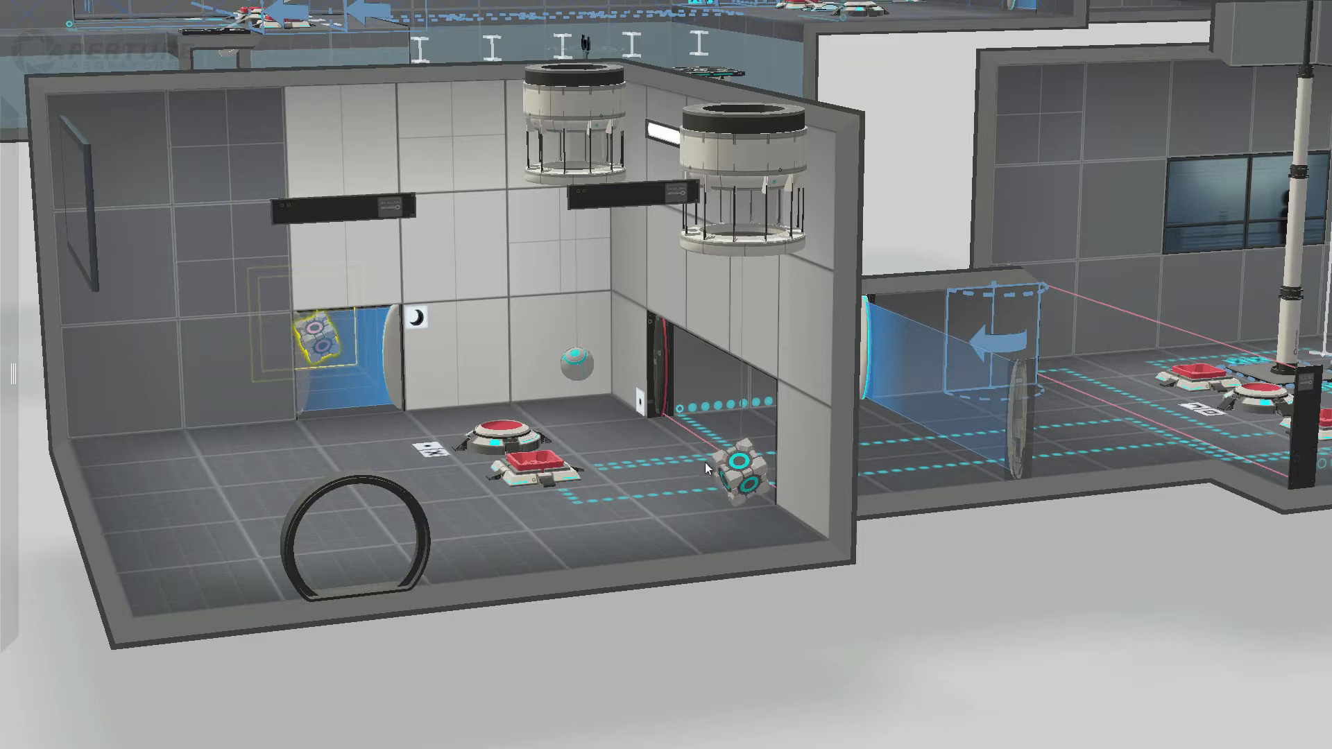
{"action": "left_click", "coordinate": [741, 472]}
{"action": "left_click", "coordinate": [578, 367]}
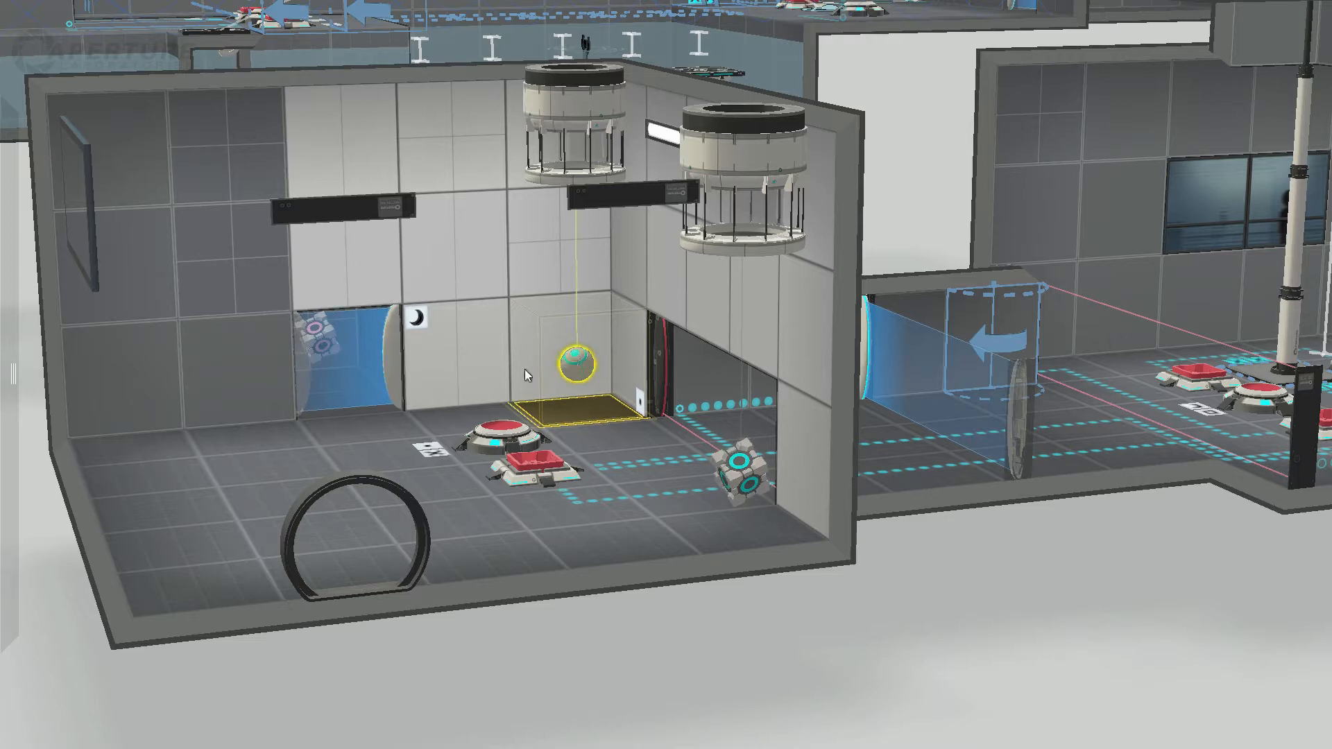
Step: Inspect the white wall panel behind the sphere and view the dropper room from its outer corner
{"action": "left_click_drag", "start_coordinate": [895, 534], "coordinate": [818, 573]}
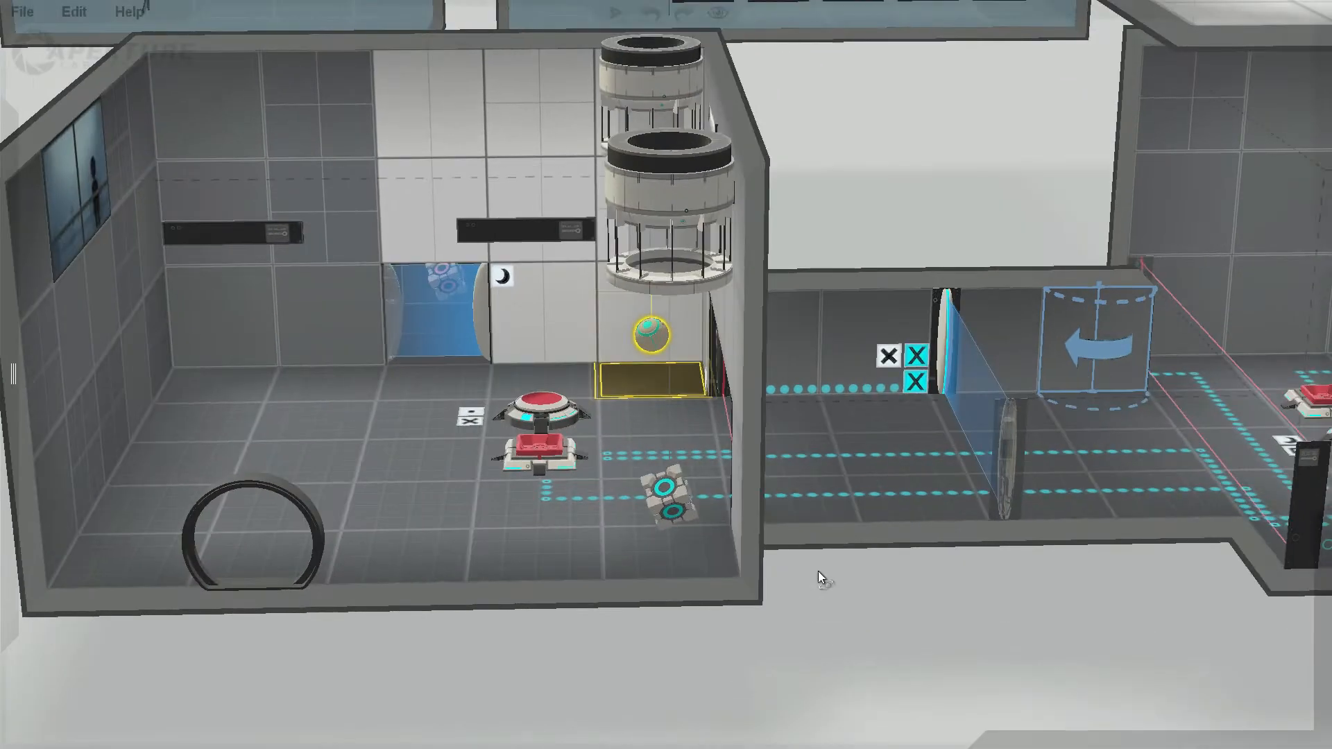
{"action": "left_click", "coordinate": [699, 337]}
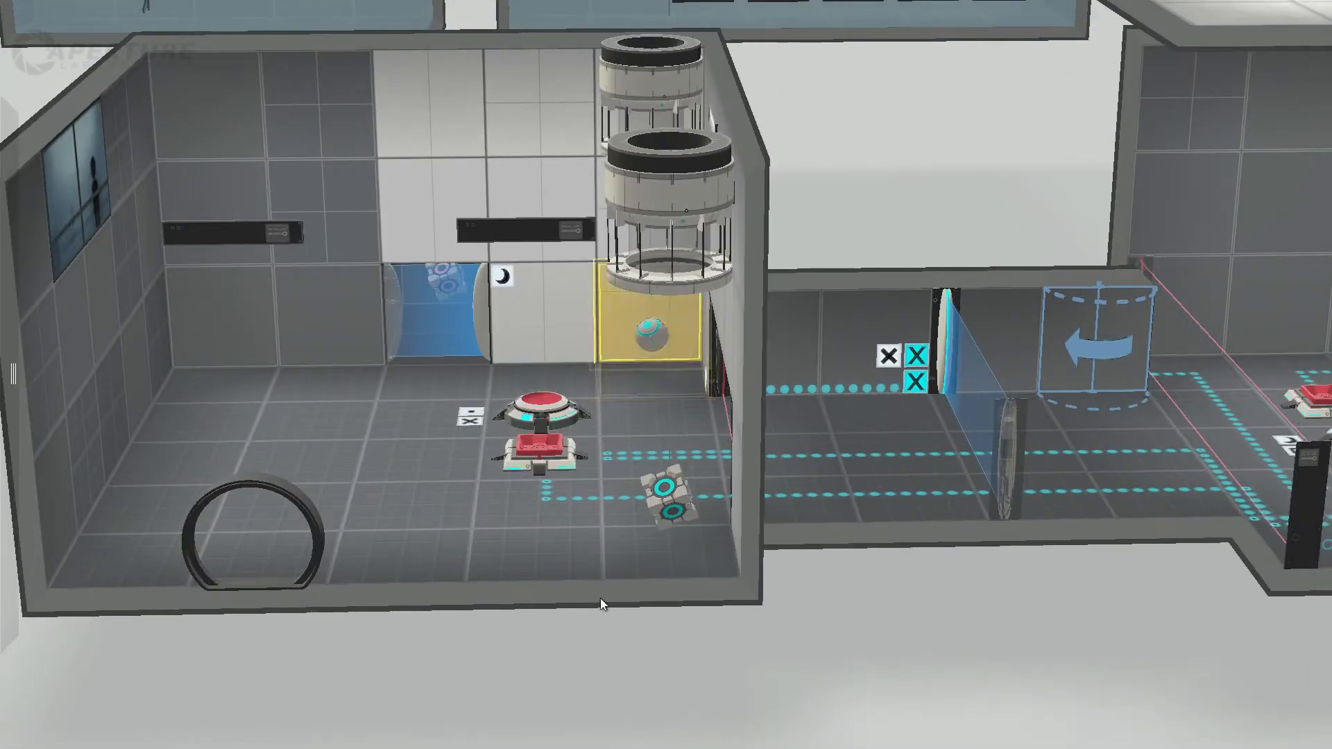
{"action": "middle_click_drag", "start_coordinate": [610, 660], "coordinate": [809, 654]}
{"action": "left_click_drag", "start_coordinate": [809, 654], "coordinate": [951, 625]}
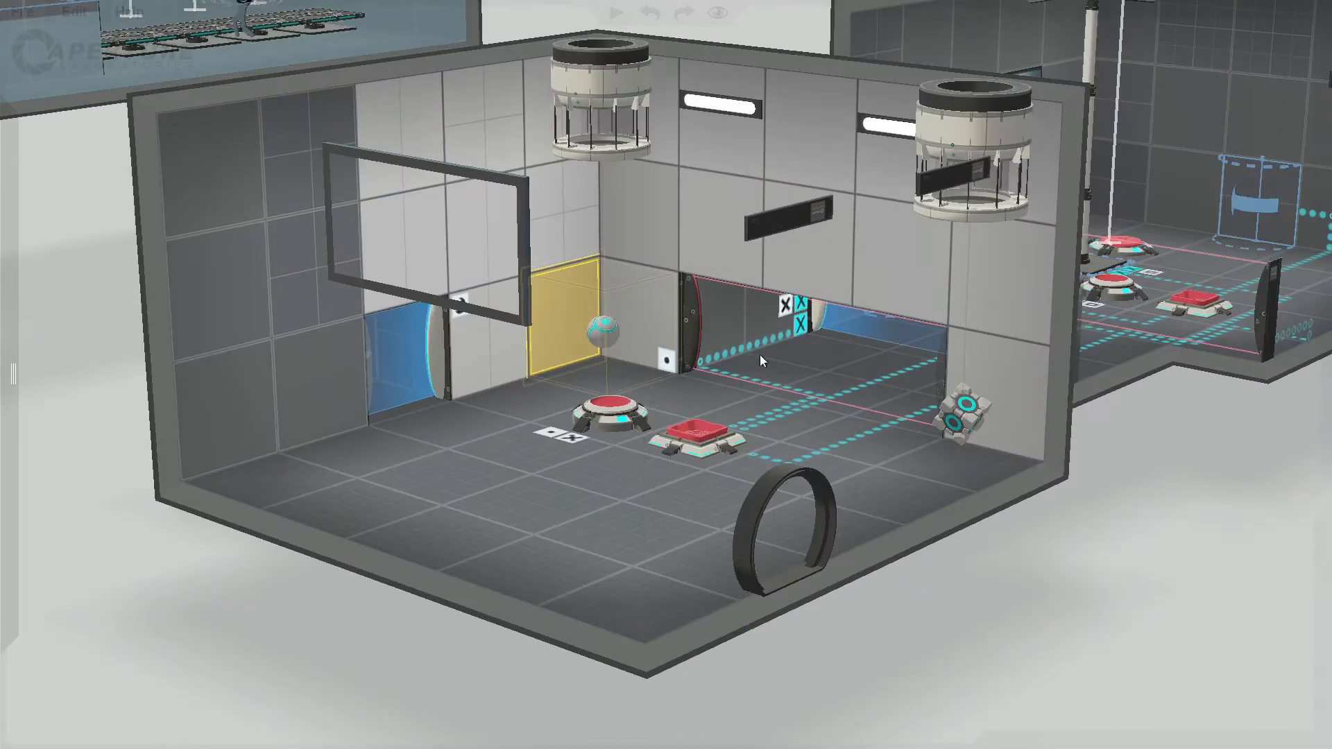
Step: Inspect the white panel beside the laser field opening, the button room's far-wall arrow panel and middle round button, and the dropper room's blue fizzler
{"action": "left_click", "coordinate": [639, 326]}
{"action": "middle_click_drag", "start_coordinate": [1215, 457], "coordinate": [981, 575]}
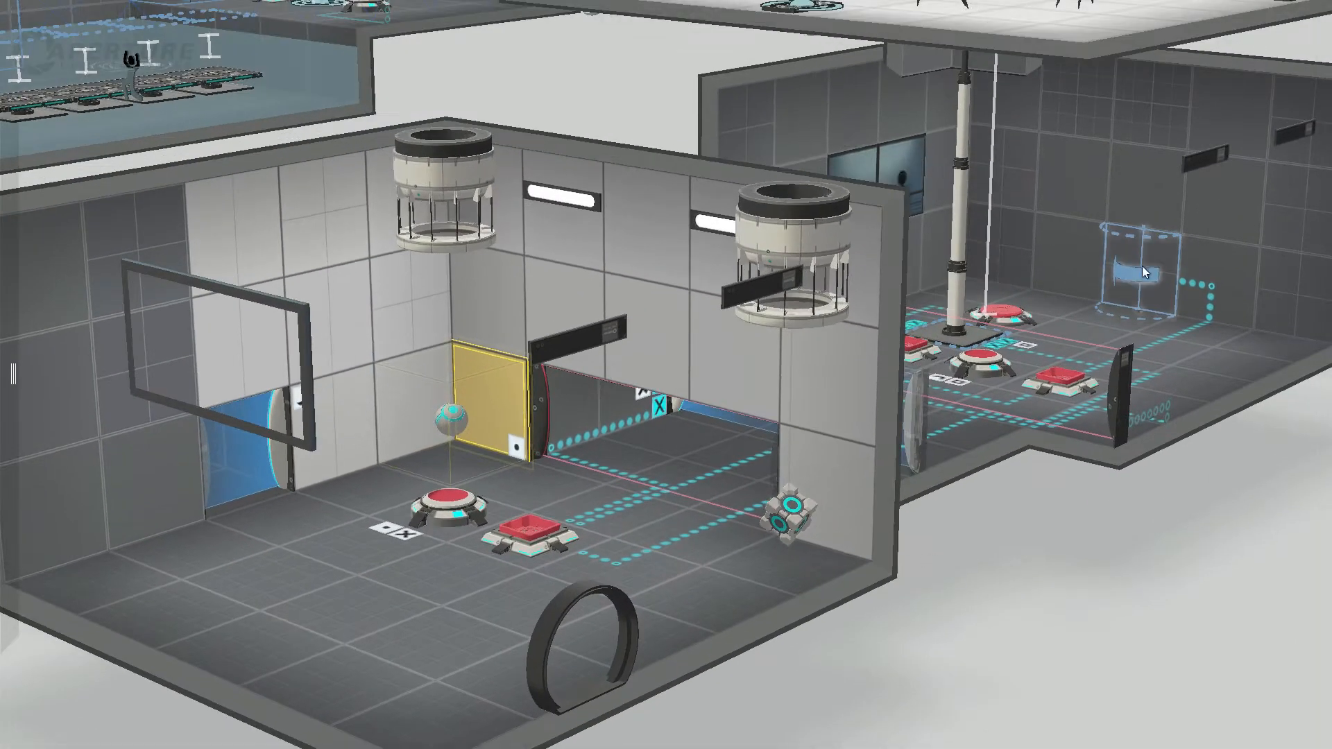
{"action": "left_click", "coordinate": [1151, 253]}
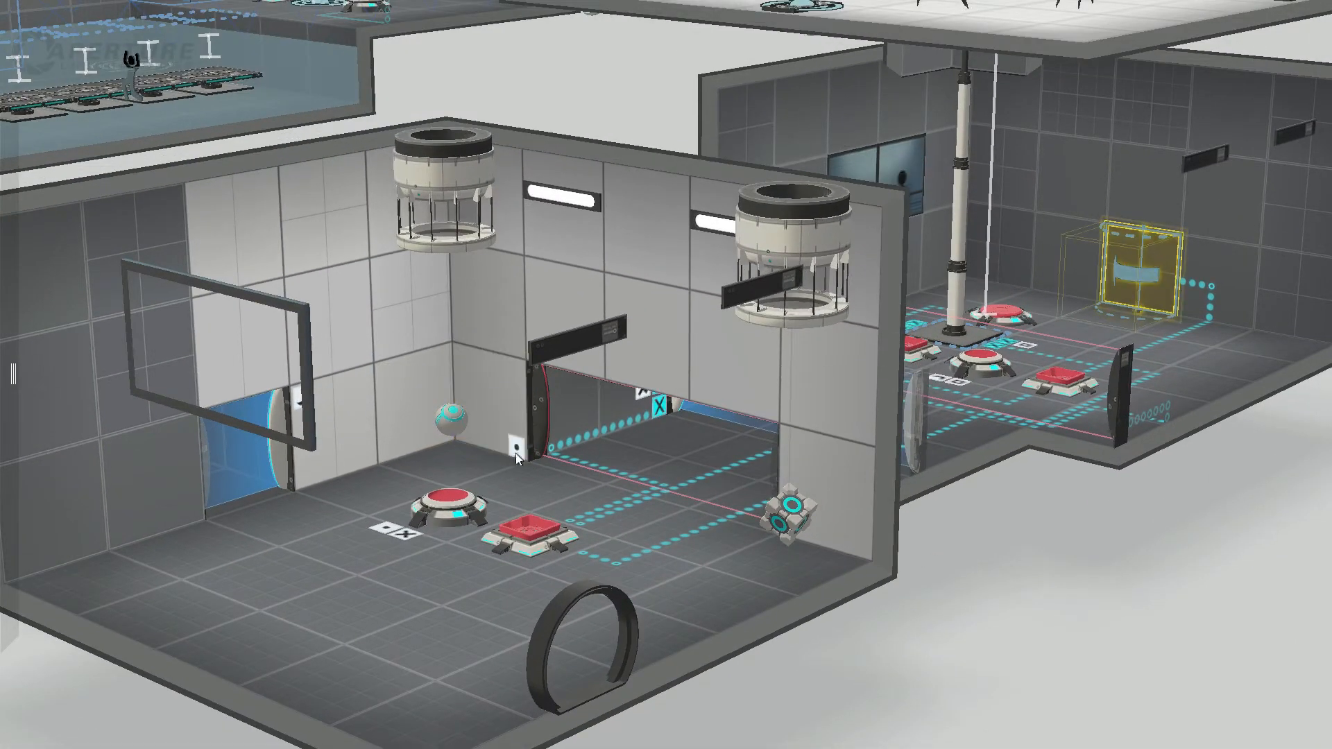
{"action": "left_click", "coordinate": [972, 358]}
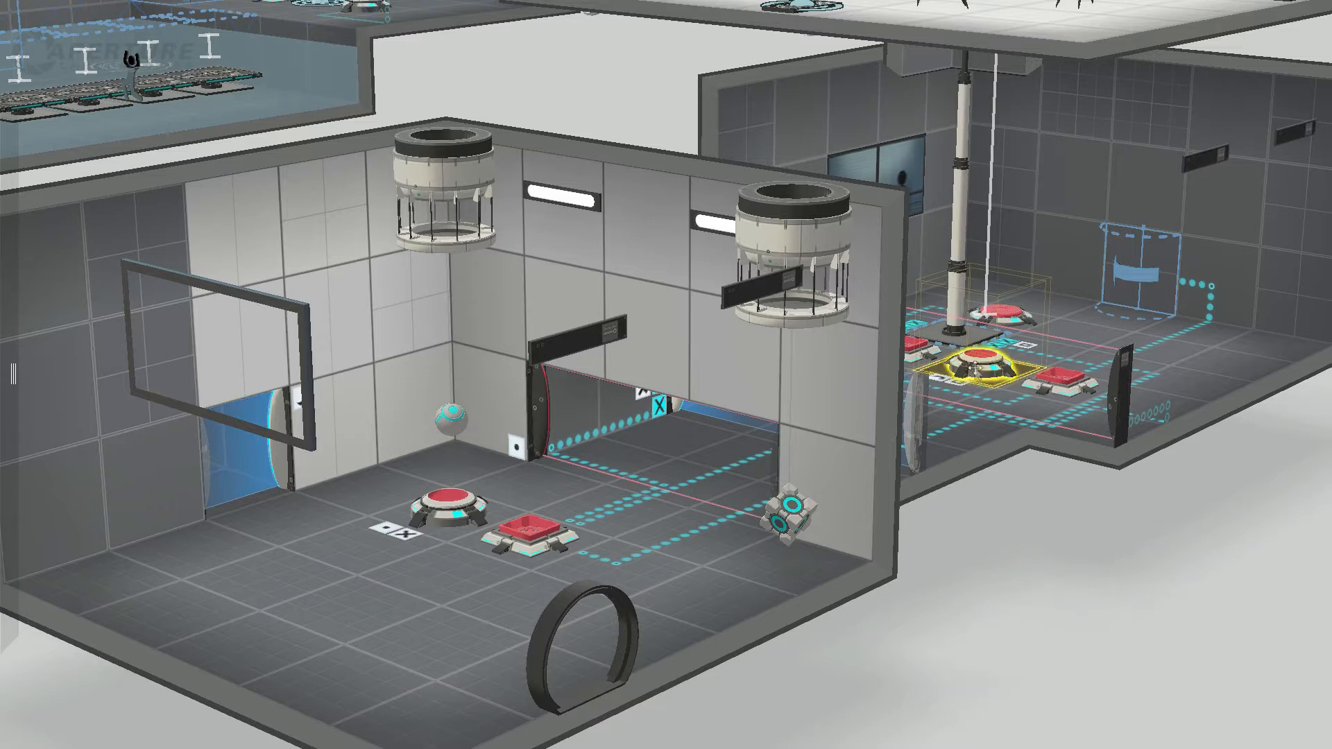
{"action": "left_click", "coordinate": [280, 454]}
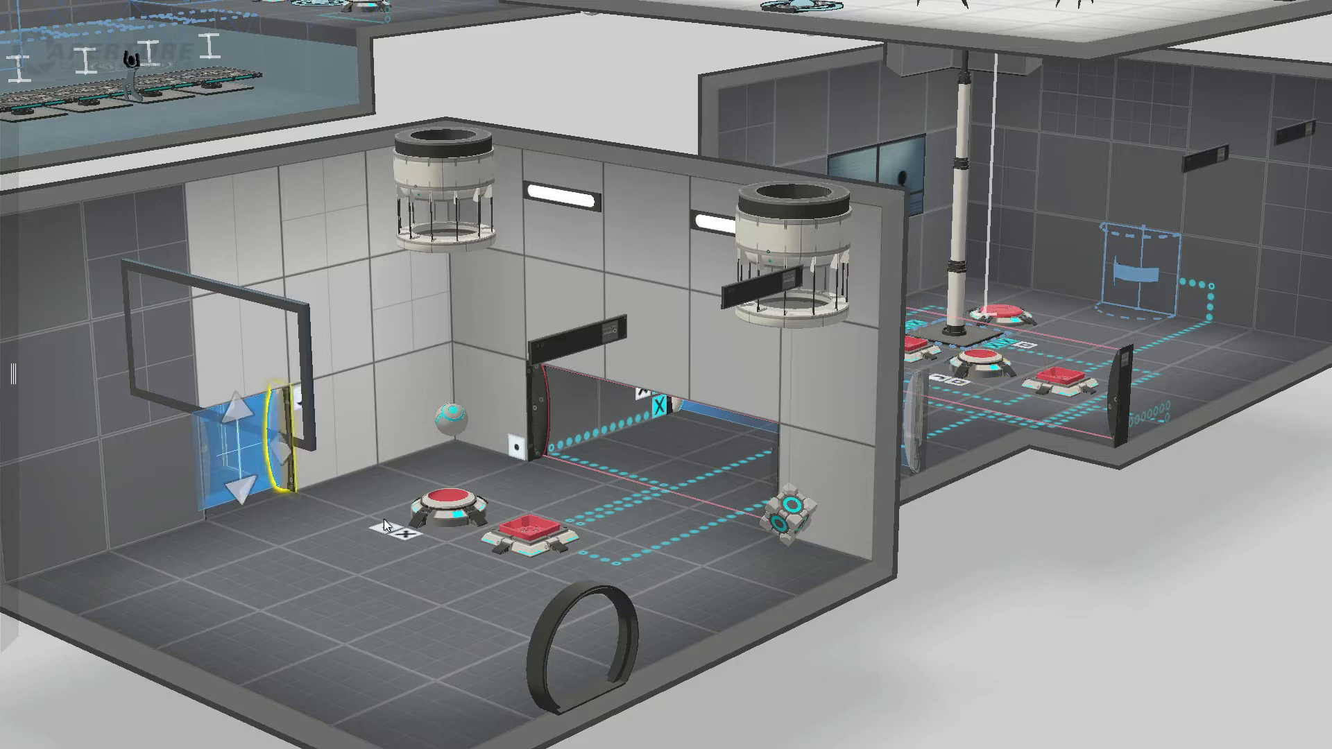
Step: Compare the button room's far-wall arrow panel with the sphere under its dropper and the cube behind the dropper room's blue fizzler
{"action": "right_click_drag", "start_coordinate": [1065, 564], "coordinate": [744, 601]}
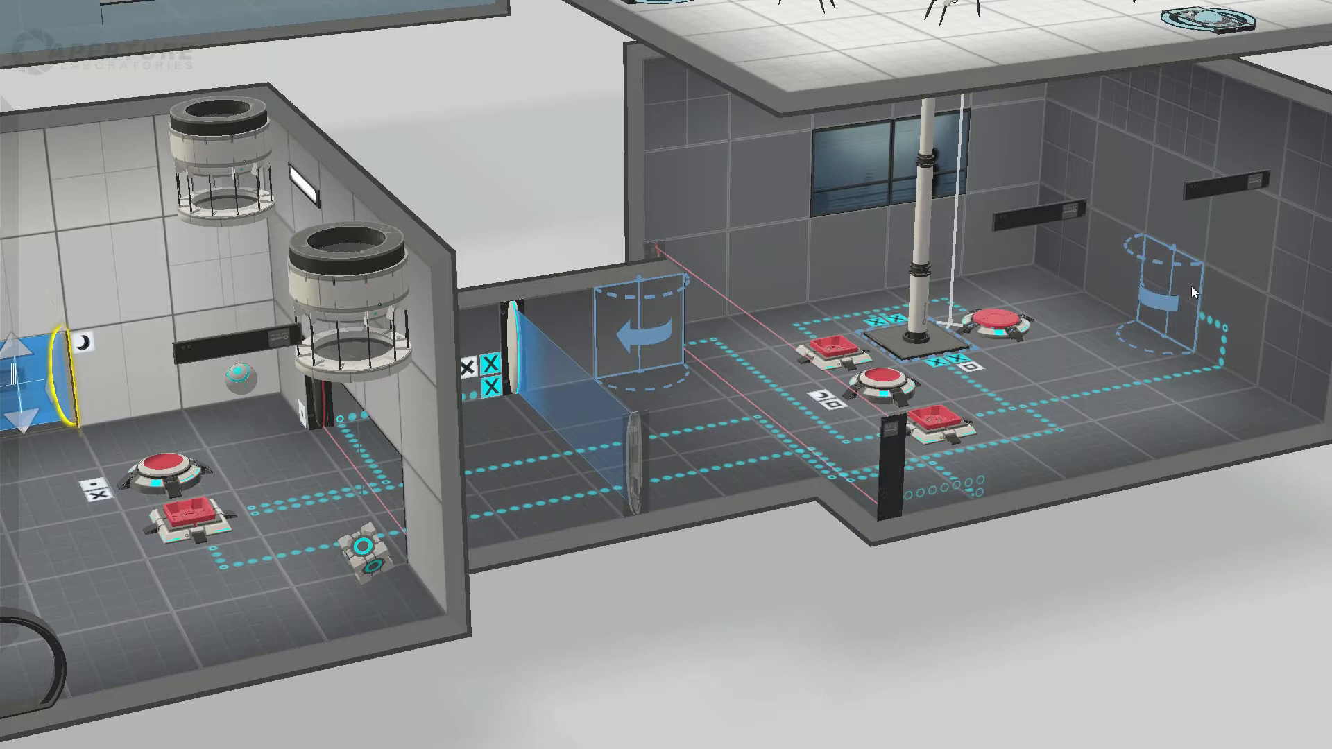
{"action": "left_click", "coordinate": [1192, 286]}
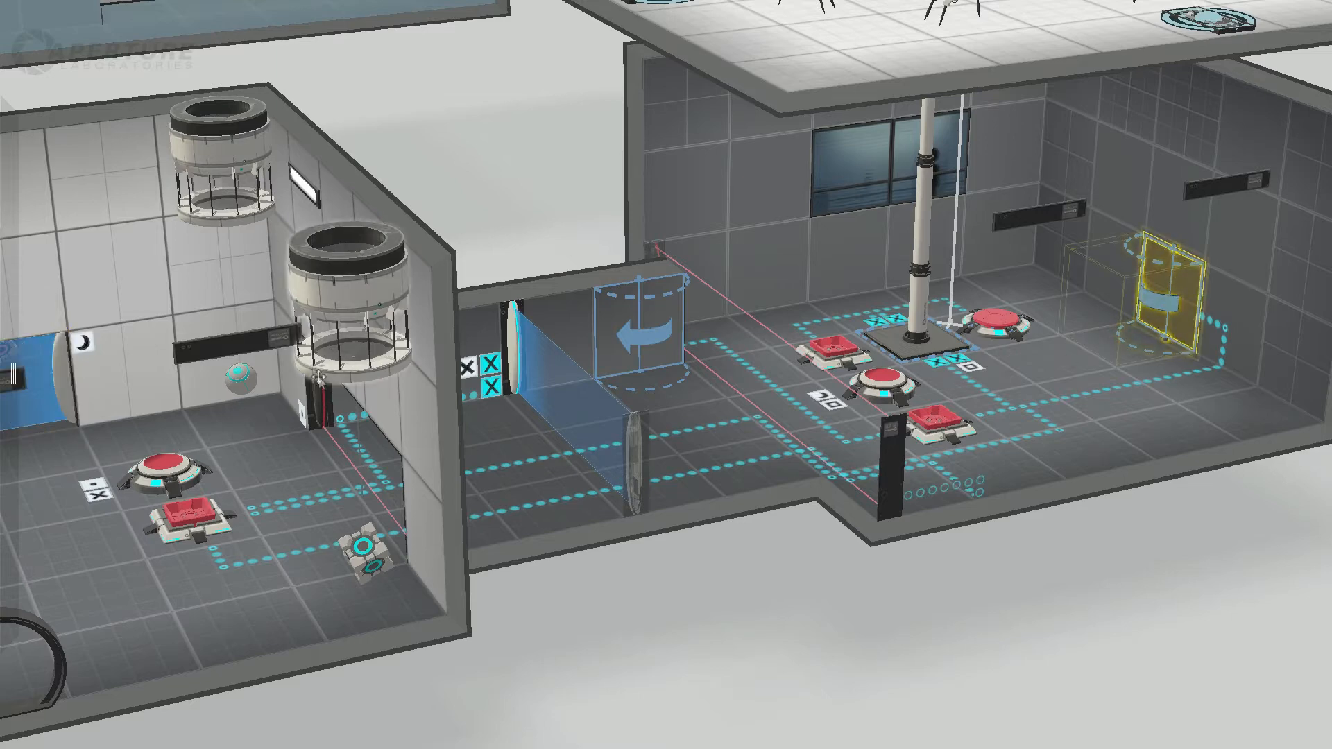
{"action": "left_click", "coordinate": [278, 395]}
{"action": "middle_click_drag", "start_coordinate": [270, 390], "coordinate": [413, 390]}
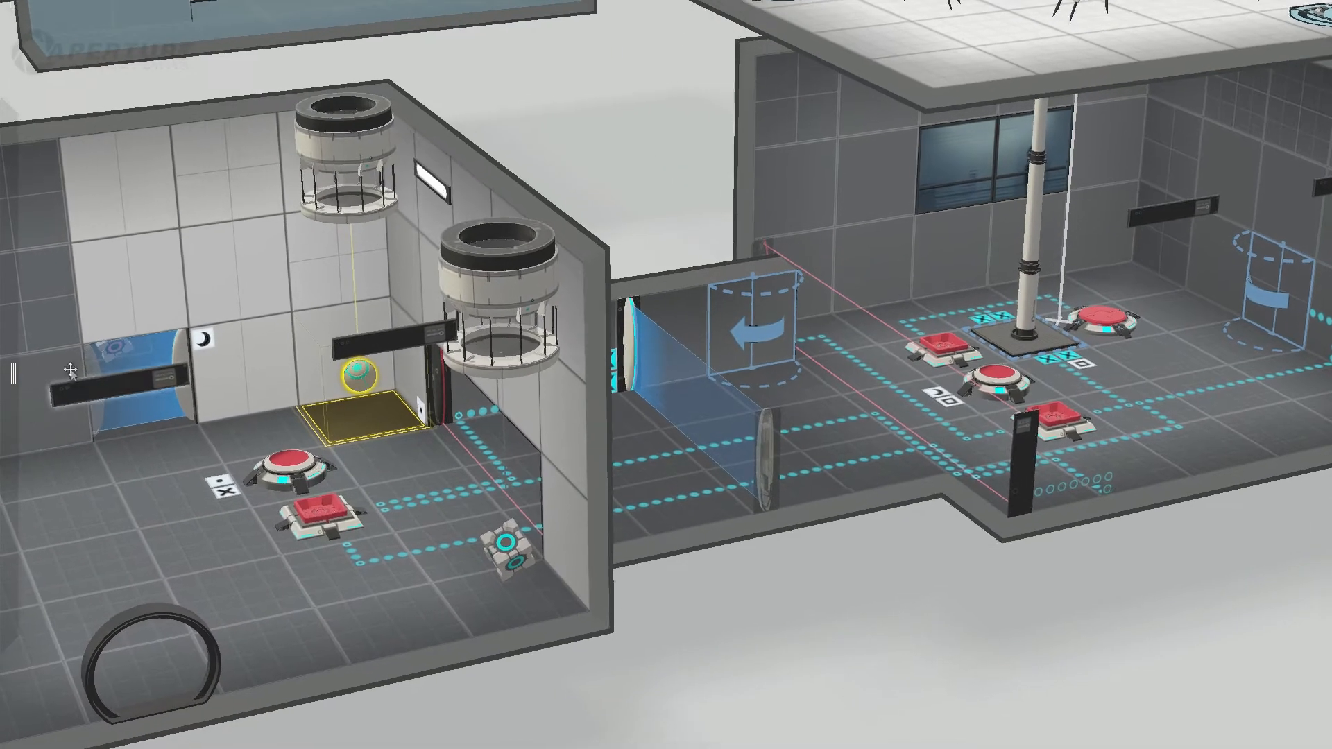
{"action": "left_click", "coordinate": [109, 352]}
{"action": "middle_click_drag", "start_coordinate": [143, 577], "coordinate": [71, 490]}
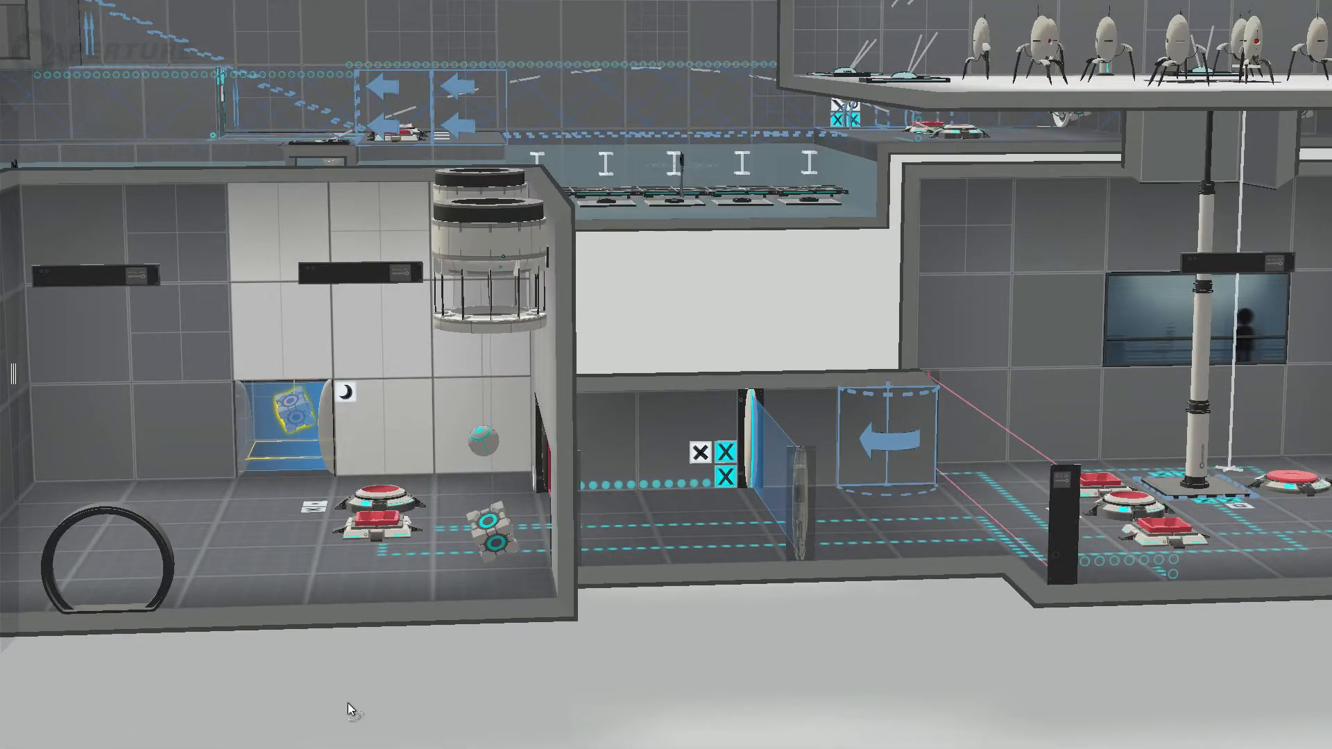
{"action": "middle_click_drag", "start_coordinate": [349, 709], "coordinate": [475, 747]}
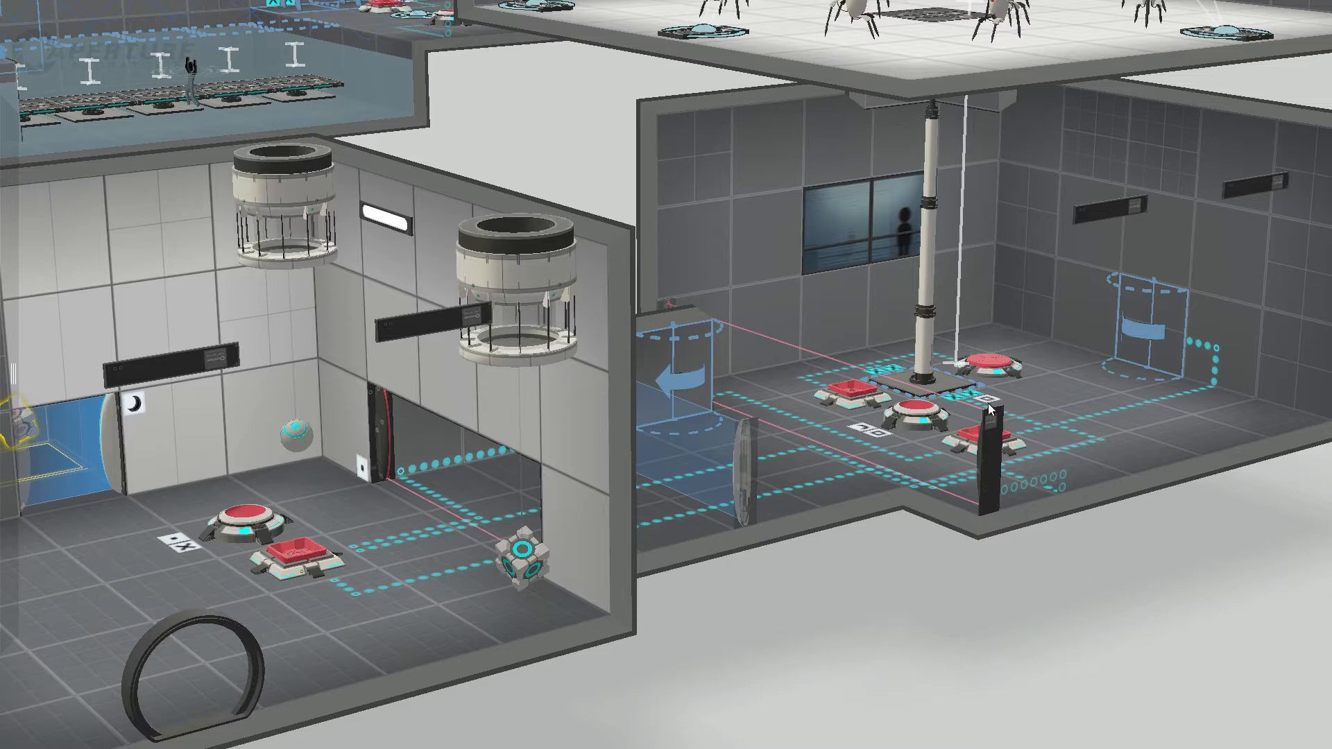
Step: Compare the two square cube buttons on either side of the round button in the button room
{"action": "middle_click_drag", "start_coordinate": [1237, 553], "coordinate": [861, 650]}
{"action": "left_click", "coordinate": [1043, 440]}
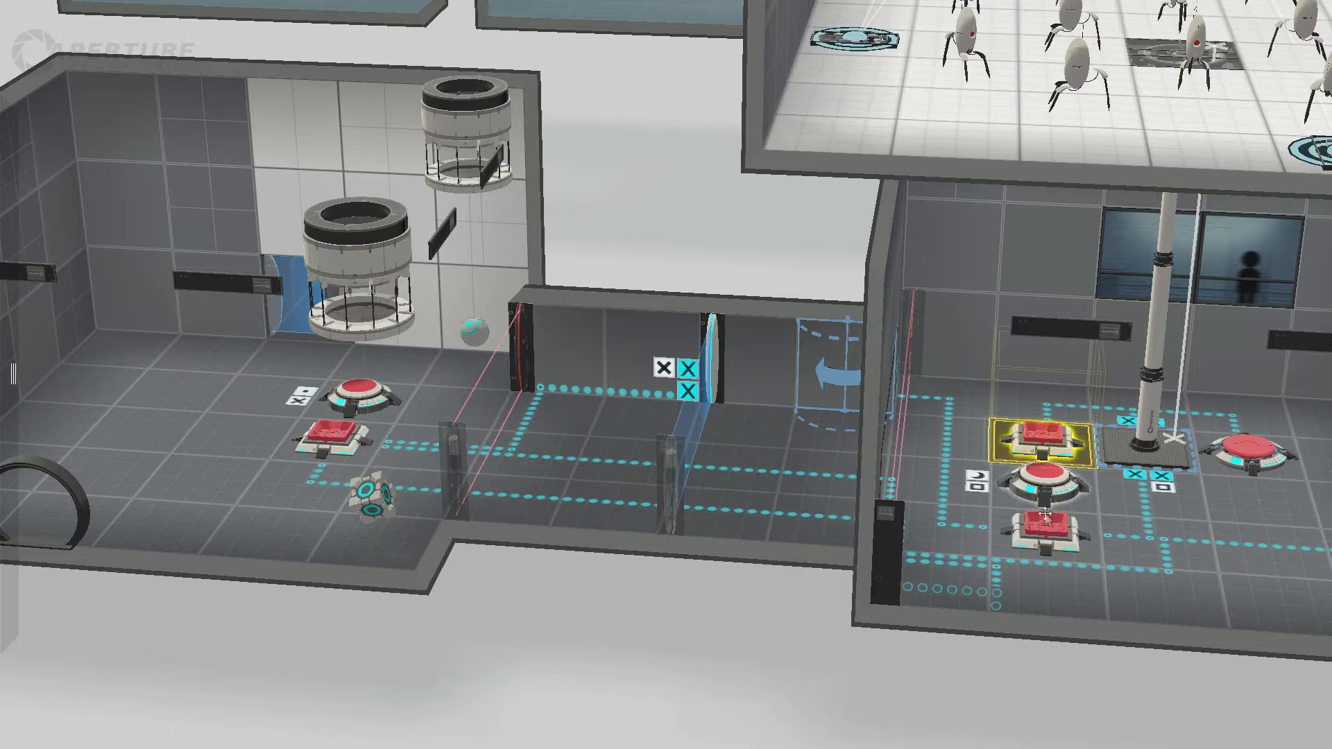
{"action": "left_click", "coordinate": [1044, 529]}
{"action": "left_click", "coordinate": [1050, 434]}
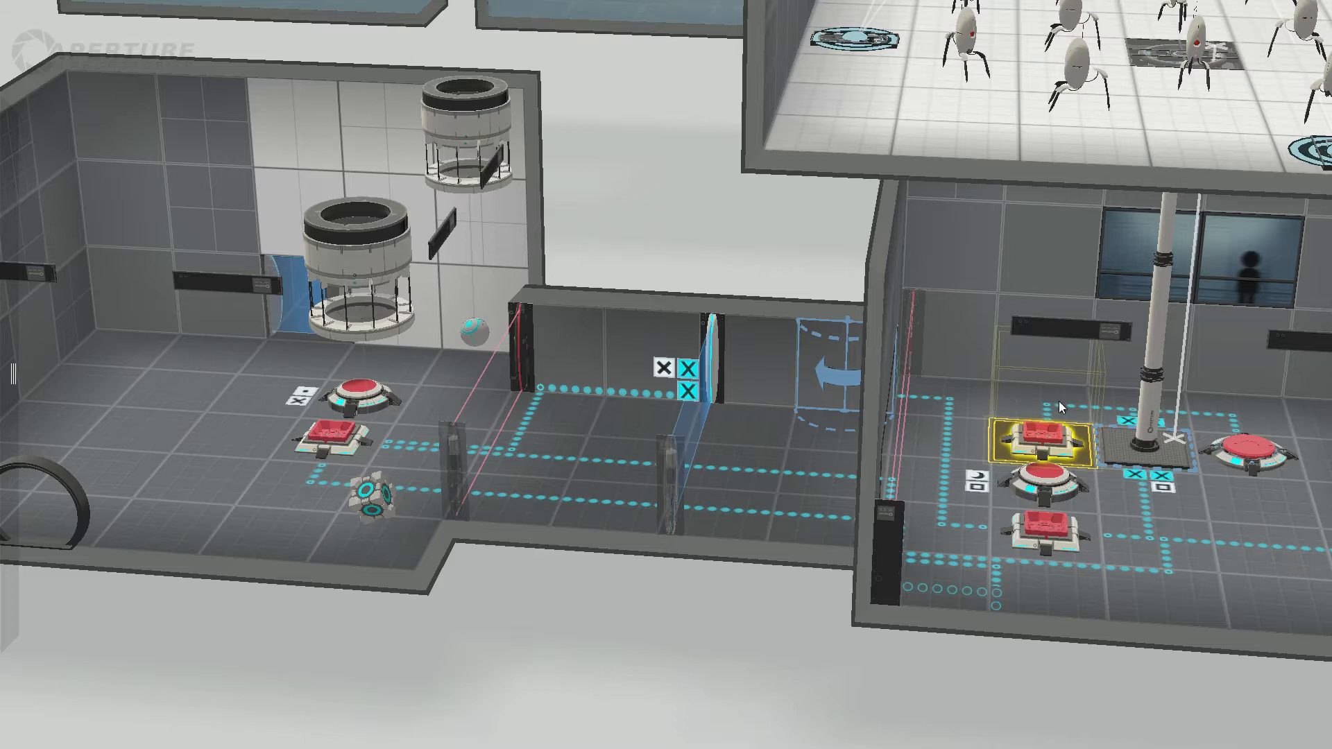
{"action": "left_click", "coordinate": [1053, 532]}
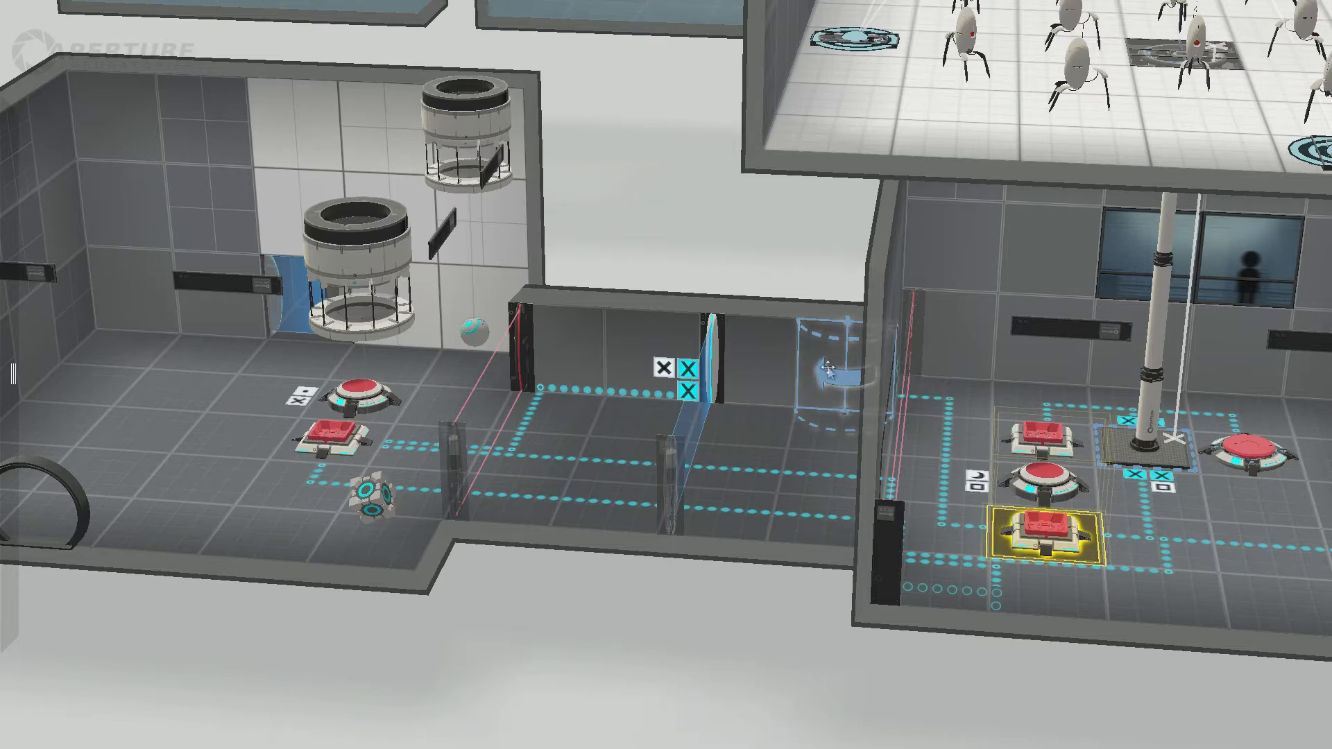
Step: Inspect the corridor's arrow panel between the blue fizzler and the laser field from several angles
{"action": "left_click", "coordinate": [822, 406]}
{"action": "left_click_drag", "start_coordinate": [706, 650], "coordinate": [821, 622]}
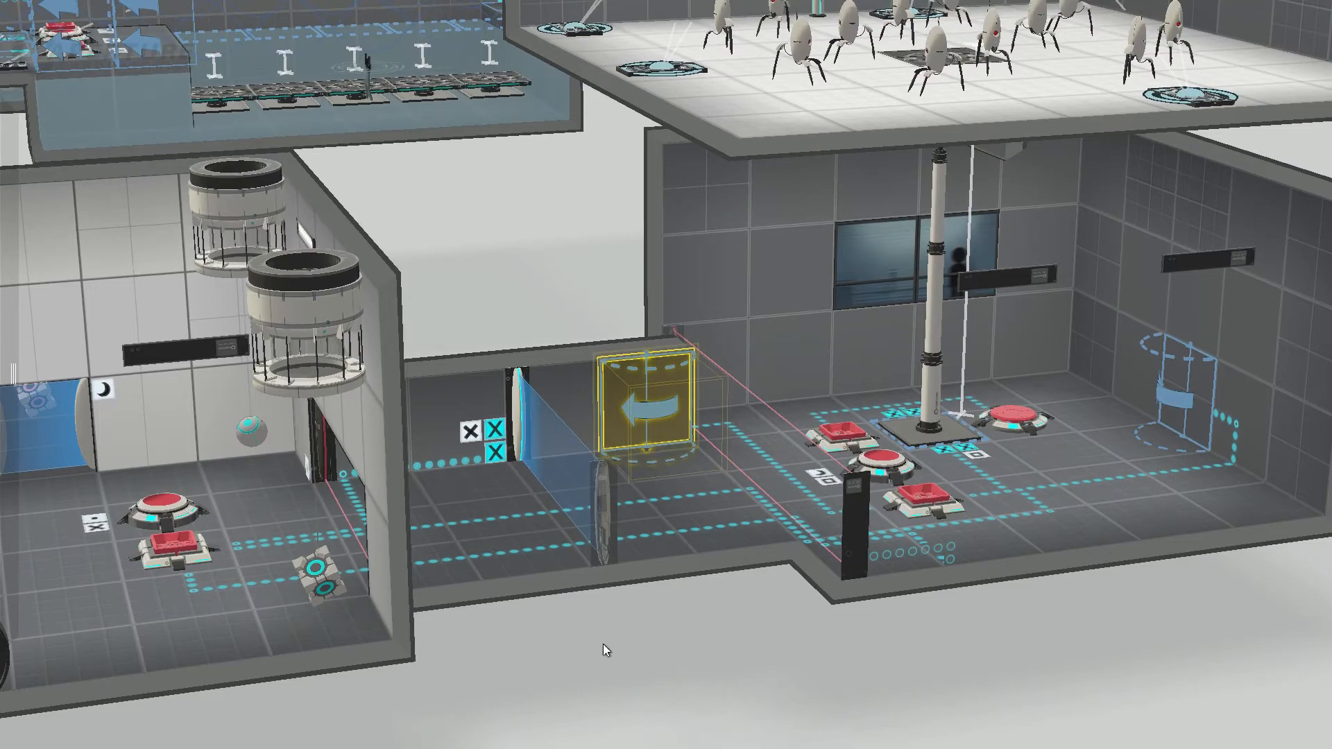
{"action": "middle_click_drag", "start_coordinate": [603, 644], "coordinate": [689, 583]}
{"action": "left_click_drag", "start_coordinate": [721, 617], "coordinate": [843, 635]}
{"action": "middle_click_drag", "start_coordinate": [713, 634], "coordinate": [845, 642]}
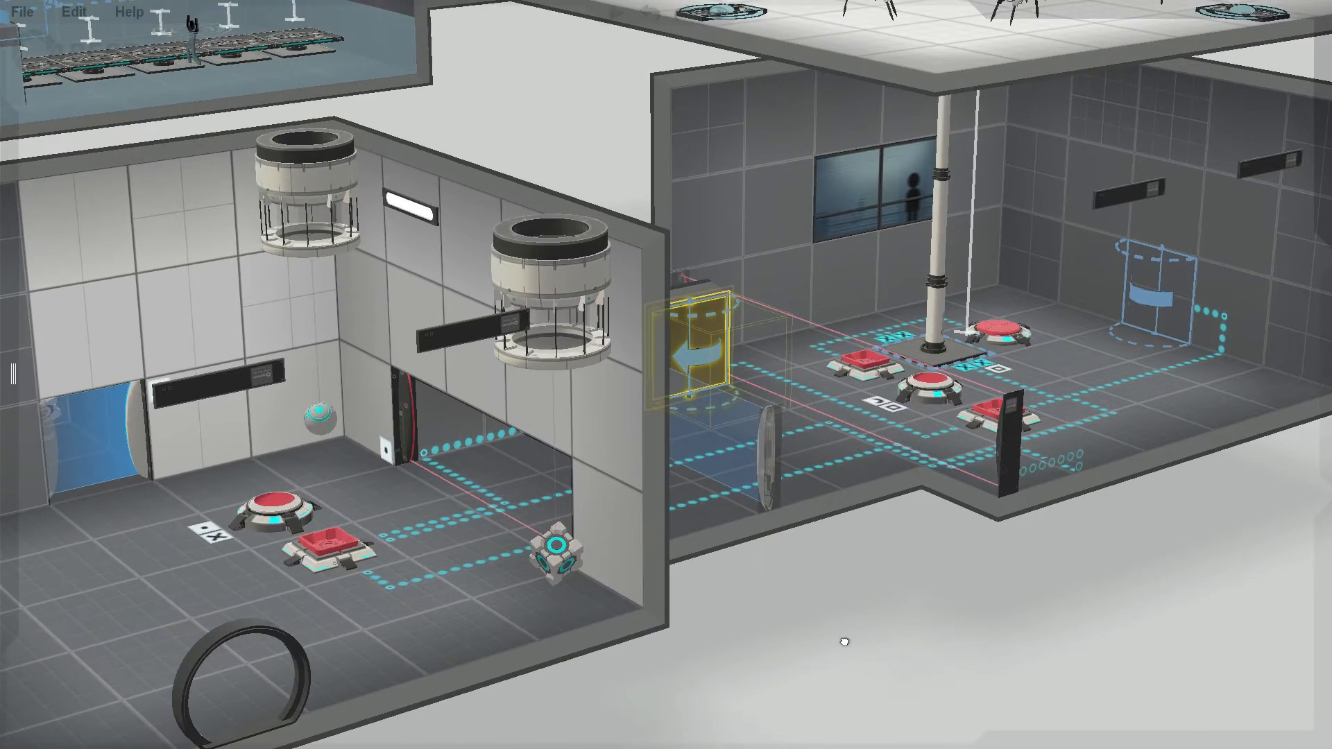
Step: Examine the button room's middle round button and both adjoining square buttons together with their signal lines
{"action": "left_click", "coordinate": [921, 386]}
{"action": "left_click", "coordinate": [980, 413]}
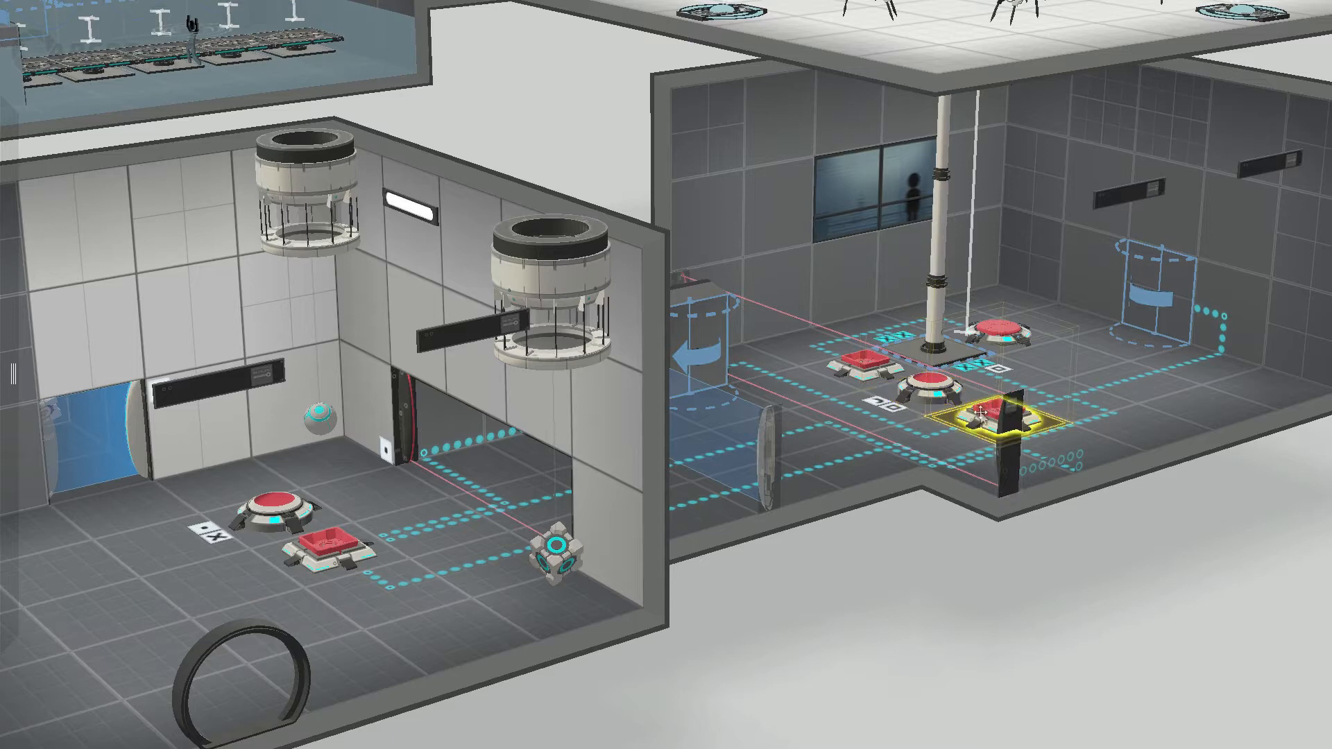
{"action": "left_click", "coordinate": [857, 359]}
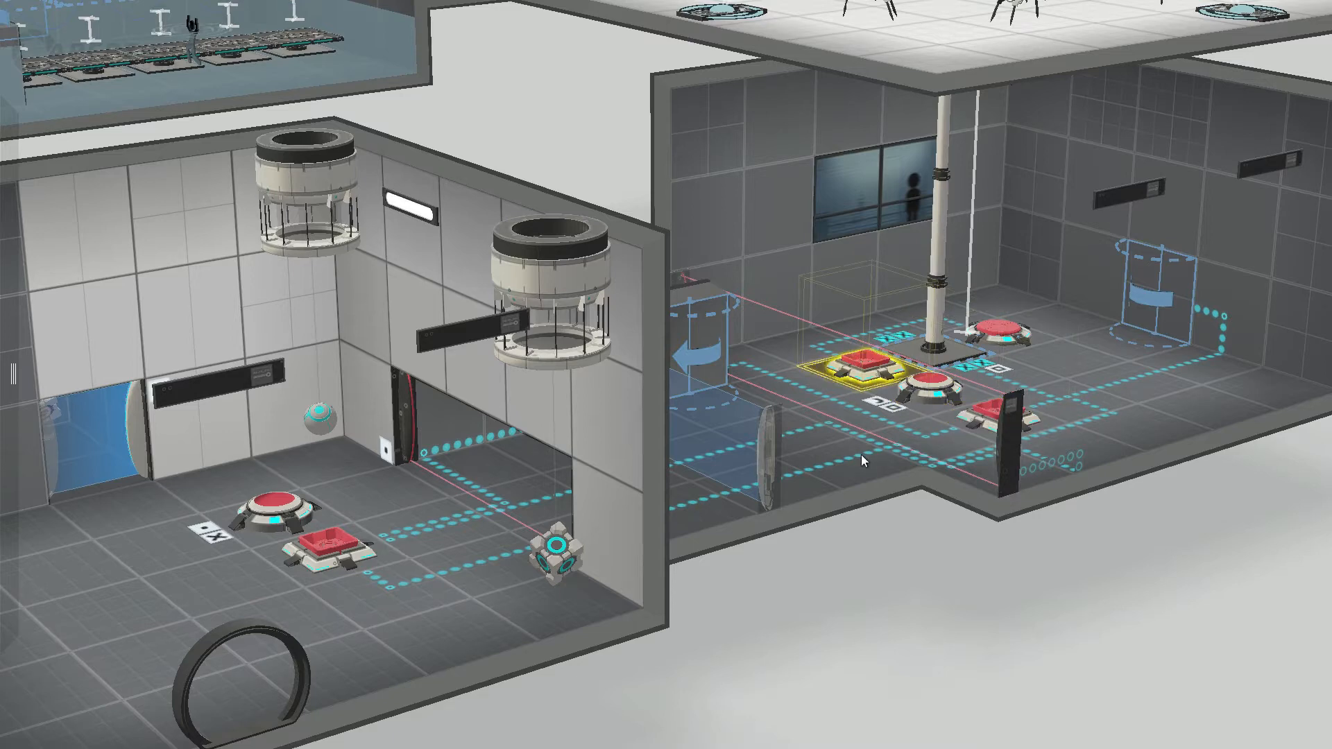
{"action": "mouse_move", "coordinate": [1170, 635]}
{"action": "middle_mouse_down"}
{"action": "mouse_move", "coordinate": [996, 652]}
{"action": "mouse_move", "coordinate": [1183, 634]}
{"action": "middle_mouse_up"}
{"action": "right_click_drag", "start_coordinate": [1184, 633], "coordinate": [1127, 628]}
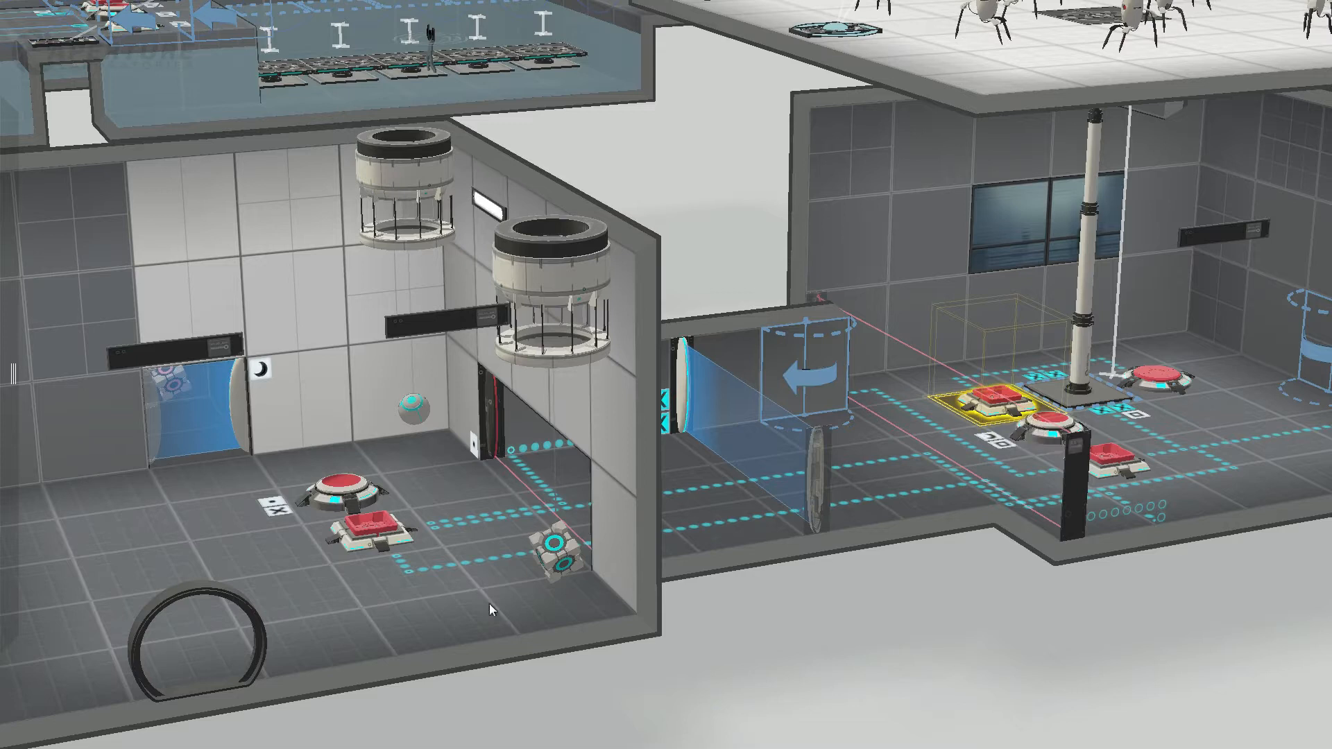
Step: Check the corridor's arrow panel against the button room's front square button and middle round button, including from a steeper angle
{"action": "left_click", "coordinate": [802, 401]}
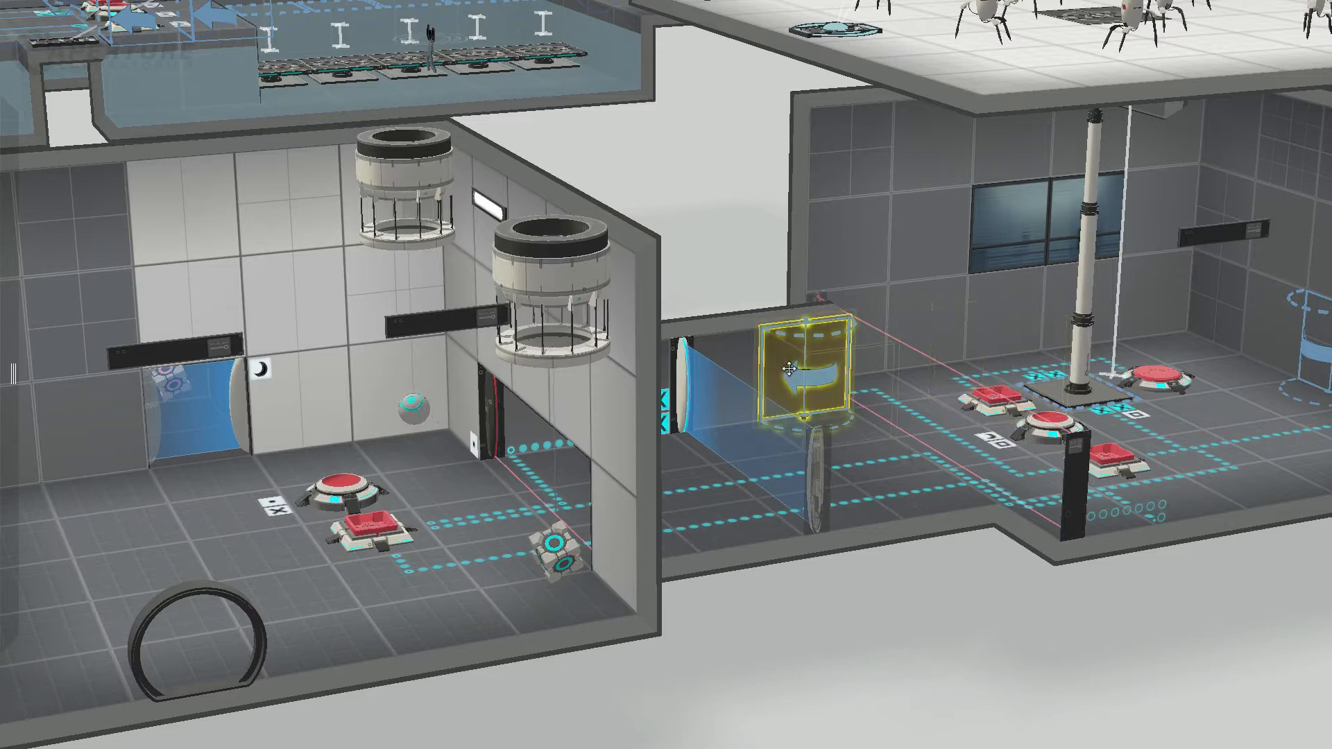
{"action": "left_click", "coordinate": [1120, 454]}
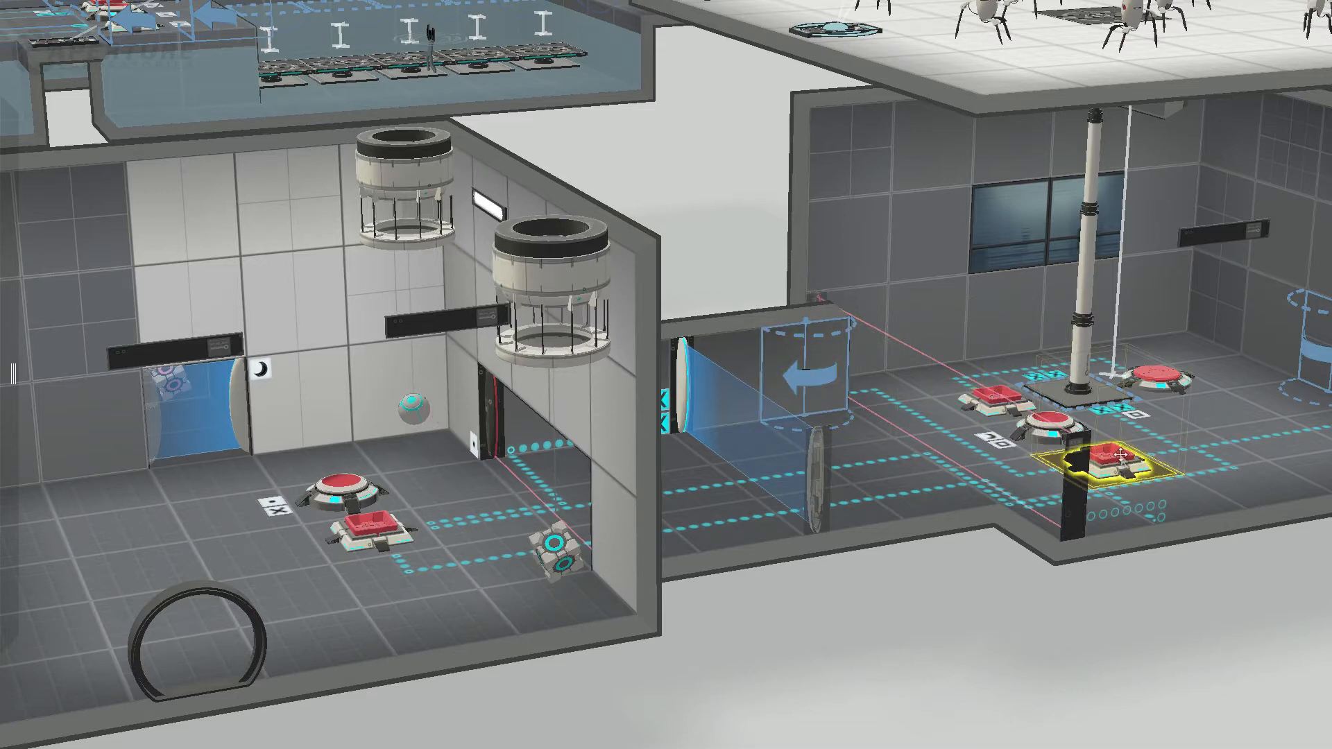
{"action": "left_click", "coordinate": [1053, 421]}
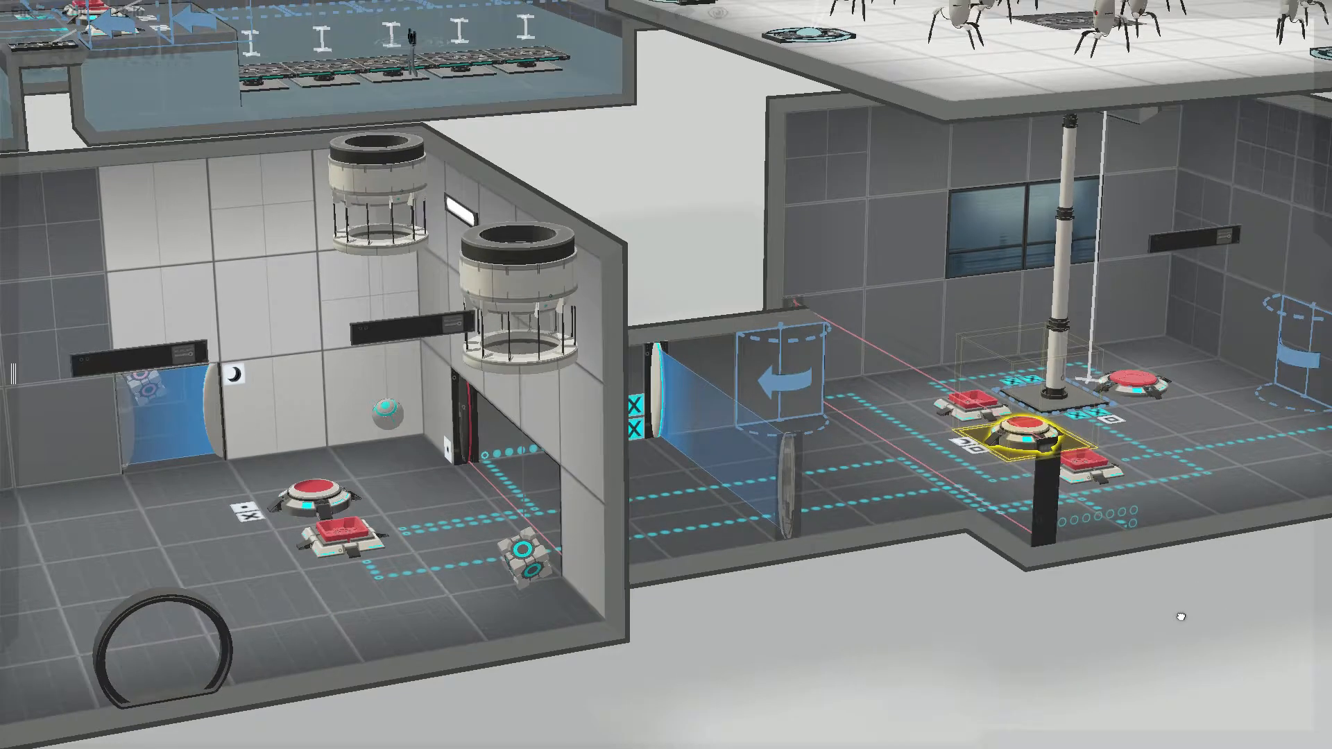
{"action": "middle_click_drag", "start_coordinate": [1182, 617], "coordinate": [1084, 615]}
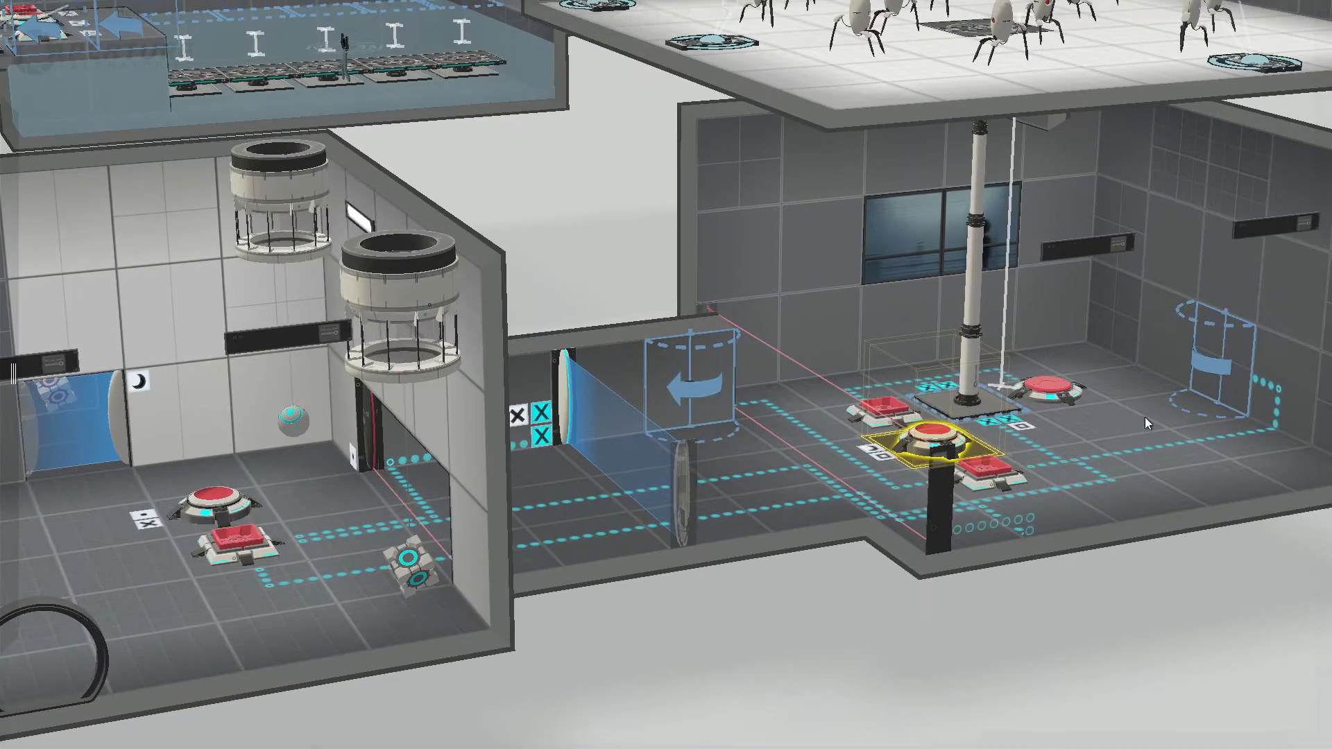
{"action": "left_click_drag", "start_coordinate": [1133, 561], "coordinate": [1153, 672]}
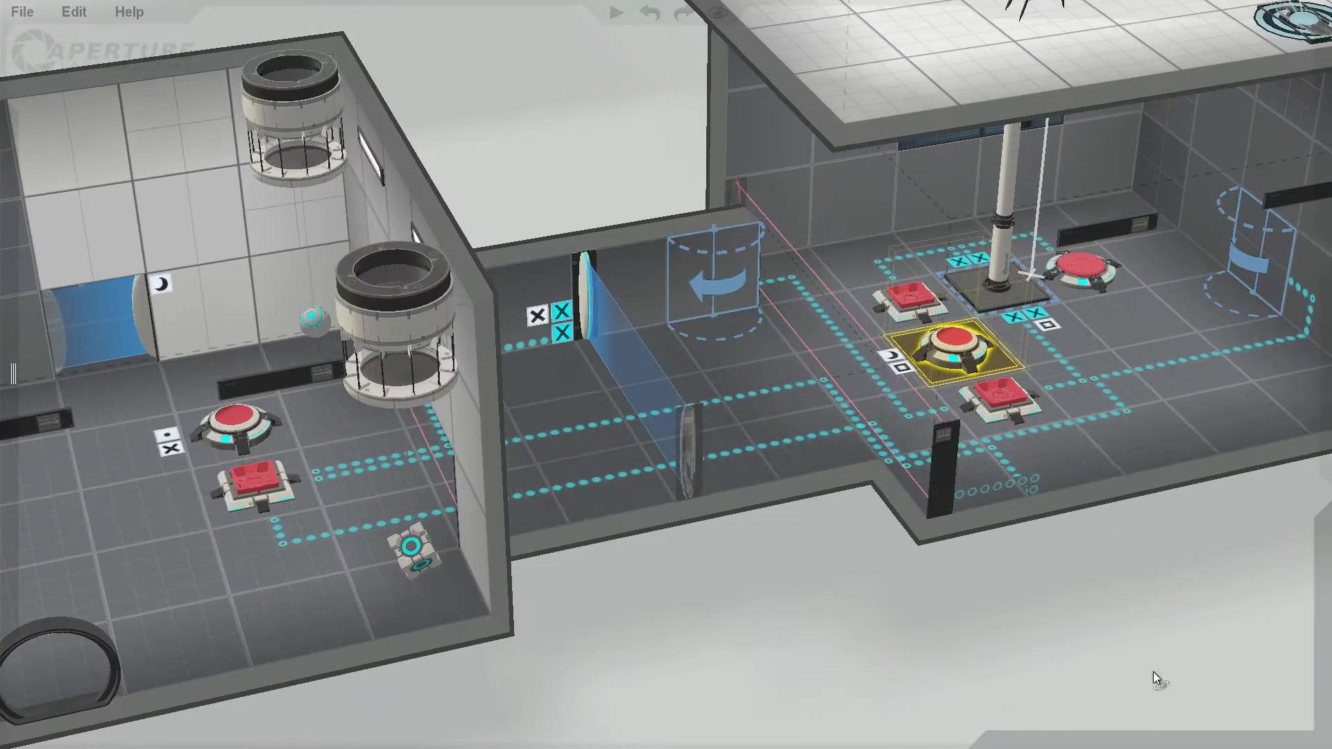
Step: Inspect the button room's far-wall arrow panel and the white wall panels on both sides of the dropper room's laser field opening
{"action": "left_click", "coordinate": [1256, 254]}
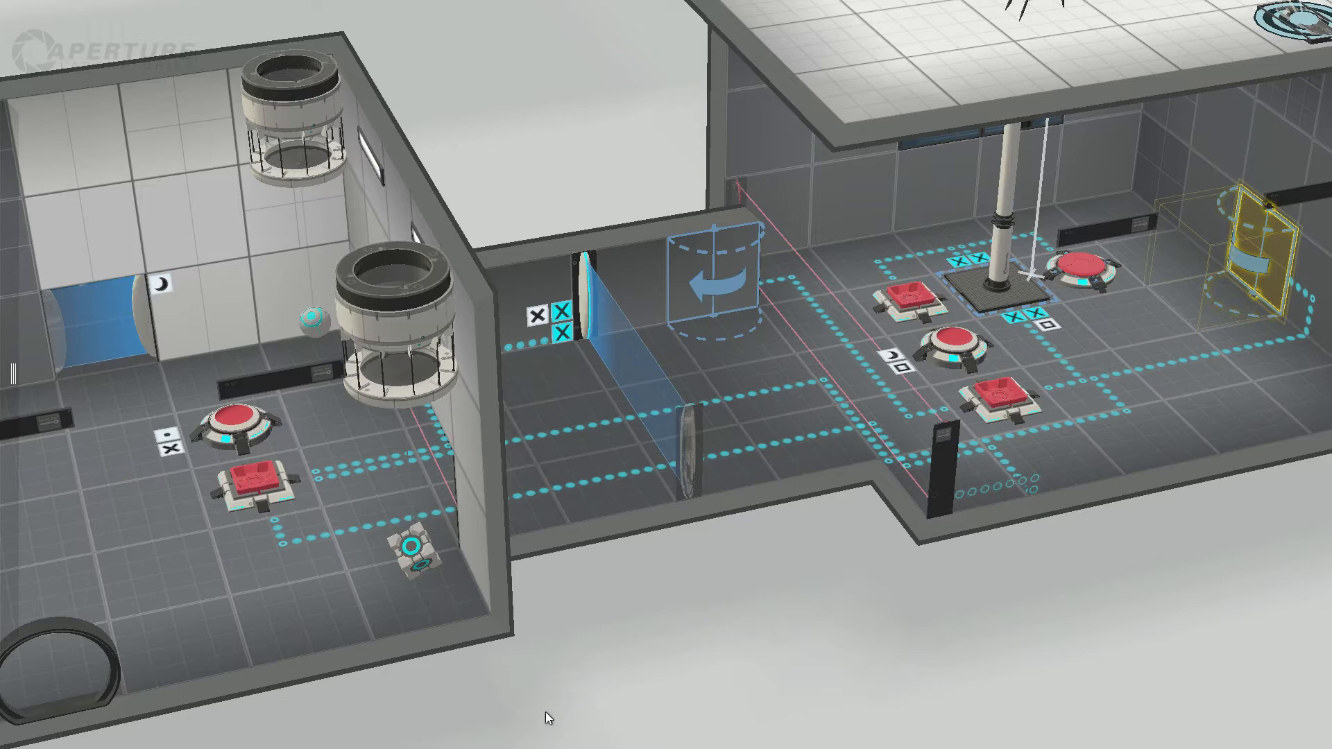
{"action": "left_click_drag", "start_coordinate": [545, 712], "coordinate": [815, 668]}
{"action": "left_click", "coordinate": [581, 265]}
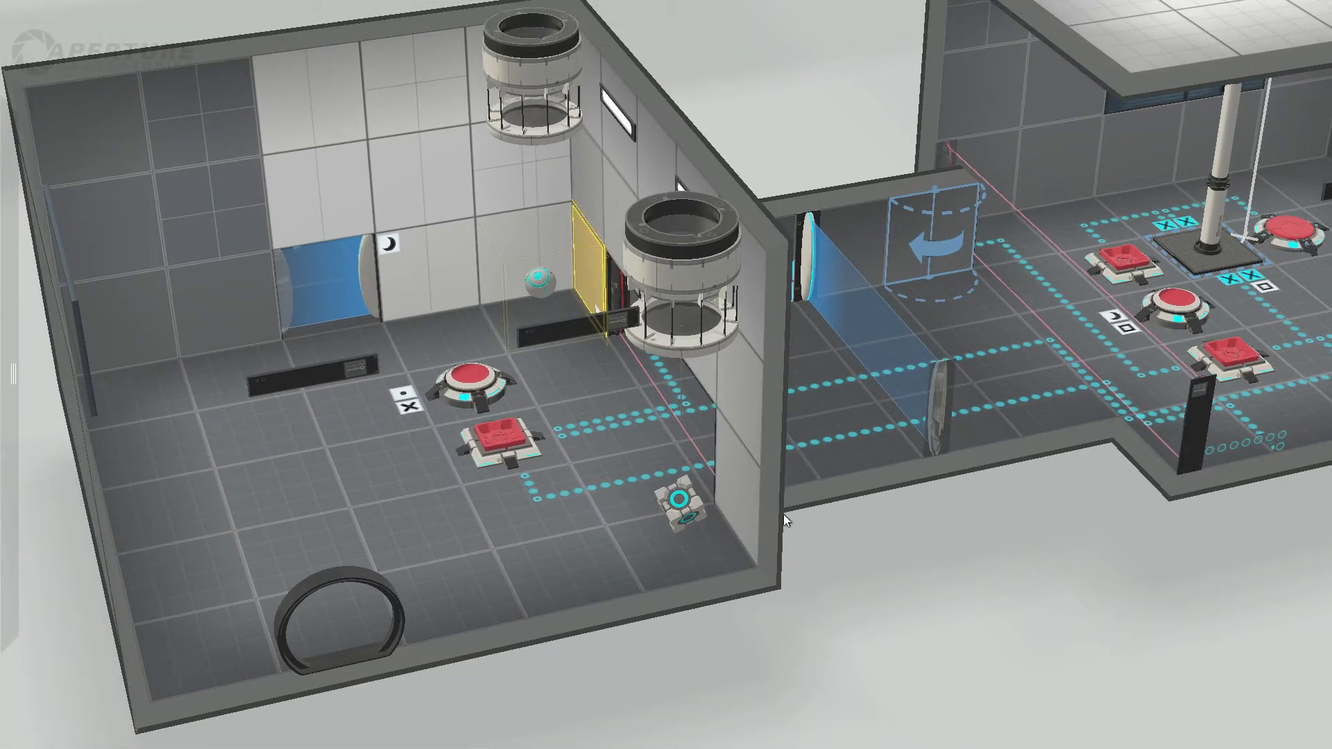
{"action": "left_click", "coordinate": [718, 450]}
{"action": "left_click_drag", "start_coordinate": [980, 575], "coordinate": [787, 573]}
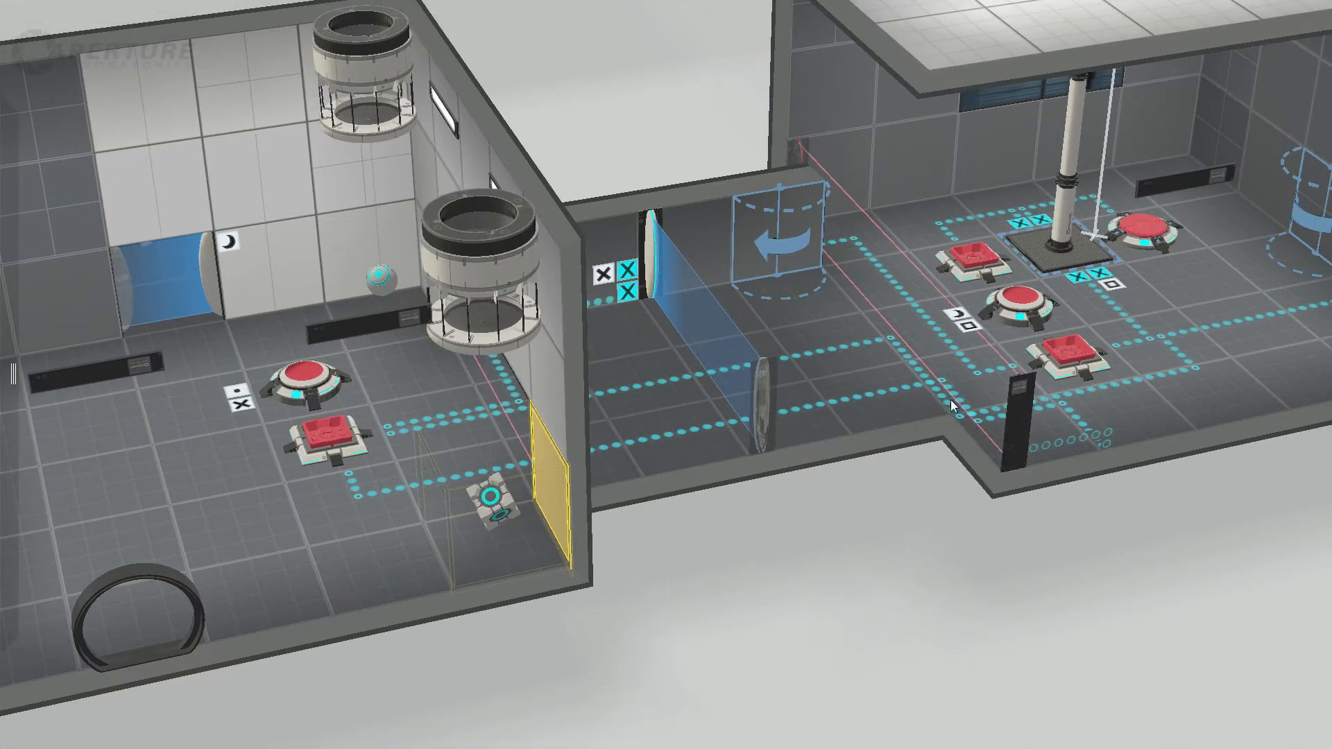
Step: Compare the corridor's arrow panel with the matching arrow panel on the button room's far wall
{"action": "left_click", "coordinate": [790, 241]}
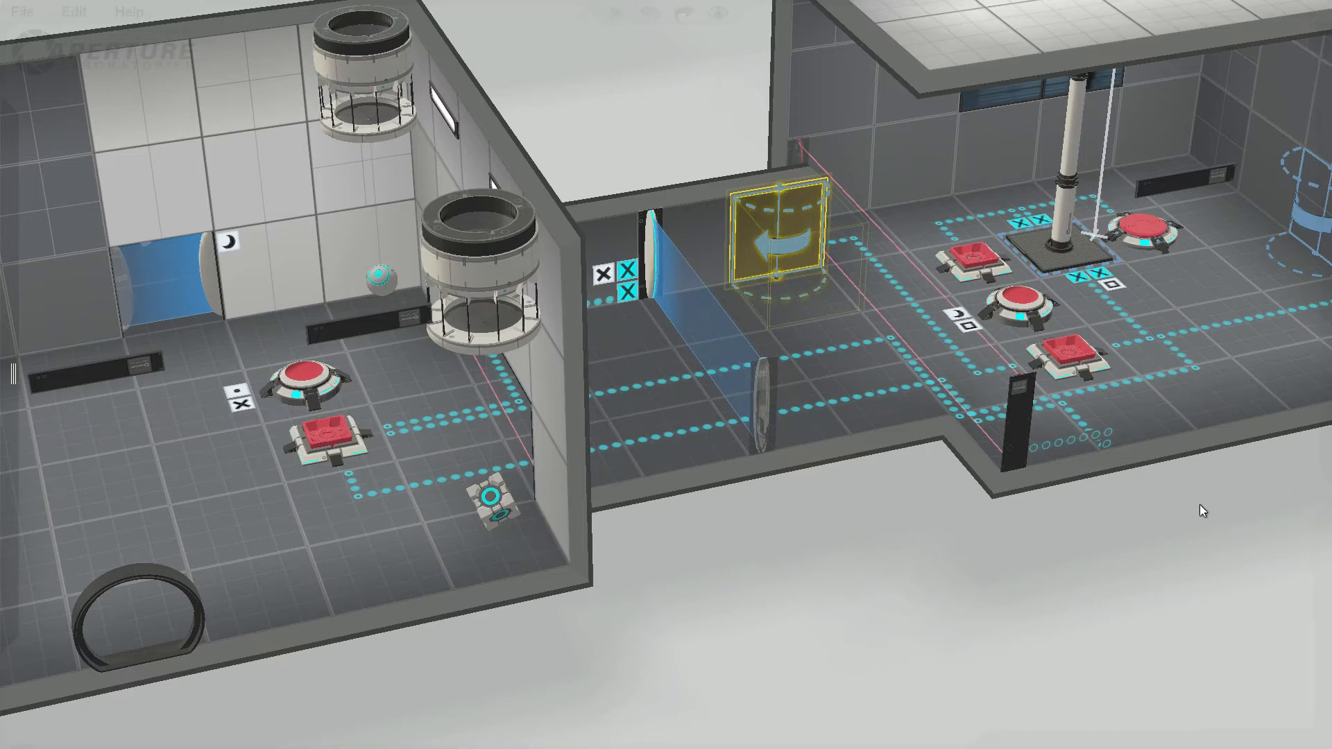
{"action": "left_click_drag", "start_coordinate": [1200, 505], "coordinate": [1050, 521]}
{"action": "left_click", "coordinate": [1219, 227]}
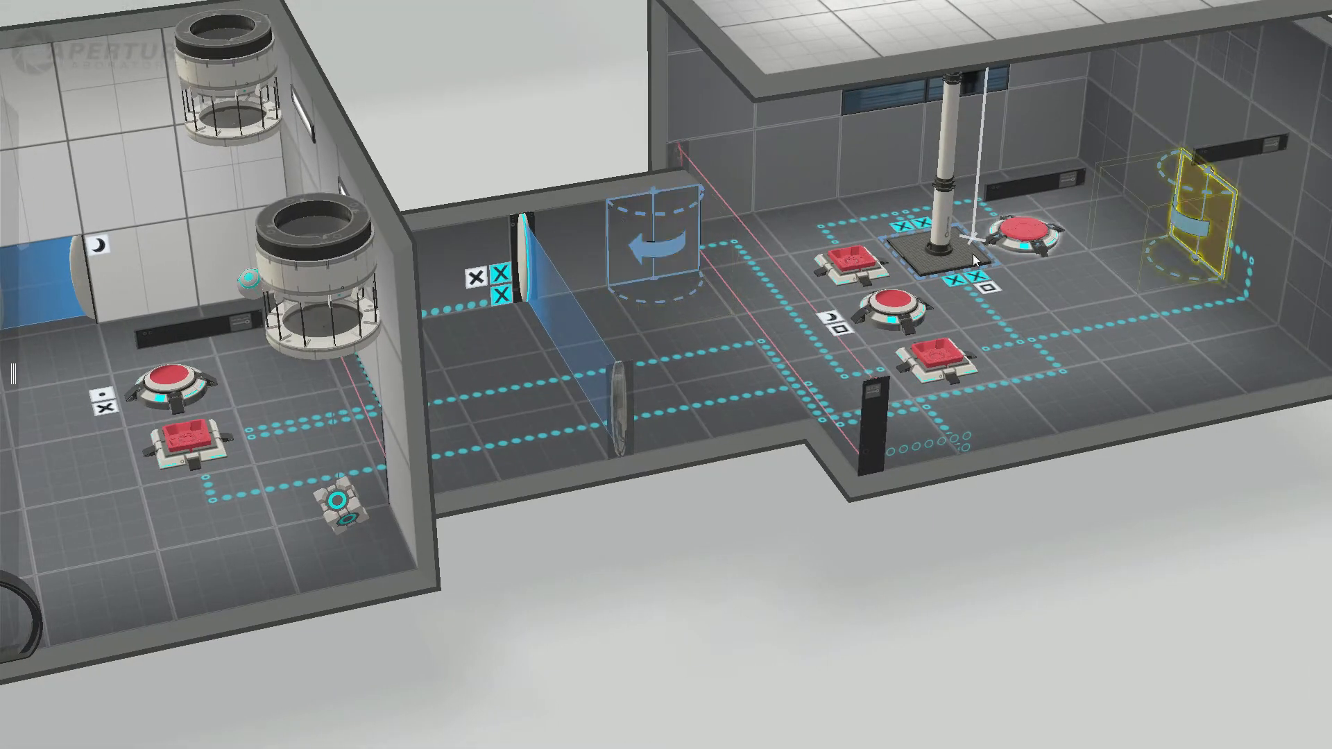
{"action": "left_click", "coordinate": [670, 237]}
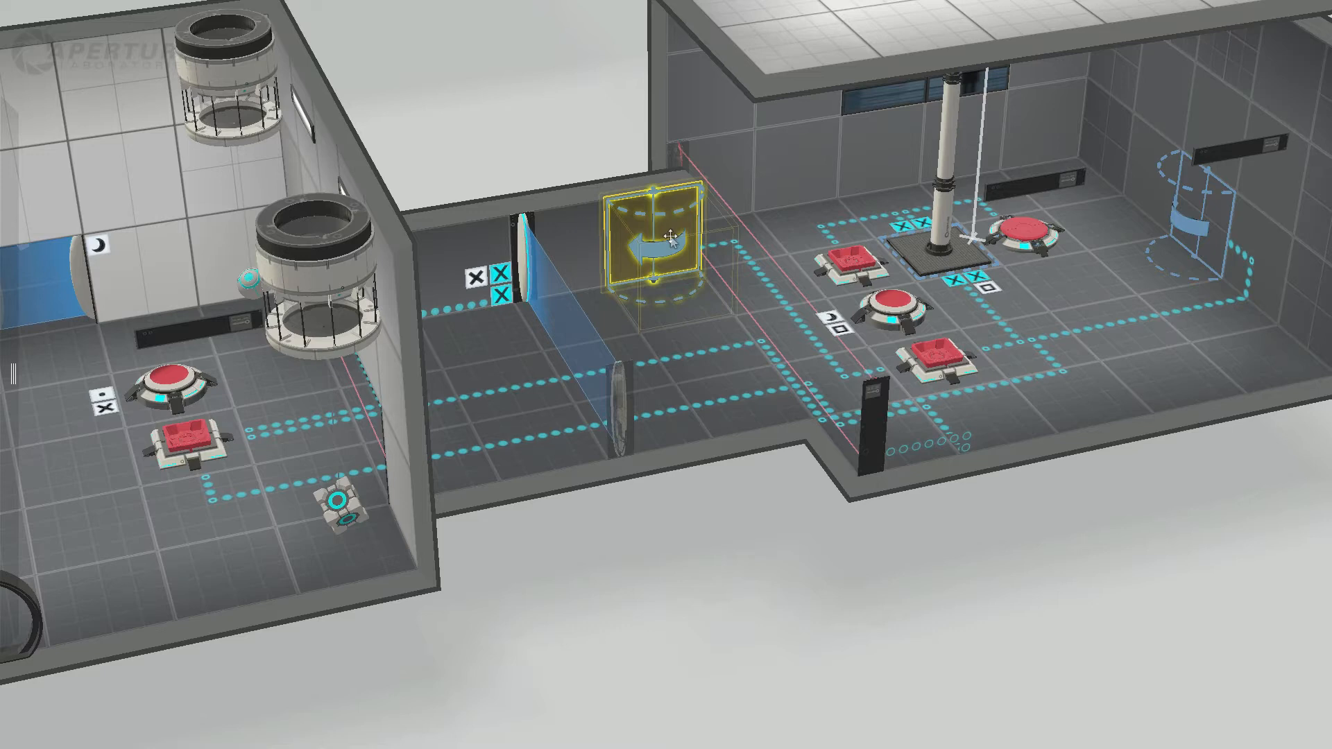
{"action": "left_click", "coordinate": [1203, 208]}
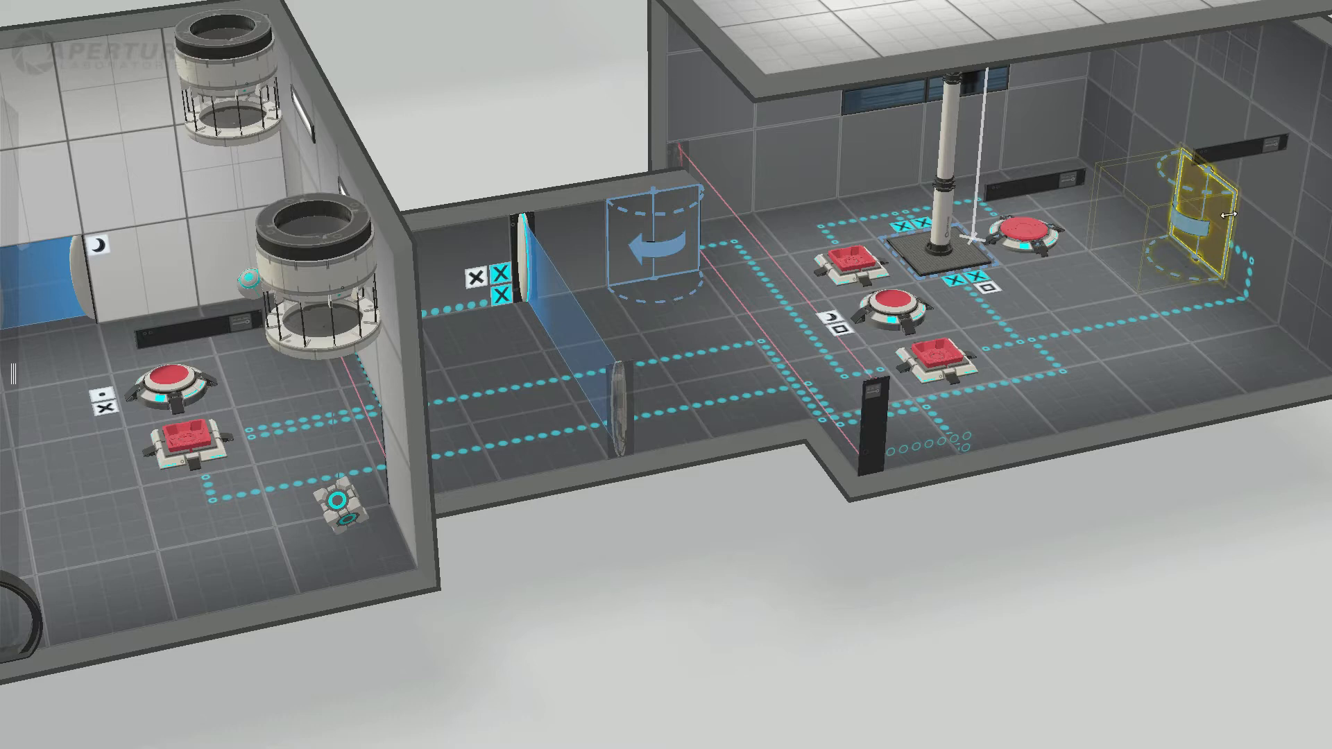
Step: Examine the corridor's blue fizzler and the sphere's dropper, and survey the dropper room from several angles
{"action": "left_click", "coordinate": [569, 351]}
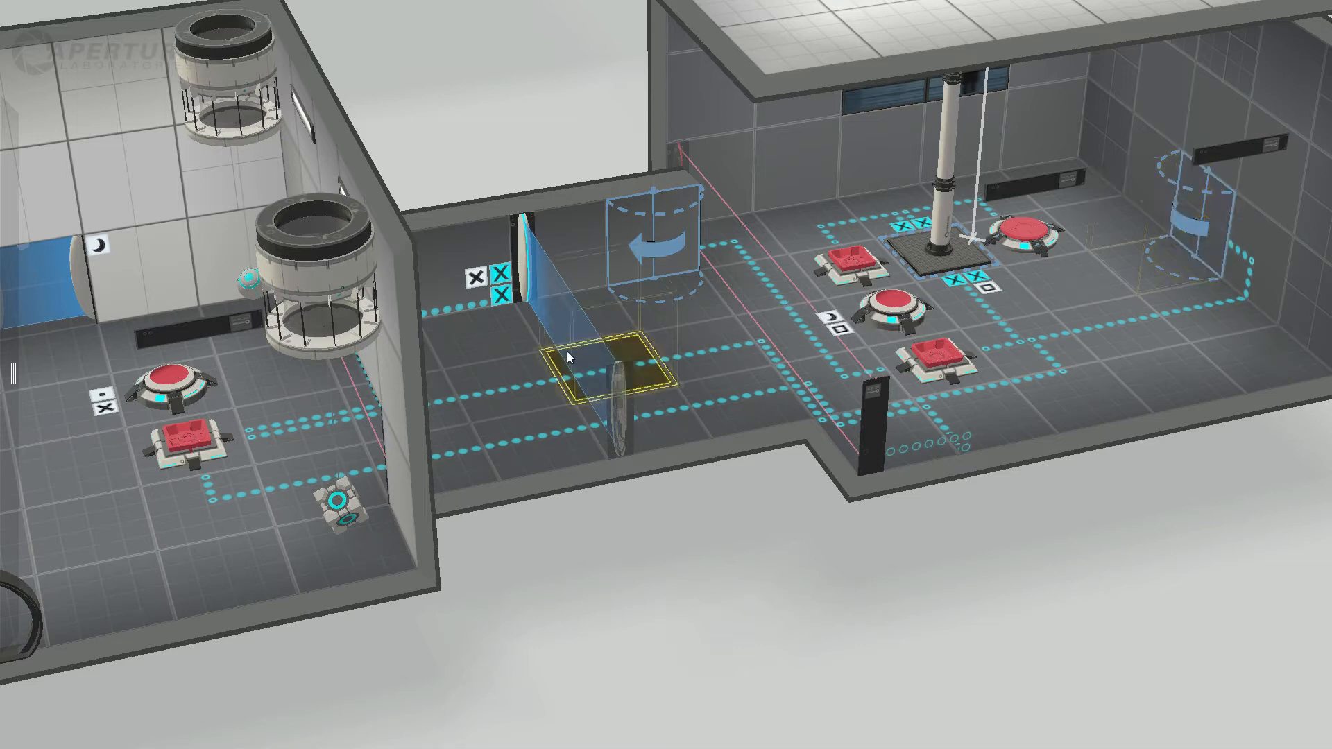
{"action": "left_click", "coordinate": [566, 356]}
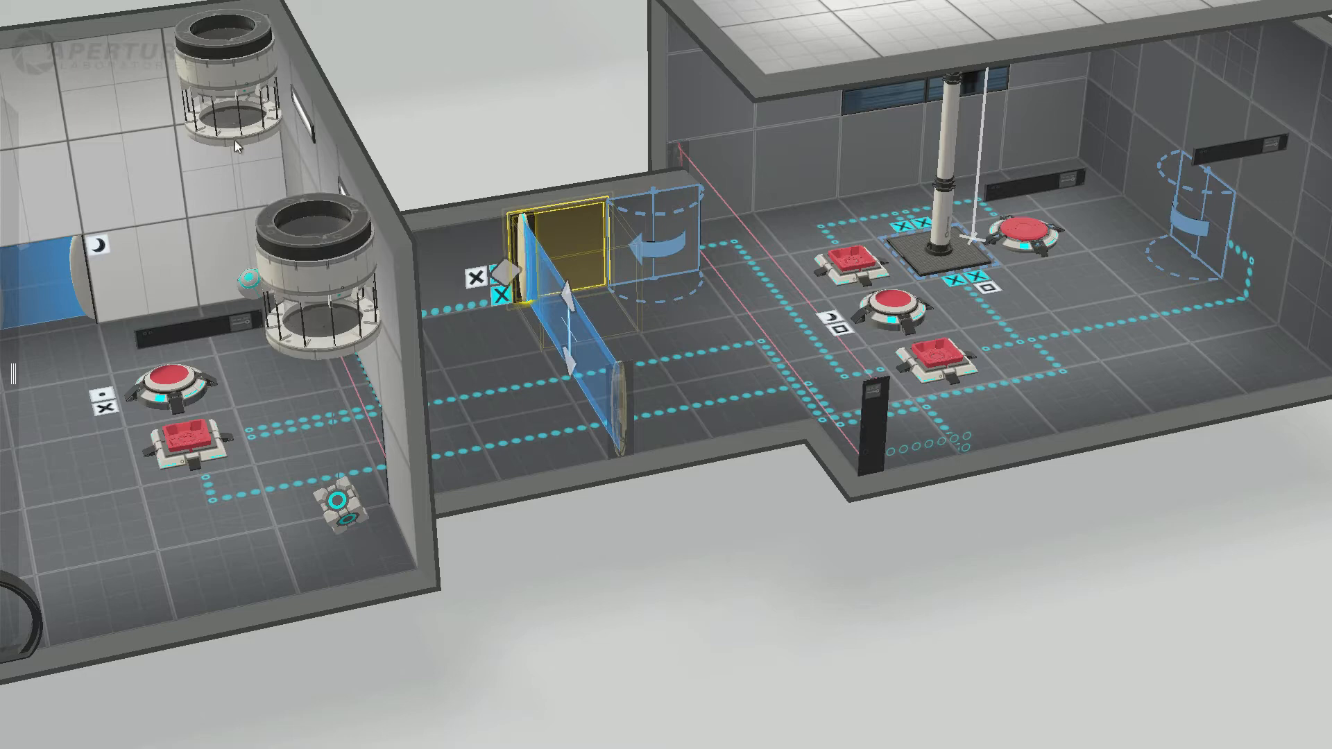
{"action": "left_click", "coordinate": [224, 119]}
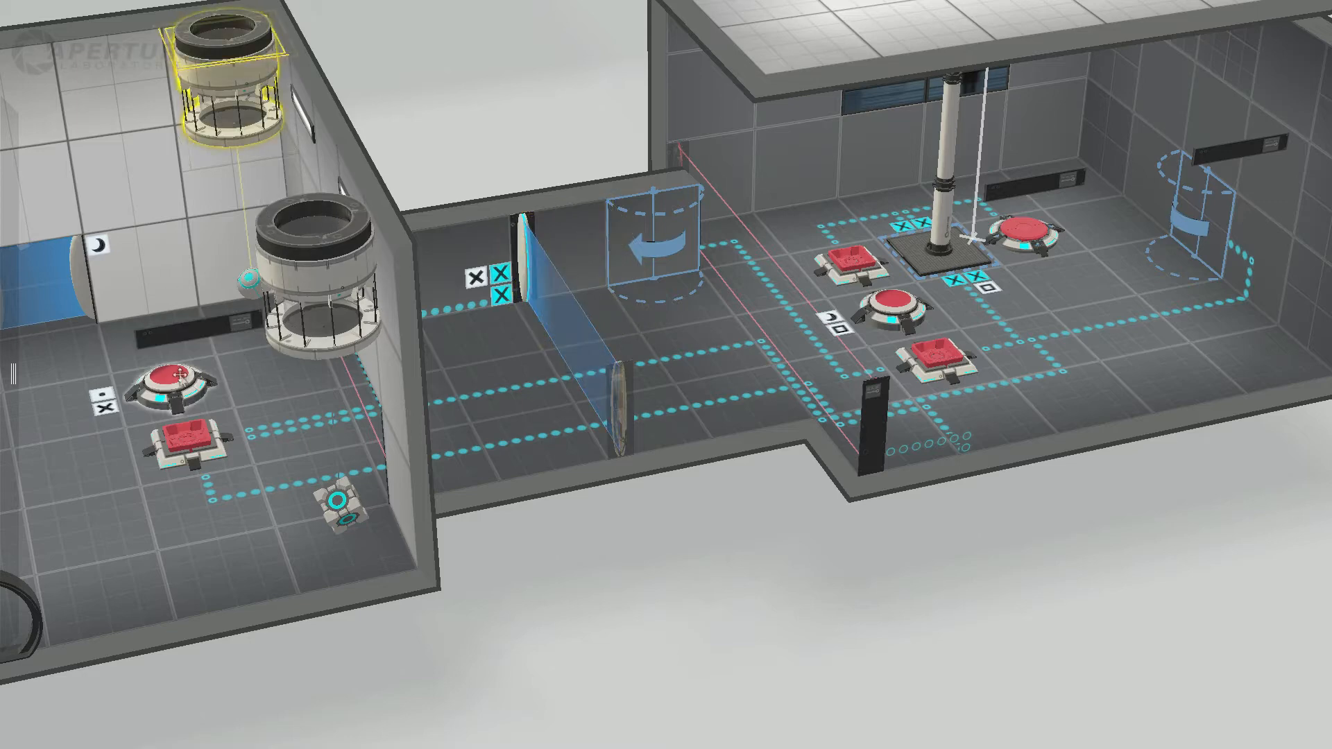
{"action": "middle_click_drag", "start_coordinate": [594, 589], "coordinate": [967, 534]}
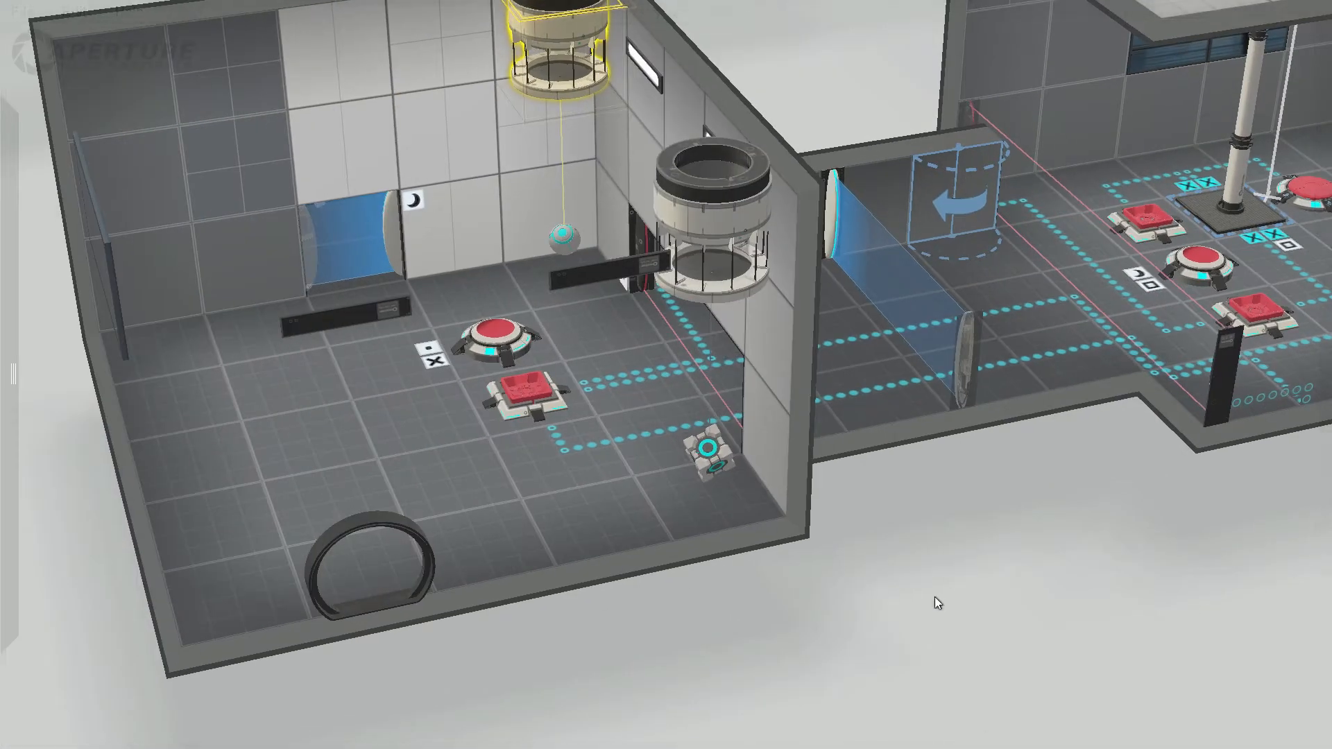
{"action": "right_click_drag", "start_coordinate": [935, 597], "coordinate": [1080, 481]}
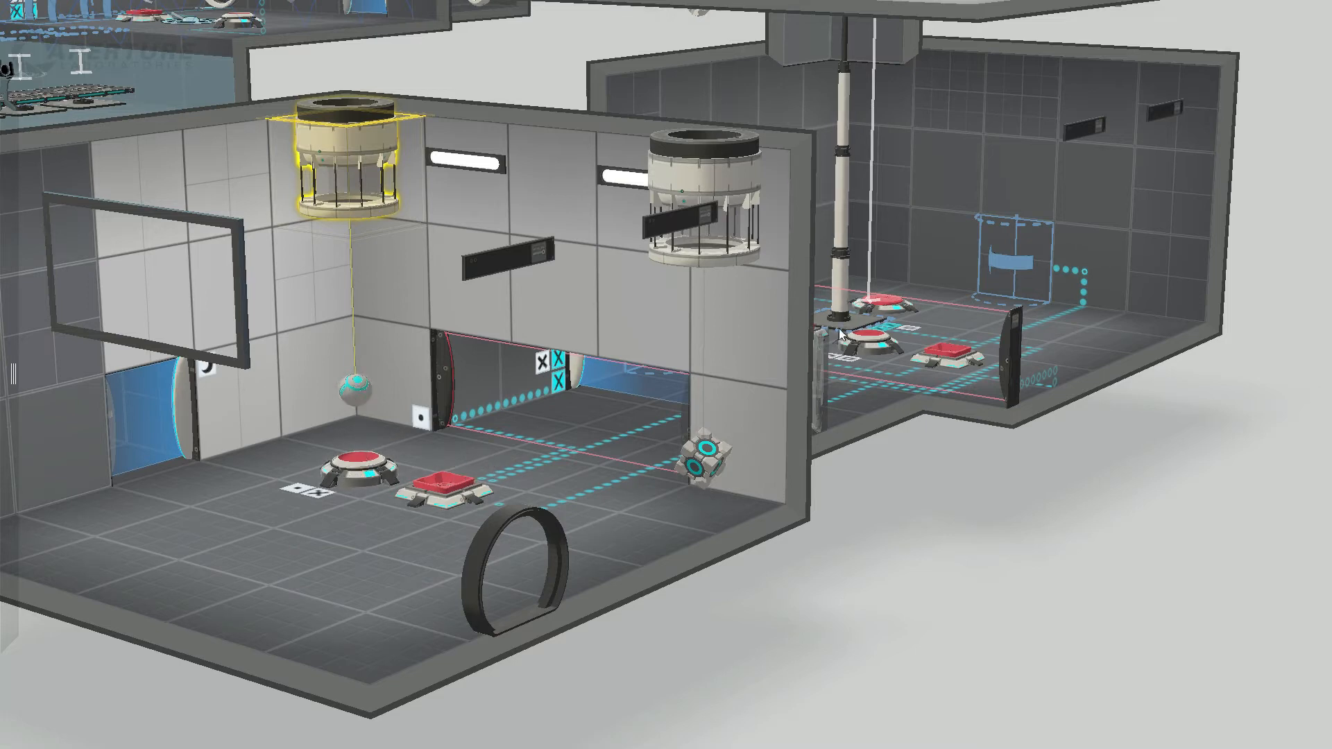
{"action": "scroll", "coordinate": [1086, 534], "scroll_direction": "down", "scroll_amount": 3}
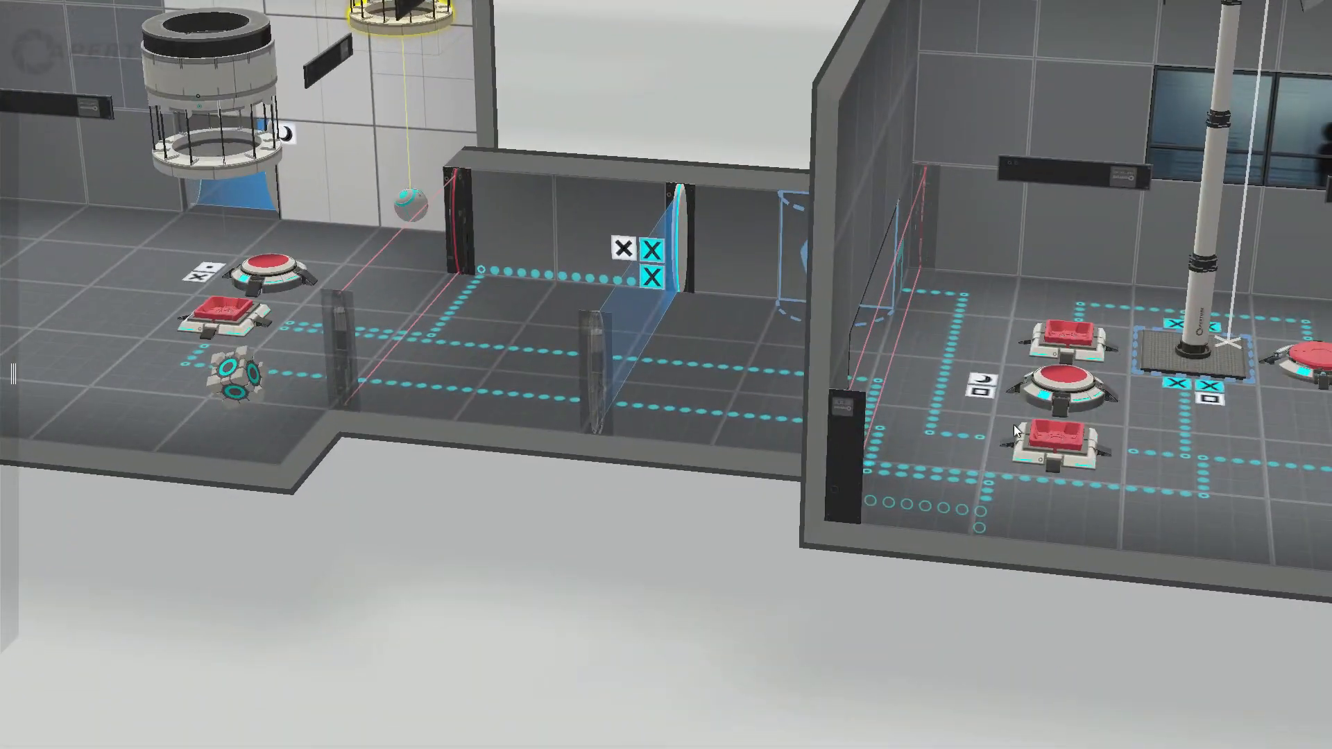
Step: Check the corridor's arrow panel against the dropper room's sphere and round button, viewing them from both sides of the corridor
{"action": "left_click", "coordinate": [1052, 444]}
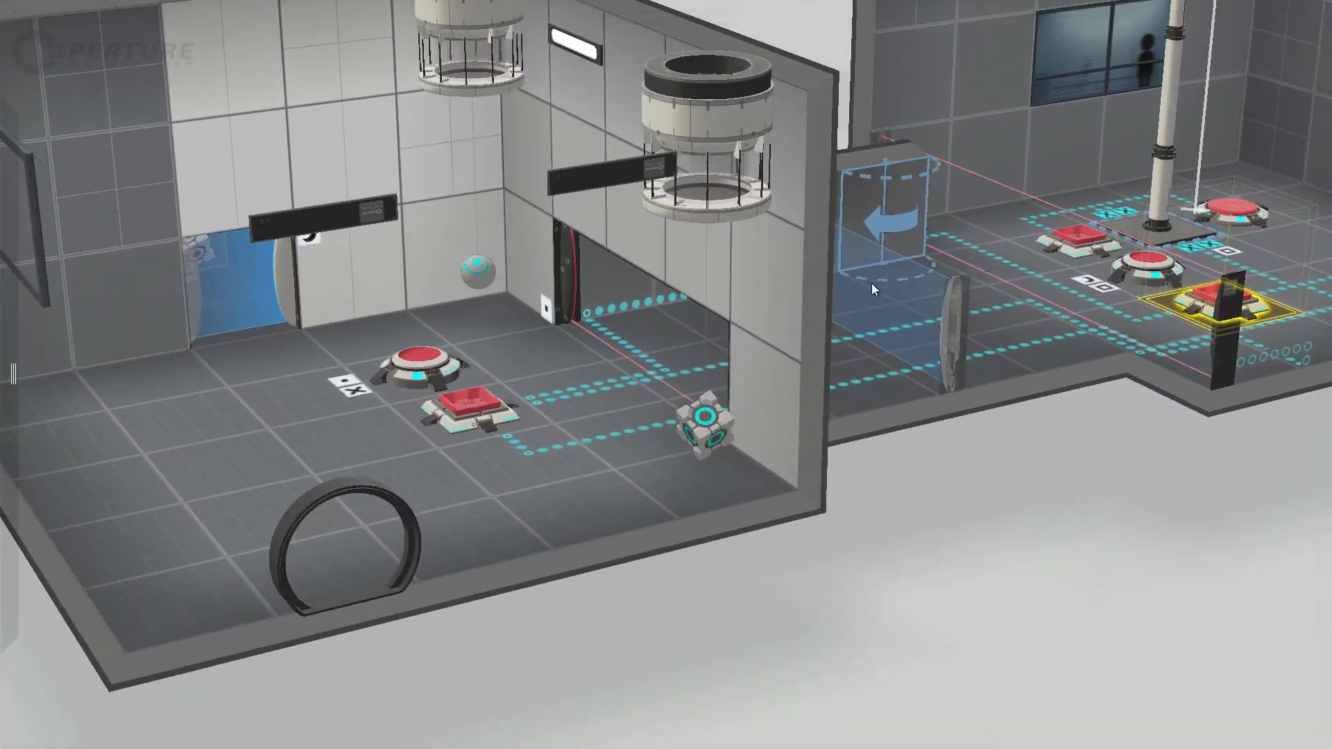
{"action": "left_click", "coordinate": [882, 201]}
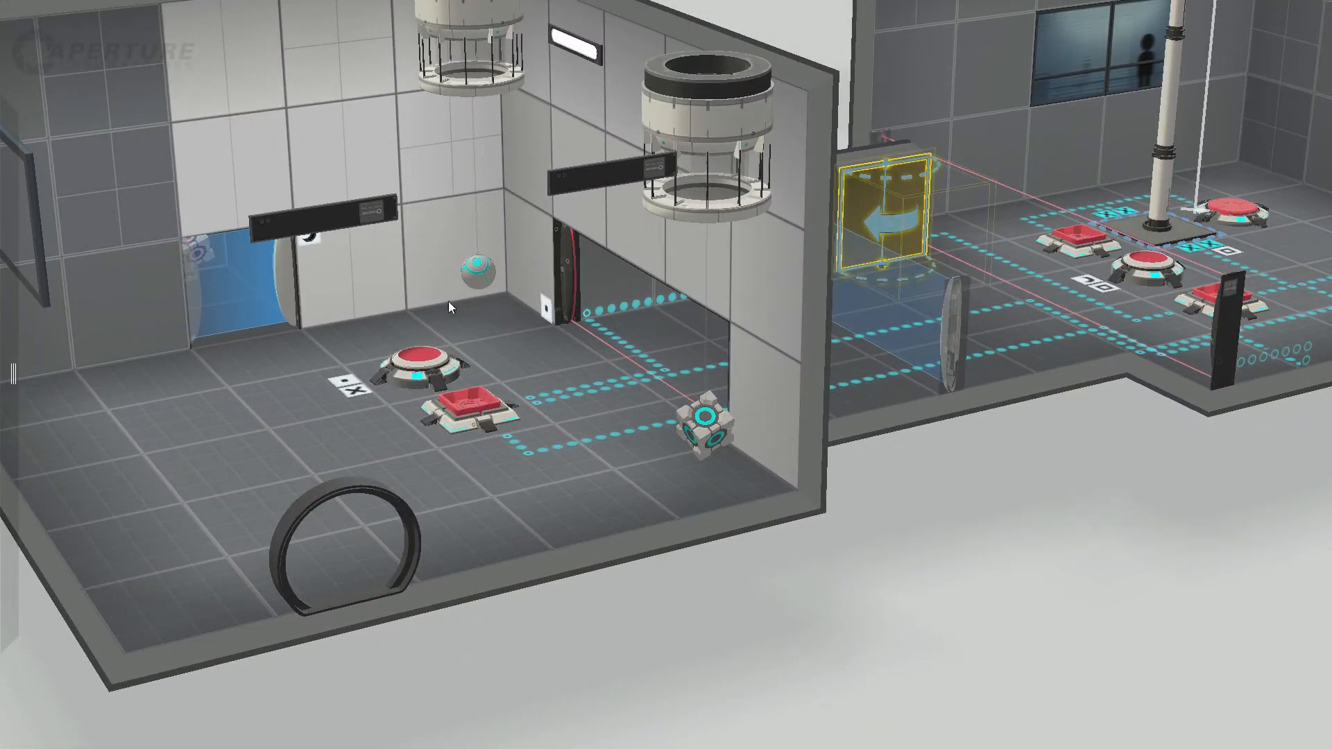
{"action": "left_click", "coordinate": [480, 272]}
{"action": "left_click", "coordinate": [415, 369]}
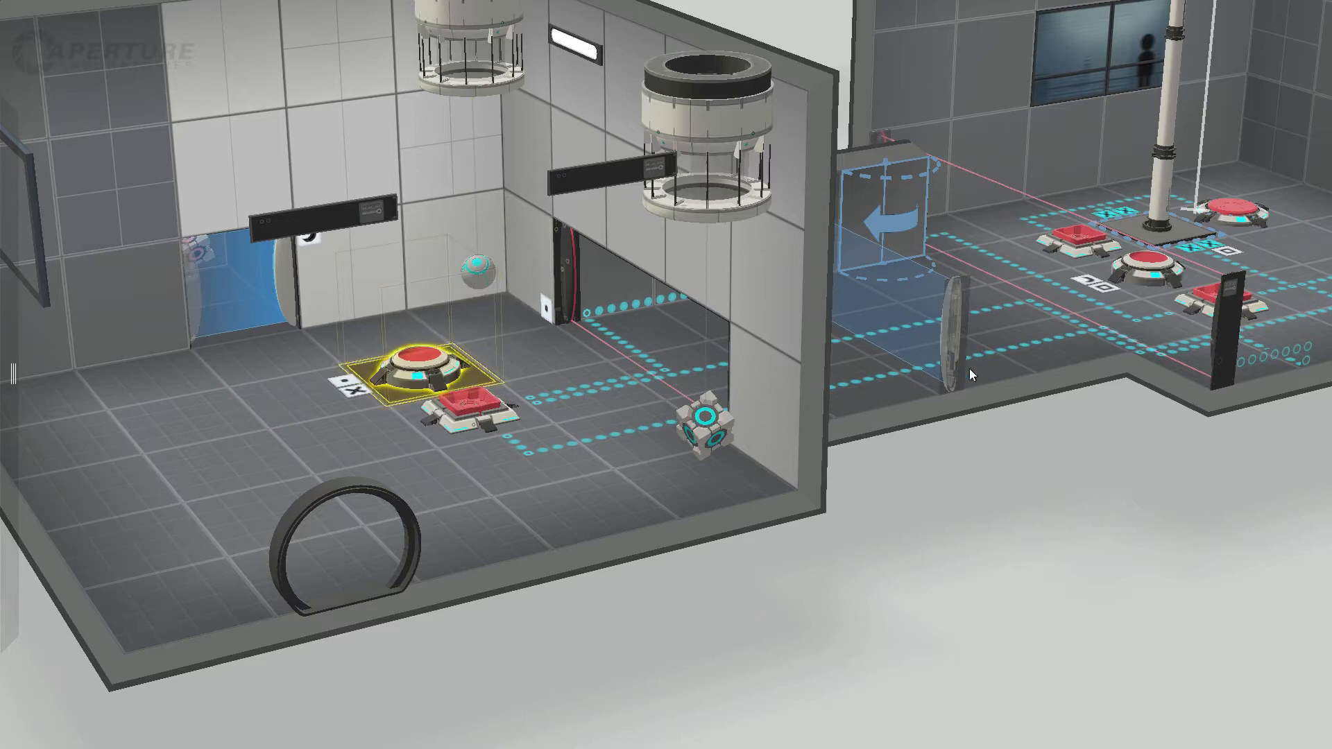
{"action": "middle_click_drag", "start_coordinate": [1006, 504], "coordinate": [848, 512]}
{"action": "right_click_drag", "start_coordinate": [848, 512], "coordinate": [1034, 515]}
Step: Inspect the corridor's blue fizzler and arrow panel, the white wall panel beside the dropper room's laser field, and the cube
{"action": "left_click", "coordinate": [788, 218]}
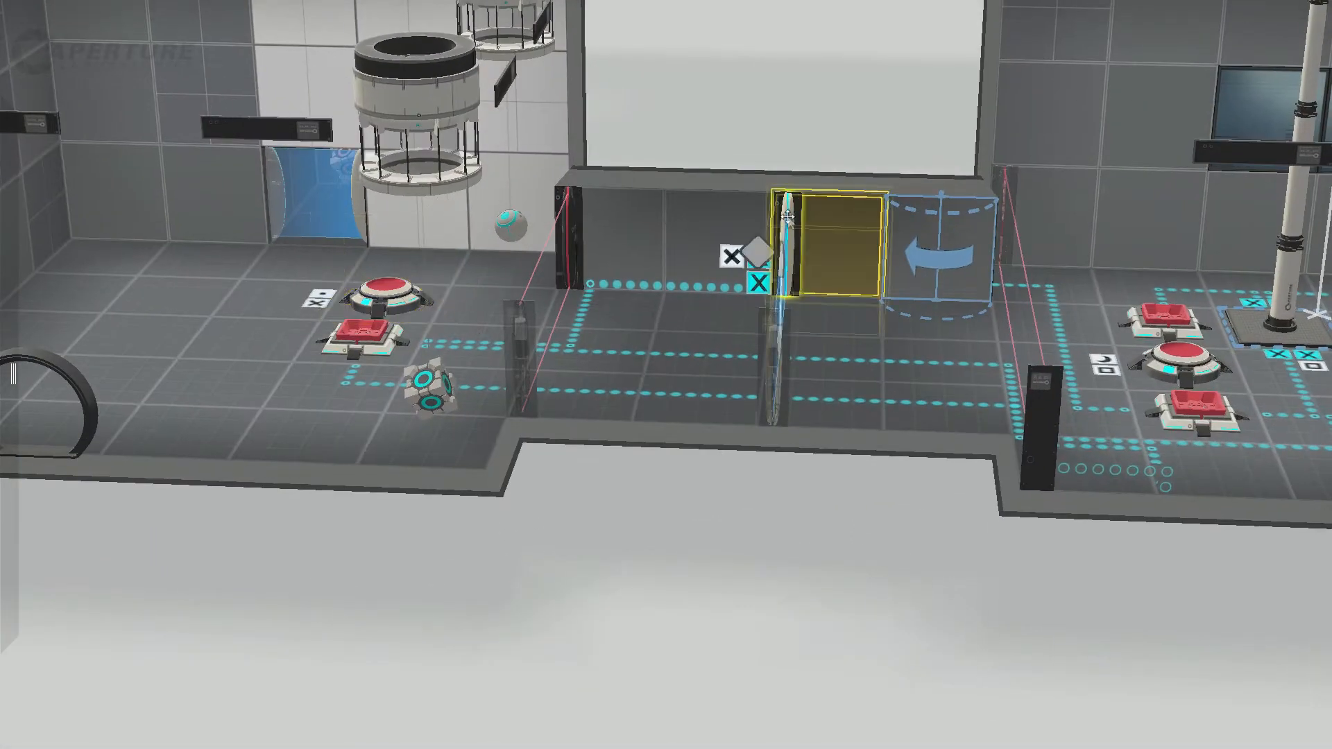
{"action": "middle_click_drag", "start_coordinate": [648, 537], "coordinate": [698, 546]}
{"action": "right_click_drag", "start_coordinate": [615, 543], "coordinate": [685, 518]}
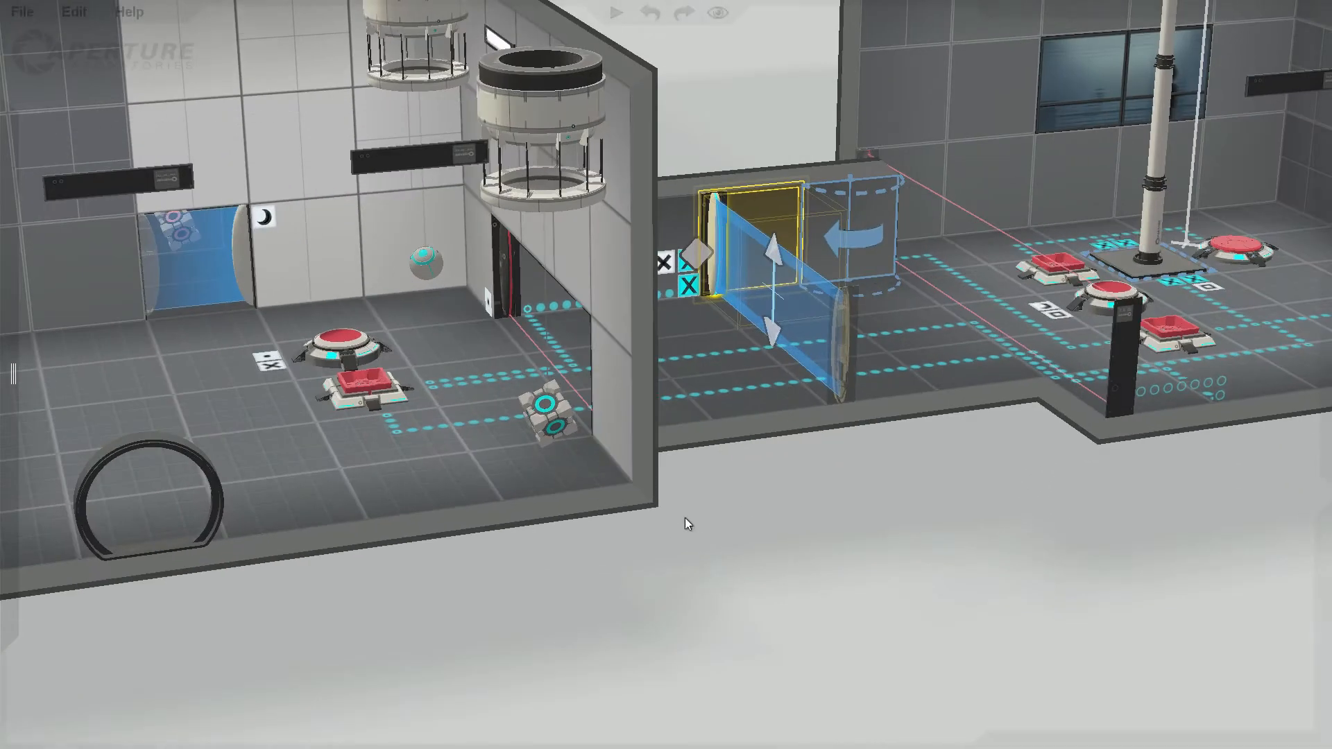
{"action": "left_click", "coordinate": [858, 236]}
{"action": "left_click", "coordinate": [477, 243]}
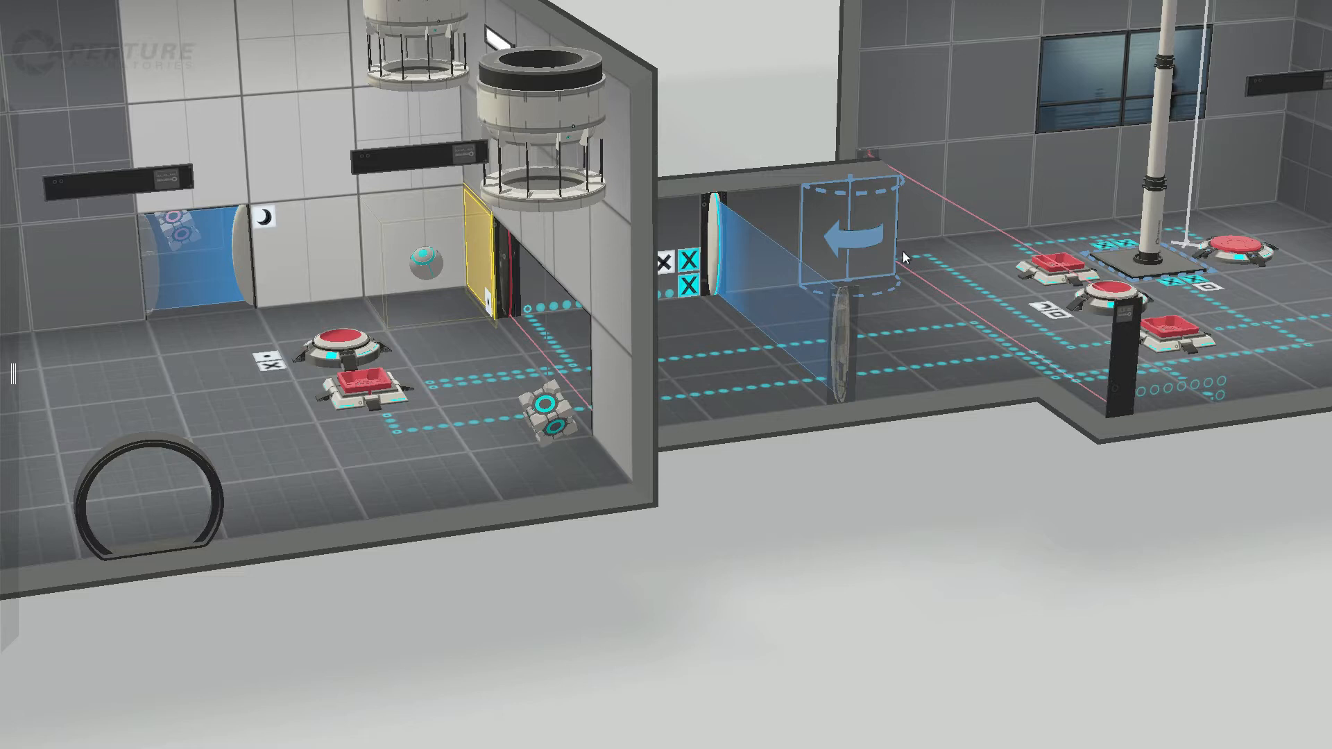
{"action": "left_click", "coordinate": [542, 410]}
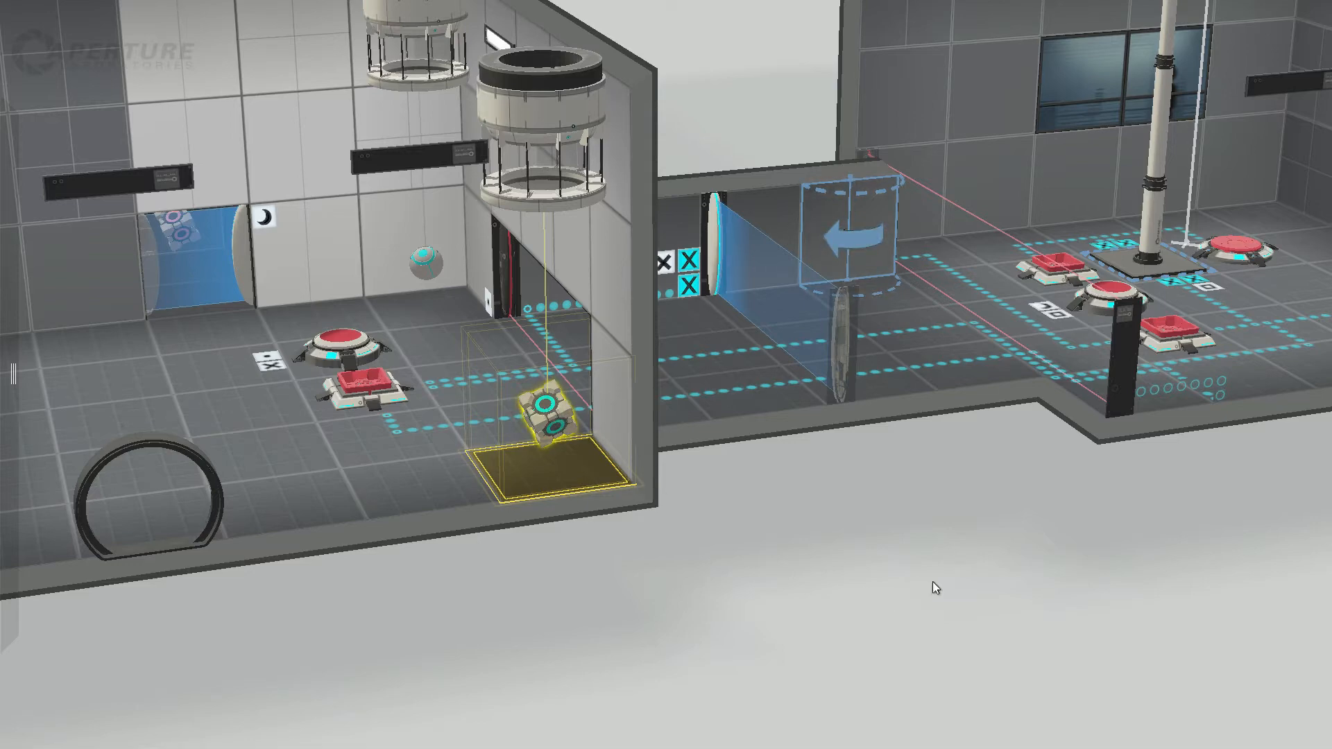
Step: Examine the laser field across the button room's entrance and both of its end panels from several angles
{"action": "middle_click_drag", "start_coordinate": [933, 581], "coordinate": [622, 574]}
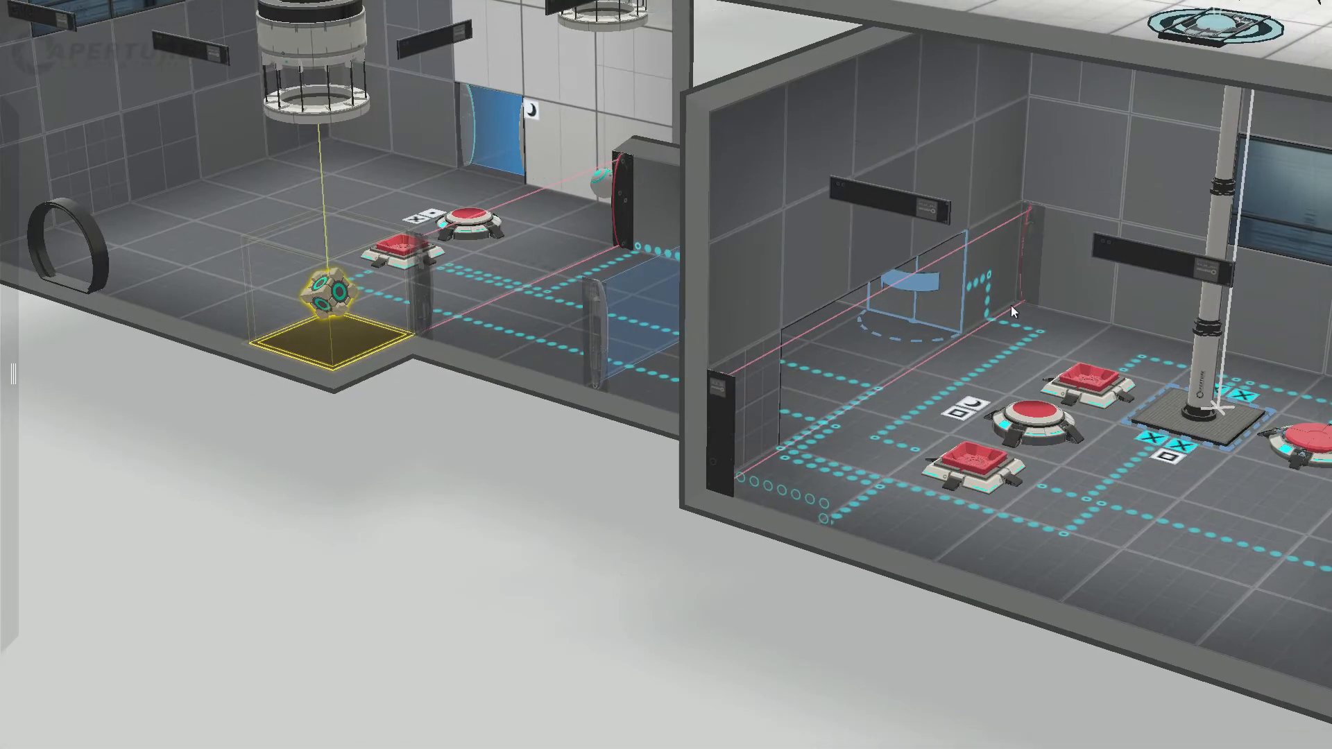
{"action": "left_click", "coordinate": [1027, 250]}
{"action": "middle_click_drag", "start_coordinate": [939, 434], "coordinate": [651, 469]}
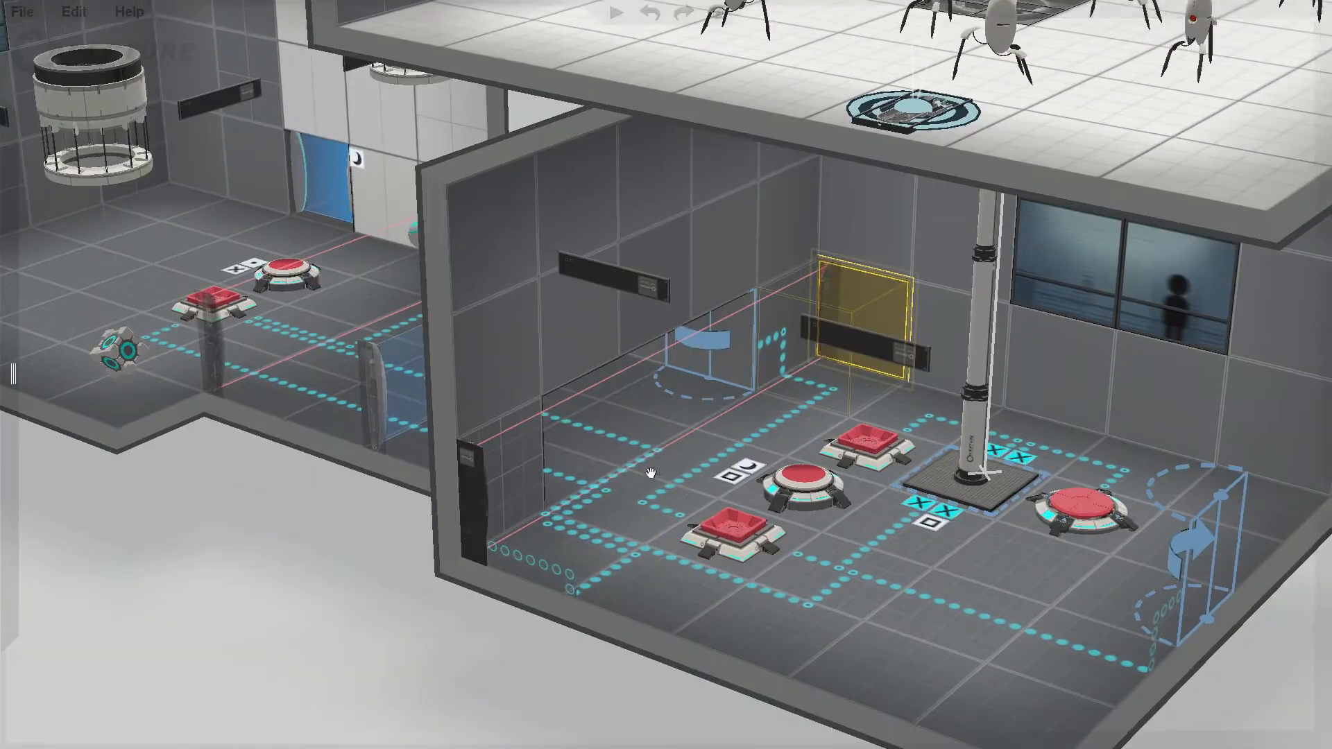
{"action": "scroll", "coordinate": [437, 667], "scroll_direction": "down", "scroll_amount": 3}
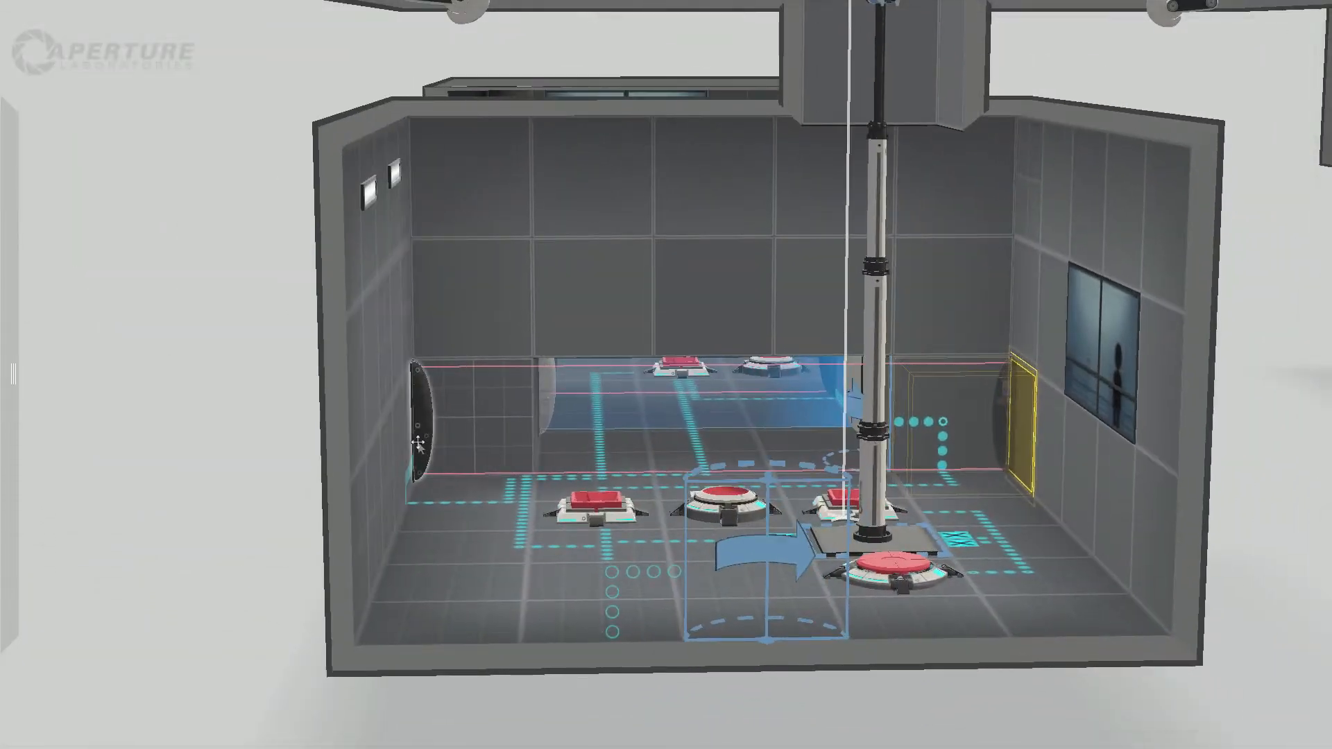
{"action": "left_click", "coordinate": [423, 434]}
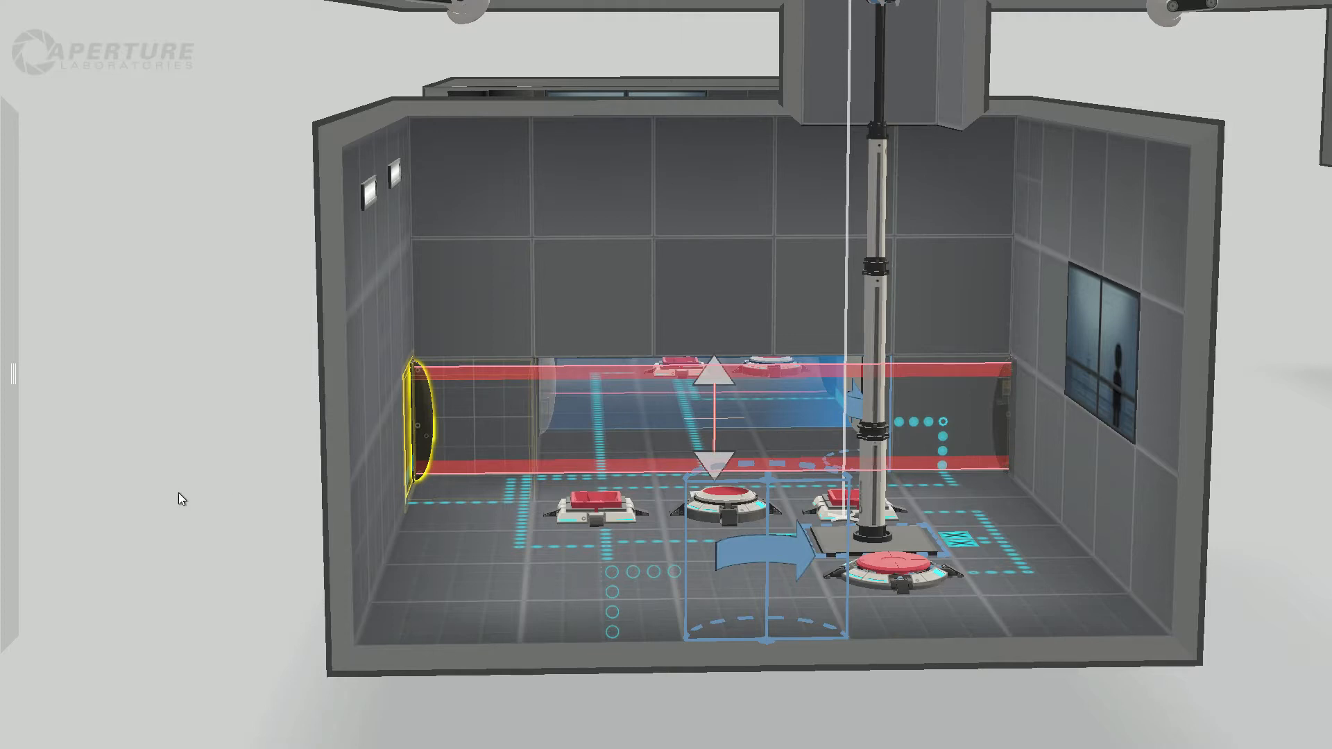
{"action": "scroll", "coordinate": [191, 471], "scroll_direction": "down", "scroll_amount": 3}
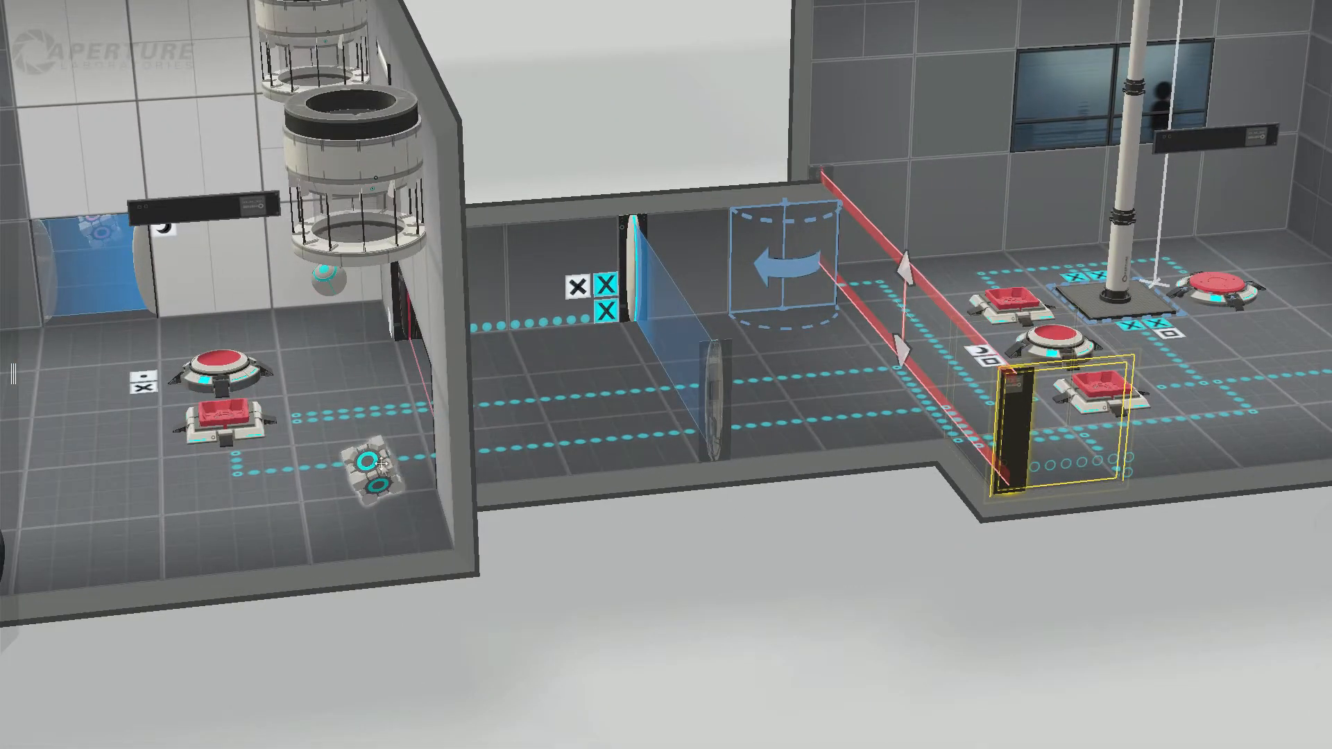
Step: Compare the dropper room's cube and sphere with the corridor's arrow panel
{"action": "left_click", "coordinate": [297, 264]}
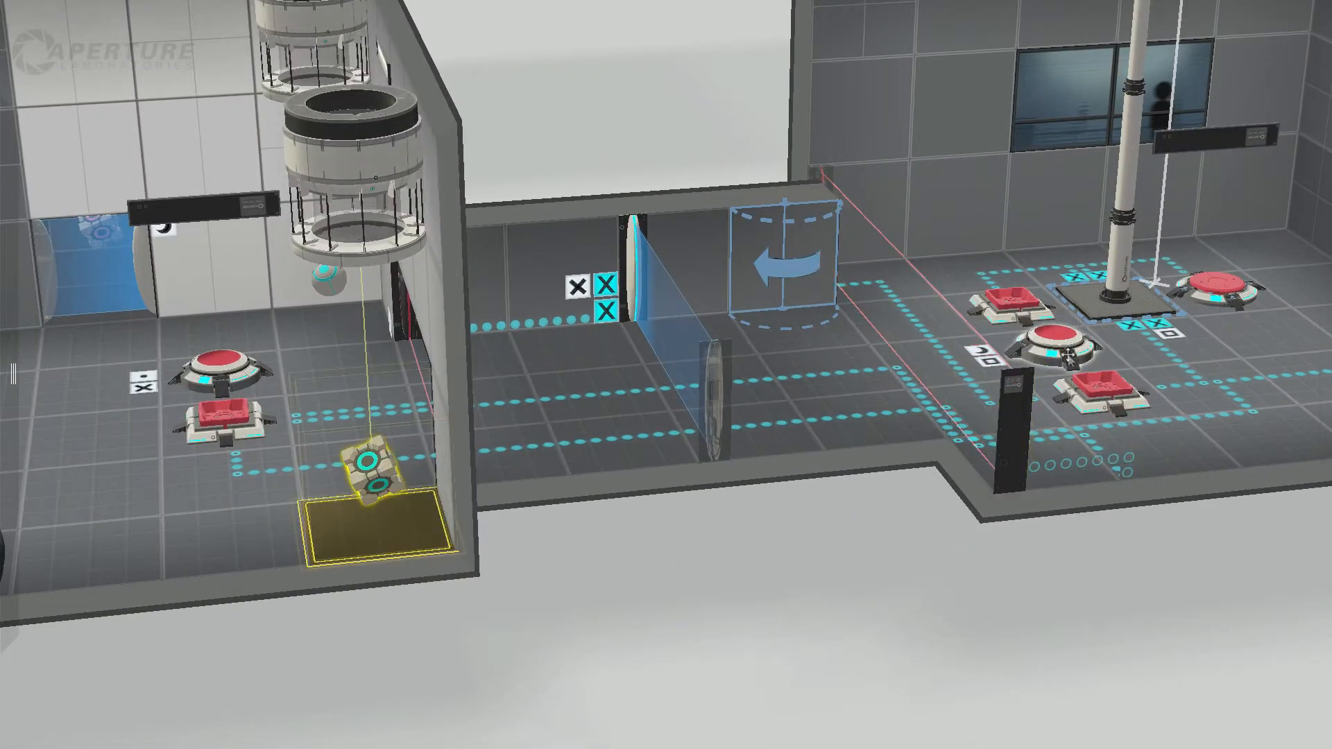
{"action": "left_click", "coordinate": [768, 286]}
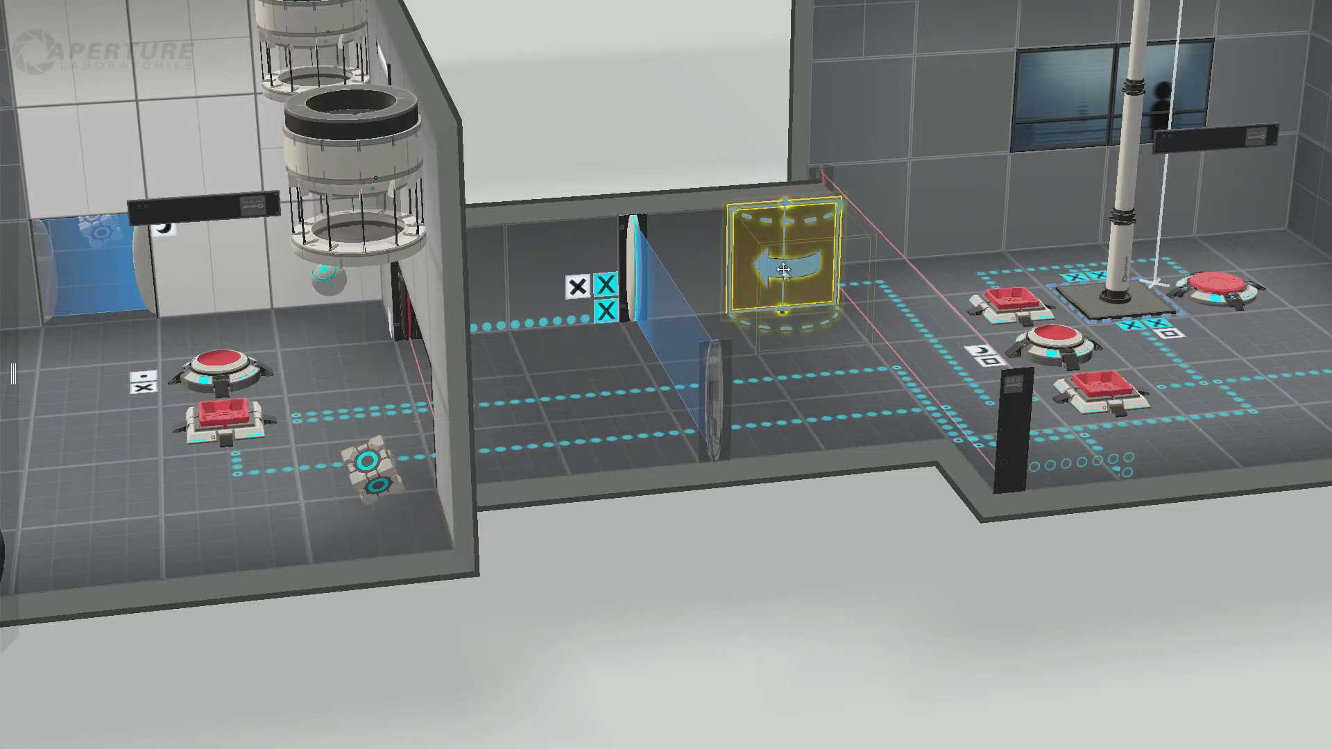
{"action": "left_click", "coordinate": [314, 281]}
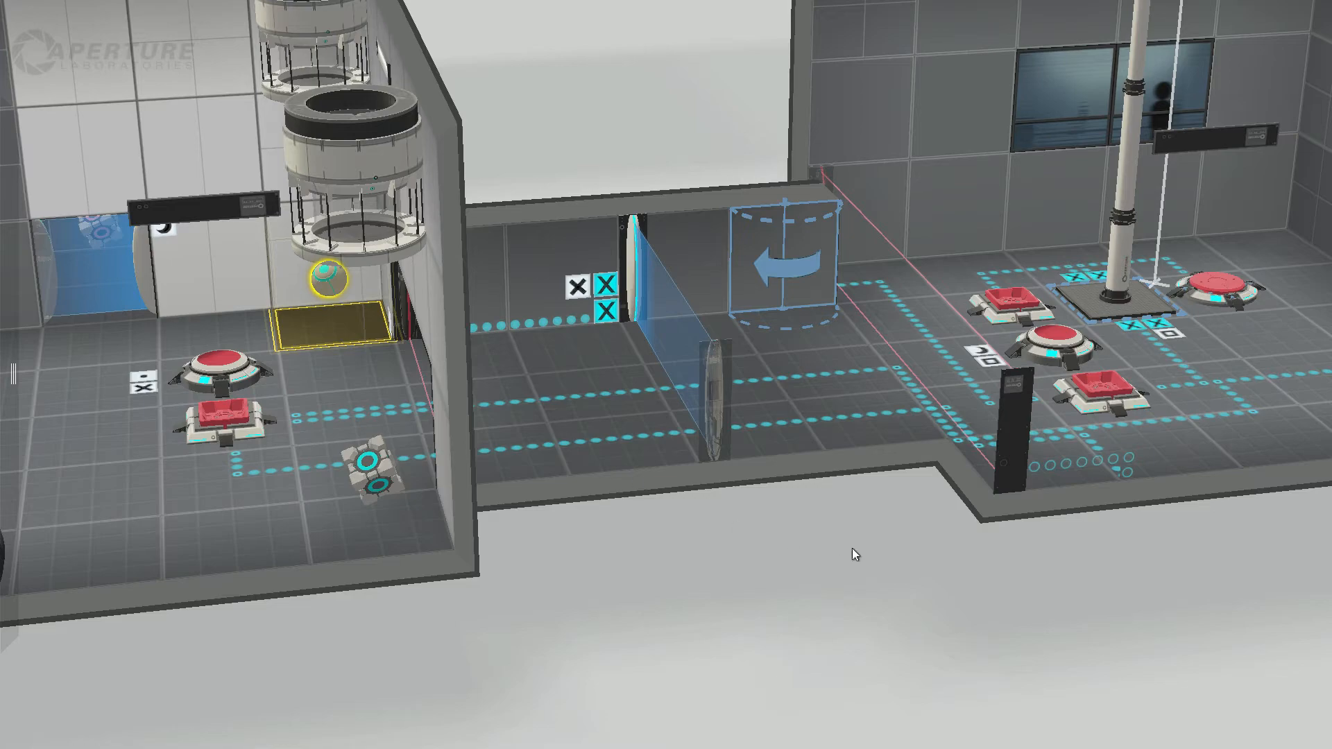
Step: Inspect the button room's round button beside the piston platform and the platform's travel range, from steep and low angles
{"action": "left_click_drag", "start_coordinate": [852, 548], "coordinate": [893, 540]}
{"action": "middle_click_drag", "start_coordinate": [1009, 540], "coordinate": [740, 565]}
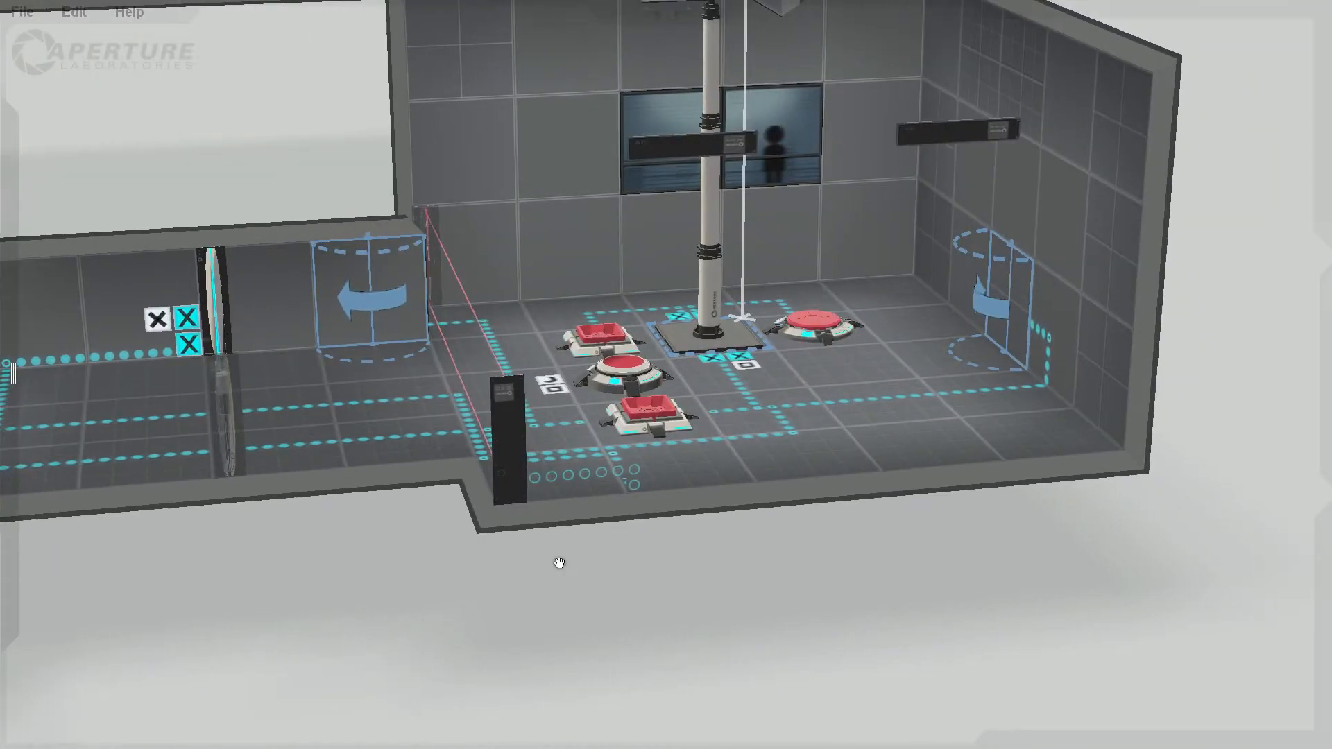
{"action": "scroll", "coordinate": [556, 559], "scroll_direction": "up", "scroll_amount": 3}
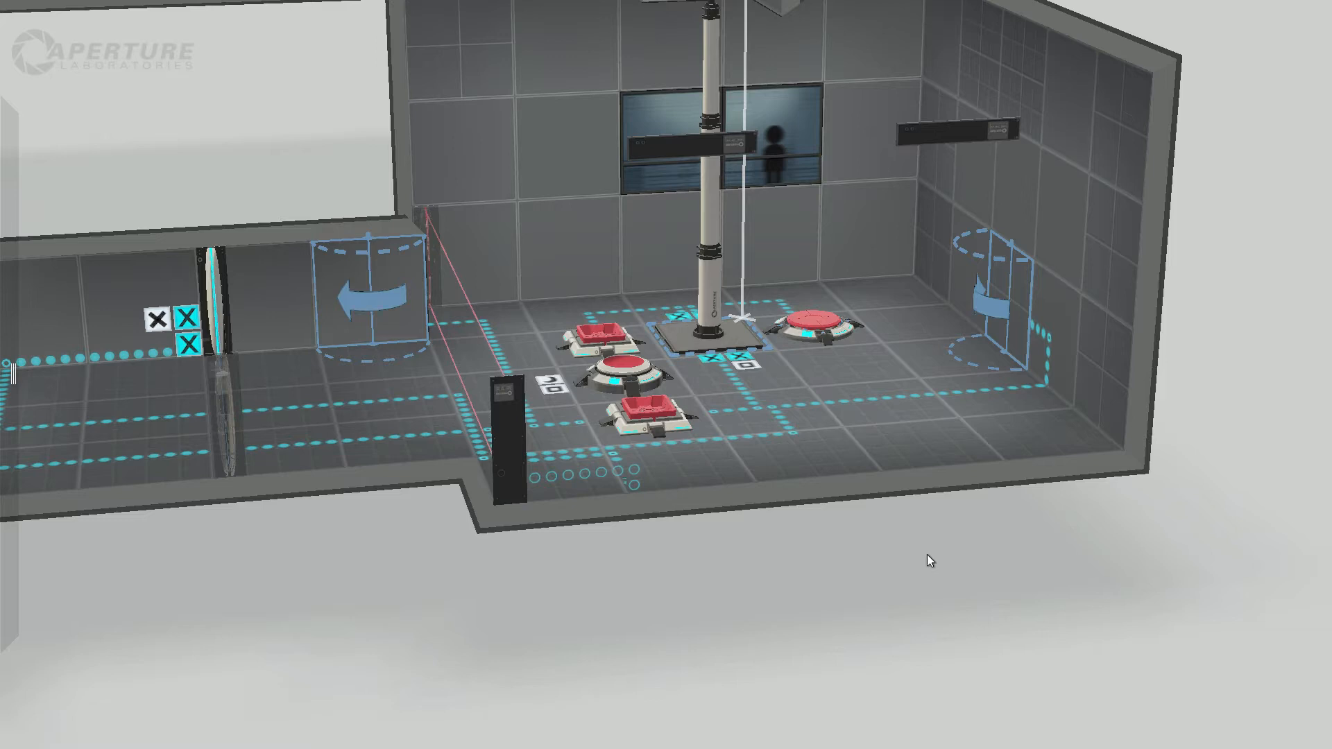
{"action": "left_click_drag", "start_coordinate": [773, 570], "coordinate": [816, 622]}
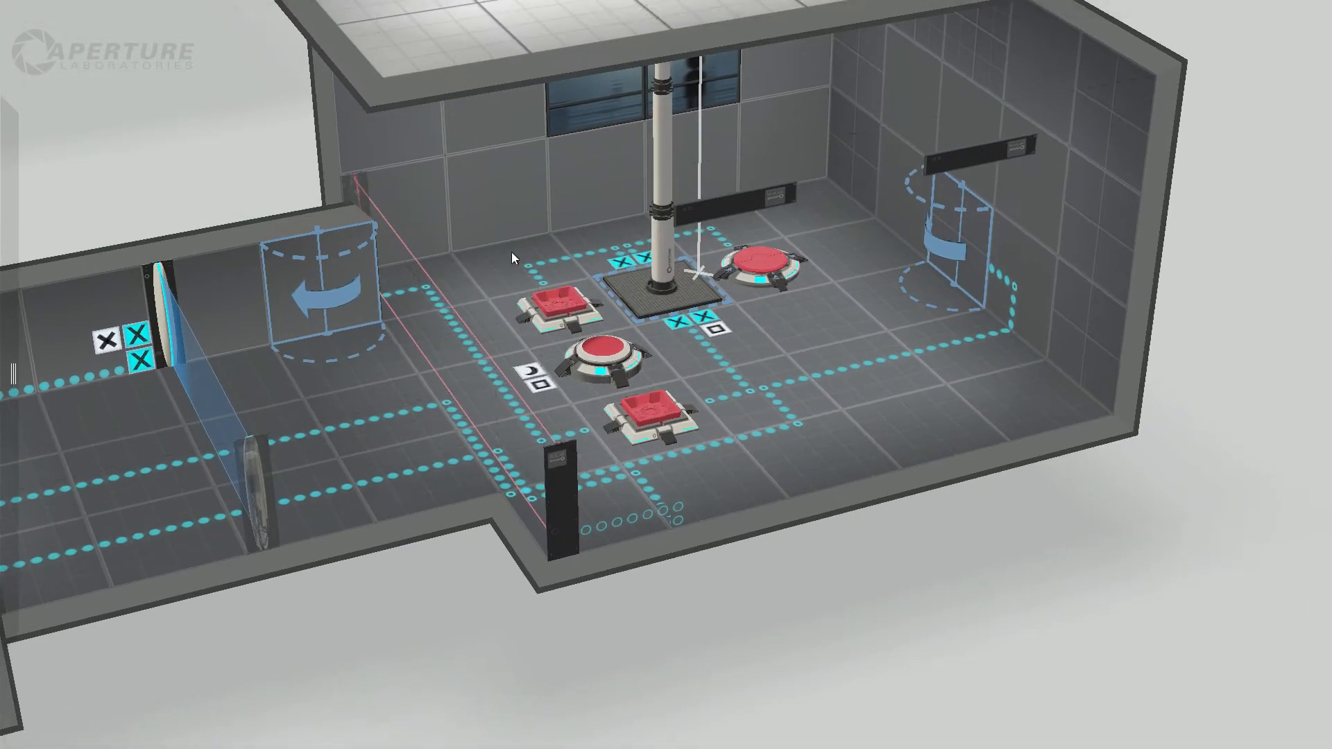
{"action": "left_click", "coordinate": [760, 267]}
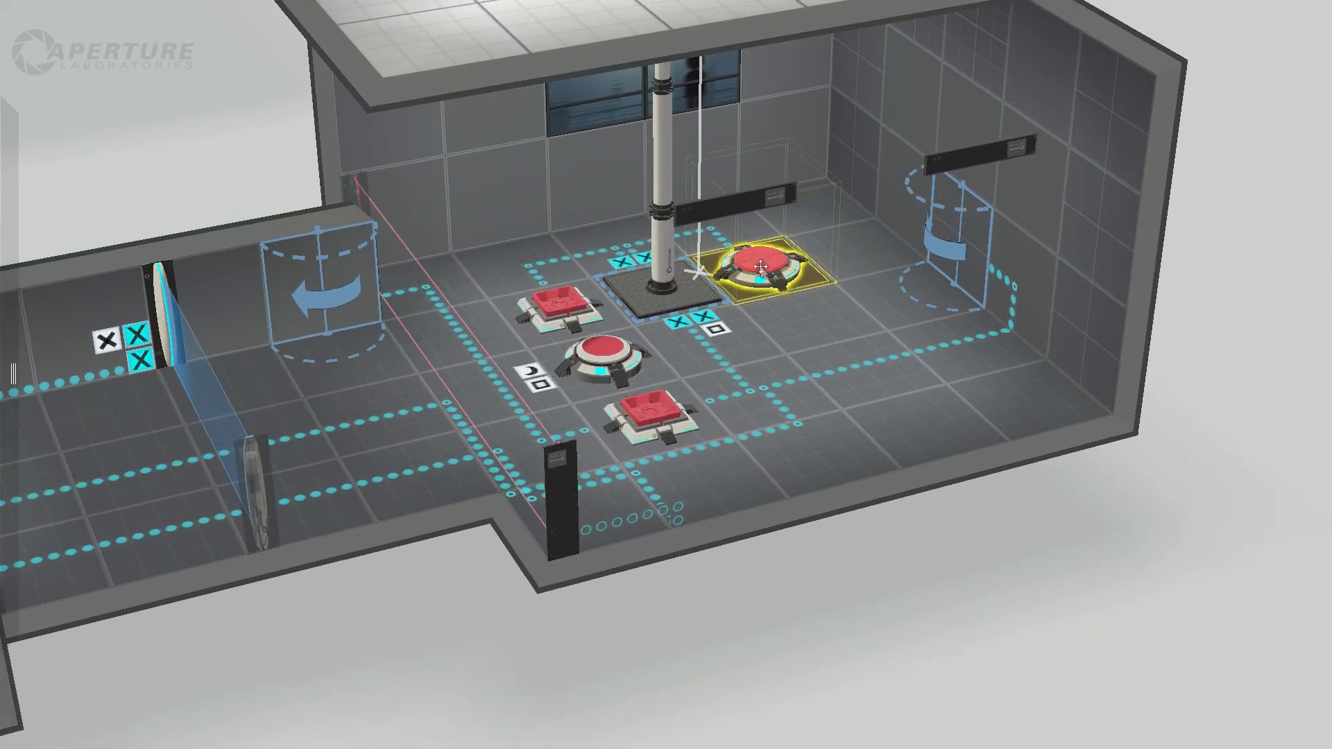
{"action": "left_click", "coordinate": [673, 295]}
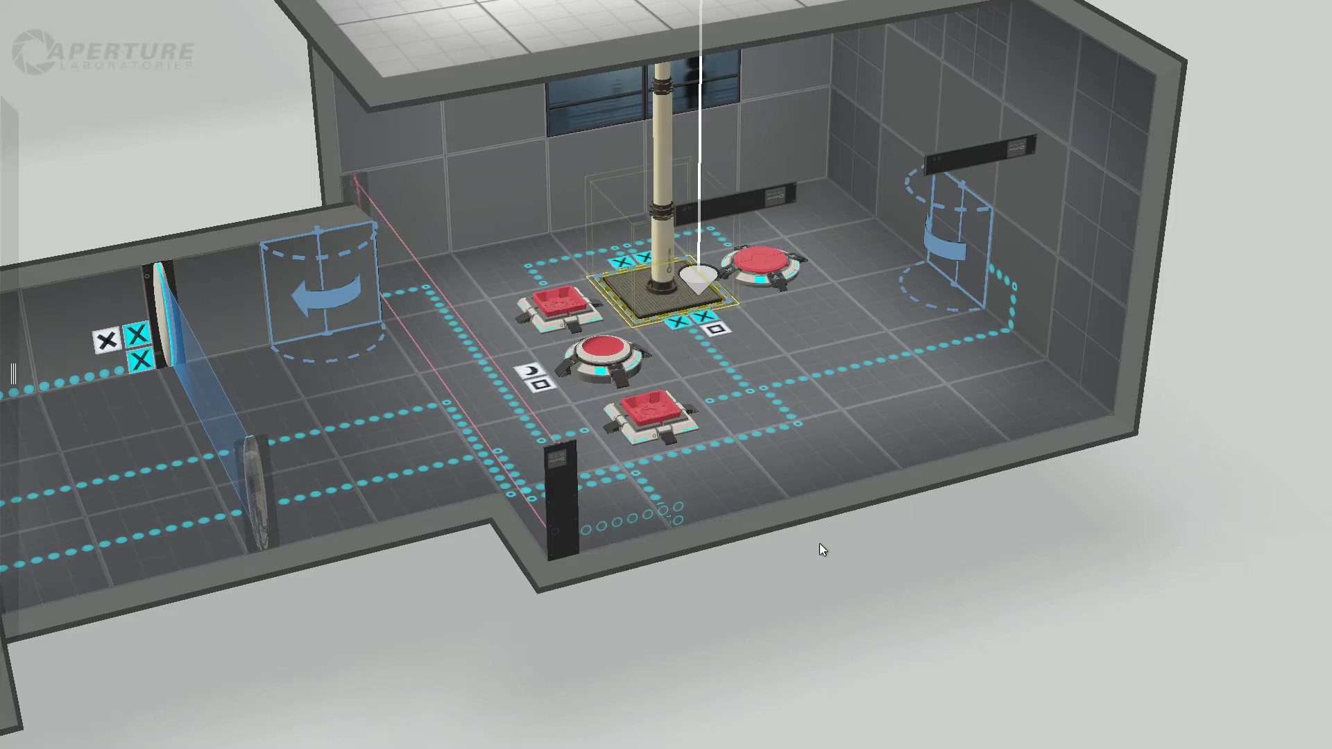
{"action": "right_click_drag", "start_coordinate": [876, 581], "coordinate": [839, 606]}
{"action": "middle_click_drag", "start_coordinate": [839, 607], "coordinate": [704, 504]}
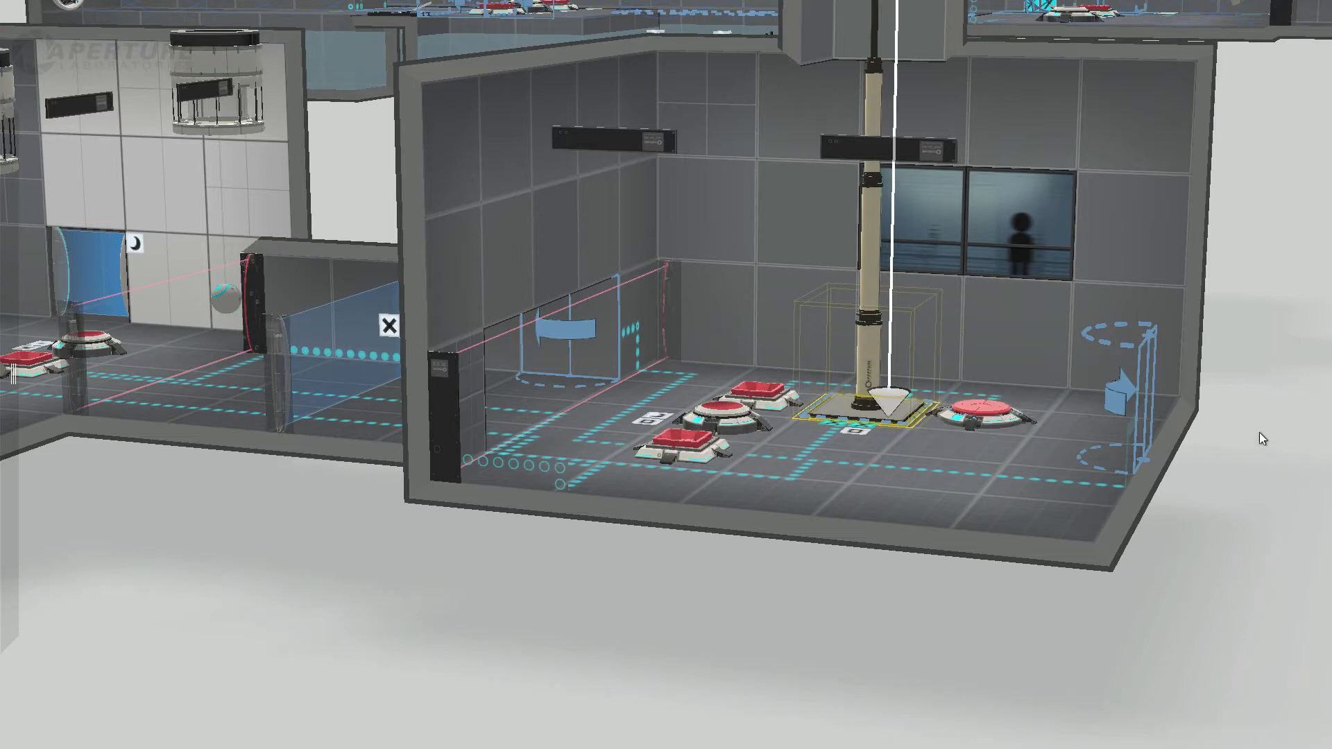
Step: Survey the turret room above the button room, with its turrets, aerial faith plates and central platform, from several angles
{"action": "middle_click_drag", "start_coordinate": [1240, 460], "coordinate": [942, 718]}
{"action": "middle_click_drag", "start_coordinate": [914, 232], "coordinate": [866, 415]}
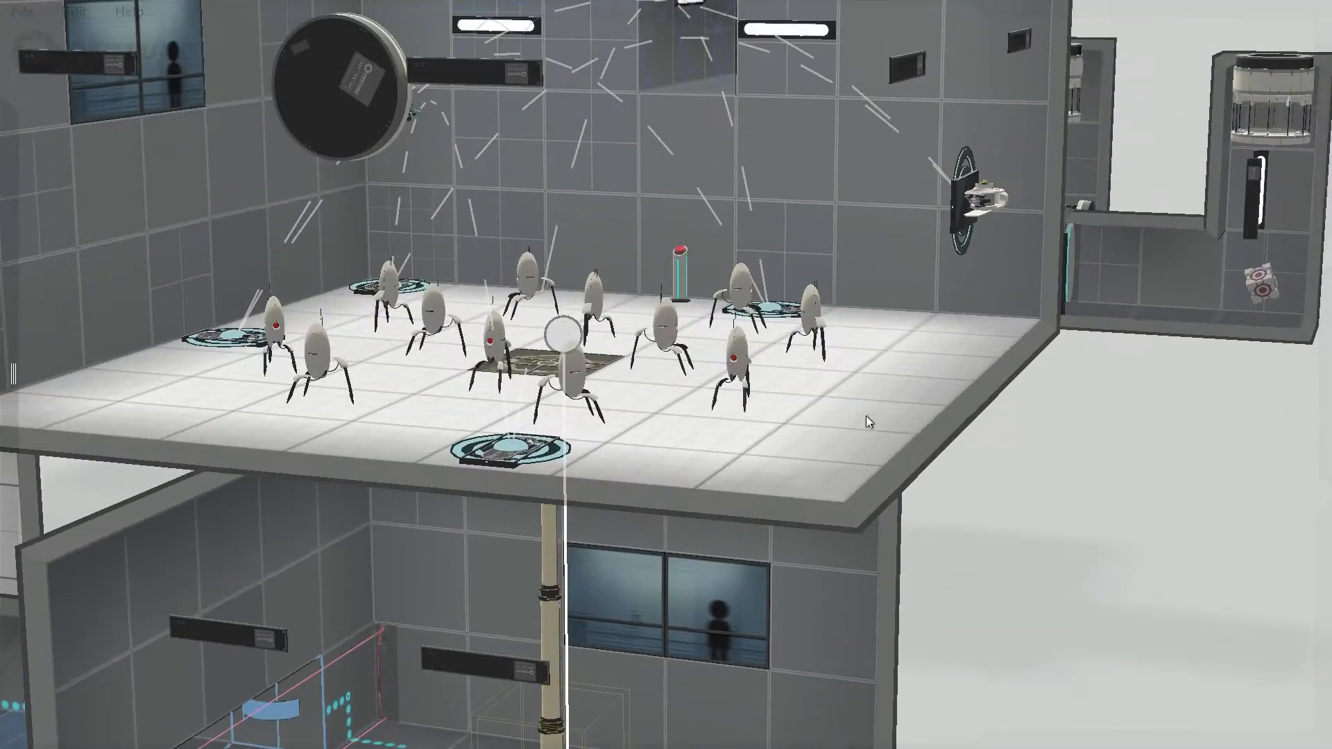
{"action": "middle_click_drag", "start_coordinate": [760, 423], "coordinate": [738, 571]}
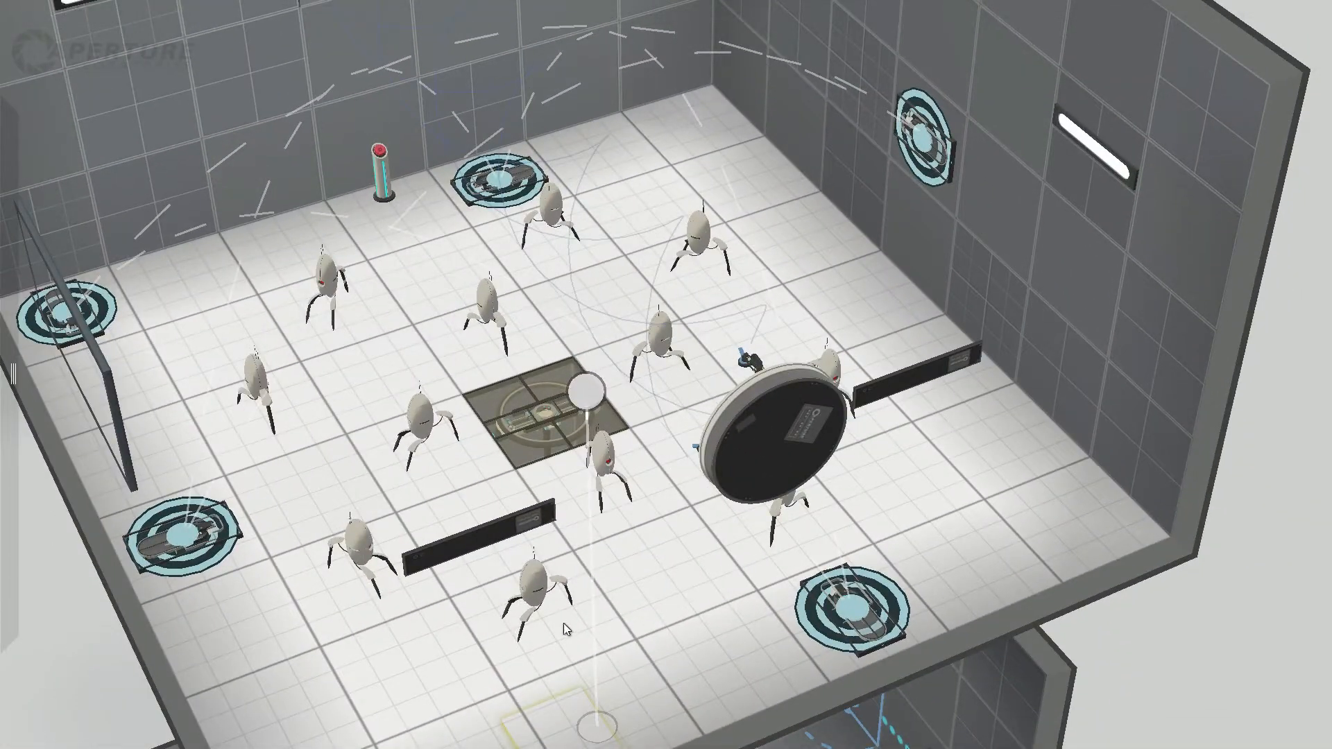
{"action": "middle_click_drag", "start_coordinate": [513, 655], "coordinate": [172, 582]}
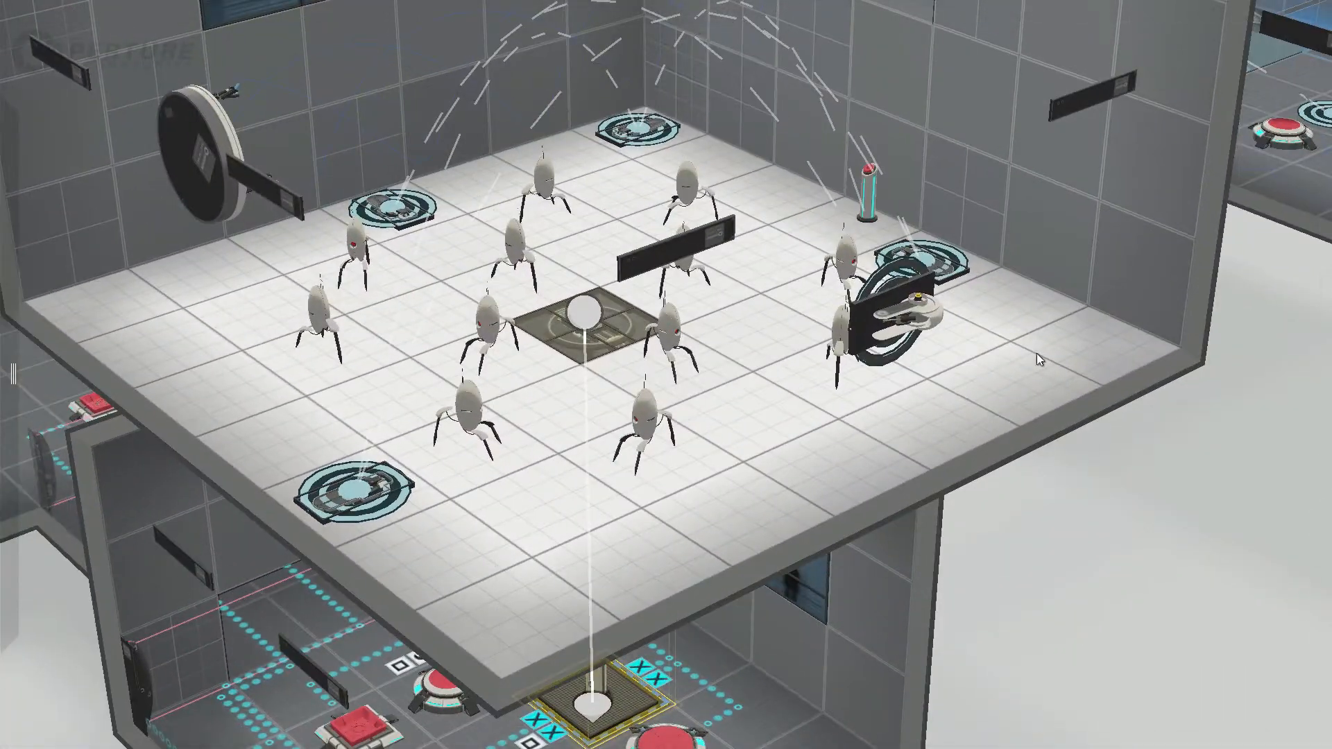
{"action": "middle_click_drag", "start_coordinate": [1036, 352], "coordinate": [1225, 486]}
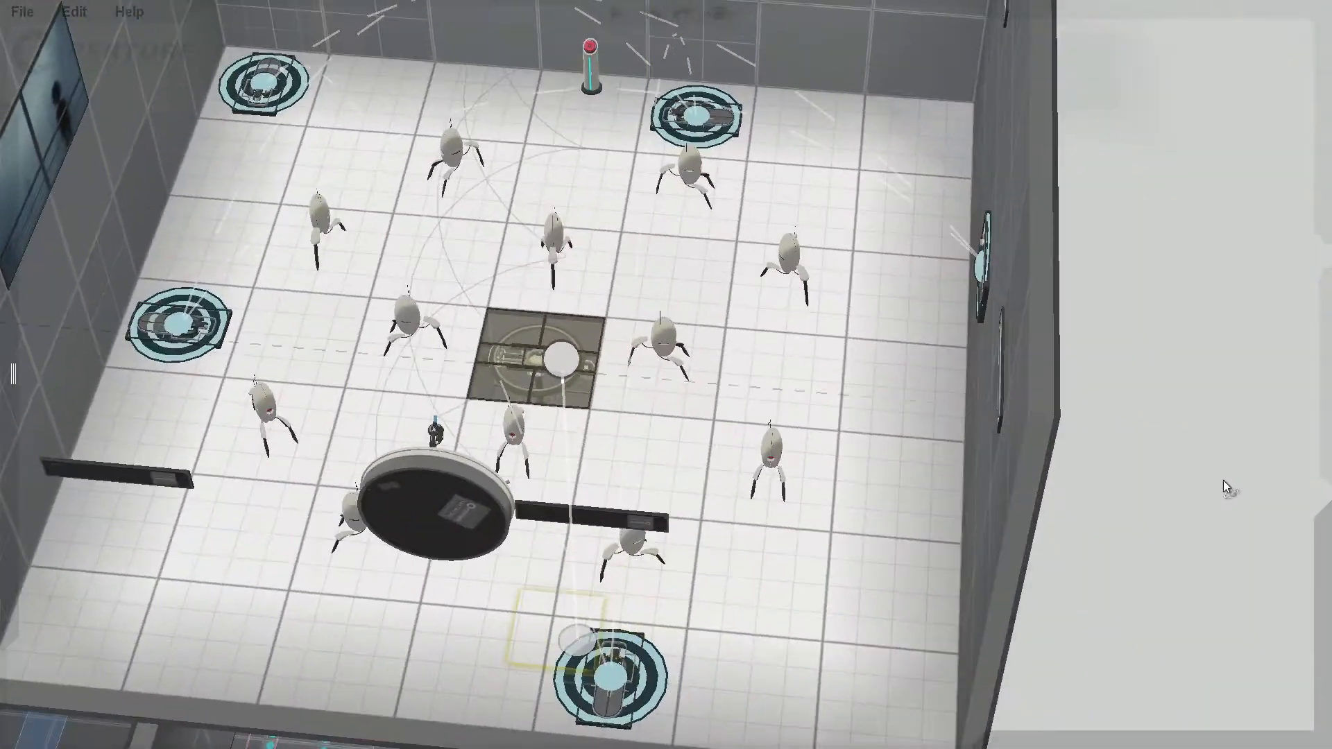
{"action": "middle_click_drag", "start_coordinate": [575, 585], "coordinate": [915, 480]}
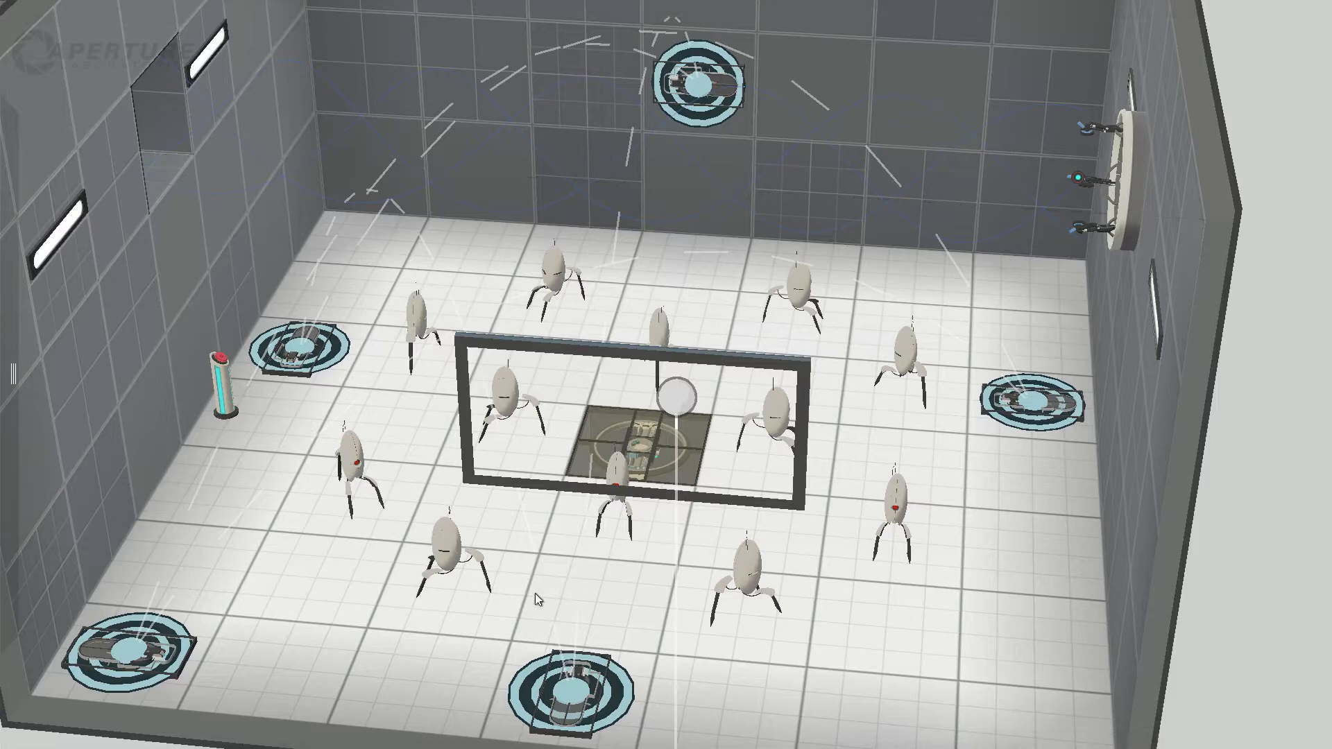
{"action": "middle_click_drag", "start_coordinate": [535, 594], "coordinate": [683, 452]}
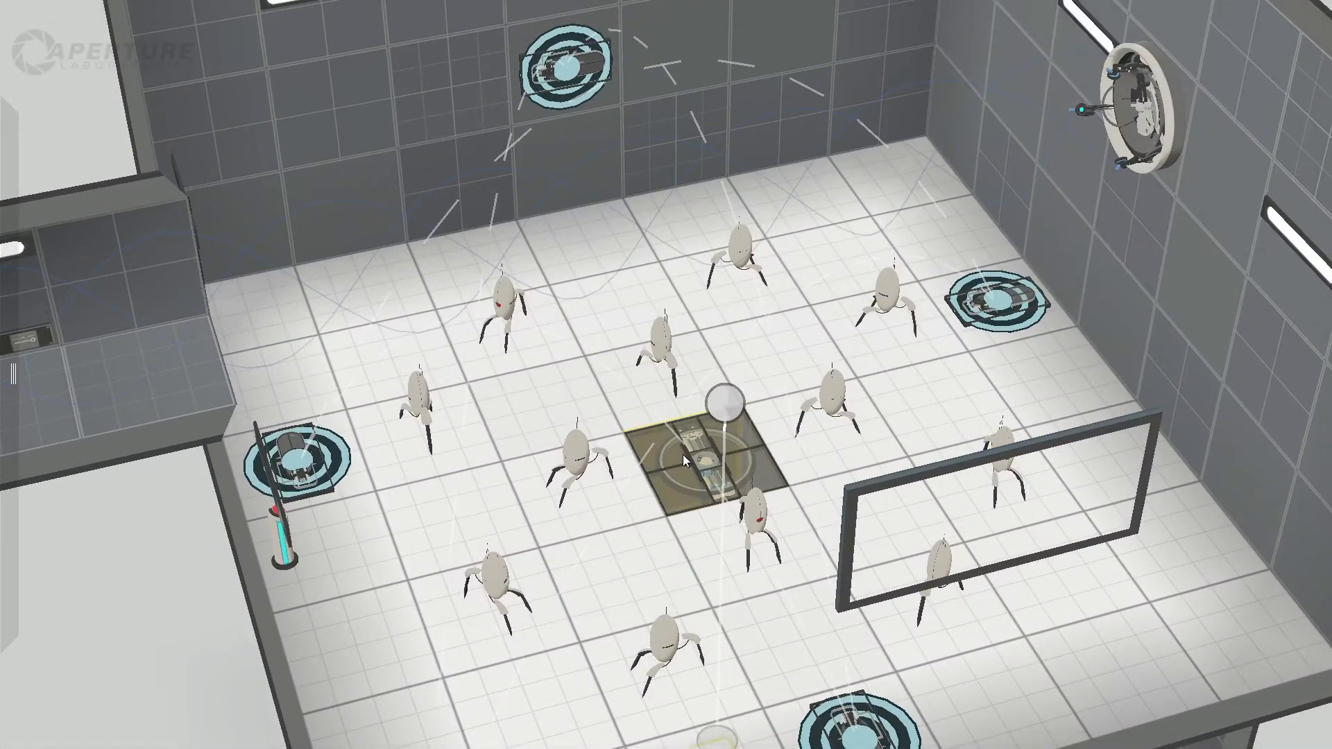
Step: Check the fields of view of the turrets around the central platform and of the outer turrets near them
{"action": "left_click", "coordinate": [573, 456]}
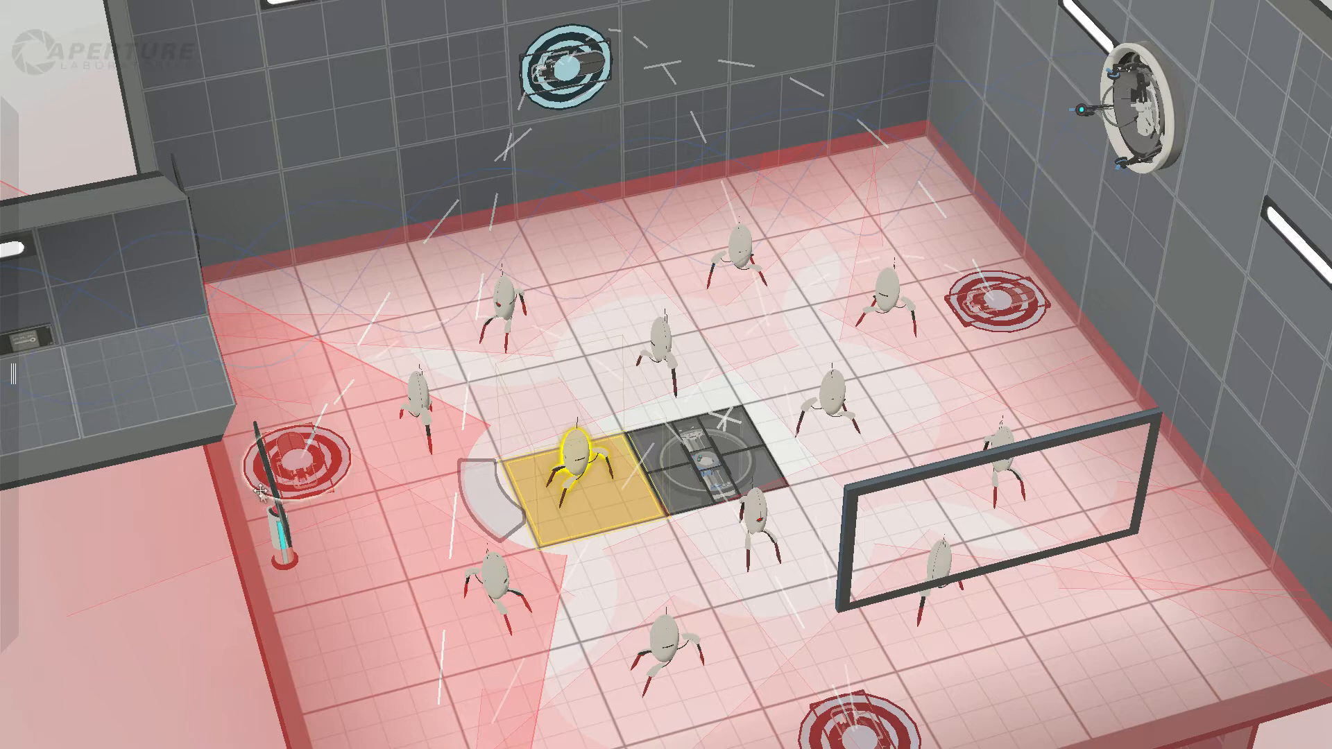
{"action": "left_click", "coordinate": [676, 358]}
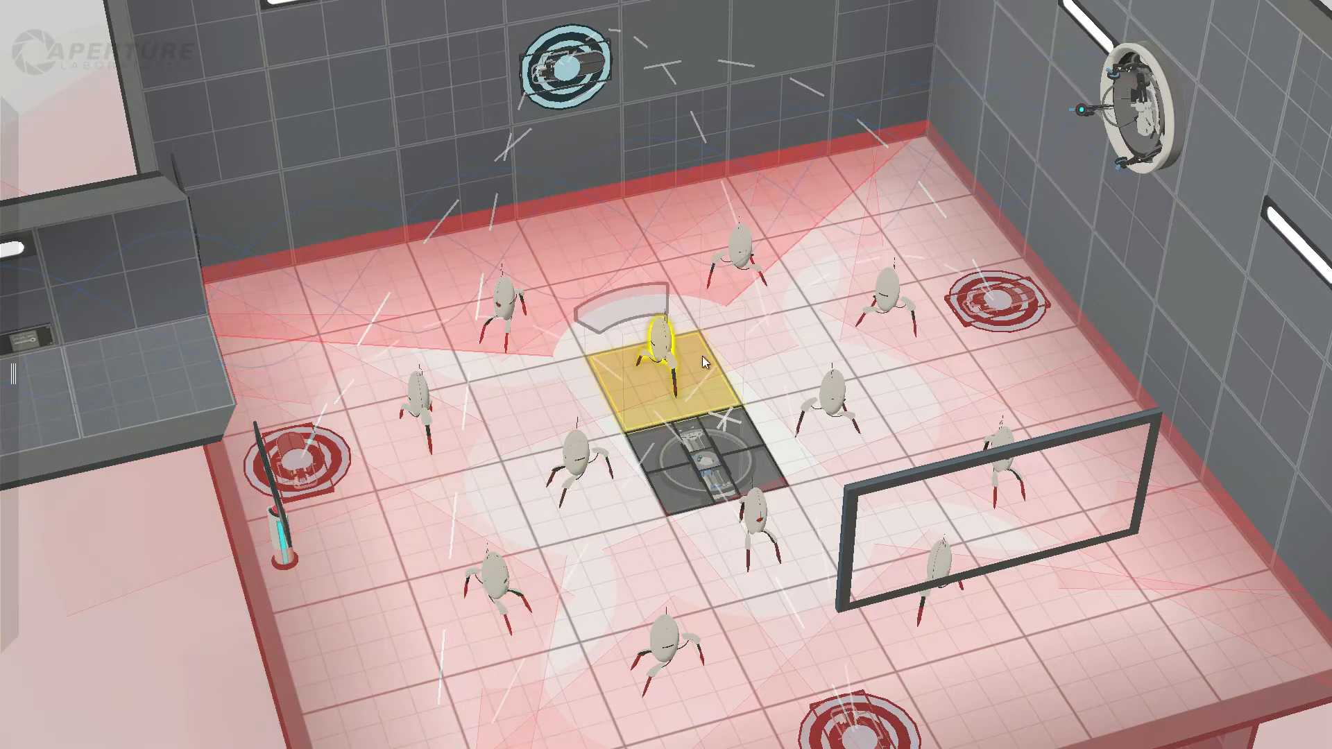
{"action": "left_click", "coordinate": [814, 399]}
{"action": "left_click", "coordinate": [756, 524]}
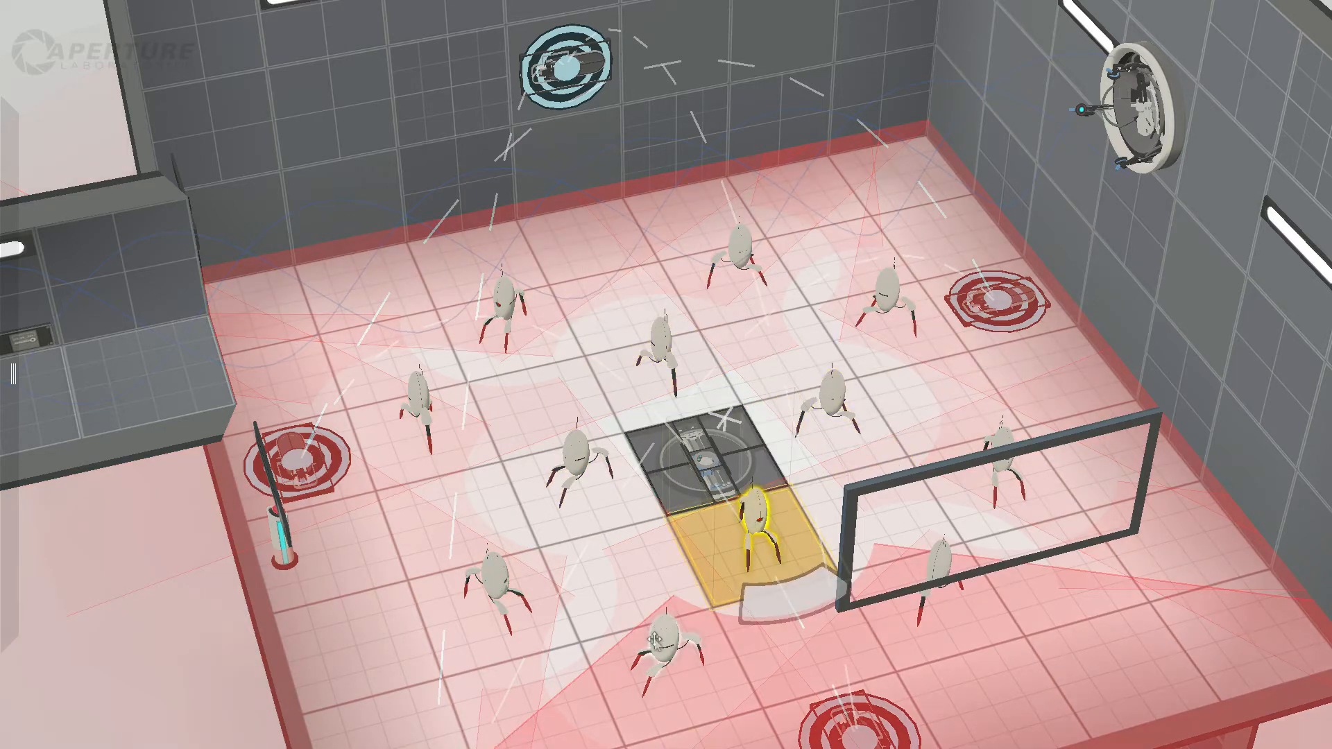
{"action": "left_click", "coordinate": [655, 639]}
{"action": "left_click", "coordinate": [519, 602]}
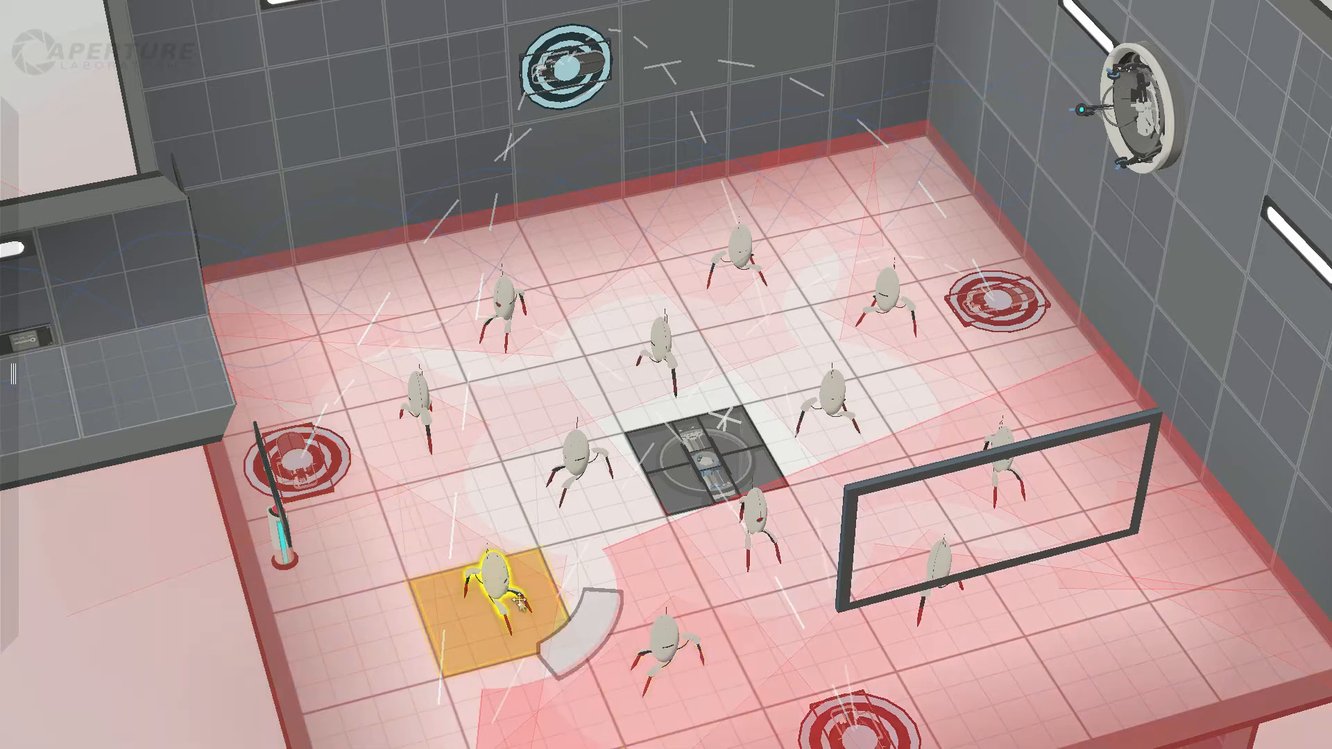
{"action": "left_click", "coordinate": [943, 573]}
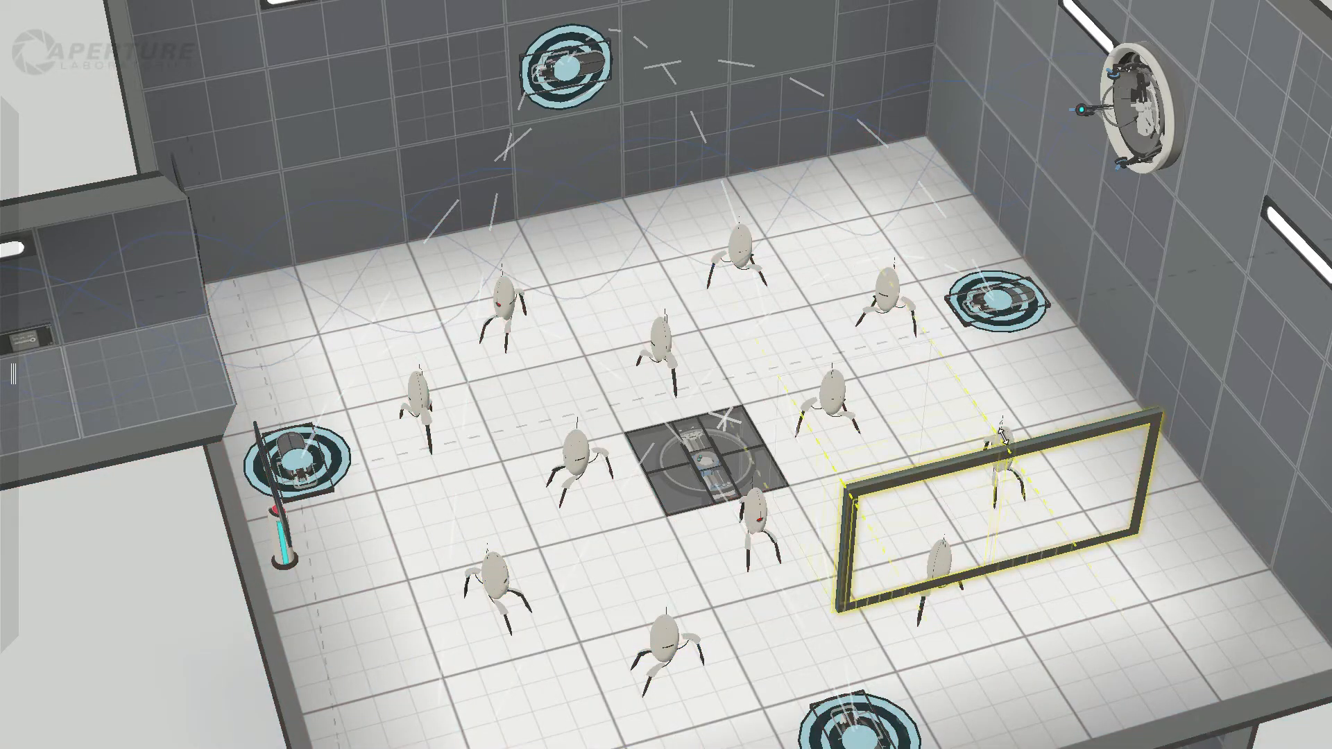
Step: Examine the platform's upper position in the turret room and an adjacent turret's field of view from high and low angles
{"action": "right_click_drag", "start_coordinate": [1141, 357], "coordinate": [619, 485]}
{"action": "left_click", "coordinate": [529, 371]}
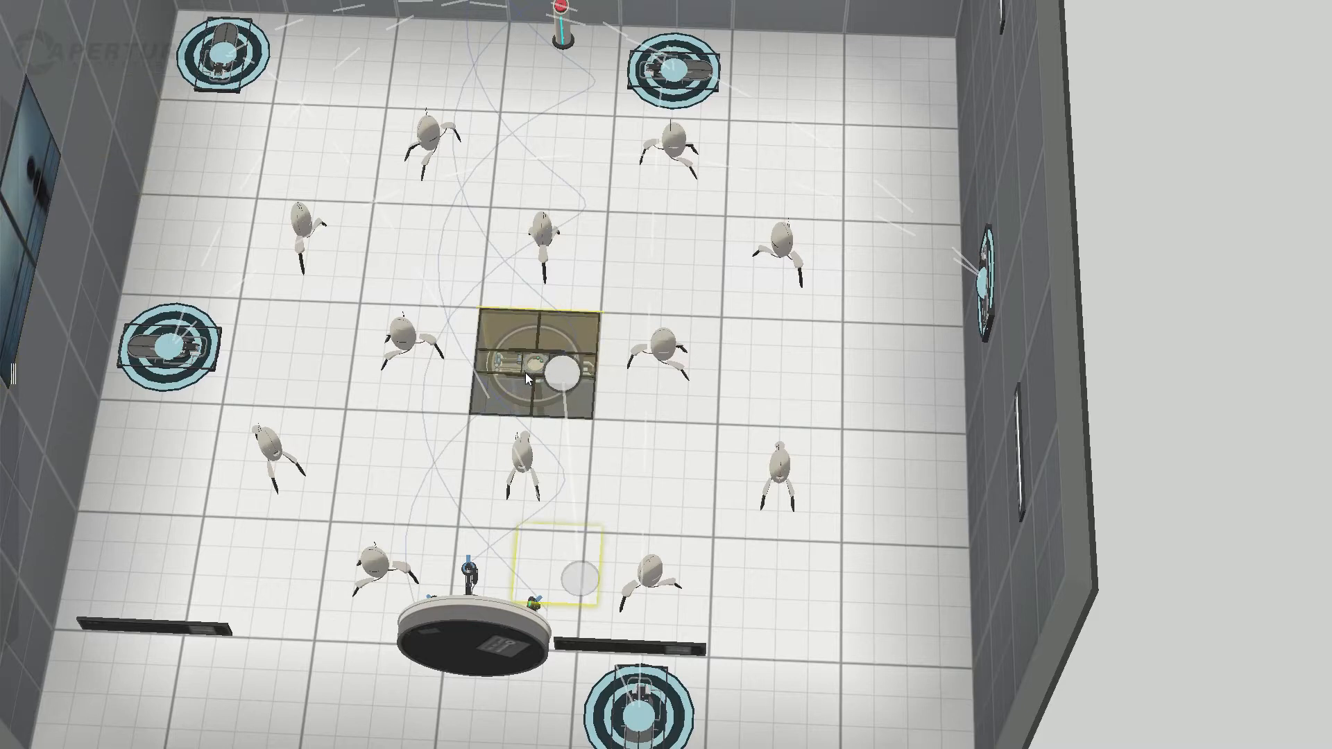
{"action": "right_click_drag", "start_coordinate": [1064, 609], "coordinate": [673, 234]}
{"action": "left_click", "coordinate": [674, 226]}
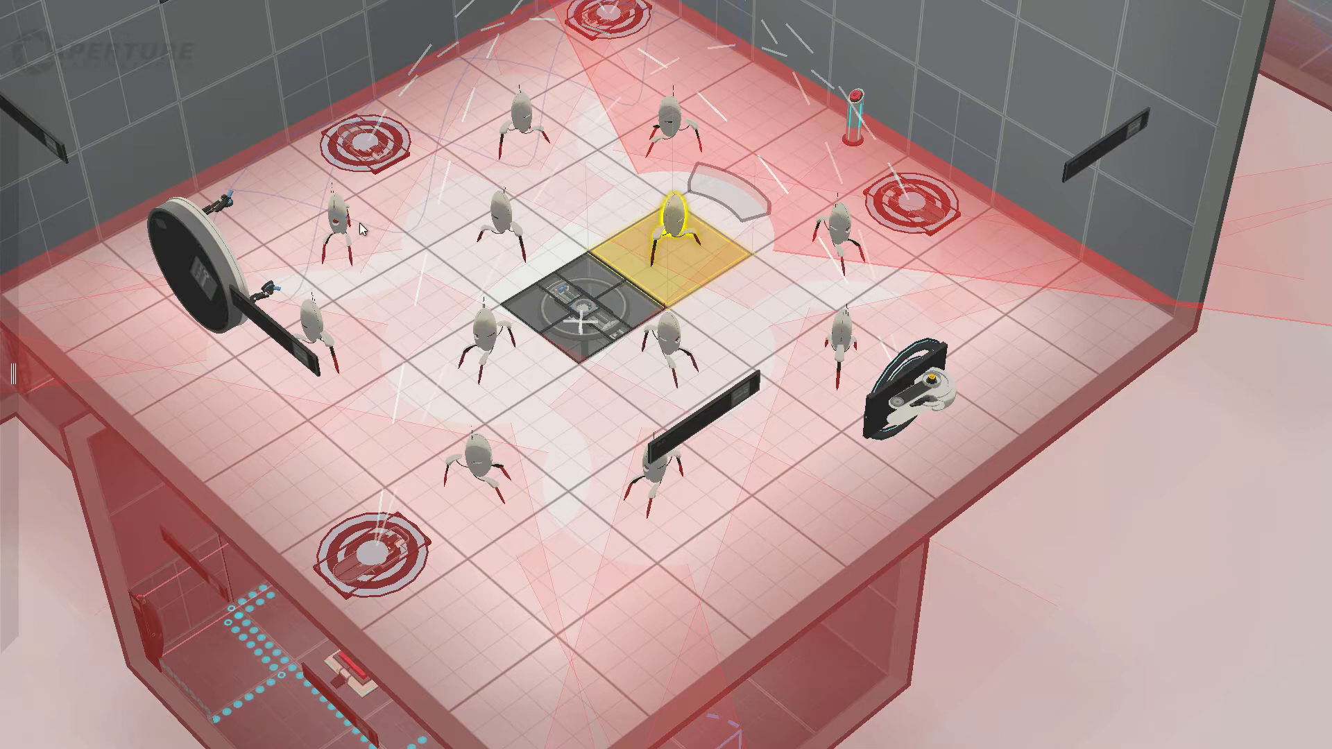
{"action": "right_click_drag", "start_coordinate": [1018, 535], "coordinate": [975, 339]}
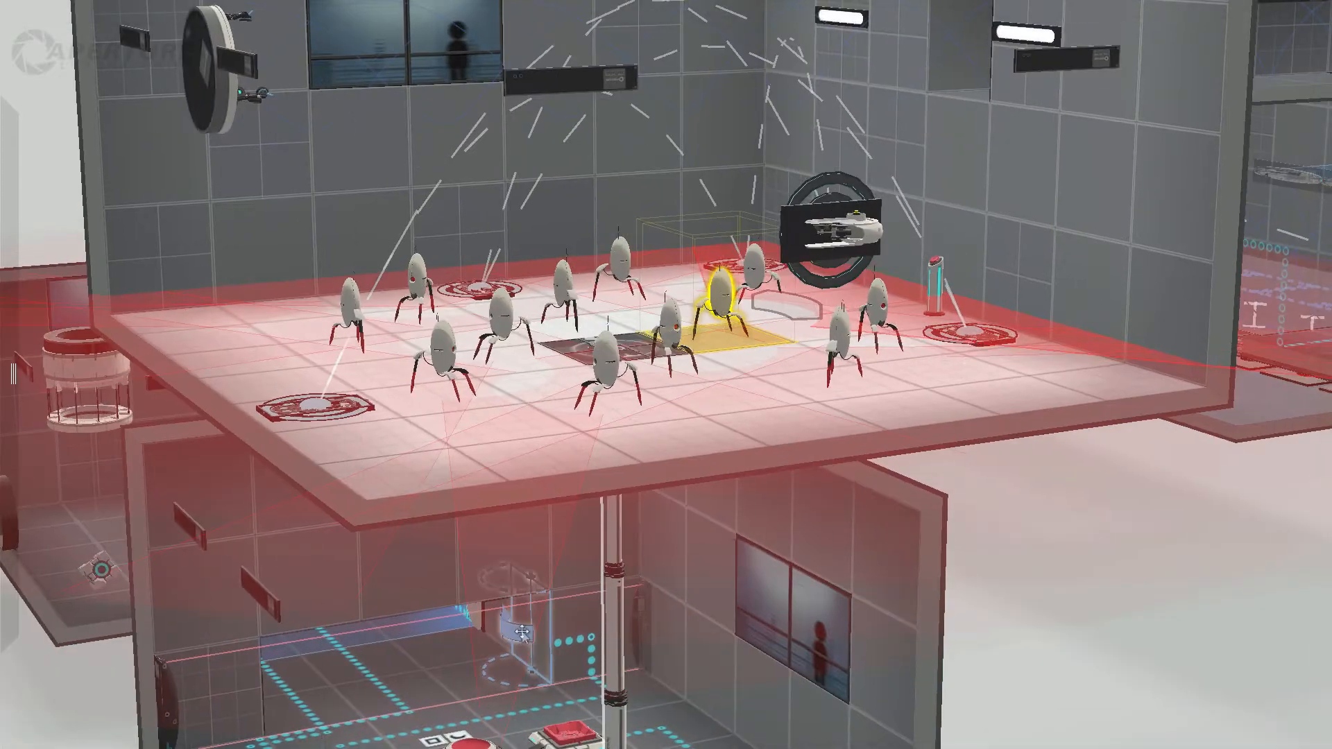
Step: Examine the rotating panel beside the blue field in the button room below the turrets, from near and far
{"action": "left_click", "coordinate": [503, 701]}
{"action": "middle_click_drag", "start_coordinate": [514, 703], "coordinate": [673, 513]}
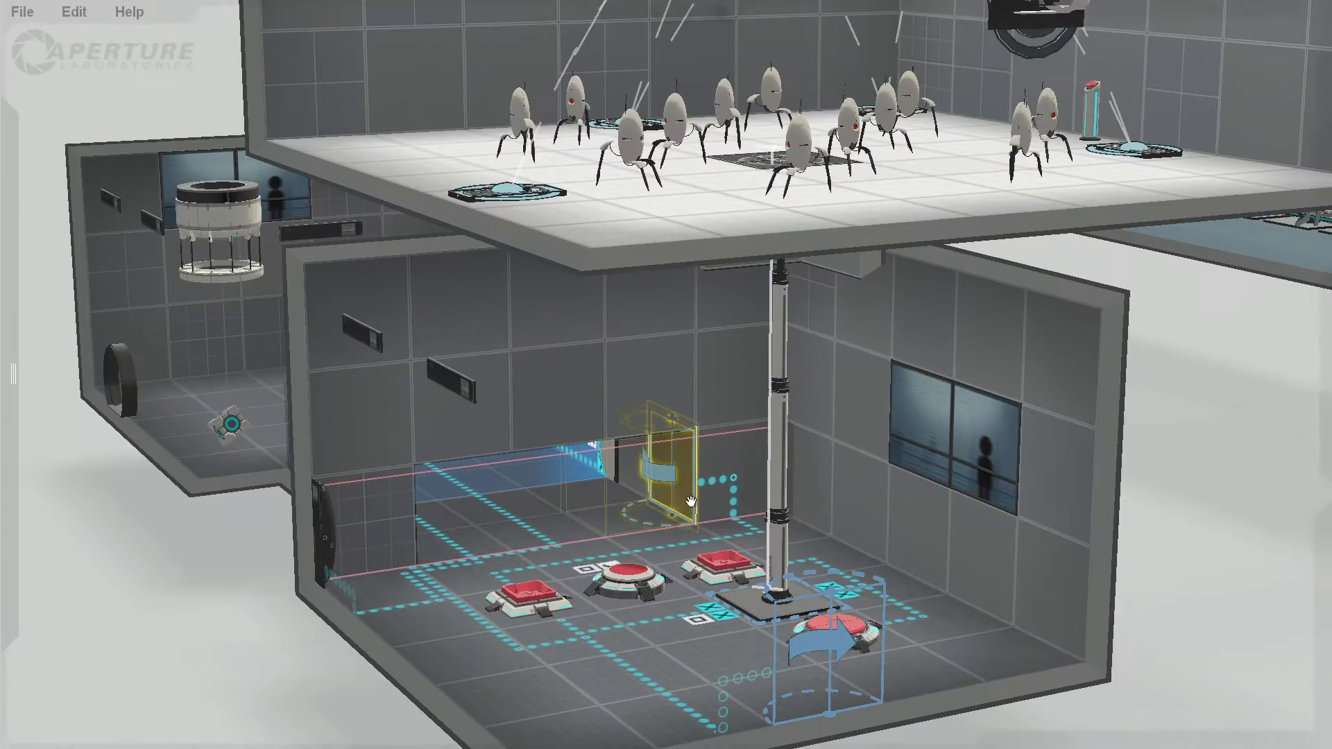
{"action": "scroll", "coordinate": [677, 512], "scroll_direction": "up", "scroll_amount": 2}
{"action": "scroll", "coordinate": [776, 300], "scroll_direction": "down", "scroll_amount": 3}
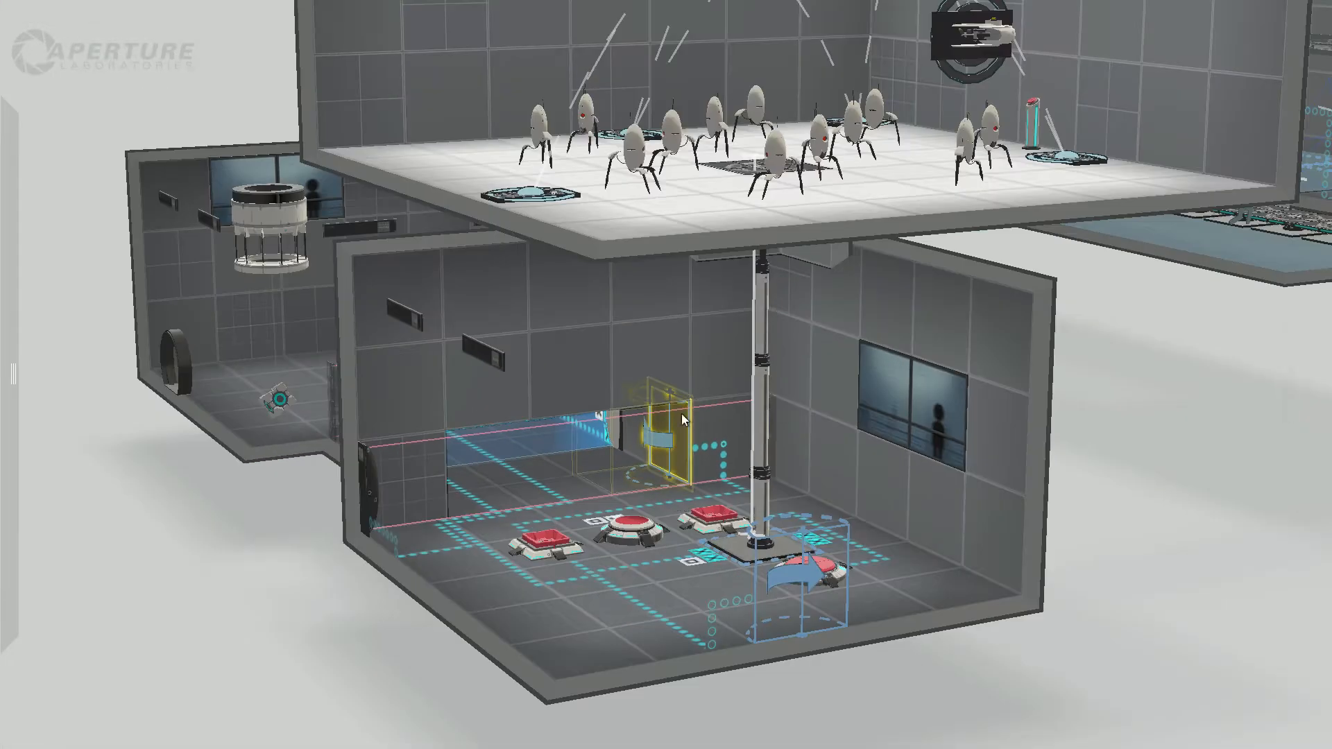
Step: Survey the turret room's floor, walls and aerial faith plates from low, overhead and underside angles
{"action": "middle_click_drag", "start_coordinate": [721, 208], "coordinate": [551, 472]}
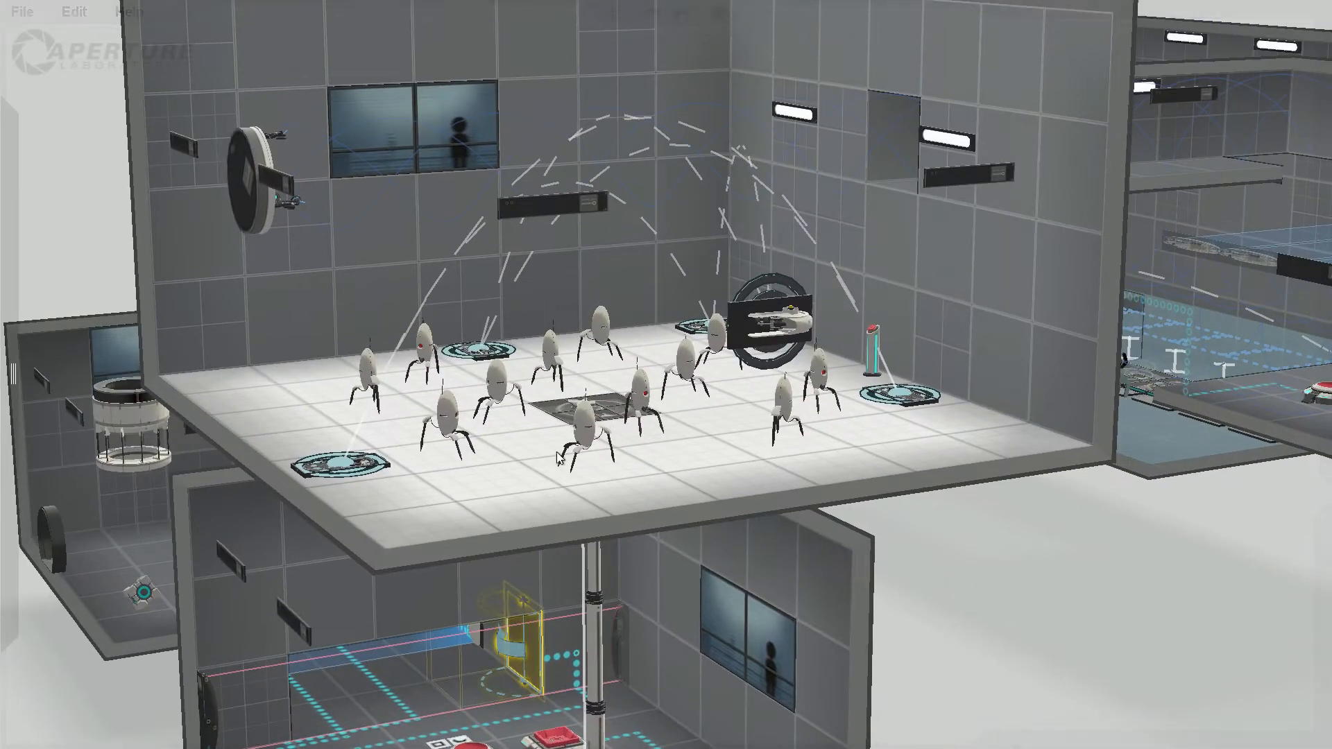
{"action": "right_click_drag", "start_coordinate": [551, 472], "coordinate": [493, 497]}
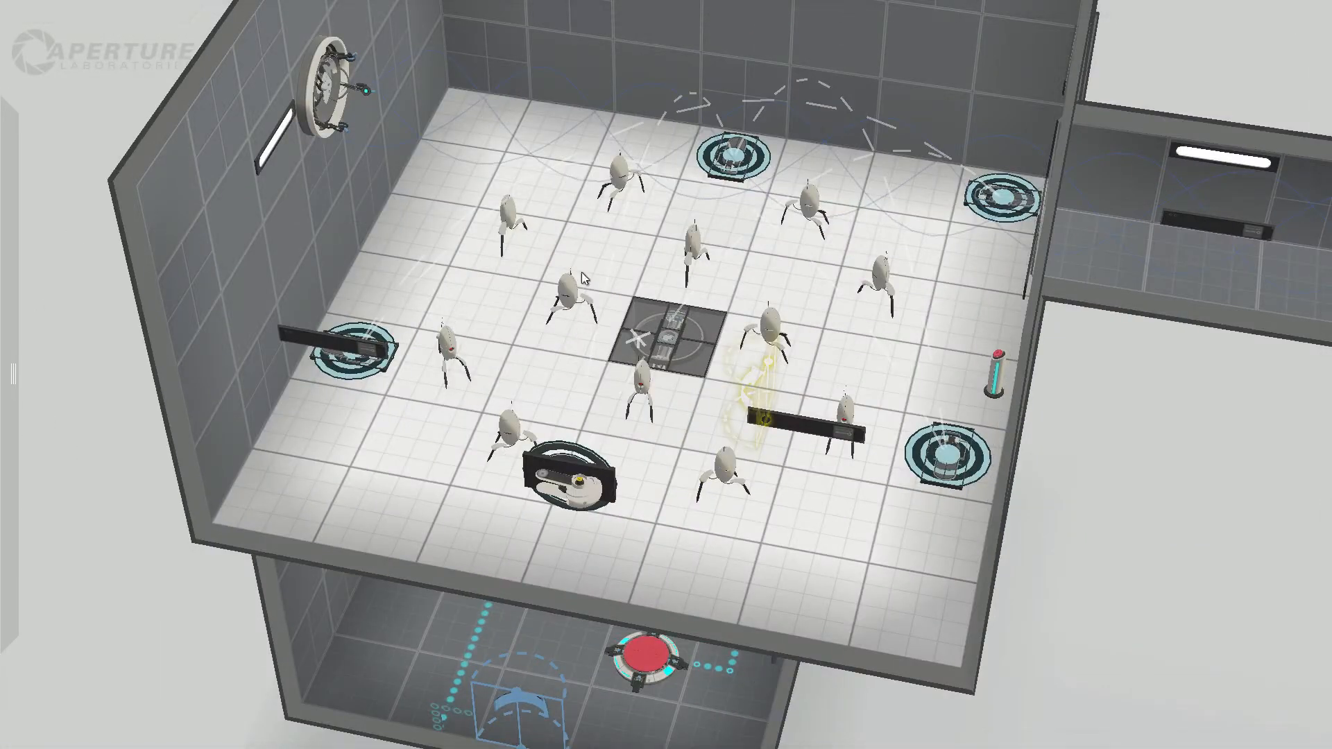
{"action": "right_click_drag", "start_coordinate": [832, 697], "coordinate": [971, 494]}
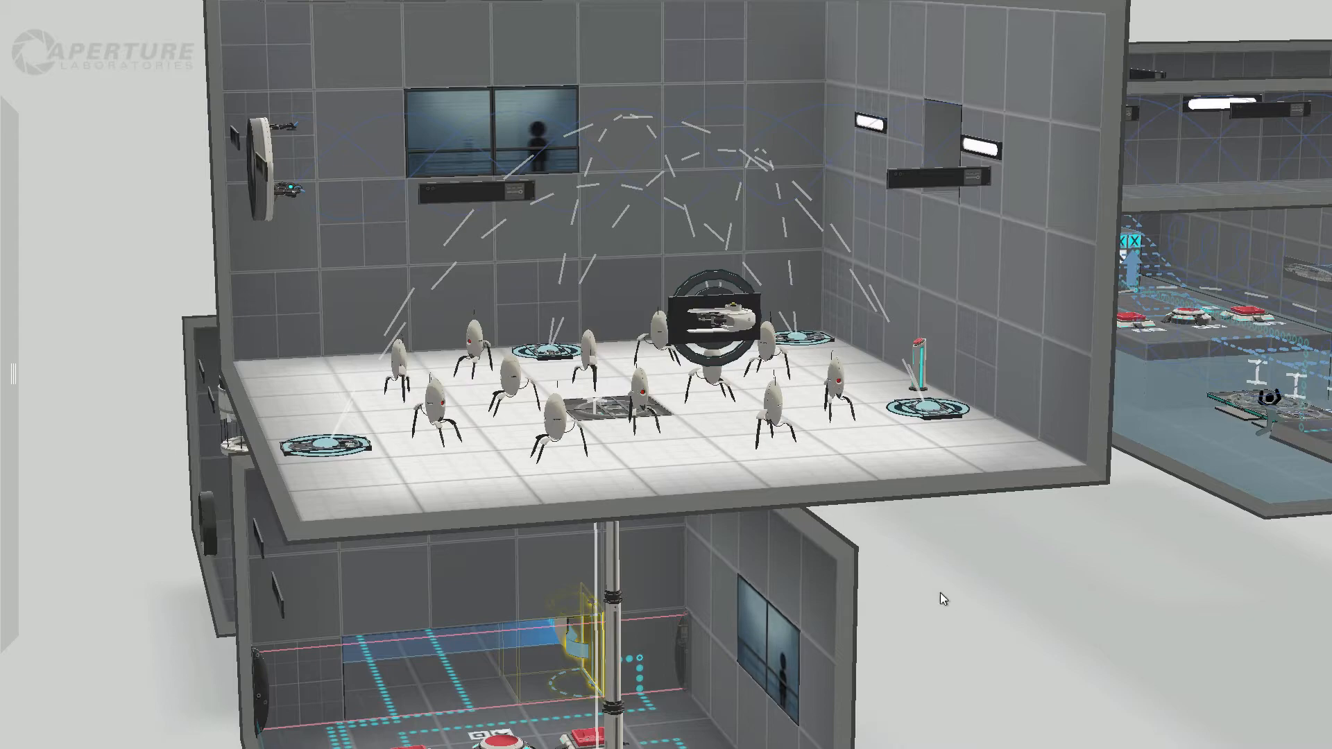
{"action": "right_click_drag", "start_coordinate": [939, 593], "coordinate": [721, 303]}
{"action": "left_click", "coordinate": [414, 217]}
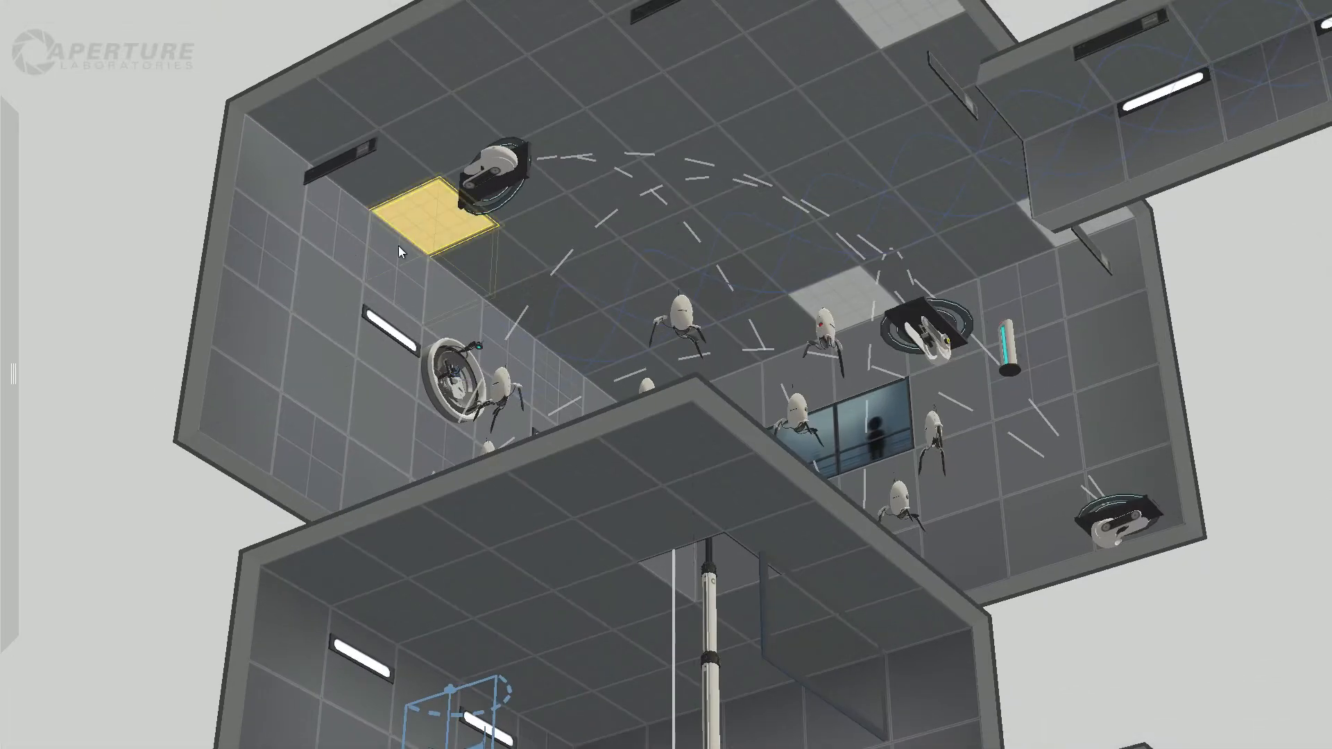
{"action": "right_click_drag", "start_coordinate": [399, 246], "coordinate": [552, 712]}
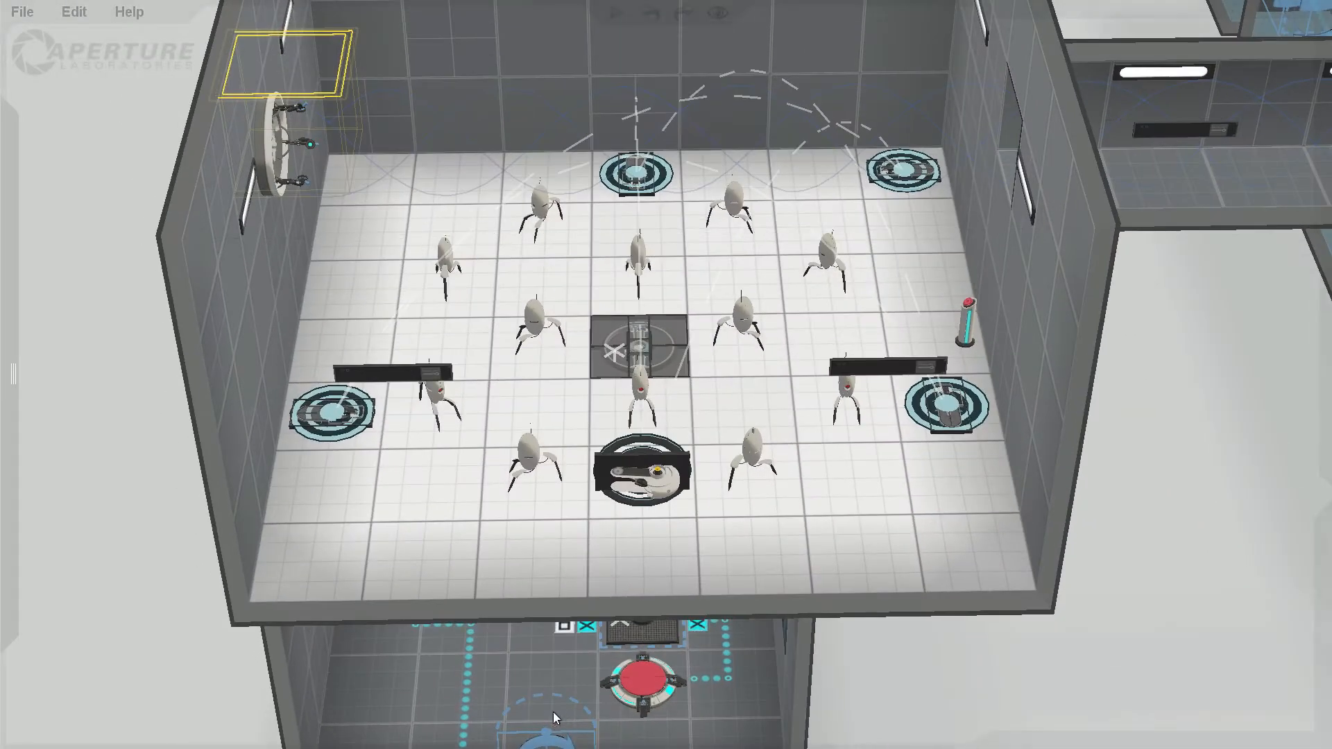
Step: Check the launch trajectory of the aerial faith plate near the funnel emitter from several sides
{"action": "left_click", "coordinate": [336, 422]}
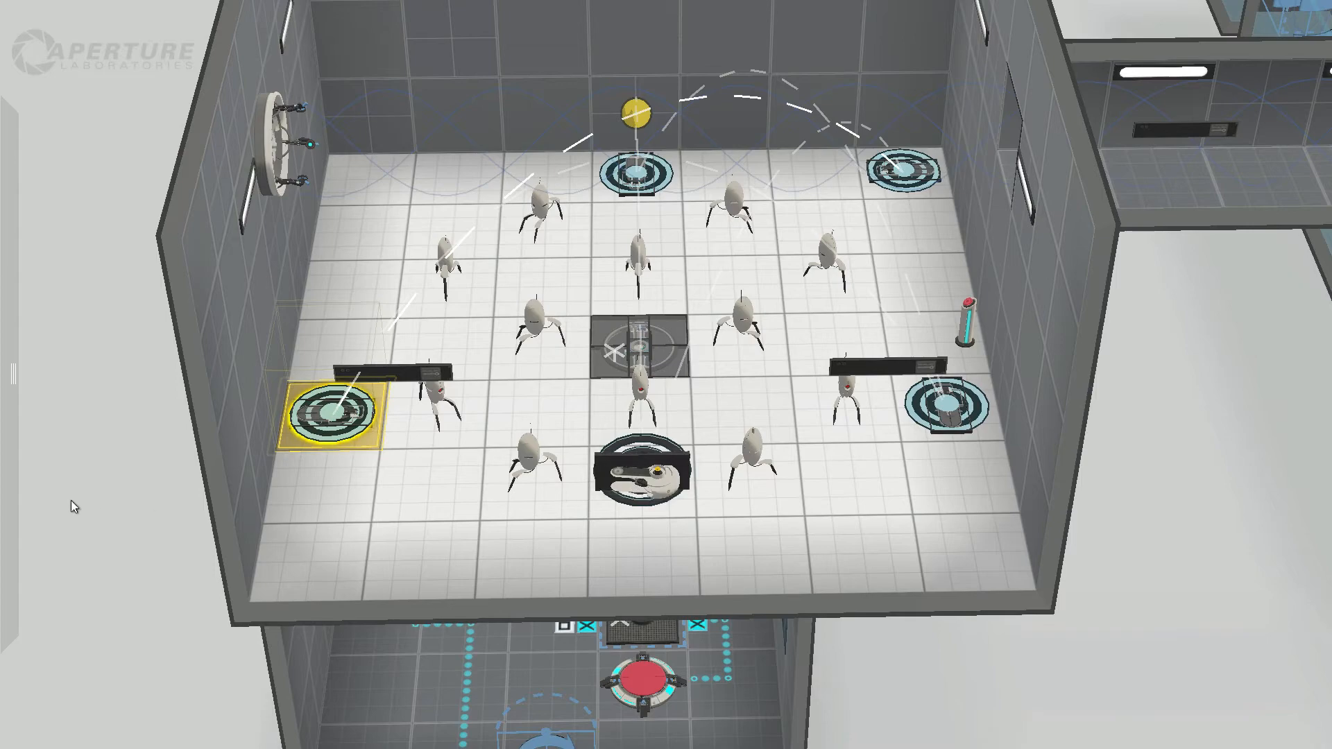
{"action": "right_click_drag", "start_coordinate": [132, 510], "coordinate": [687, 568]}
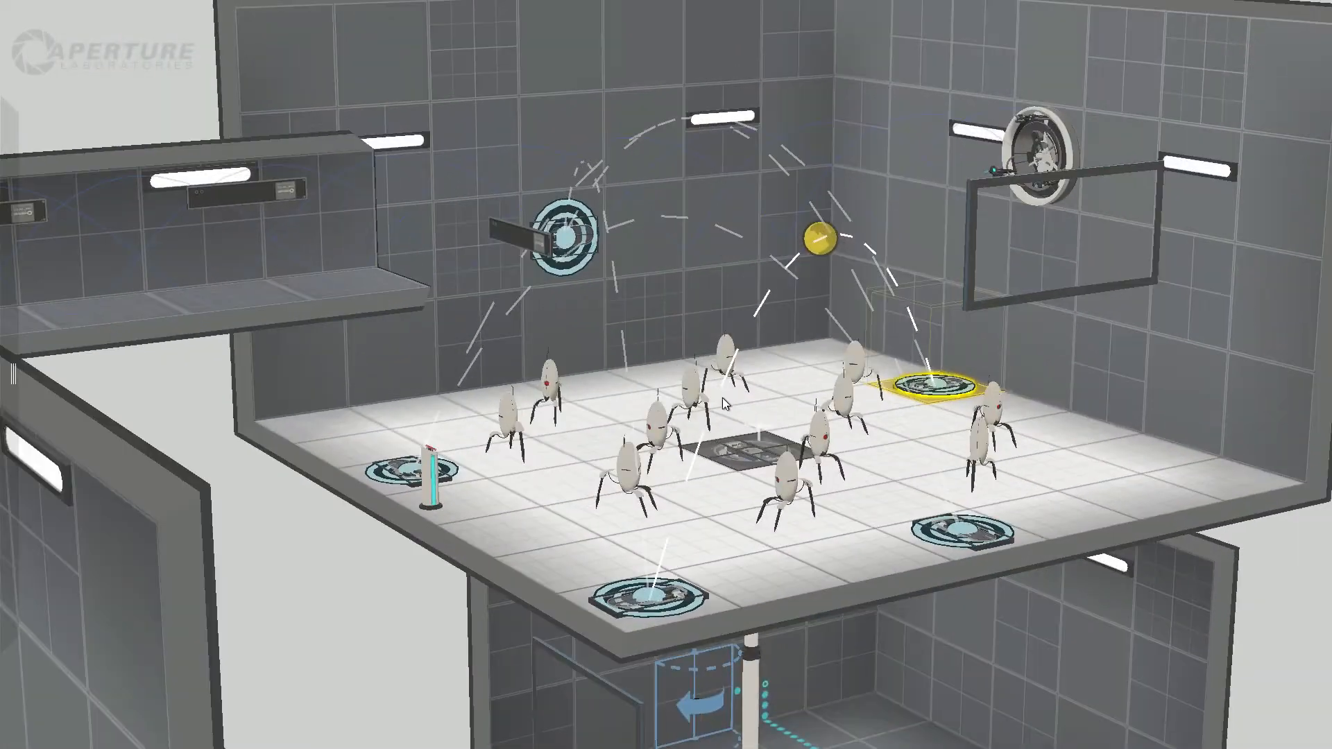
{"action": "middle_click_drag", "start_coordinate": [723, 397], "coordinate": [411, 498]}
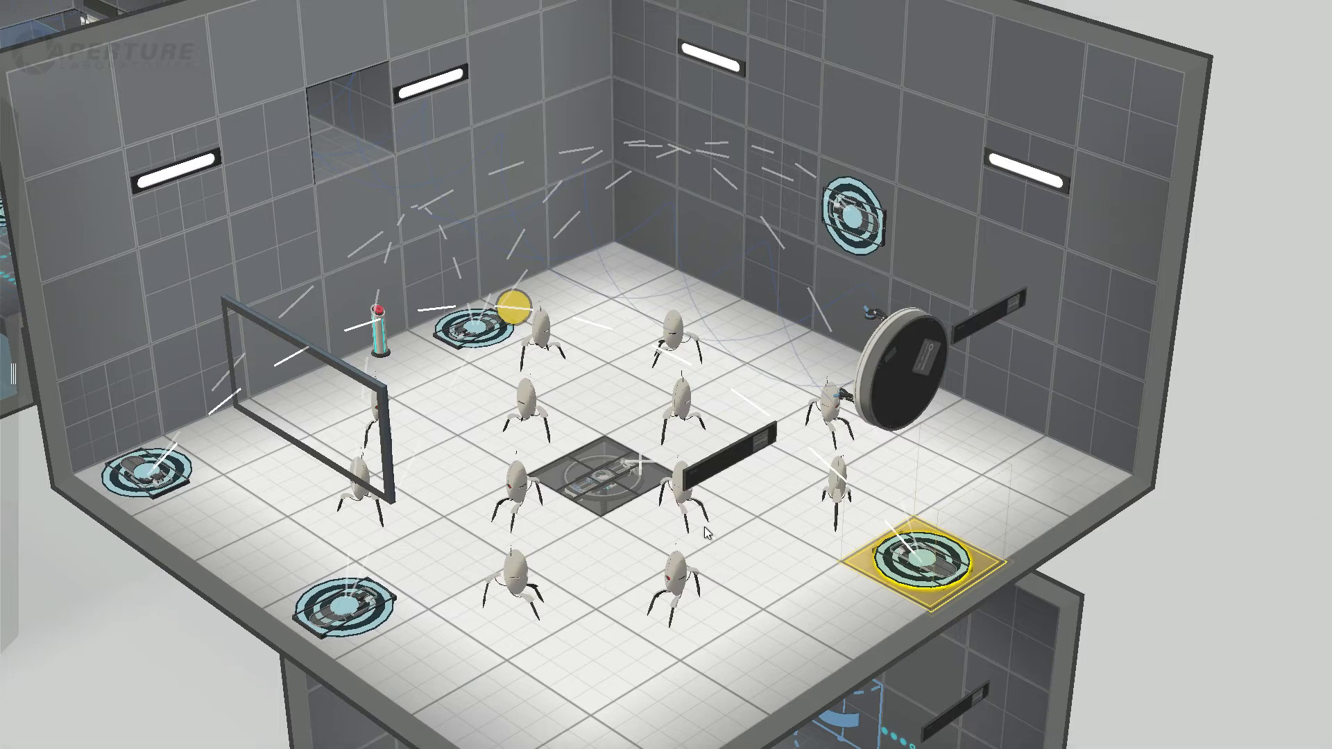
{"action": "left_click", "coordinate": [768, 656]}
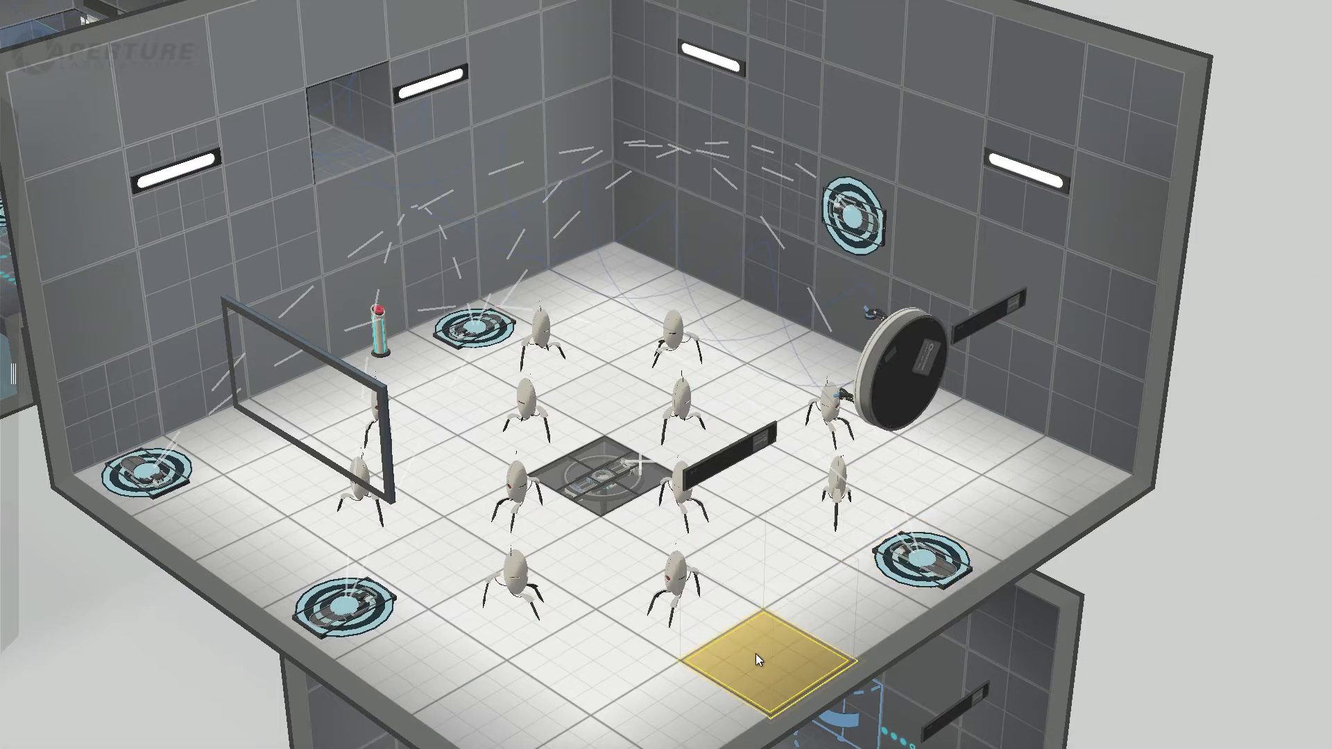
Step: Check the field of view of an outer turret on the side opposite the pedestal button, from several directions
{"action": "left_click", "coordinate": [686, 618]}
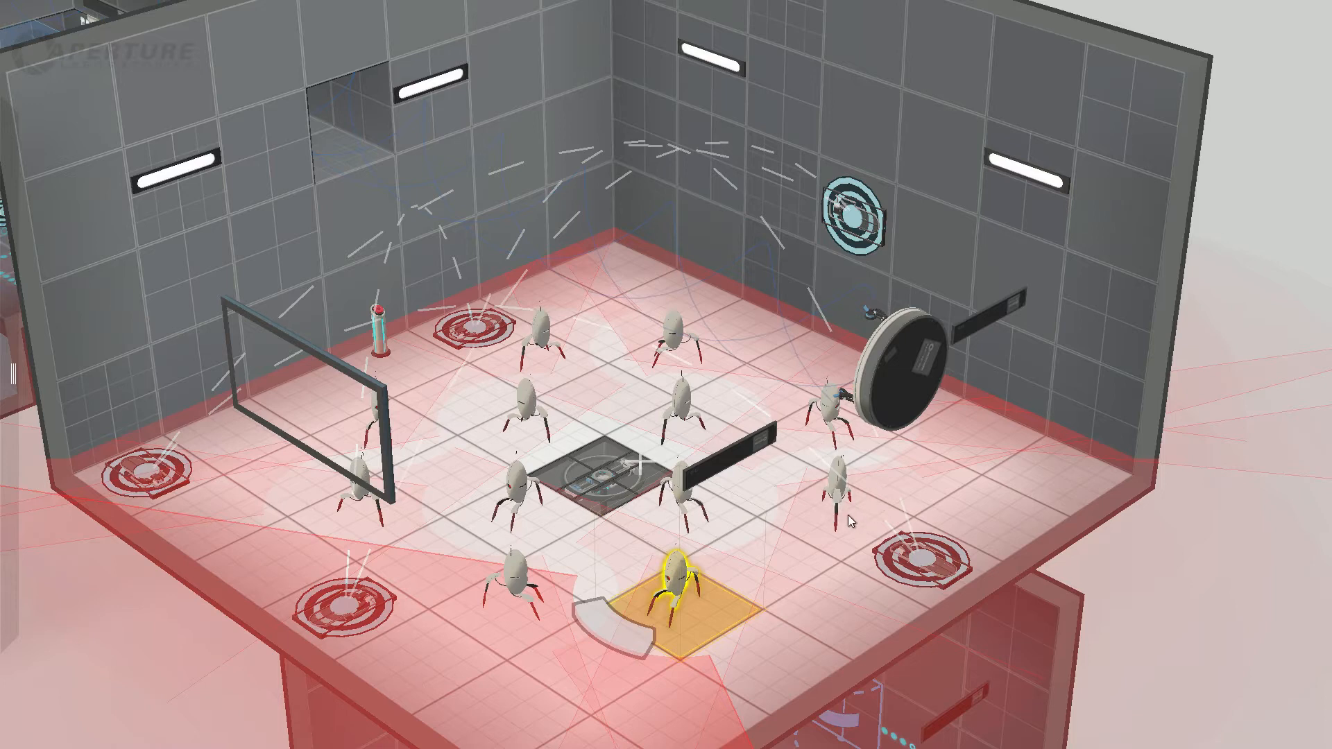
{"action": "left_click_drag", "start_coordinate": [231, 641], "coordinate": [61, 635]}
{"action": "right_click_drag", "start_coordinate": [646, 512], "coordinate": [24, 583]}
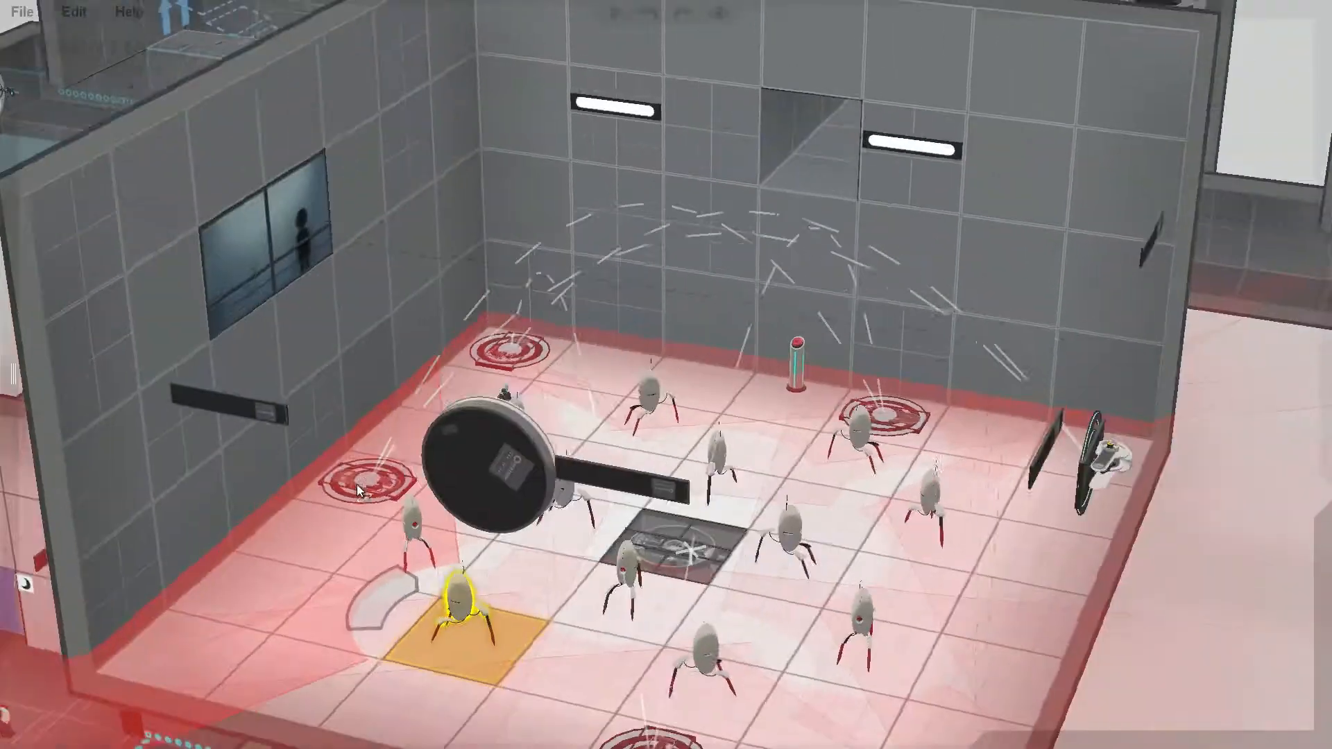
{"action": "right_click_drag", "start_coordinate": [645, 555], "coordinate": [537, 505]}
{"action": "middle_click_drag", "start_coordinate": [739, 593], "coordinate": [609, 553]}
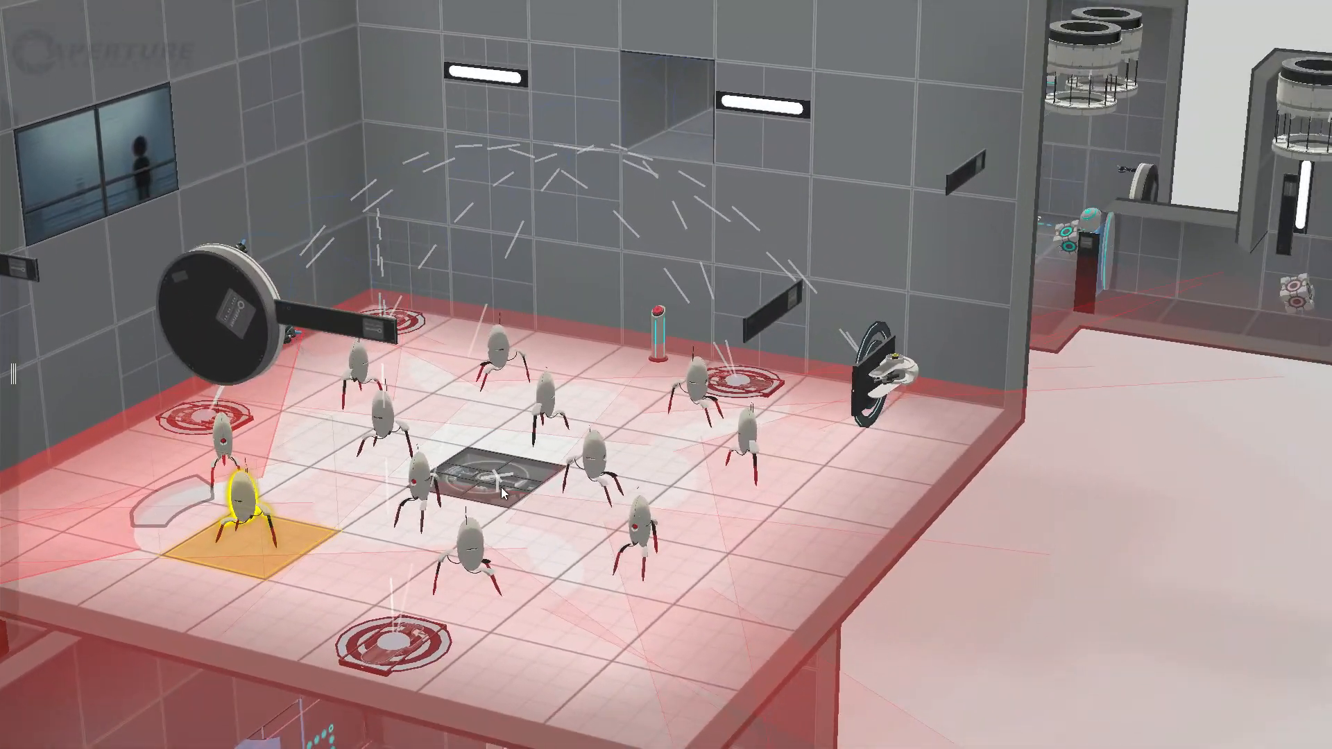
Step: Trace the piston platform's travel from the button room floor up to the turret room
{"action": "left_click", "coordinate": [501, 487]}
{"action": "middle_click_drag", "start_coordinate": [229, 713], "coordinate": [723, 292]}
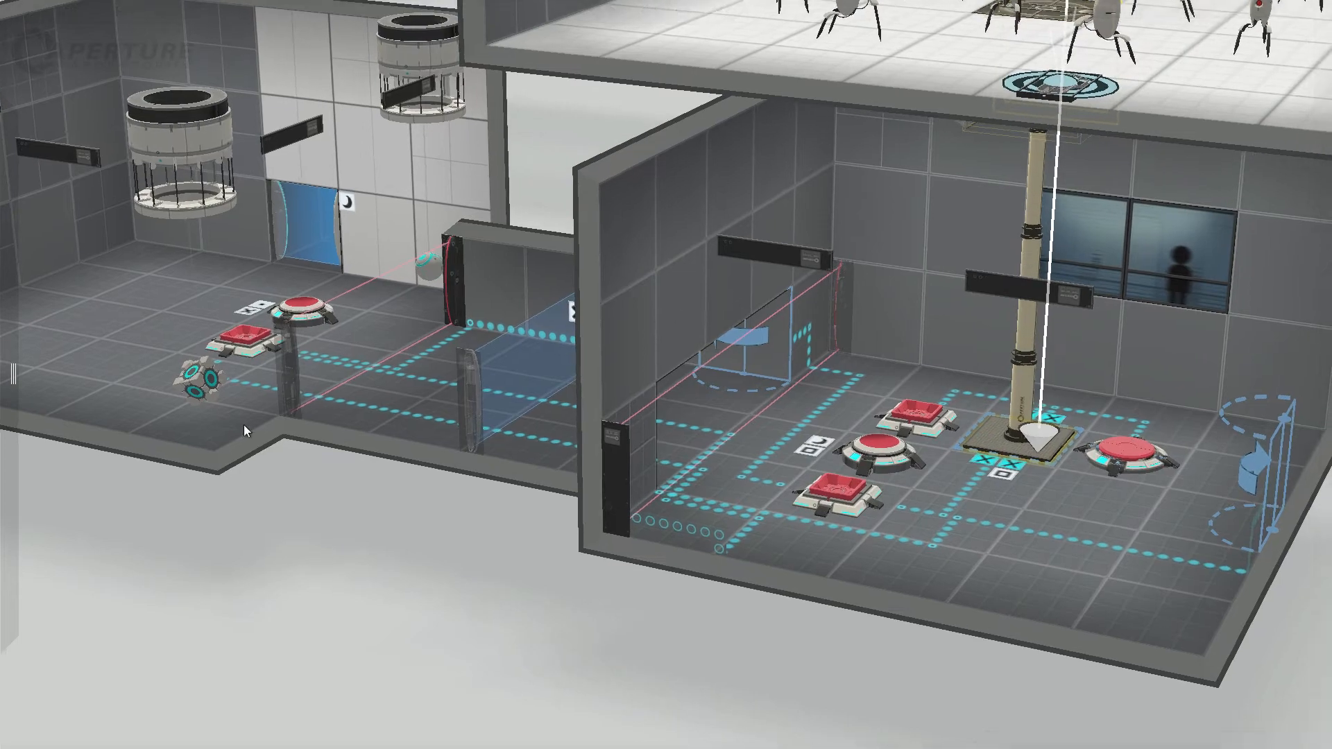
{"action": "right_click_drag", "start_coordinate": [244, 426], "coordinate": [299, 551]}
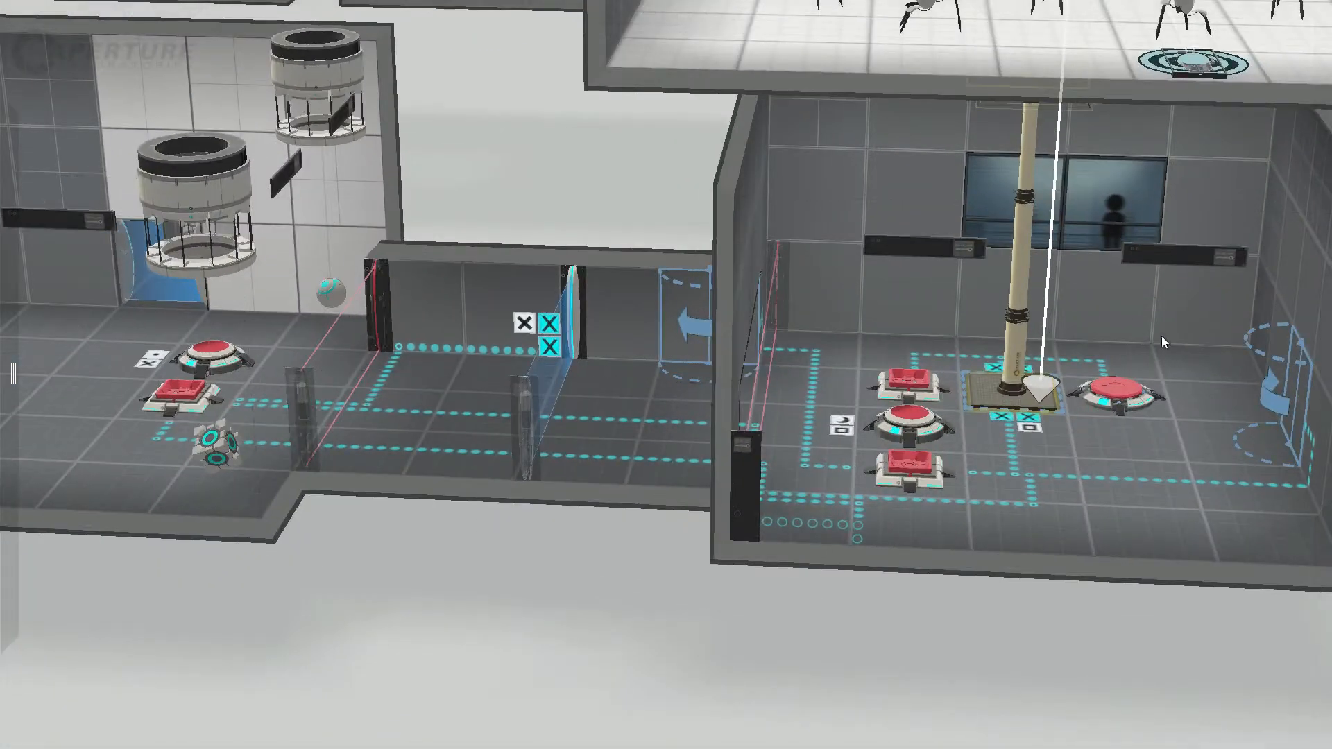
{"action": "right_click_drag", "start_coordinate": [1006, 236], "coordinate": [701, 605]}
{"action": "scroll", "coordinate": [702, 605], "scroll_direction": "down", "scroll_amount": 2}
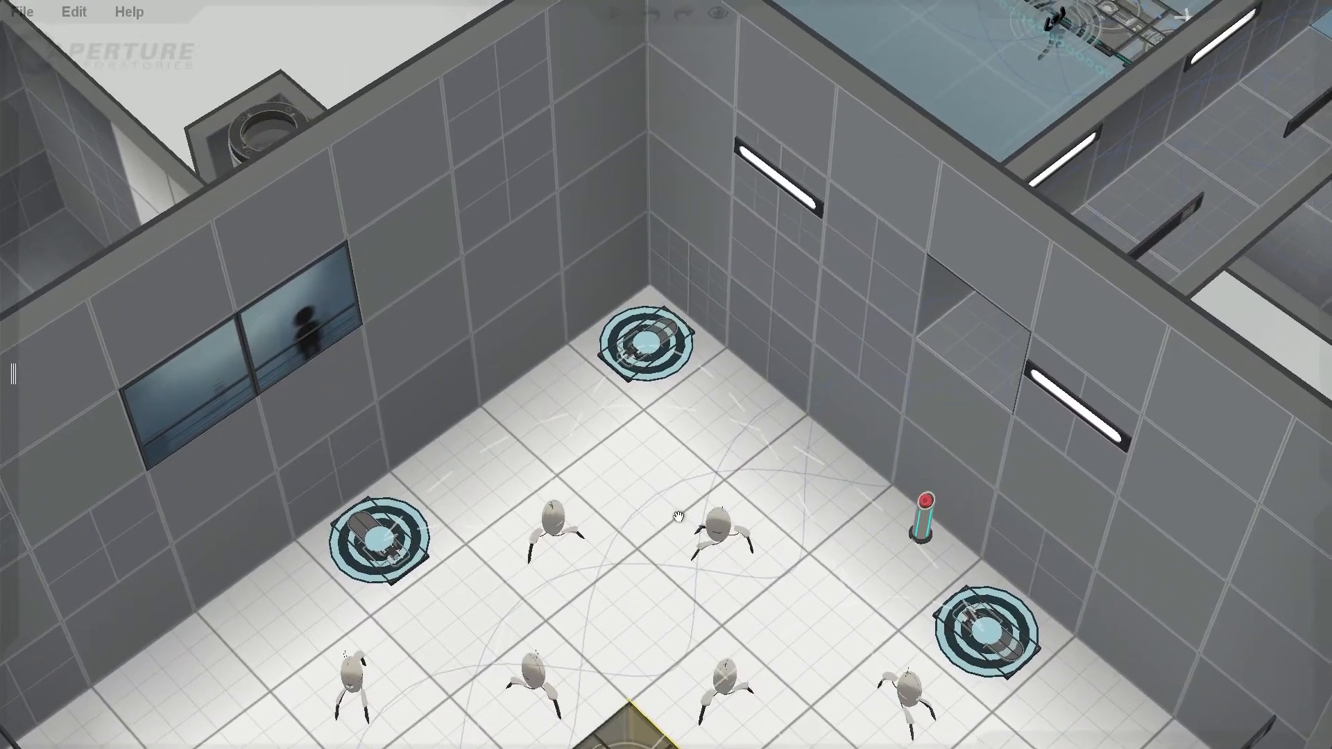
{"action": "scroll", "coordinate": [784, 630], "scroll_direction": "down", "scroll_amount": 3}
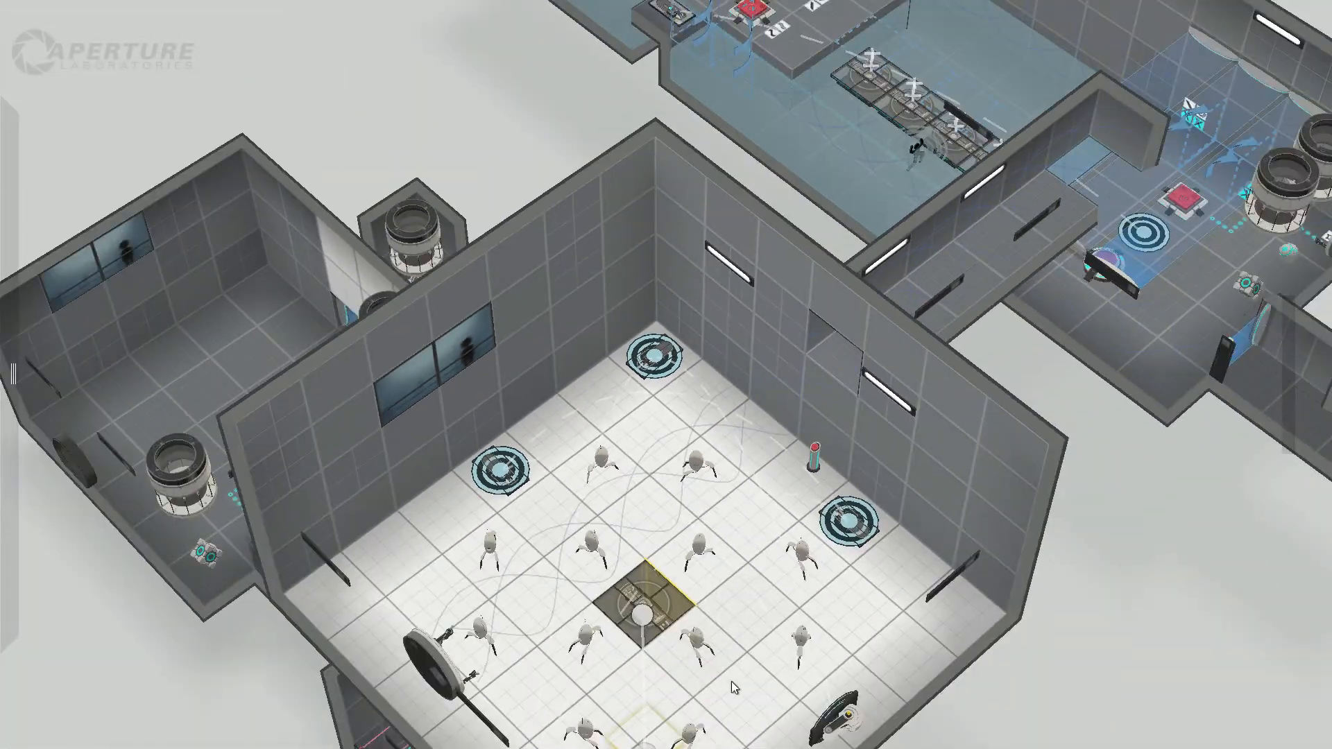
{"action": "right_click_drag", "start_coordinate": [732, 682], "coordinate": [684, 494]}
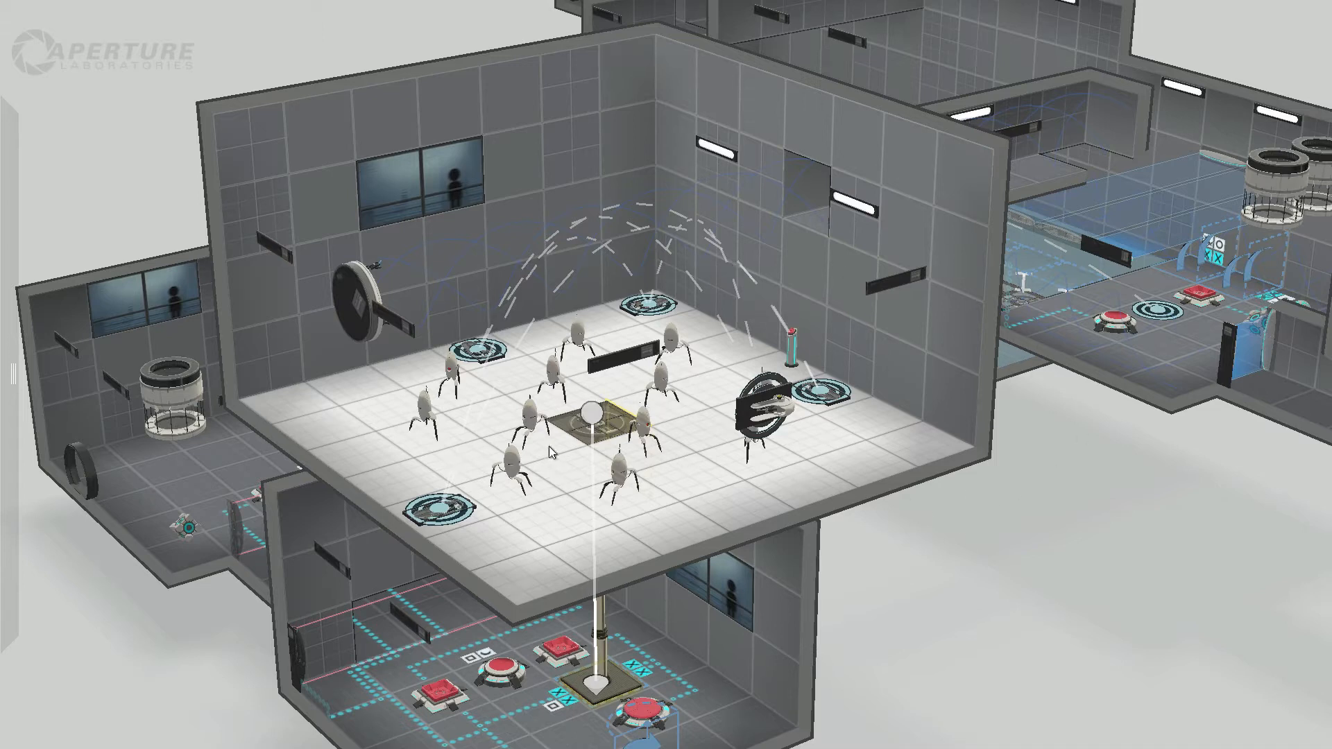
Step: Examine the pedestal button's connection to the wall-mounted funnel emitter and review the emitter's item options
{"action": "right_click_drag", "start_coordinate": [775, 535], "coordinate": [713, 617]}
{"action": "left_click", "coordinate": [895, 311]}
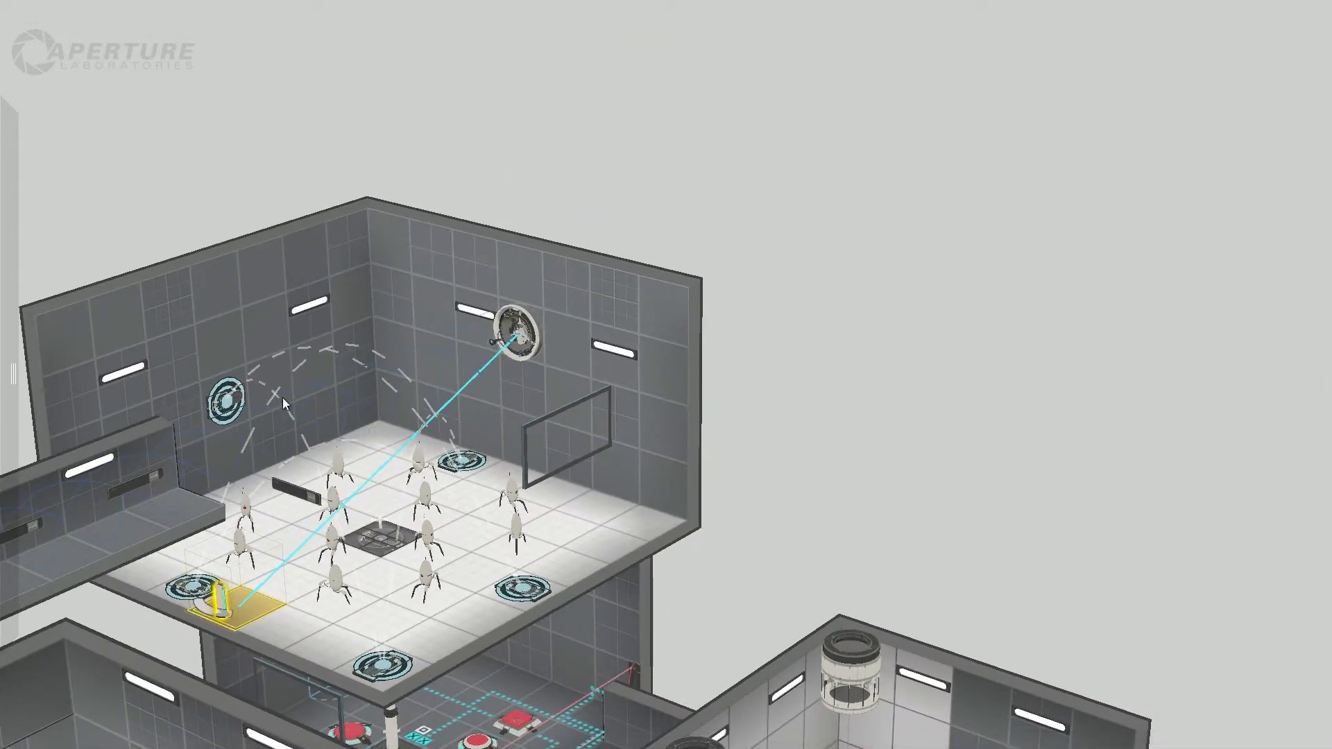
{"action": "left_click", "coordinate": [513, 333]}
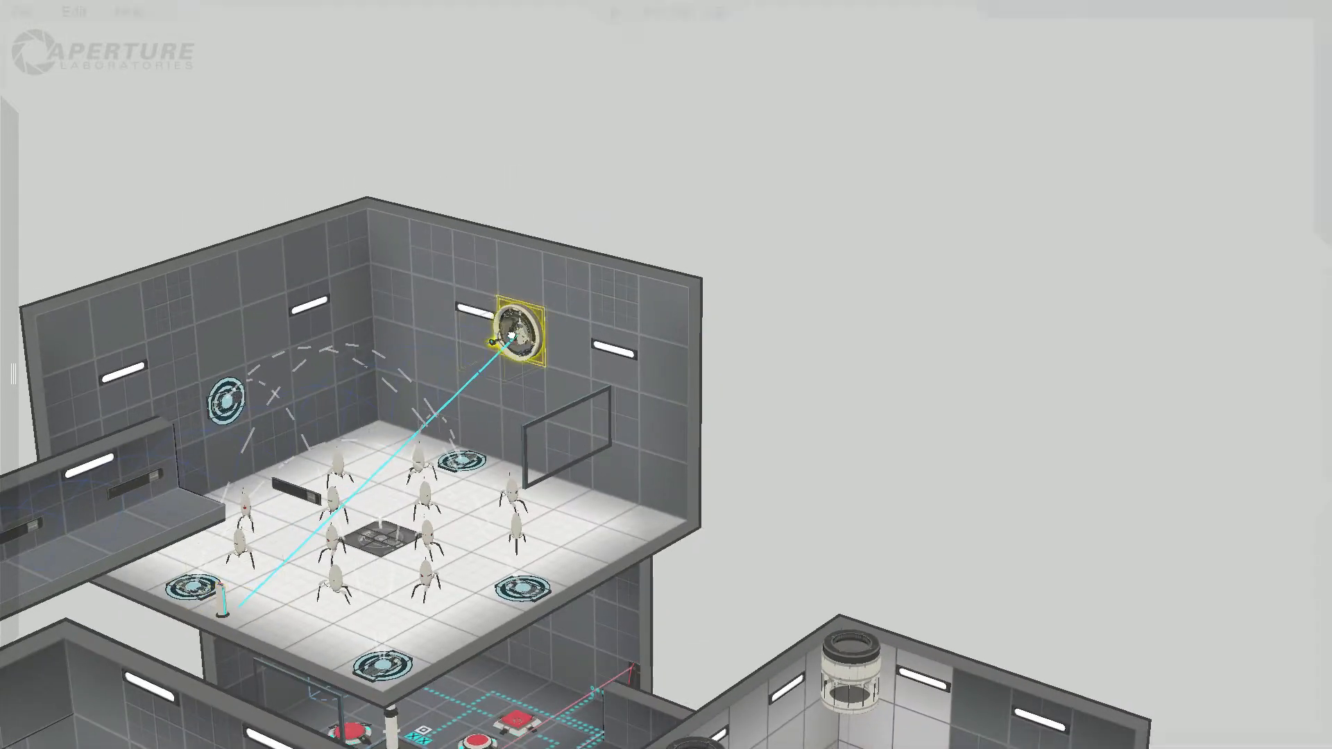
{"action": "right_click", "coordinate": [512, 334]}
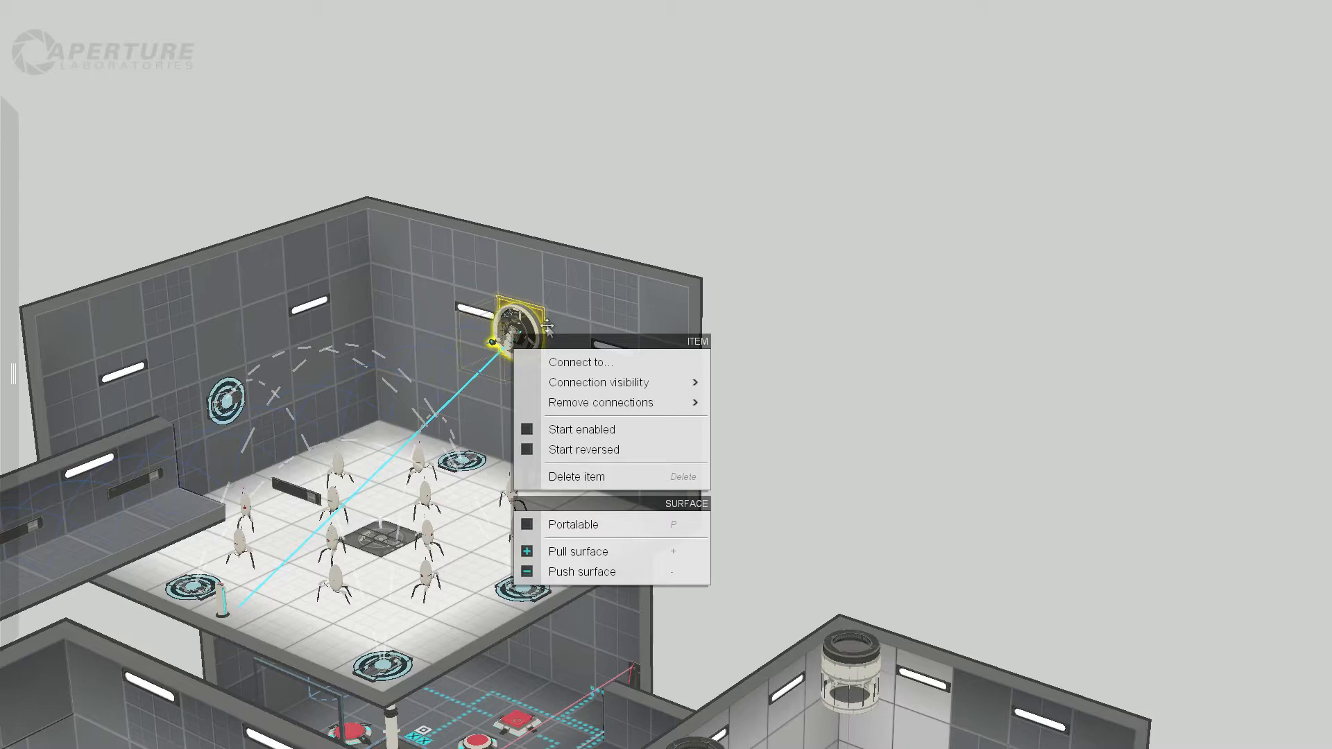
{"action": "left_click", "coordinate": [738, 289]}
{"action": "right_click_drag", "start_coordinate": [869, 428], "coordinate": [667, 484]}
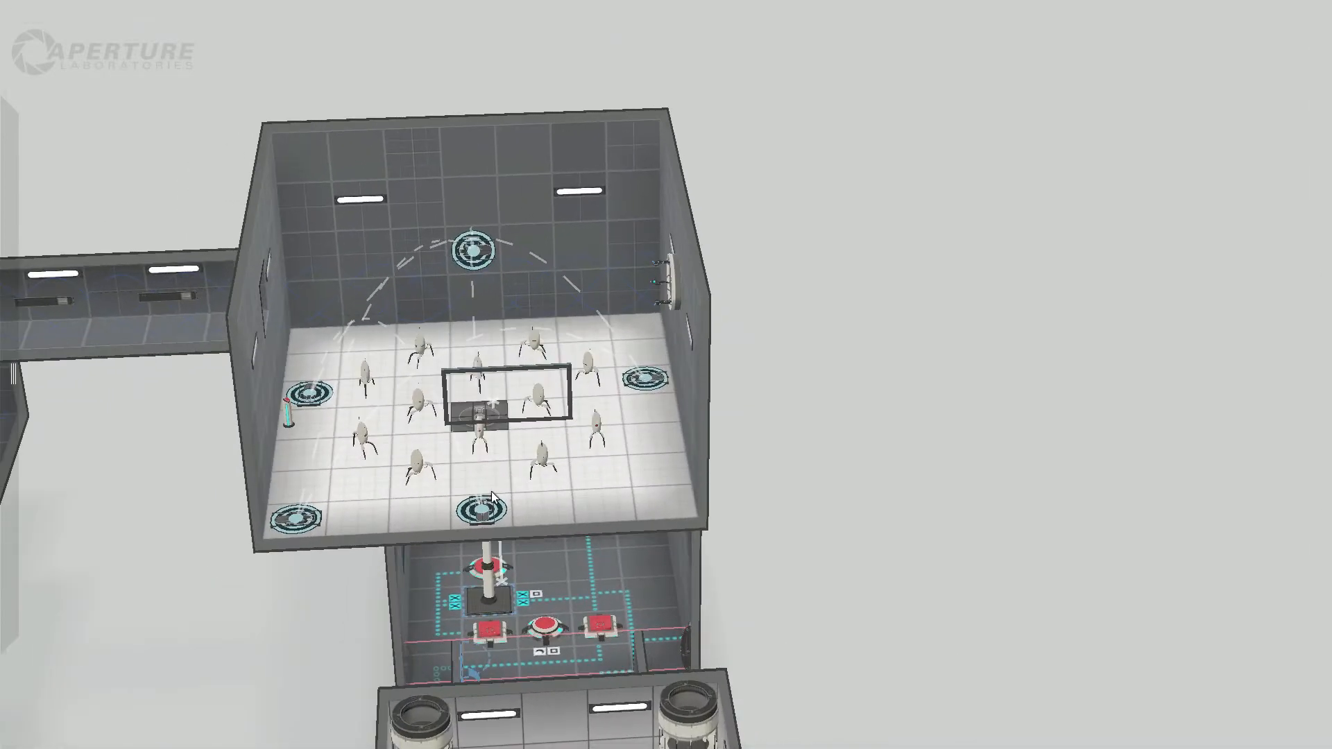
Step: Compare the launch trajectories of the edge and corner aerial faith plates on the turret room's open side
{"action": "left_click", "coordinate": [480, 514]}
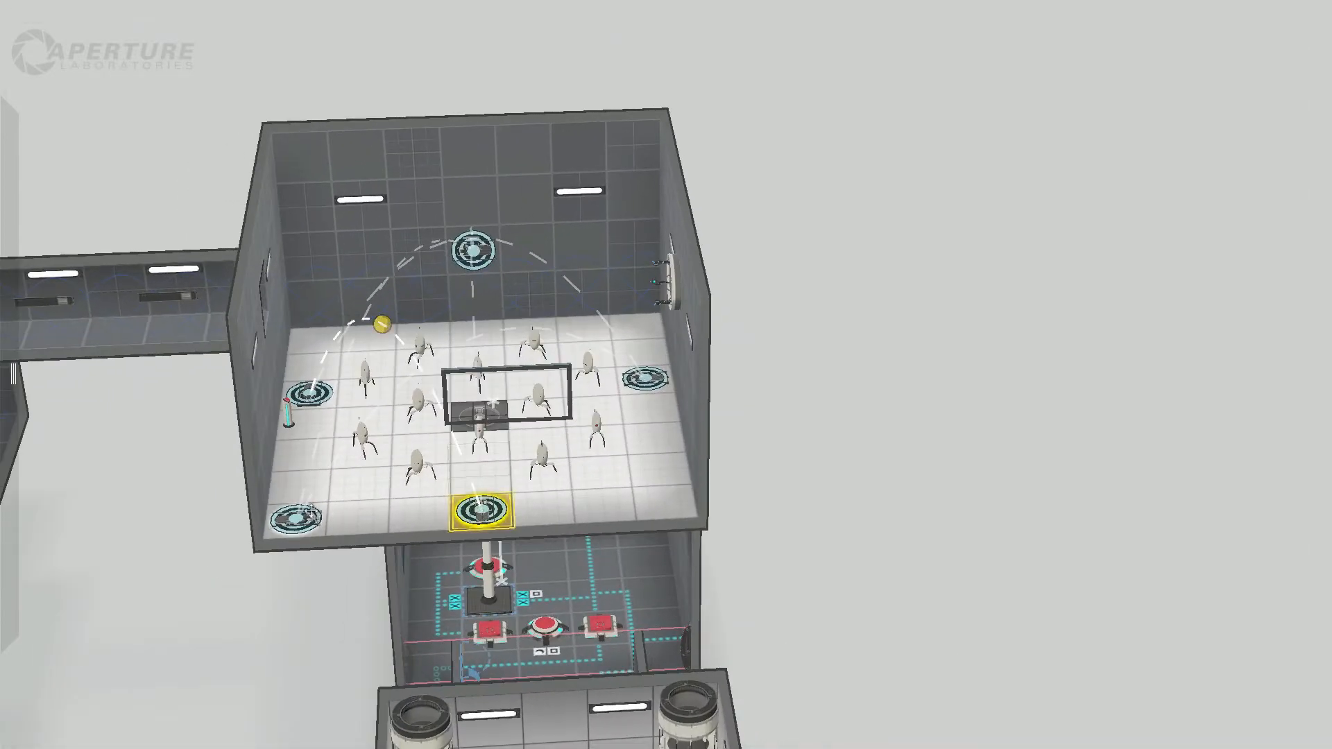
{"action": "left_click", "coordinate": [305, 517]}
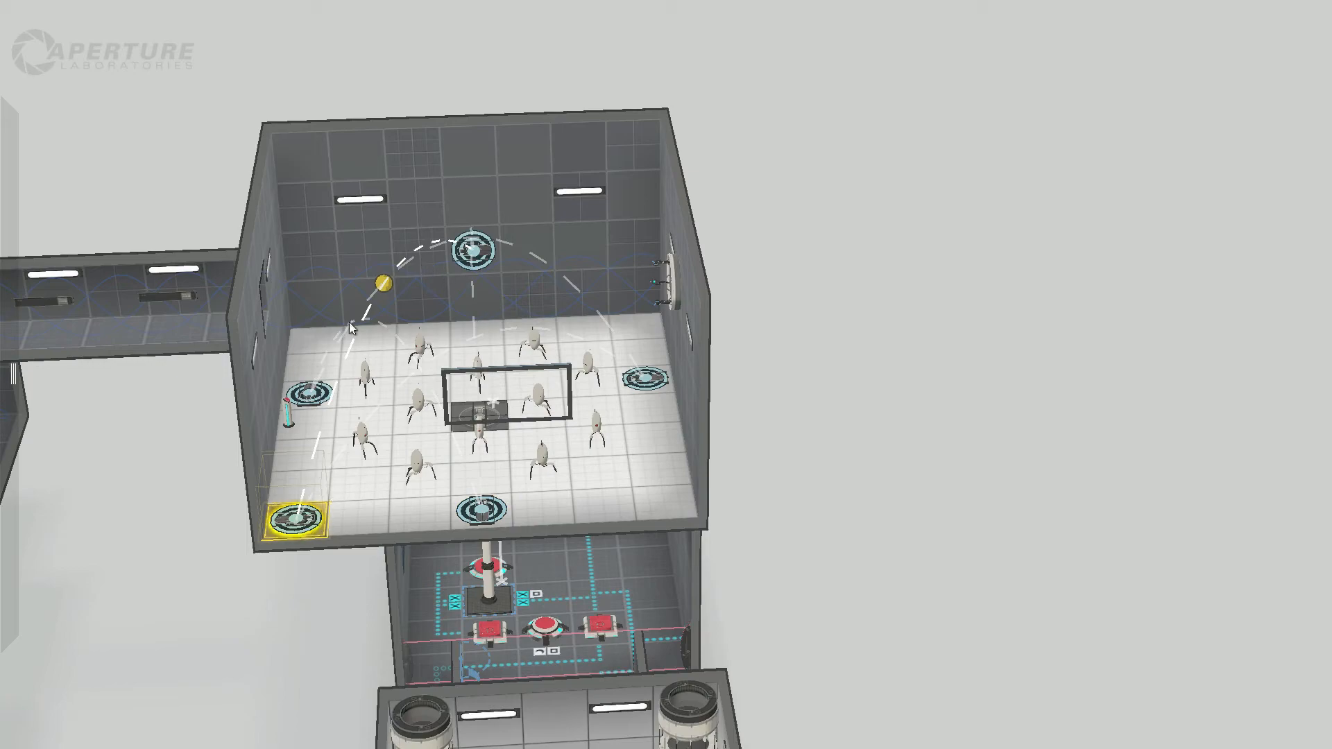
{"action": "right_click_drag", "start_coordinate": [751, 315], "coordinate": [587, 375]}
{"action": "right_click_drag", "start_coordinate": [430, 222], "coordinate": [281, 246]}
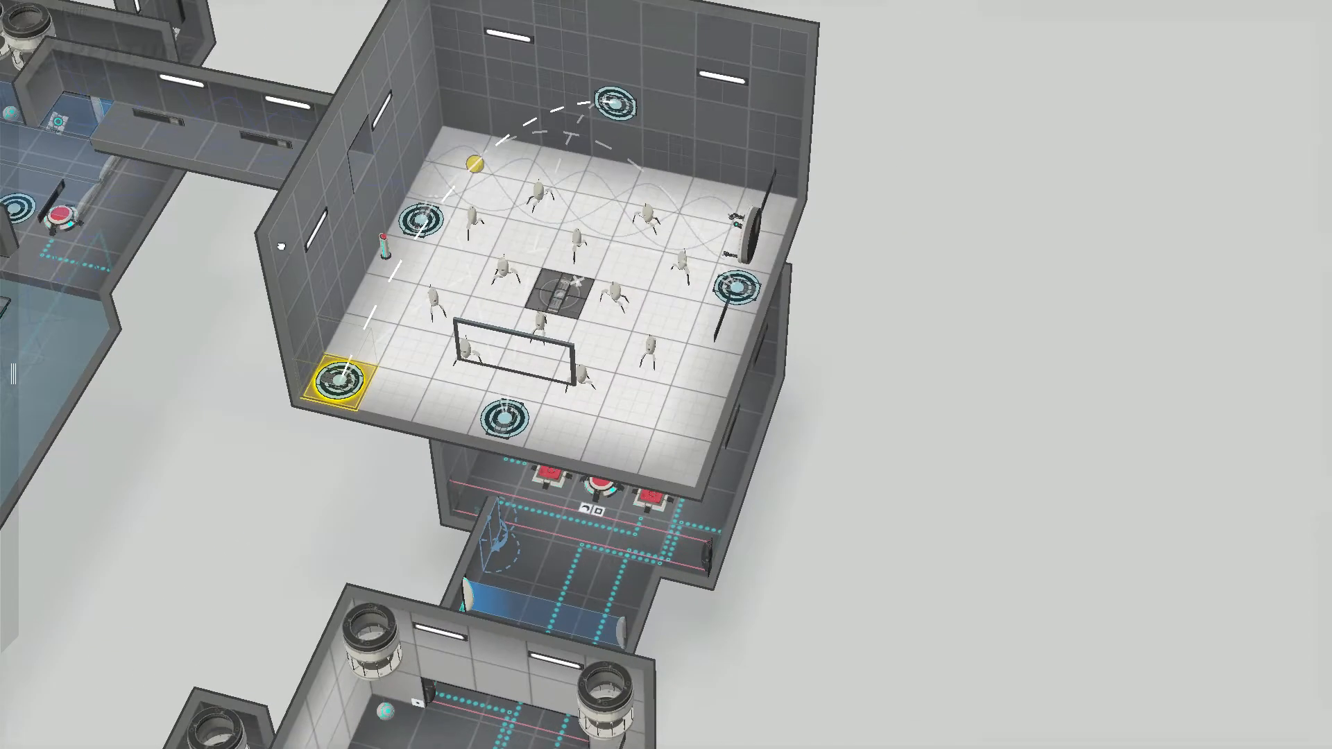
Step: Inspect the high horizontal blue field below the corridor opening in the water room, from underneath and above
{"action": "middle_click_drag", "start_coordinate": [281, 247], "coordinate": [748, 394]}
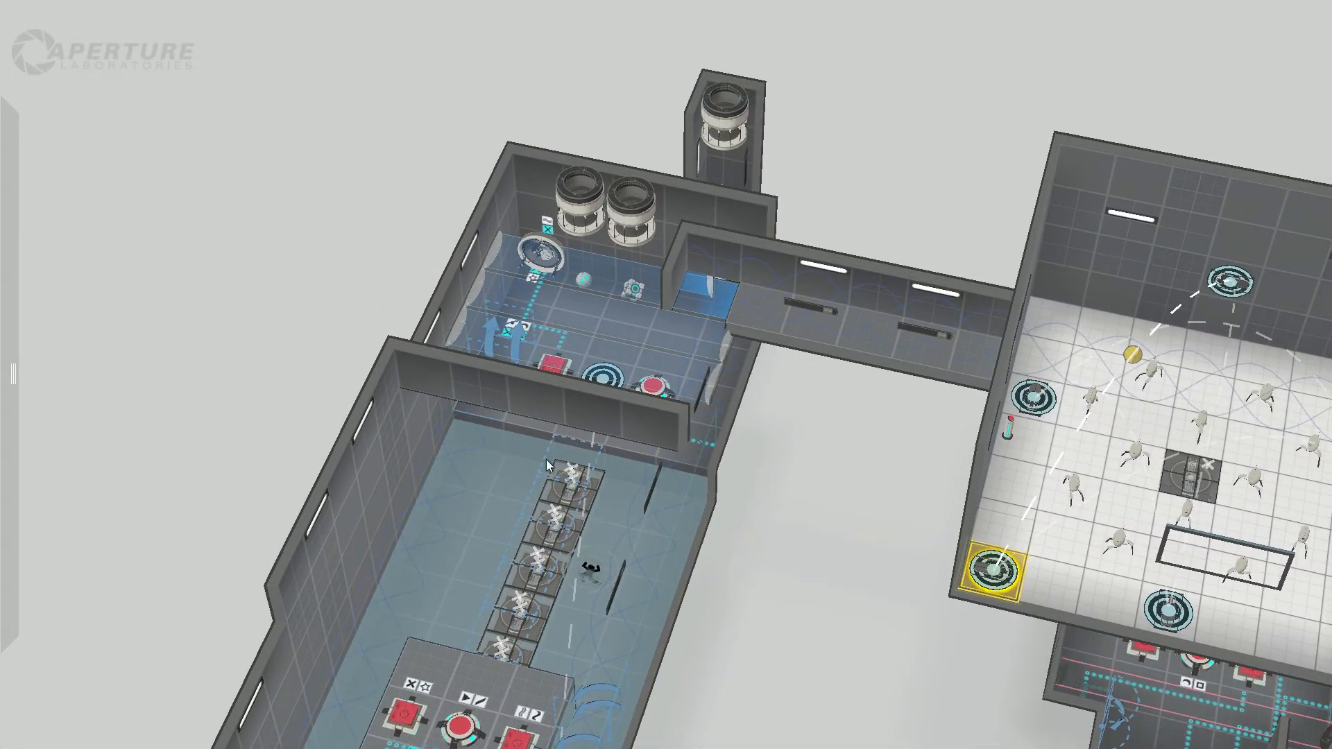
{"action": "right_click_drag", "start_coordinate": [547, 460], "coordinate": [779, 261]}
{"action": "right_click_drag", "start_coordinate": [480, 552], "coordinate": [413, 537]}
{"action": "scroll", "coordinate": [376, 635], "scroll_direction": "up", "scroll_amount": 3}
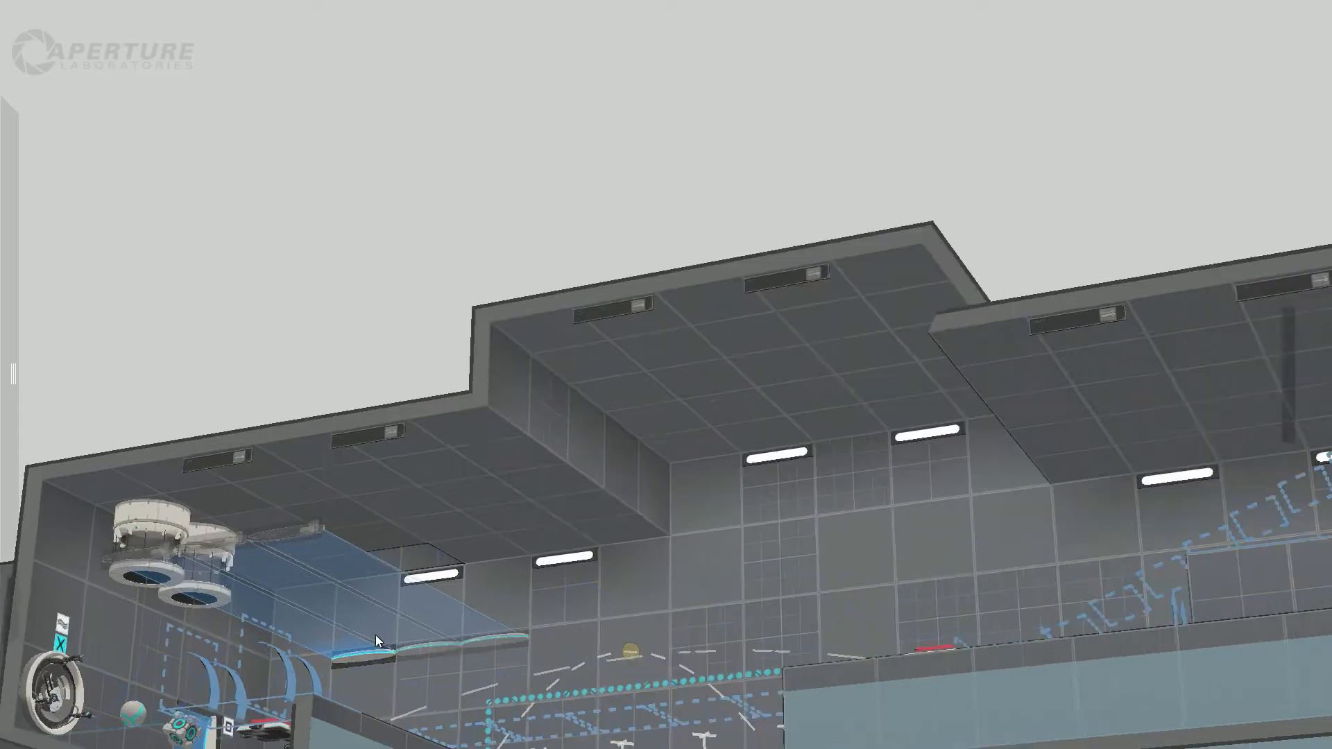
{"action": "scroll", "coordinate": [375, 630], "scroll_direction": "up", "scroll_amount": 5}
{"action": "middle_click_drag", "start_coordinate": [433, 519], "coordinate": [773, 438]}
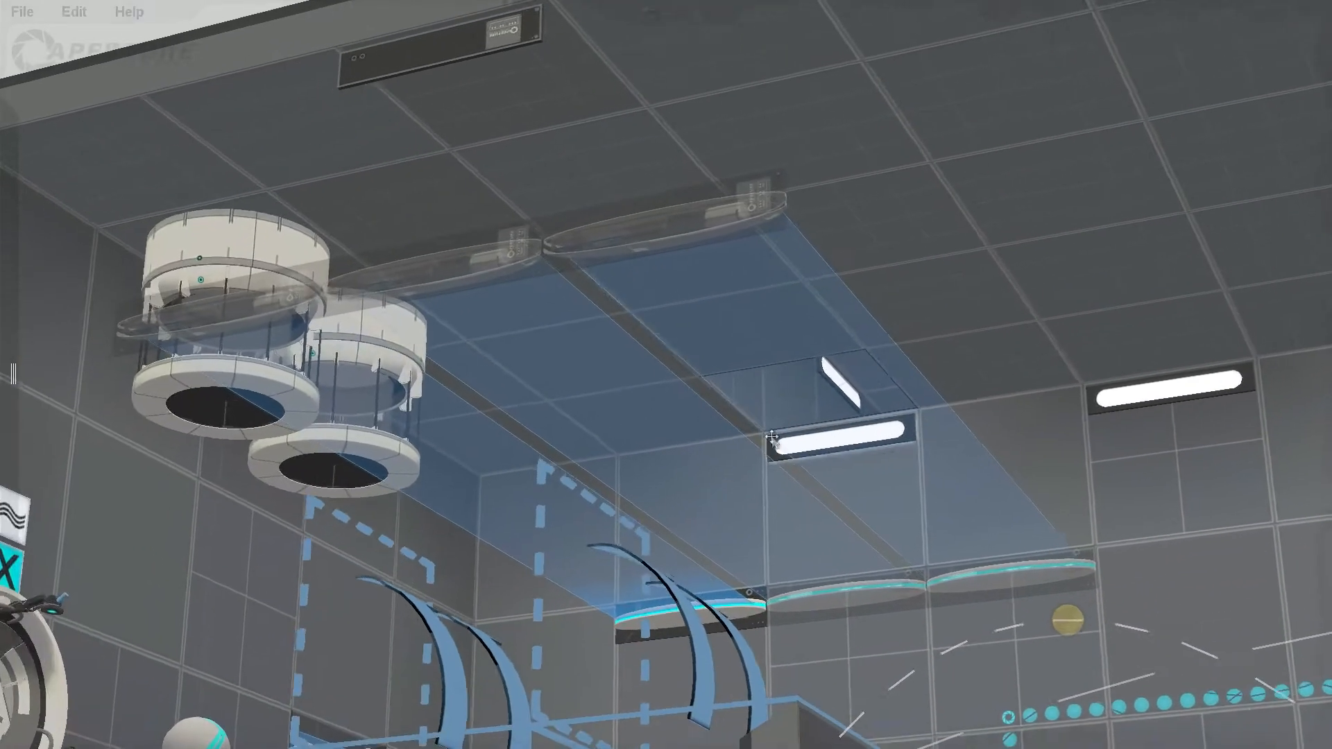
{"action": "right_click_drag", "start_coordinate": [772, 439], "coordinate": [739, 554]}
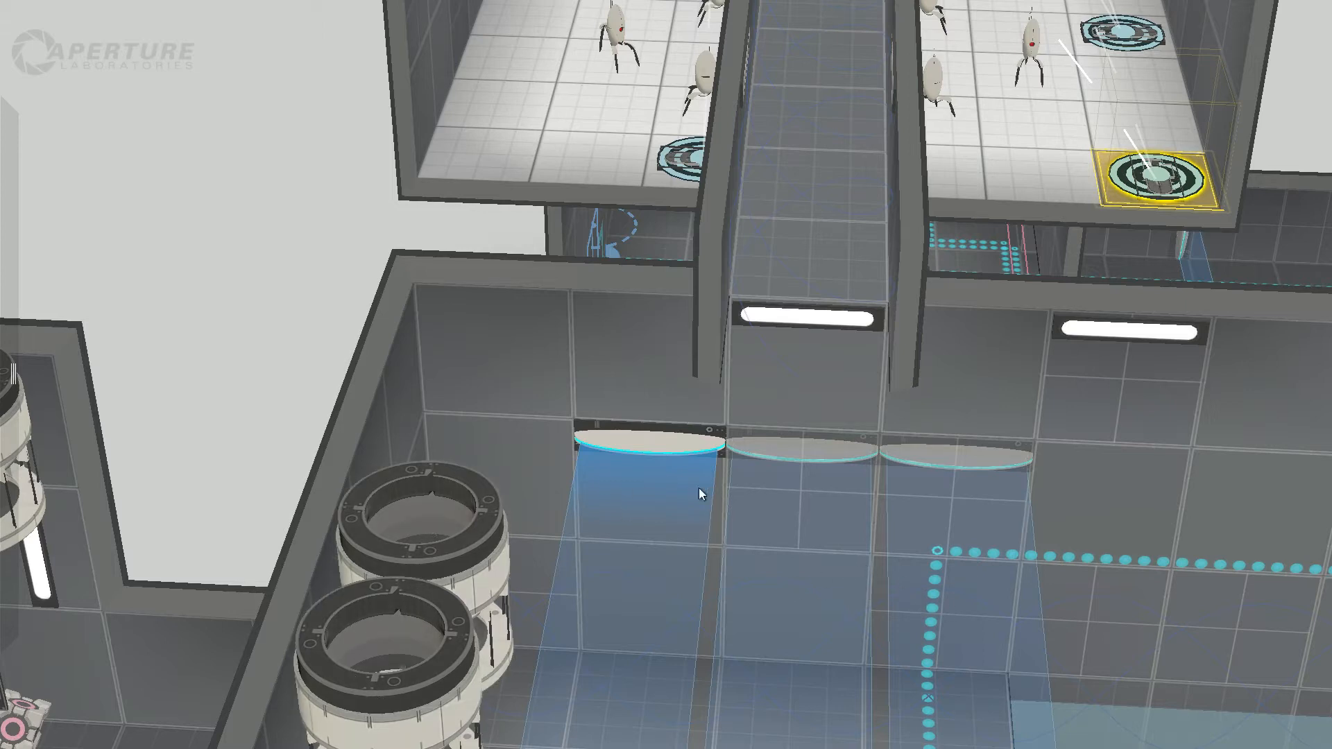
{"action": "left_click", "coordinate": [579, 473]}
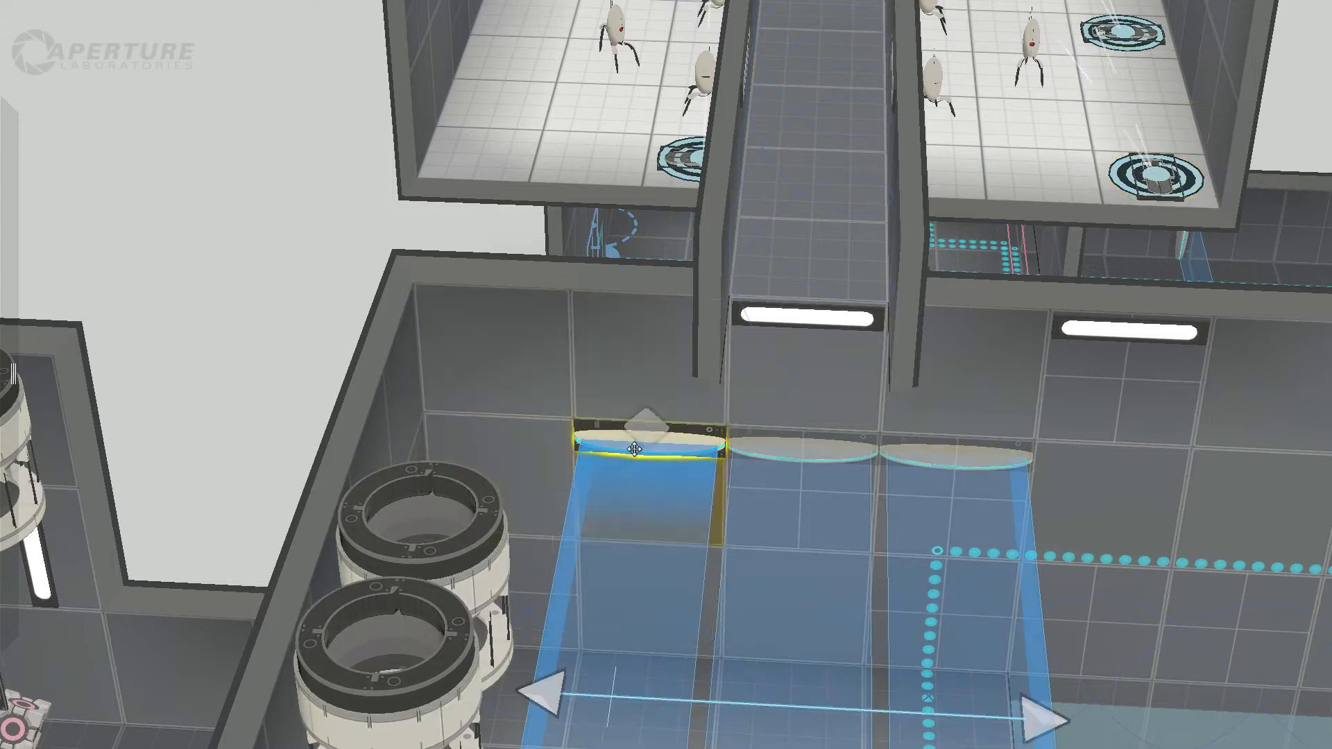
Step: Check the field of view of the turret near the pedestal button, looking from the corridor side
{"action": "right_click_drag", "start_coordinate": [324, 385], "coordinate": [478, 372]}
{"action": "middle_click_drag", "start_coordinate": [216, 180], "coordinate": [493, 316]}
{"action": "left_click", "coordinate": [474, 306]}
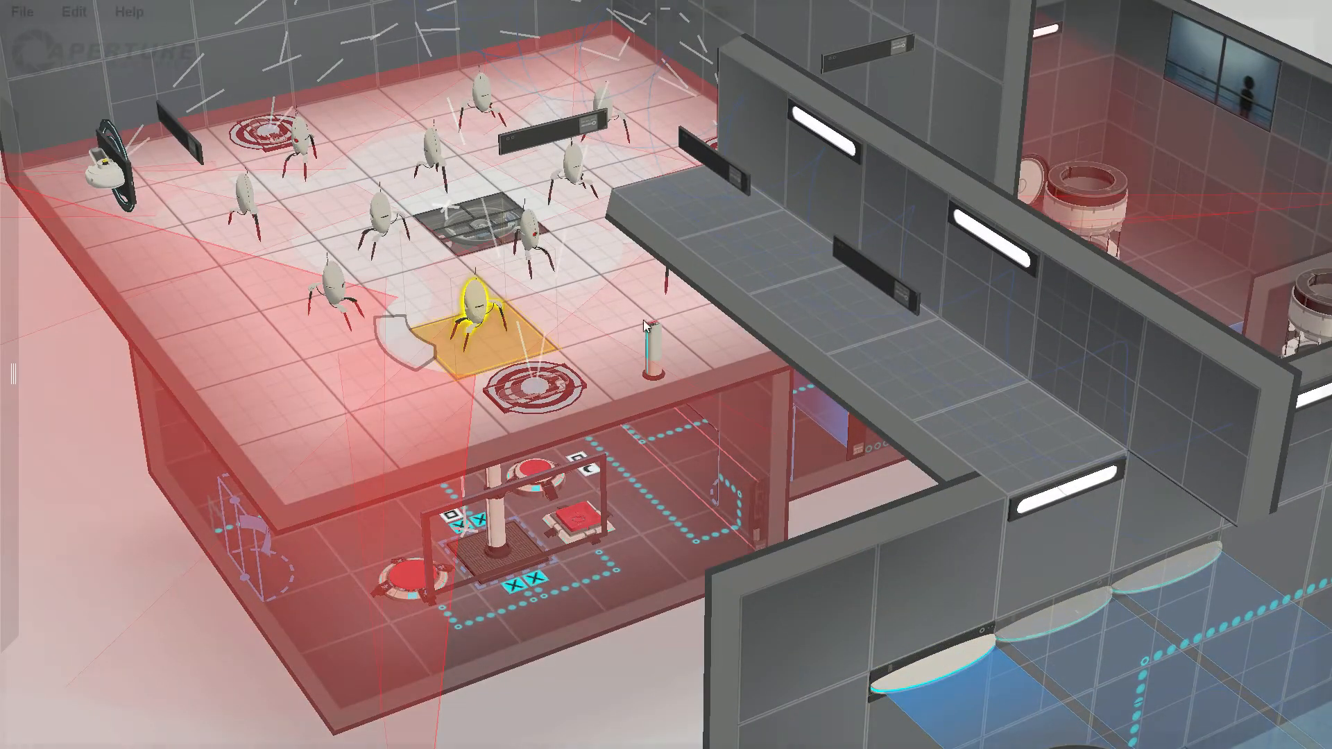
{"action": "right_click_drag", "start_coordinate": [757, 211], "coordinate": [689, 106]}
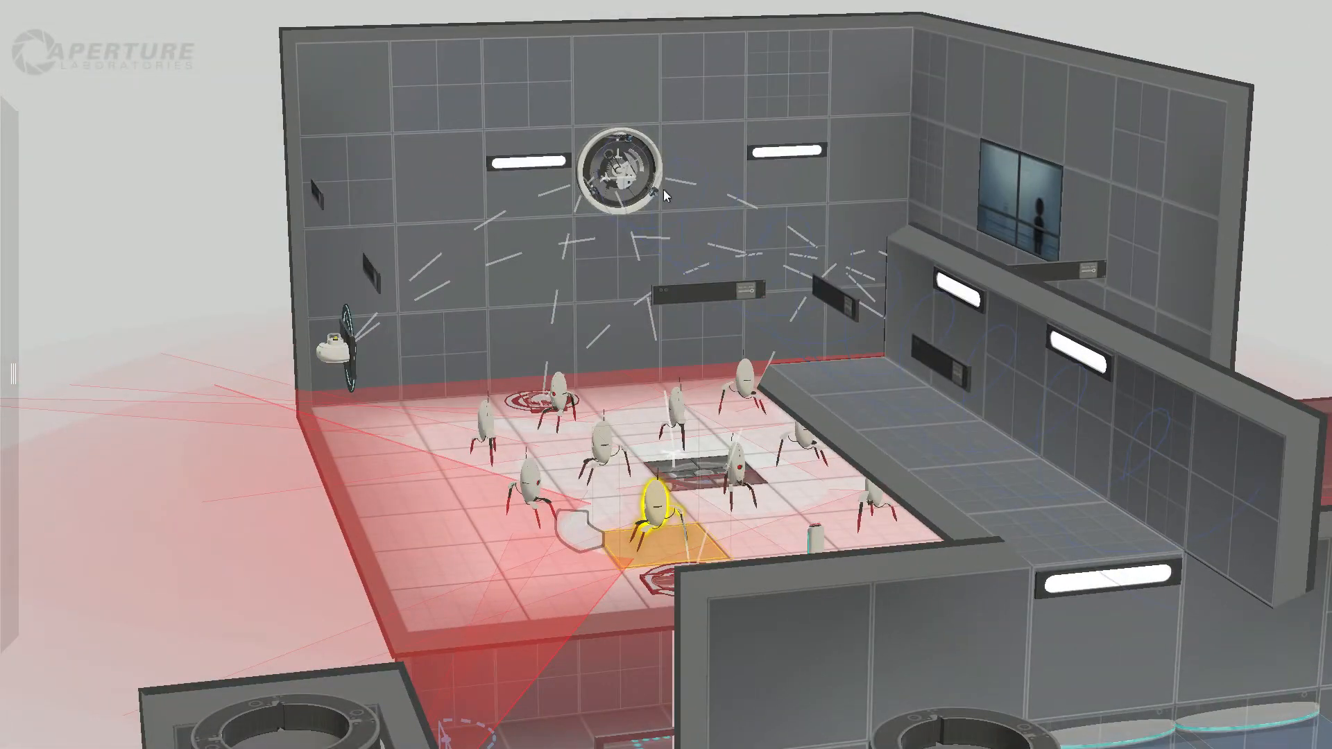
Step: Survey the water room's high blue field, angled panels, floating platforms and floor buttons from several angles
{"action": "middle_click_drag", "start_coordinate": [1089, 568], "coordinate": [697, 326]}
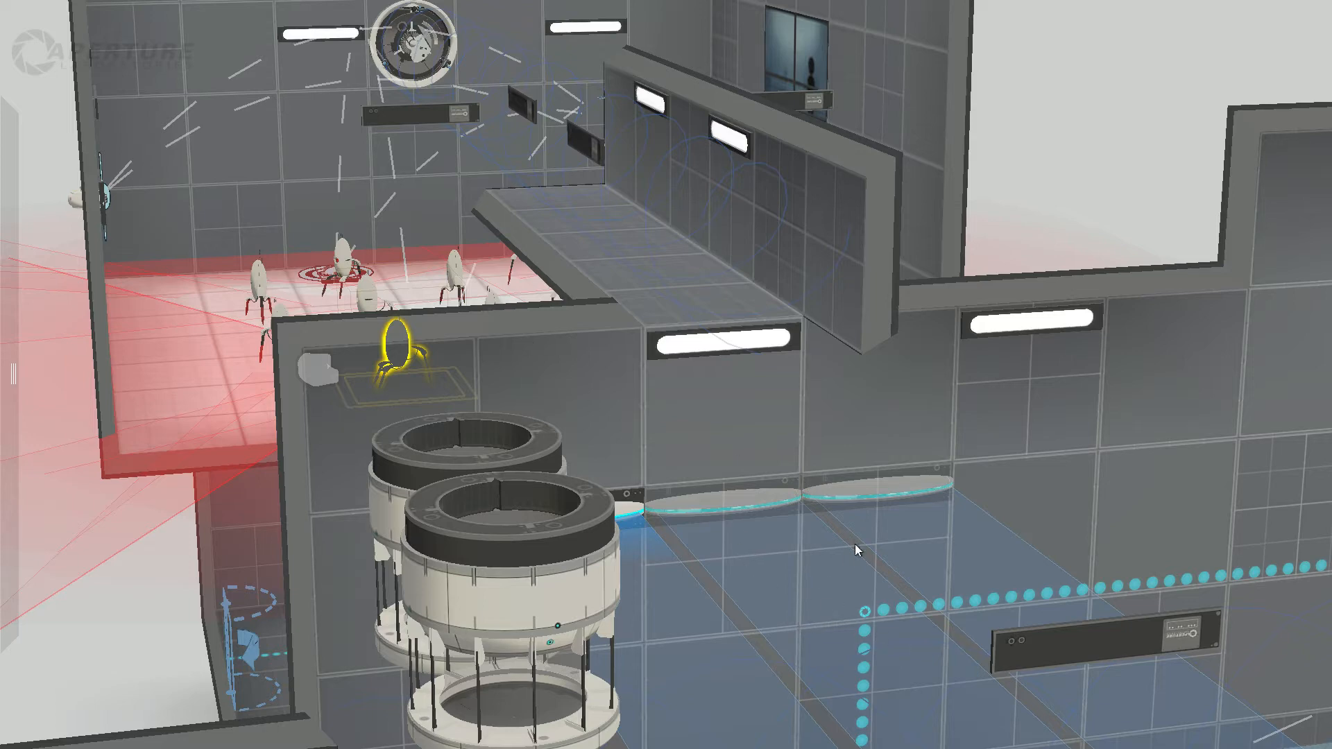
{"action": "middle_click_drag", "start_coordinate": [1064, 547], "coordinate": [631, 211]}
{"action": "right_click_drag", "start_coordinate": [396, 660], "coordinate": [1083, 719]}
{"action": "right_click_drag", "start_coordinate": [1262, 748], "coordinate": [1215, 483]}
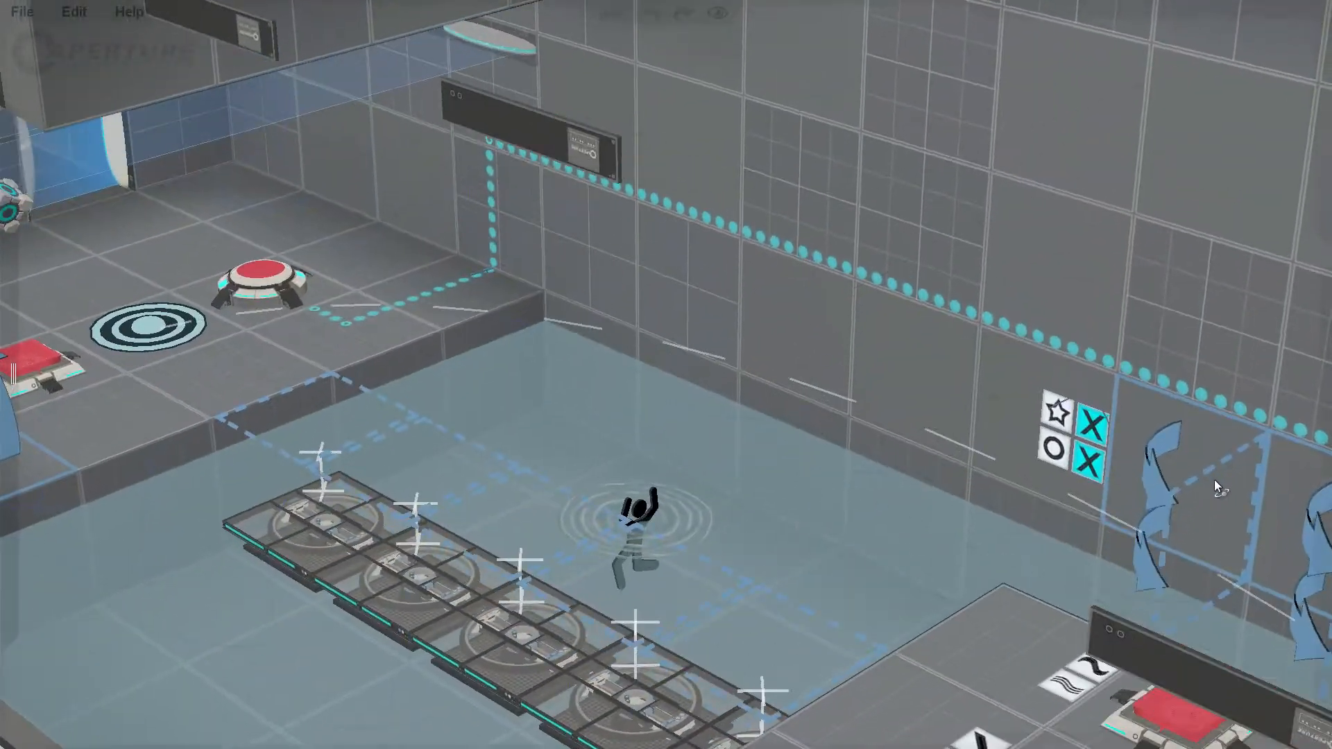
{"action": "scroll", "coordinate": [703, 508], "scroll_direction": "down", "scroll_amount": 2}
{"action": "middle_click_drag", "start_coordinate": [433, 466], "coordinate": [803, 476]}
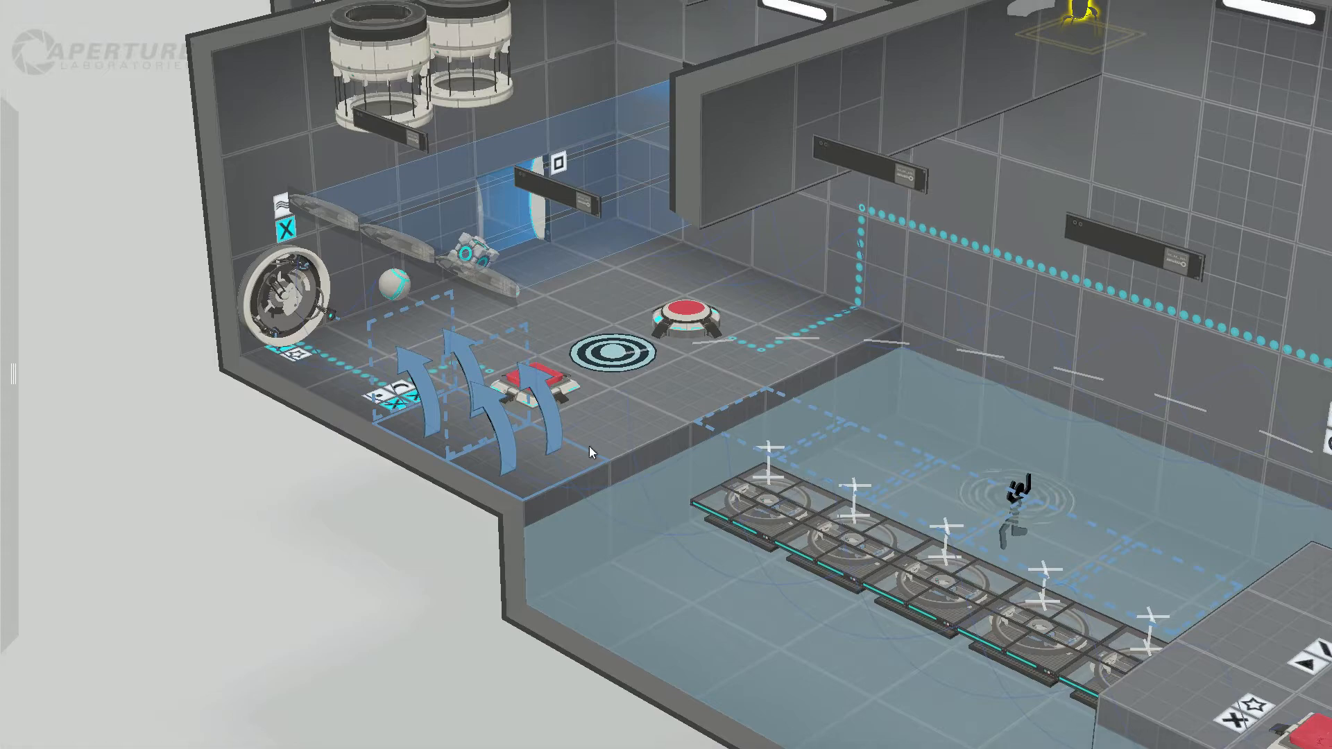
Step: Inspect the edgeless safety cube and storage cube on the water room's ledge, and the cube beyond the blue field in the doorway
{"action": "scroll", "coordinate": [590, 447], "scroll_direction": "up", "scroll_amount": 3}
{"action": "right_click_drag", "start_coordinate": [550, 507], "coordinate": [413, 386]}
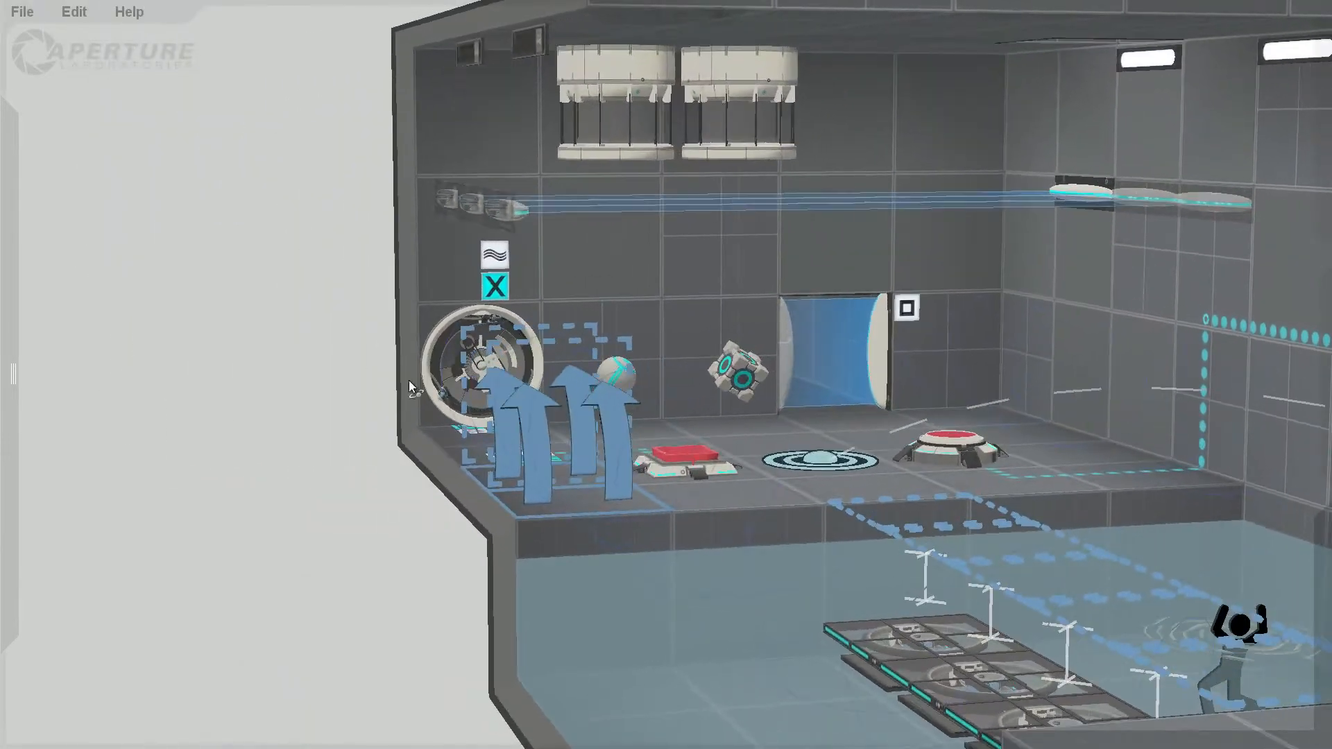
{"action": "right_click_drag", "start_coordinate": [871, 481], "coordinate": [745, 476]}
{"action": "scroll", "coordinate": [748, 476], "scroll_direction": "down", "scroll_amount": 2}
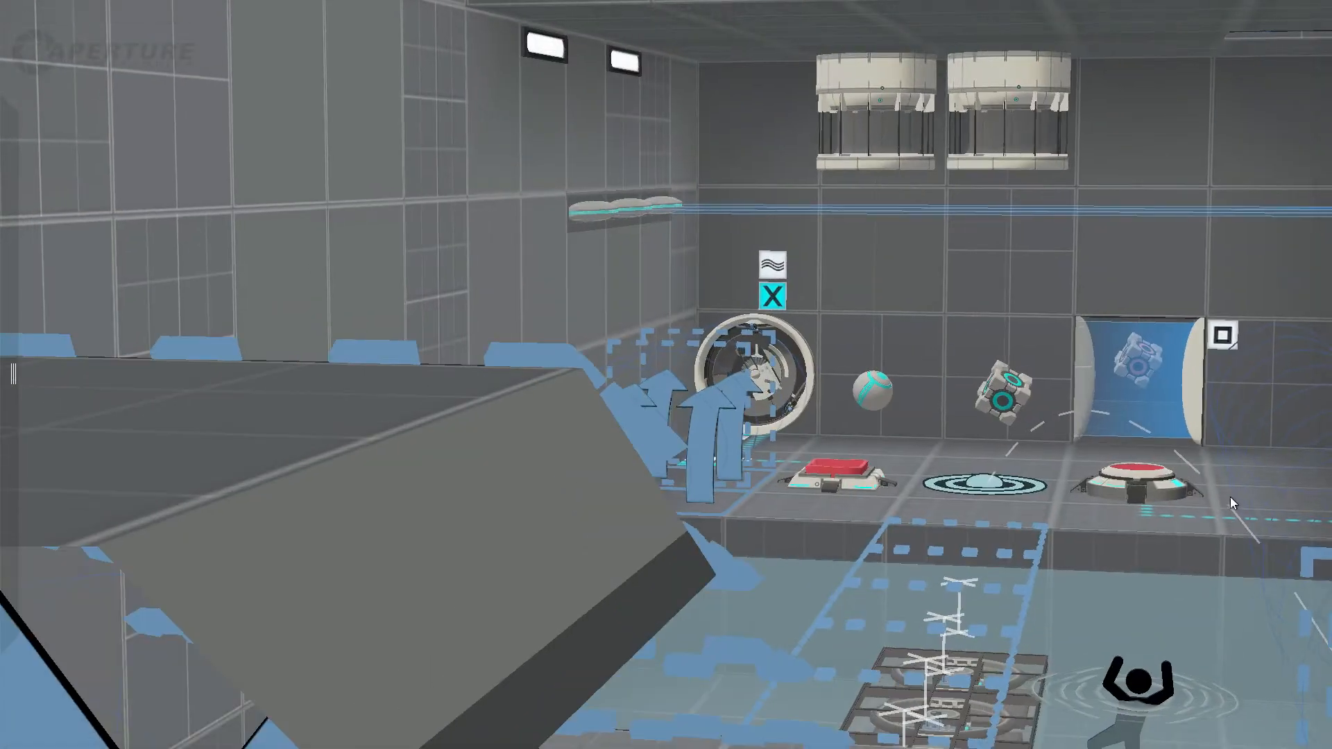
{"action": "middle_click_drag", "start_coordinate": [1232, 499], "coordinate": [1114, 494]}
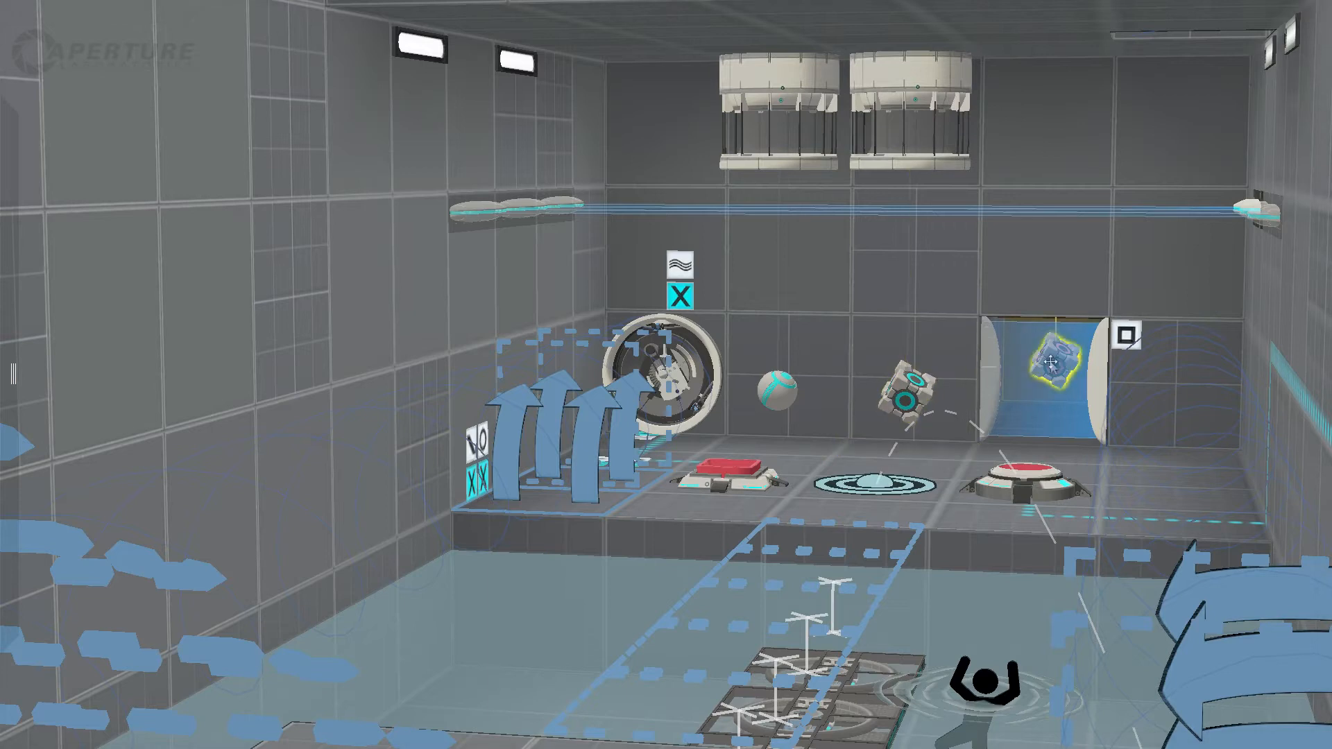
{"action": "left_click", "coordinate": [772, 397]}
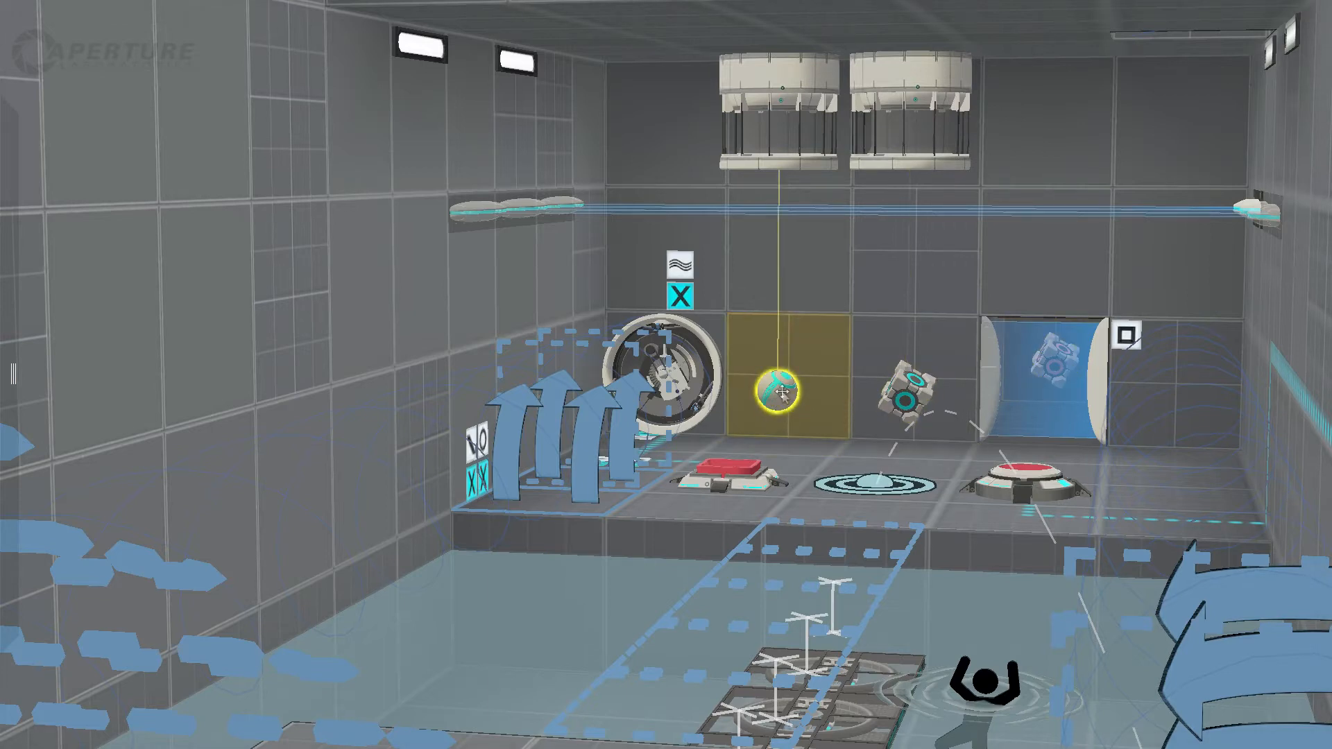
{"action": "left_click", "coordinate": [921, 393]}
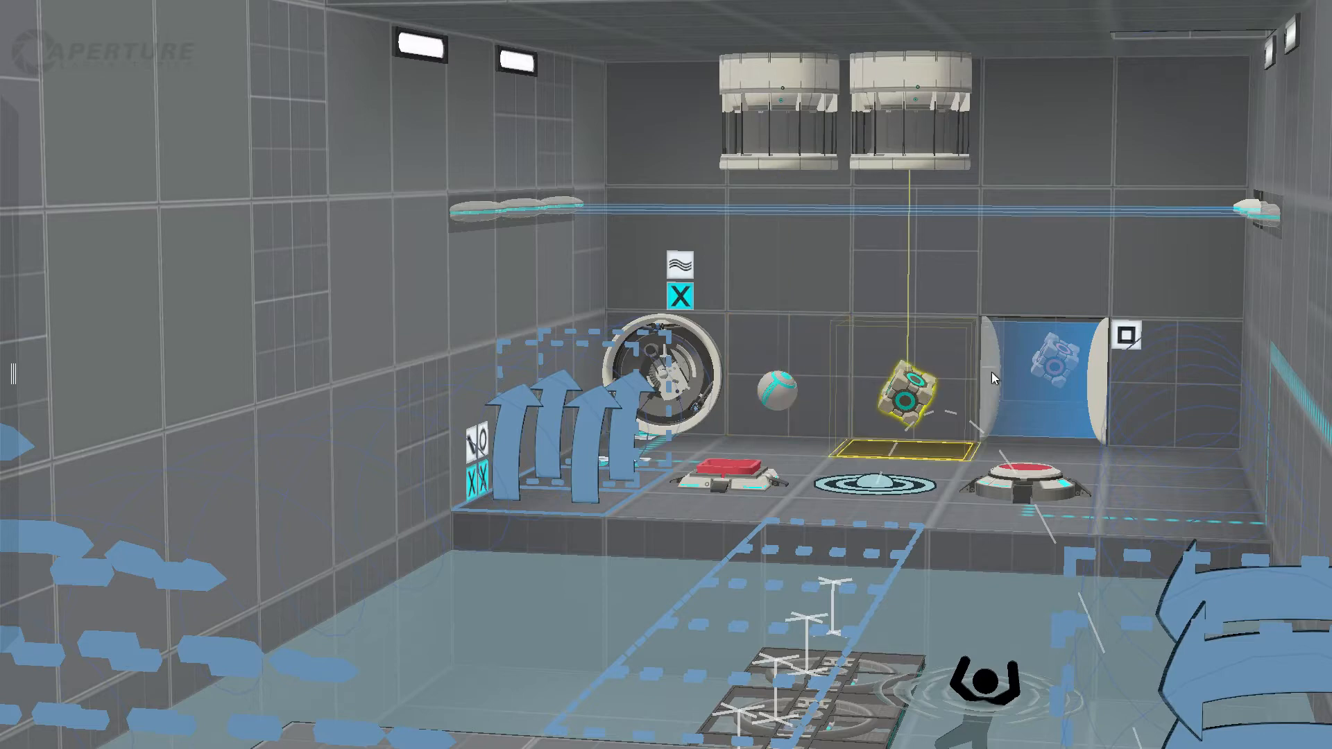
{"action": "left_click", "coordinate": [1056, 358]}
{"action": "middle_click_drag", "start_coordinate": [1056, 371], "coordinate": [1115, 380]}
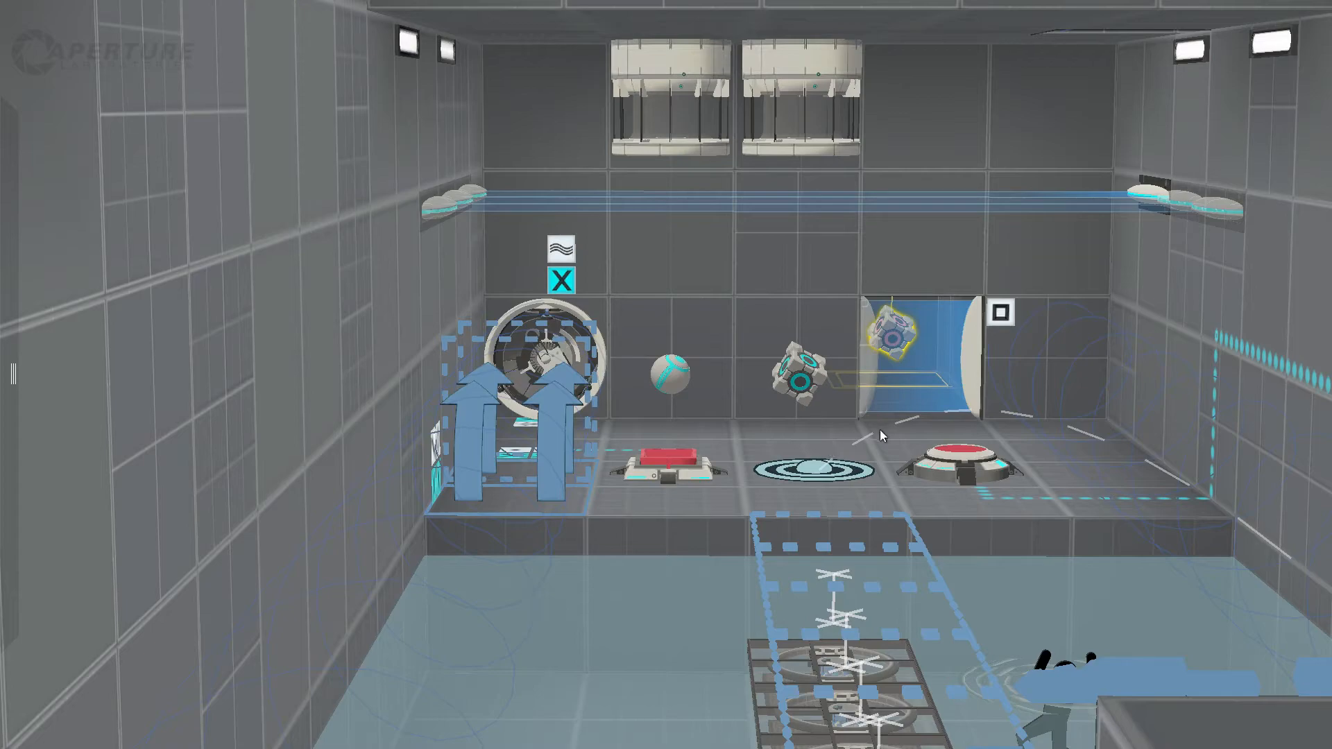
Step: Examine the row of submerged platforms between the water room's ledge and the button island, from the side and from above
{"action": "middle_click_drag", "start_coordinate": [826, 418], "coordinate": [1188, 458]}
{"action": "scroll", "coordinate": [879, 500], "scroll_direction": "down", "scroll_amount": 2}
{"action": "middle_click_drag", "start_coordinate": [1100, 535], "coordinate": [595, 449], "text": "shift"}
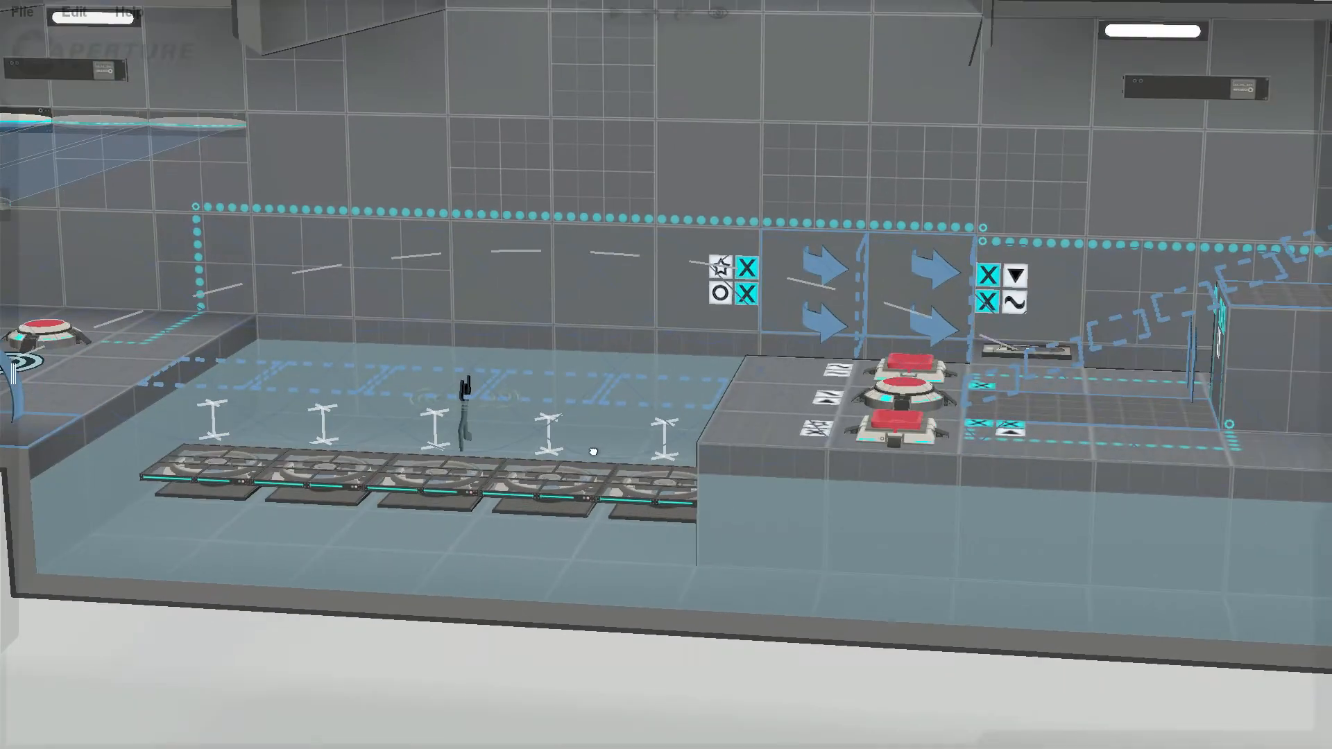
{"action": "scroll", "coordinate": [603, 448], "scroll_direction": "down", "scroll_amount": 1}
{"action": "middle_click_drag", "start_coordinate": [338, 447], "coordinate": [515, 432], "text": "shift"}
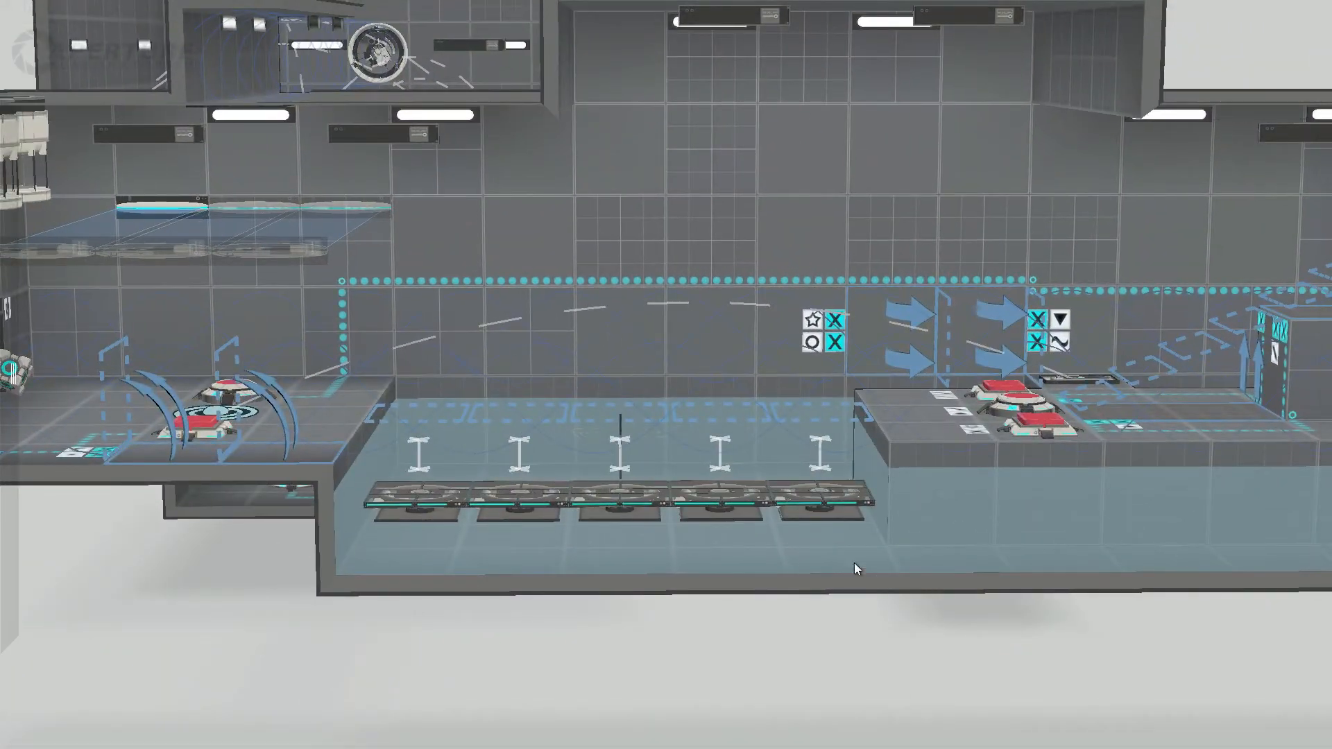
{"action": "middle_click_drag", "start_coordinate": [586, 519], "coordinate": [874, 677]}
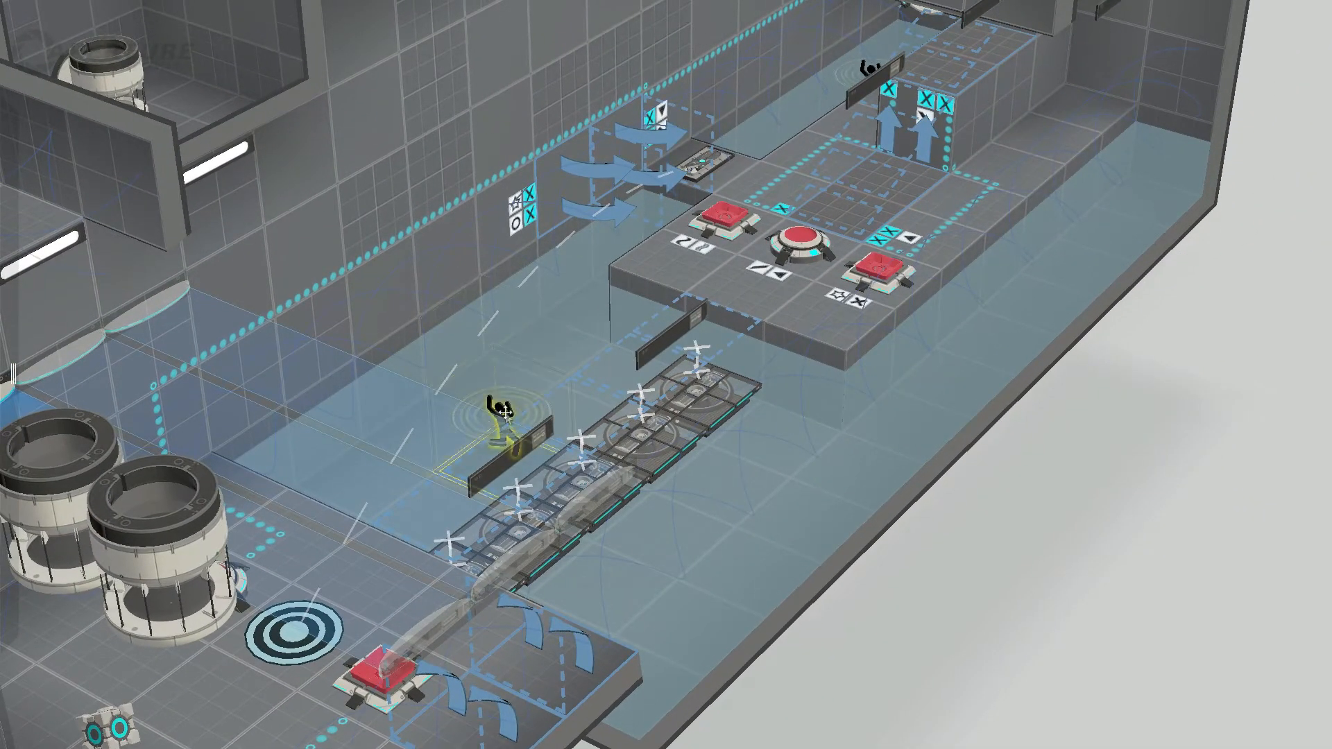
{"action": "middle_click_drag", "start_coordinate": [1126, 449], "coordinate": [915, 419]}
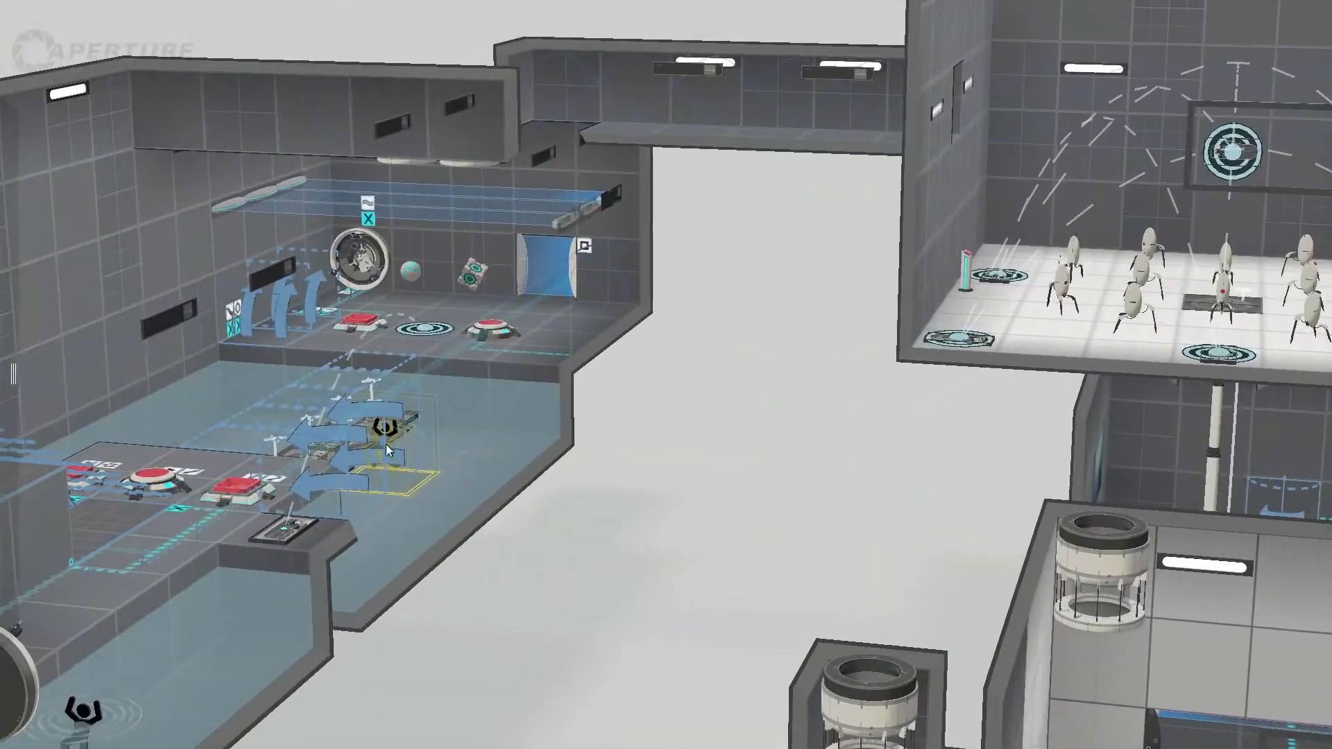
Step: Survey the full length of the water room, from the cube droppers on the ledge to the raised far end
{"action": "middle_click_drag", "start_coordinate": [385, 445], "coordinate": [707, 478]}
{"action": "middle_click_drag", "start_coordinate": [519, 526], "coordinate": [721, 460]}
{"action": "middle_click_drag", "start_coordinate": [297, 511], "coordinate": [478, 529]}
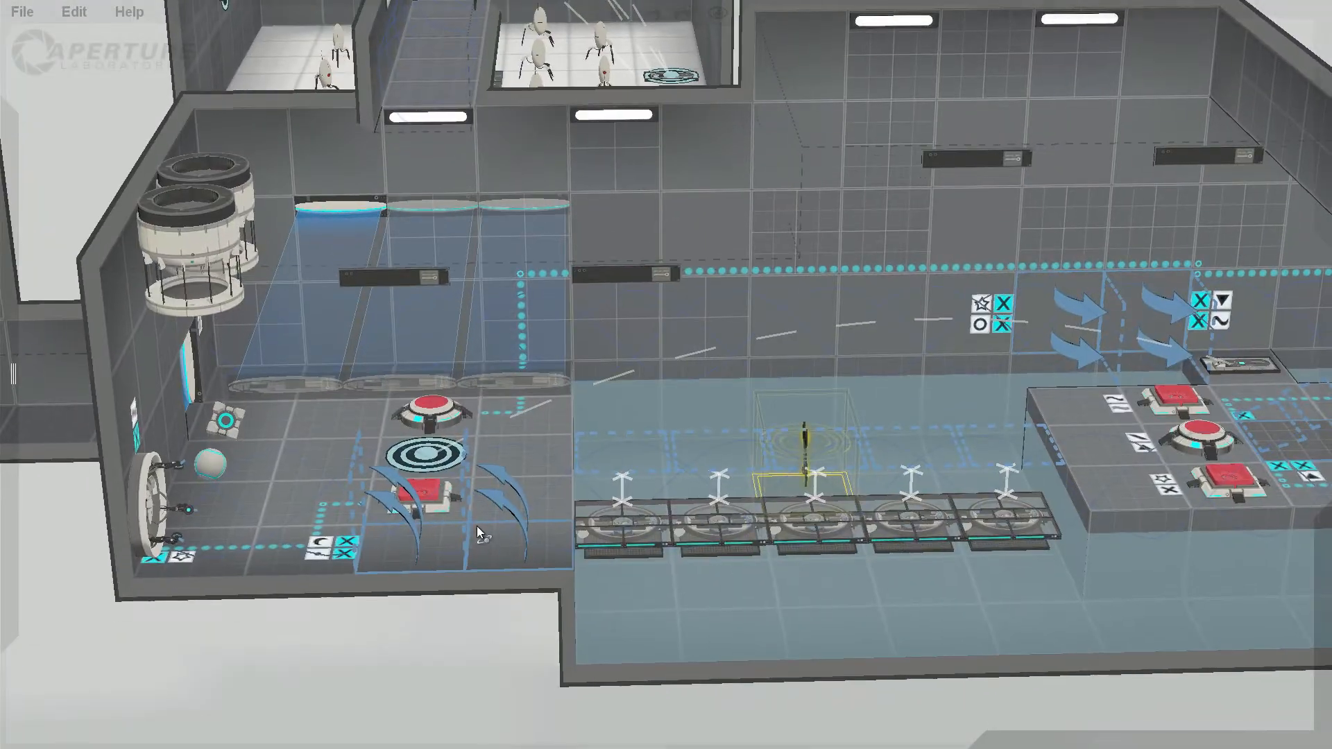
{"action": "scroll", "coordinate": [484, 527], "scroll_direction": "down", "scroll_amount": 2}
{"action": "middle_click_drag", "start_coordinate": [919, 495], "coordinate": [566, 501]}
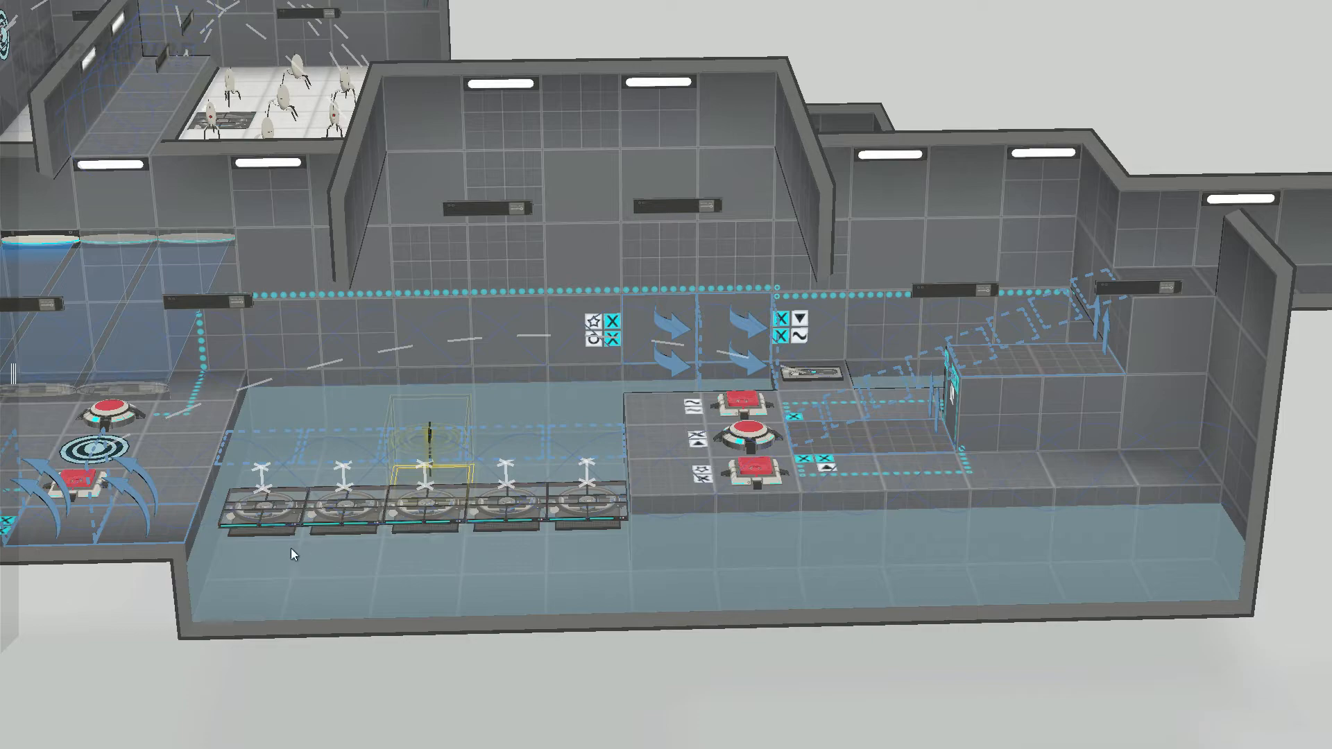
{"action": "left_click_drag", "start_coordinate": [127, 587], "coordinate": [16, 570]}
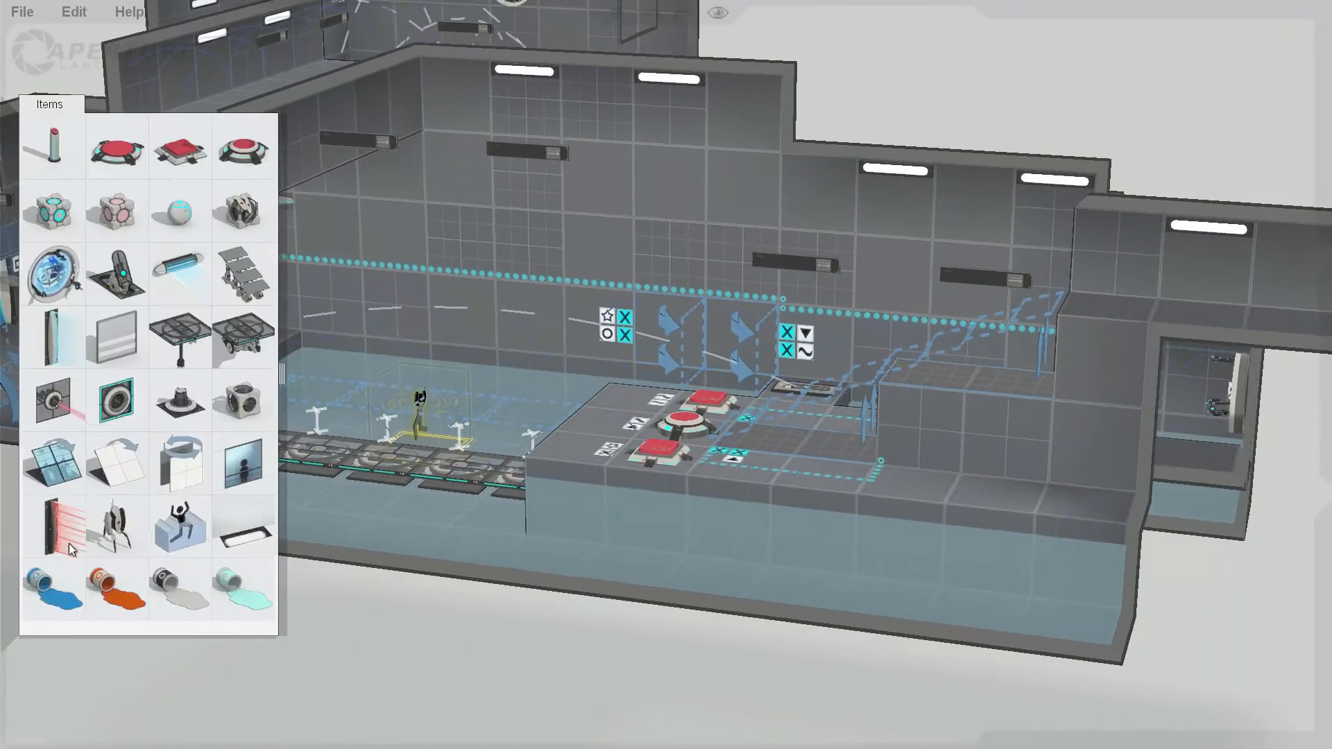
{"action": "middle_click_drag", "start_coordinate": [407, 615], "coordinate": [673, 621]}
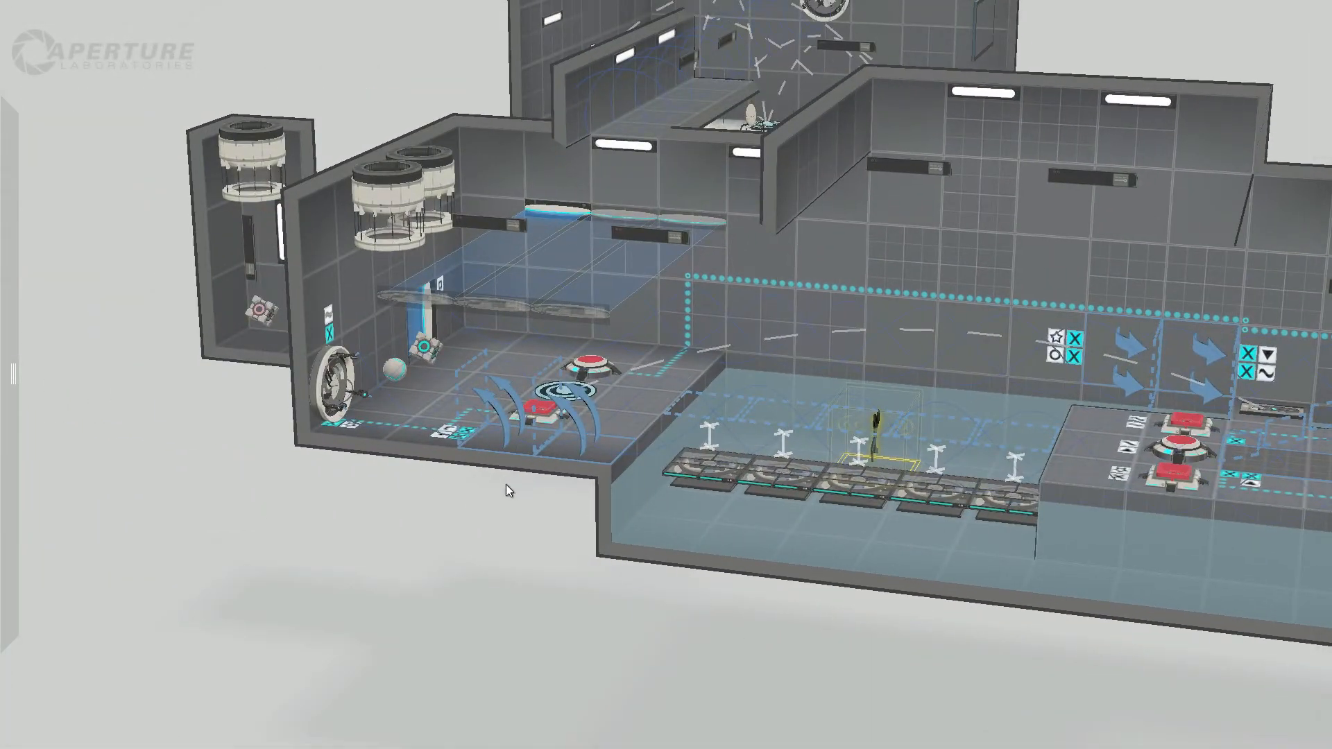
{"action": "left_click_drag", "start_coordinate": [507, 485], "coordinate": [254, 491]}
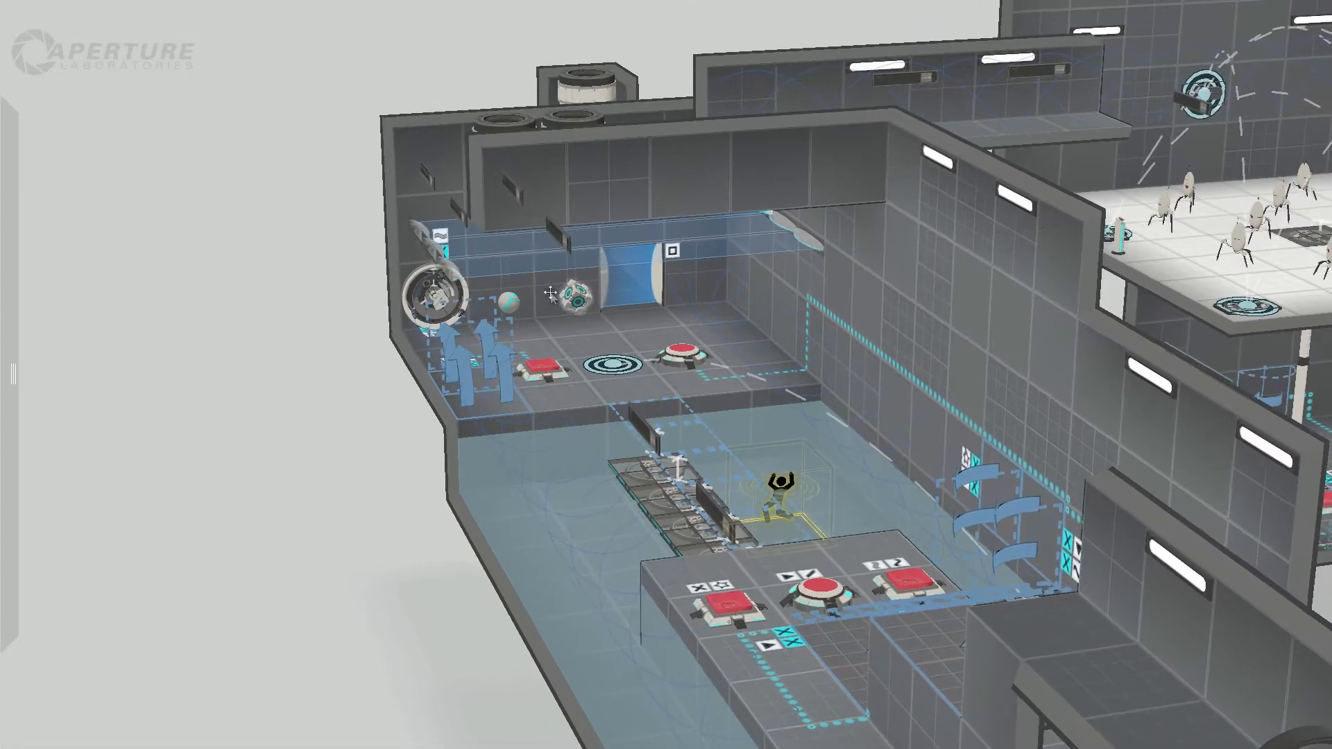
Step: Inspect the edgeless safety cube and sphere button on the ledge, and follow the button's dotted connection line along the wall
{"action": "left_click", "coordinate": [513, 298]}
{"action": "left_click", "coordinate": [675, 357]}
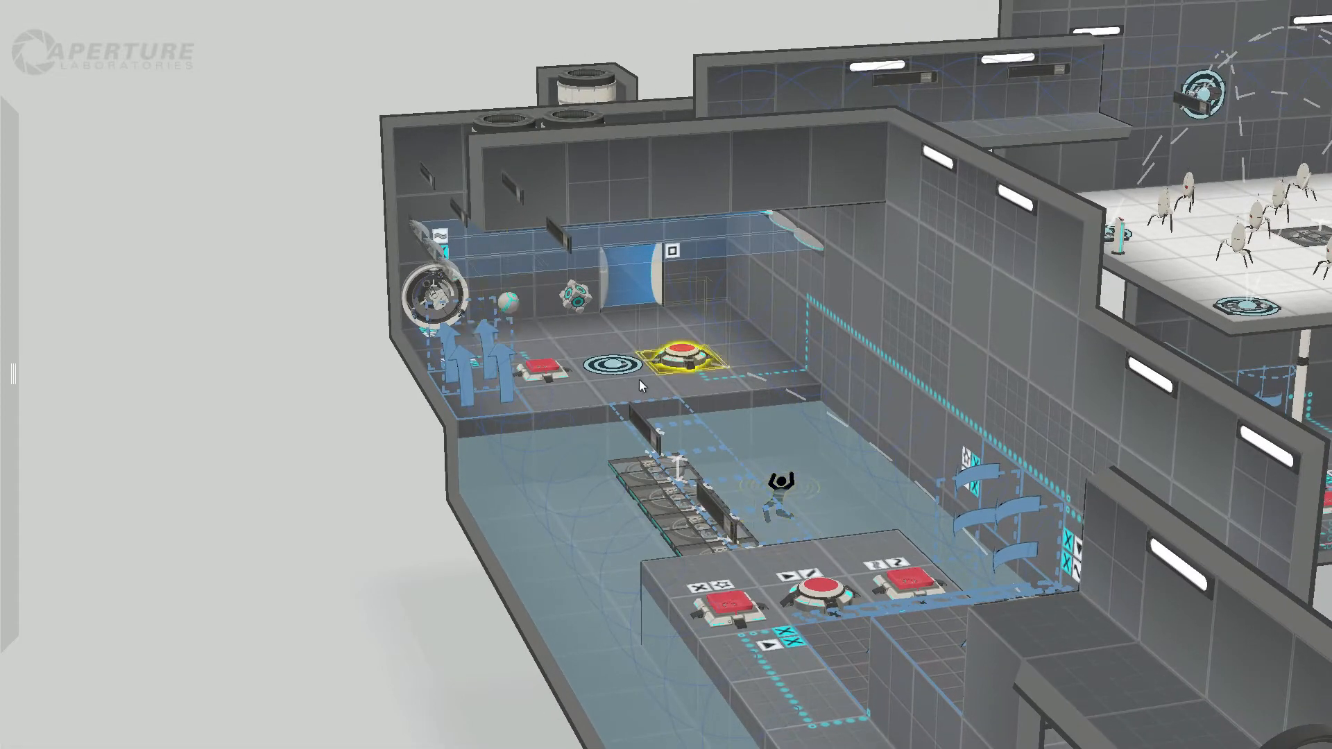
{"action": "left_click_drag", "start_coordinate": [371, 416], "coordinate": [659, 399]}
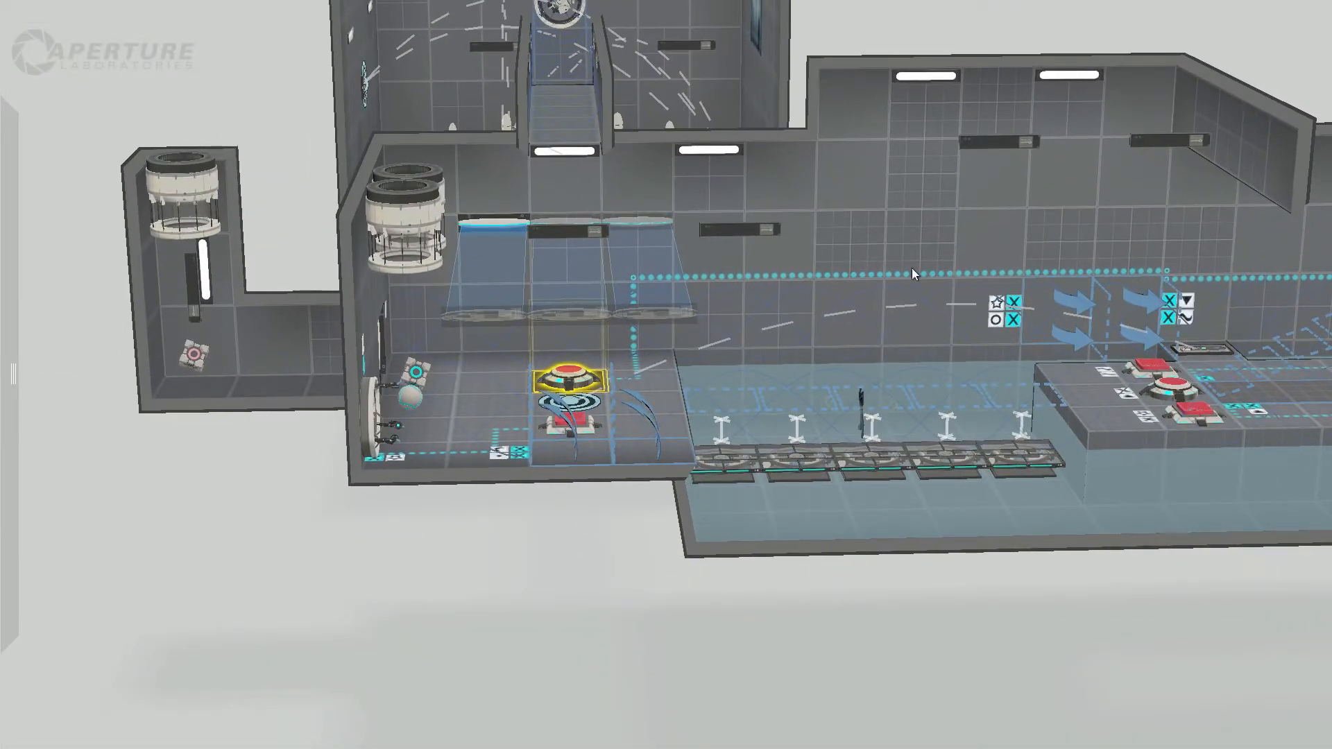
{"action": "middle_click_drag", "start_coordinate": [1066, 284], "coordinate": [983, 340]}
{"action": "left_click", "coordinate": [723, 243]}
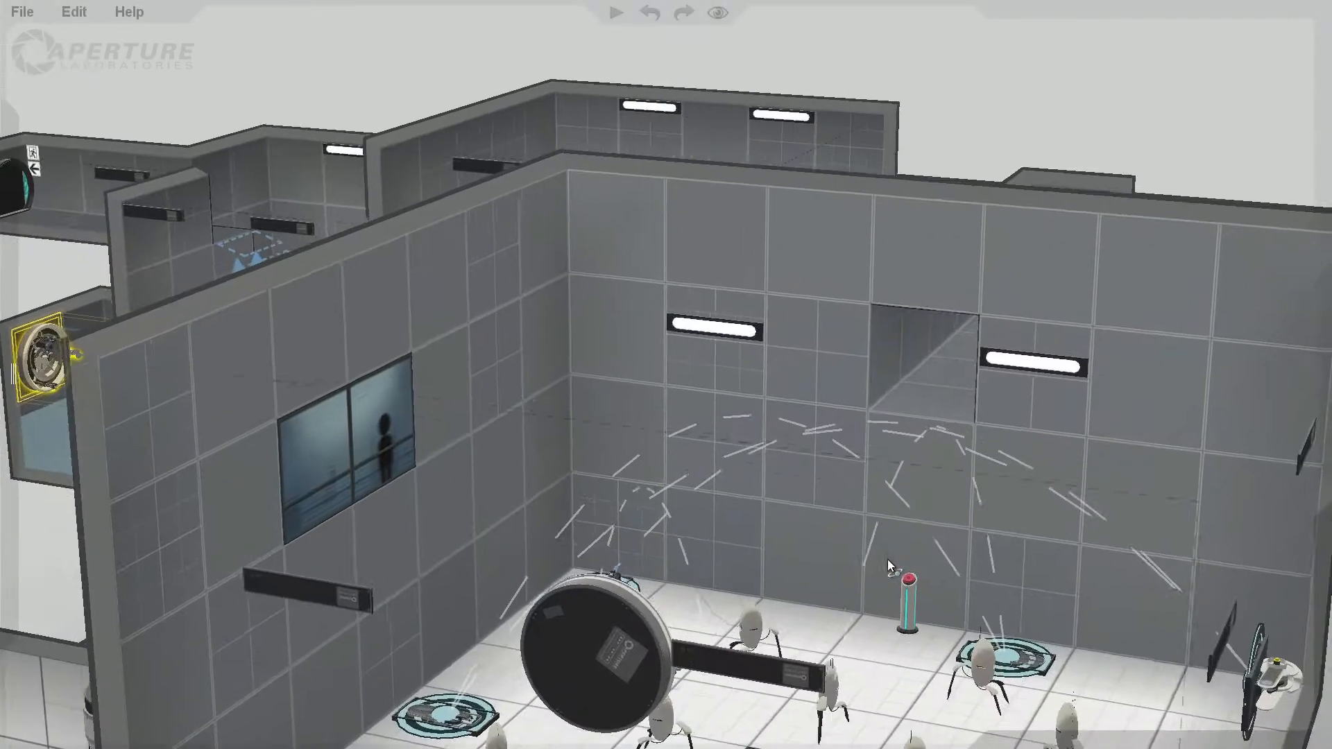
Step: Examine the cube button on the ledge and the angled panels beside it
{"action": "middle_click_drag", "start_coordinate": [889, 559], "coordinate": [311, 574]}
{"action": "left_click", "coordinate": [311, 574]}
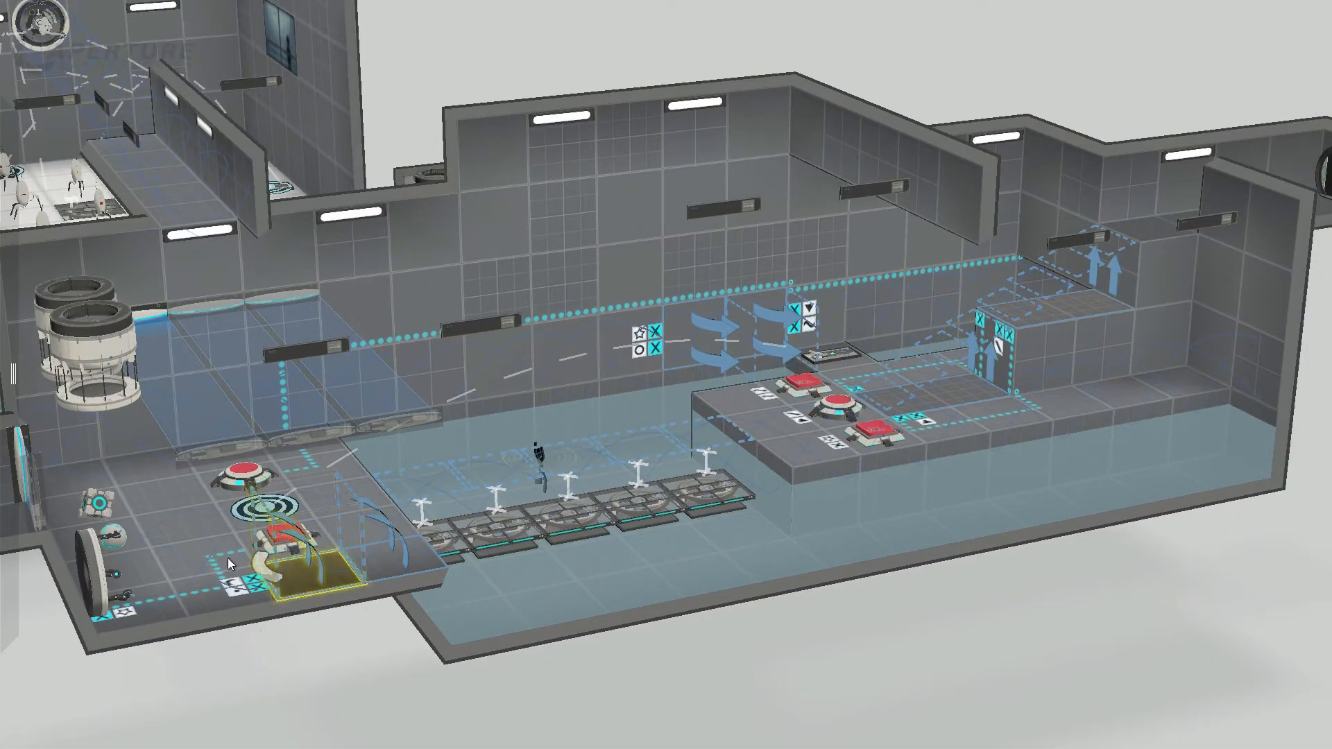
{"action": "scroll", "coordinate": [246, 567], "scroll_direction": "up", "scroll_amount": 2}
{"action": "left_click", "coordinate": [288, 533]}
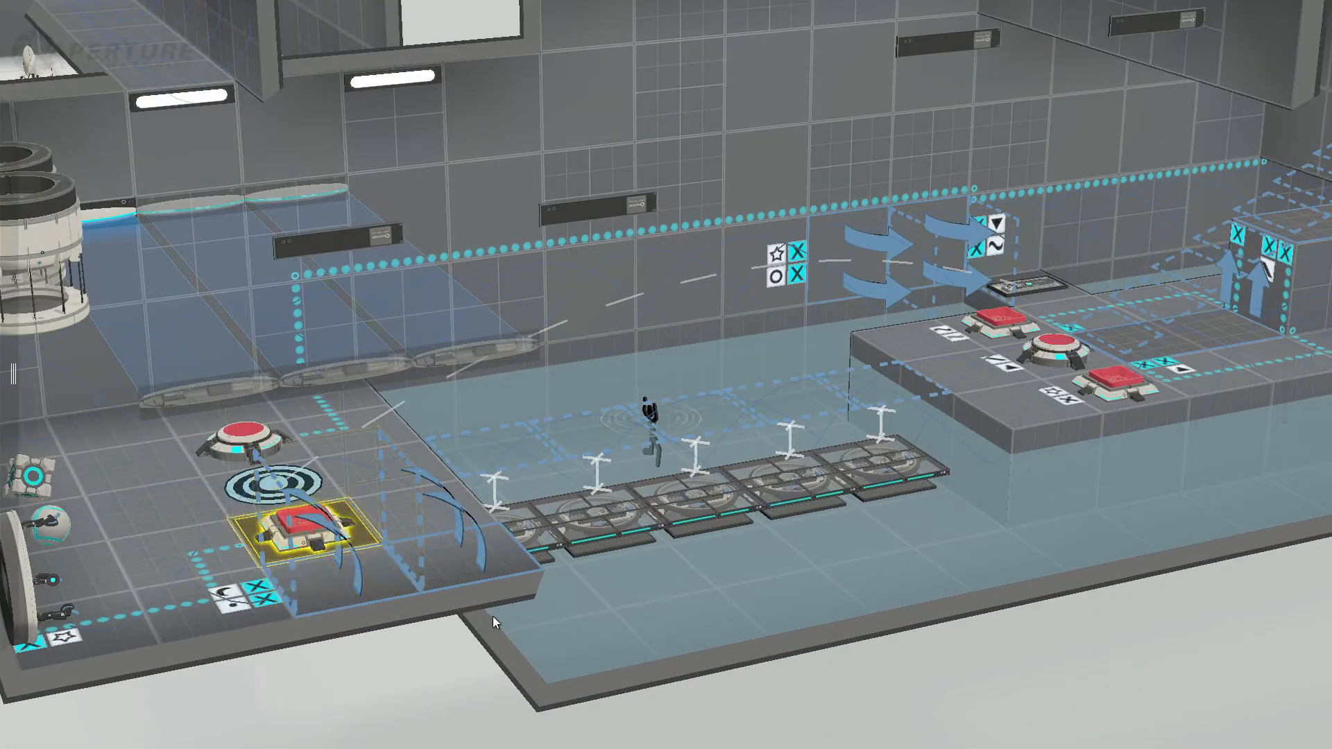
{"action": "scroll", "coordinate": [325, 624], "scroll_direction": "up", "scroll_amount": 2}
{"action": "middle_click_drag", "start_coordinate": [325, 624], "coordinate": [332, 624]}
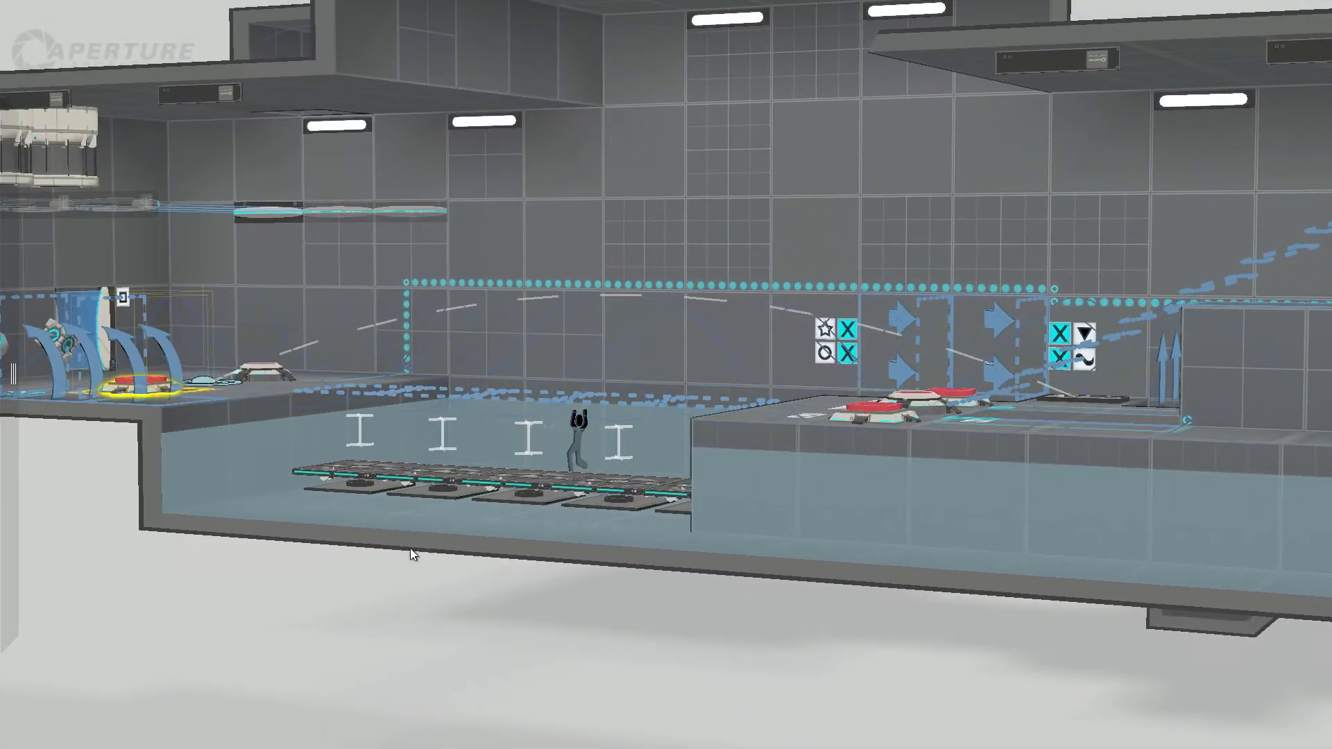
Step: Inspect the round funnel emitter on the ledge's end wall and its position relative to the water room
{"action": "middle_click_drag", "start_coordinate": [411, 548], "coordinate": [739, 686]}
{"action": "right_click_drag", "start_coordinate": [472, 600], "coordinate": [345, 605]}
{"action": "left_click", "coordinate": [344, 461]}
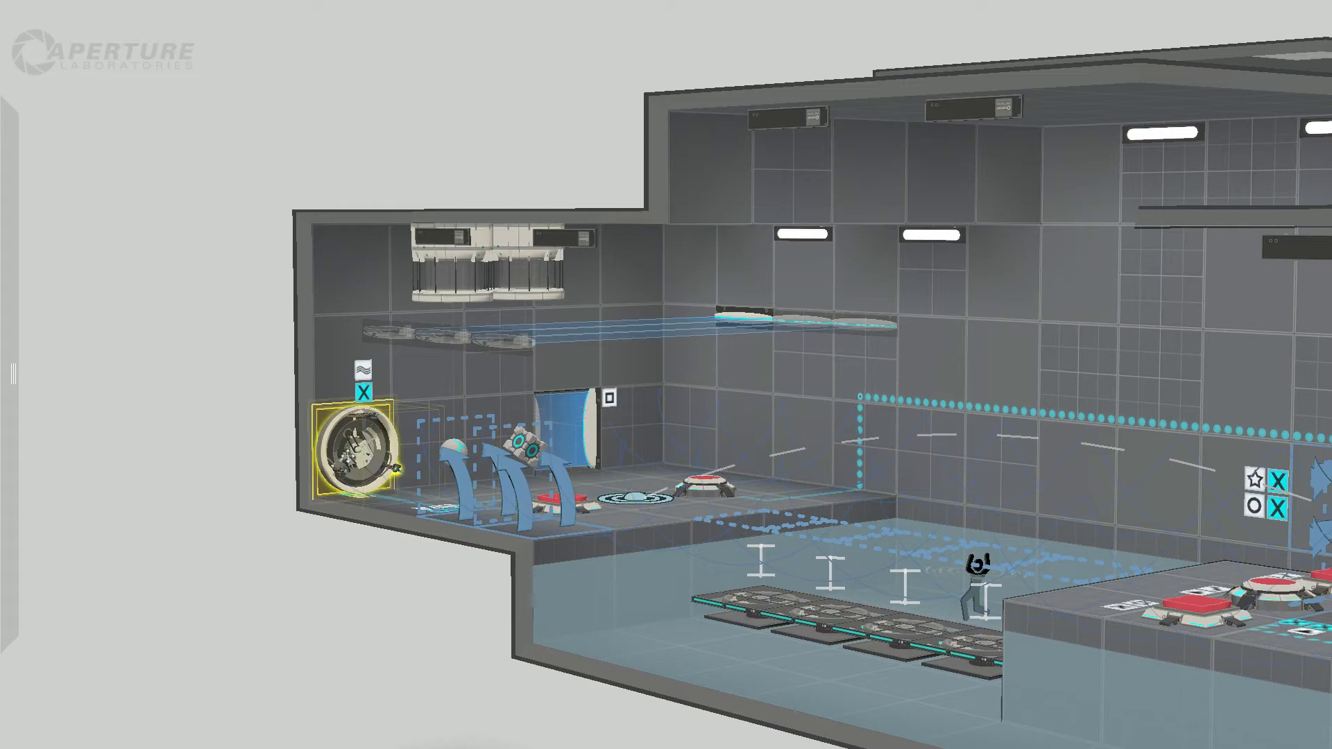
{"action": "right_click_drag", "start_coordinate": [327, 555], "coordinate": [506, 661]}
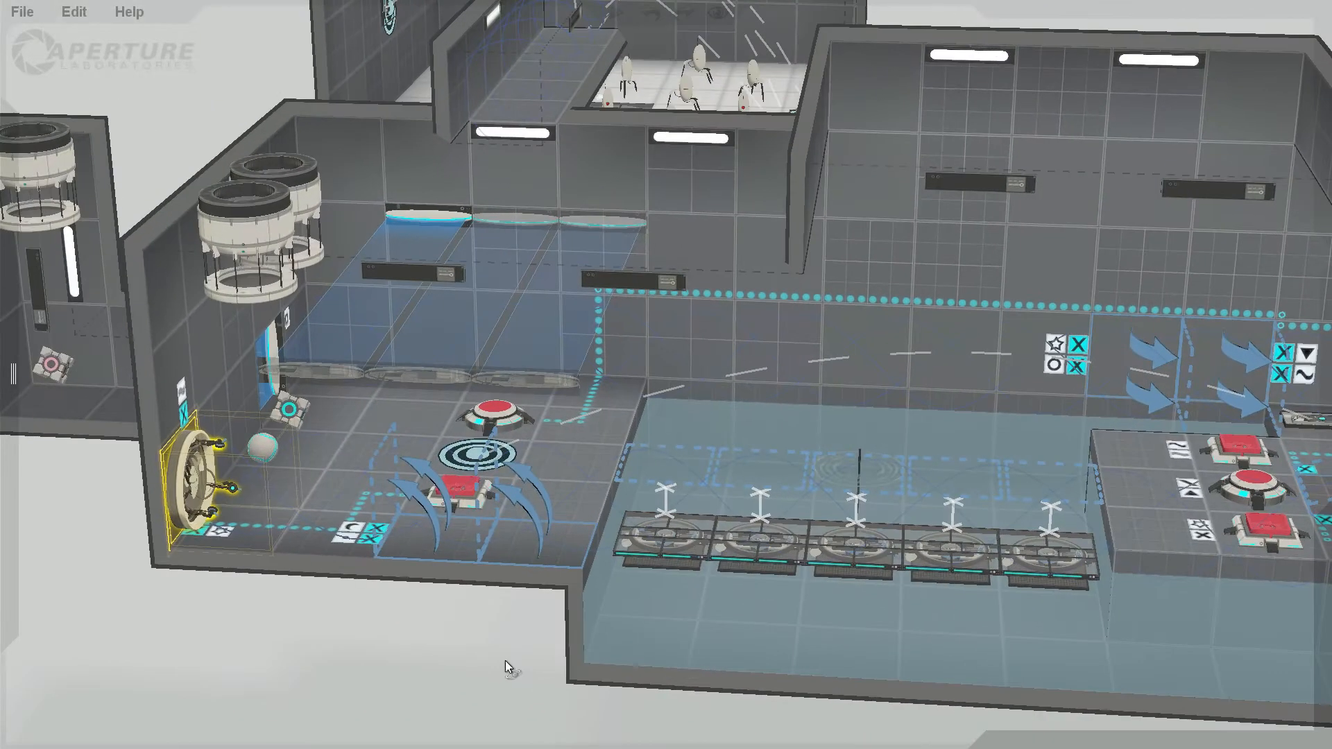
Step: Examine the button island's three floor buttons, their symbol signs and the linked panels from several angles
{"action": "middle_click_drag", "start_coordinate": [544, 625], "coordinate": [19, 522]}
{"action": "middle_click_drag", "start_coordinate": [905, 624], "coordinate": [826, 636]}
{"action": "right_click_drag", "start_coordinate": [616, 477], "coordinate": [872, 654]}
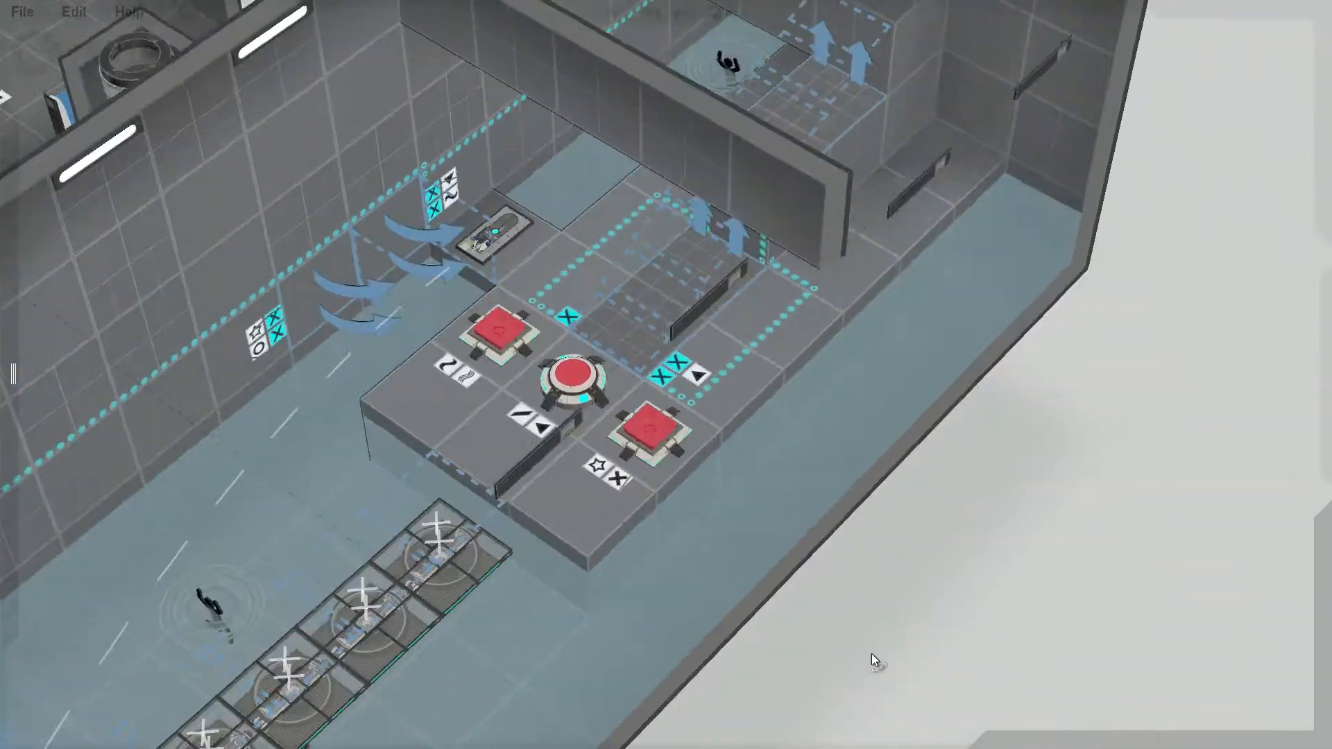
{"action": "right_click_drag", "start_coordinate": [612, 455], "coordinate": [635, 469]}
{"action": "middle_click_drag", "start_coordinate": [634, 468], "coordinate": [1034, 517]}
{"action": "middle_click_drag", "start_coordinate": [555, 520], "coordinate": [495, 440]}
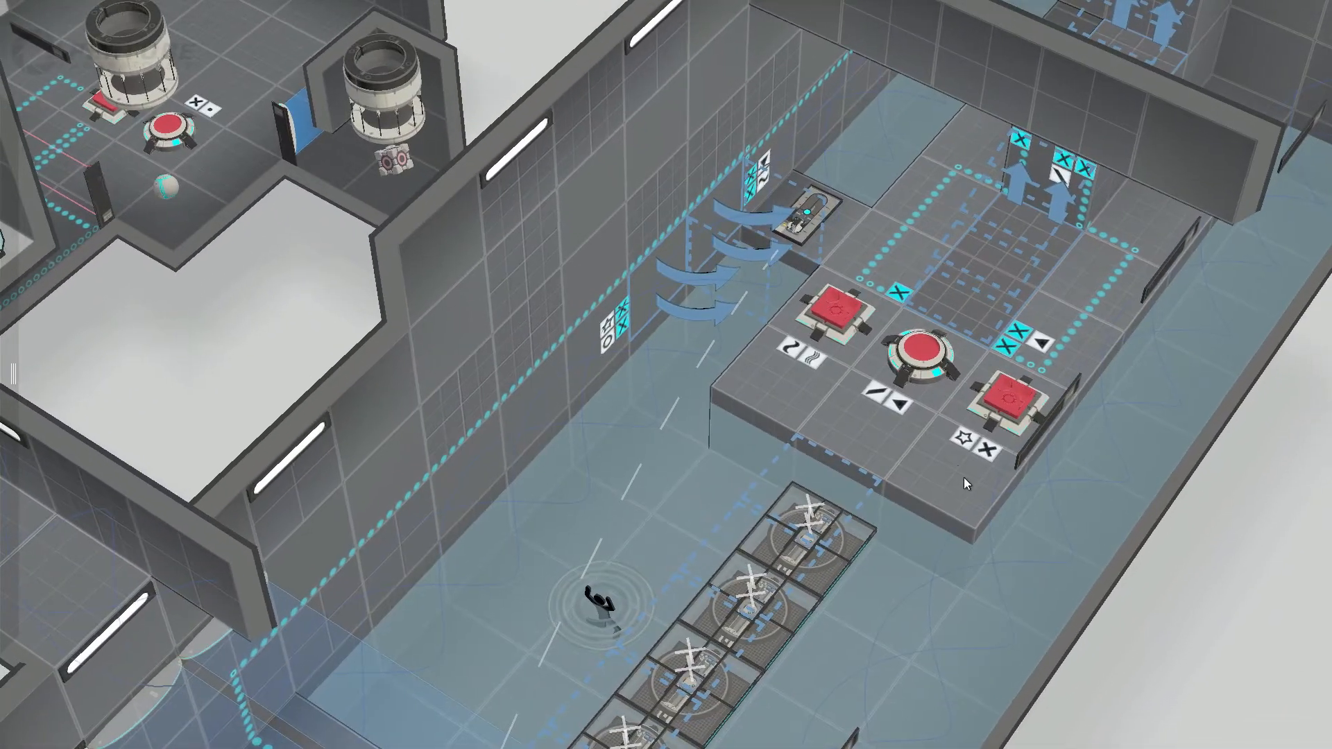
{"action": "right_click_drag", "start_coordinate": [964, 477], "coordinate": [869, 456]}
{"action": "middle_click_drag", "start_coordinate": [1051, 443], "coordinate": [1007, 438]}
{"action": "scroll", "coordinate": [1007, 436], "scroll_direction": "down", "scroll_amount": 5}
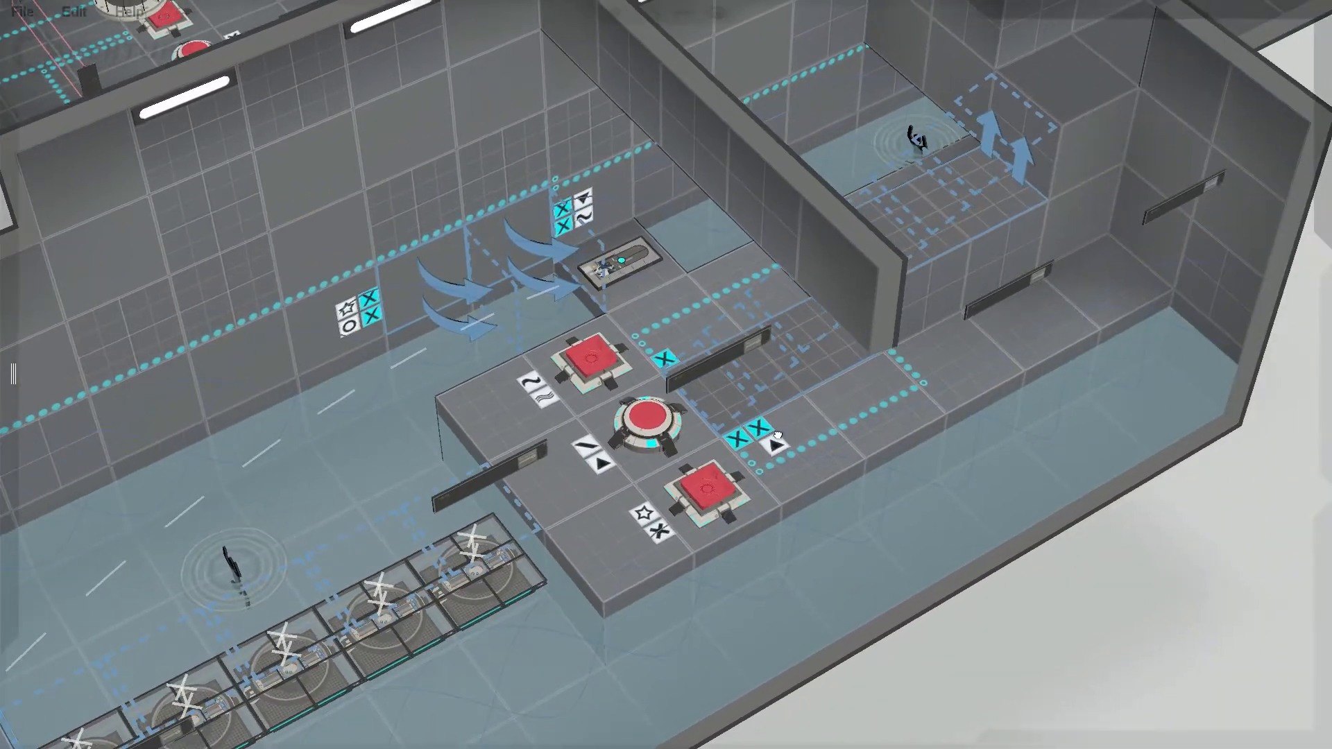
{"action": "scroll", "coordinate": [777, 434], "scroll_direction": "up", "scroll_amount": 4}
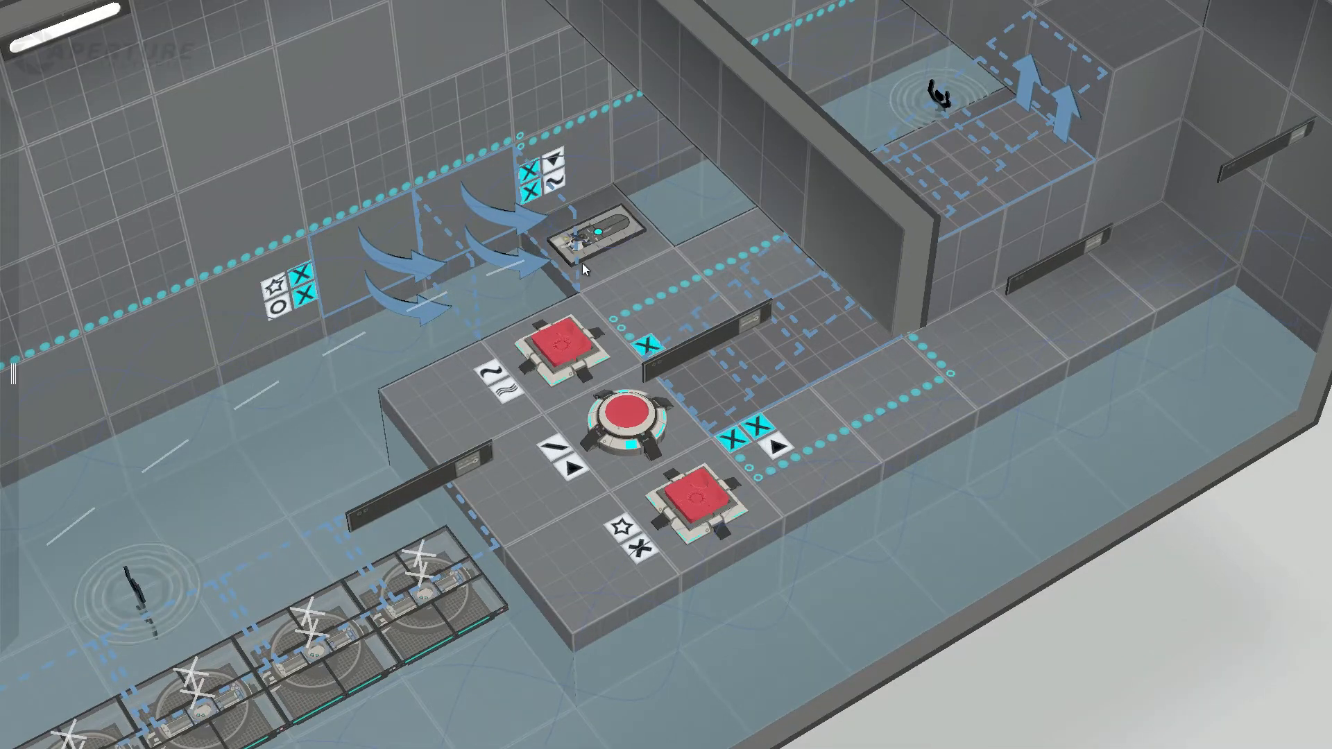
Step: Check the launch trajectory of the aerial faith plate beside the button island, following it back toward the ledge
{"action": "left_click", "coordinate": [593, 239]}
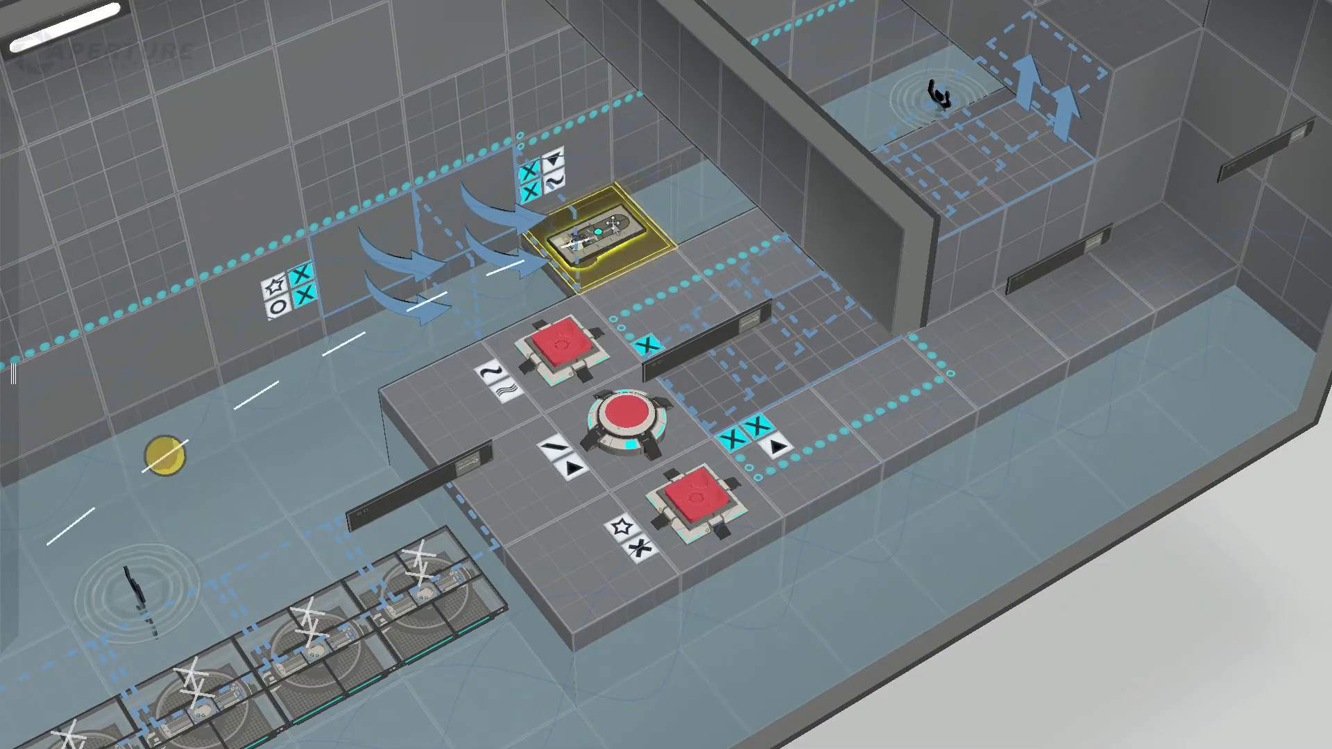
{"action": "right_click_drag", "start_coordinate": [592, 286], "coordinate": [504, 224]}
{"action": "middle_click_drag", "start_coordinate": [483, 271], "coordinate": [924, 349]}
{"action": "middle_click_drag", "start_coordinate": [326, 510], "coordinate": [530, 425]}
Step: Compare the edgeless safety cube on the ledge with the sphere button in the middle of the button island
{"action": "left_click", "coordinate": [120, 598]}
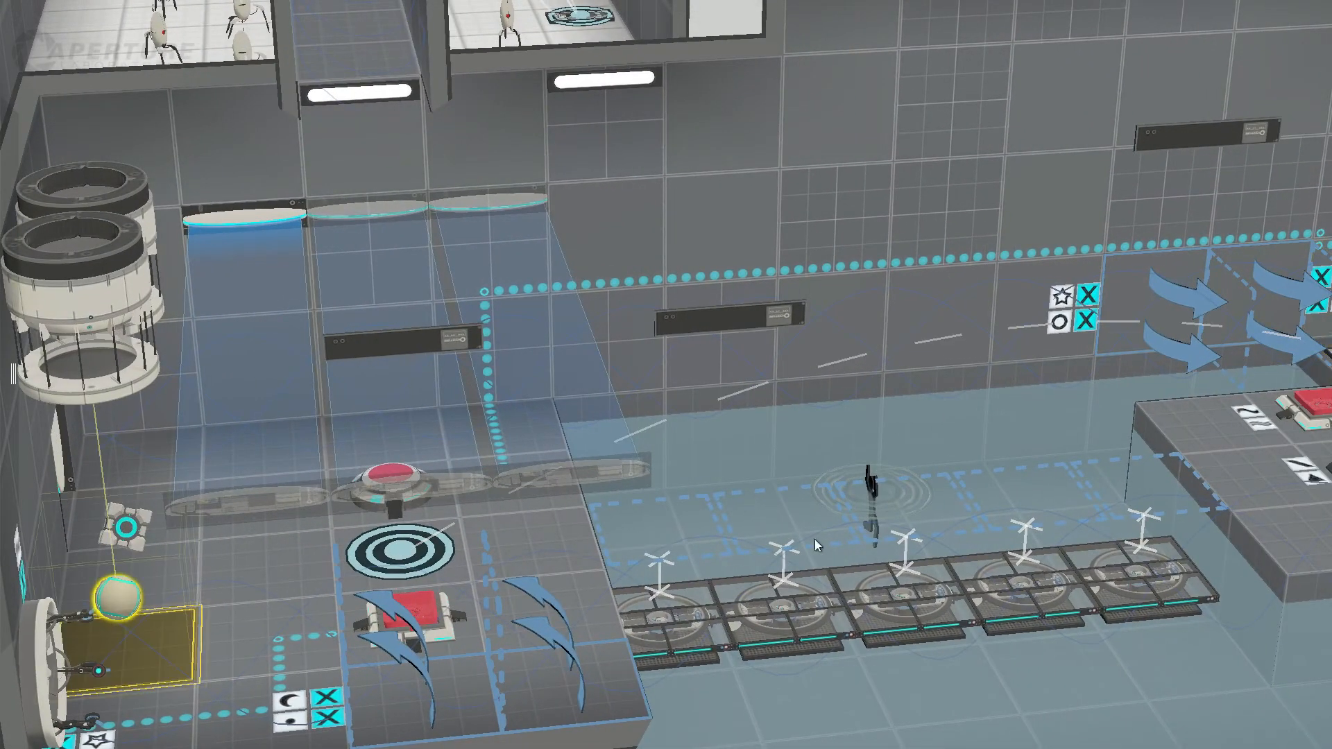
{"action": "right_click_drag", "start_coordinate": [815, 543], "coordinate": [920, 500]}
{"action": "scroll", "coordinate": [921, 501], "scroll_direction": "up", "scroll_amount": 2}
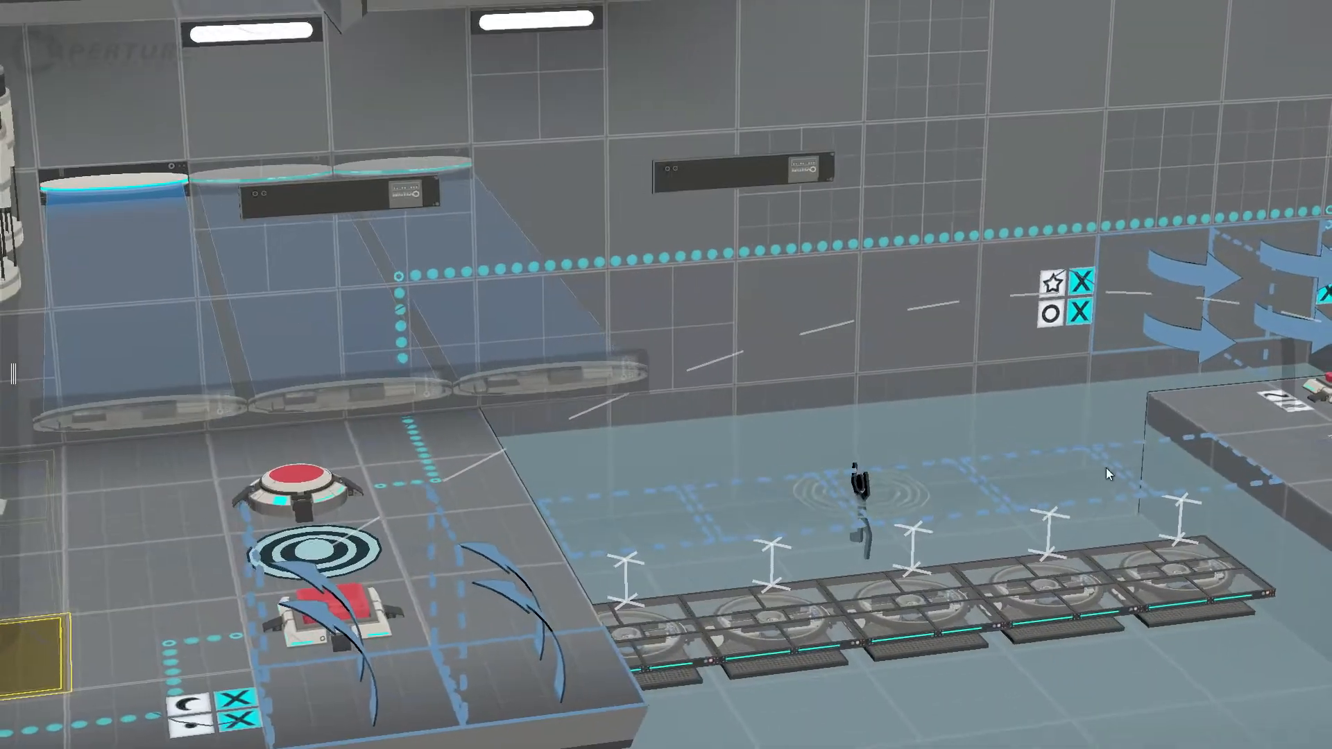
{"action": "middle_click_drag", "start_coordinate": [1106, 469], "coordinate": [415, 428]}
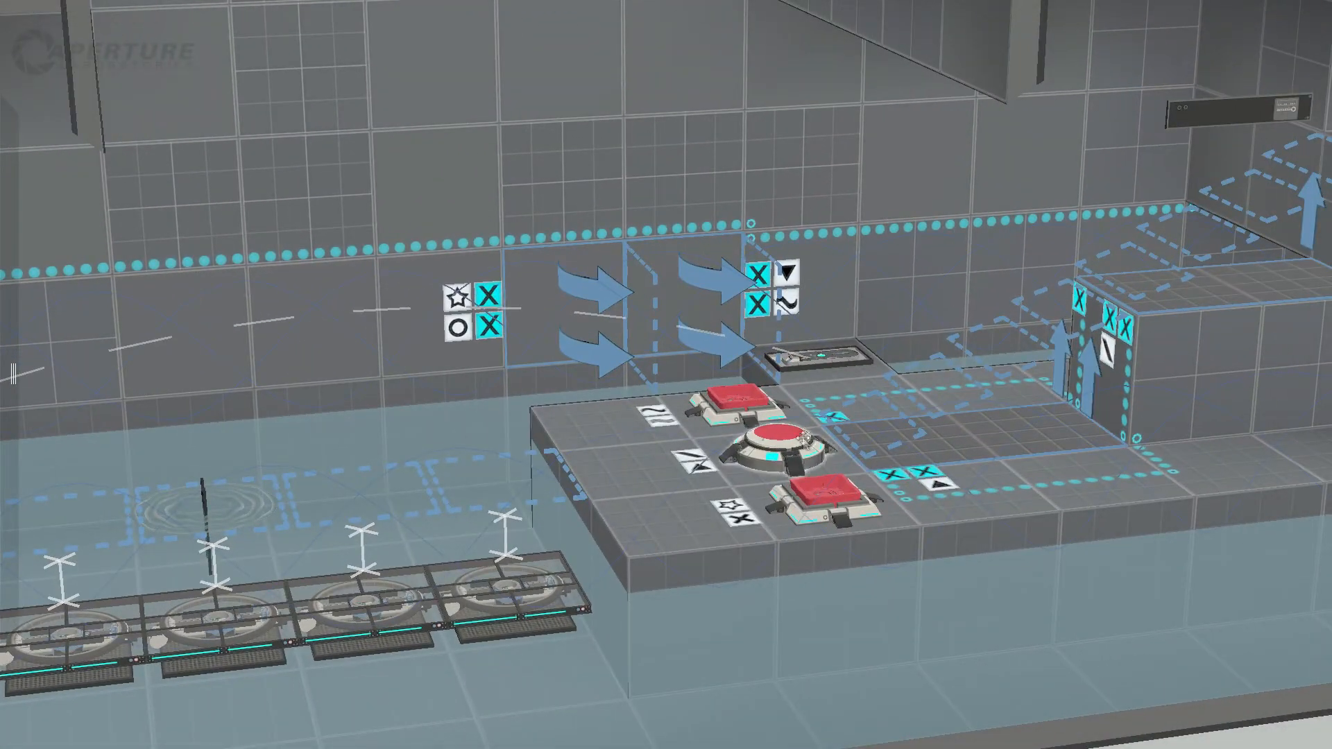
{"action": "left_click", "coordinate": [768, 445]}
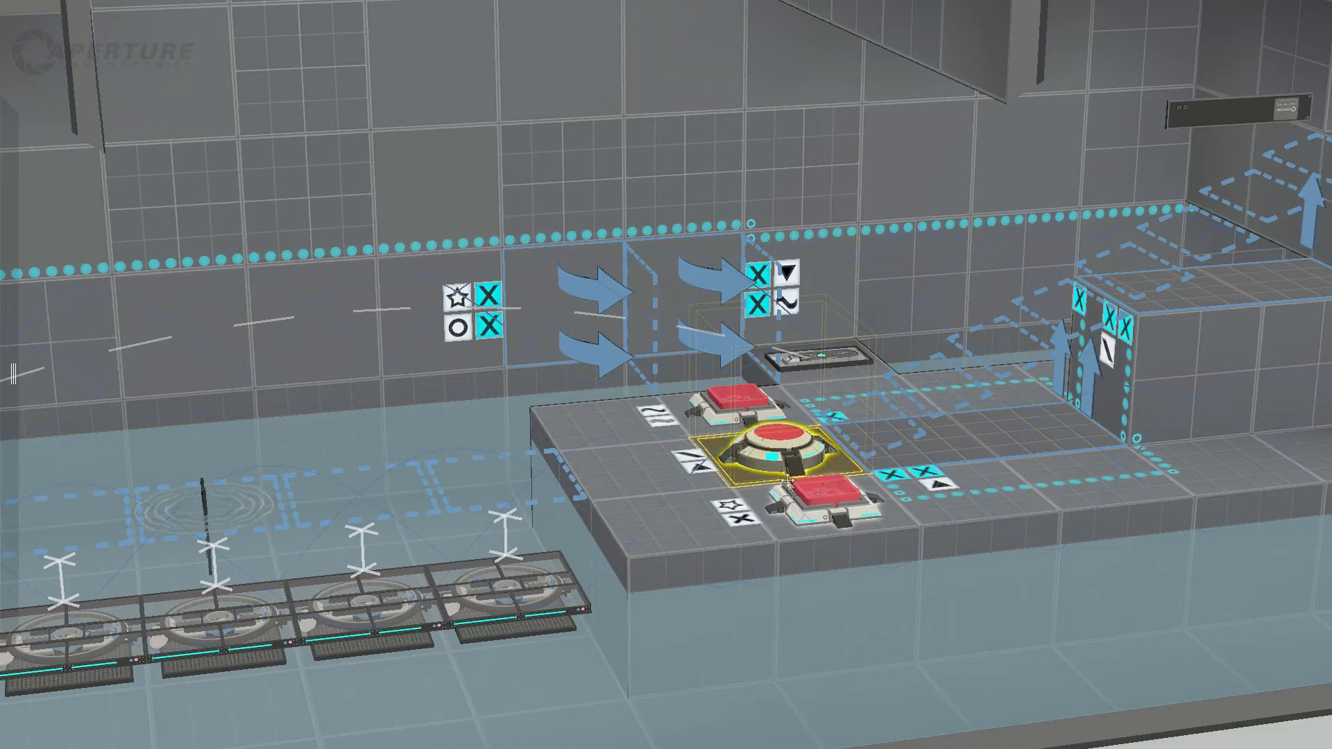
Step: Inspect the blue field across the ledge's doorway, viewed from beyond the button island
{"action": "middle_click_drag", "start_coordinate": [489, 431], "coordinate": [114, 456]}
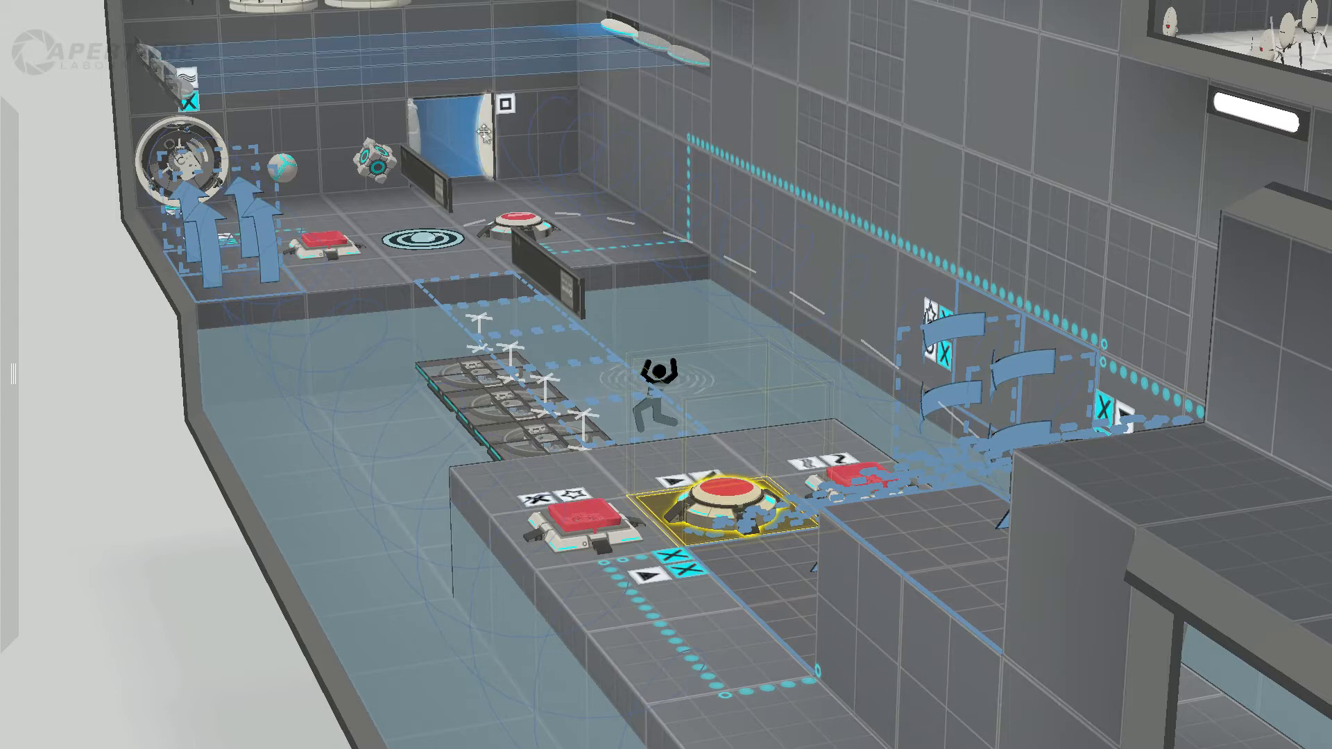
{"action": "left_click", "coordinate": [484, 132]}
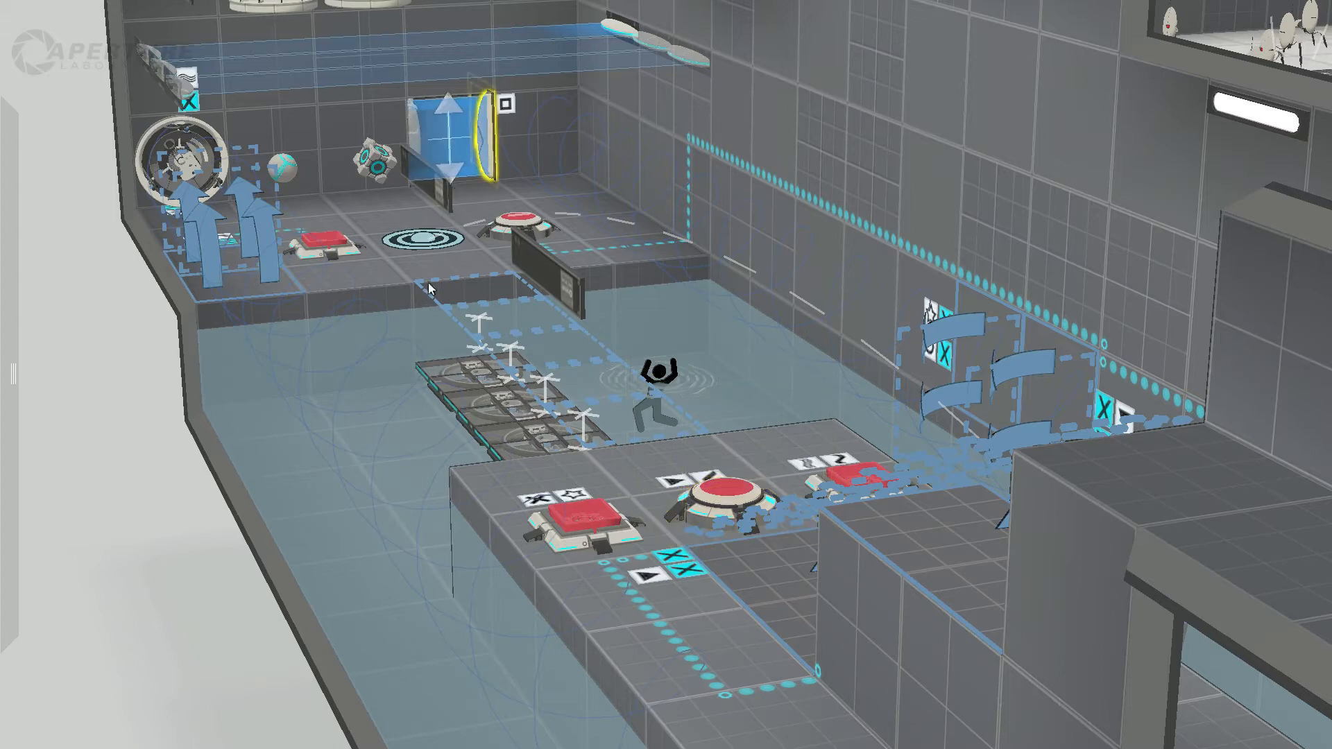
{"action": "middle_click_drag", "start_coordinate": [508, 469], "coordinate": [943, 683], "text": "shift"}
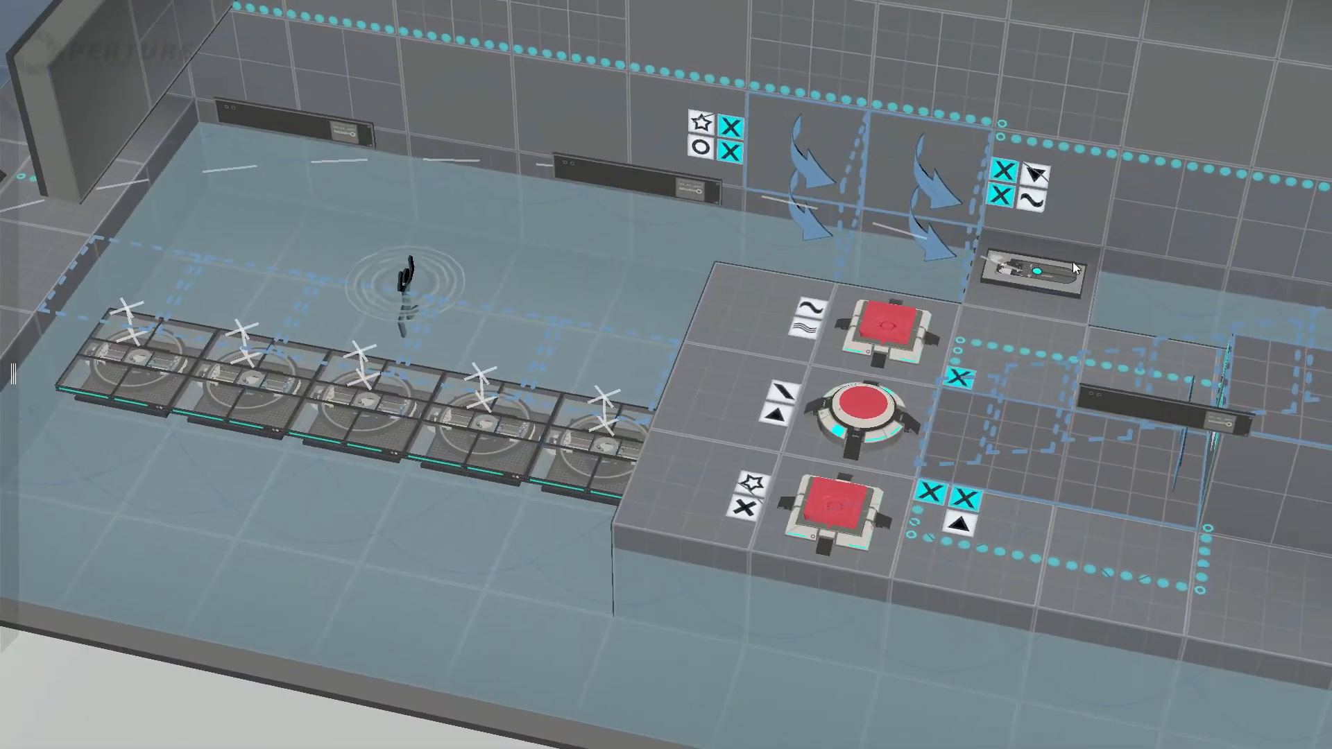
Step: Trace the island faith plate's flight path across the water to the ledge, past the angled wall panels
{"action": "left_click", "coordinate": [1051, 278]}
{"action": "middle_click_drag", "start_coordinate": [256, 244], "coordinate": [164, 221]}
{"action": "middle_click_drag", "start_coordinate": [123, 347], "coordinate": [387, 390], "text": "shift"}
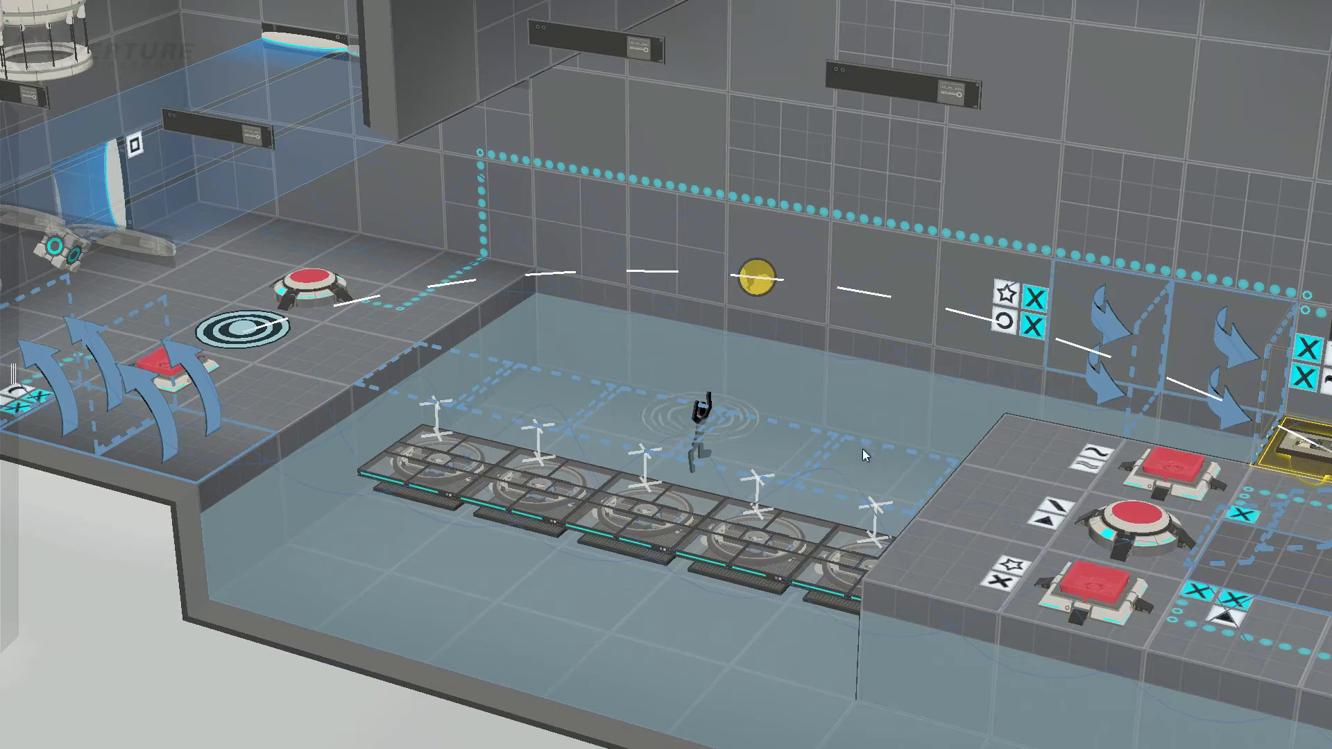
{"action": "middle_click_drag", "start_coordinate": [1059, 437], "coordinate": [1208, 516]}
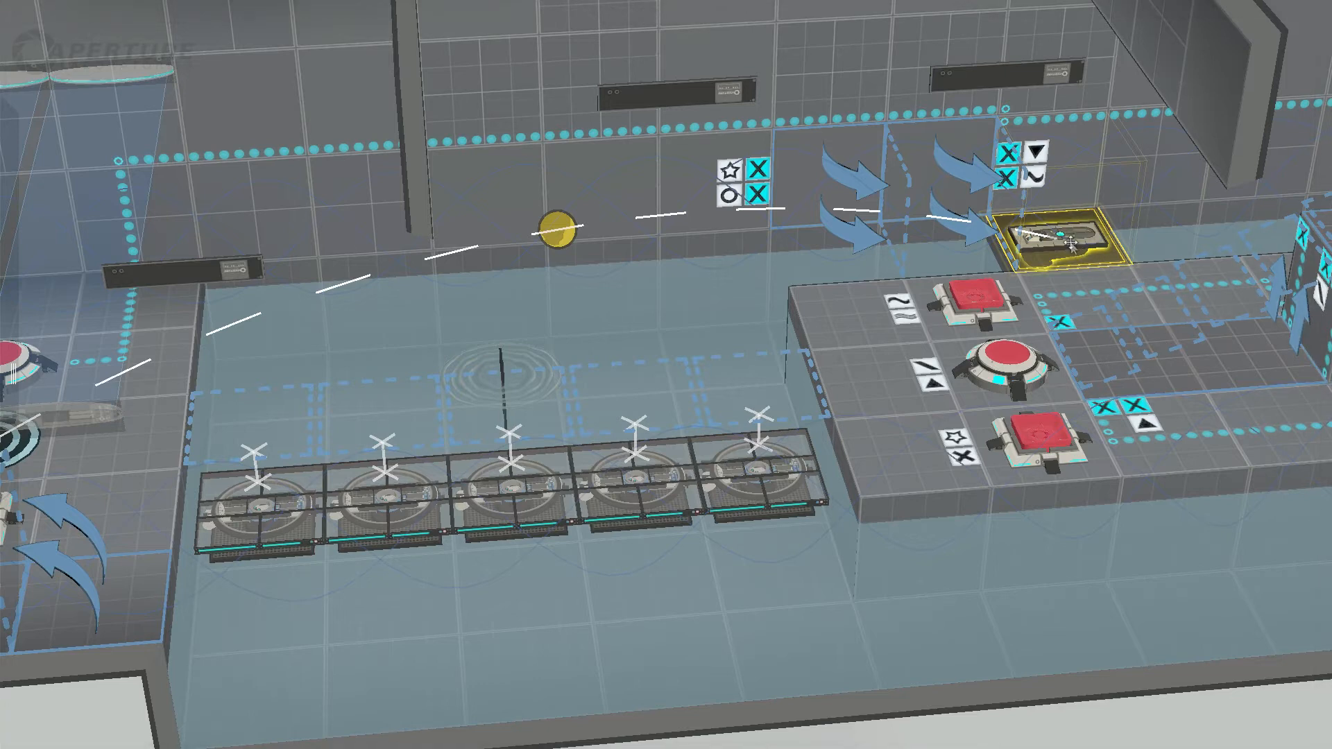
{"action": "mouse_move", "coordinate": [60, 460]}
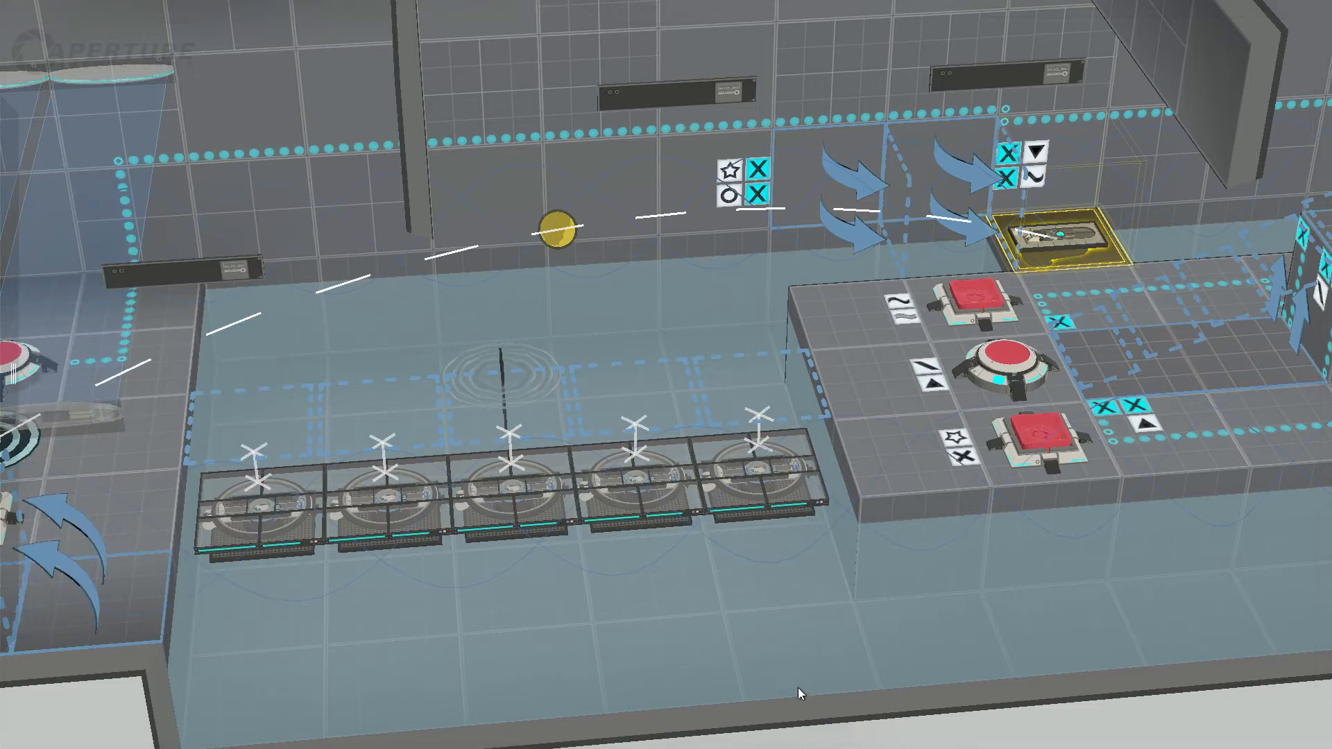
Step: Inspect the round funnel emitter on the far wall behind the button island
{"action": "middle_click_drag", "start_coordinate": [799, 689], "coordinate": [1086, 549]}
{"action": "left_click", "coordinate": [583, 286]}
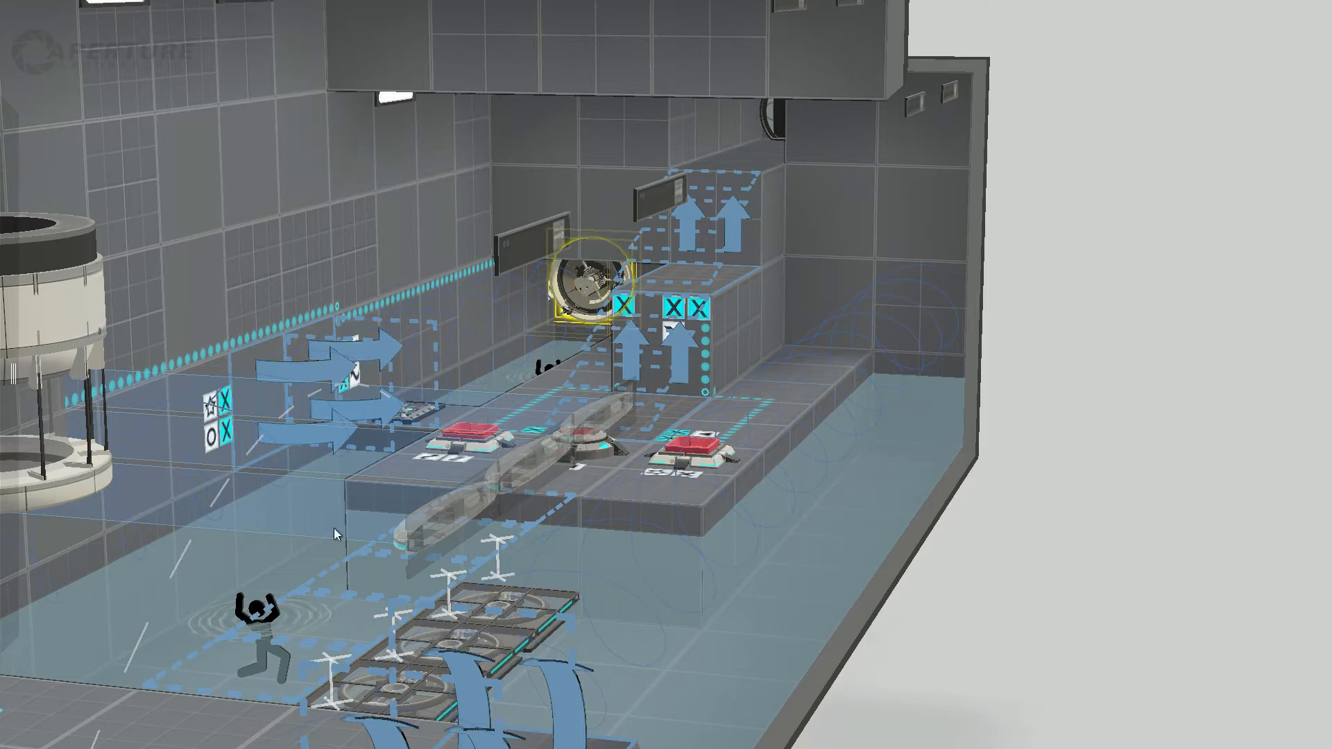
Step: Place a track platform on the water beside the entrance ledge and extend its rail to the button island
{"action": "middle_click_drag", "start_coordinate": [709, 504], "coordinate": [402, 550]}
{"action": "mouse_move", "coordinate": [2, 490]}
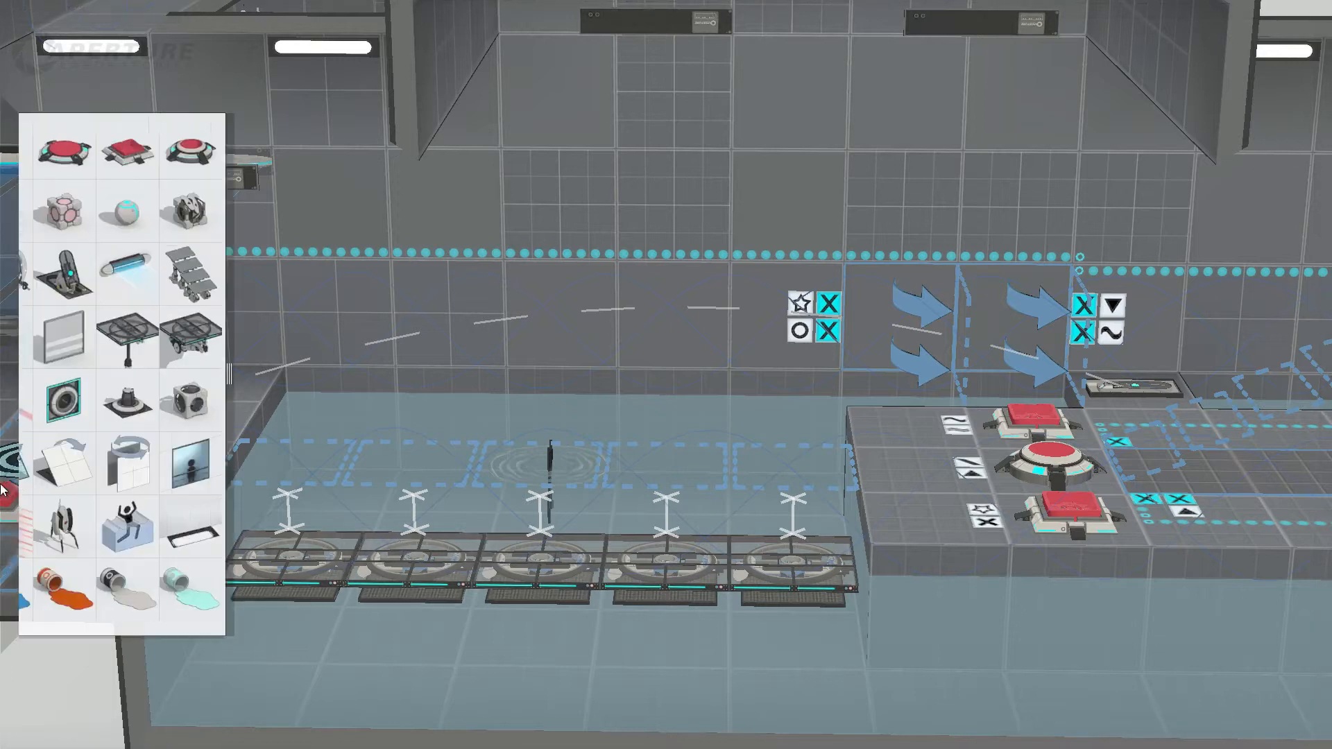
{"action": "left_click_drag", "start_coordinate": [230, 331], "coordinate": [369, 394]}
{"action": "left_click_drag", "start_coordinate": [450, 432], "coordinate": [875, 439]}
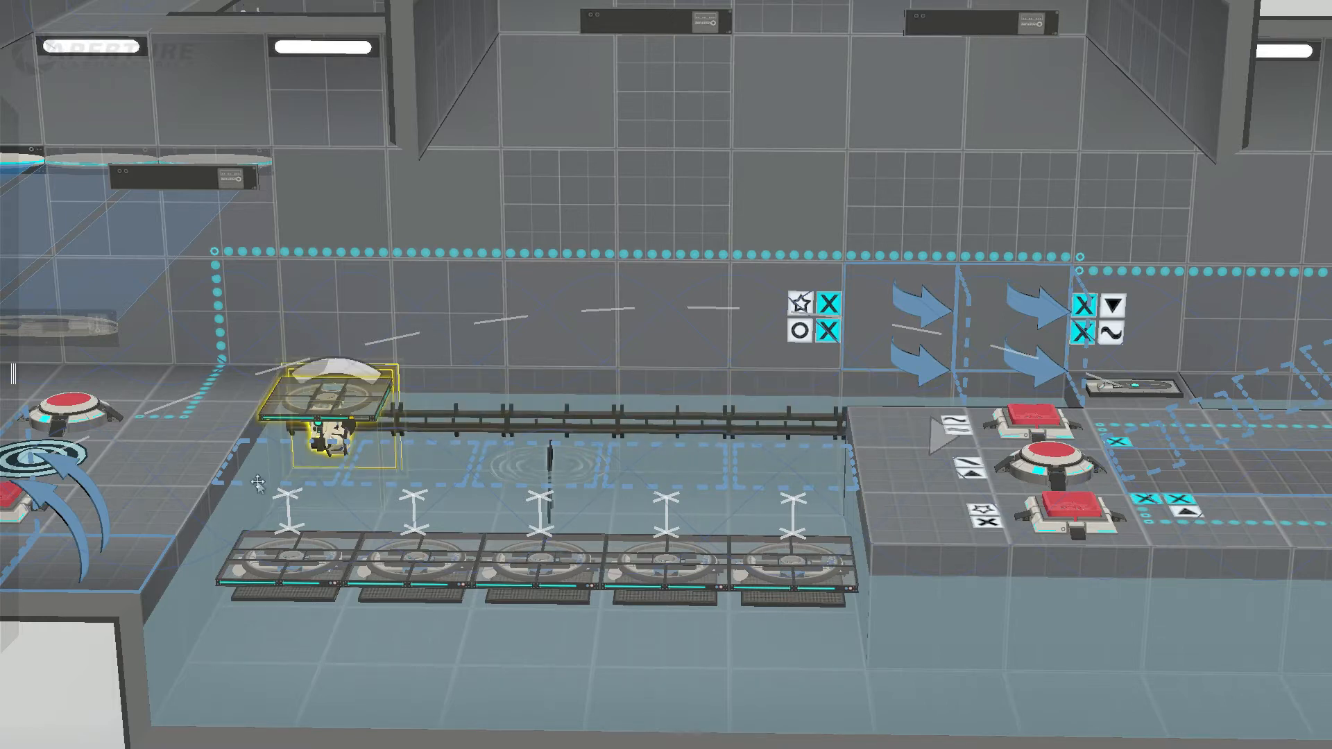
Step: Place a pedestal button on the island's corner tile at the rail's end and turn it to the water edge
{"action": "mouse_move", "coordinate": [52, 399]}
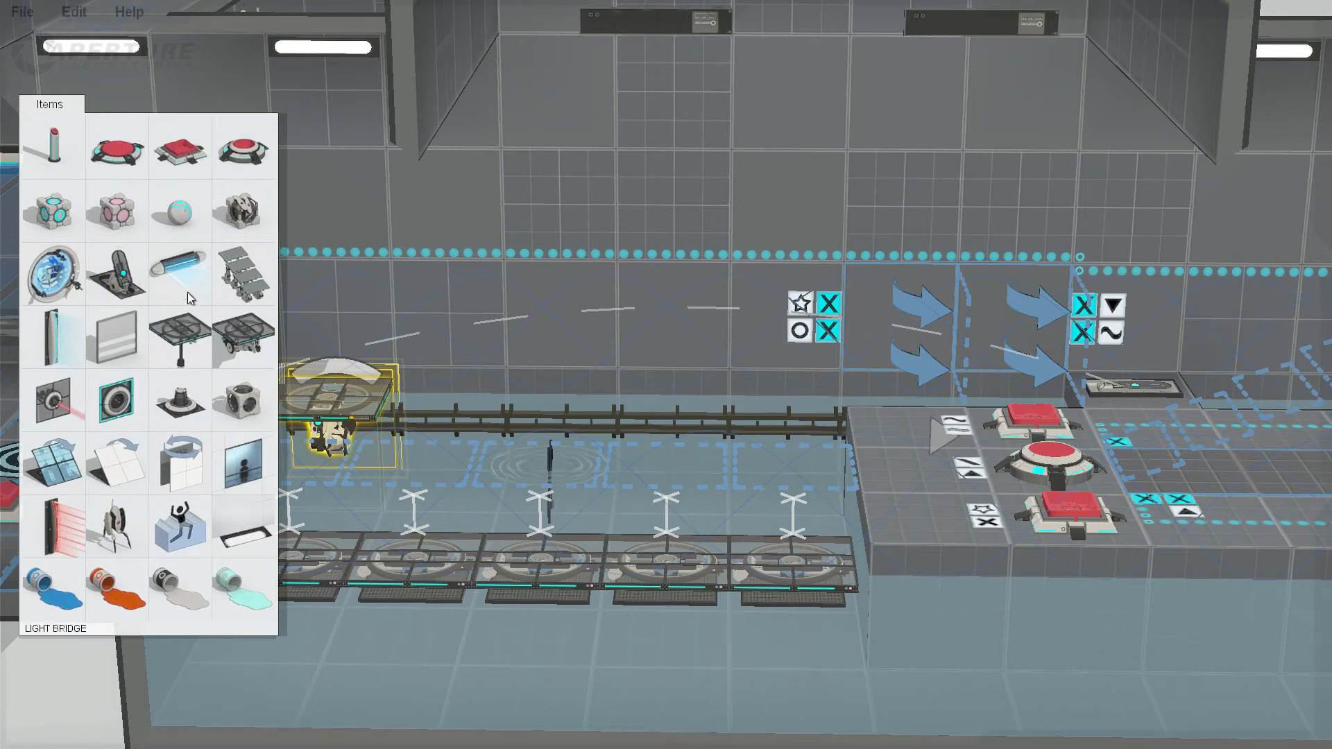
{"action": "left_click_drag", "start_coordinate": [40, 152], "coordinate": [866, 434]}
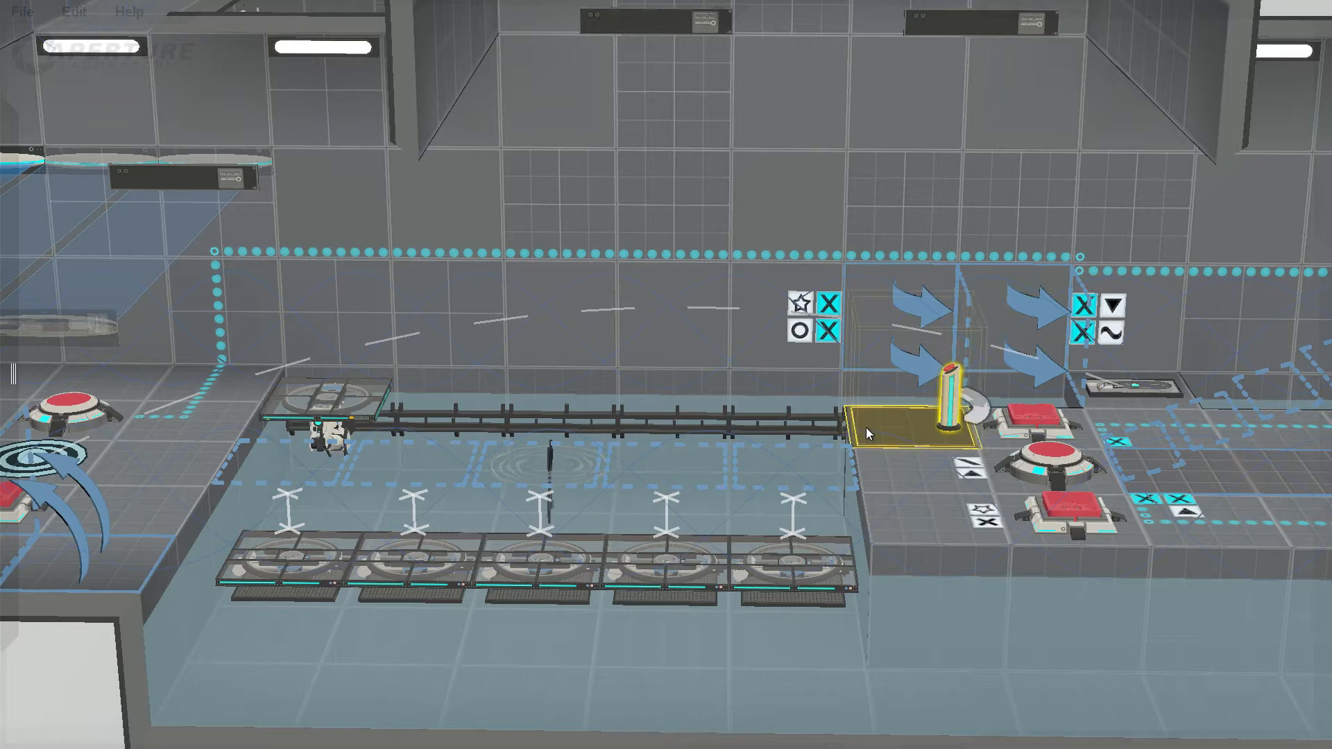
{"action": "left_click_drag", "start_coordinate": [982, 412], "coordinate": [841, 415]}
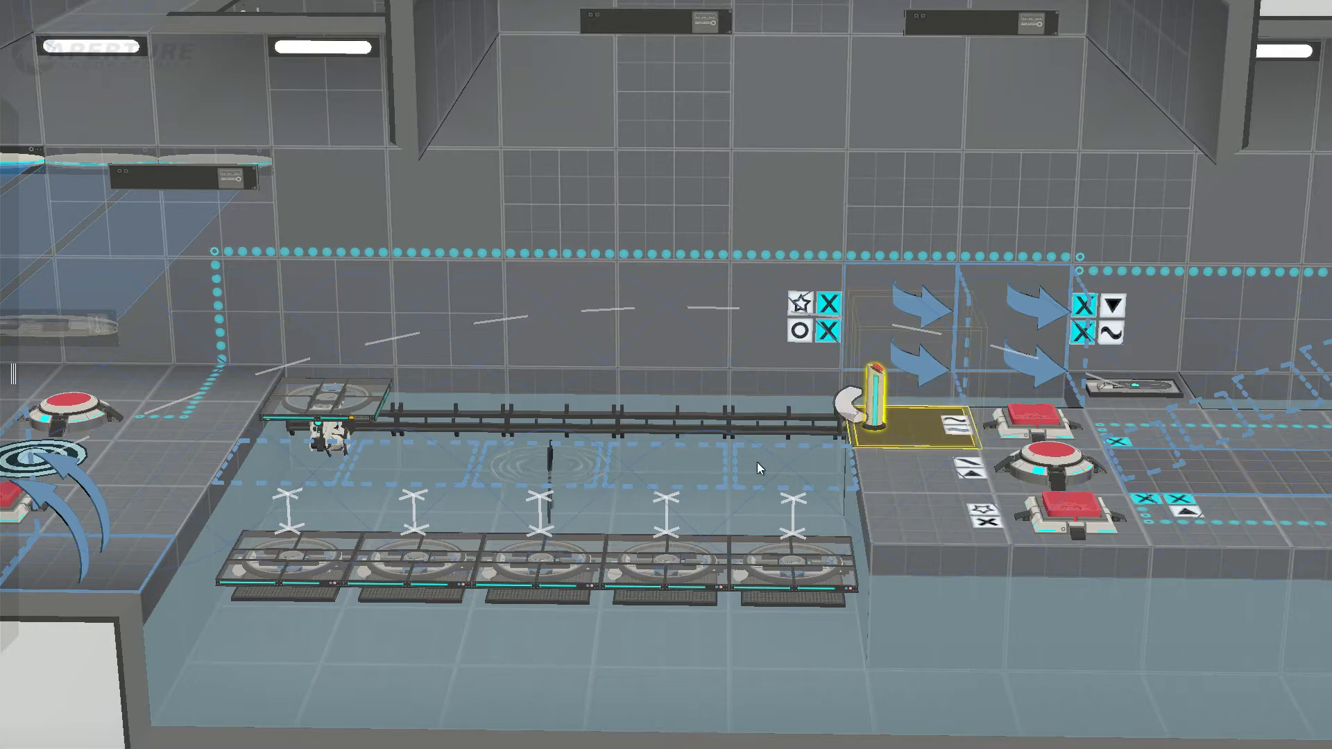
Step: Shorten the track platform's rail back to the platform at the entrance ledge
{"action": "right_click_drag", "start_coordinate": [756, 463], "coordinate": [1020, 527]}
{"action": "middle_click_drag", "start_coordinate": [243, 408], "coordinate": [784, 480]}
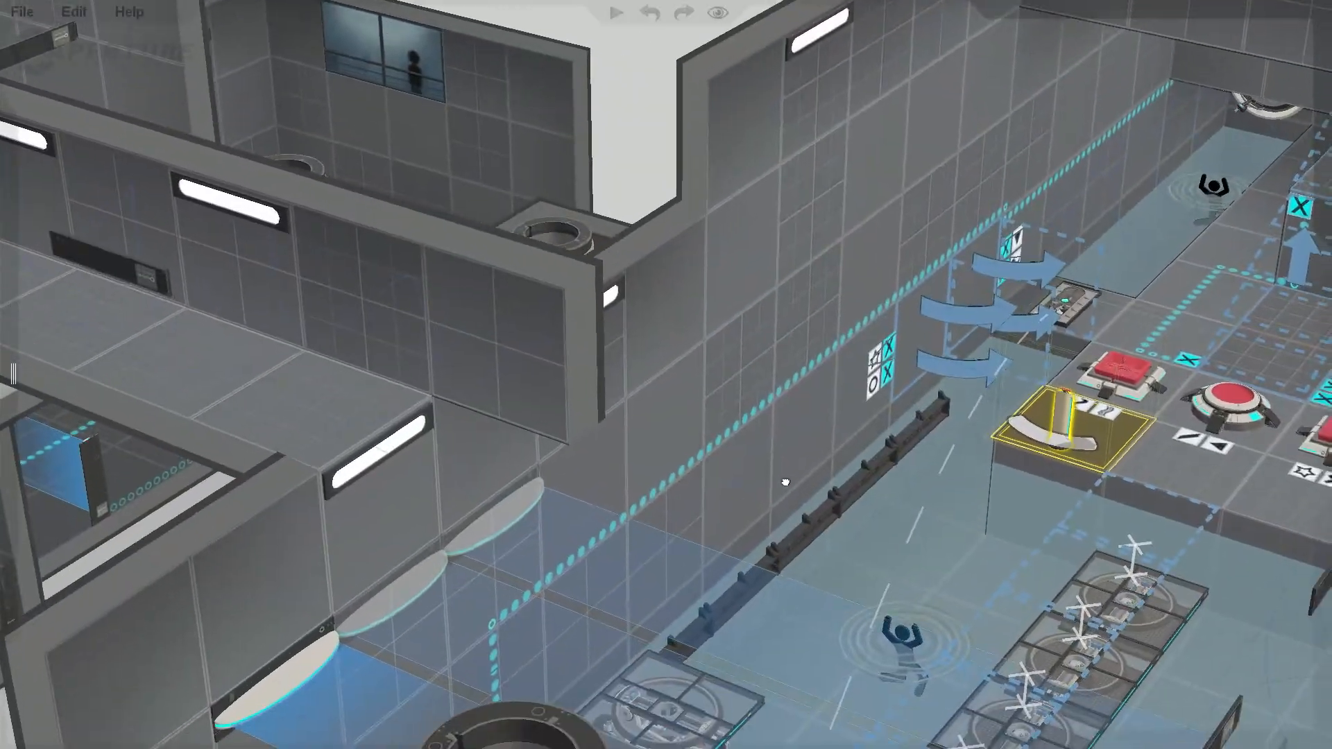
{"action": "left_click_drag", "start_coordinate": [658, 719], "coordinate": [621, 723]}
{"action": "middle_click_drag", "start_coordinate": [1104, 535], "coordinate": [903, 380]}
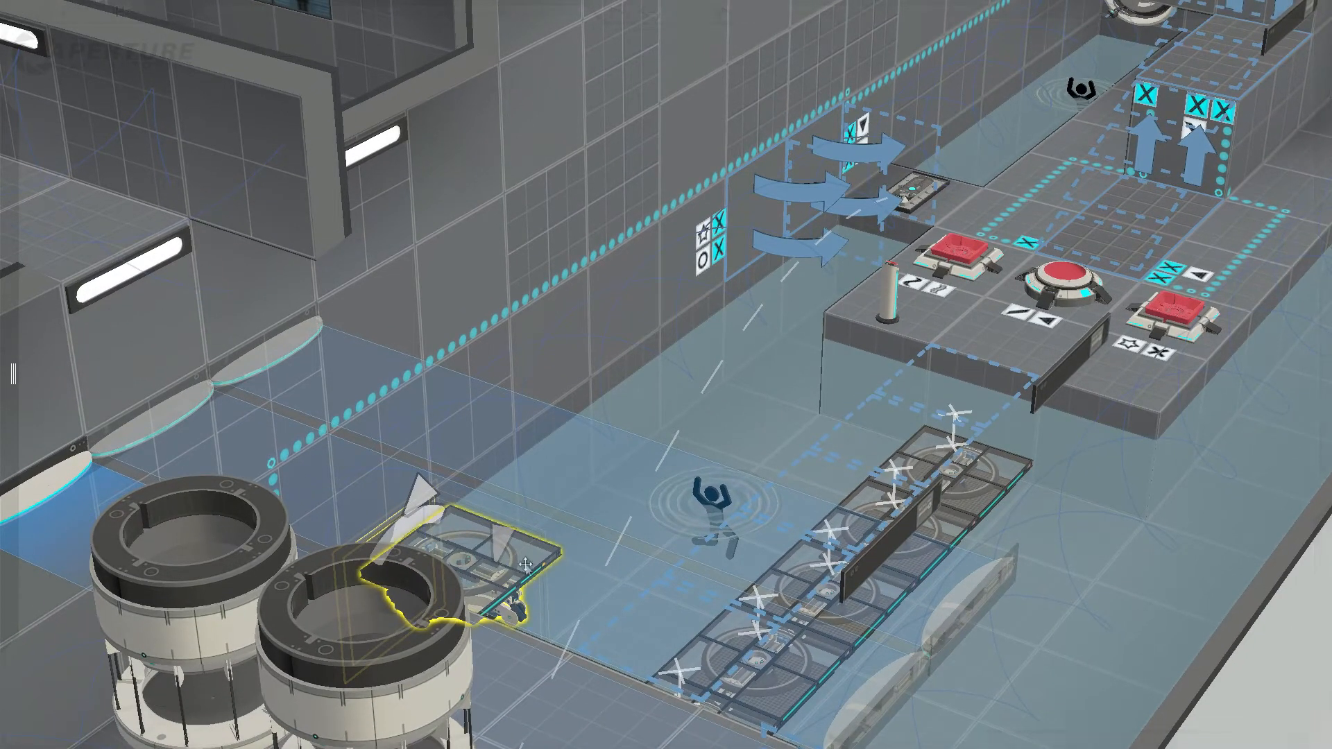
Step: Set the island pedestal button's timer to infinite
{"action": "left_click", "coordinate": [889, 299]}
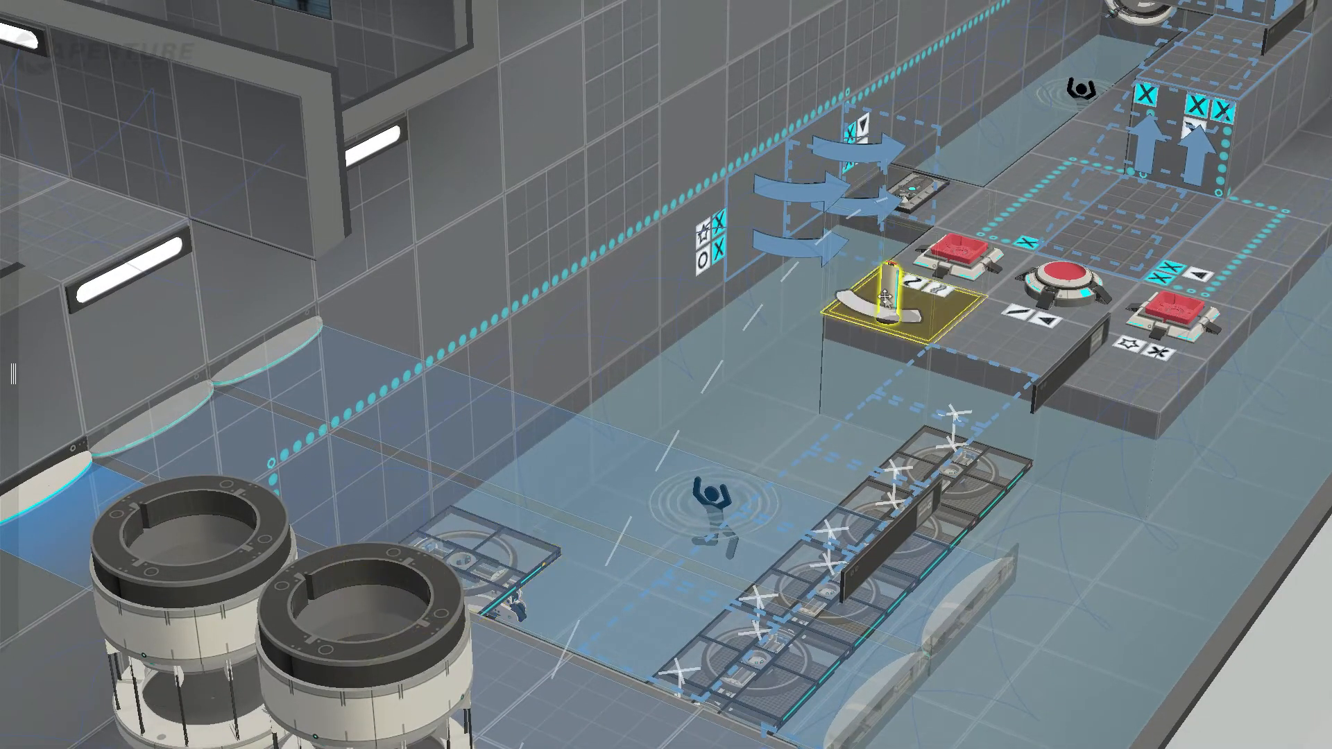
{"action": "right_click", "coordinate": [890, 299]}
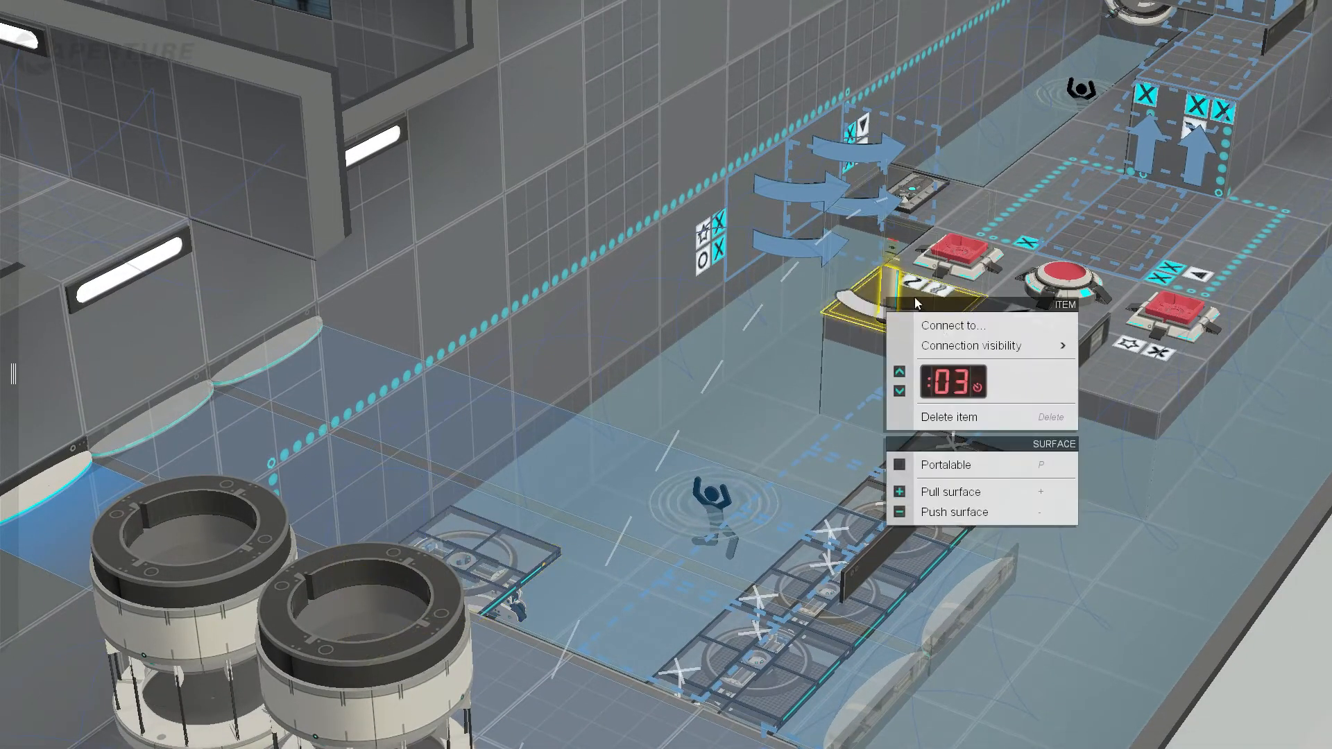
{"action": "left_click", "coordinate": [901, 369]}
{"action": "left_click", "coordinate": [901, 369]}
{"action": "left_click", "coordinate": [901, 369]}
{"action": "left_click", "coordinate": [902, 390]}
{"action": "left_click", "coordinate": [902, 390]}
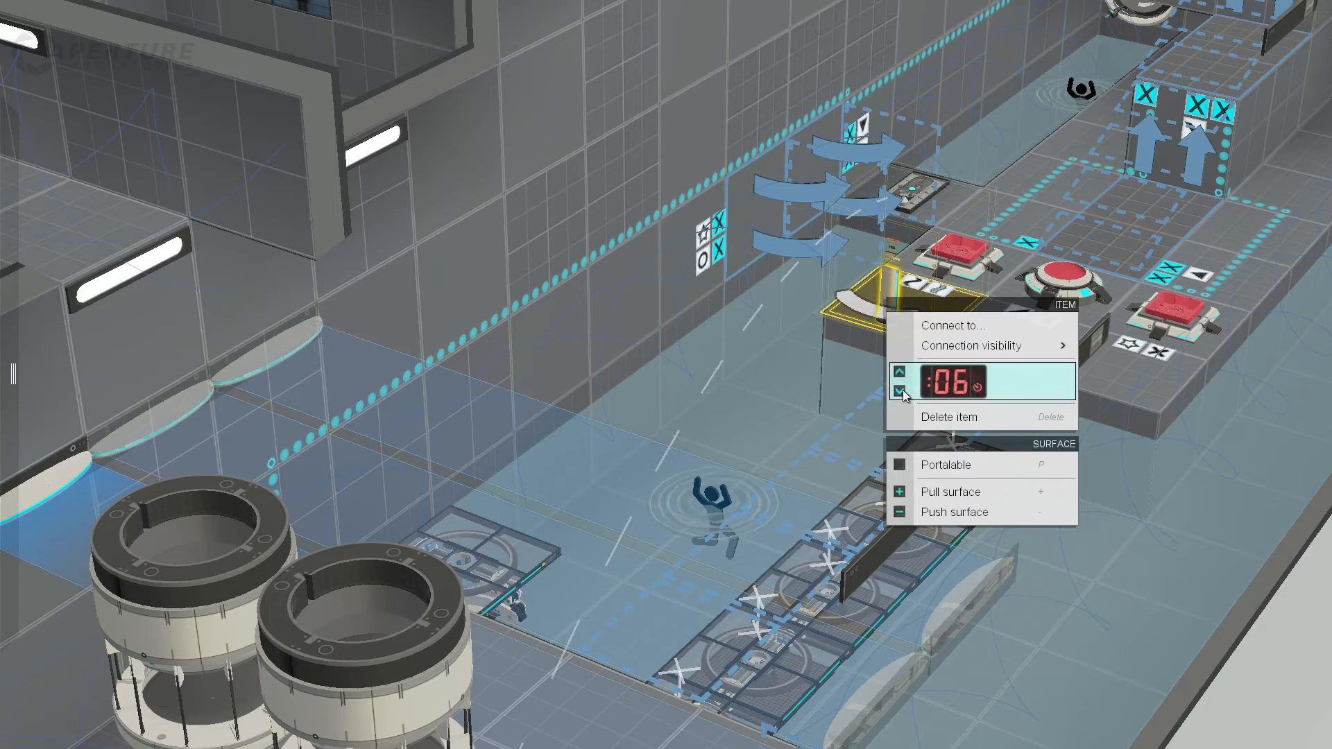
{"action": "left_click", "coordinate": [902, 390]}
{"action": "left_click", "coordinate": [902, 390]}
{"action": "left_click", "coordinate": [903, 390]}
{"action": "left_click", "coordinate": [902, 390]}
{"action": "mouse_move", "coordinate": [895, 354]}
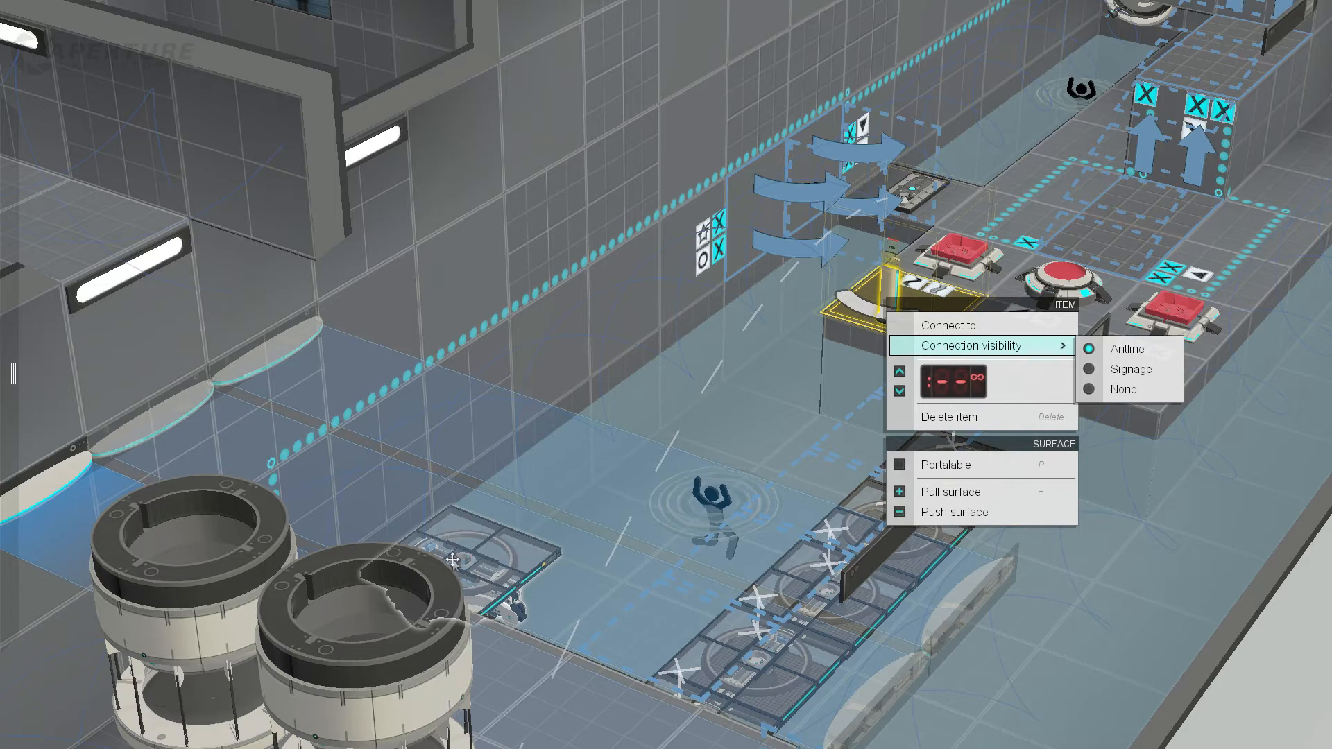
Step: Set the island pedestal button's timer to 7 seconds
{"action": "left_click", "coordinate": [877, 303]}
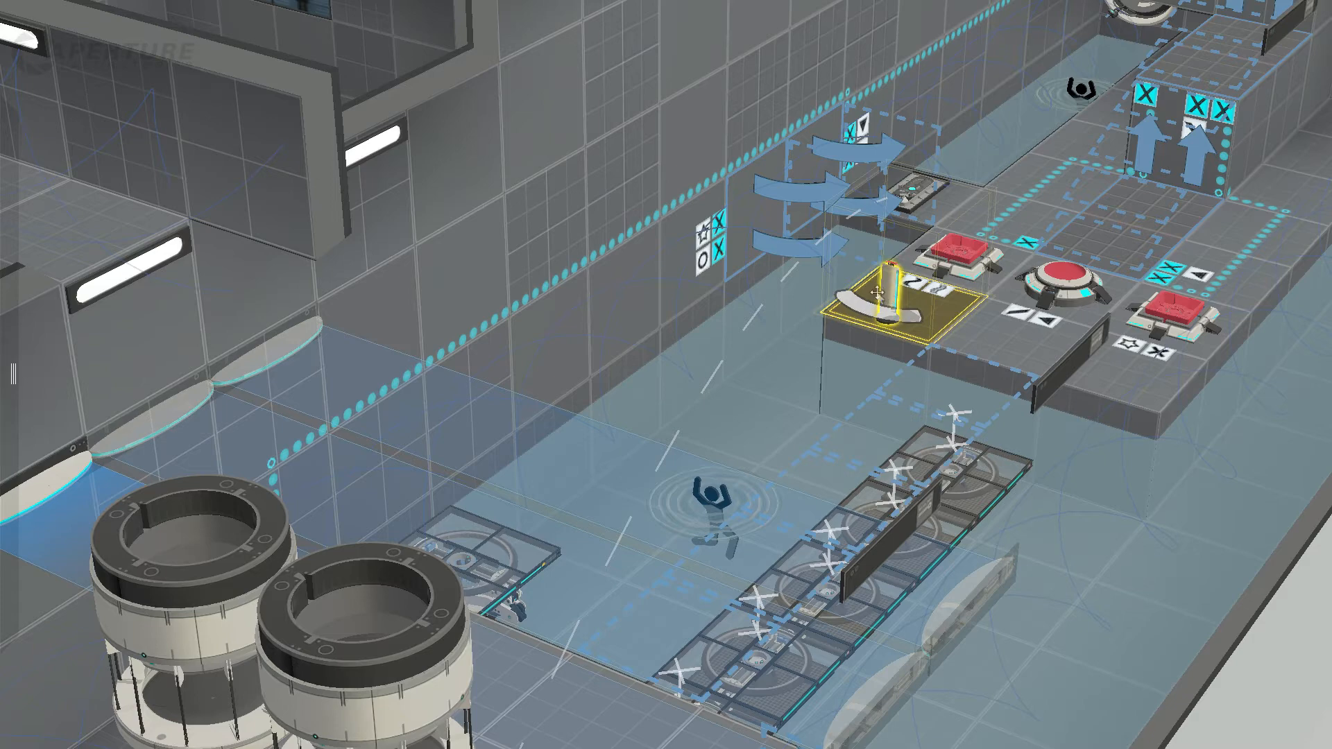
{"action": "right_click", "coordinate": [895, 297]}
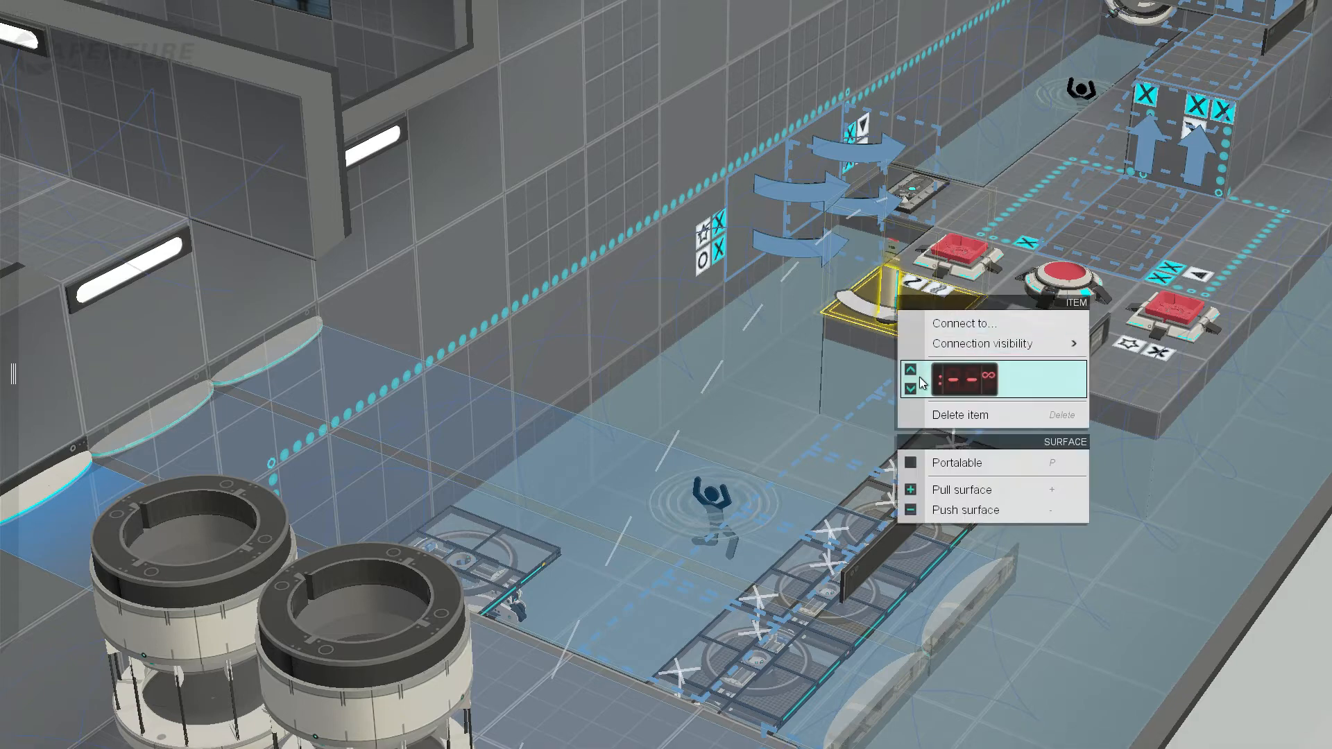
{"action": "scroll", "coordinate": [922, 383], "scroll_direction": "up", "scroll_amount": 7}
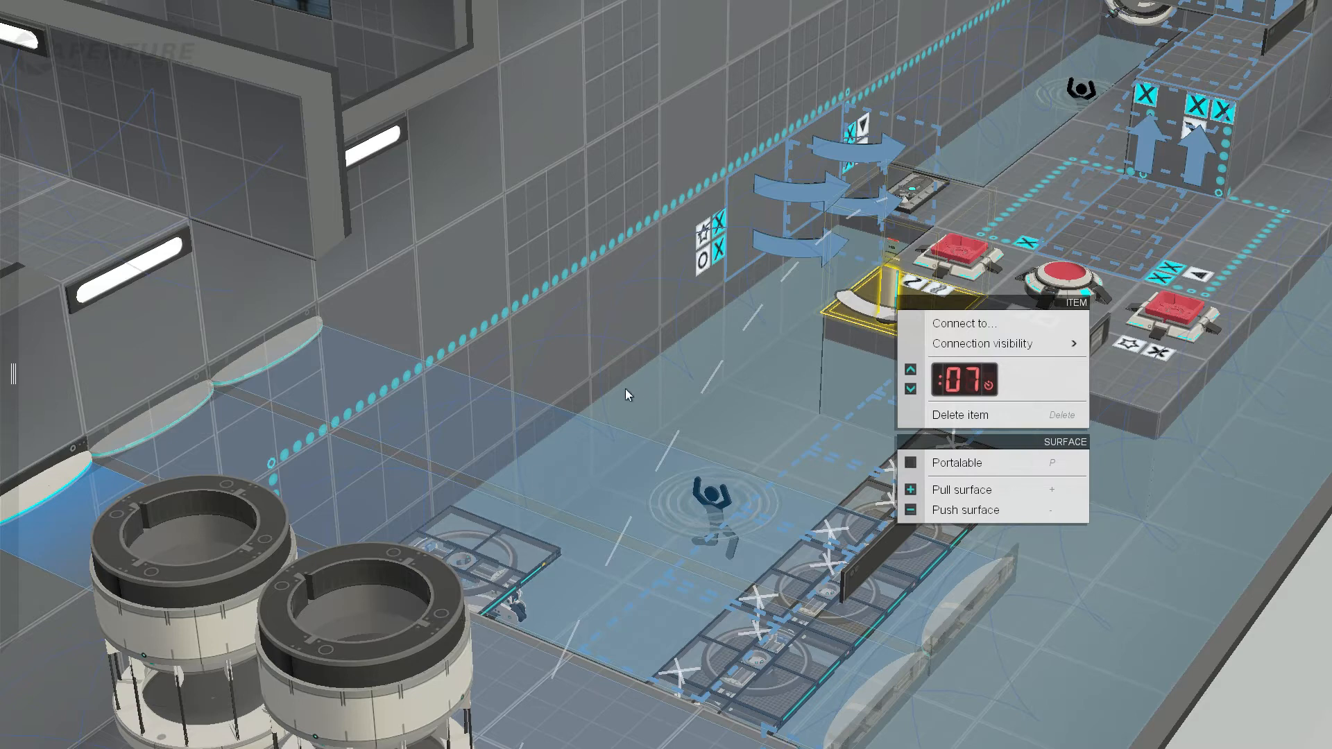
Step: Try moving the track platform partway across the water, and undo the move and the rail shortening
{"action": "left_click_drag", "start_coordinate": [541, 559], "coordinate": [620, 442]}
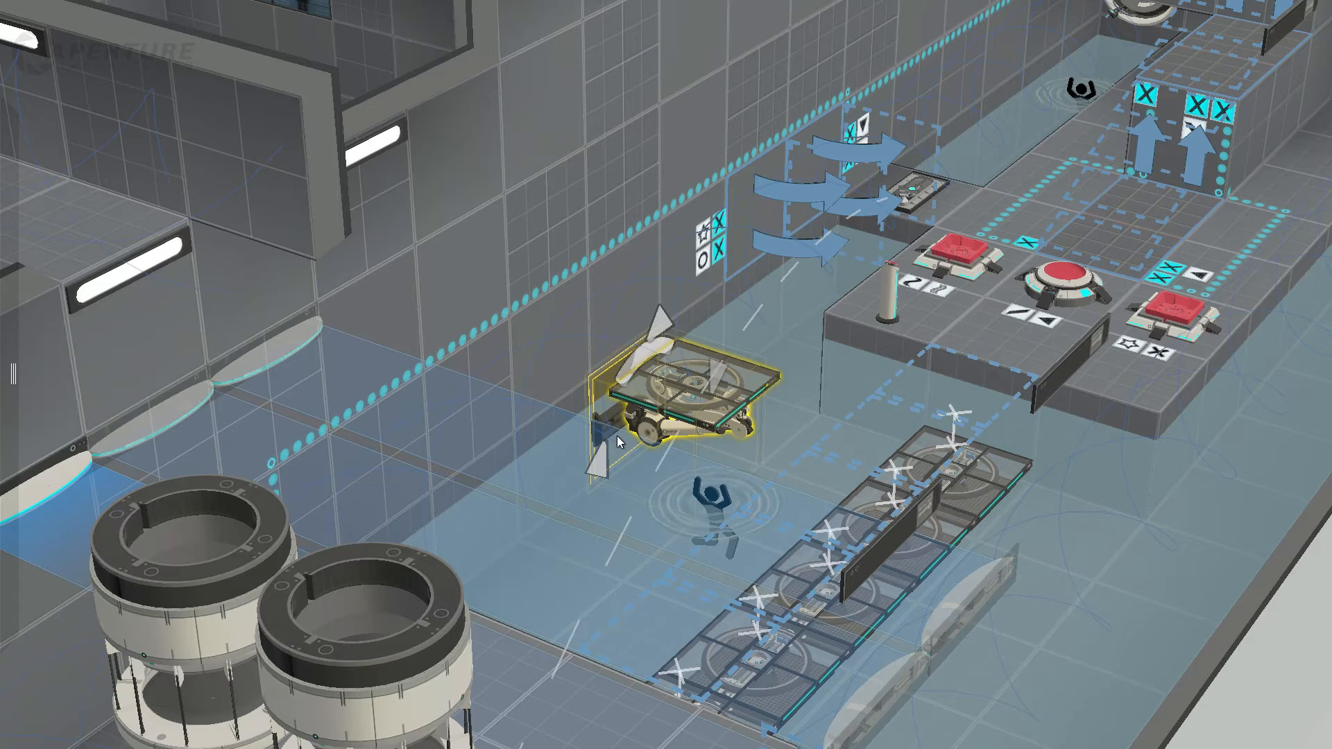
{"action": "key", "text": "ctrl+z"}
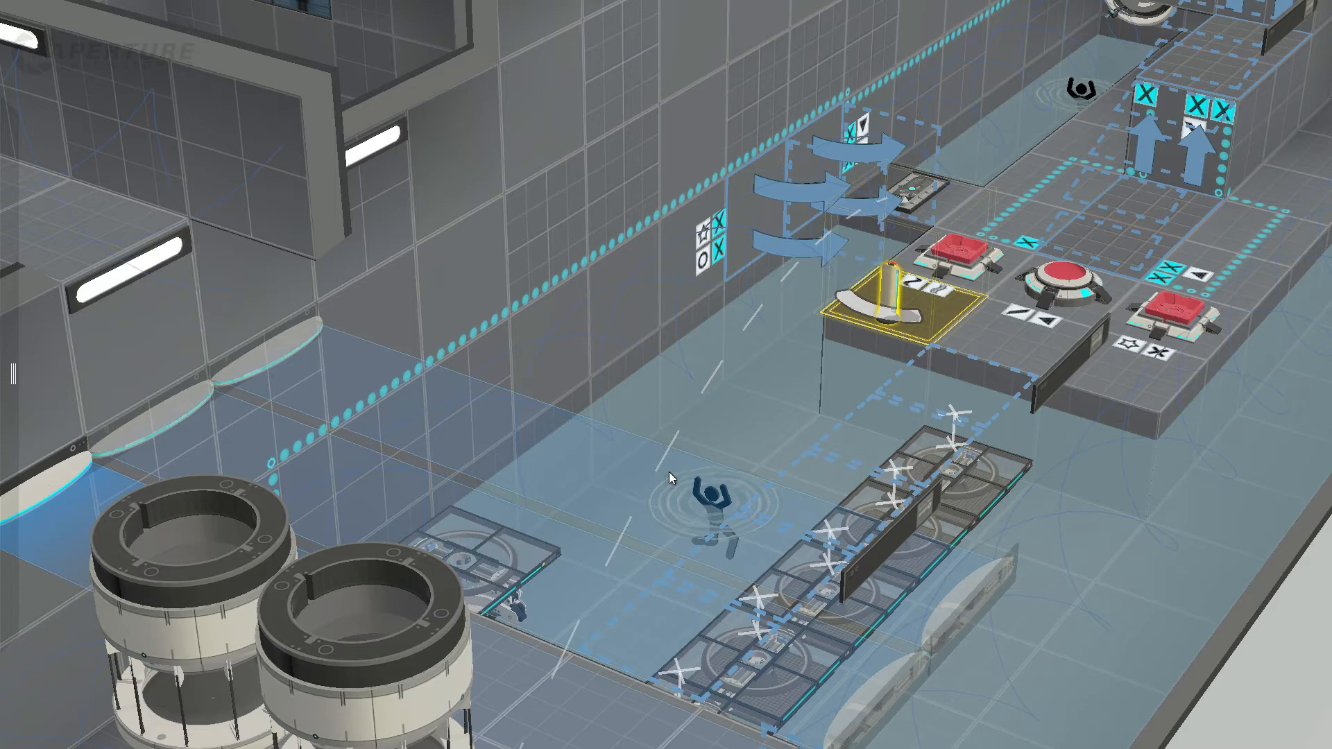
{"action": "key", "text": "ctrl+y"}
{"action": "key", "text": "ctrl+z"}
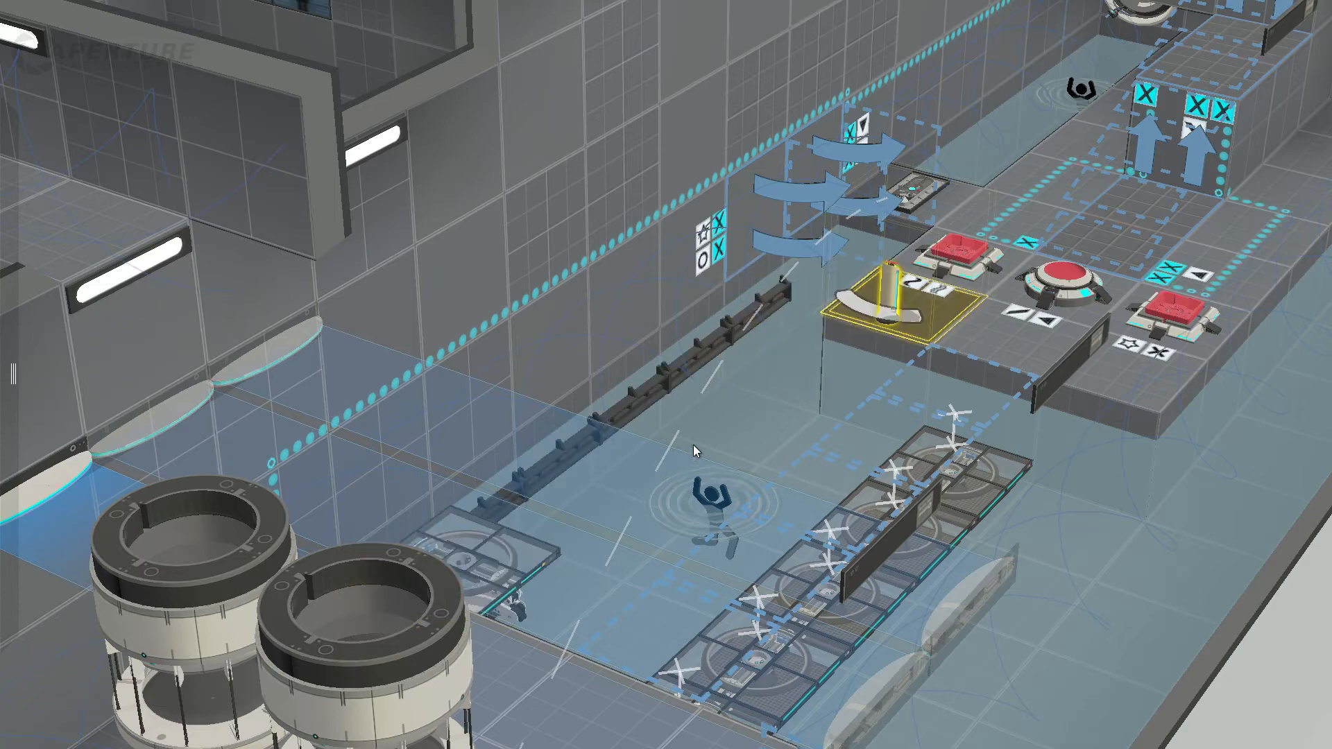
Step: Undo the pedestal button, the rail extension and the track platform placement
{"action": "key", "text": "ctrl+z"}
{"action": "key", "text": "ctrl+z"}
{"action": "key", "text": "ctrl+z"}
{"action": "key", "text": "ctrl+z"}
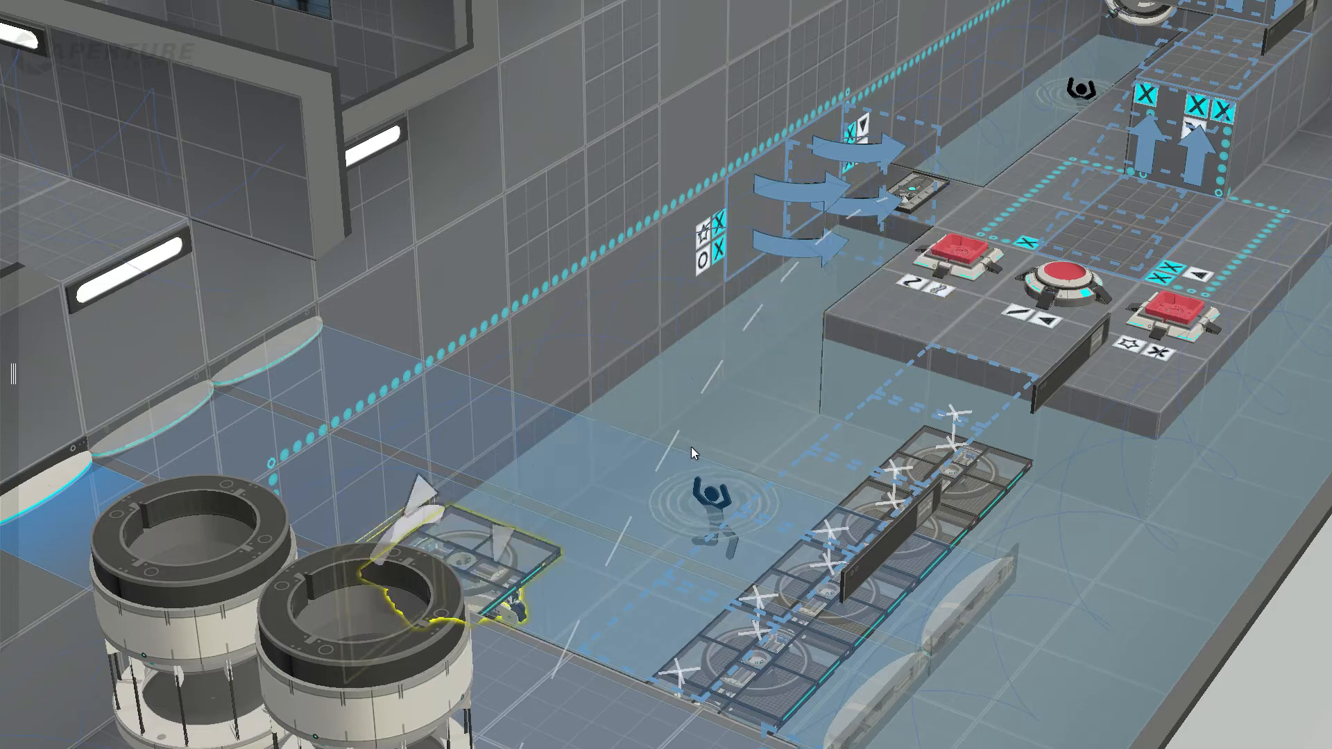
{"action": "key", "text": "ctrl+z"}
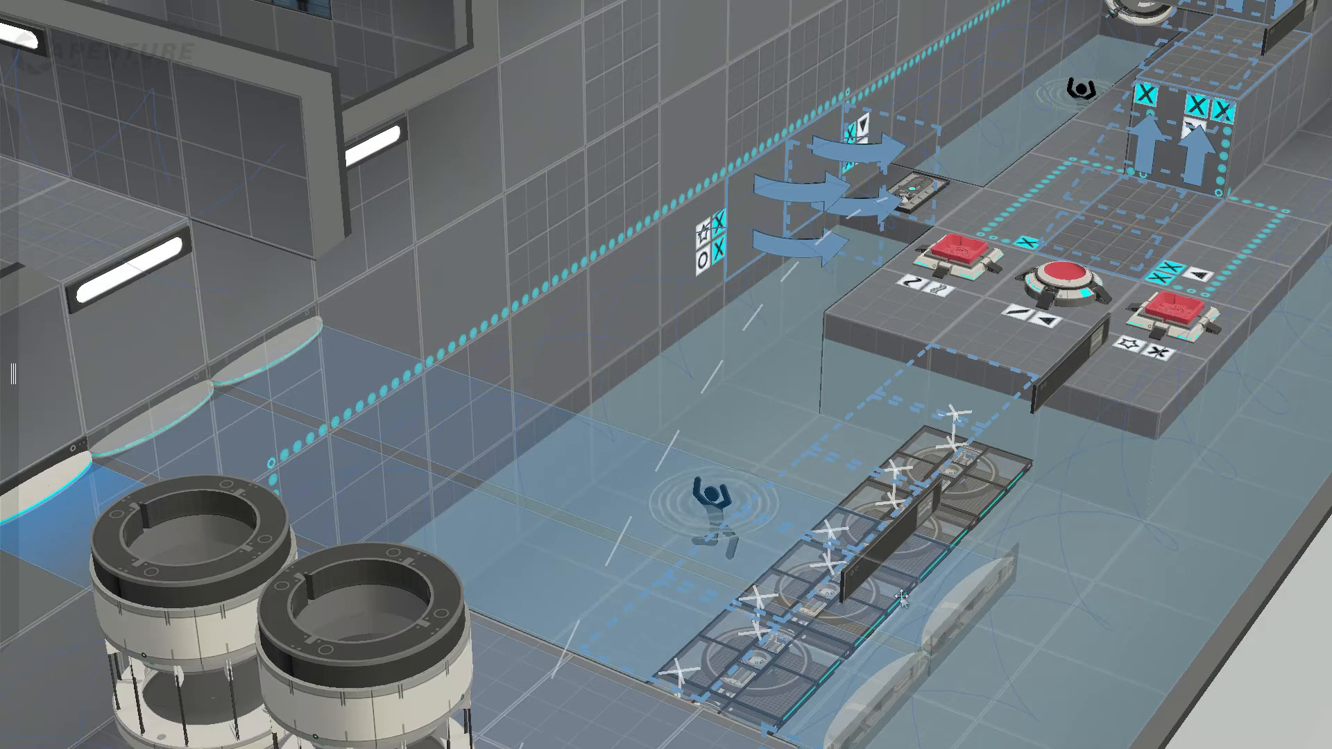
Step: Inspect the faith plate beside the button island and its flight path over the water
{"action": "middle_click_drag", "start_coordinate": [997, 535], "coordinate": [927, 516]}
{"action": "right_click_drag", "start_coordinate": [928, 516], "coordinate": [676, 479]}
{"action": "middle_click_drag", "start_coordinate": [1113, 531], "coordinate": [732, 535]}
{"action": "left_click", "coordinate": [953, 417]}
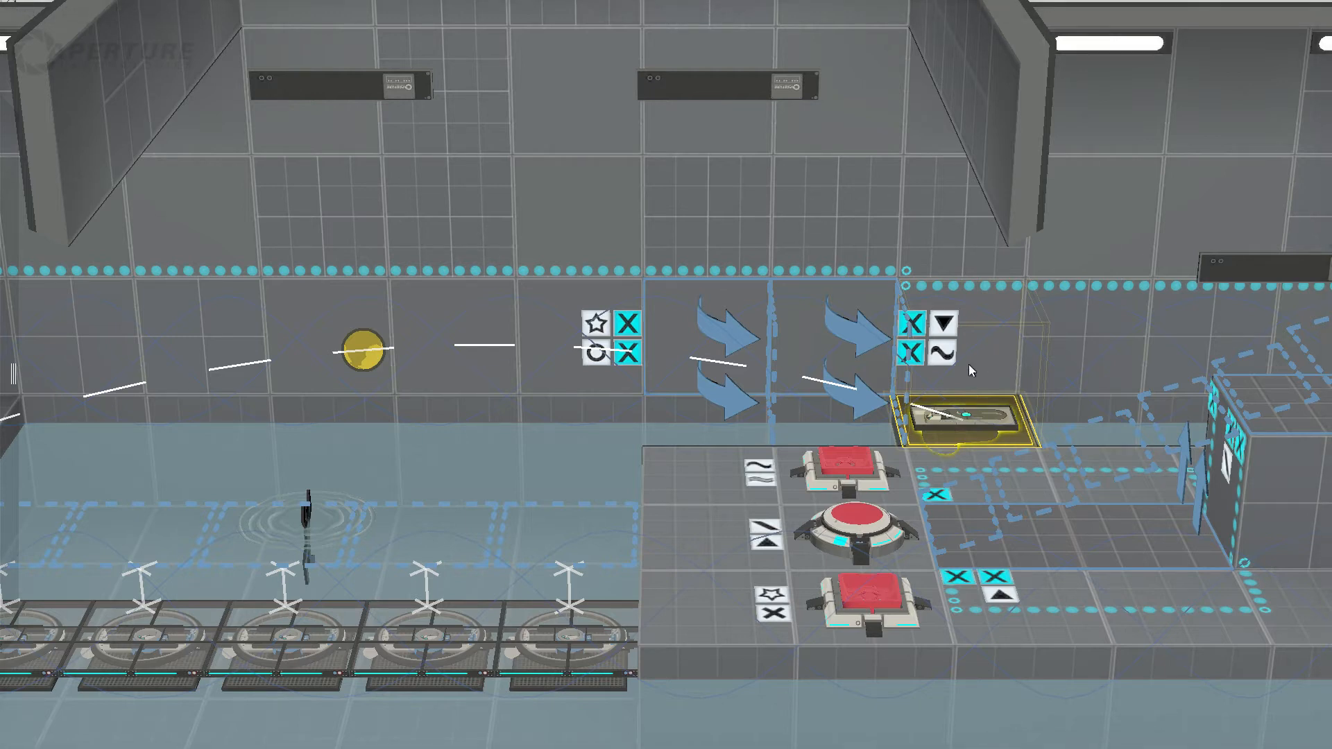
Step: Examine the connections of the sphere button and the two cube buttons on the island
{"action": "left_click", "coordinate": [837, 528]}
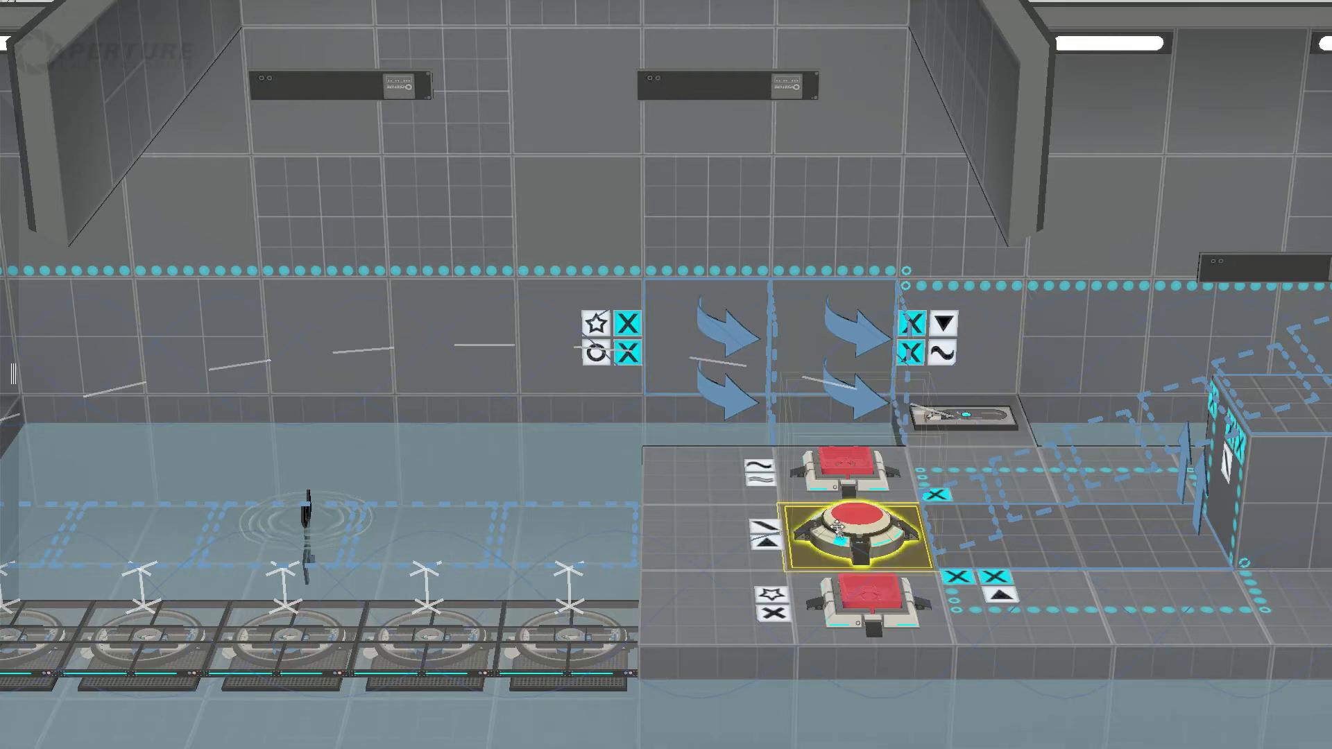
{"action": "left_click", "coordinate": [864, 599]}
{"action": "left_click", "coordinate": [847, 469]}
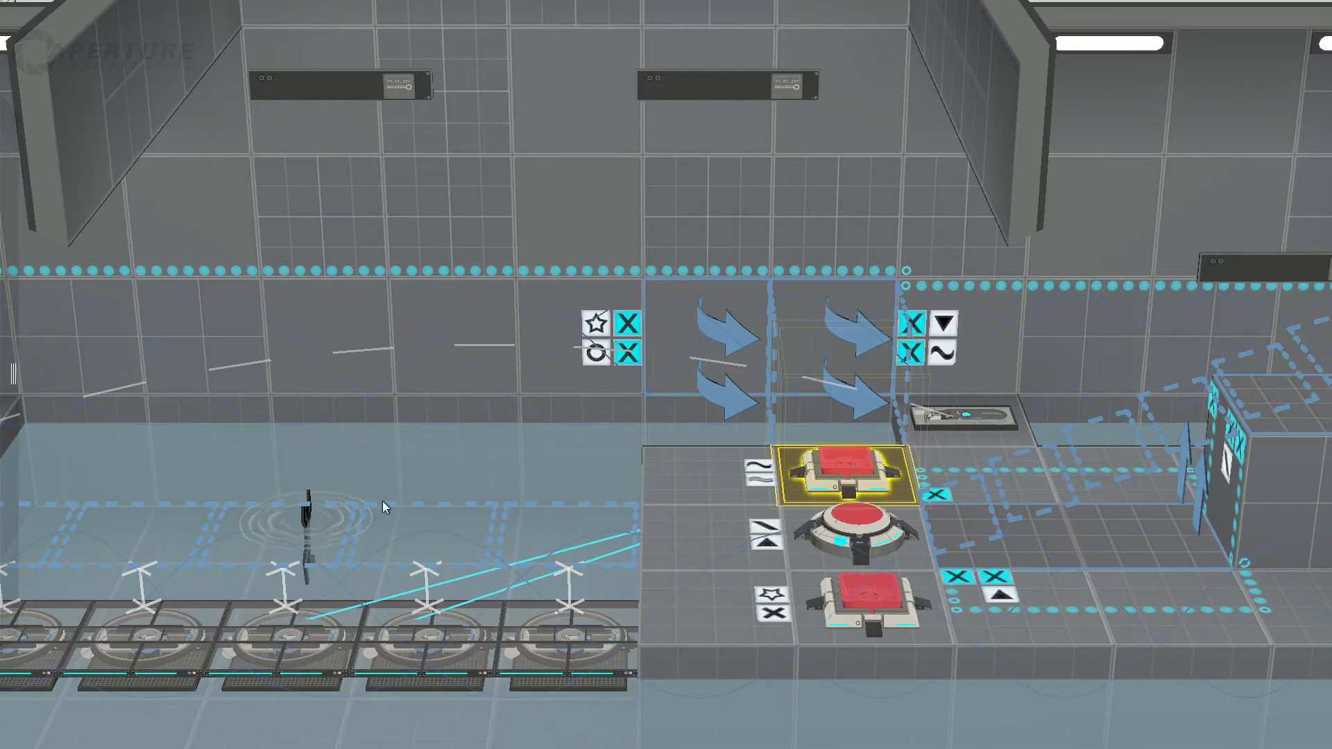
{"action": "left_click", "coordinate": [769, 548]}
{"action": "left_click", "coordinate": [863, 524]}
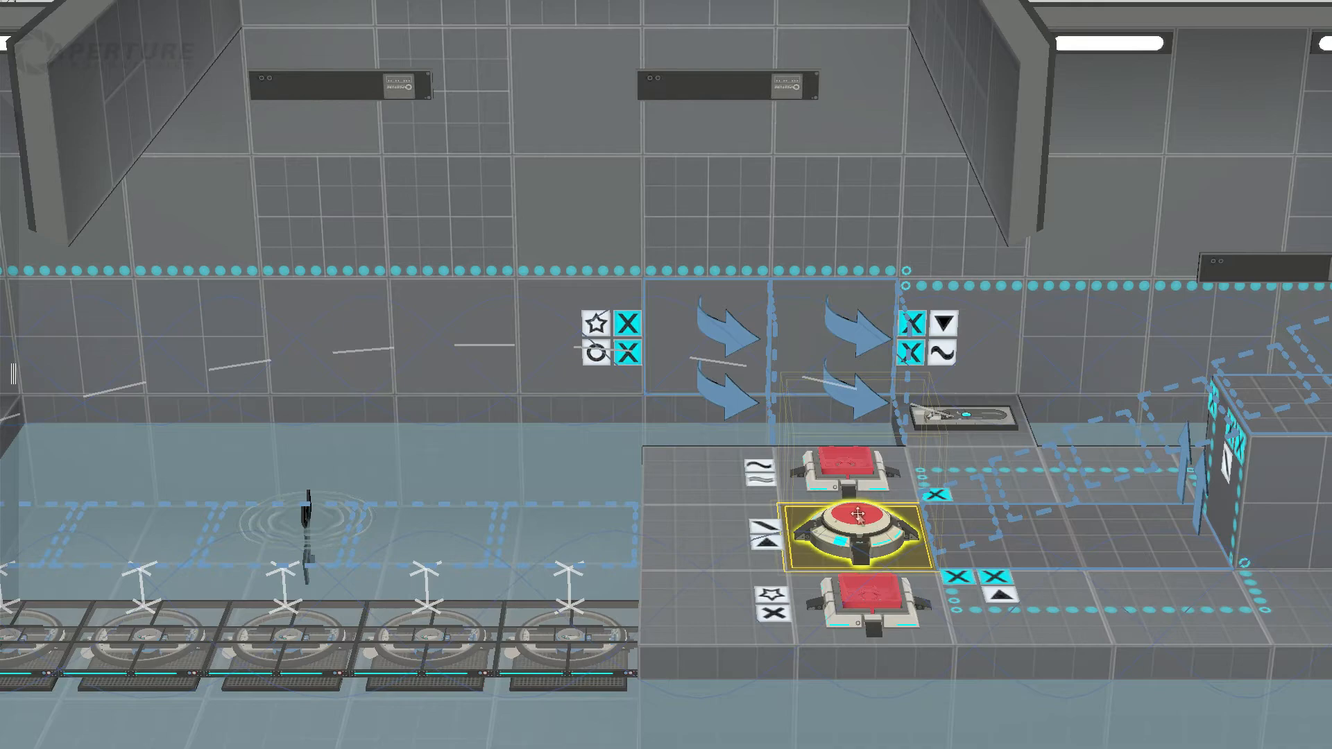
Step: Trace the island faith plate's flight path back across the water to its landing target on the entrance ledge
{"action": "left_click", "coordinate": [960, 423]}
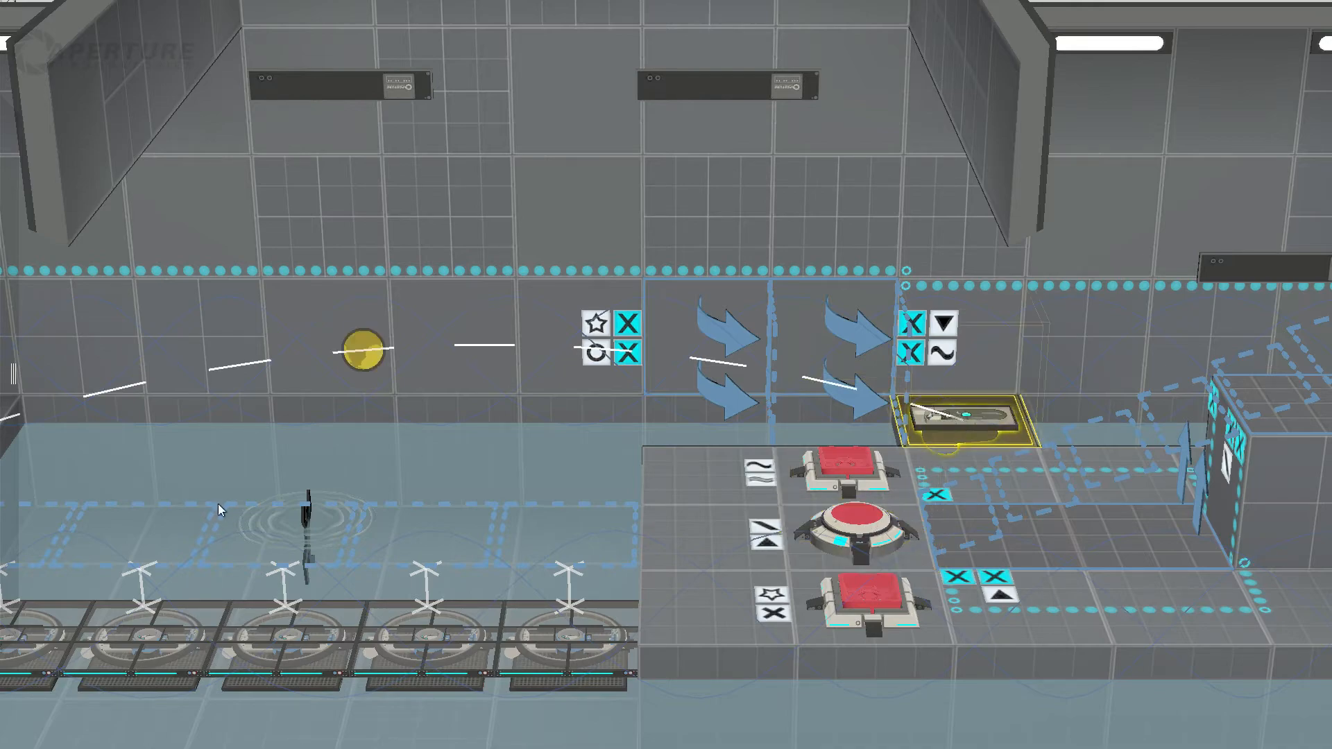
{"action": "middle_click_drag", "start_coordinate": [218, 504], "coordinate": [753, 409]}
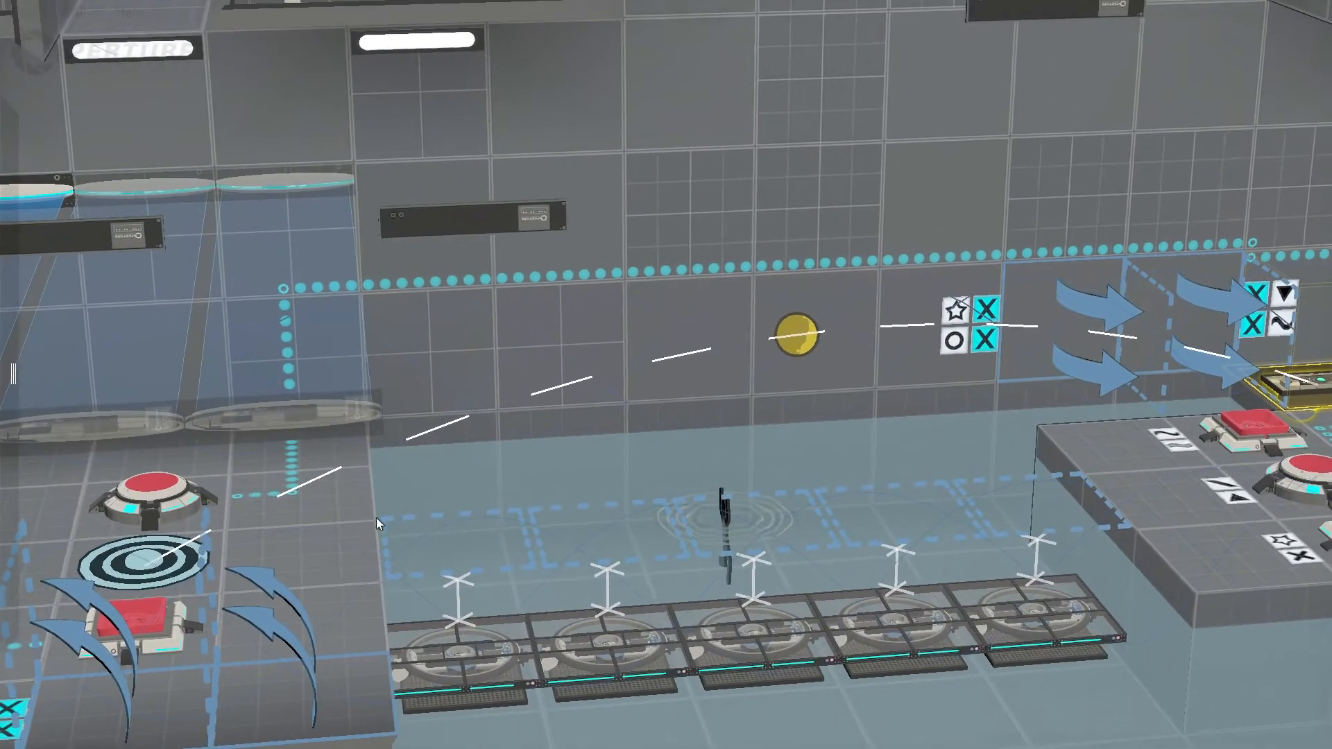
{"action": "middle_click_drag", "start_coordinate": [160, 620], "coordinate": [494, 547]}
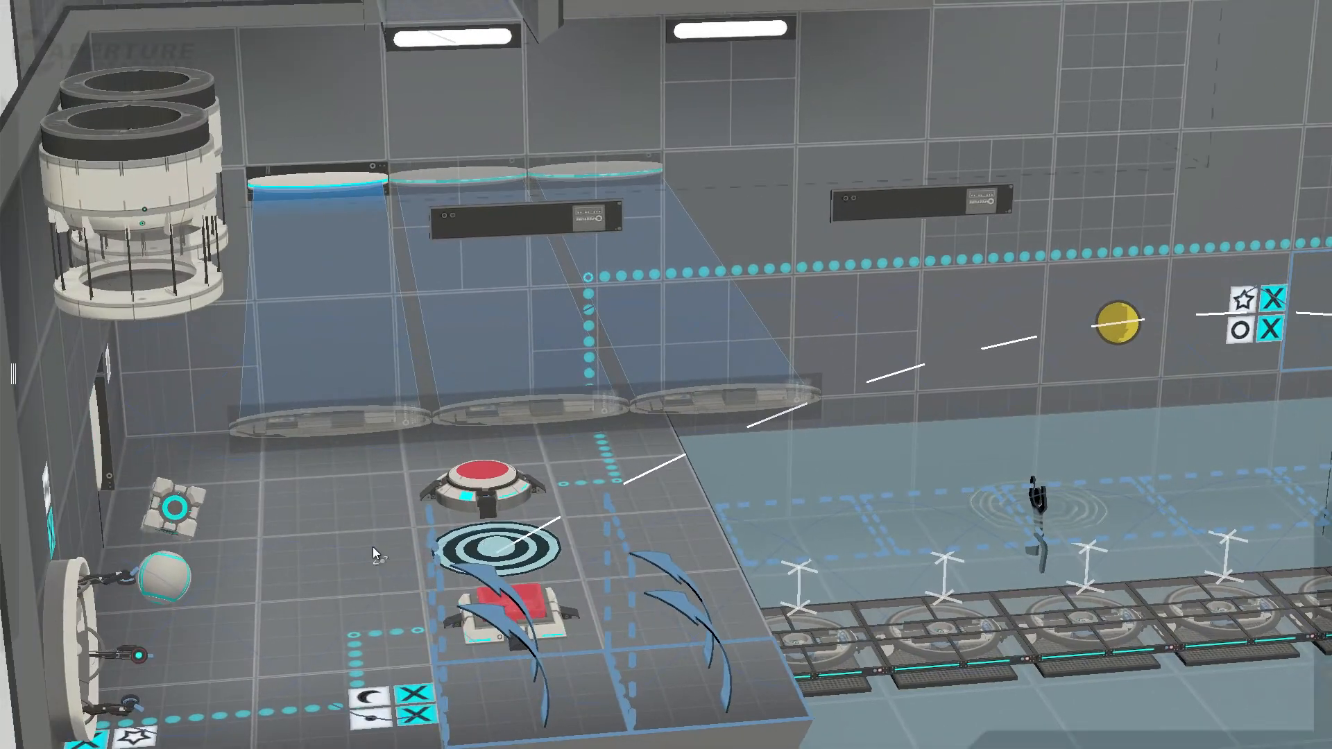
{"action": "middle_click_drag", "start_coordinate": [373, 549], "coordinate": [100, 534]}
Step: Inspect the item beside the ledge's blue-field doorway, near the cube and the sphere
{"action": "left_click", "coordinate": [340, 305]}
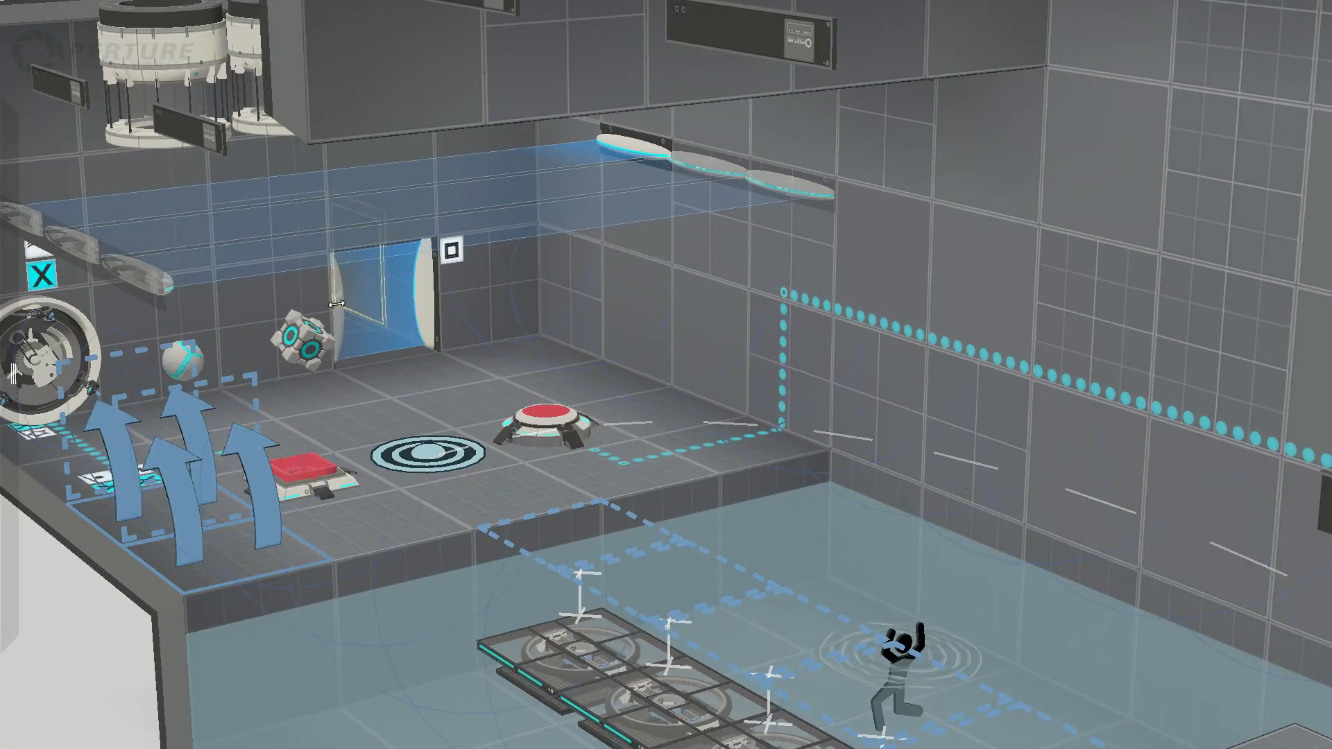
{"action": "middle_click_drag", "start_coordinate": [380, 410], "coordinate": [298, 404]}
{"action": "left_click", "coordinate": [485, 241]}
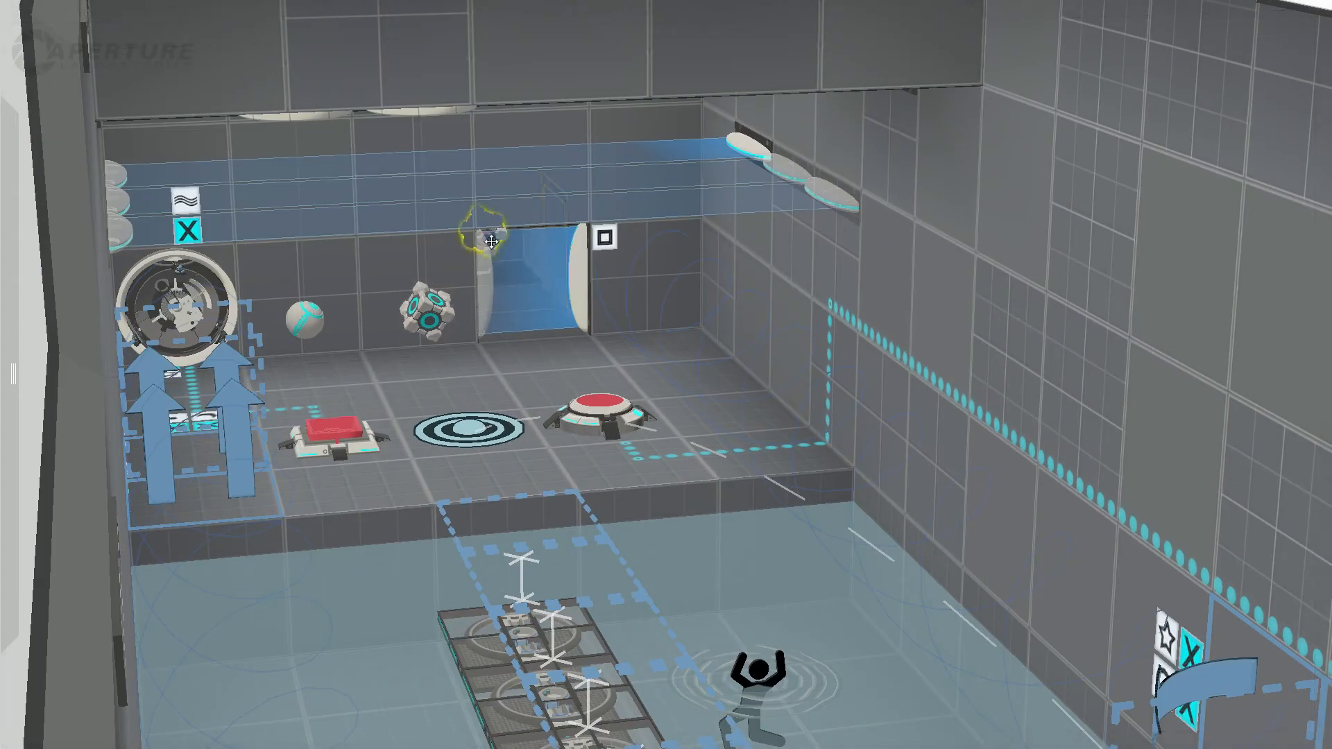
{"action": "middle_click_drag", "start_coordinate": [512, 426], "coordinate": [814, 509]}
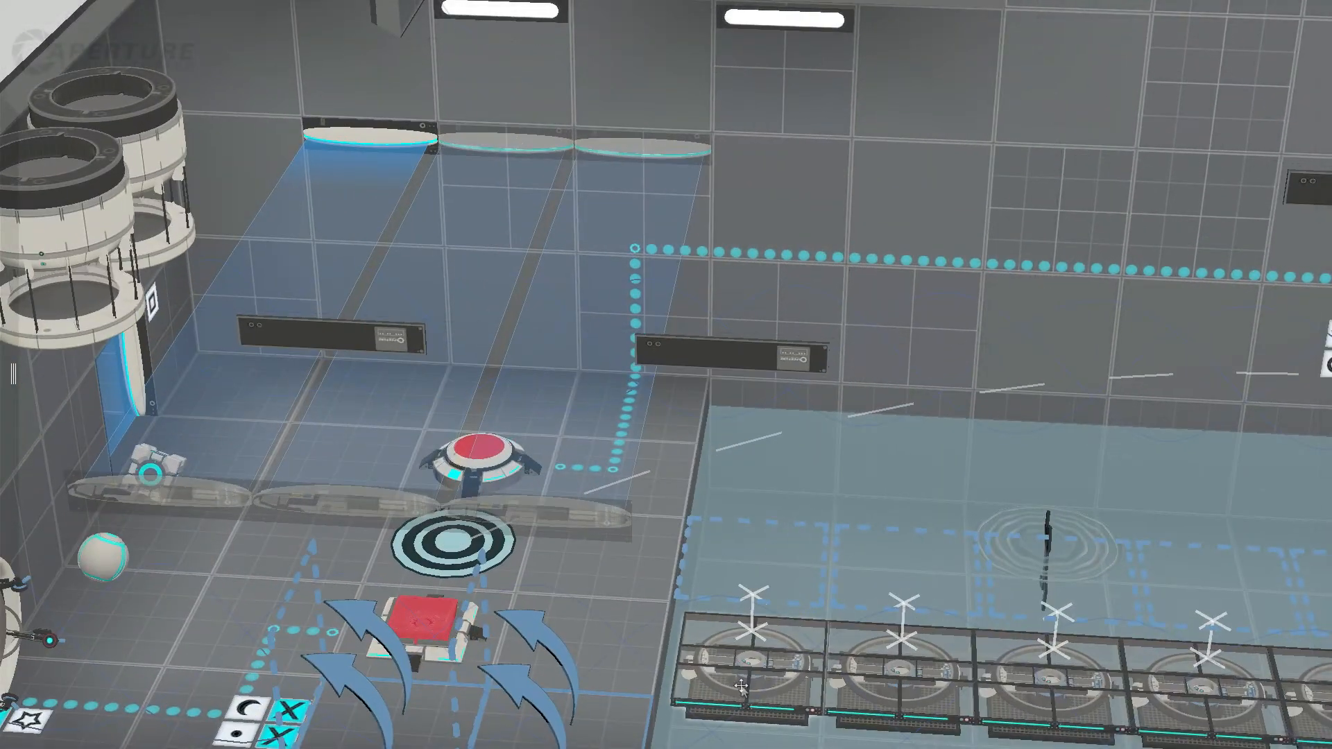
{"action": "middle_click_drag", "start_coordinate": [473, 657], "coordinate": [451, 658]}
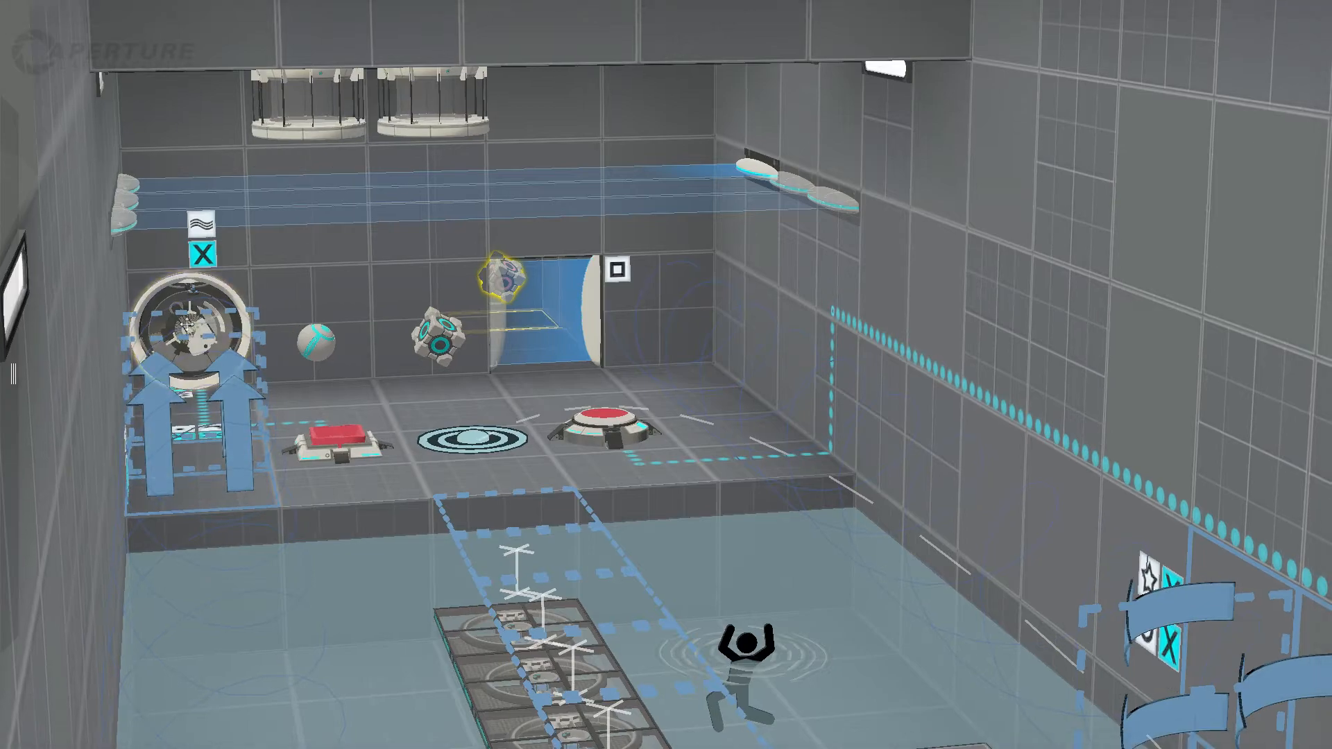
Step: Inspect the round emitter on the ledge's wall behind the angled panels
{"action": "left_click", "coordinate": [189, 340]}
{"action": "middle_click_drag", "start_coordinate": [490, 472], "coordinate": [598, 428]}
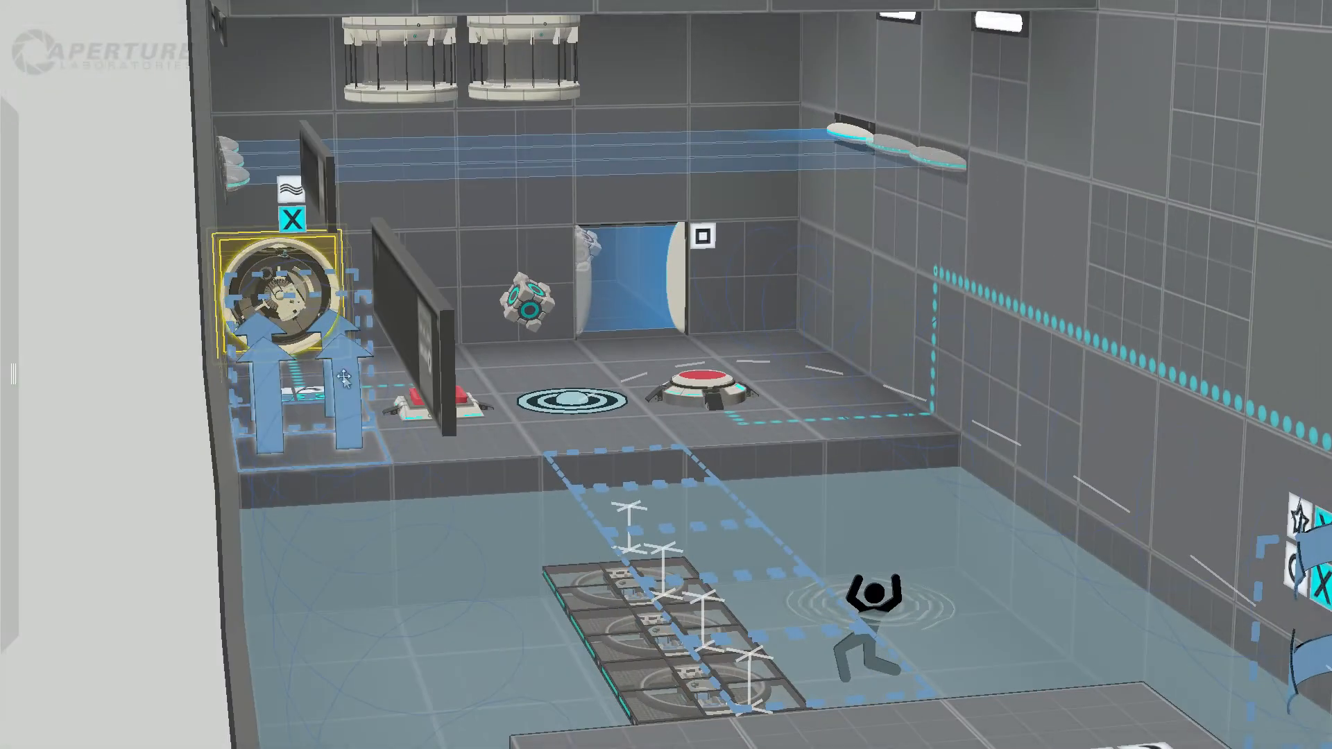
{"action": "middle_click_drag", "start_coordinate": [244, 387], "coordinate": [1263, 449]}
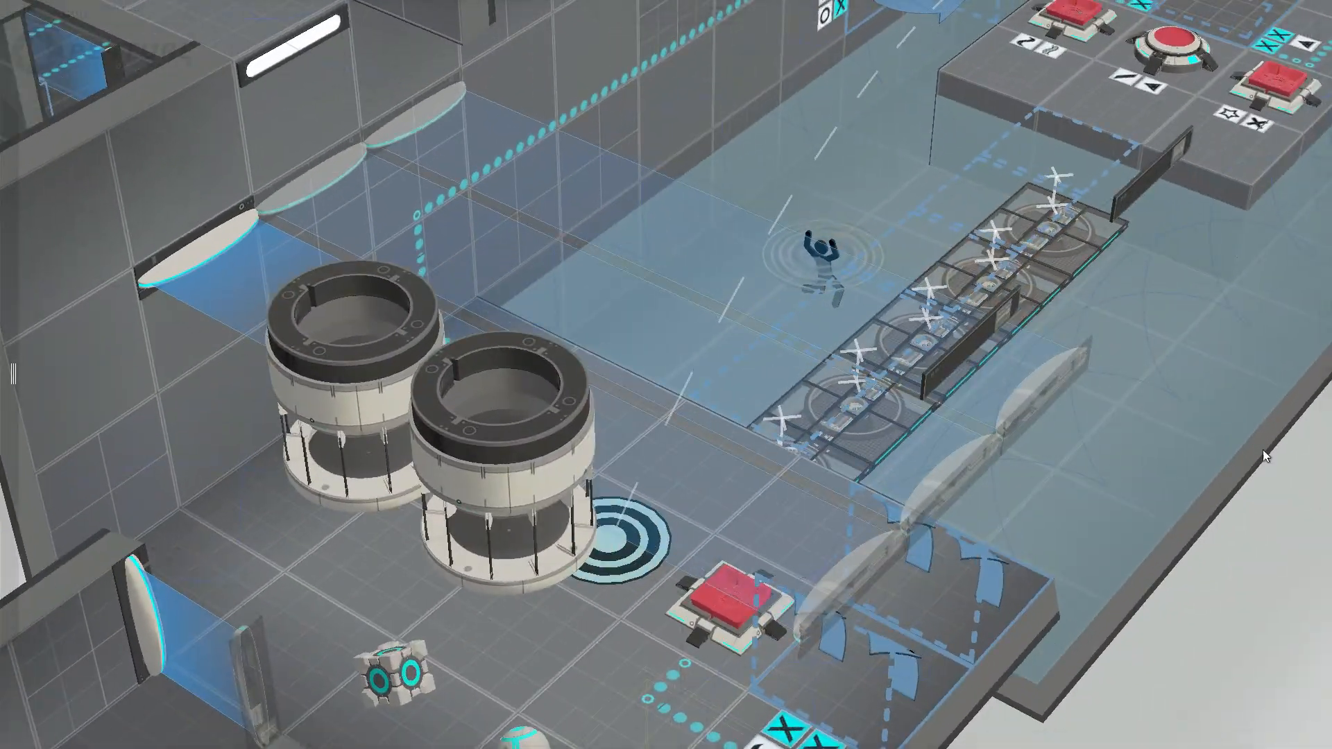
Step: Review the route over the platform row from the entrance ledge to the island's sphere button and the flip panels beside it
{"action": "middle_click_drag", "start_coordinate": [1147, 326], "coordinate": [992, 452]}
{"action": "middle_click_drag", "start_coordinate": [866, 280], "coordinate": [870, 314]}
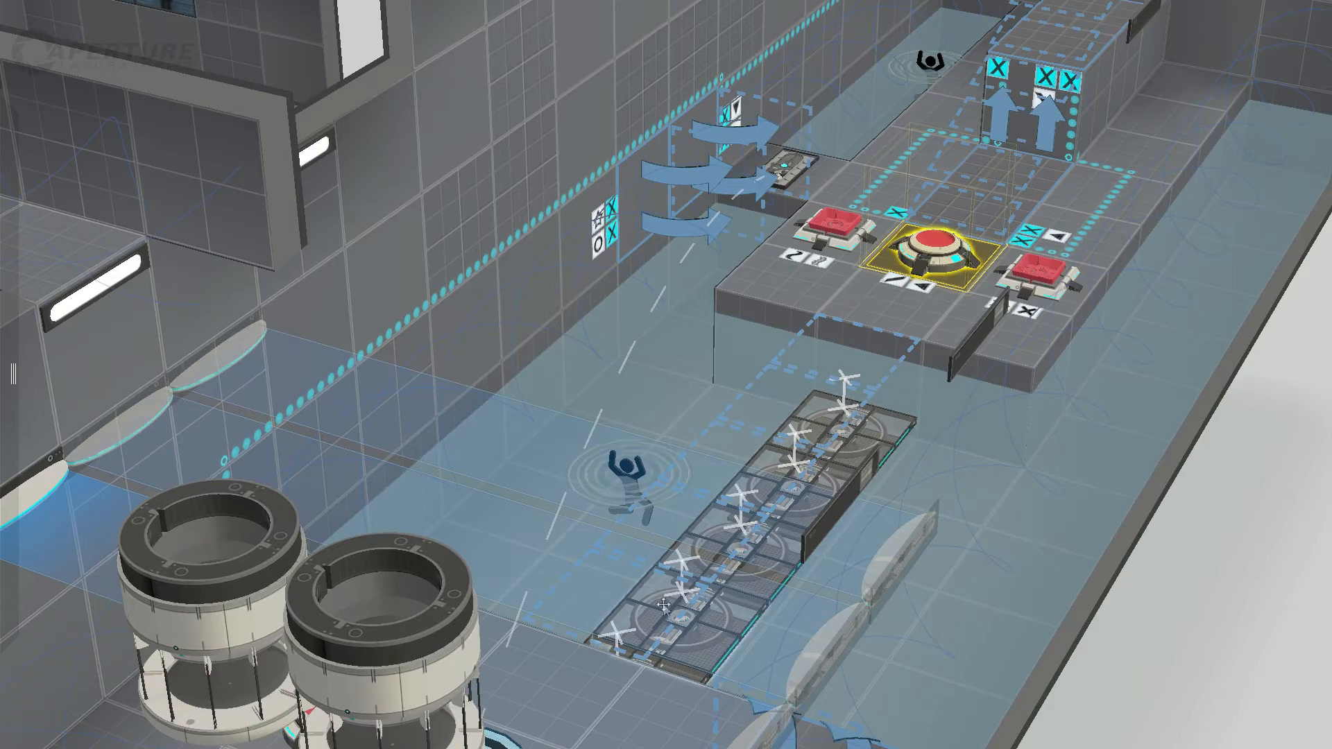
{"action": "right_click_drag", "start_coordinate": [640, 637], "coordinate": [258, 555]}
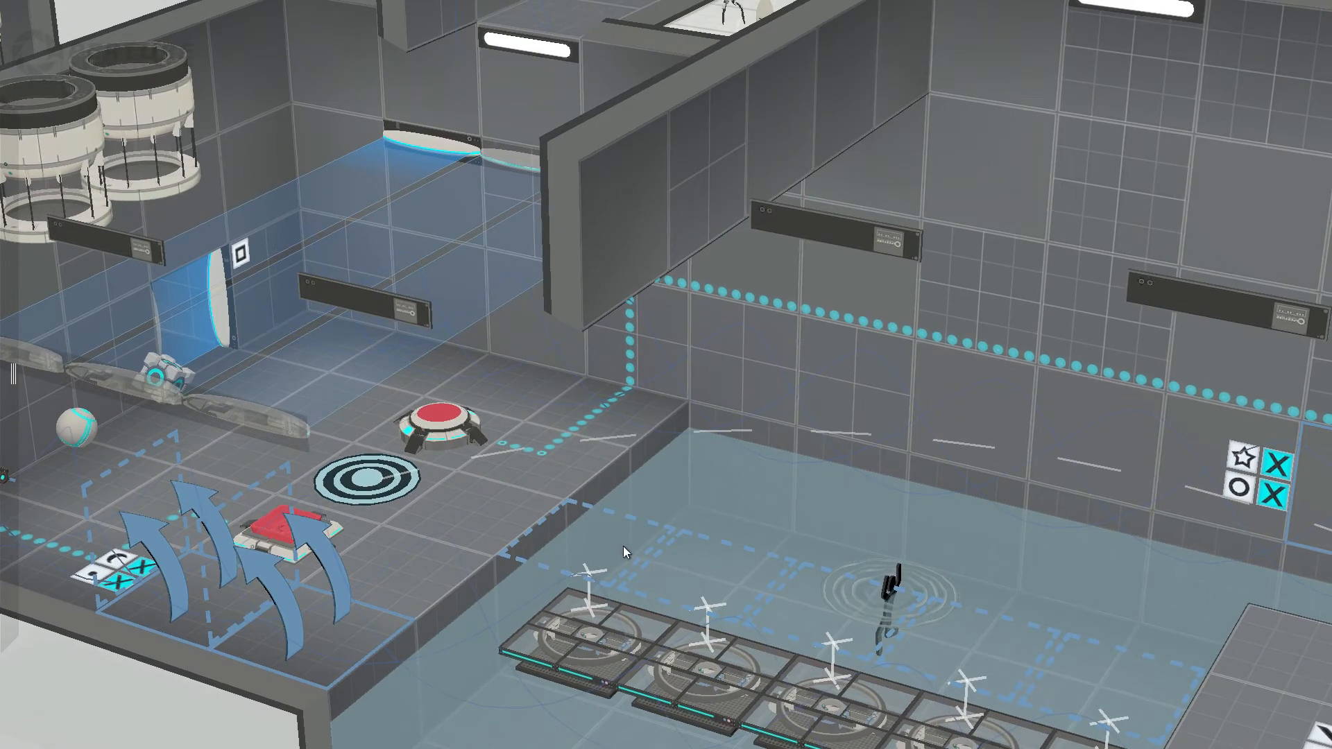
{"action": "middle_click_drag", "start_coordinate": [1136, 643], "coordinate": [586, 443]}
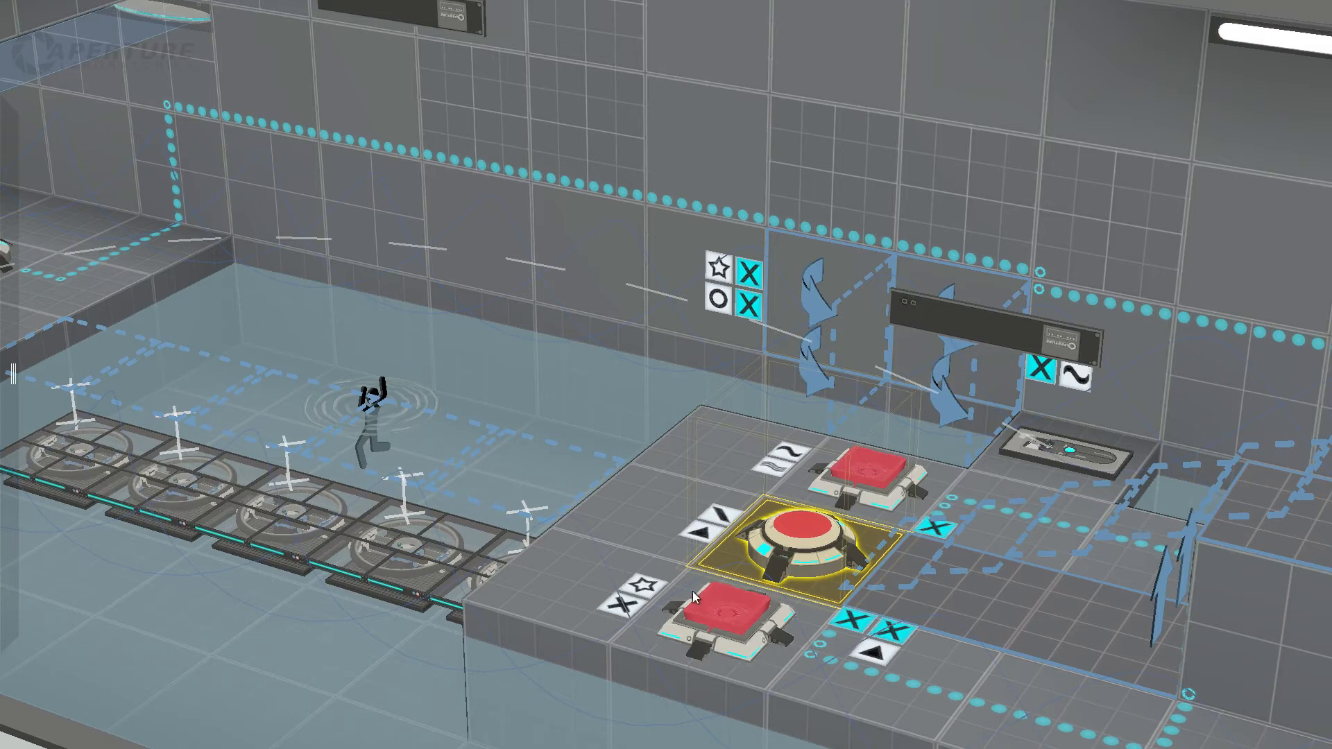
{"action": "right_click_drag", "start_coordinate": [909, 608], "coordinate": [726, 634]}
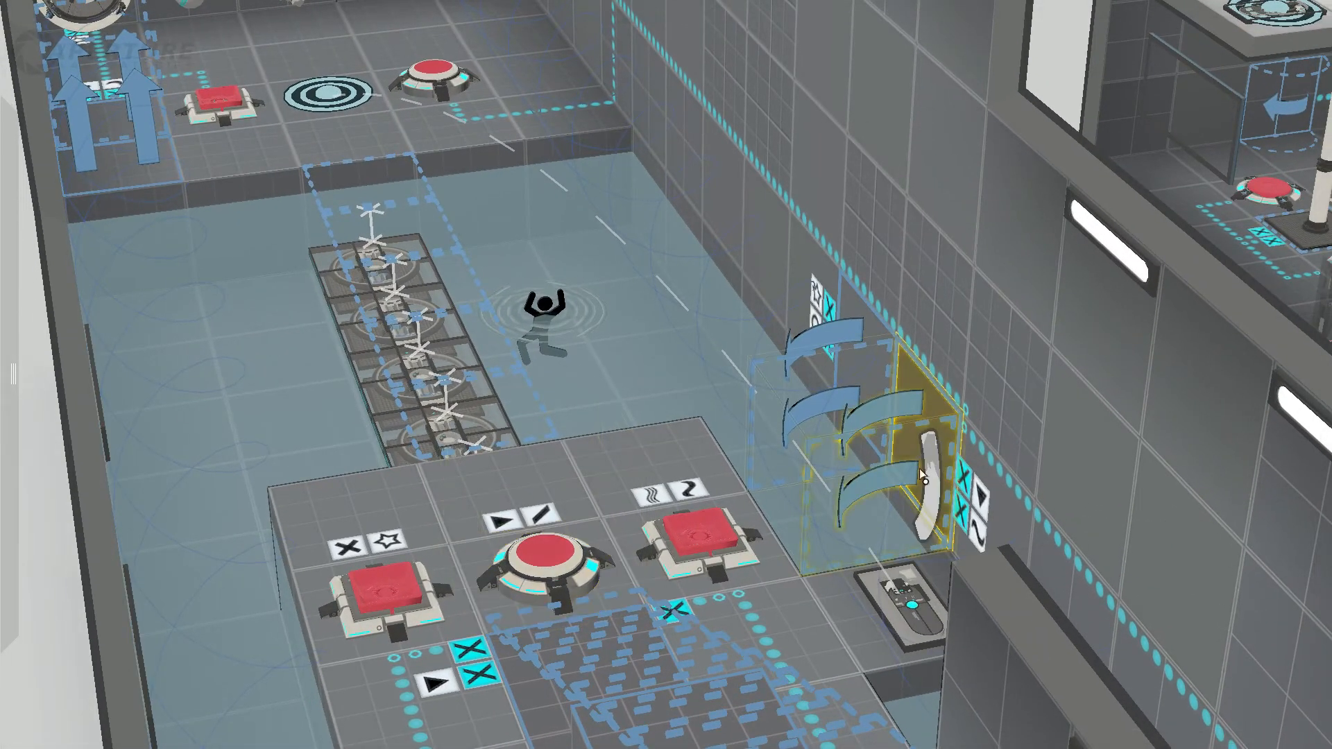
Step: Set the angled panel on the wall beside the island's faith plate to start deployed
{"action": "right_click", "coordinate": [928, 458]}
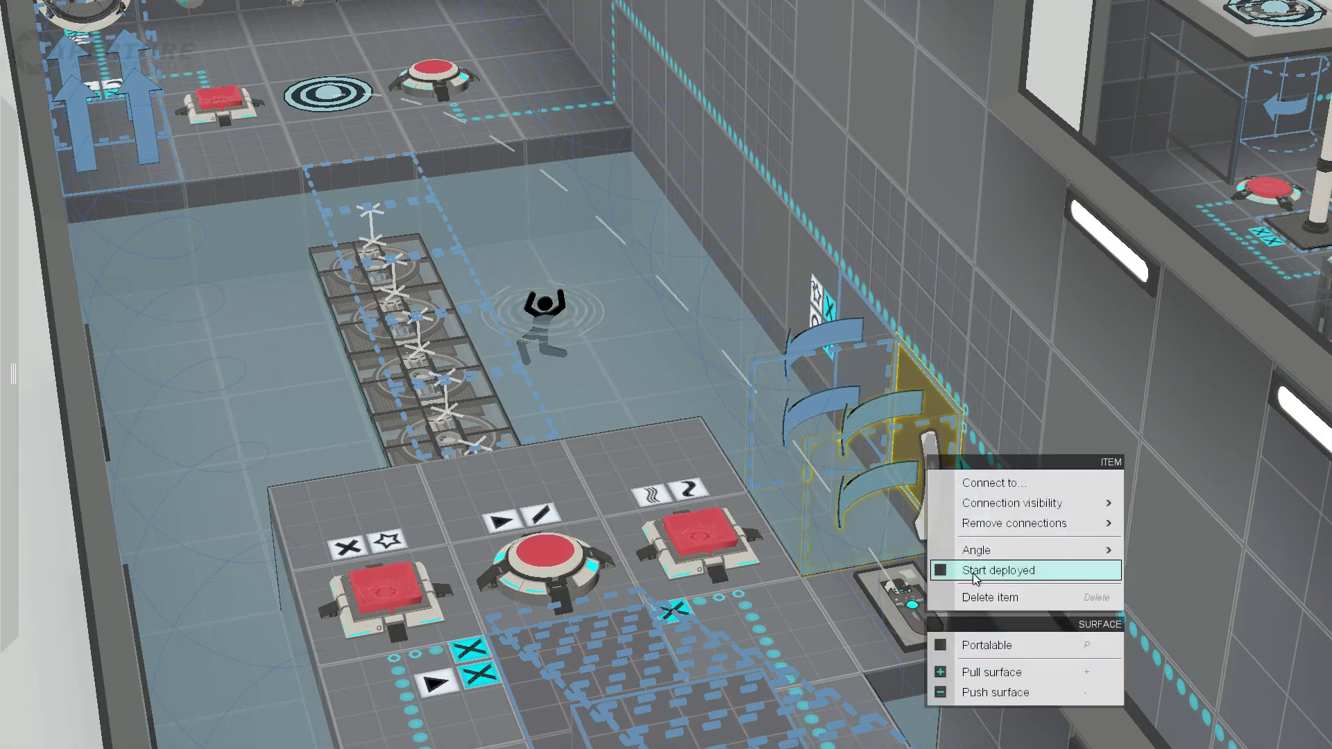
{"action": "left_click", "coordinate": [974, 575]}
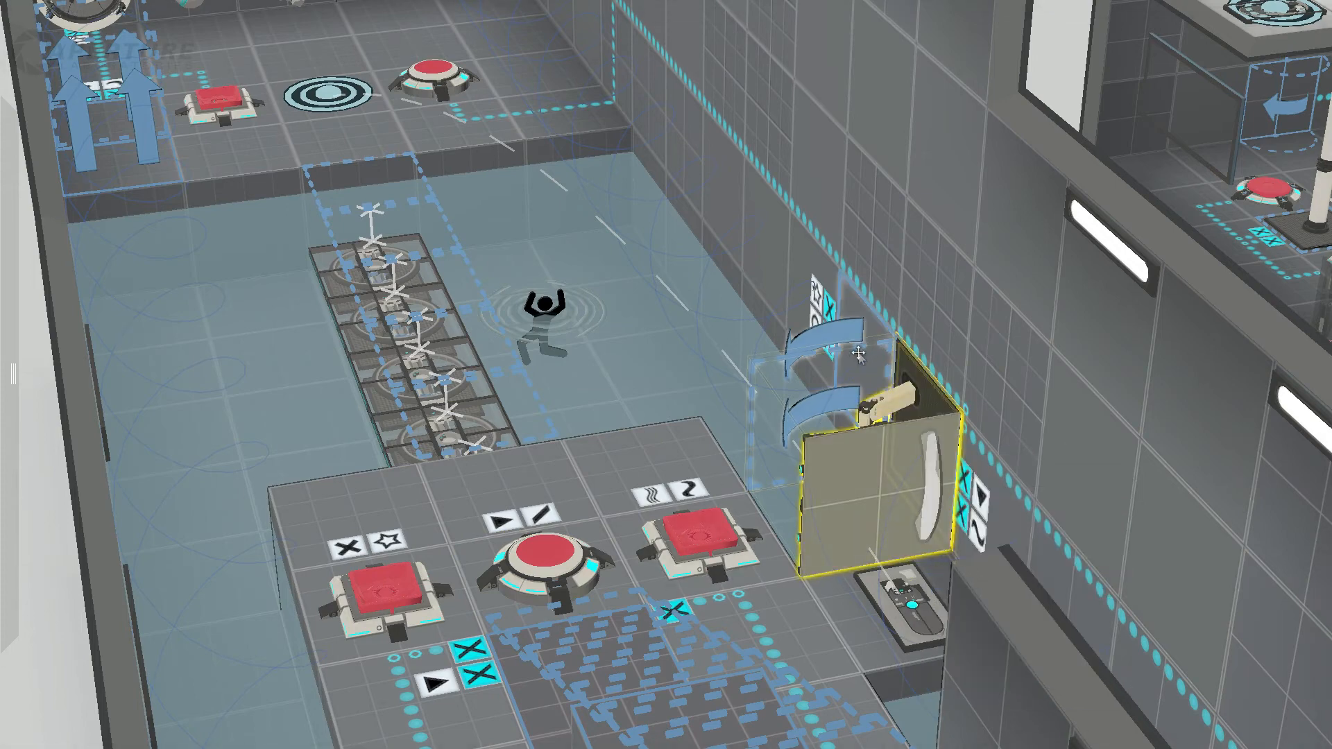
{"action": "key", "text": "a"}
Step: Set the angled panel at the water-side corner of the entrance ledge to start deployed
{"action": "middle_click_drag", "start_coordinate": [513, 299], "coordinate": [1126, 222]}
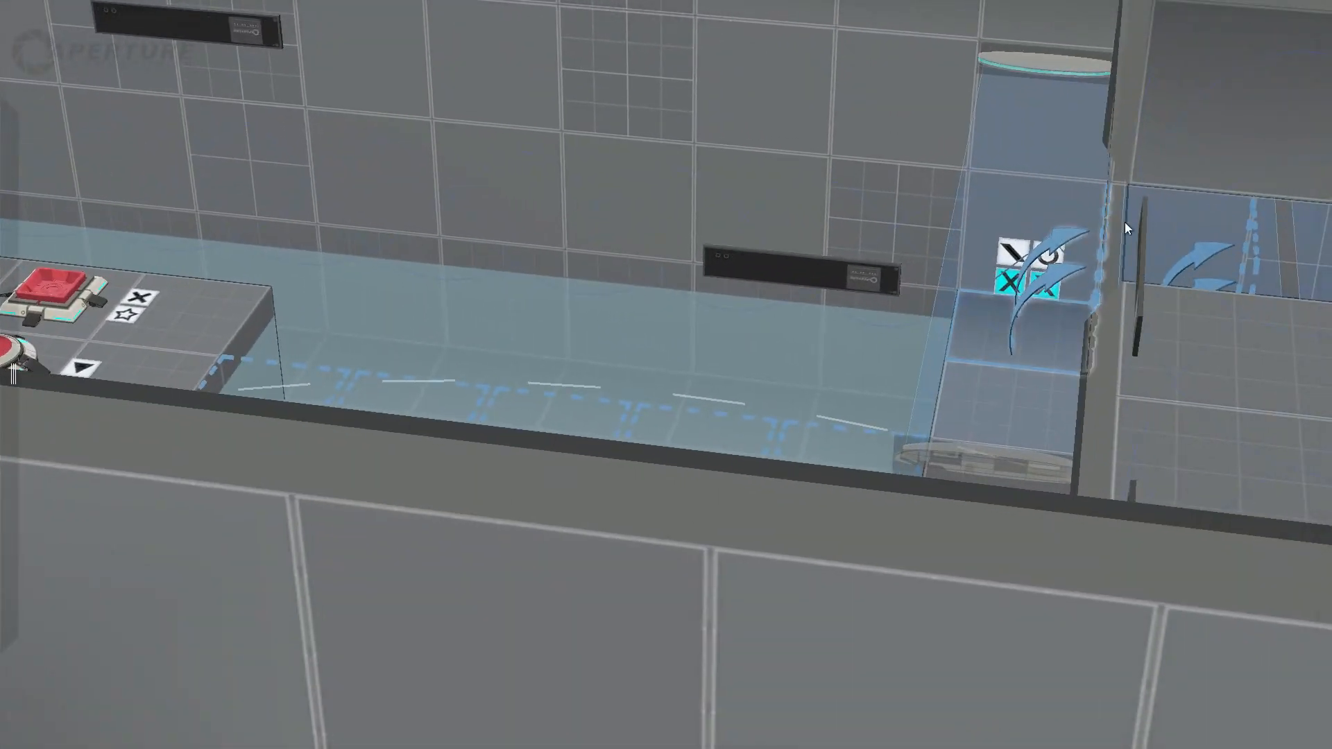
{"action": "left_click", "coordinate": [1035, 224]}
{"action": "left_click", "coordinate": [1027, 291]}
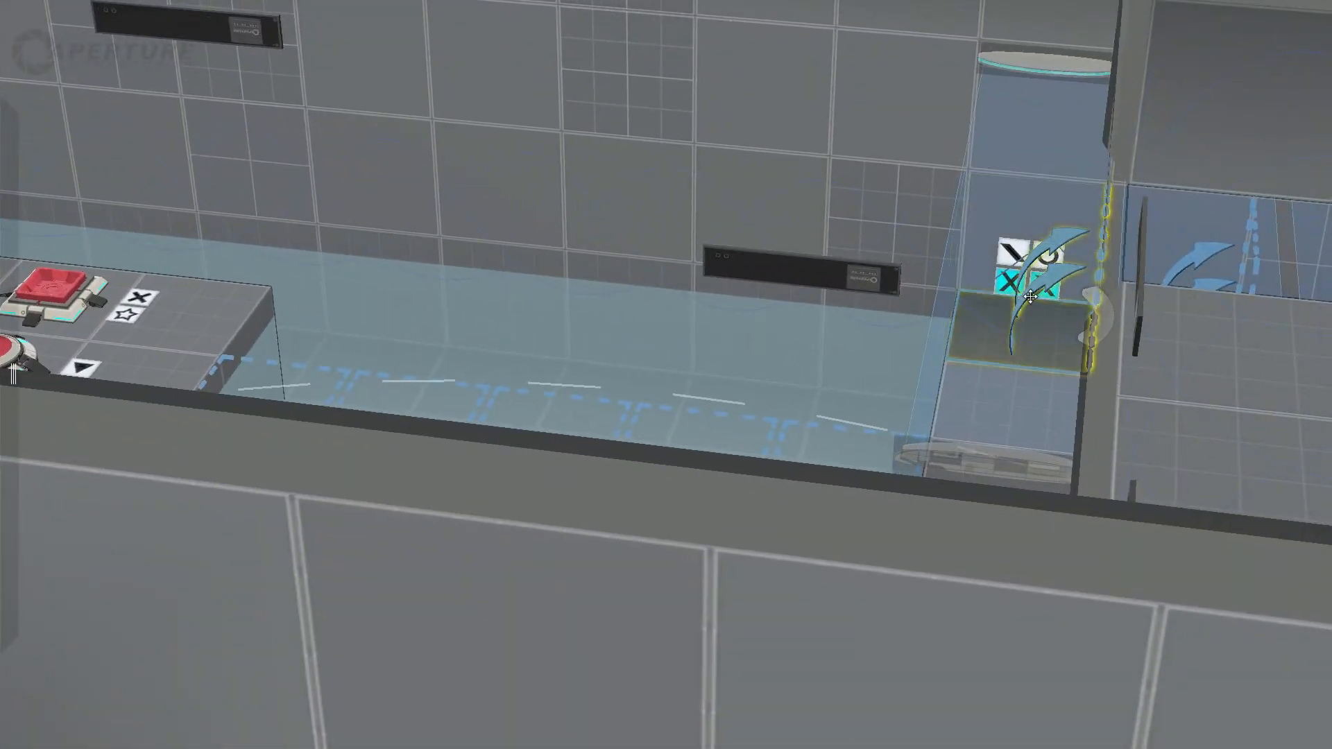
{"action": "middle_click_drag", "start_coordinate": [905, 347], "coordinate": [1006, 352], "text": "shift"}
{"action": "right_click", "coordinate": [1109, 338]}
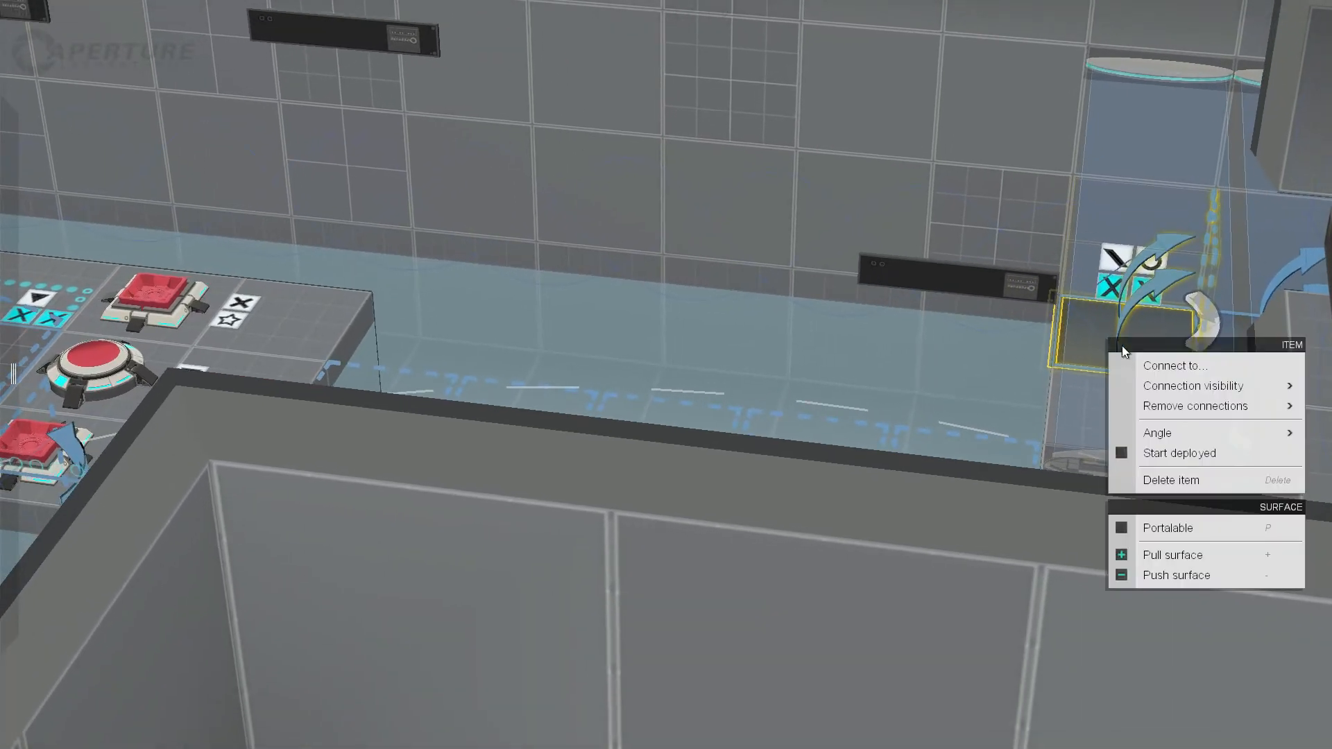
{"action": "left_click", "coordinate": [1180, 453]}
{"action": "middle_click_drag", "start_coordinate": [1134, 449], "coordinate": [1091, 316]}
{"action": "left_click", "coordinate": [1103, 272]}
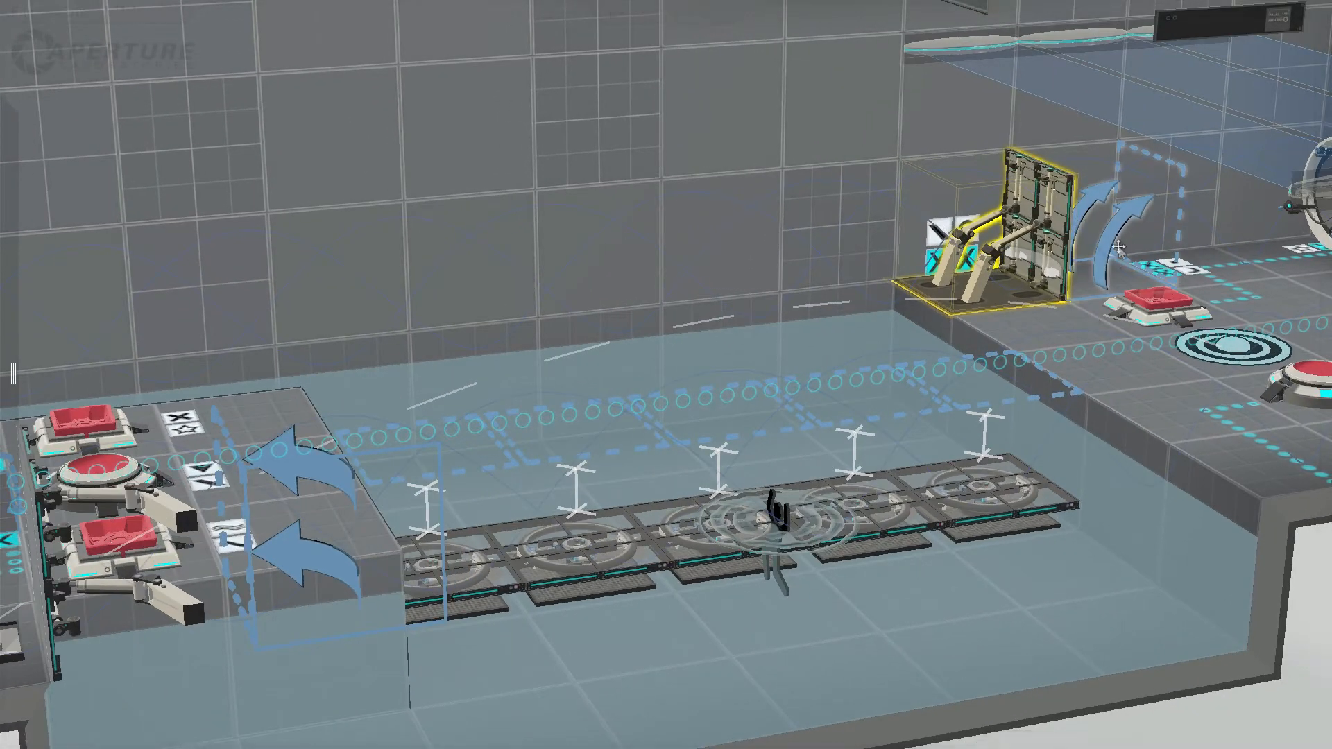
Step: Undo the start-deployed changes on the entrance ledge's angled panel and the panel beside the island's faith plate
{"action": "middle_click_drag", "start_coordinate": [272, 592], "coordinate": [1085, 524]}
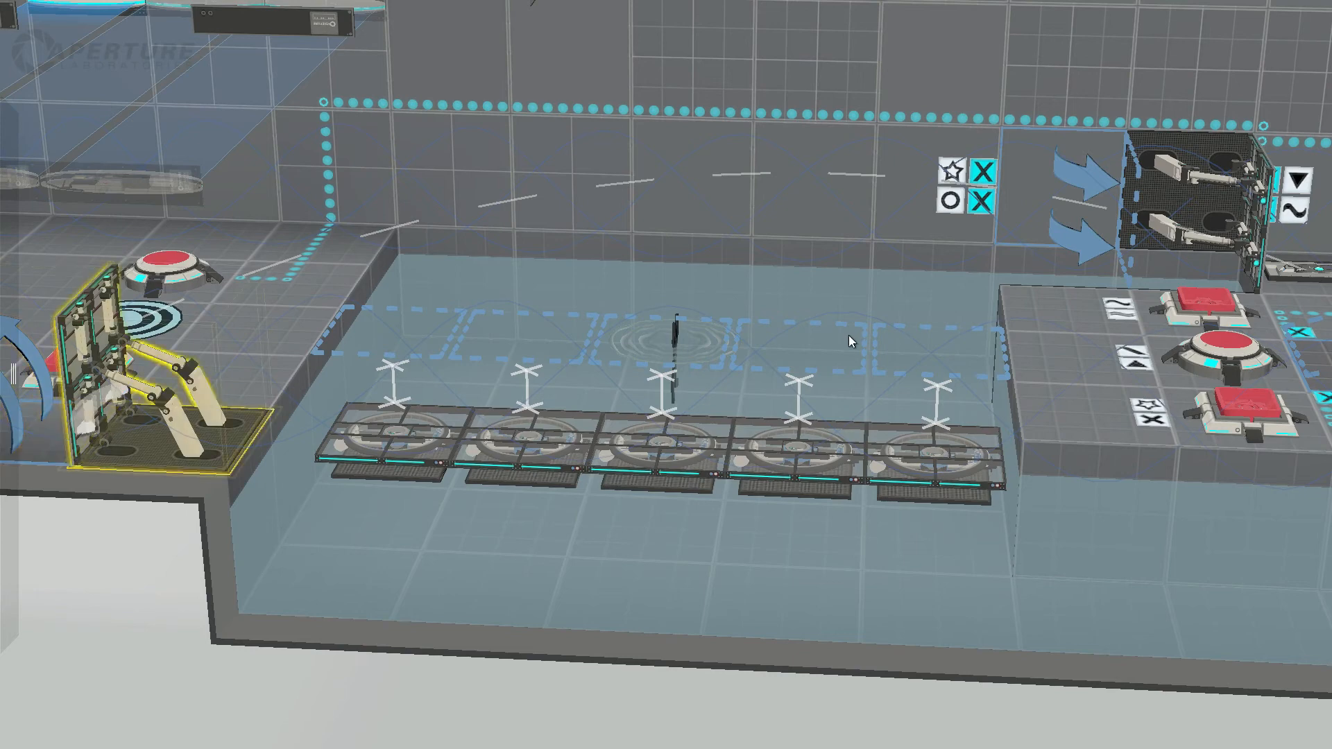
{"action": "key", "text": "ctrl+z"}
{"action": "key", "text": "ctrl+z"}
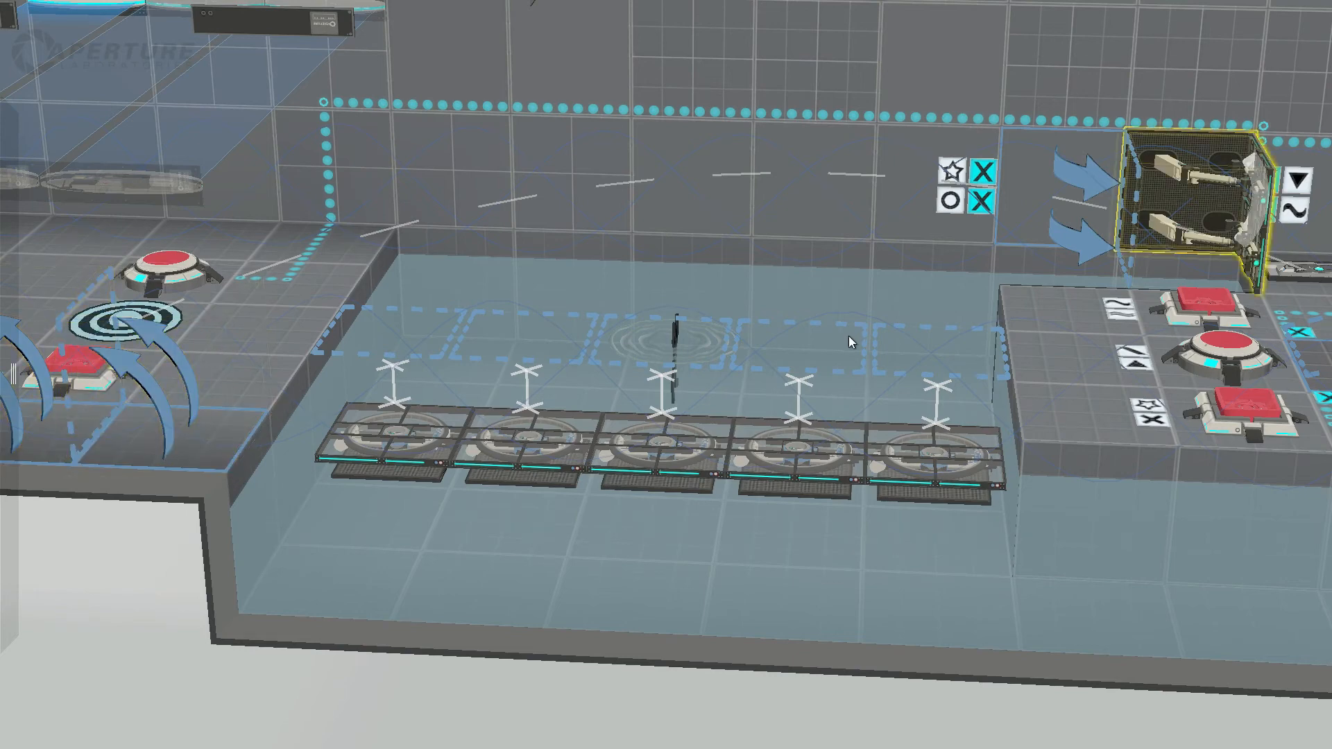
{"action": "key", "text": "ctrl+z"}
Step: Inspect the island's middle button and the cube button nearest the open side, including the list of items connected to that cube button
{"action": "middle_click_drag", "start_coordinate": [1109, 410], "coordinate": [1240, 344]}
{"action": "left_click", "coordinate": [1208, 295]}
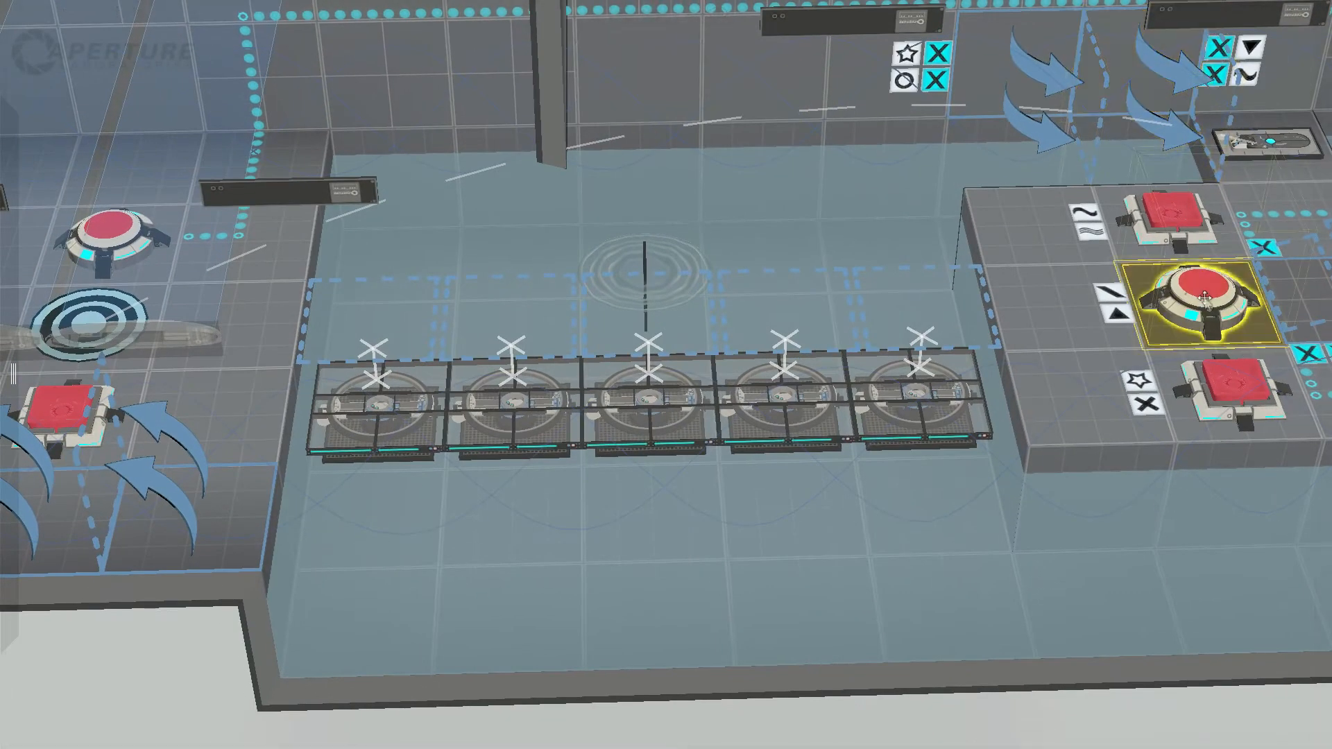
{"action": "left_click", "coordinate": [1215, 392]}
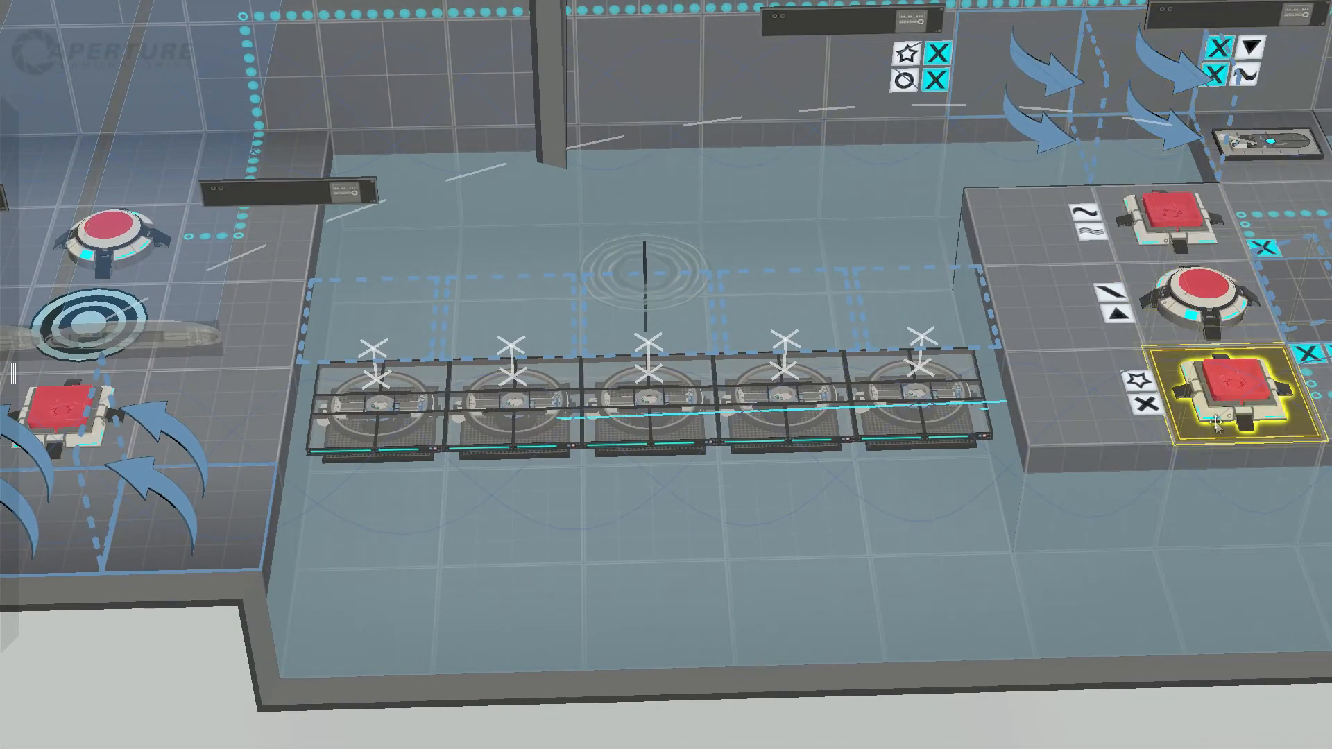
{"action": "middle_click_drag", "start_coordinate": [1196, 460], "coordinate": [1136, 389]}
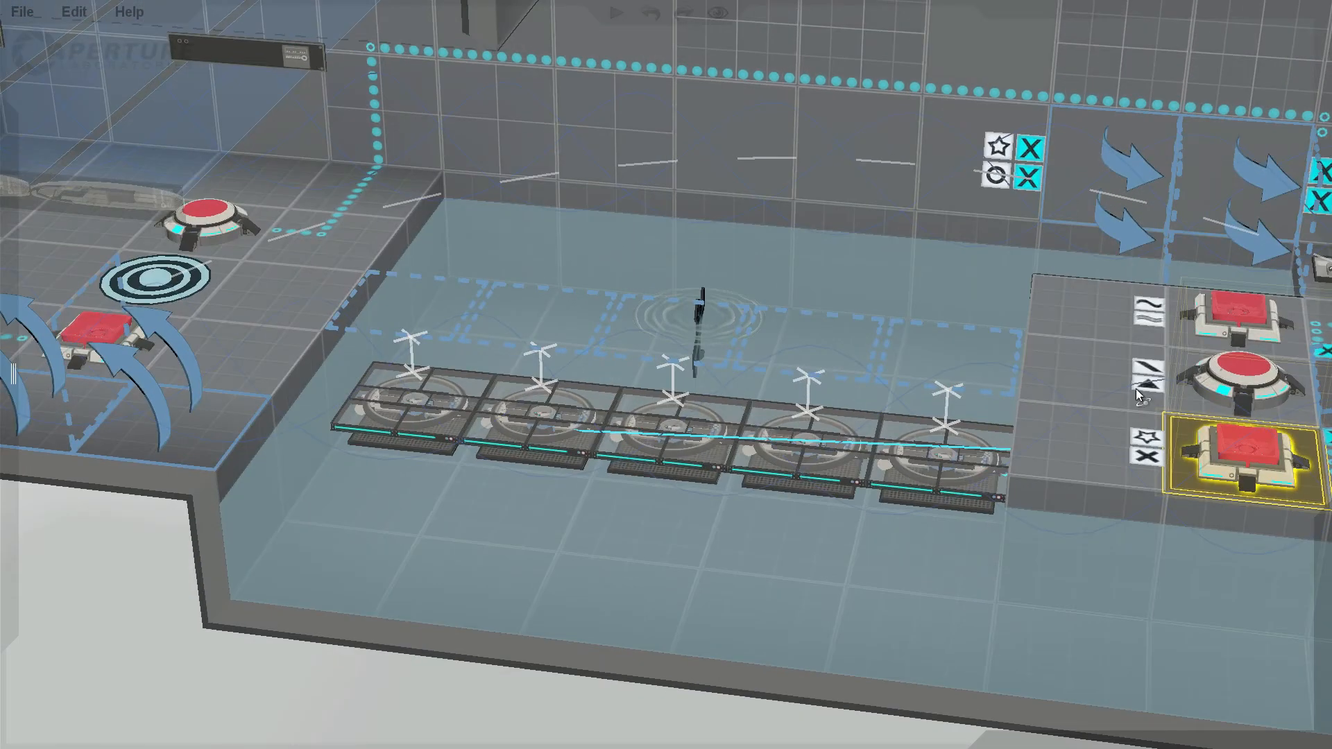
{"action": "right_click", "coordinate": [1236, 444]}
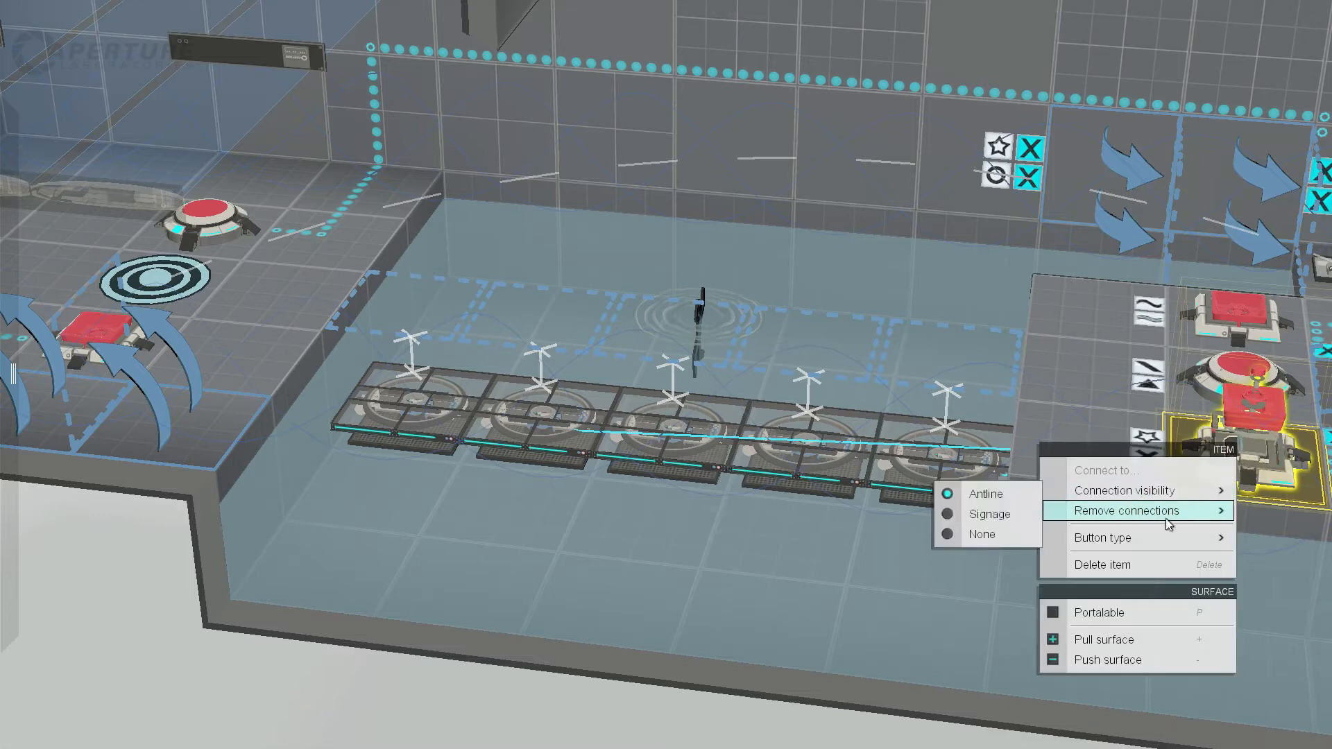
{"action": "mouse_move", "coordinate": [1168, 521]}
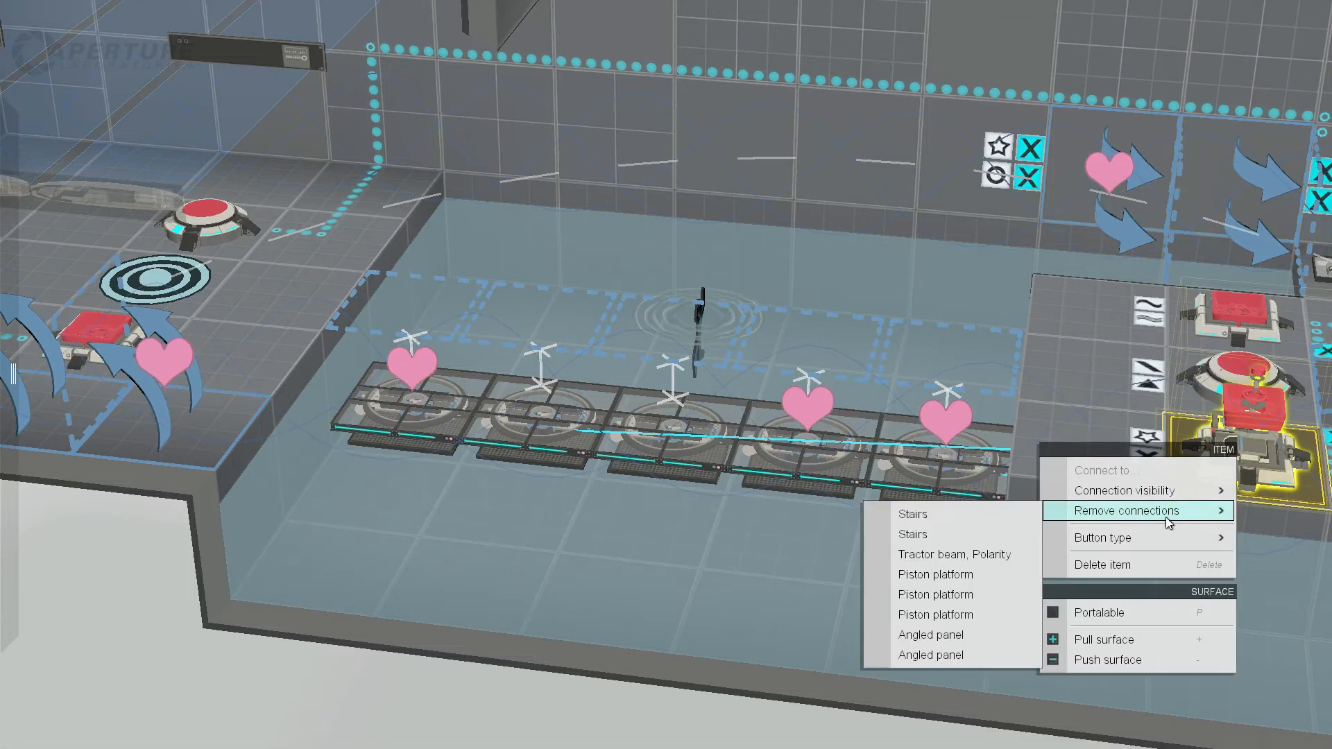
{"action": "left_click", "coordinate": [1067, 122]}
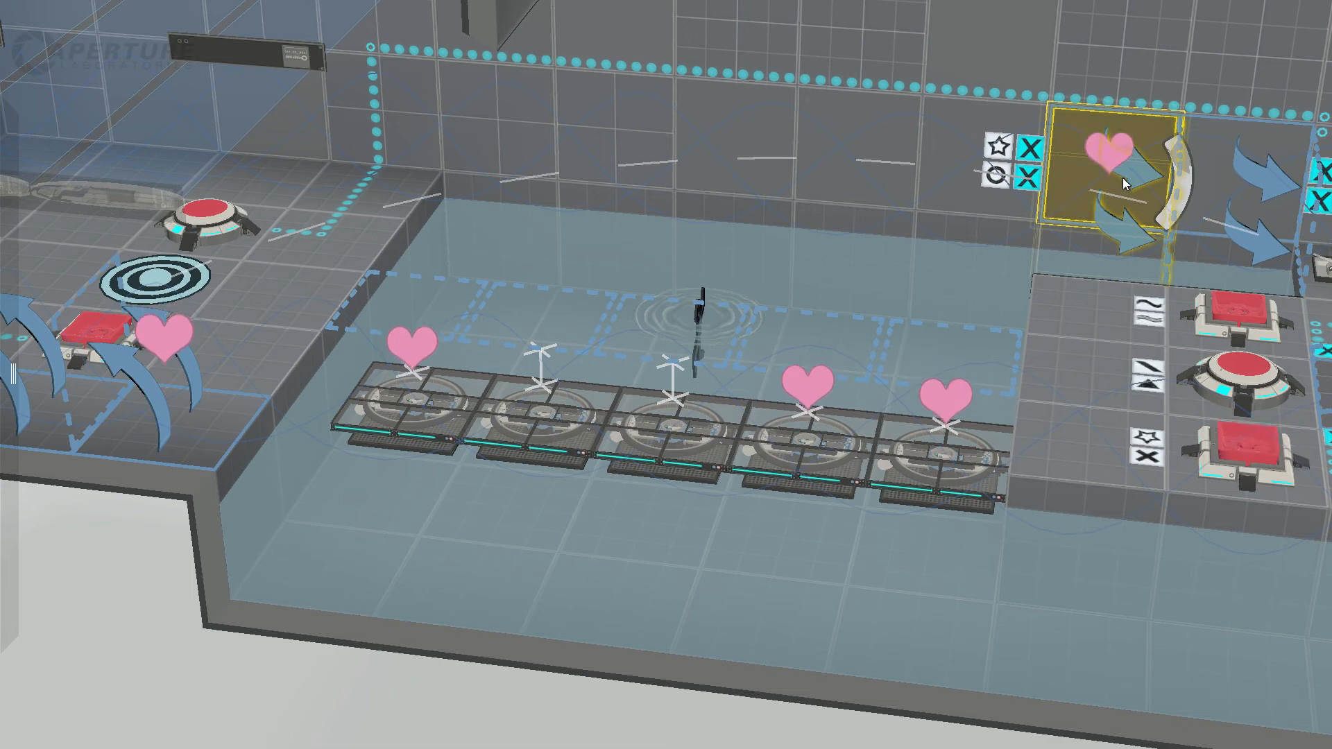
Step: Compare the angled panels on the entrance ledge and beside the island with the island buttons that control them
{"action": "left_click", "coordinate": [197, 430]}
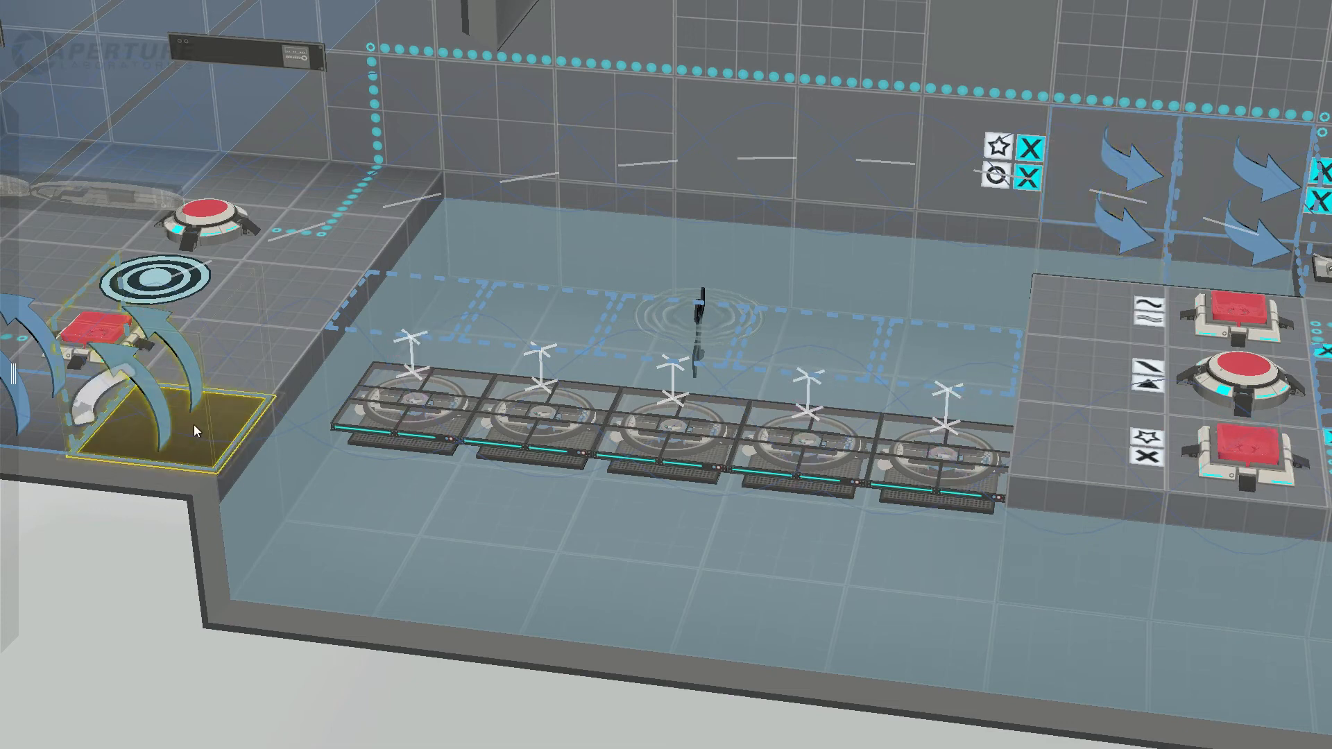
{"action": "left_click", "coordinate": [1097, 168]}
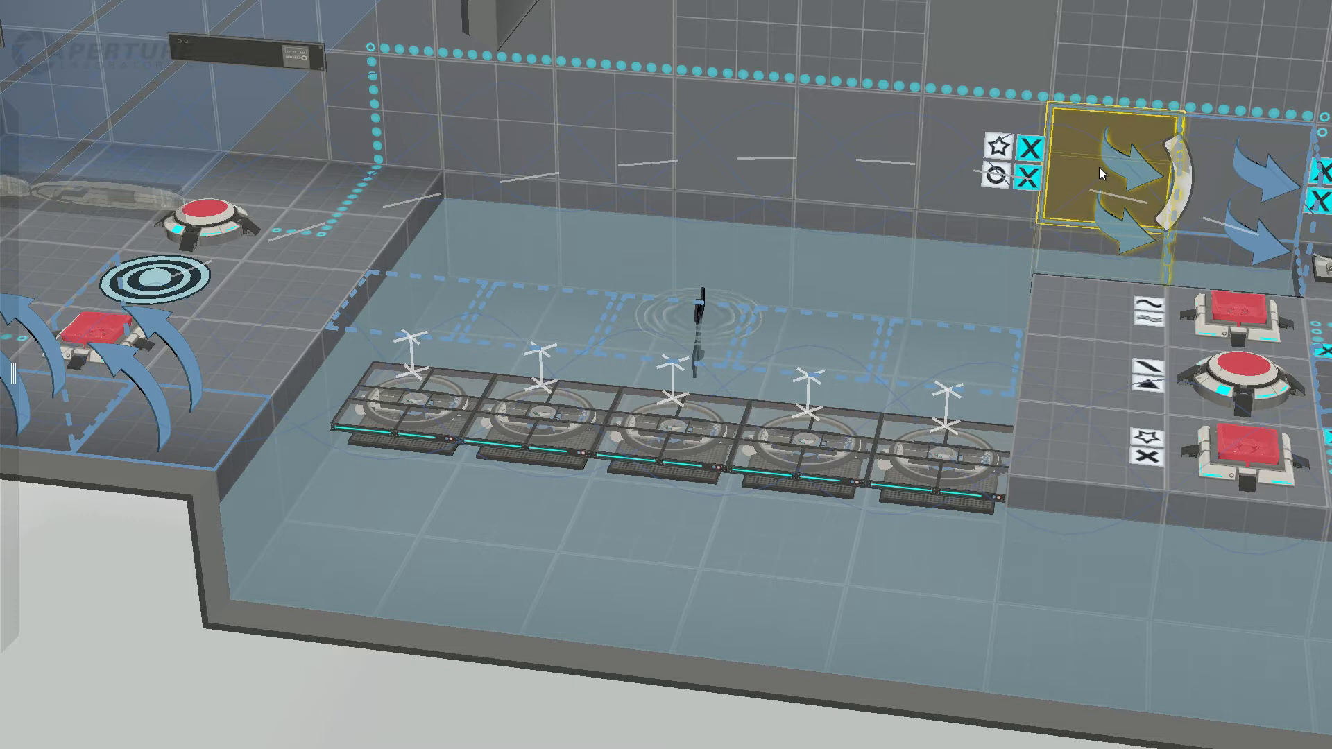
{"action": "left_click", "coordinate": [1229, 373]}
{"action": "left_click", "coordinate": [1237, 308]}
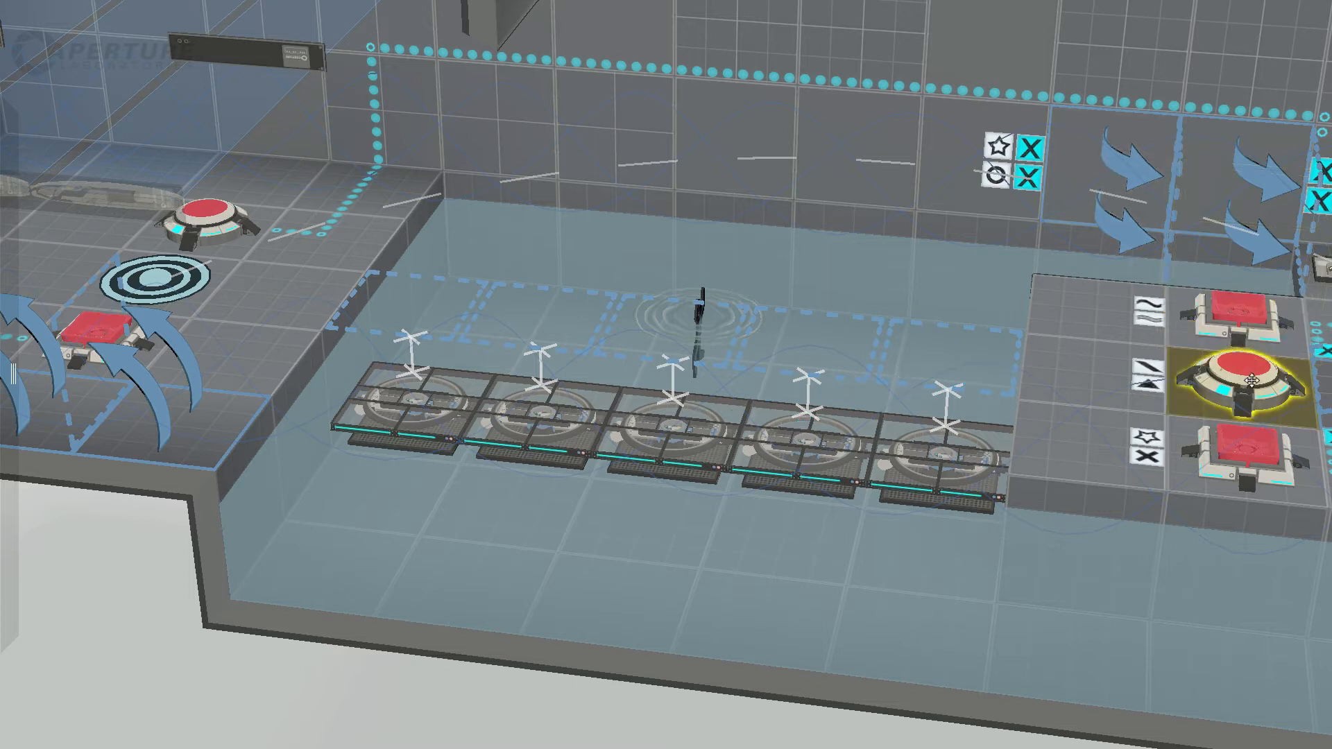
{"action": "left_click", "coordinate": [1114, 181]}
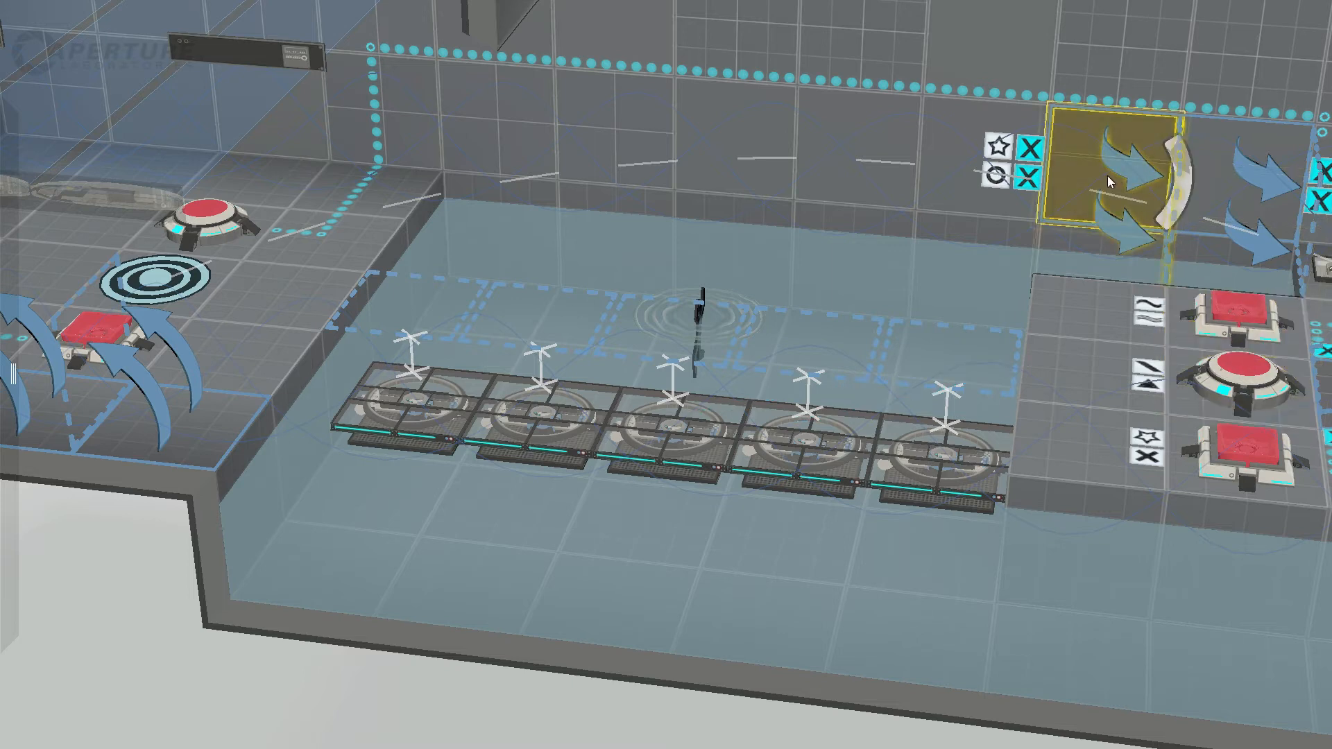
{"action": "left_click", "coordinate": [53, 407]}
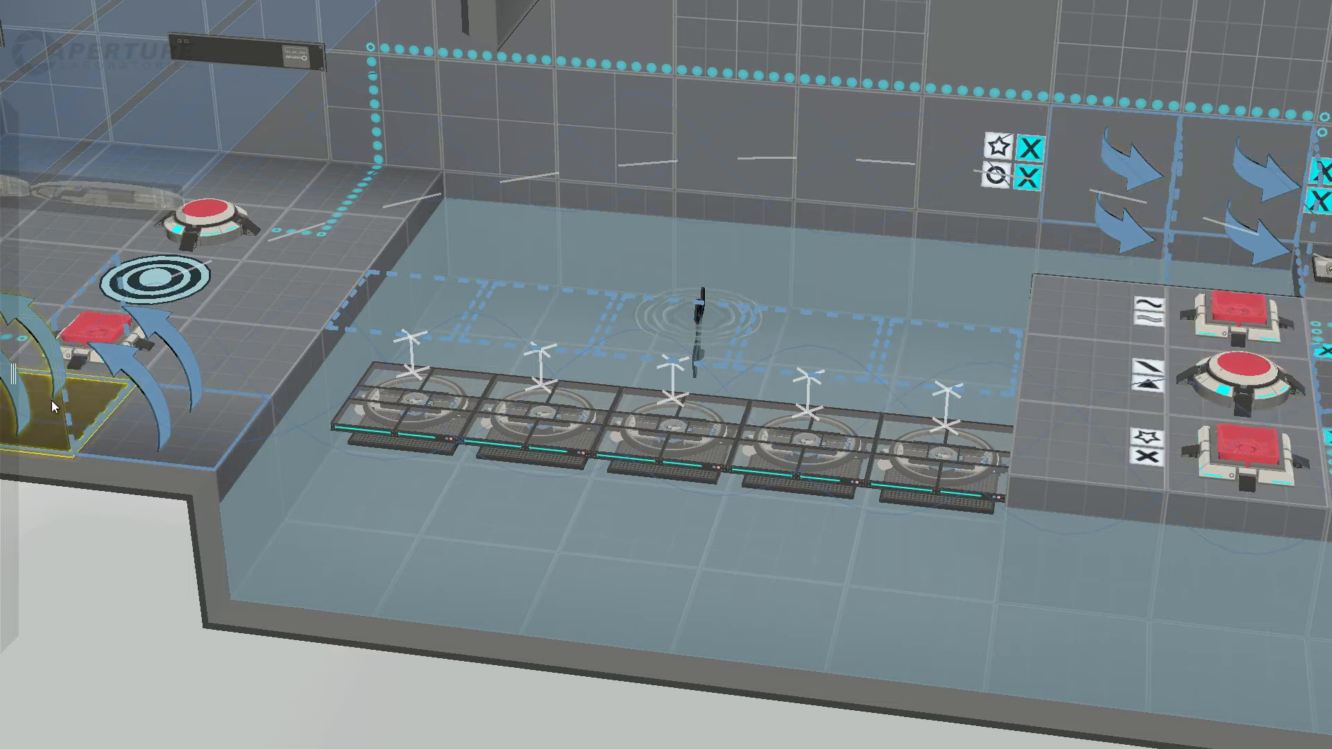
Step: Review the water room from several sides and inspect the round door on the entrance ledge
{"action": "middle_click_drag", "start_coordinate": [1114, 292], "coordinate": [912, 434]}
{"action": "scroll", "coordinate": [922, 494], "scroll_direction": "down", "scroll_amount": 2}
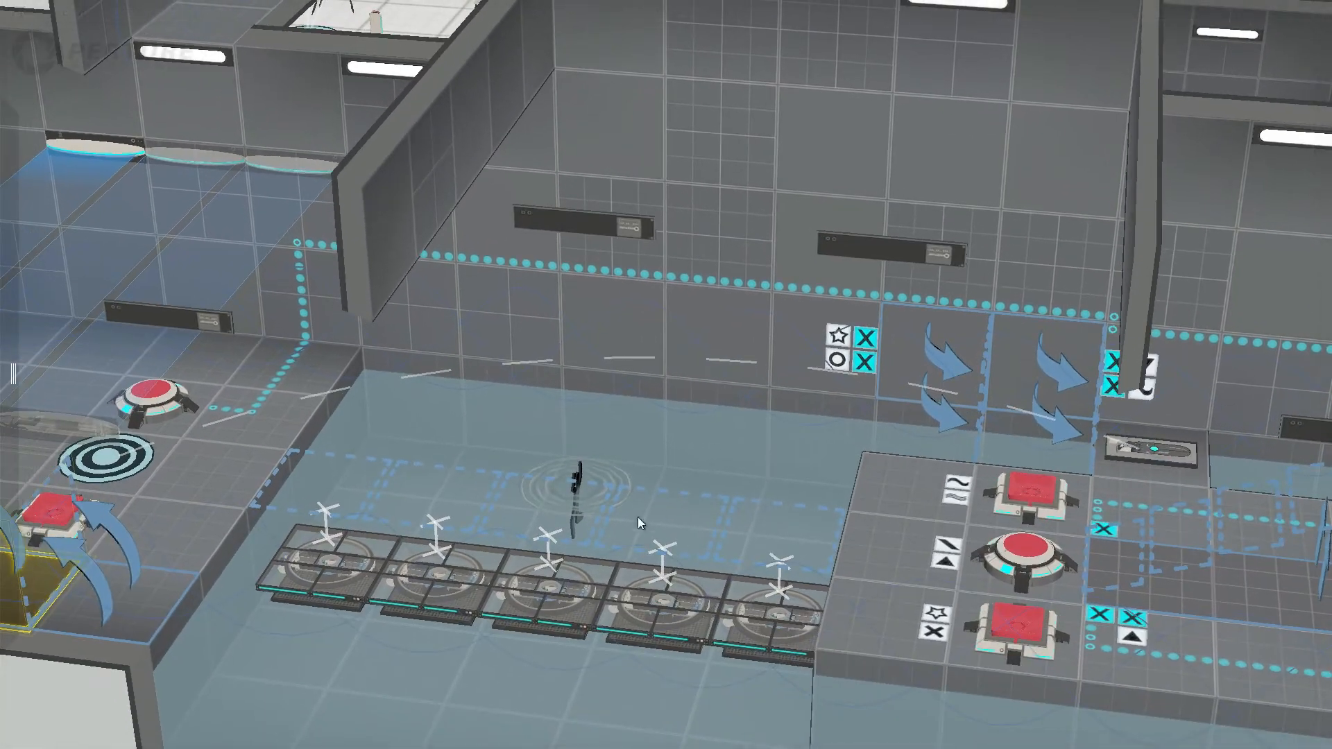
{"action": "right_click_drag", "start_coordinate": [532, 578], "coordinate": [429, 527]}
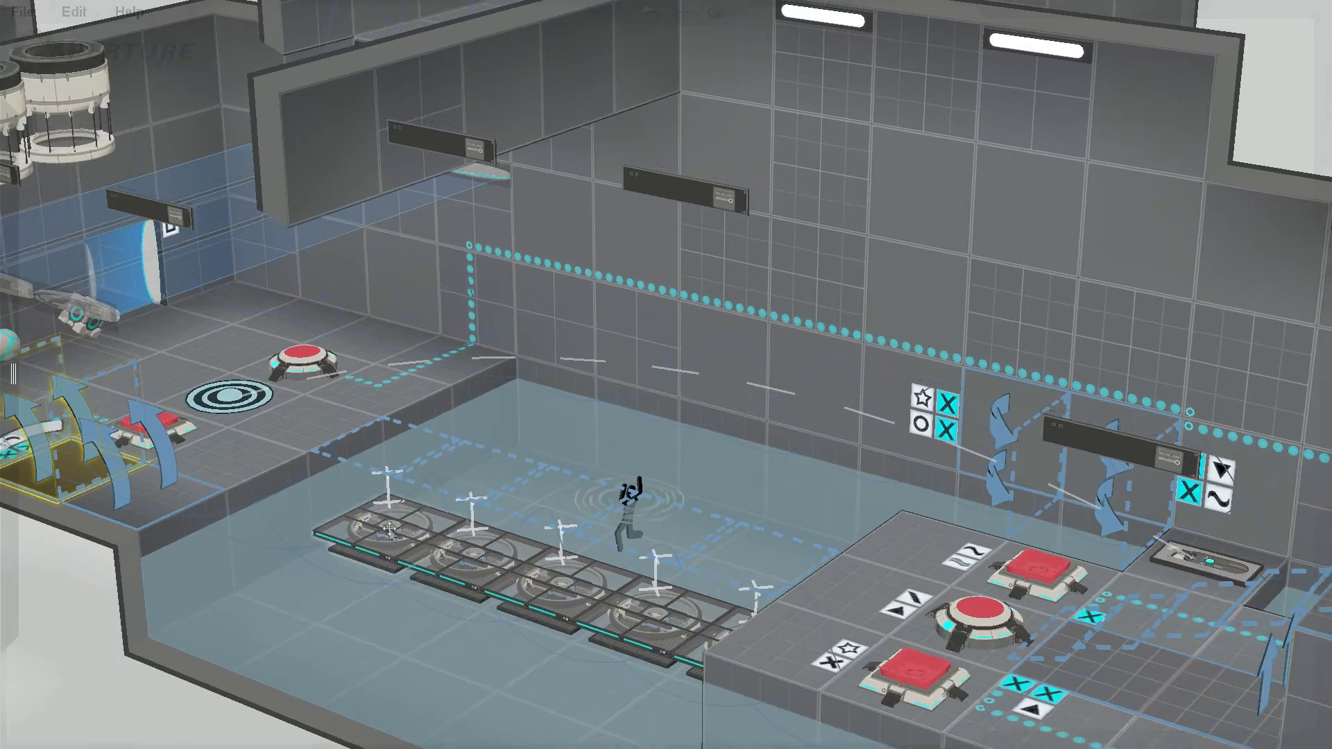
{"action": "right_click_drag", "start_coordinate": [572, 505], "coordinate": [402, 490]}
{"action": "left_click", "coordinate": [308, 209]}
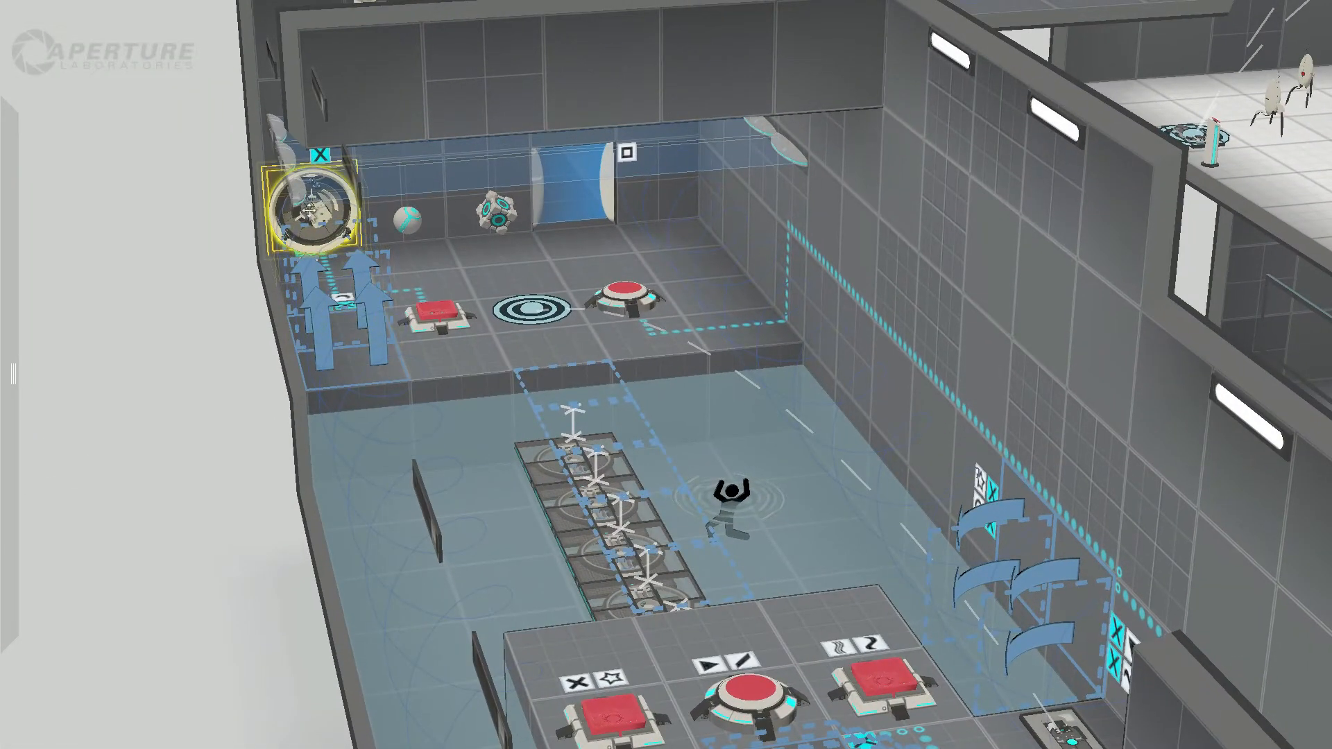
{"action": "right_click_drag", "start_coordinate": [819, 424], "coordinate": [816, 344]}
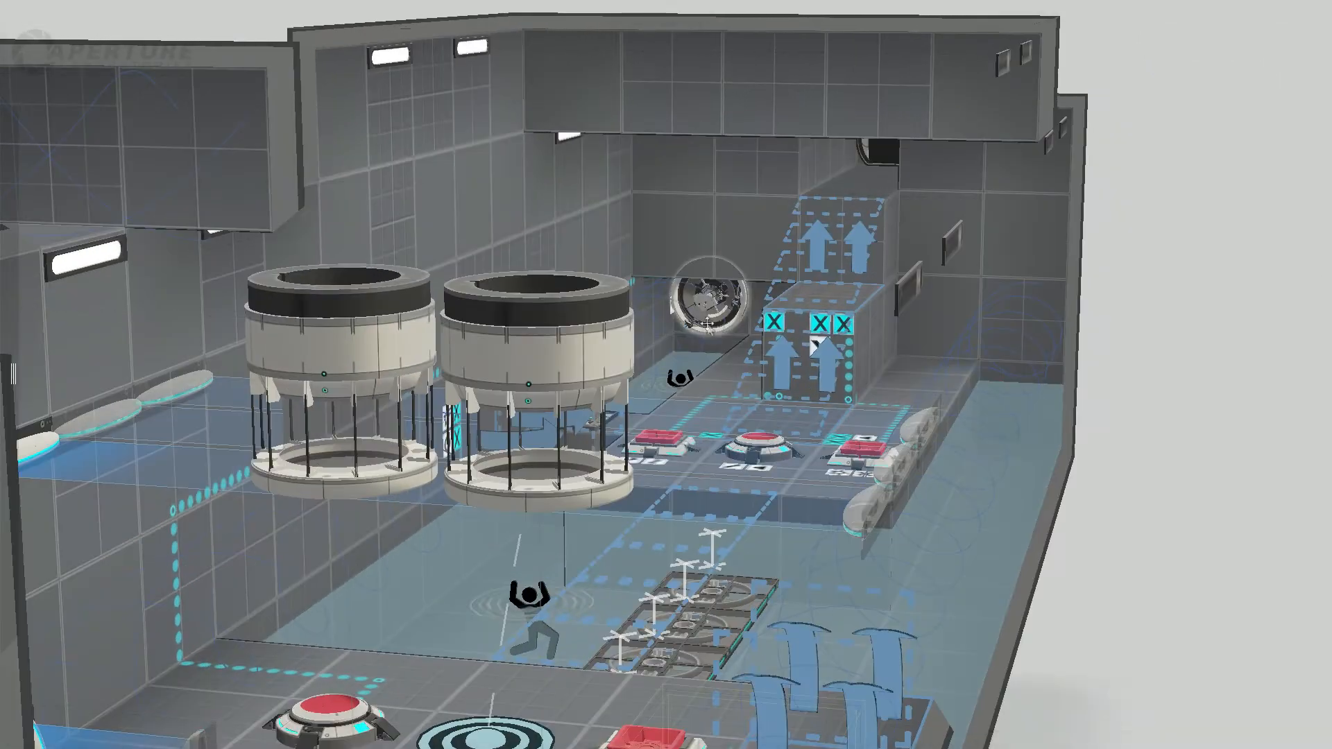
Step: Inspect the island's wall-side cube button, the round door behind the island, and the panels and faith plate along the wall
{"action": "left_click", "coordinate": [659, 441]}
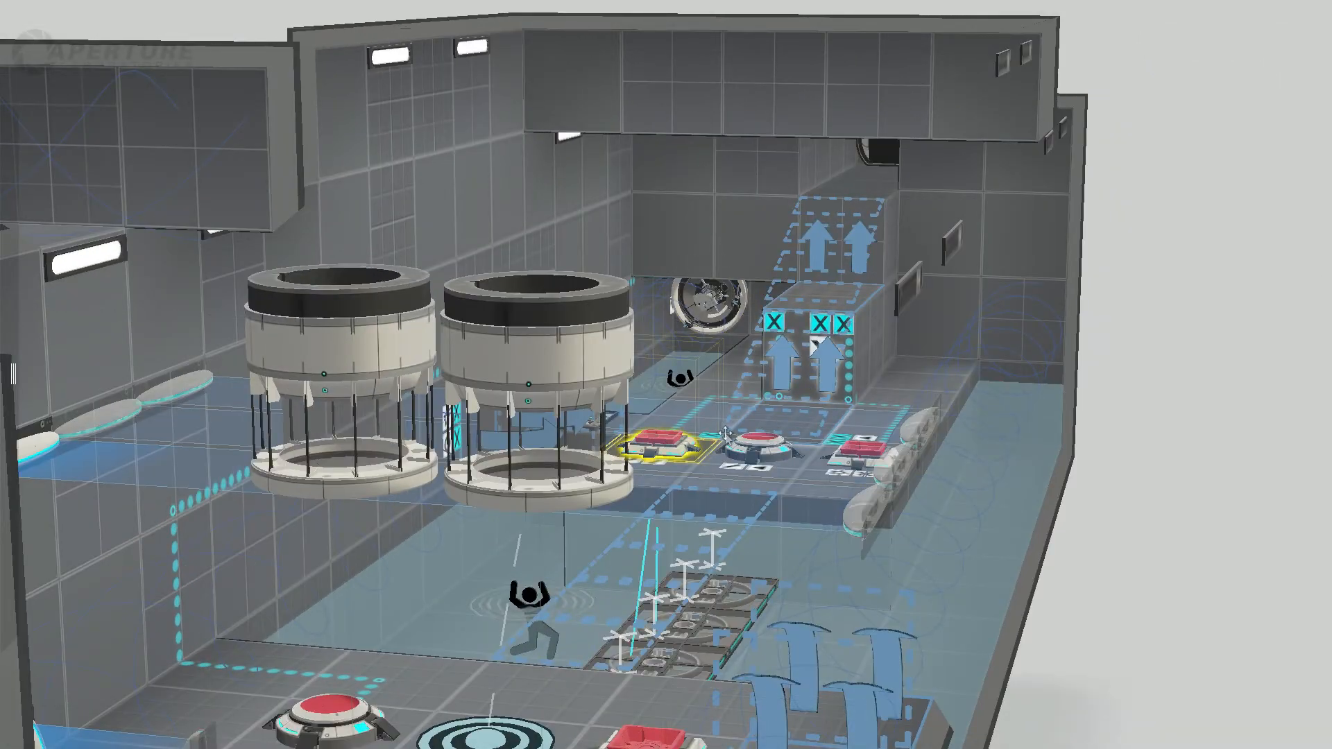
{"action": "scroll", "coordinate": [663, 441], "scroll_direction": "up", "scroll_amount": 3}
{"action": "middle_click_drag", "start_coordinate": [706, 439], "coordinate": [629, 505]}
{"action": "left_click", "coordinate": [840, 97]}
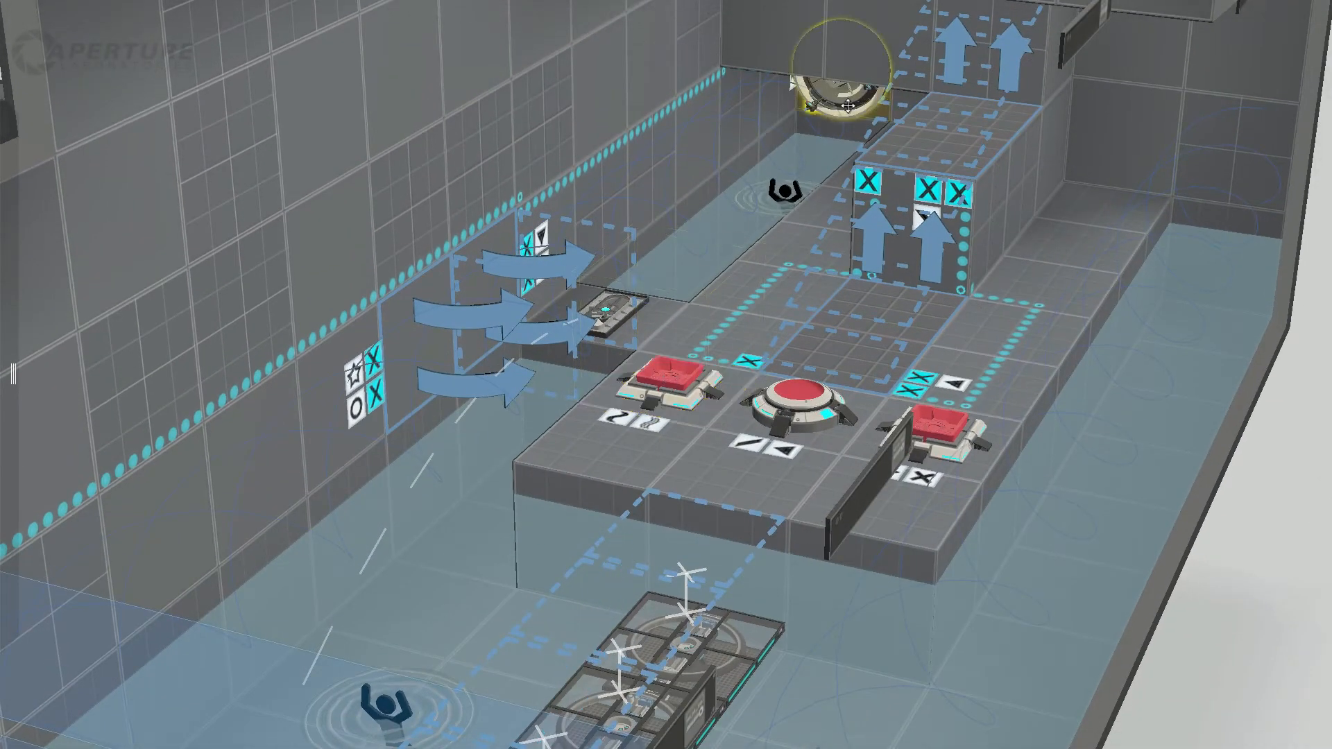
{"action": "middle_click_drag", "start_coordinate": [843, 128], "coordinate": [834, 77]}
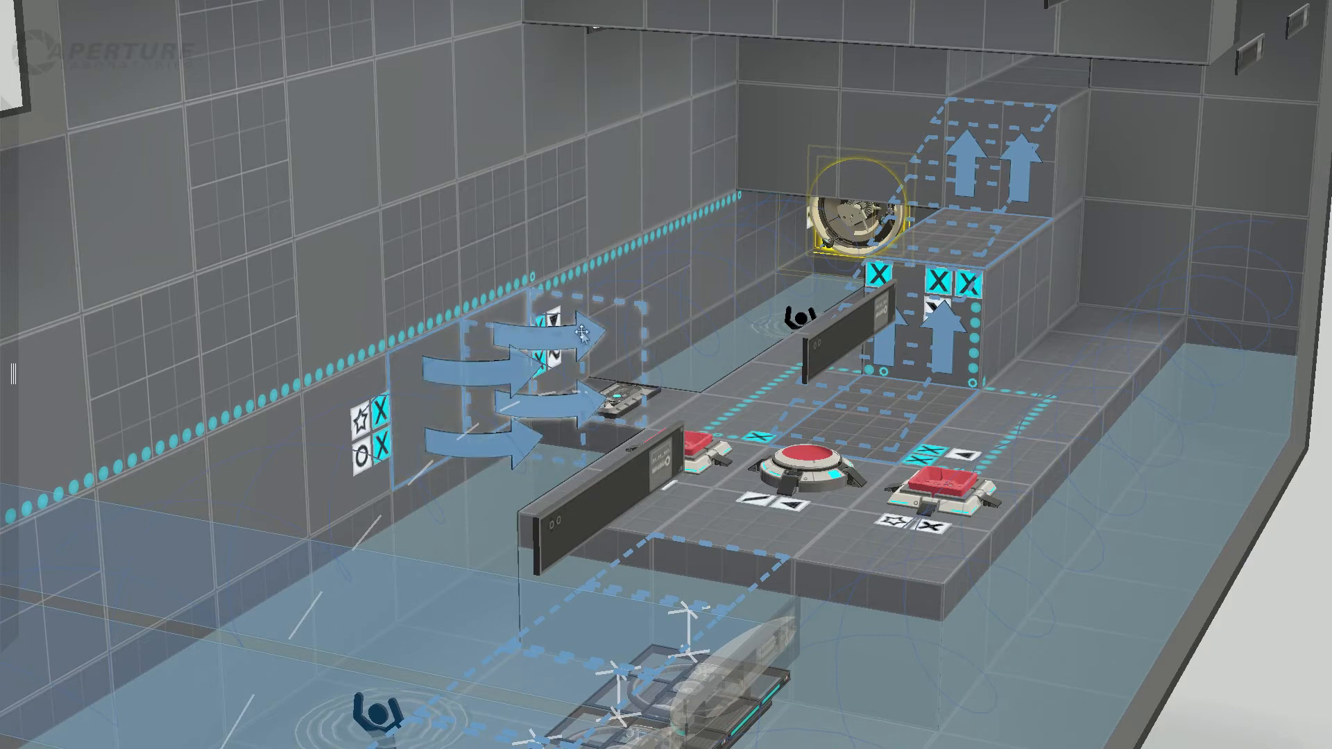
{"action": "middle_click_drag", "start_coordinate": [728, 409], "coordinate": [630, 488]}
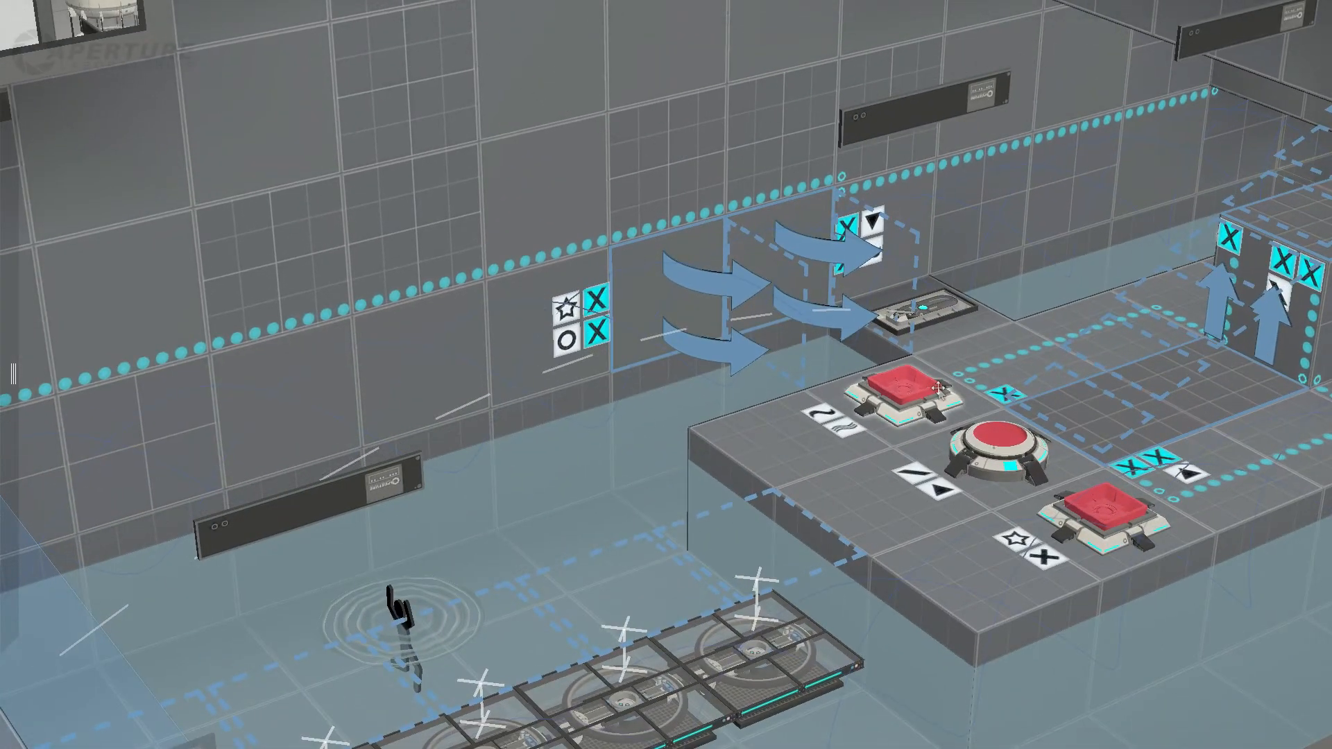
{"action": "middle_click_drag", "start_coordinate": [900, 397], "coordinate": [734, 452]}
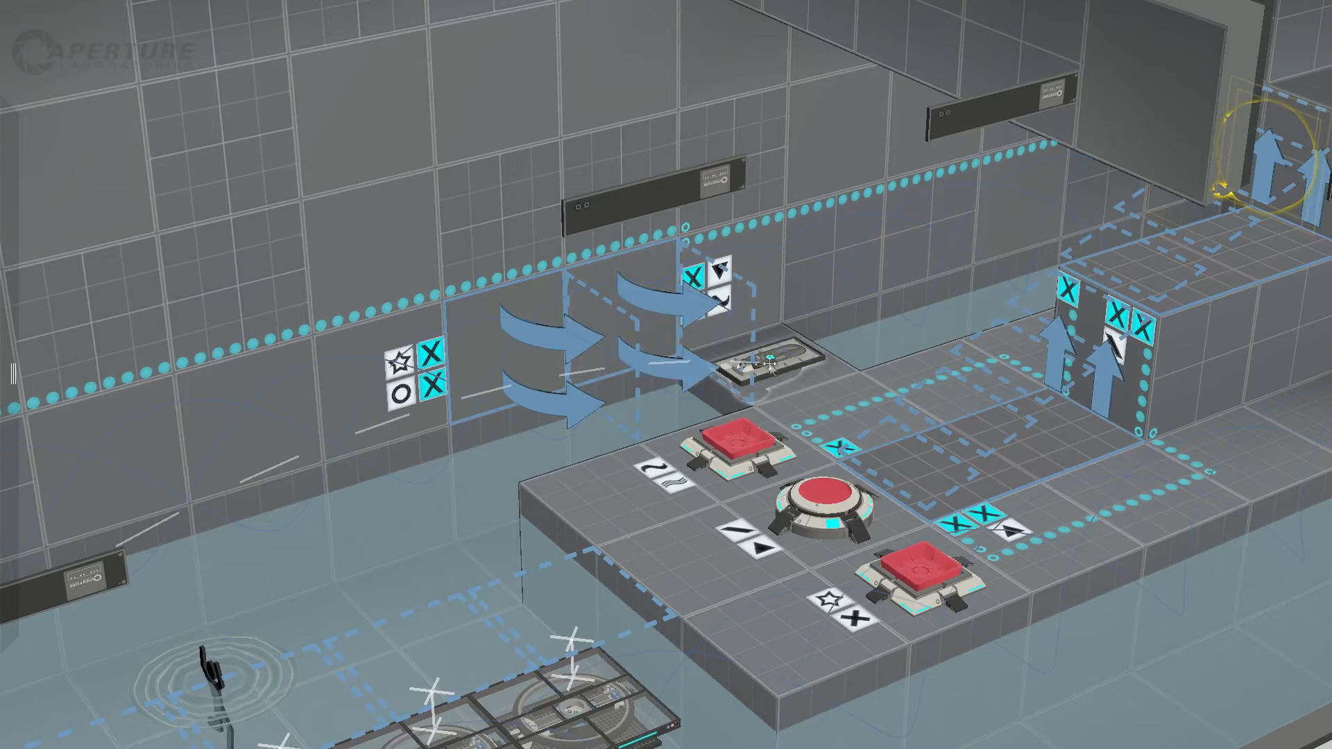
Step: Check the island's three buttons one by one along with the angled wall panel before the faith plate
{"action": "left_click", "coordinate": [730, 454]}
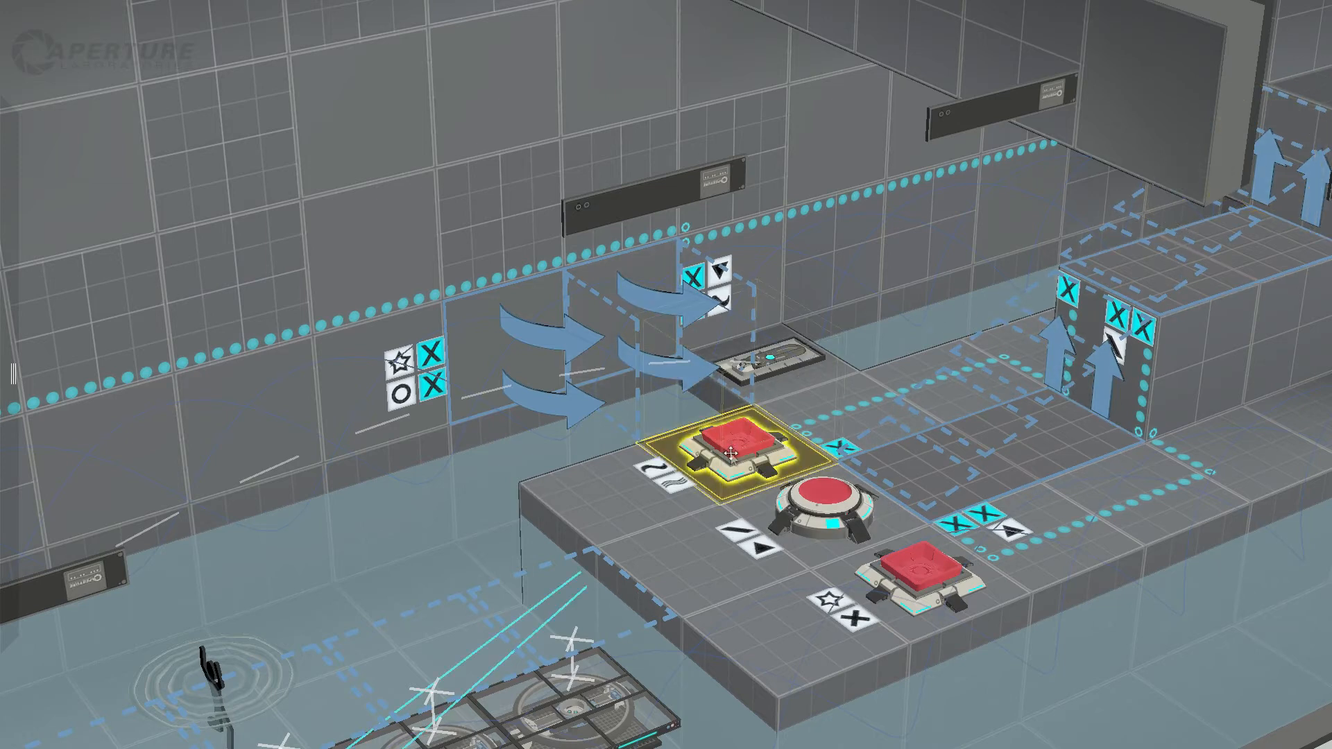
{"action": "left_click", "coordinate": [823, 500]}
{"action": "left_click", "coordinate": [931, 589]}
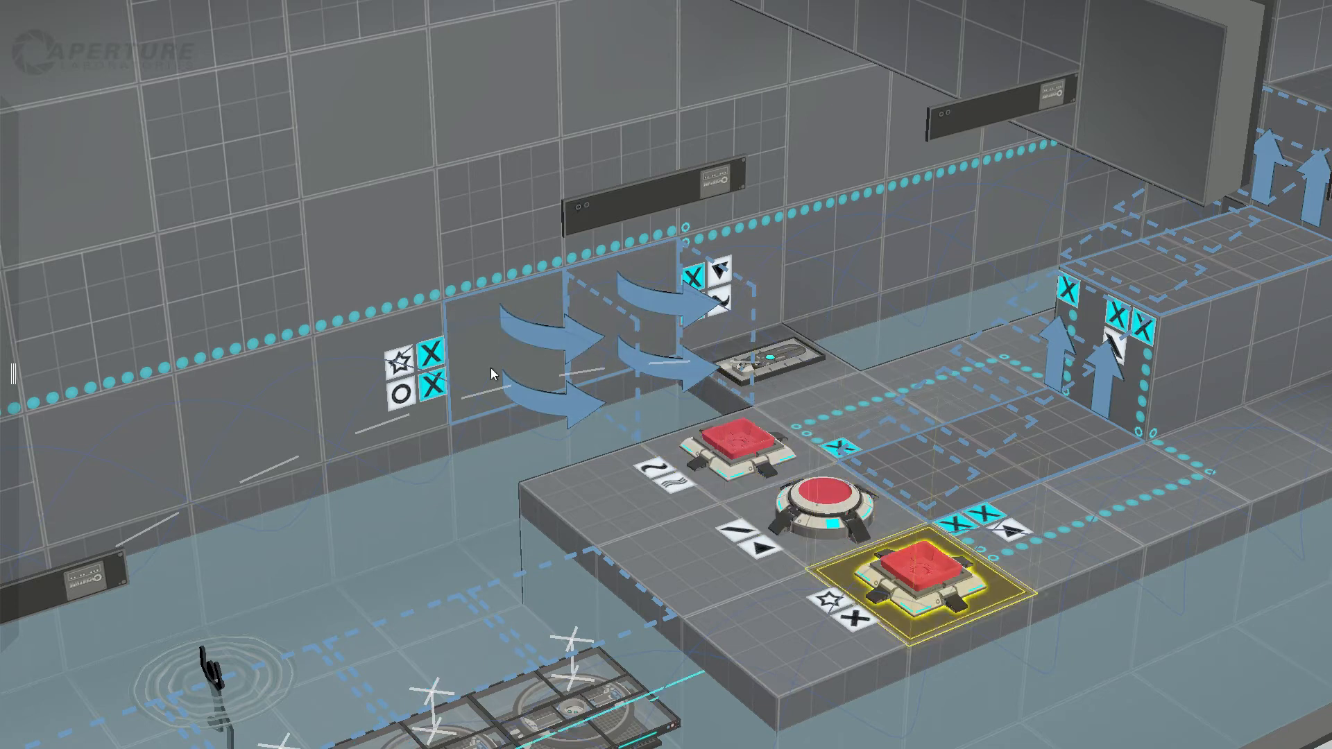
{"action": "left_click", "coordinate": [510, 337]}
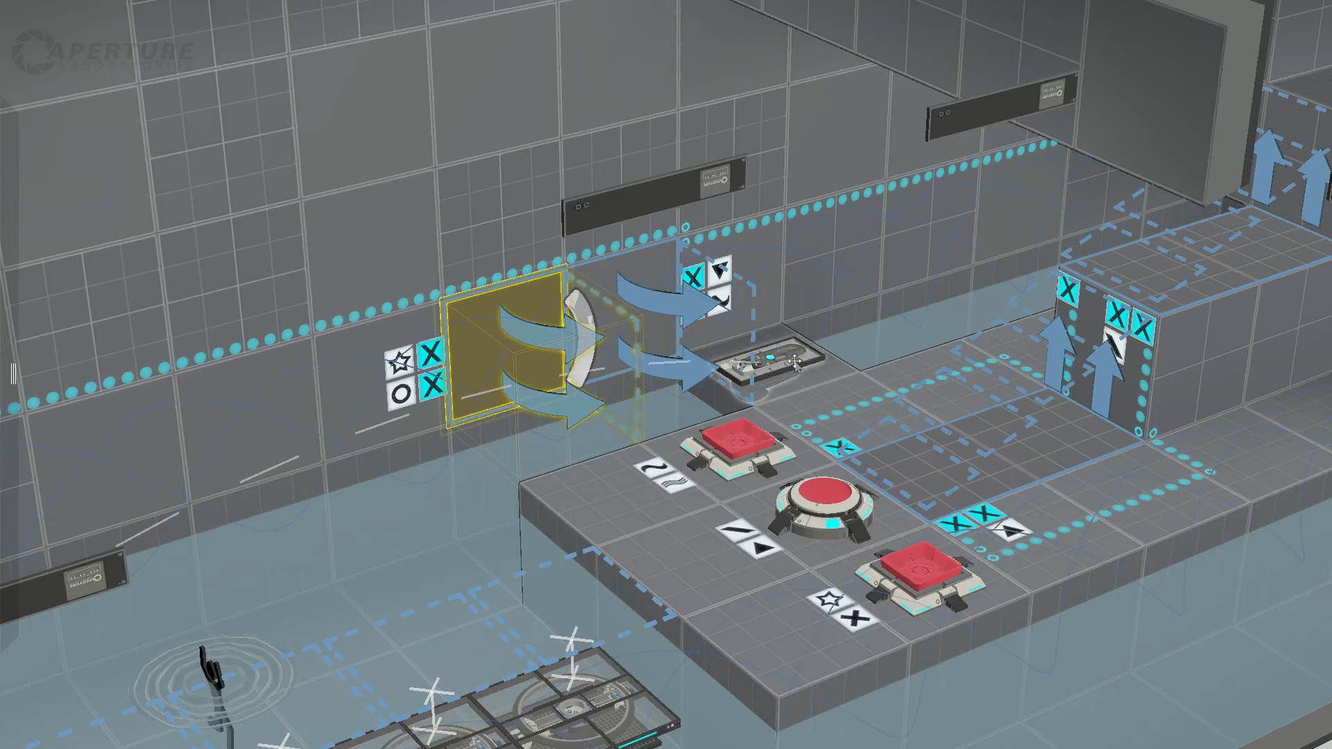
Step: Trace the island faith plate's flight path along the wall past the angled panels towards the entrance ledge
{"action": "left_click", "coordinate": [796, 361]}
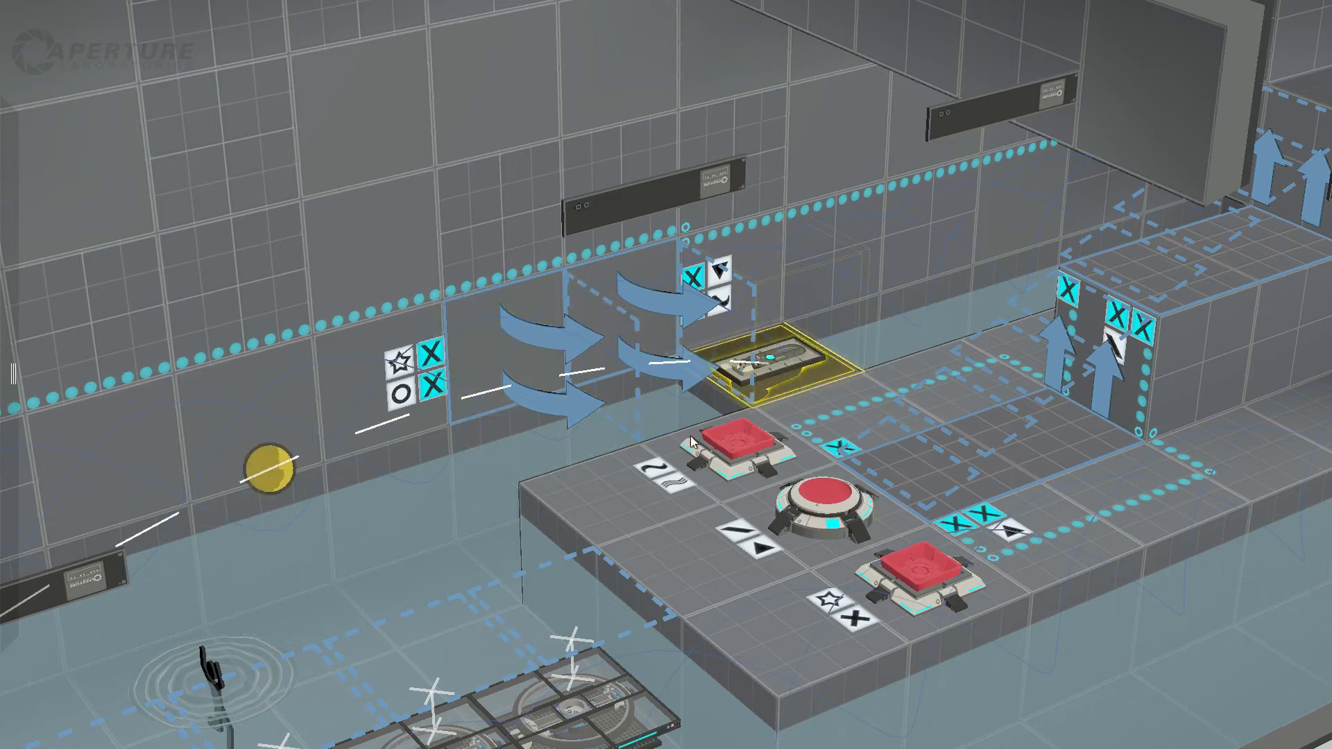
{"action": "middle_click_drag", "start_coordinate": [692, 437], "coordinate": [461, 428]}
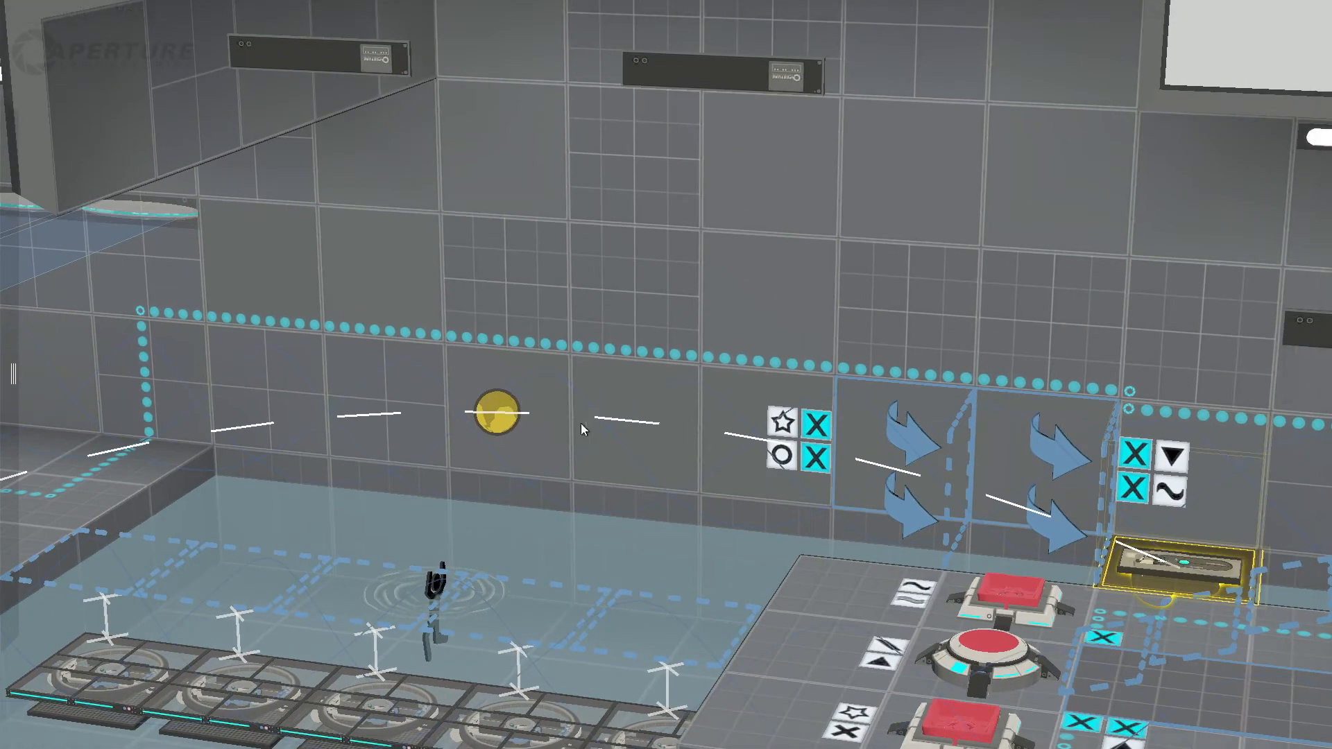
{"action": "middle_click_drag", "start_coordinate": [1099, 621], "coordinate": [946, 655]}
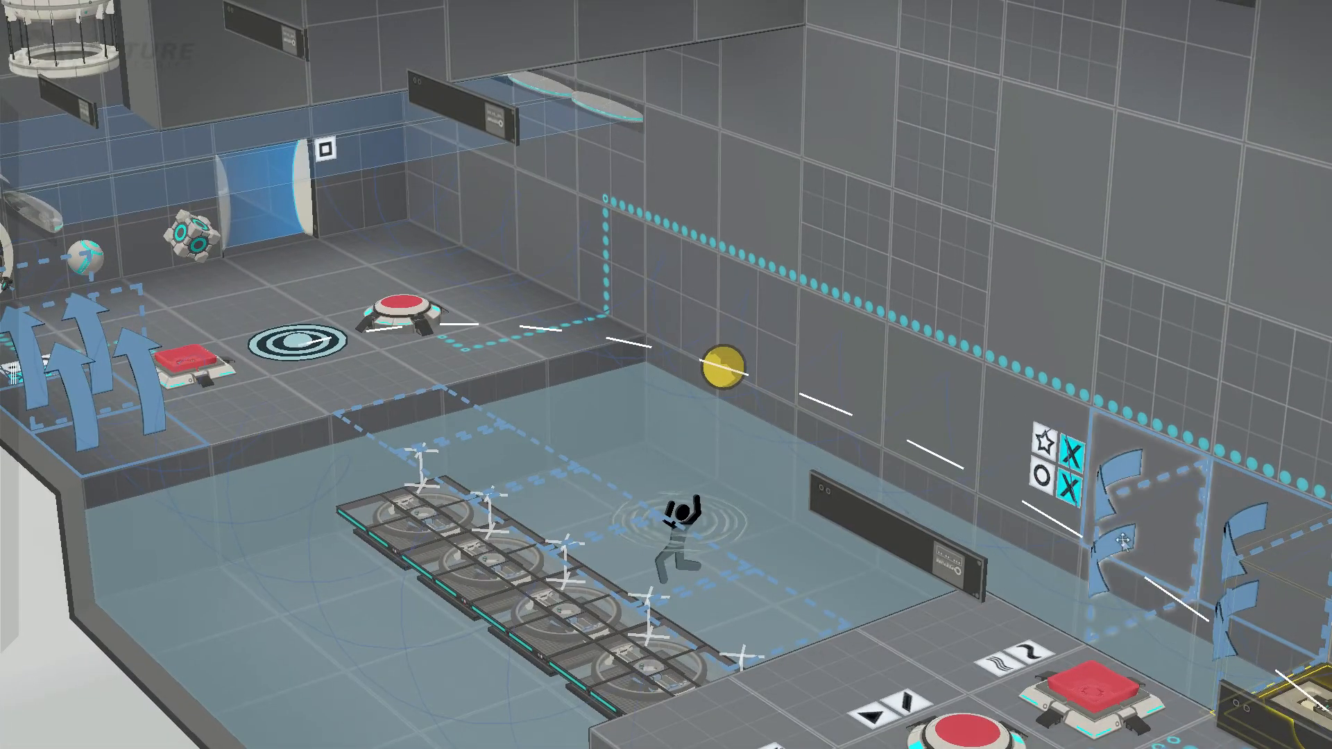
{"action": "middle_click_drag", "start_coordinate": [1108, 643], "coordinate": [1225, 727]}
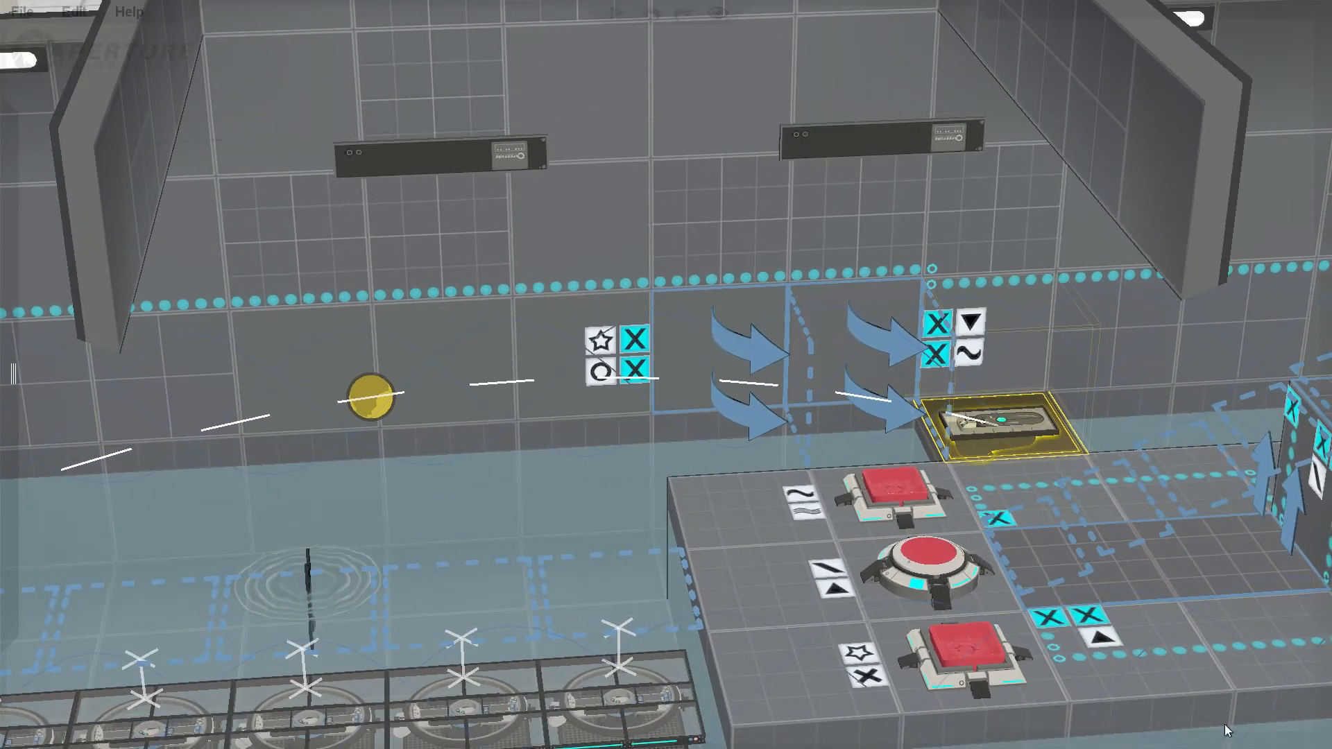
Step: Inspect the island's lower stairs together with its round centre button and wall-side cube button
{"action": "left_click", "coordinate": [1007, 564]}
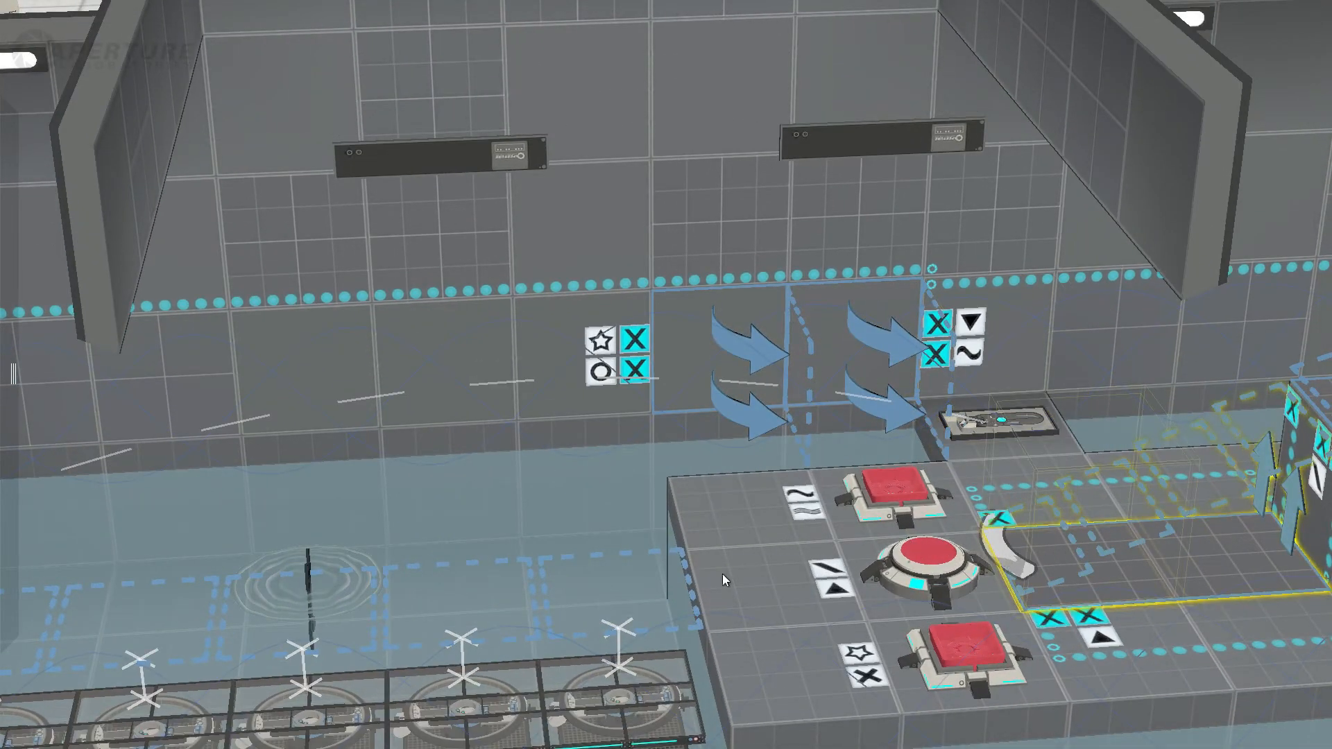
{"action": "middle_click_drag", "start_coordinate": [722, 574], "coordinate": [895, 641]}
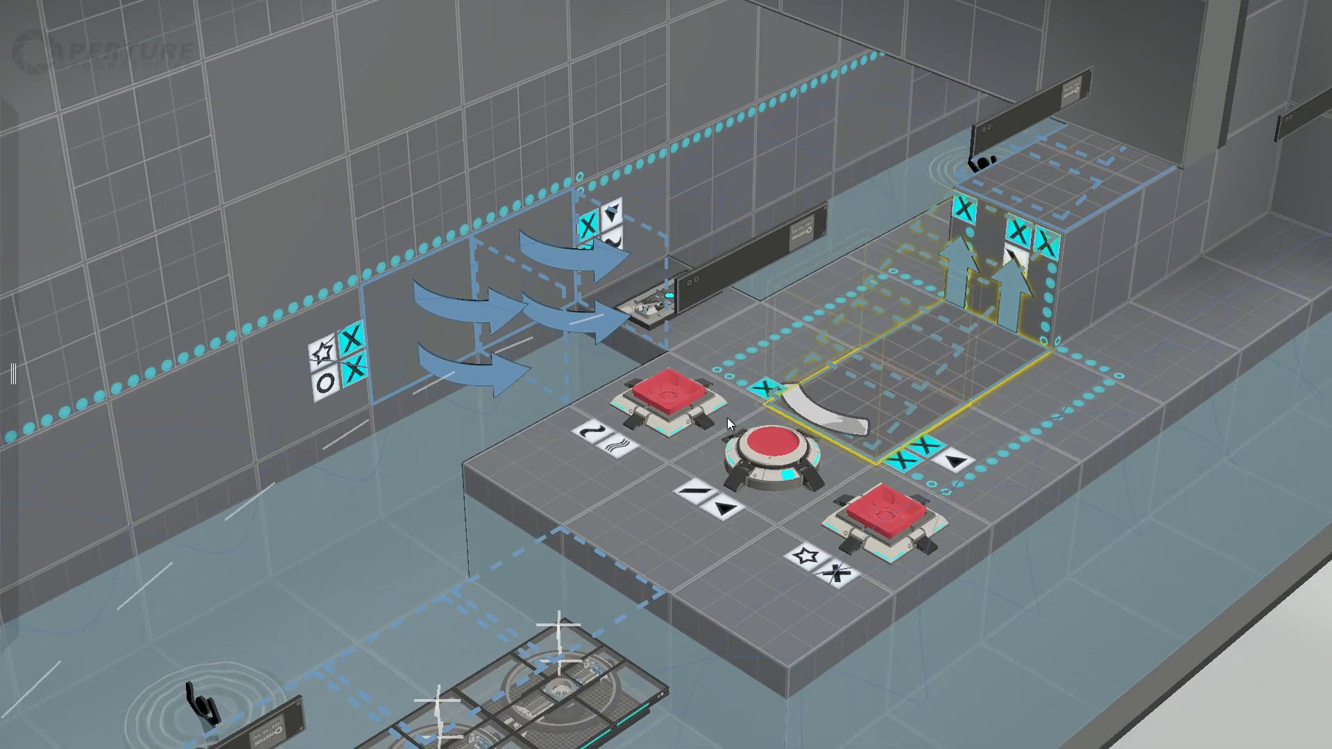
{"action": "left_click", "coordinate": [755, 445]}
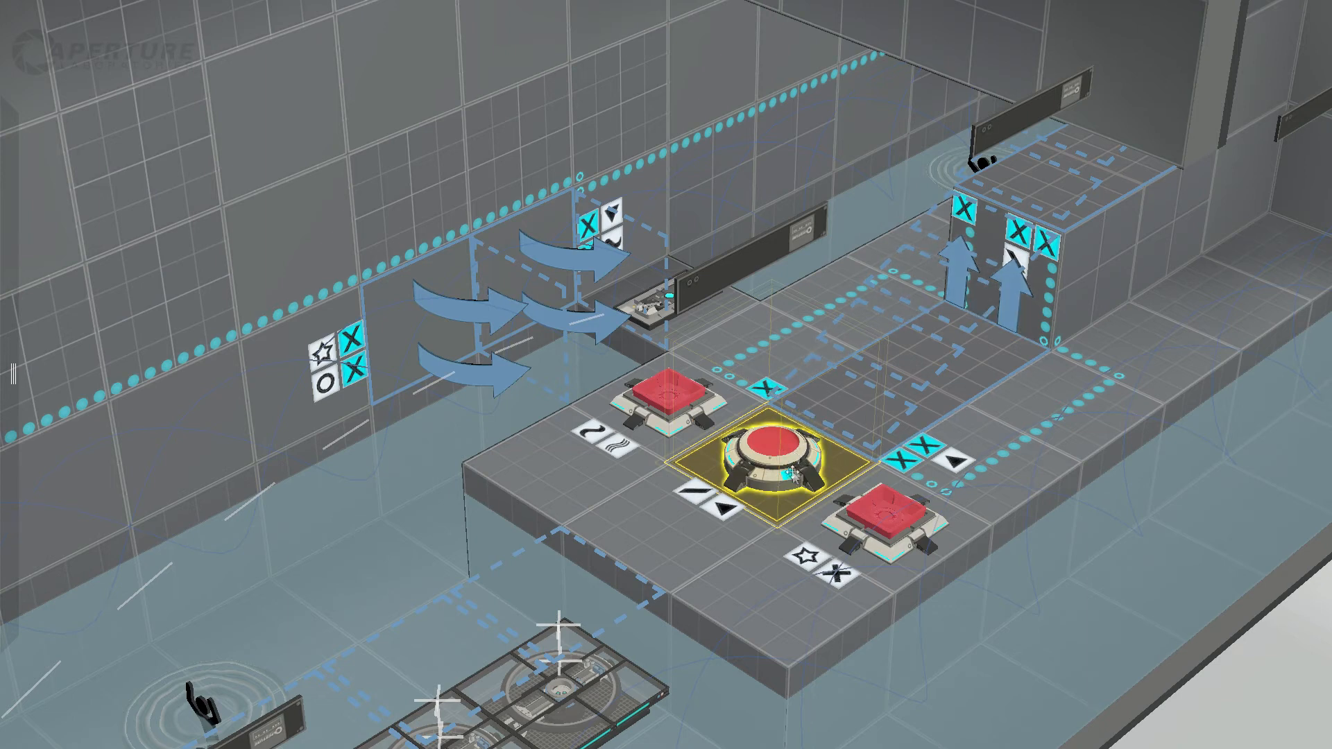
{"action": "left_click", "coordinate": [675, 399]}
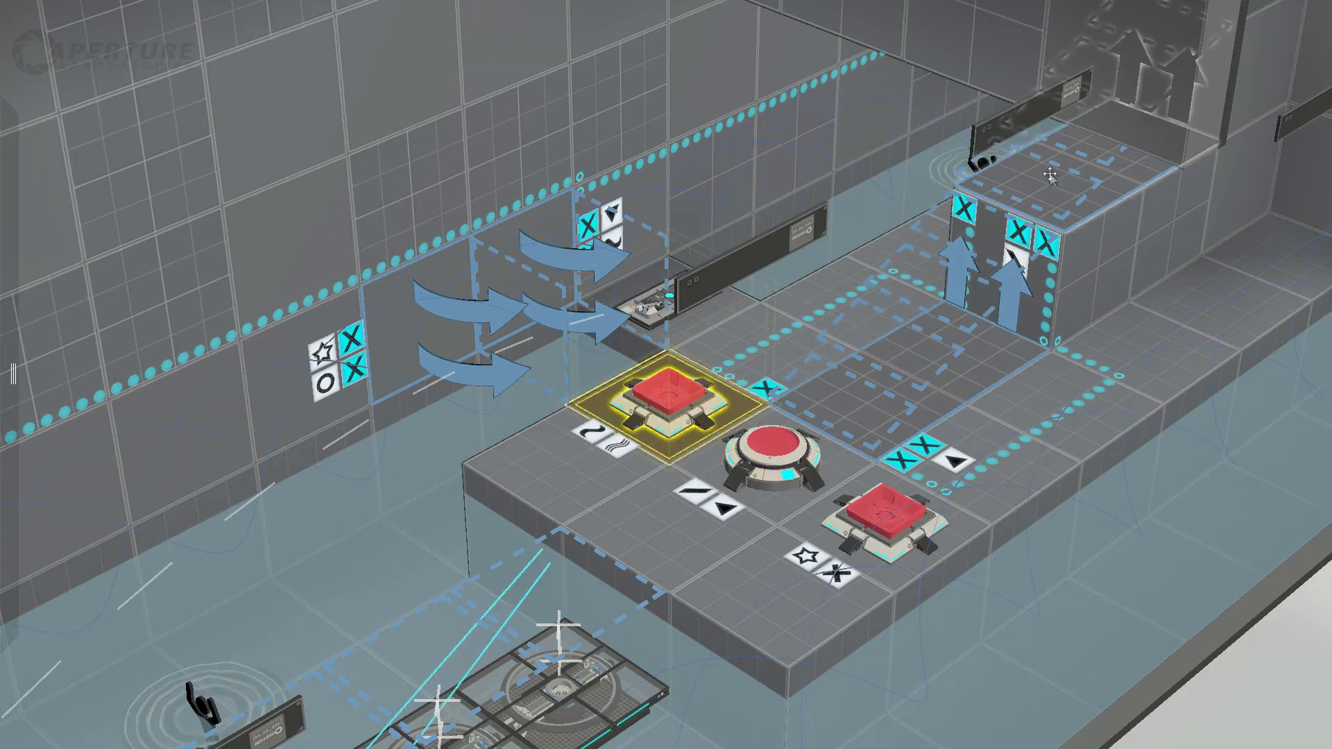
{"action": "middle_click_drag", "start_coordinate": [652, 341], "coordinate": [780, 328]}
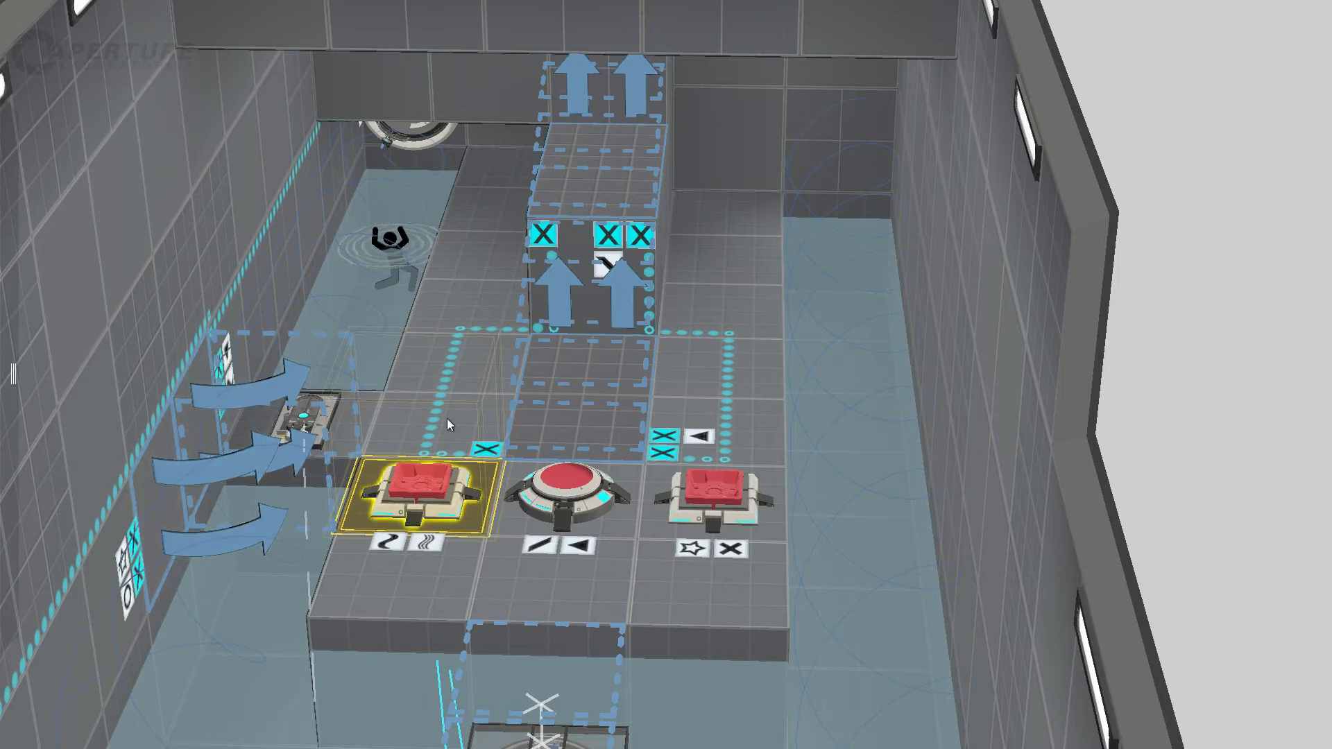
{"action": "left_click", "coordinate": [573, 491]}
Step: Inspect the round button on the entrance ledge and its signal line along the wall
{"action": "middle_click_drag", "start_coordinate": [262, 552], "coordinate": [5, 608]}
{"action": "middle_click_drag", "start_coordinate": [321, 609], "coordinate": [1013, 437], "text": "shift"}
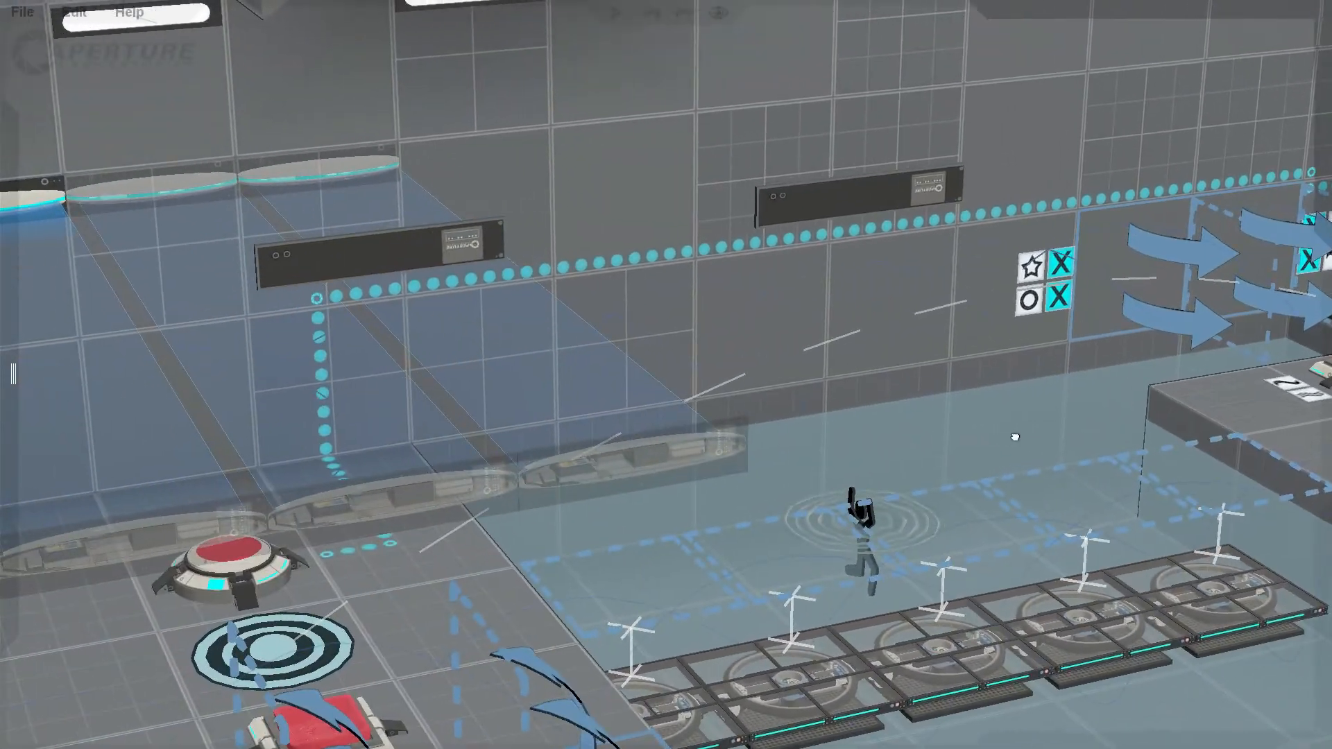
{"action": "middle_click_drag", "start_coordinate": [380, 572], "coordinate": [84, 552]}
{"action": "middle_click_drag", "start_coordinate": [390, 560], "coordinate": [538, 615], "text": "shift"}
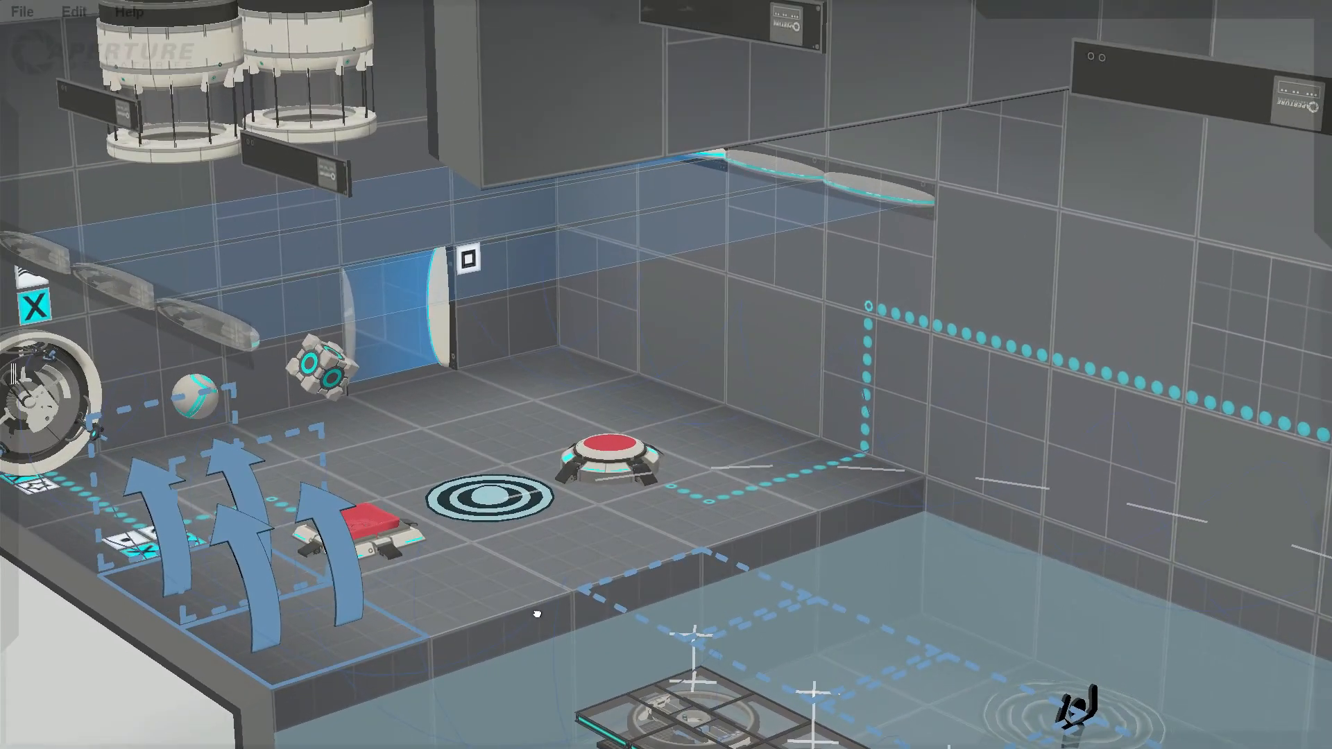
{"action": "left_click", "coordinate": [612, 448]}
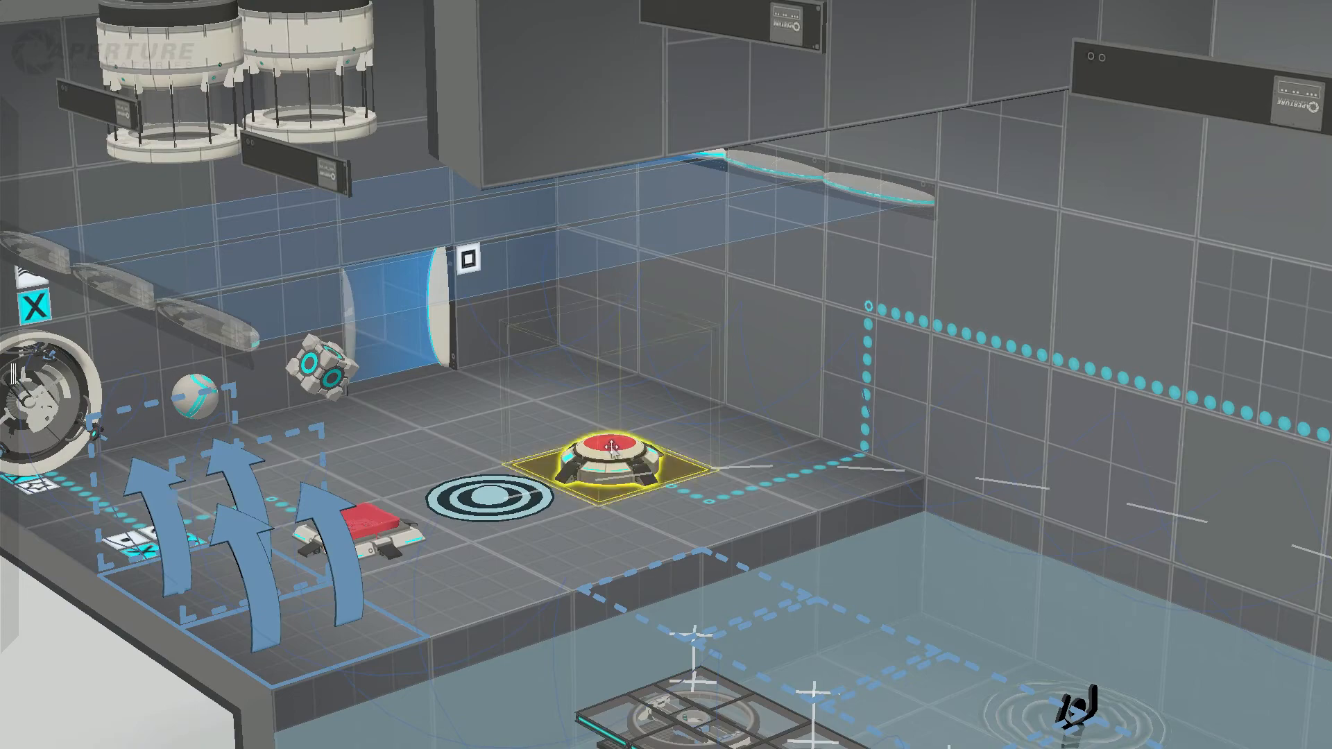
{"action": "middle_click_drag", "start_coordinate": [624, 495], "coordinate": [1114, 324]}
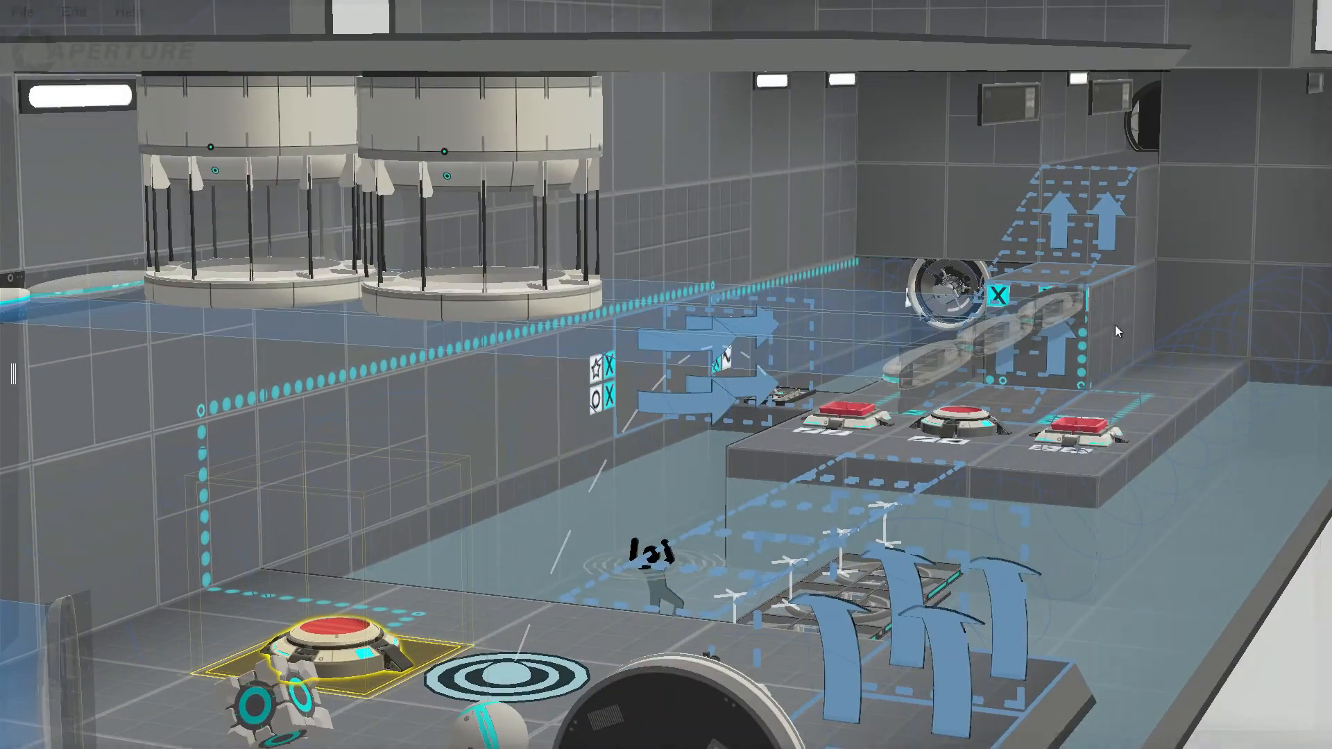
Step: Check the entrance ledge's cube button and the island's outer cube button, viewing the room from both ends
{"action": "left_click", "coordinate": [951, 286]}
{"action": "middle_click_drag", "start_coordinate": [836, 461], "coordinate": [150, 456]}
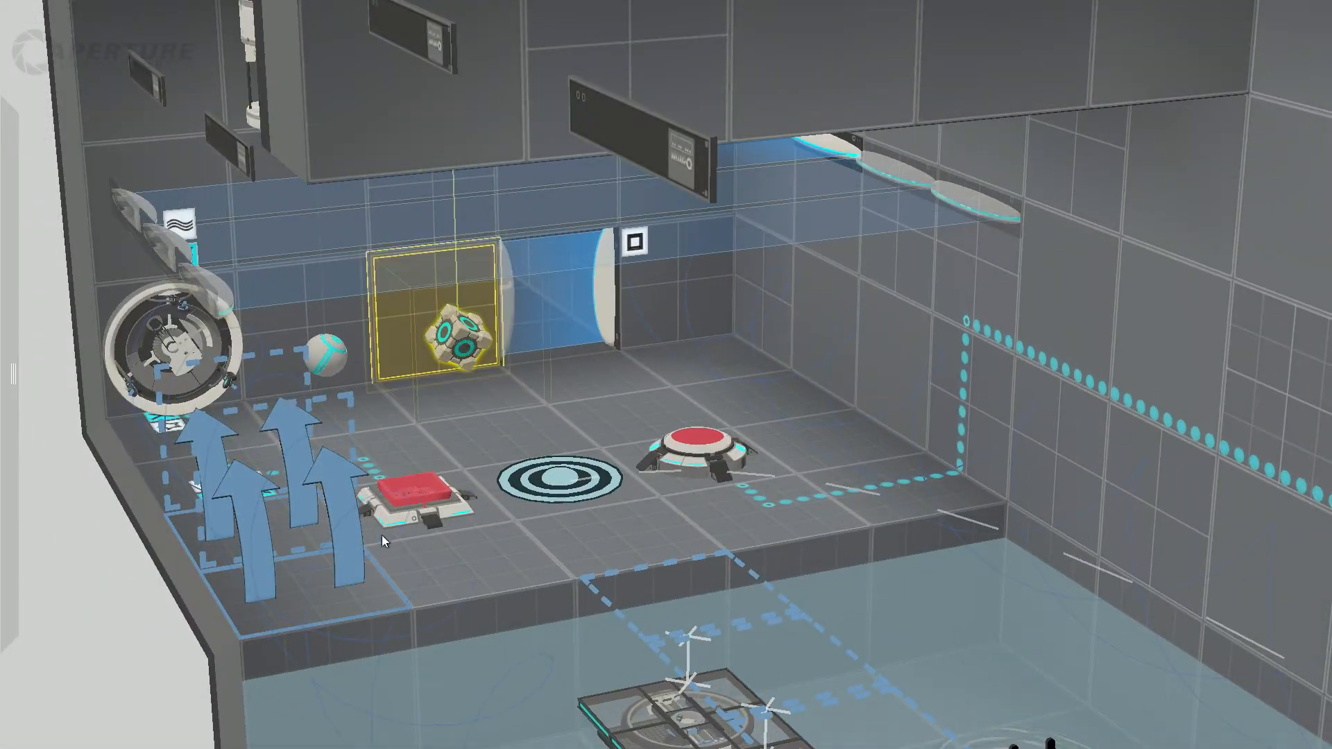
{"action": "left_click", "coordinate": [404, 489]}
{"action": "middle_click_drag", "start_coordinate": [404, 489], "coordinate": [958, 463]}
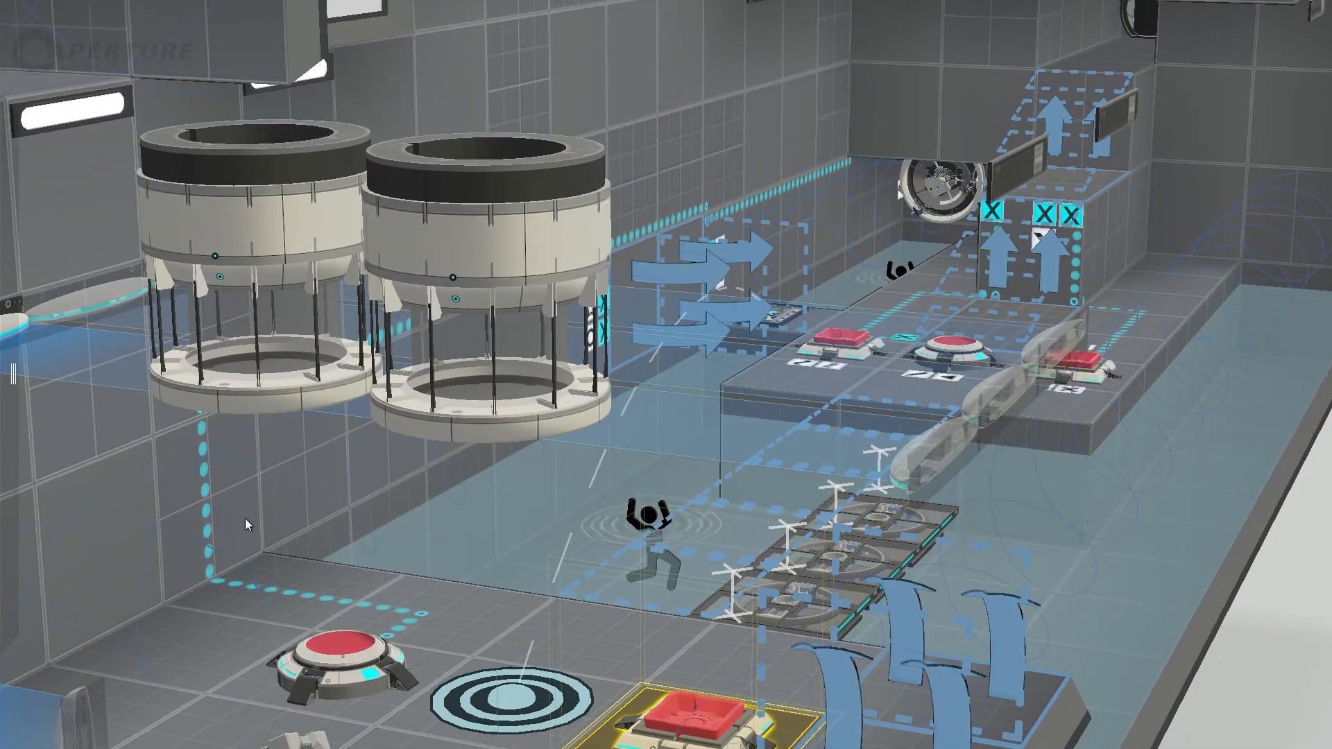
{"action": "left_click", "coordinate": [1057, 388]}
{"action": "middle_click_drag", "start_coordinate": [1058, 389], "coordinate": [1030, 460]}
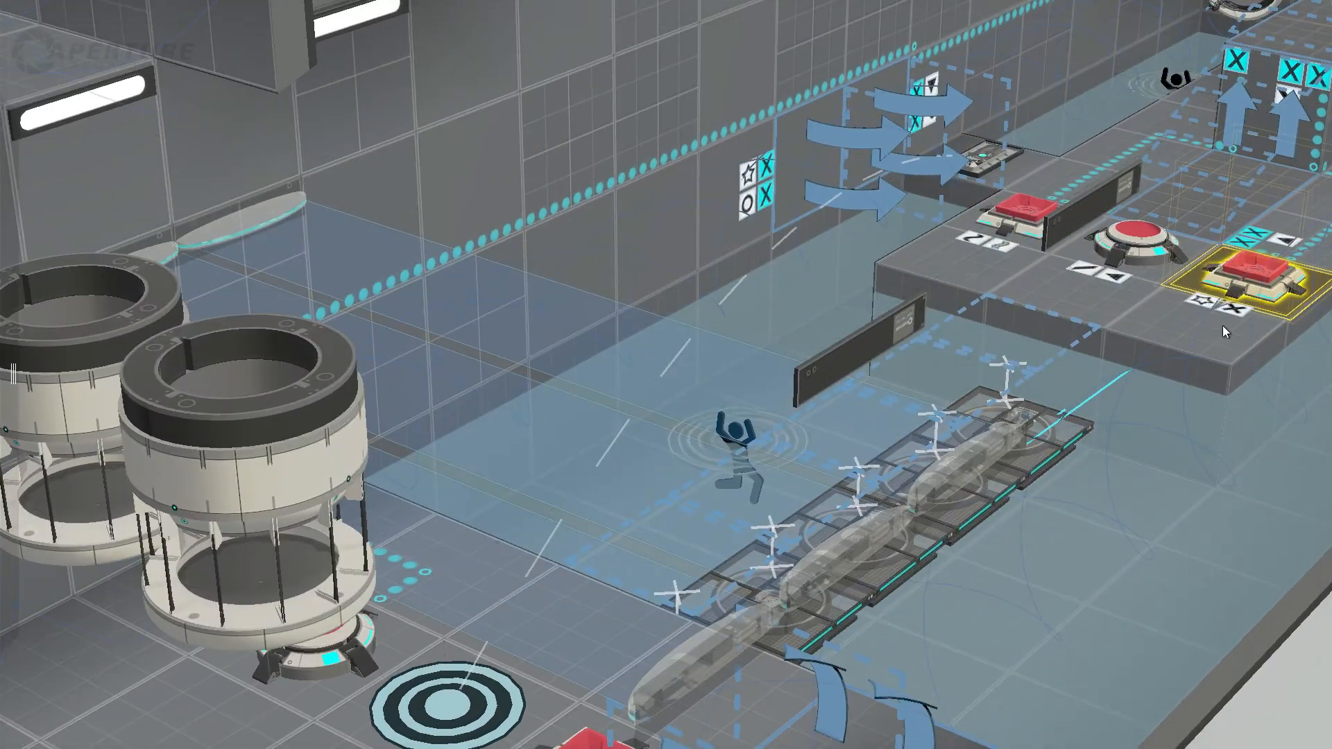
Step: Examine the row of platforms in the water between the entrance ledge and the island from above
{"action": "middle_click_drag", "start_coordinate": [1222, 326], "coordinate": [1169, 519], "text": "shift"}
{"action": "middle_click_drag", "start_coordinate": [1223, 529], "coordinate": [718, 537]}
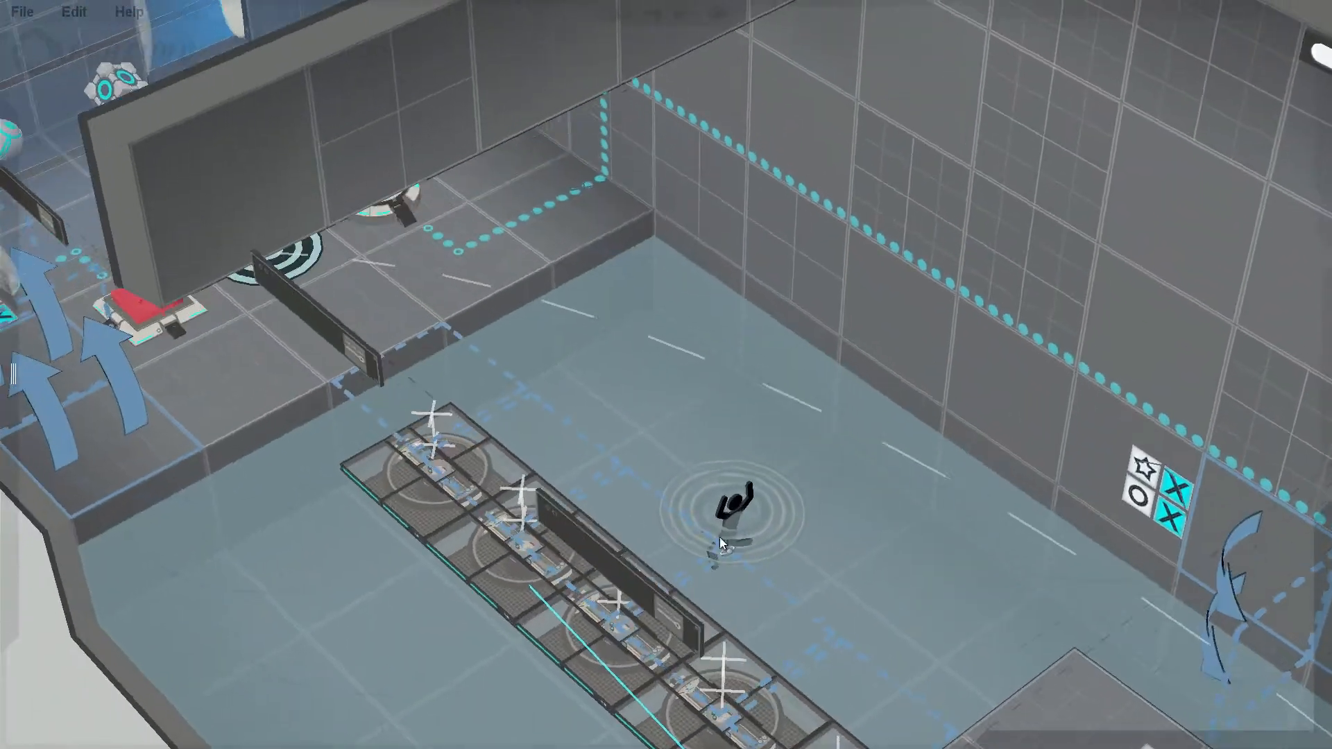
{"action": "middle_click_drag", "start_coordinate": [566, 512], "coordinate": [530, 506]}
{"action": "left_click", "coordinate": [486, 548]}
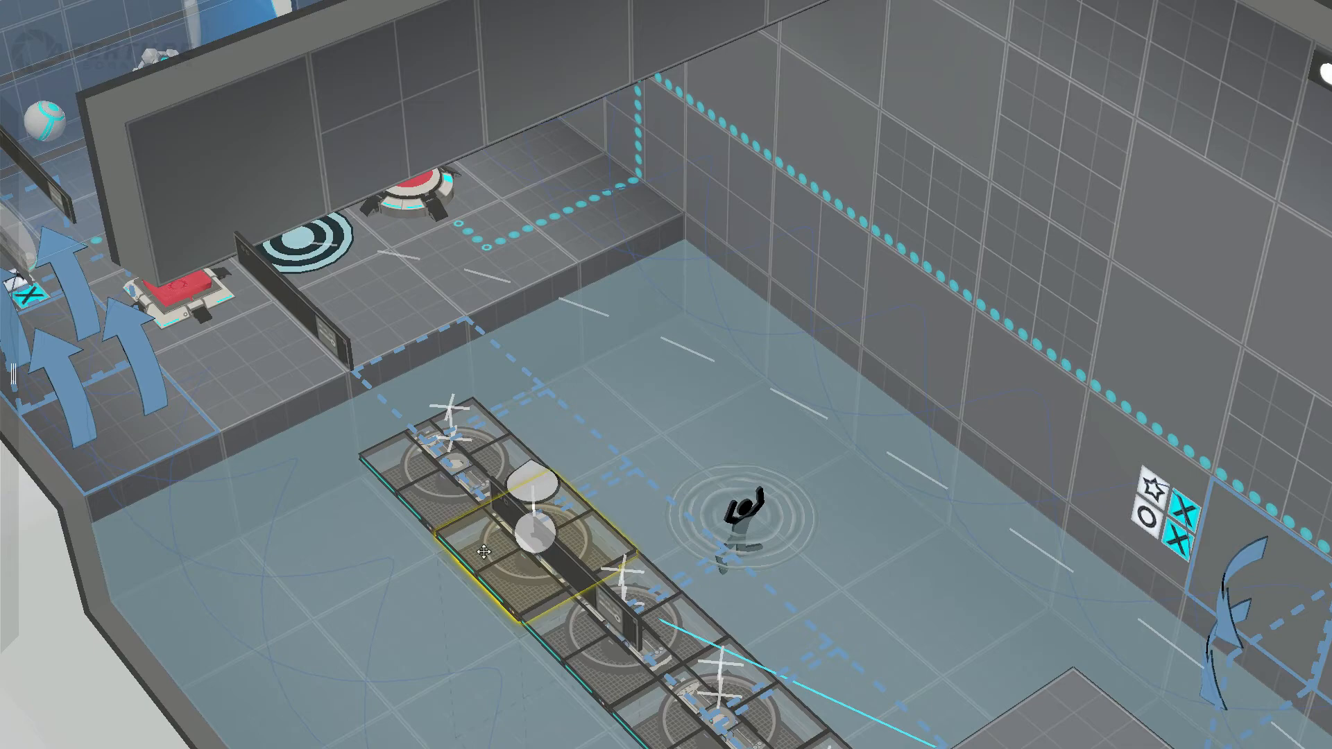
{"action": "left_click", "coordinate": [583, 637]}
{"action": "middle_click_drag", "start_coordinate": [537, 654], "coordinate": [937, 333]}
Step: Check the connections between the island's wall-side cube button and the water platforms, selecting the platforms individually
{"action": "left_click", "coordinate": [1133, 214]}
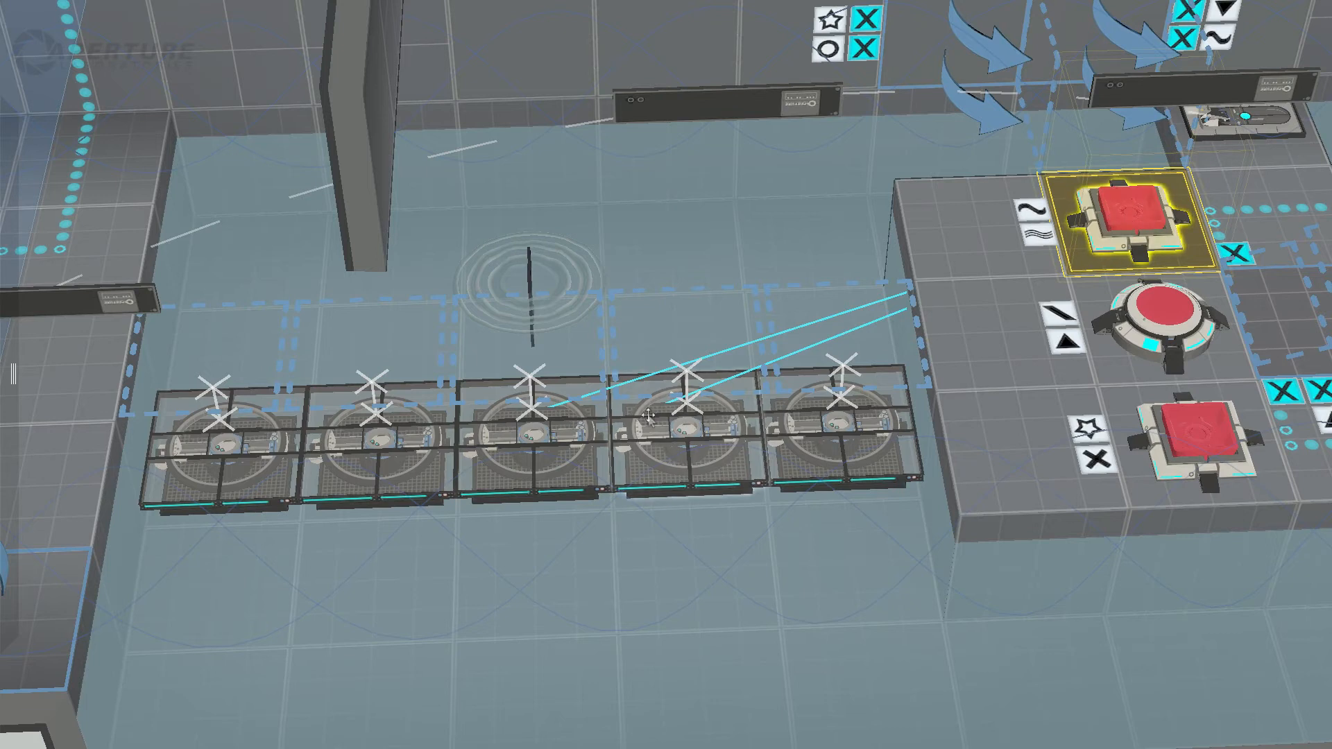
{"action": "left_click", "coordinate": [684, 427]}
{"action": "left_click", "coordinate": [546, 444]}
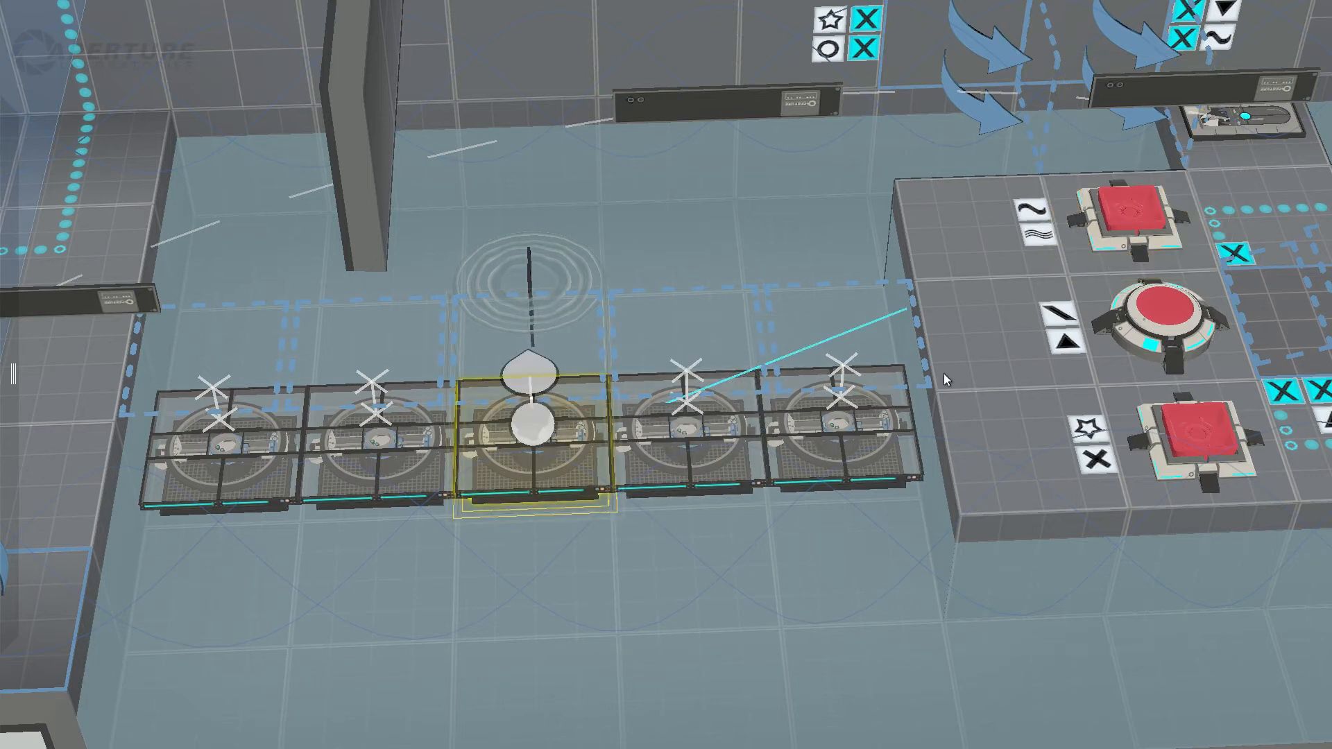
{"action": "left_click", "coordinate": [838, 416]}
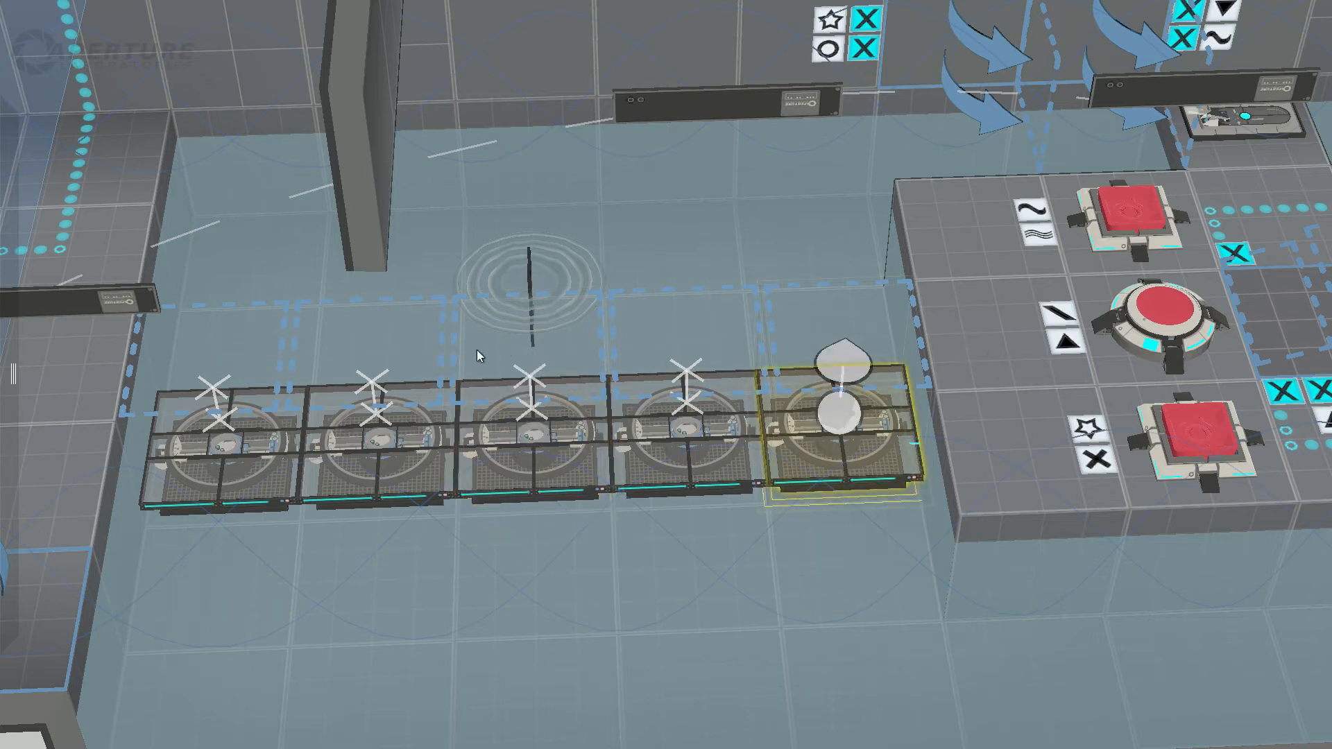
{"action": "left_click", "coordinate": [228, 444]}
{"action": "left_click", "coordinate": [347, 452]}
{"action": "left_click", "coordinate": [274, 452]}
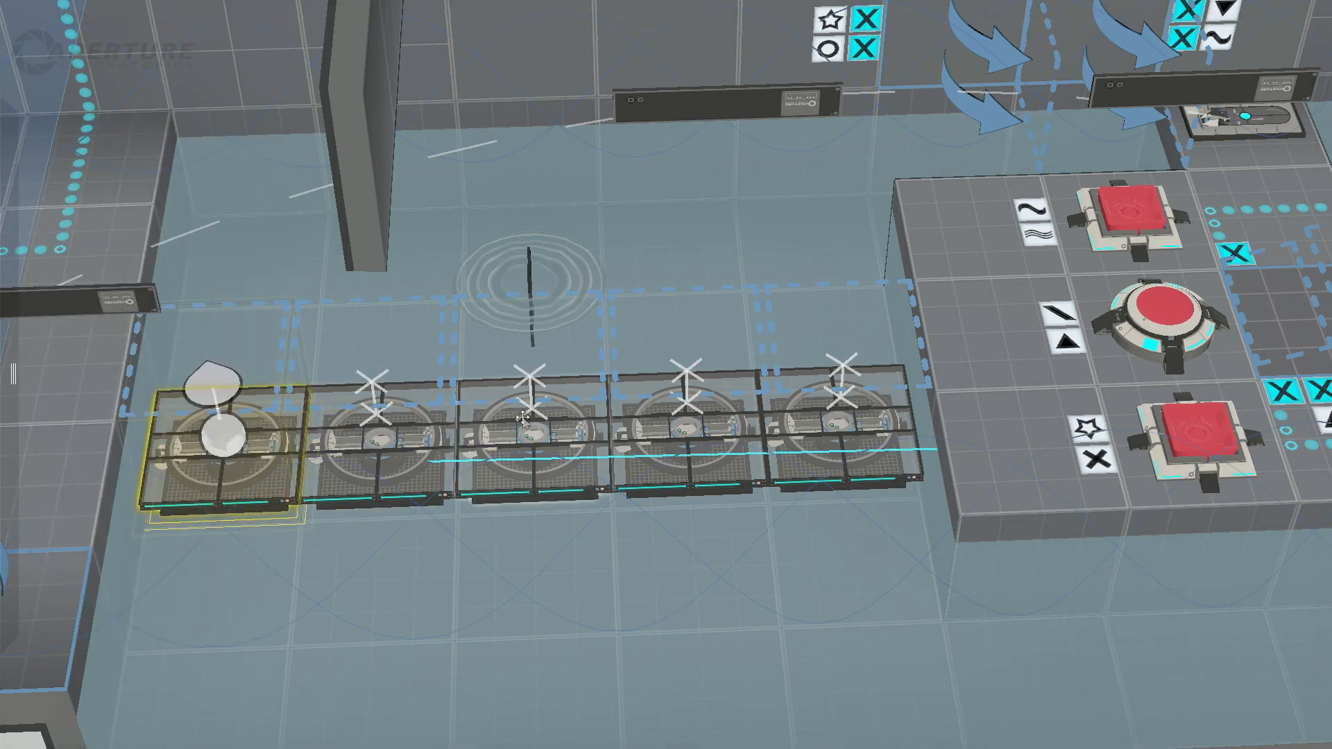
Step: Trace the outer cube button's connection to the water platforms and compare the platforms at both ends of the row
{"action": "left_click", "coordinate": [1216, 439]}
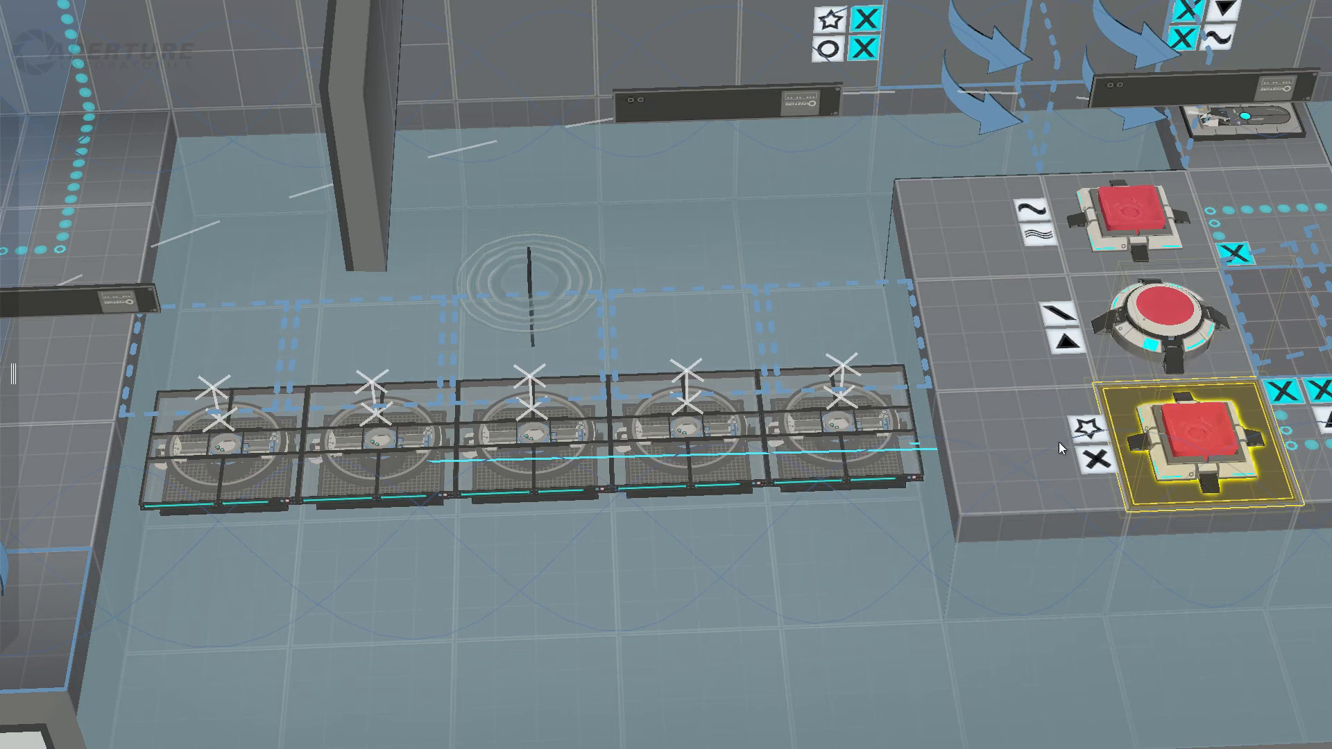
{"action": "left_click", "coordinate": [842, 427]}
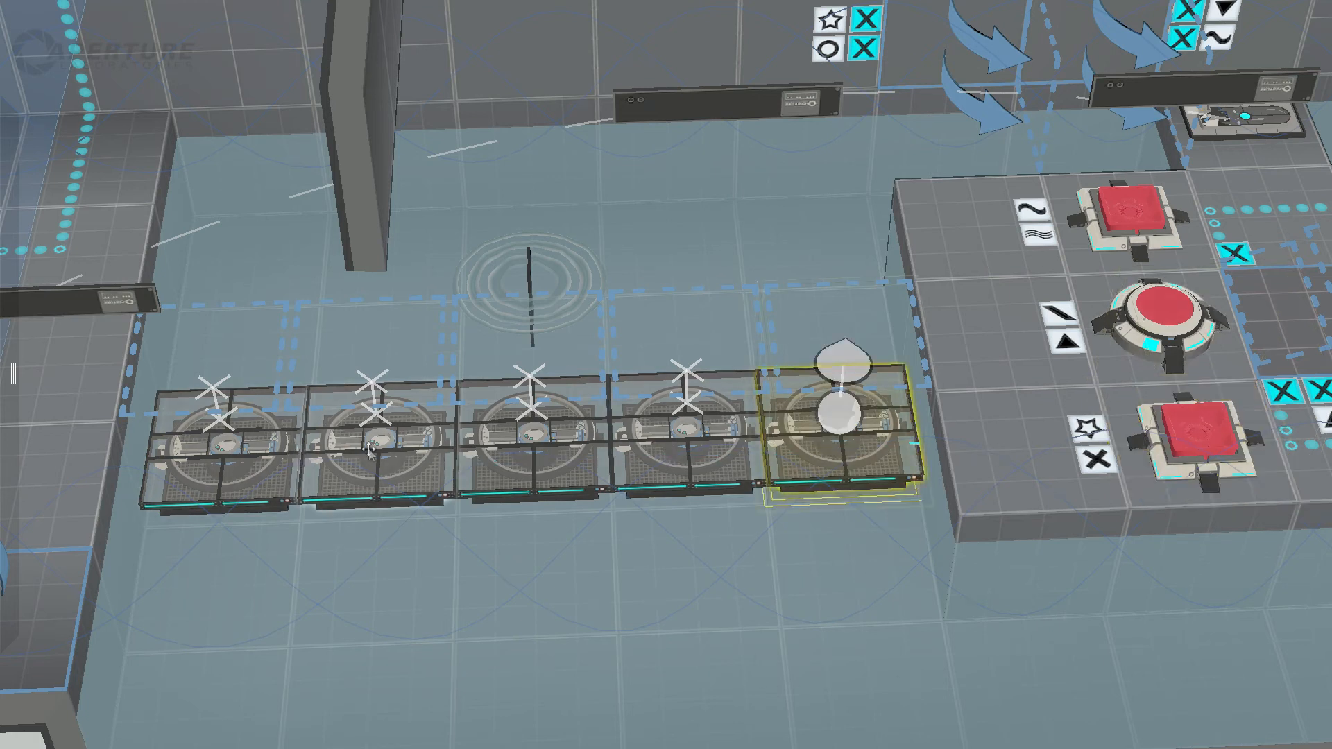
{"action": "left_click", "coordinate": [251, 449]}
{"action": "left_click", "coordinate": [842, 427]}
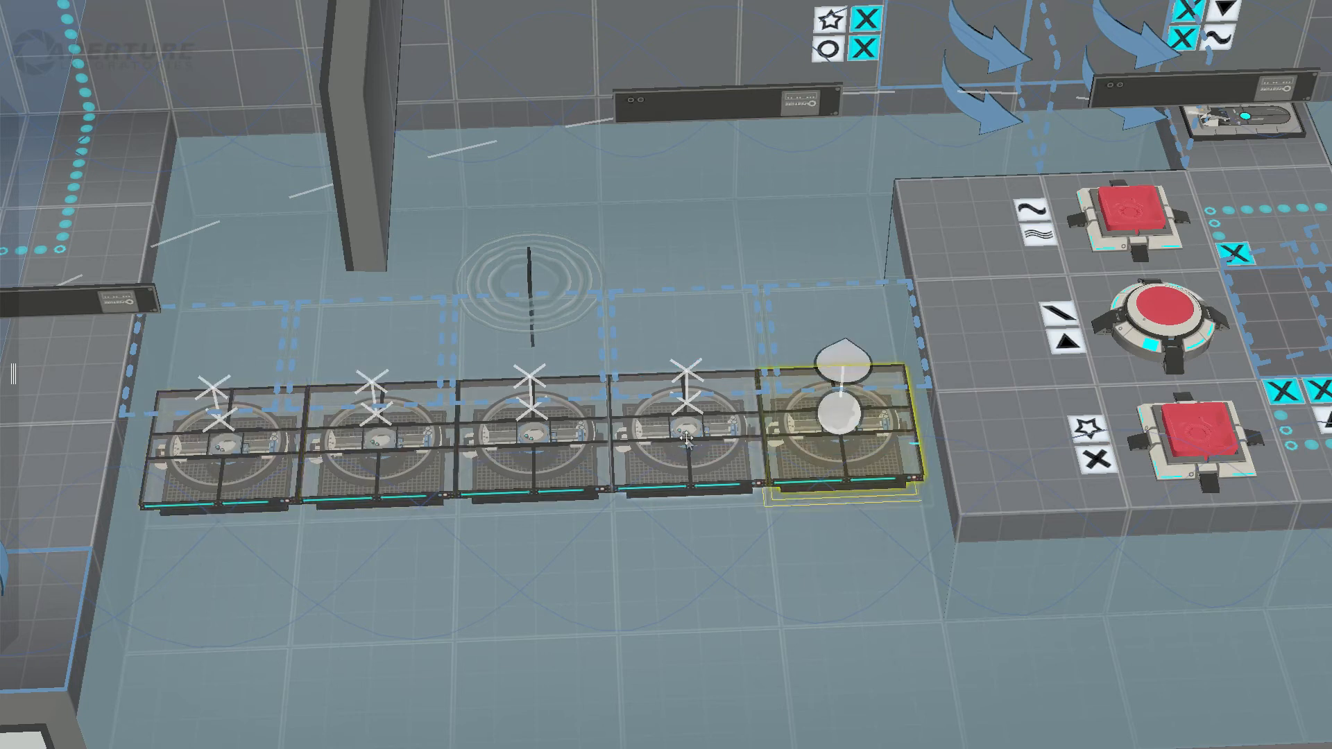
{"action": "left_click", "coordinate": [459, 455]}
{"action": "left_click", "coordinate": [361, 455]}
{"action": "left_click", "coordinate": [243, 456]}
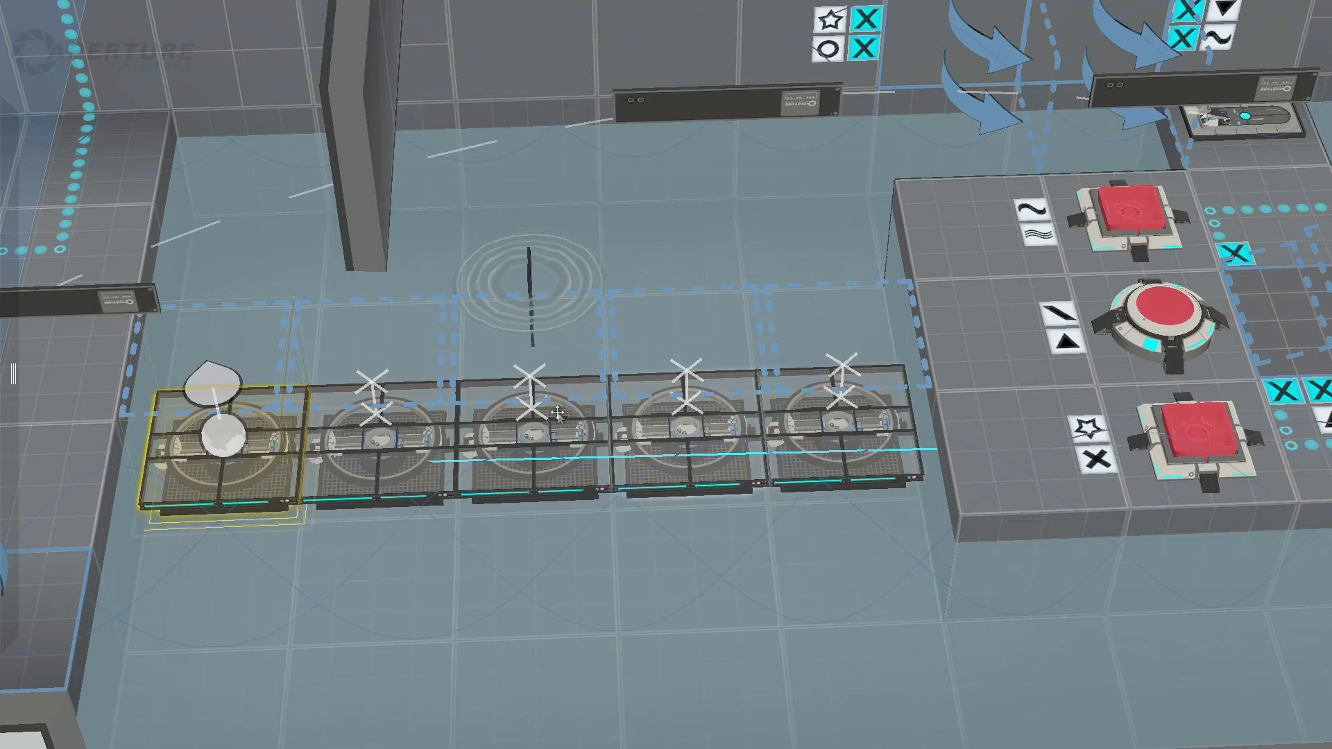
Step: Check the two inner water platforms against the wall-side and outer cube buttons' connections
{"action": "left_click", "coordinate": [526, 434]}
{"action": "left_click", "coordinate": [688, 432]}
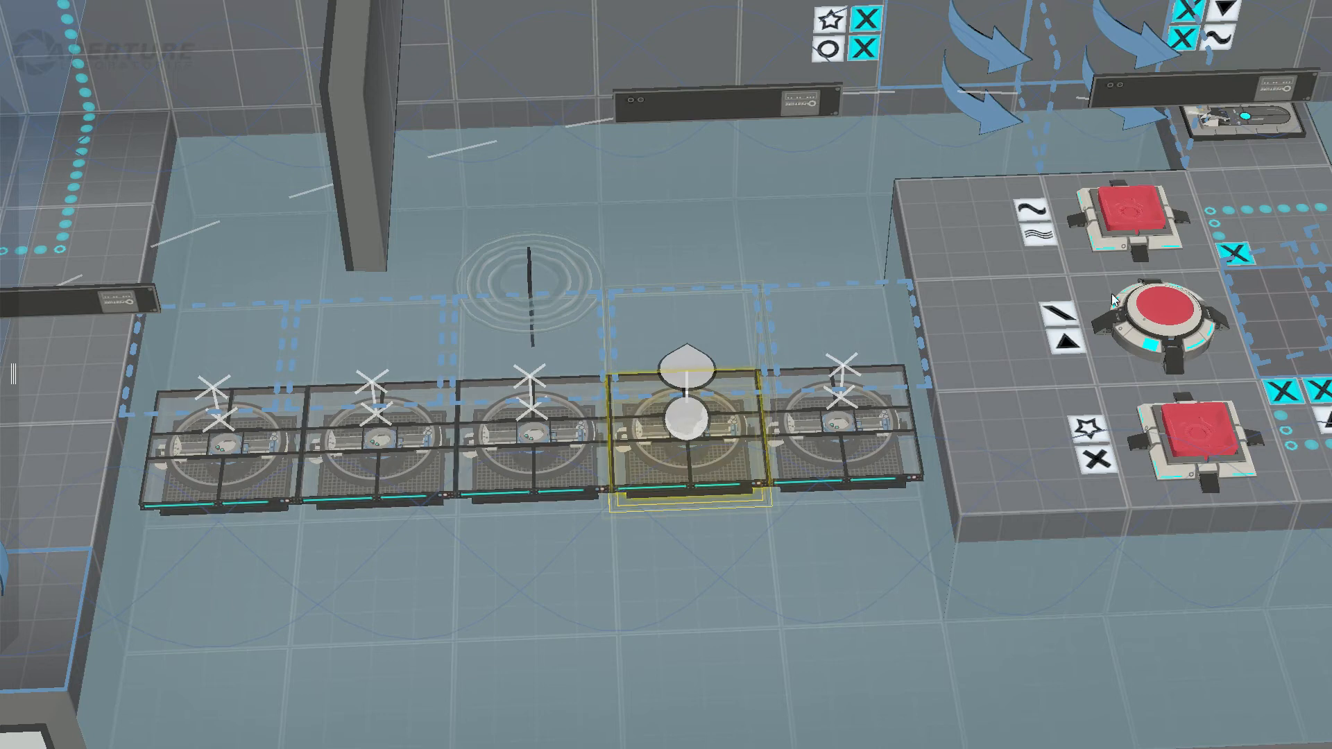
{"action": "left_click", "coordinate": [1138, 208]}
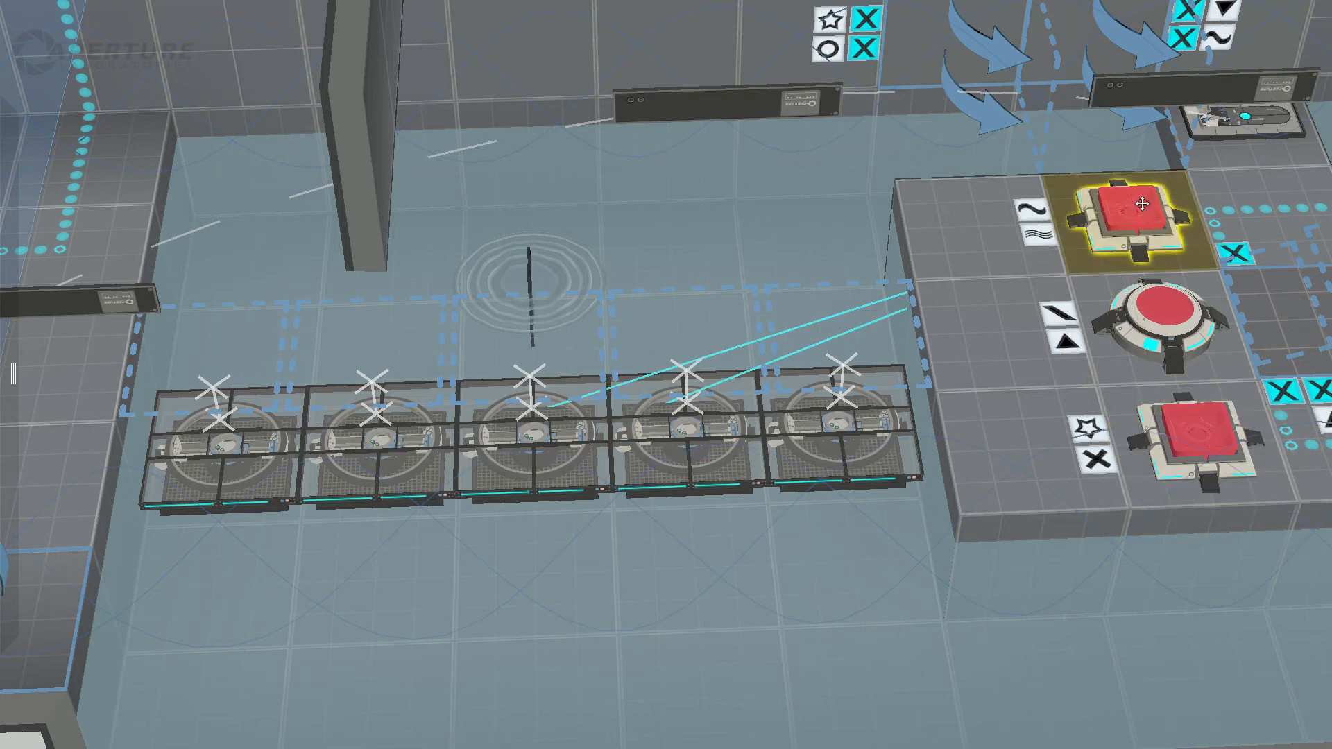
{"action": "left_click", "coordinate": [1182, 423]}
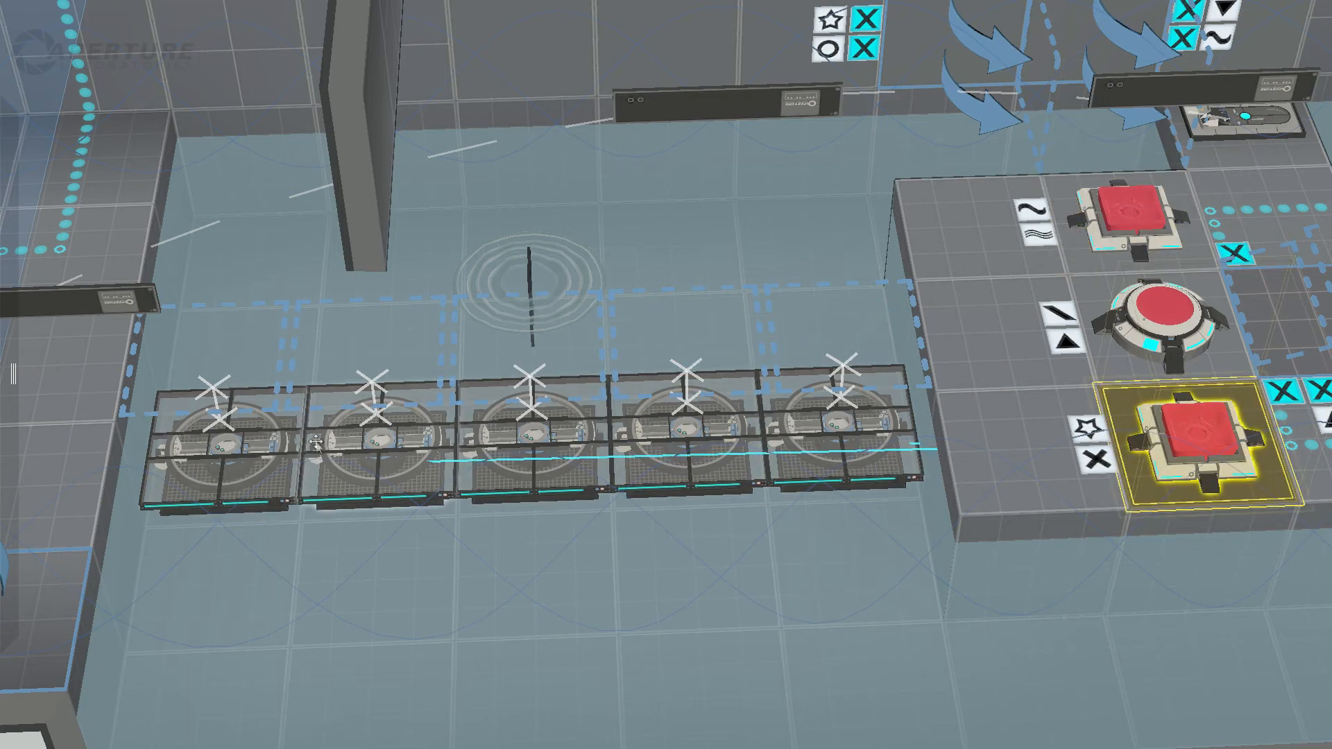
Step: Compare the entrance ledge's round button with the island's round centre button across the water
{"action": "middle_click_drag", "start_coordinate": [316, 442], "coordinate": [191, 351]}
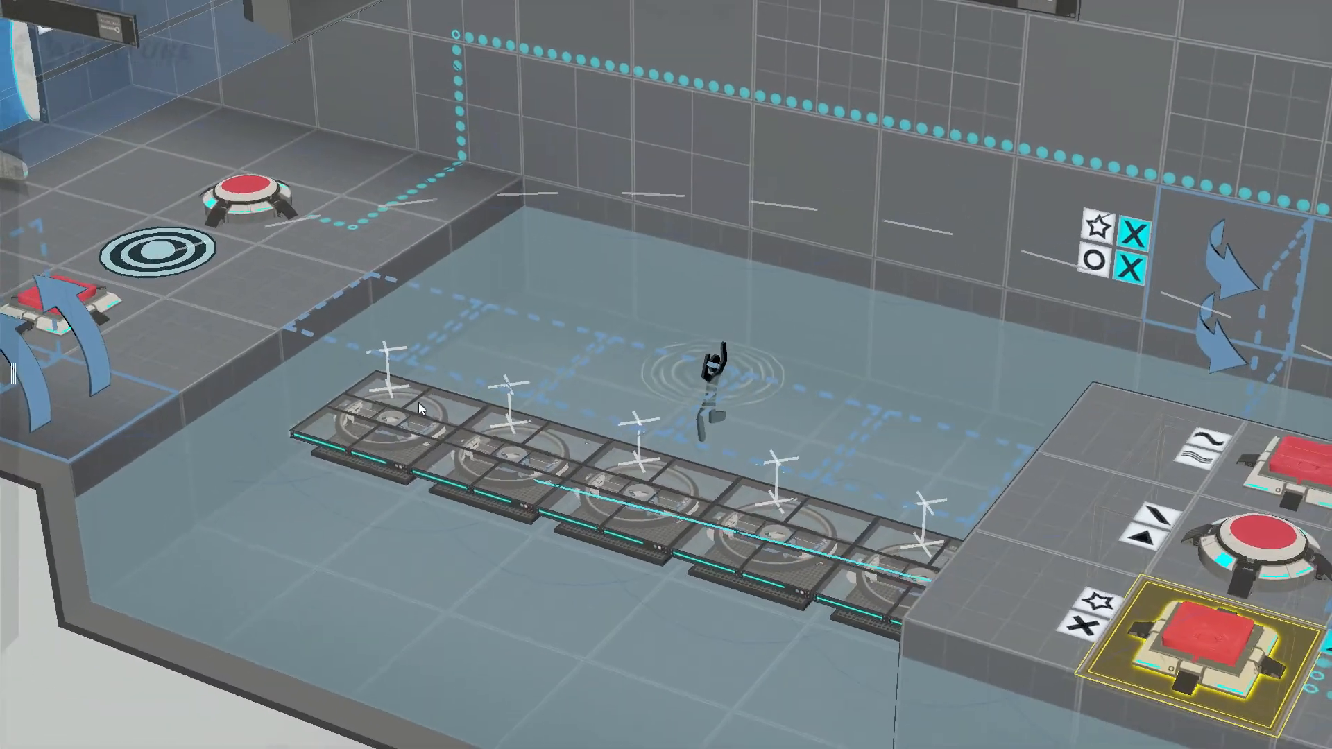
{"action": "left_click", "coordinate": [241, 204]}
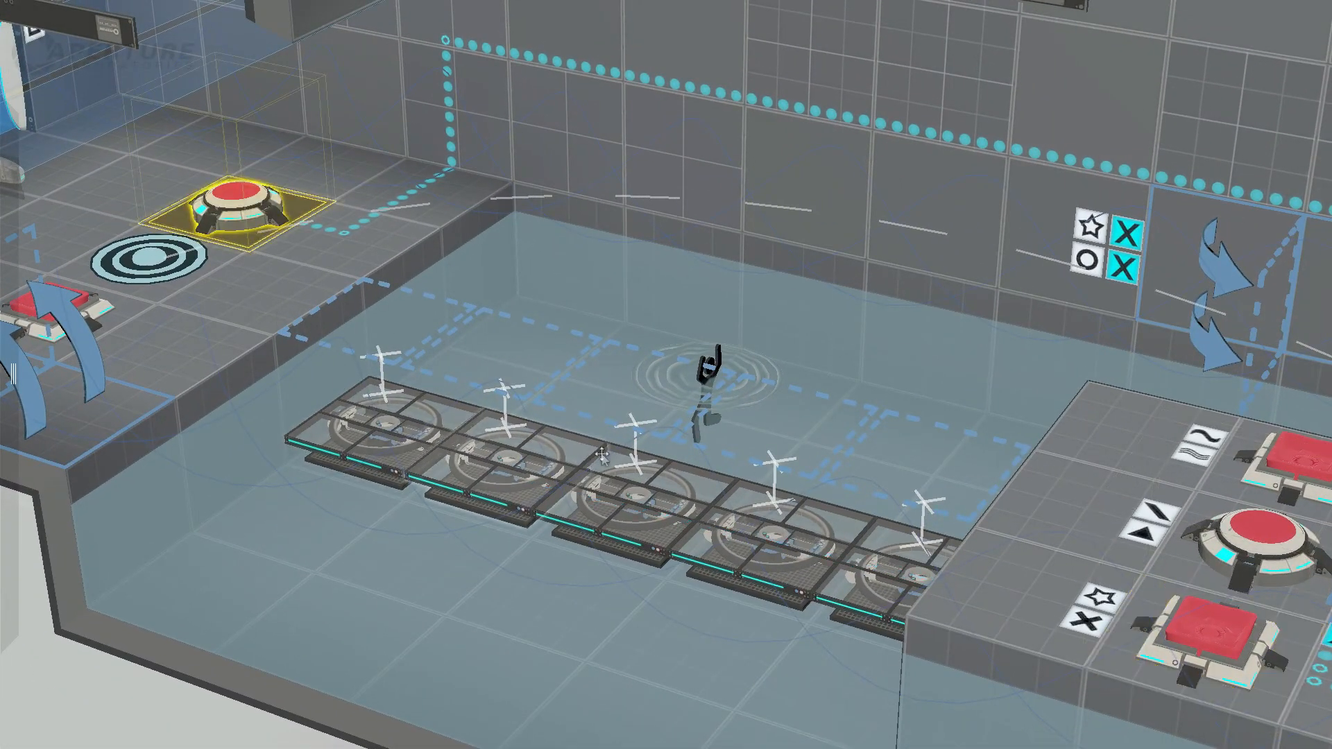
{"action": "left_click", "coordinate": [1263, 523]}
{"action": "left_click", "coordinate": [1051, 643]}
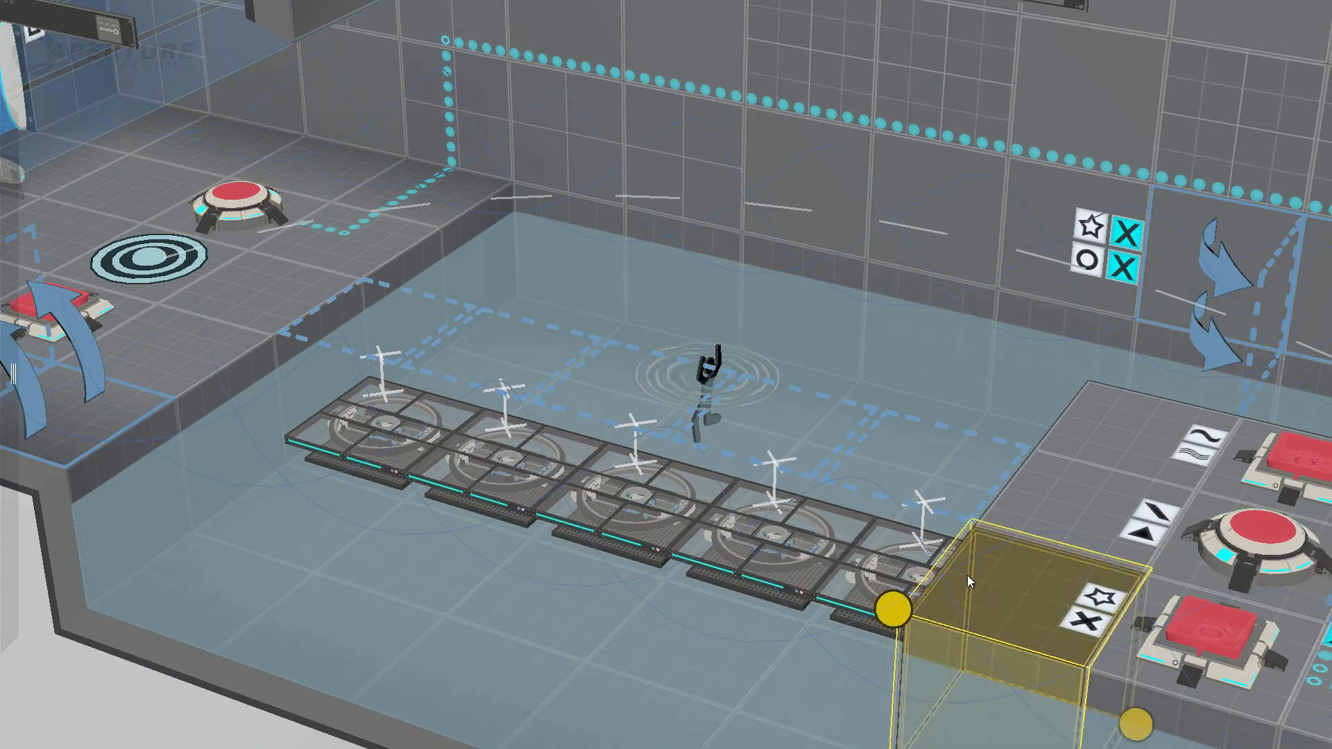
Step: Set the upper stairs and the island's lower stairs to start deployed
{"action": "middle_click_drag", "start_coordinate": [982, 581], "coordinate": [797, 347]}
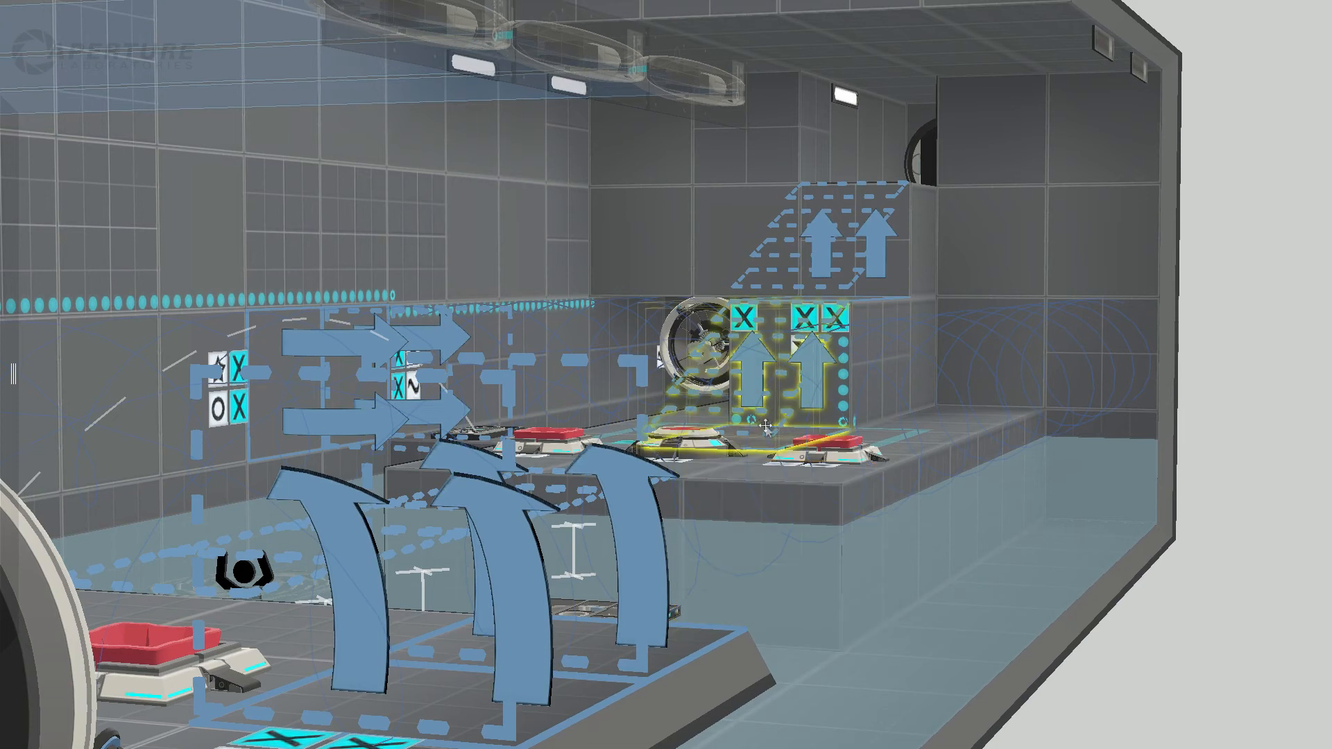
{"action": "left_click", "coordinate": [843, 264]}
{"action": "right_click", "coordinate": [860, 286]}
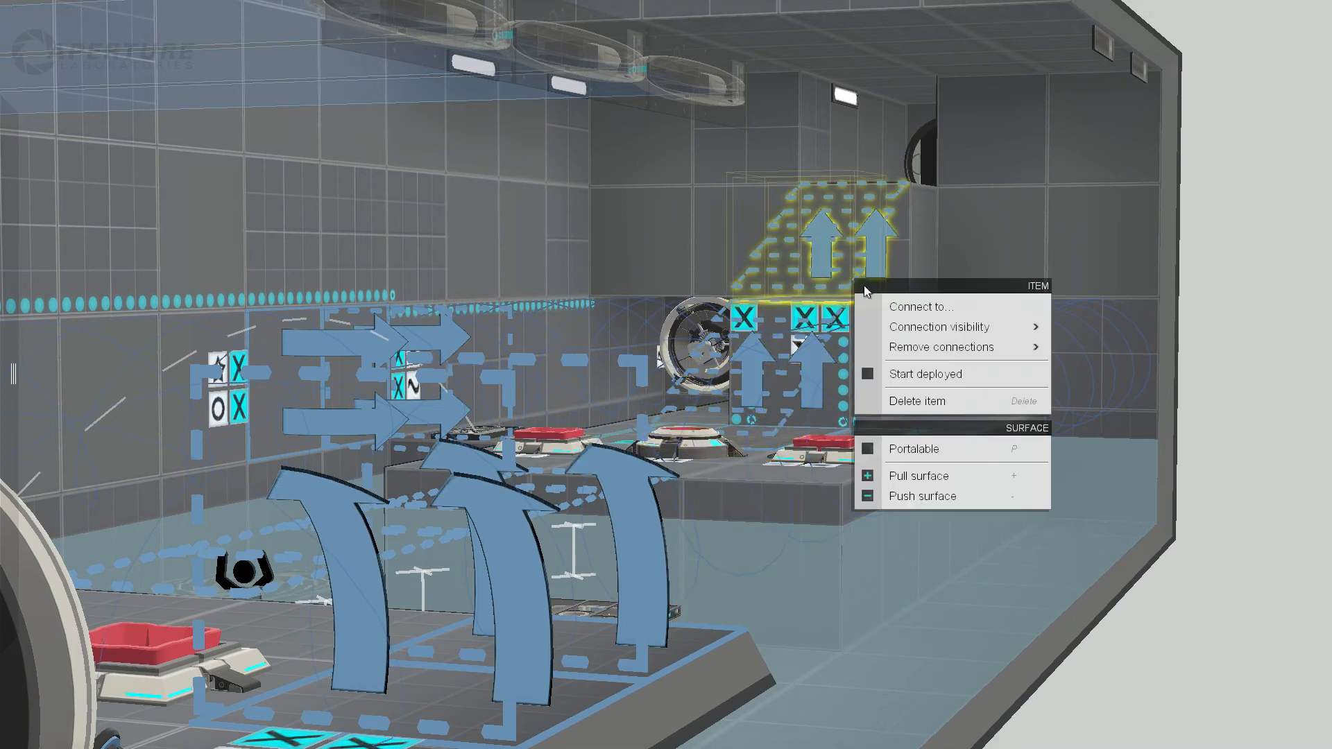
{"action": "left_click", "coordinate": [891, 374]}
{"action": "left_click", "coordinate": [795, 389]}
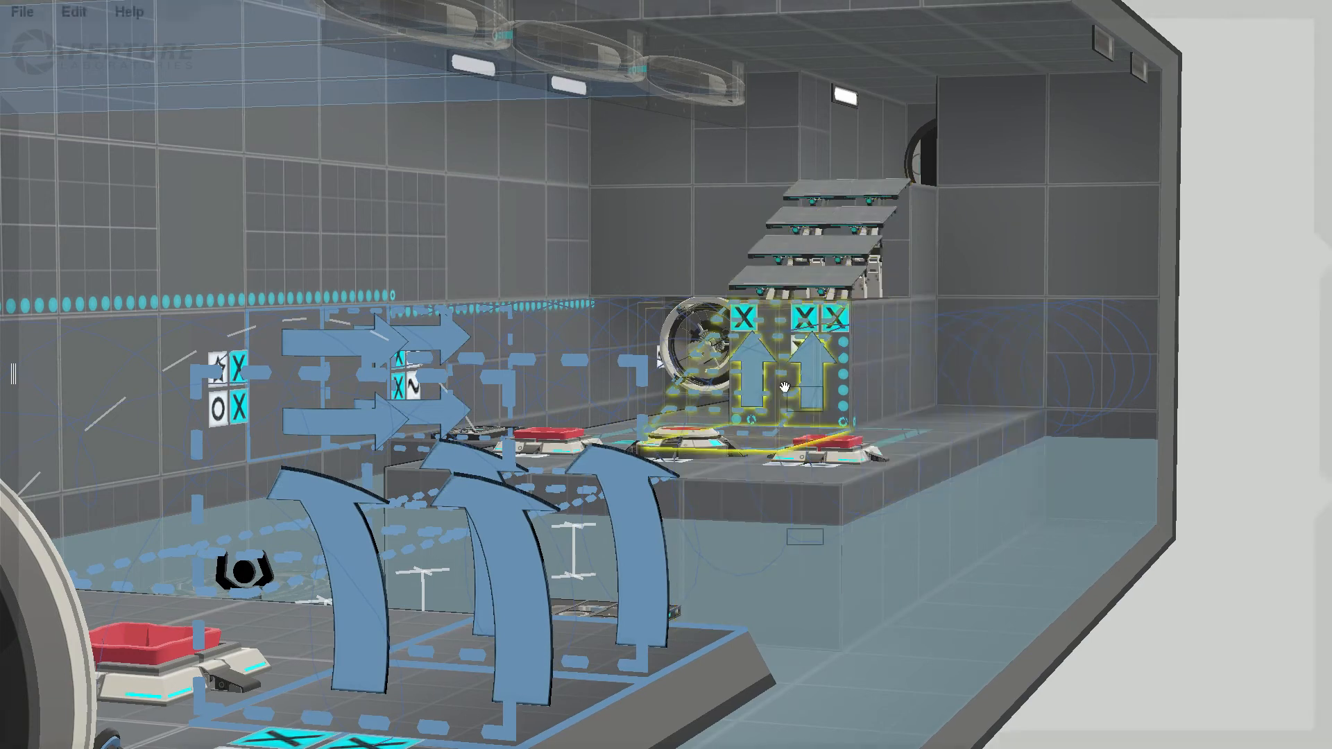
{"action": "right_click", "coordinate": [793, 395]}
{"action": "left_click", "coordinate": [823, 479]}
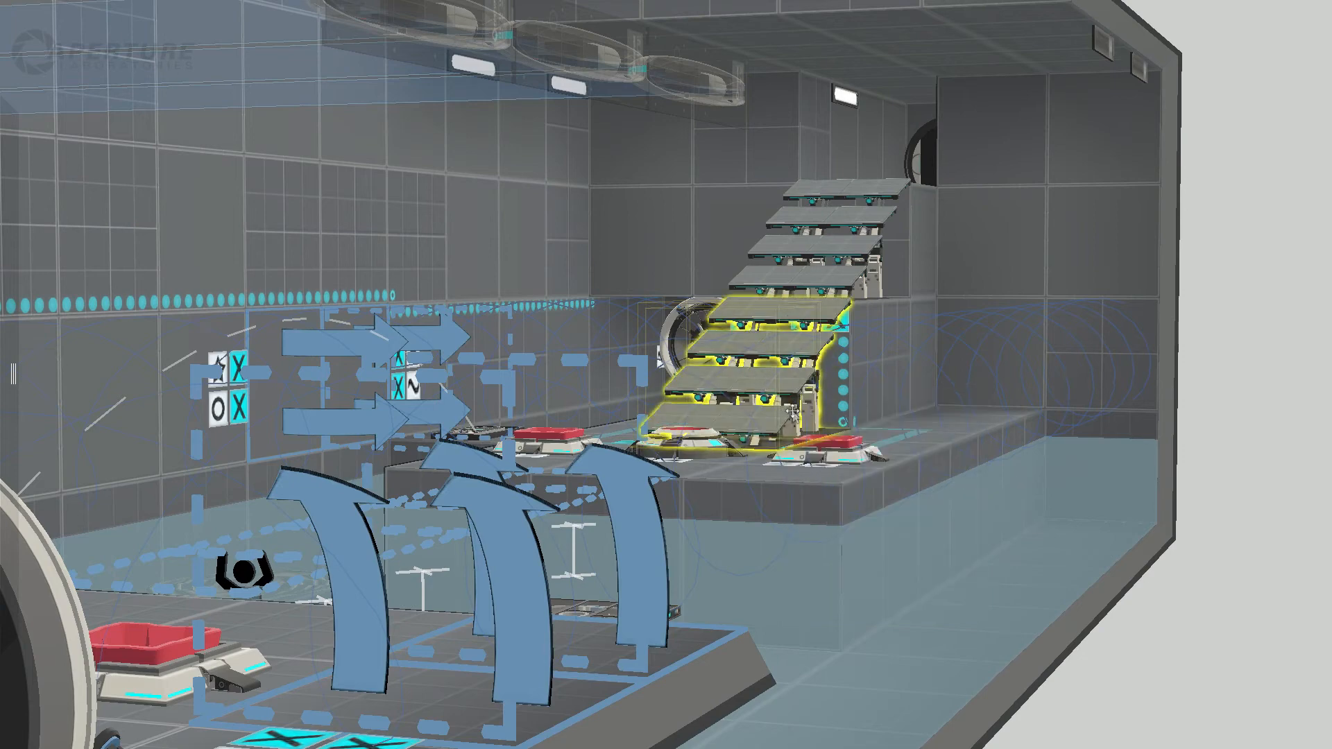
Step: Examine the deployed stairs and their route up to the round door above the island from several sides
{"action": "middle_click_drag", "start_coordinate": [813, 276], "coordinate": [909, 301]}
{"action": "middle_click_drag", "start_coordinate": [546, 212], "coordinate": [561, 464]}
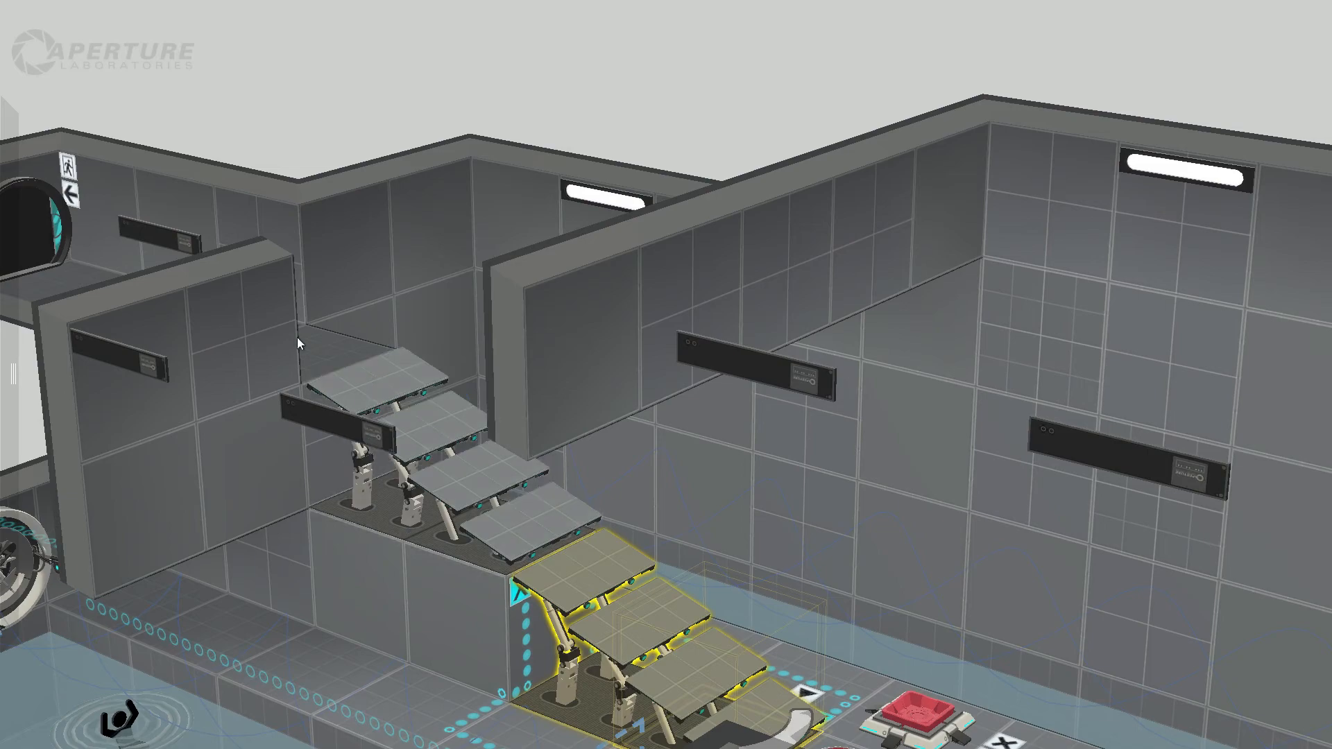
{"action": "middle_click_drag", "start_coordinate": [297, 338], "coordinate": [277, 424]}
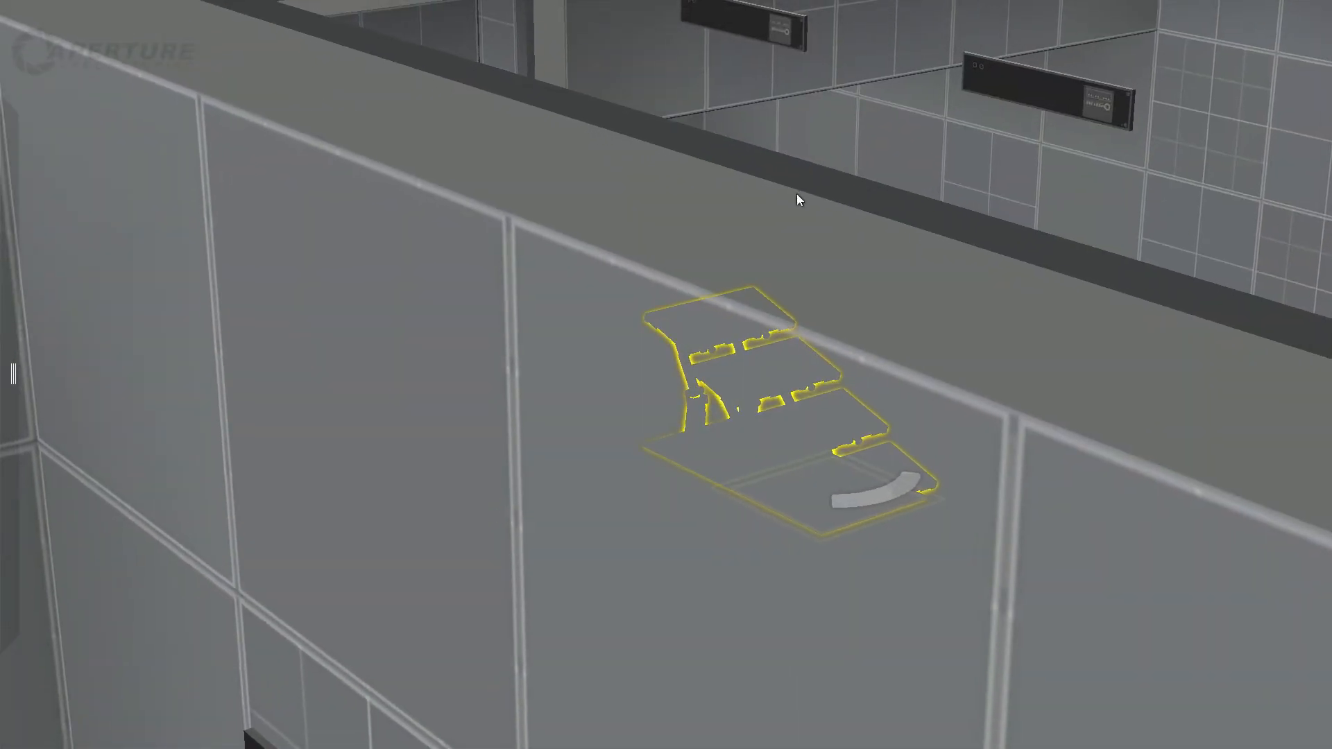
{"action": "middle_click_drag", "start_coordinate": [797, 197], "coordinate": [742, 267]}
{"action": "middle_click_drag", "start_coordinate": [1105, 240], "coordinate": [984, 22]}
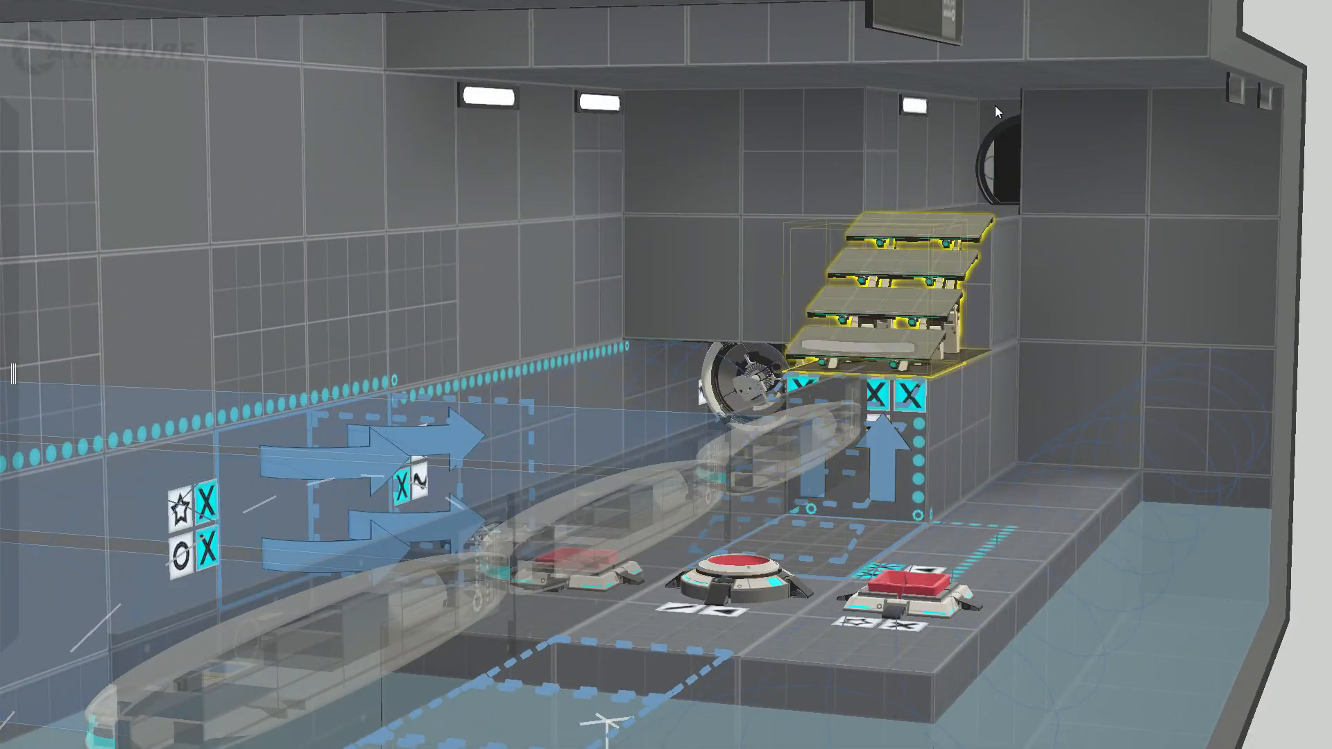
Step: Examine the water room from the island and platforms across to the entrance ledge, and back along the walkway to its far-end round door
{"action": "middle_click_drag", "start_coordinate": [822, 353], "coordinate": [661, 469]}
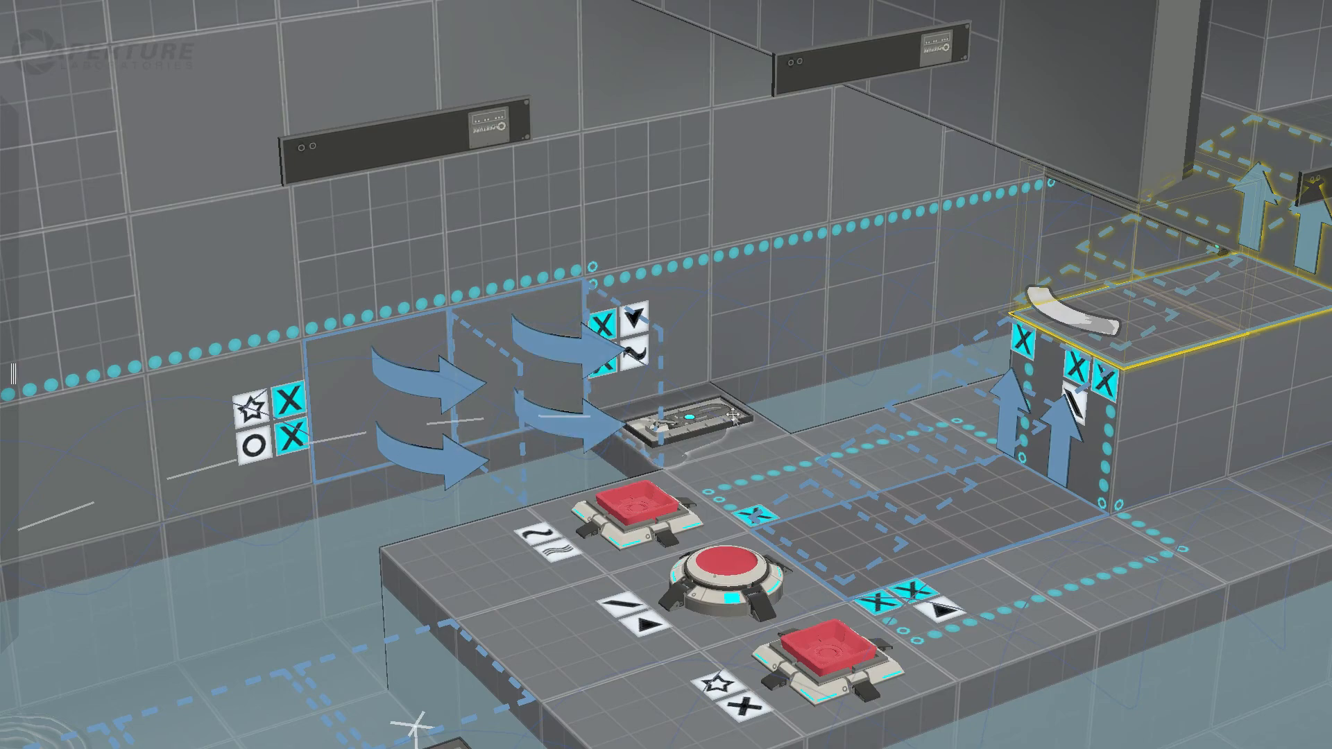
{"action": "middle_click_drag", "start_coordinate": [733, 415], "coordinate": [655, 587]}
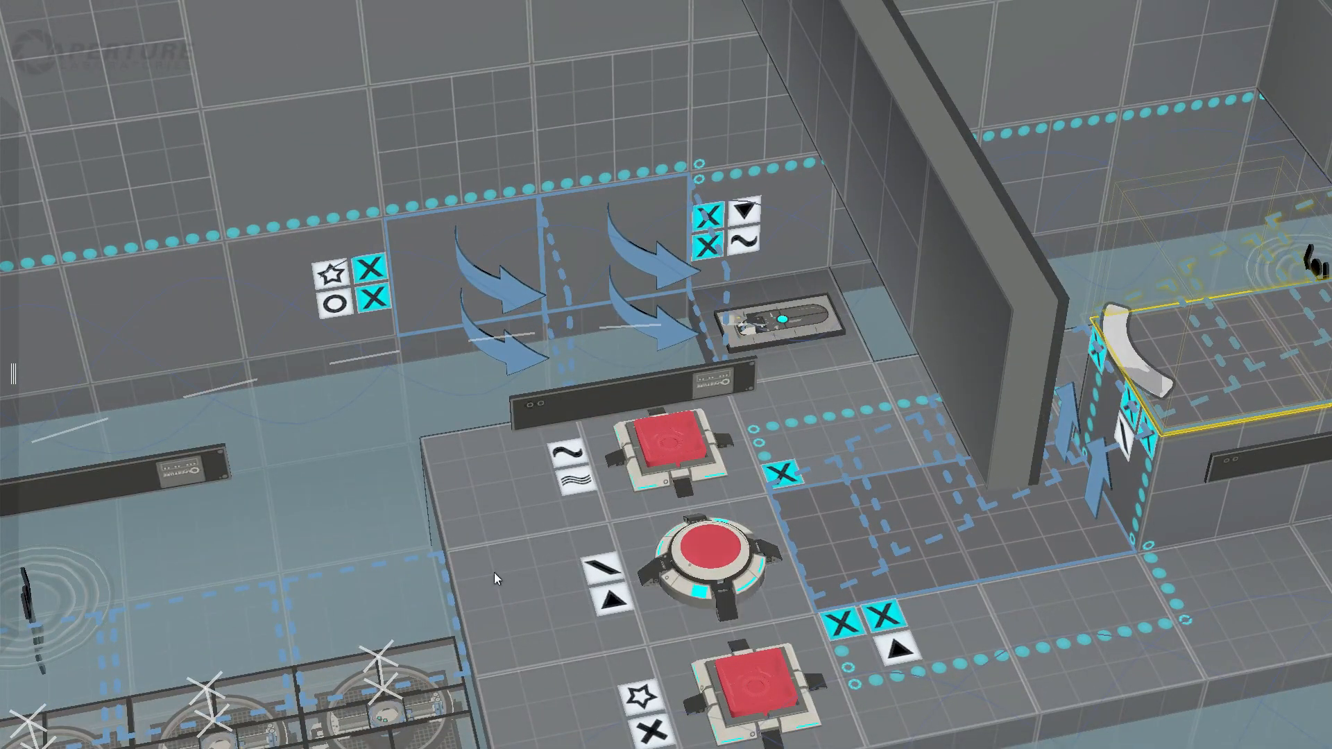
{"action": "middle_click_drag", "start_coordinate": [494, 573], "coordinate": [1284, 375], "text": "shift"}
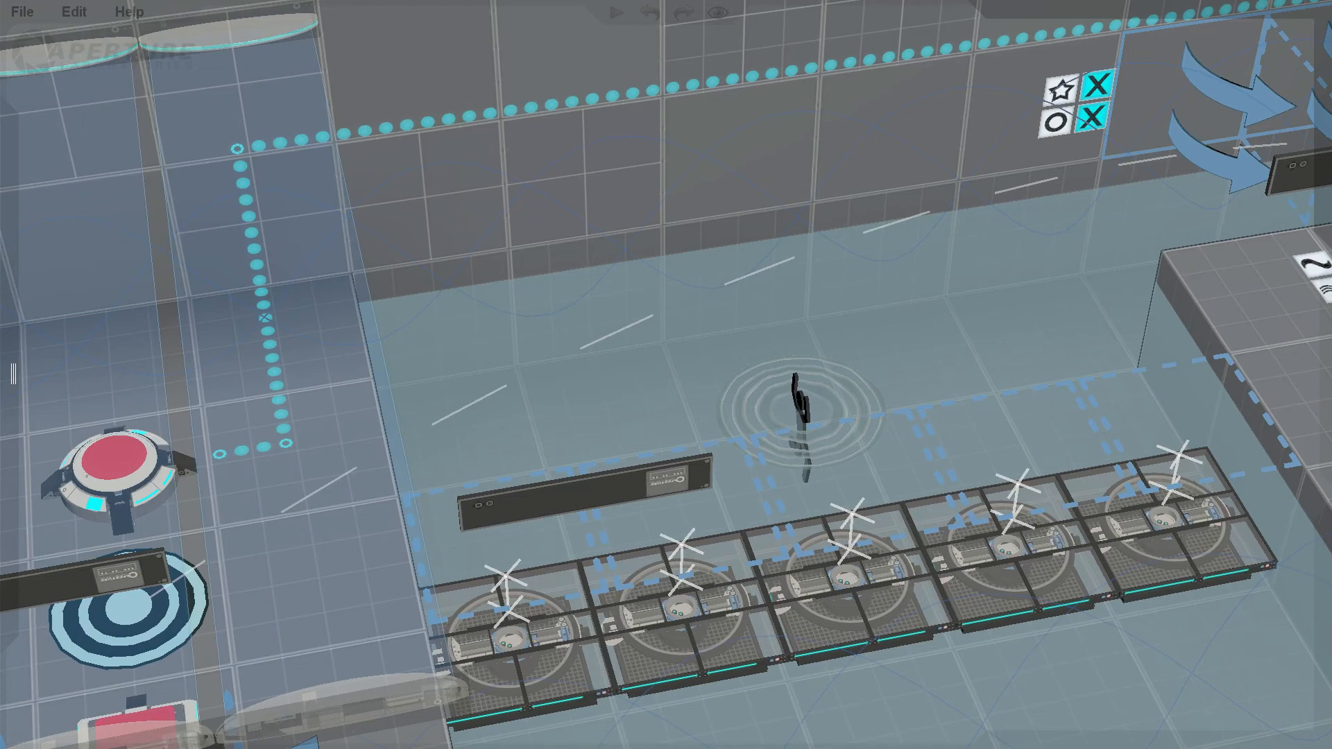
{"action": "middle_click_drag", "start_coordinate": [573, 555], "coordinate": [68, 346], "text": "shift"}
{"action": "middle_click_drag", "start_coordinate": [100, 271], "coordinate": [596, 502], "text": "shift"}
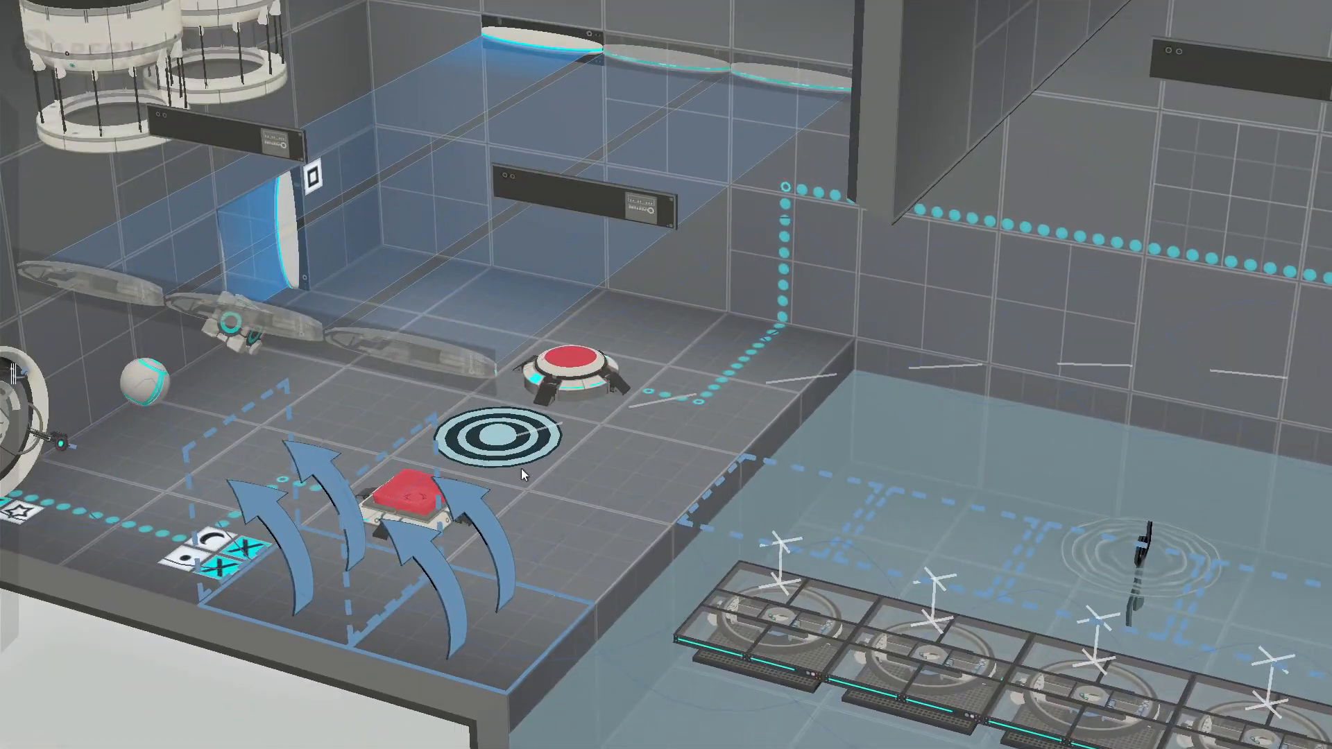
{"action": "middle_click_drag", "start_coordinate": [1101, 472], "coordinate": [1214, 594]}
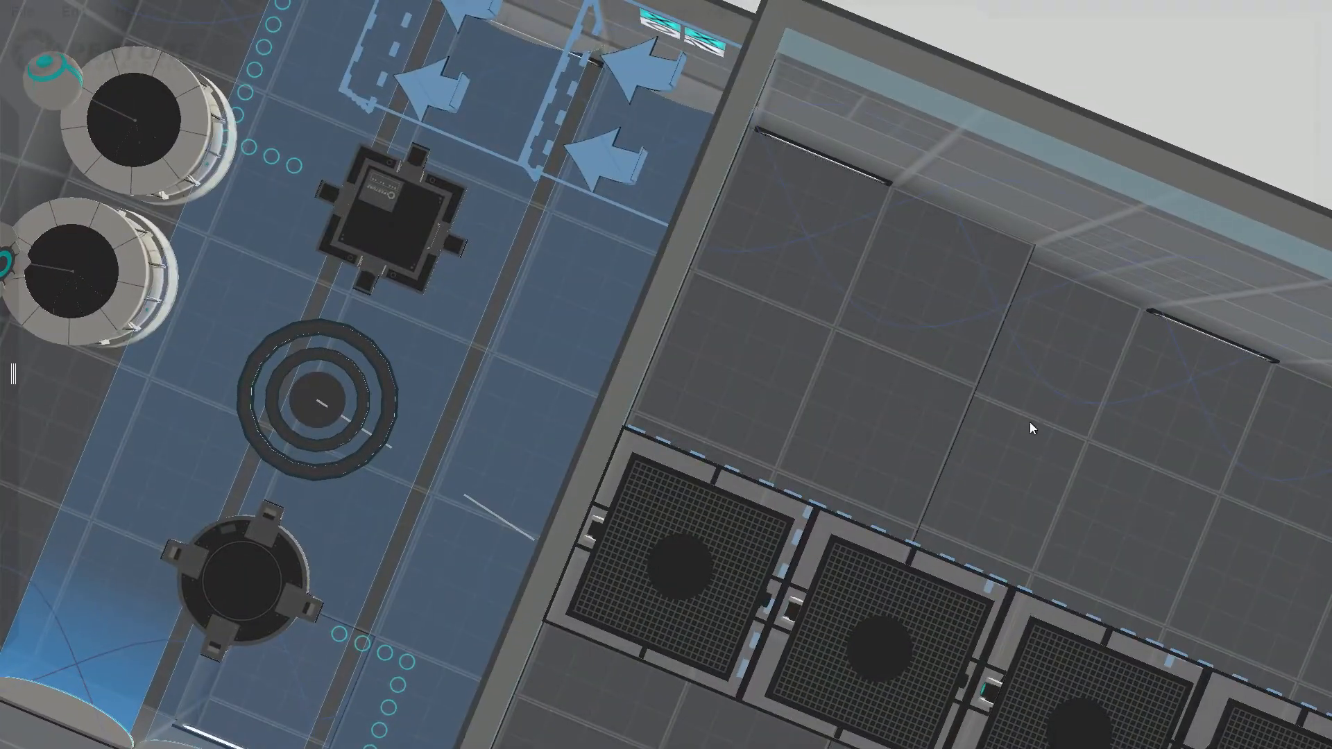
{"action": "middle_click_drag", "start_coordinate": [1031, 429], "coordinate": [1039, 501]}
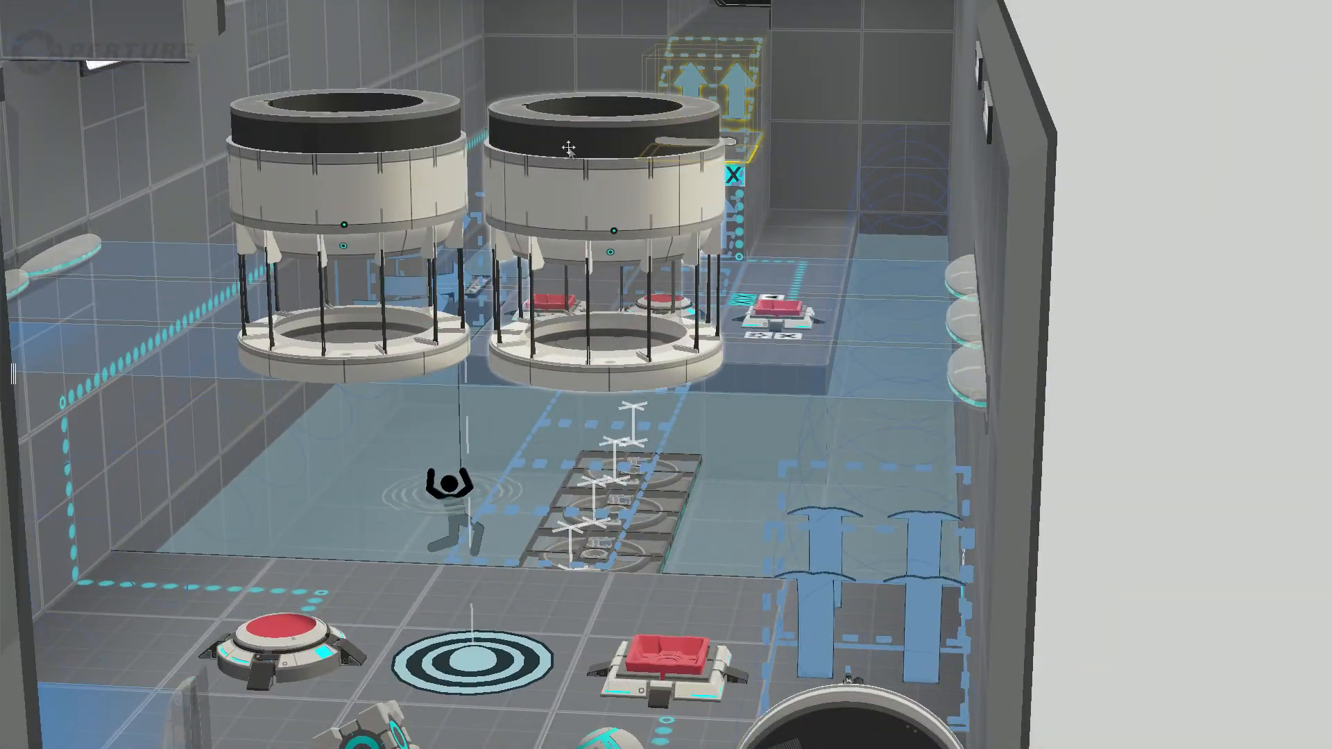
{"action": "middle_click_drag", "start_coordinate": [501, 151], "coordinate": [484, 286]}
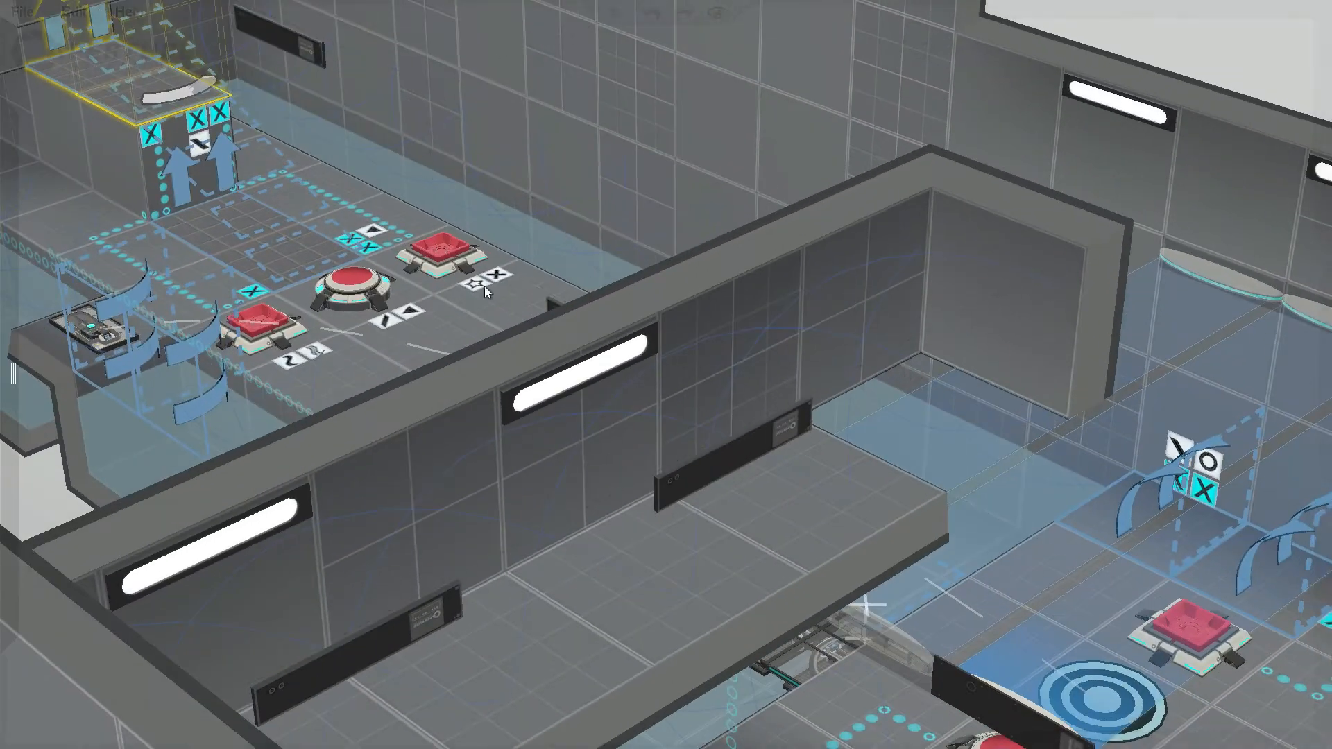
{"action": "middle_click_drag", "start_coordinate": [169, 211], "coordinate": [855, 396]}
{"action": "middle_click_drag", "start_coordinate": [360, 272], "coordinate": [605, 335]}
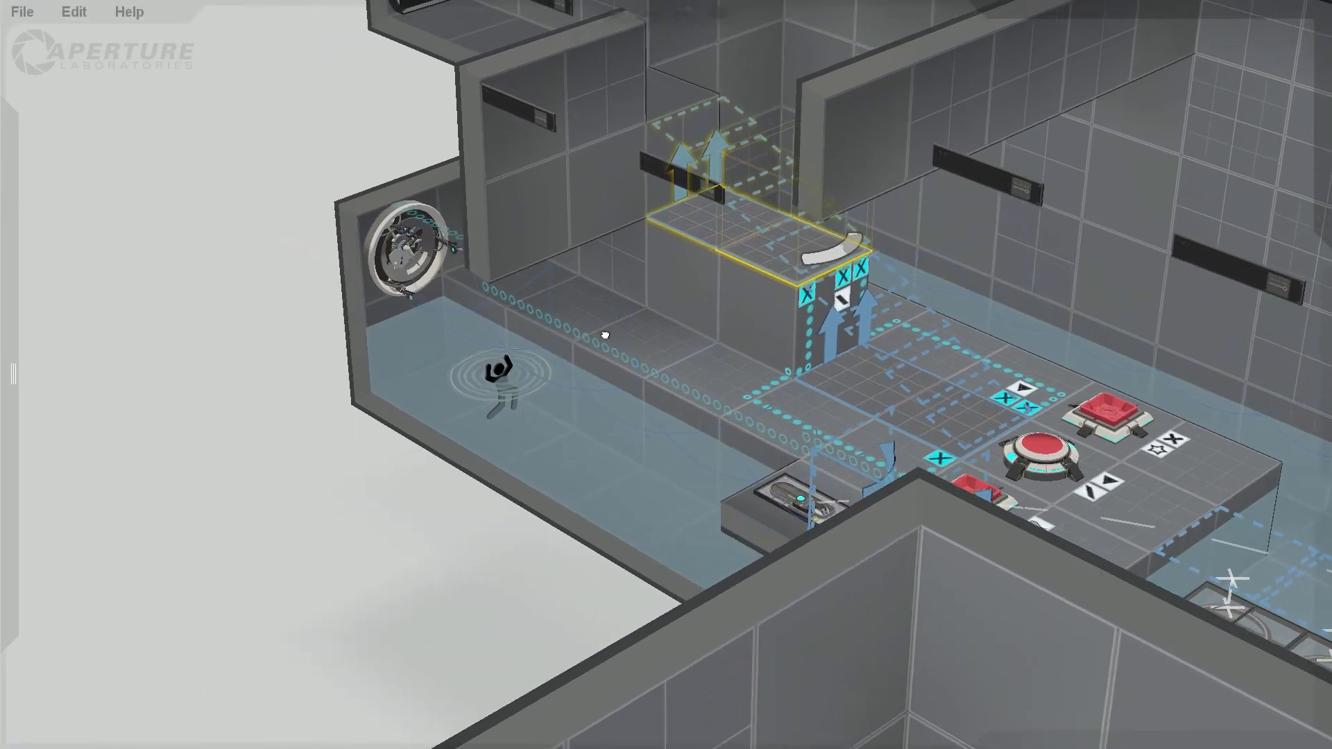
Step: Try extending the wall with the round door outward by one block at the far end of the water channel
{"action": "left_click", "coordinate": [380, 230]}
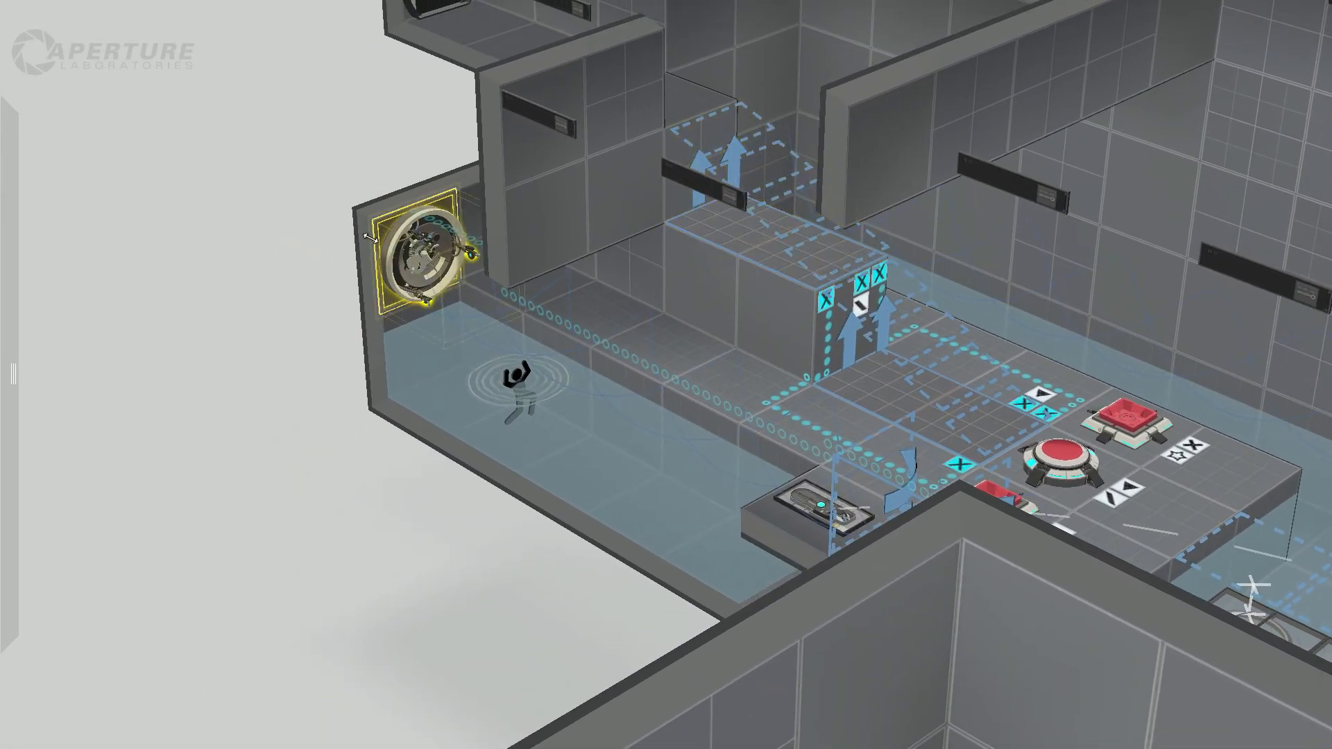
{"action": "left_click_drag", "start_coordinate": [371, 238], "coordinate": [326, 222]}
{"action": "right_click_drag", "start_coordinate": [240, 303], "coordinate": [310, 314]}
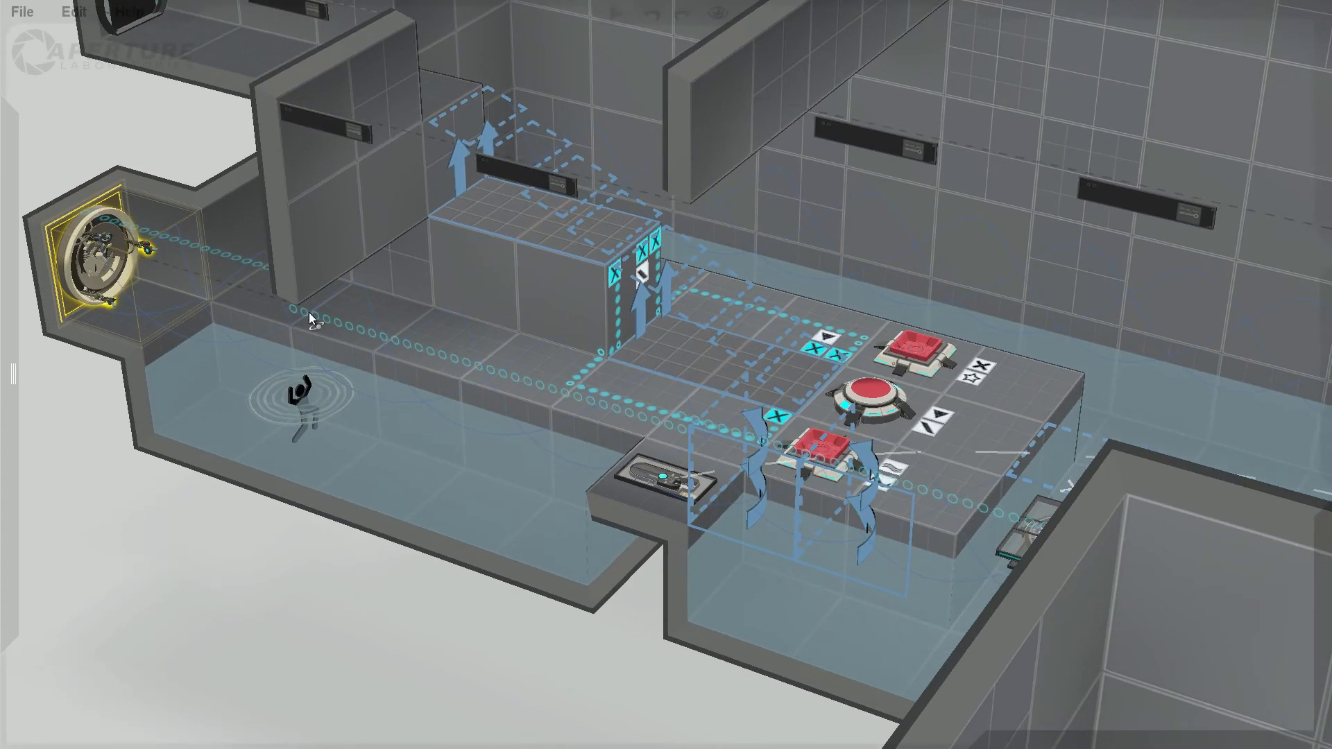
{"action": "middle_click_drag", "start_coordinate": [177, 351], "coordinate": [726, 525]}
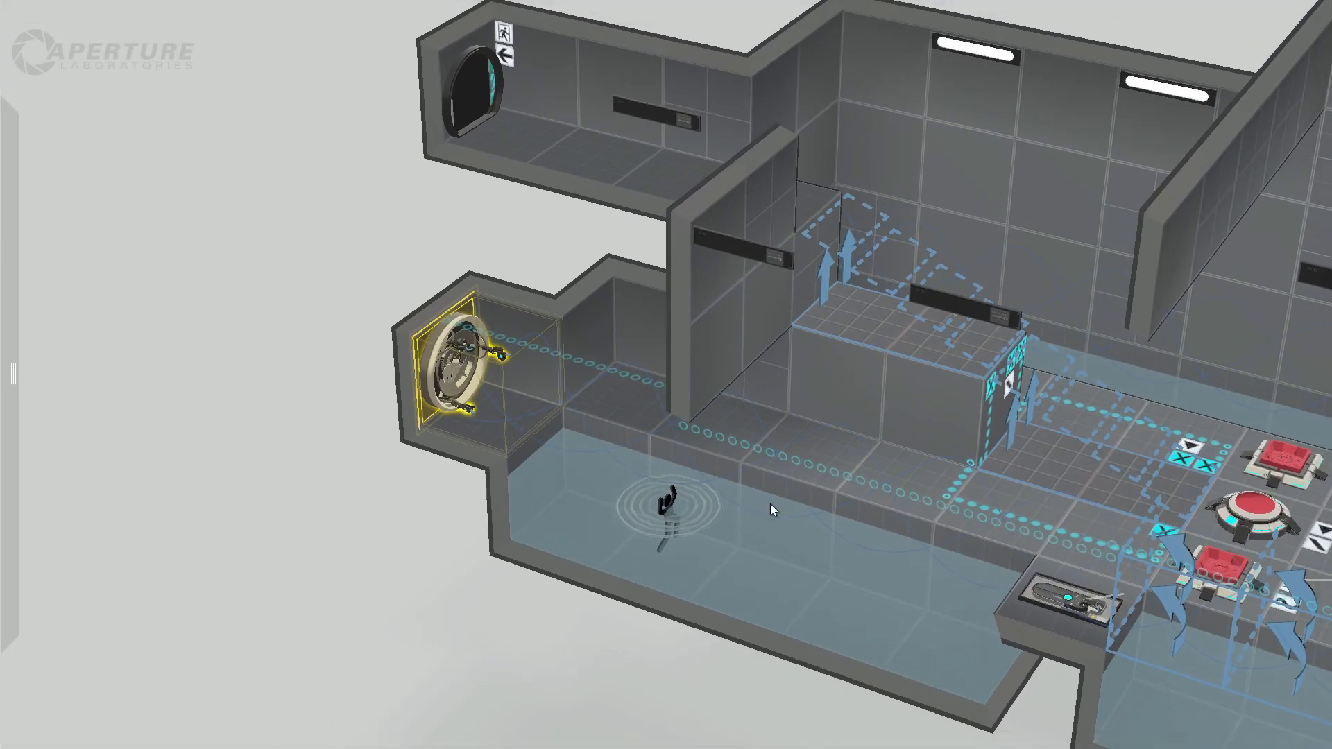
{"action": "right_click_drag", "start_coordinate": [612, 509], "coordinate": [705, 541]}
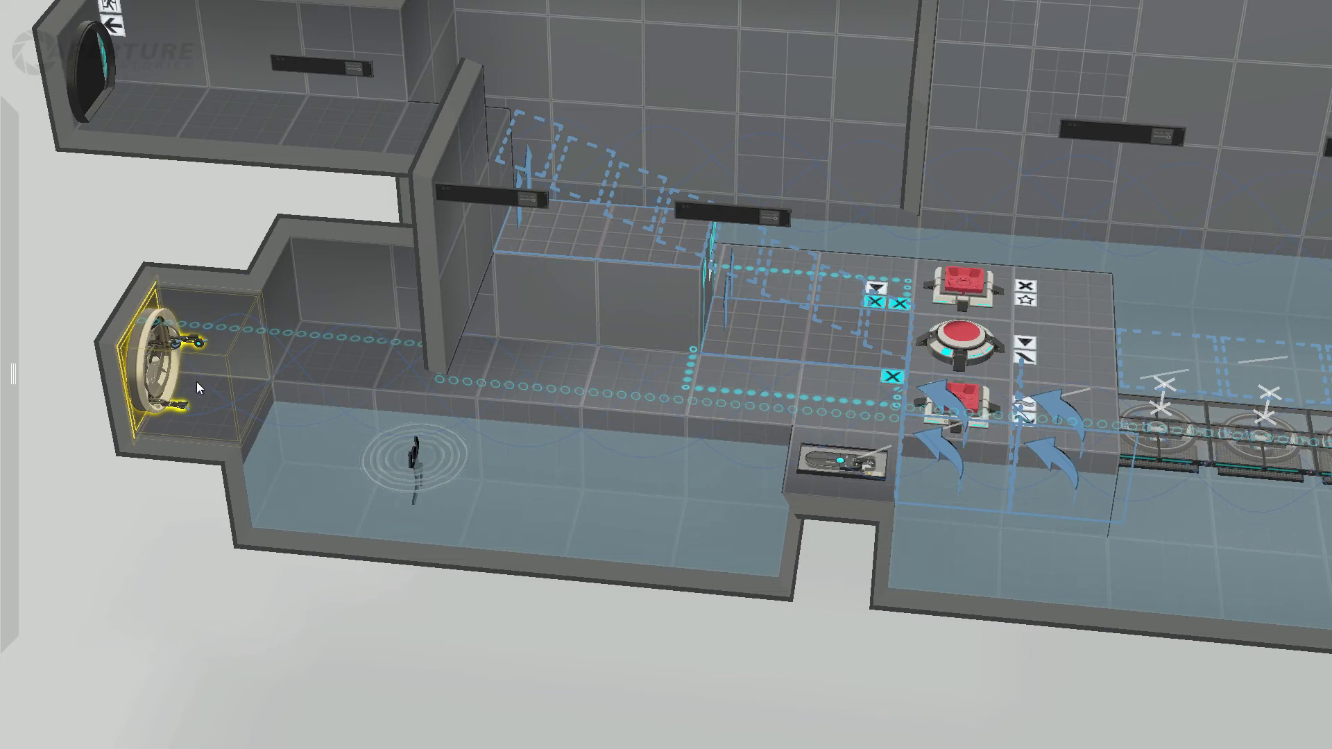
Step: Move the round door's wall back flush with the channel's end and select the floor tile in front of it
{"action": "left_click_drag", "start_coordinate": [180, 378], "coordinate": [164, 368]}
{"action": "left_click_drag", "start_coordinate": [276, 377], "coordinate": [323, 394]}
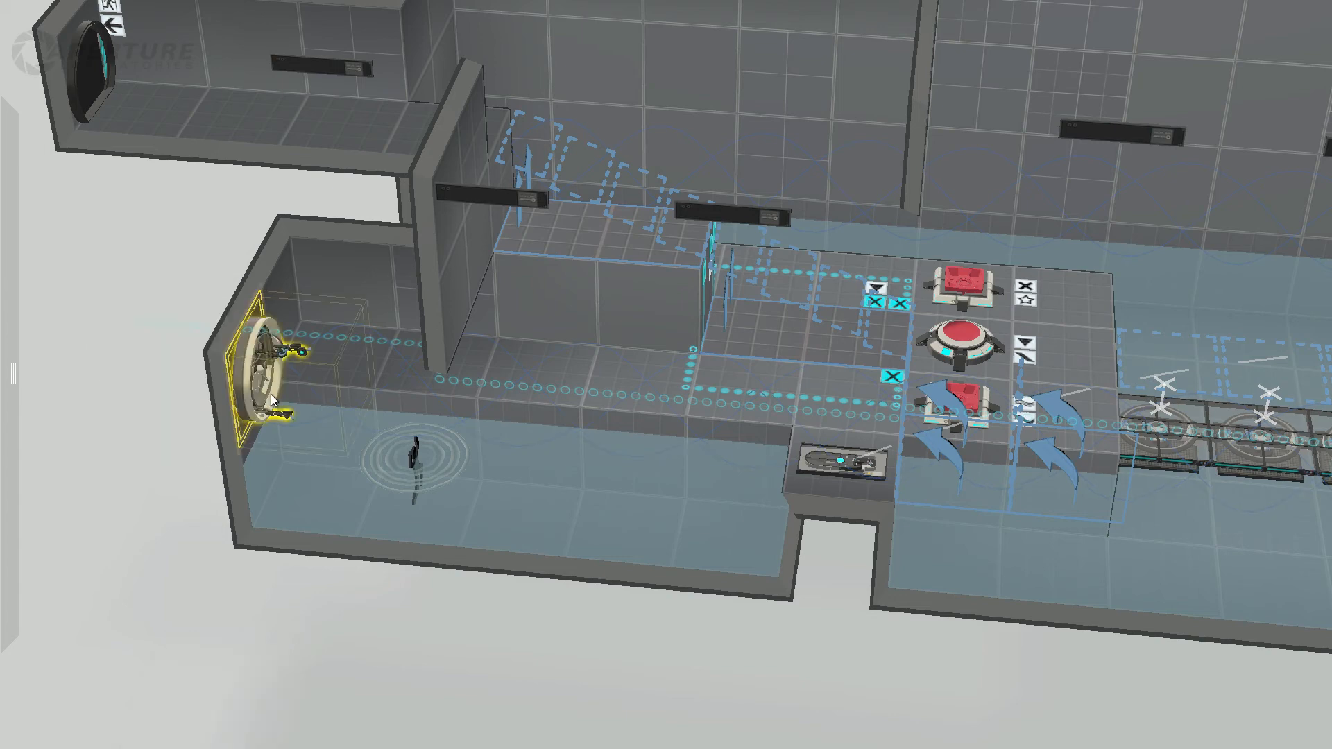
{"action": "mouse_move", "coordinate": [387, 394]}
{"action": "middle_mouse_down"}
{"action": "mouse_move", "coordinate": [365, 397]}
{"action": "mouse_move", "coordinate": [427, 397]}
{"action": "mouse_move", "coordinate": [362, 395]}
{"action": "middle_mouse_up"}
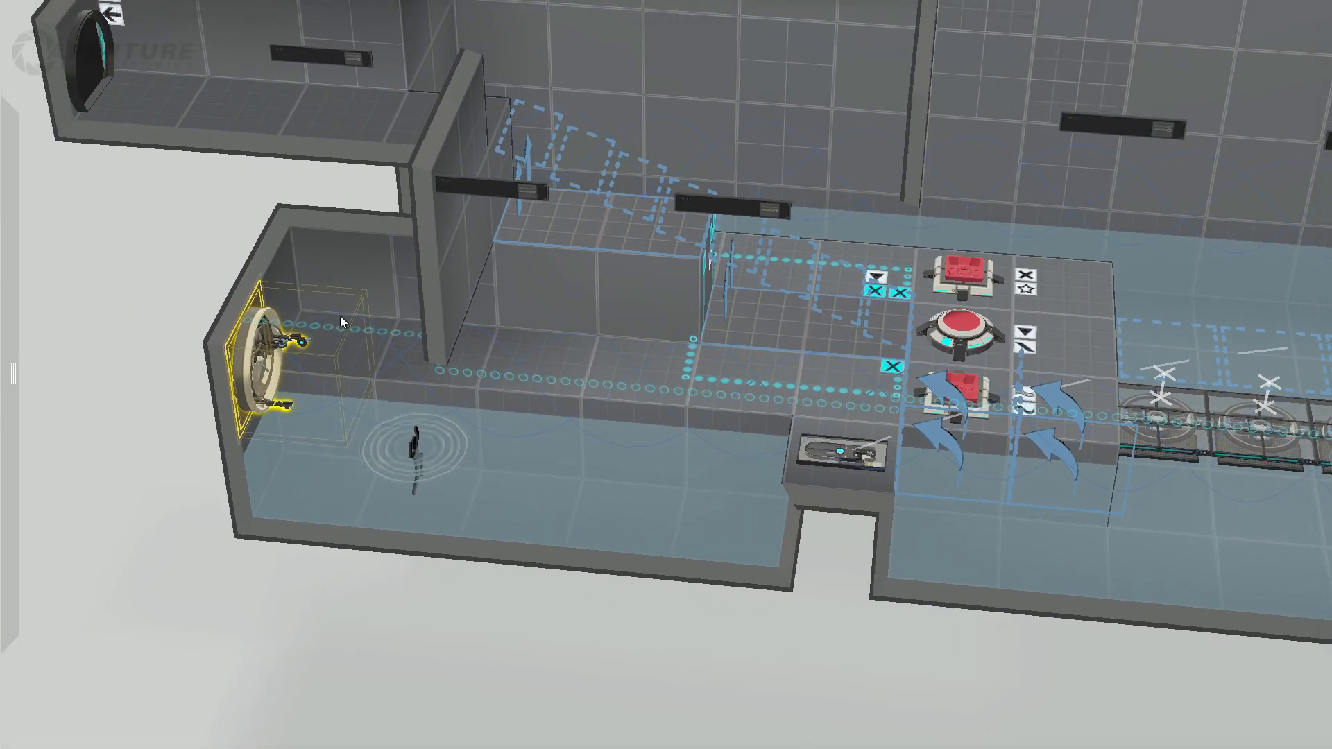
{"action": "left_click", "coordinate": [376, 340]}
{"action": "middle_click_drag", "start_coordinate": [453, 369], "coordinate": [436, 343]}
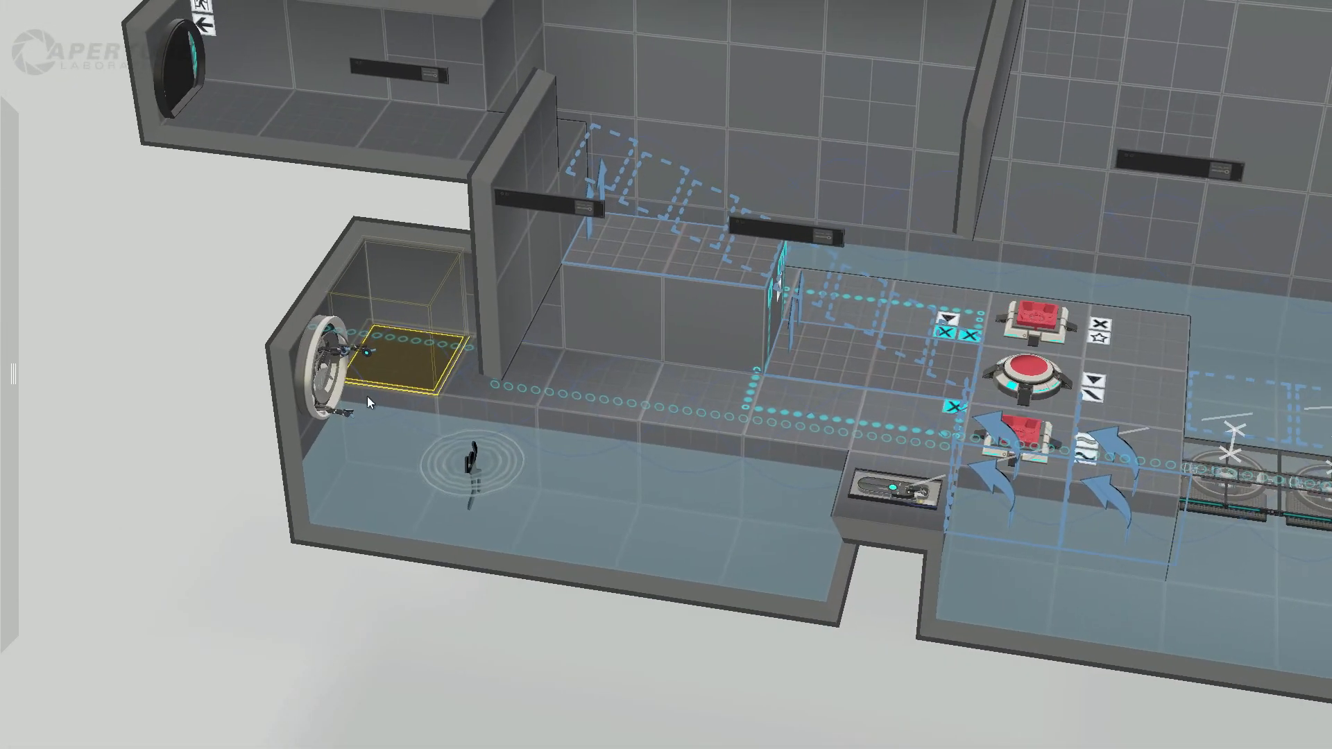
Step: Examine the side wall's indicator line running from the entrance ledge's round button past the wall panels to the island
{"action": "middle_click_drag", "start_coordinate": [794, 514], "coordinate": [591, 504], "text": "shift"}
{"action": "middle_click_drag", "start_coordinate": [133, 415], "coordinate": [671, 447], "text": "shift"}
{"action": "middle_click_drag", "start_coordinate": [343, 547], "coordinate": [664, 440]}
{"action": "middle_click_drag", "start_coordinate": [427, 597], "coordinate": [611, 346], "text": "shift"}
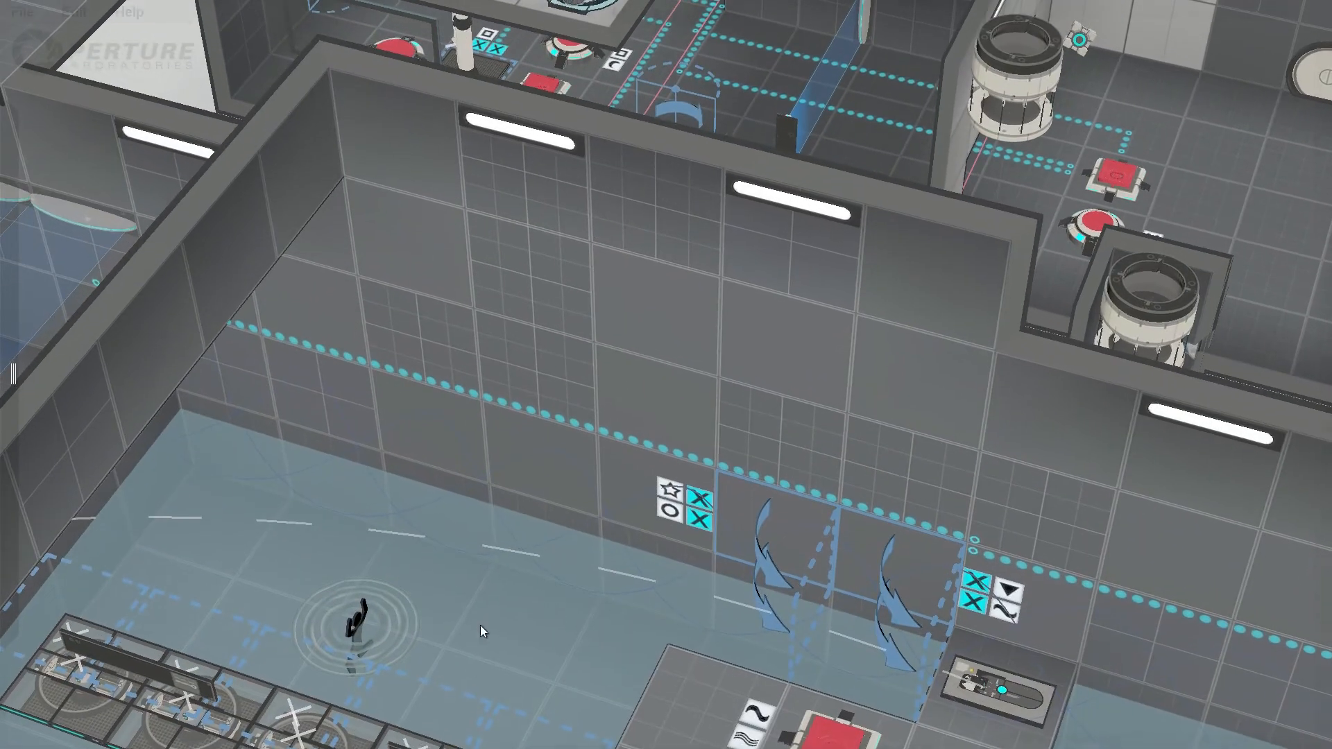
{"action": "middle_click_drag", "start_coordinate": [480, 626], "coordinate": [586, 635], "text": "shift"}
{"action": "middle_click_drag", "start_coordinate": [604, 416], "coordinate": [584, 512]}
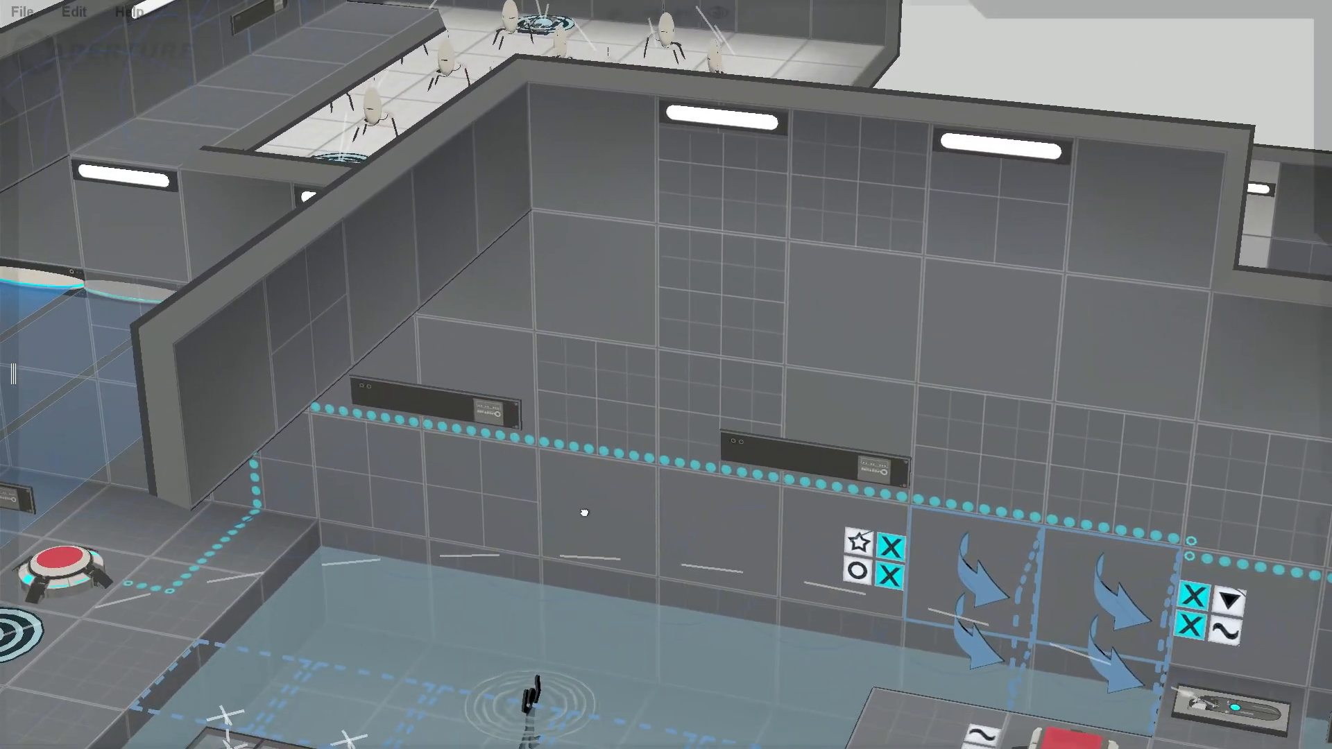
{"action": "scroll", "coordinate": [588, 519], "scroll_direction": "down", "scroll_amount": 3}
{"action": "middle_click_drag", "start_coordinate": [289, 606], "coordinate": [407, 606]}
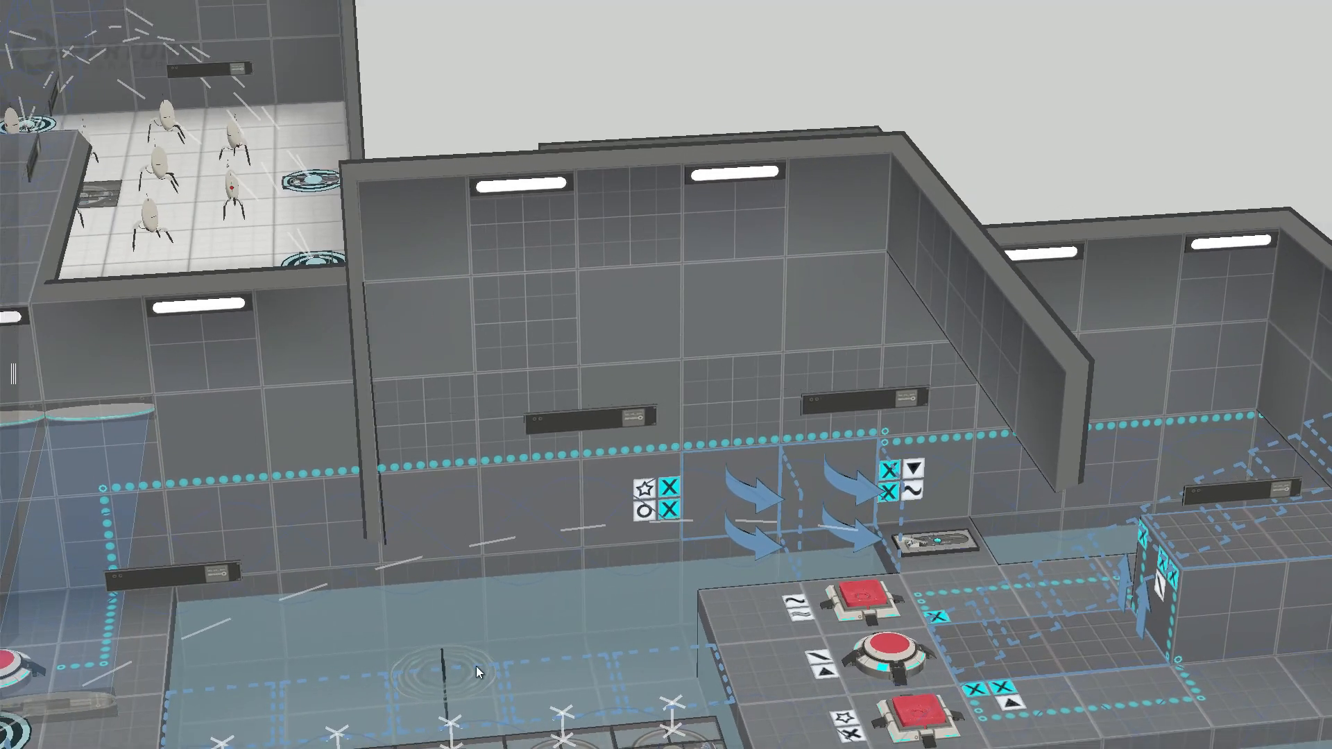
{"action": "middle_click_drag", "start_coordinate": [548, 632], "coordinate": [528, 494], "text": "shift"}
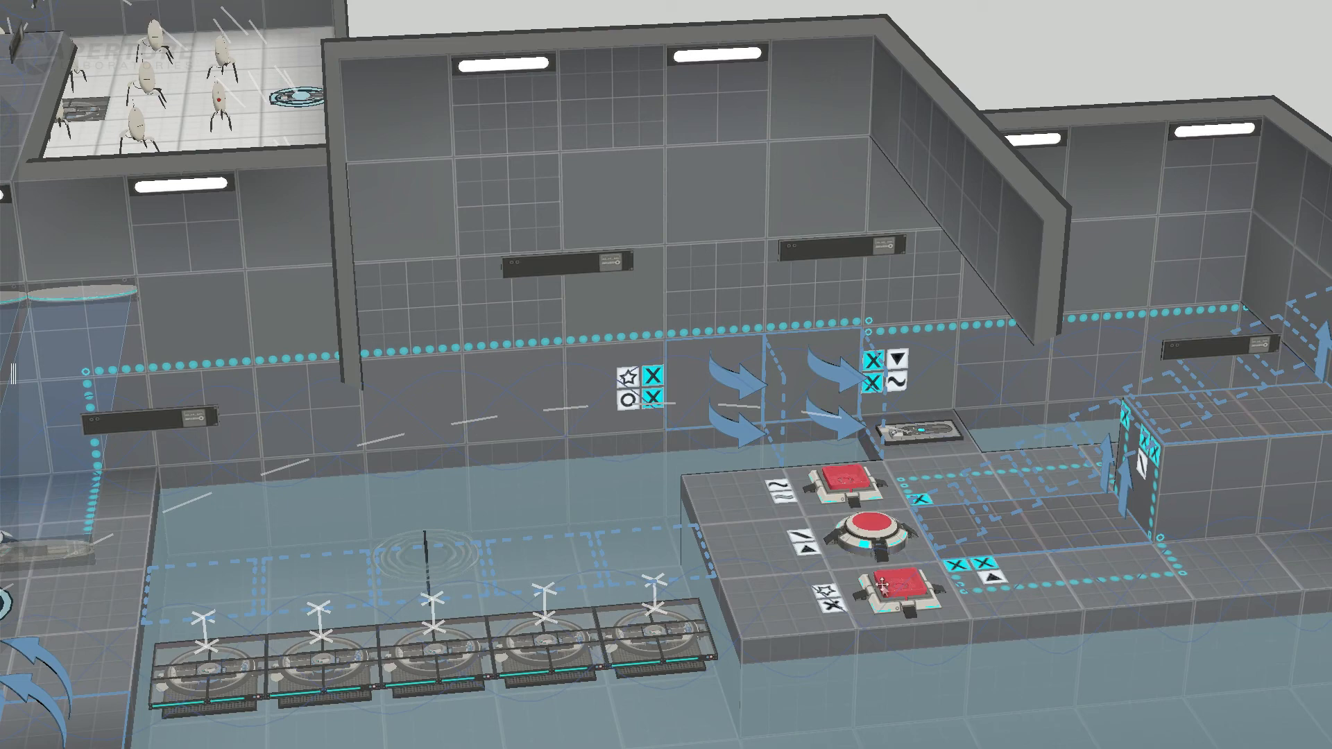
Step: Inspect the star and X signs on the floor beside the island's outer cube button
{"action": "left_click", "coordinate": [835, 609]}
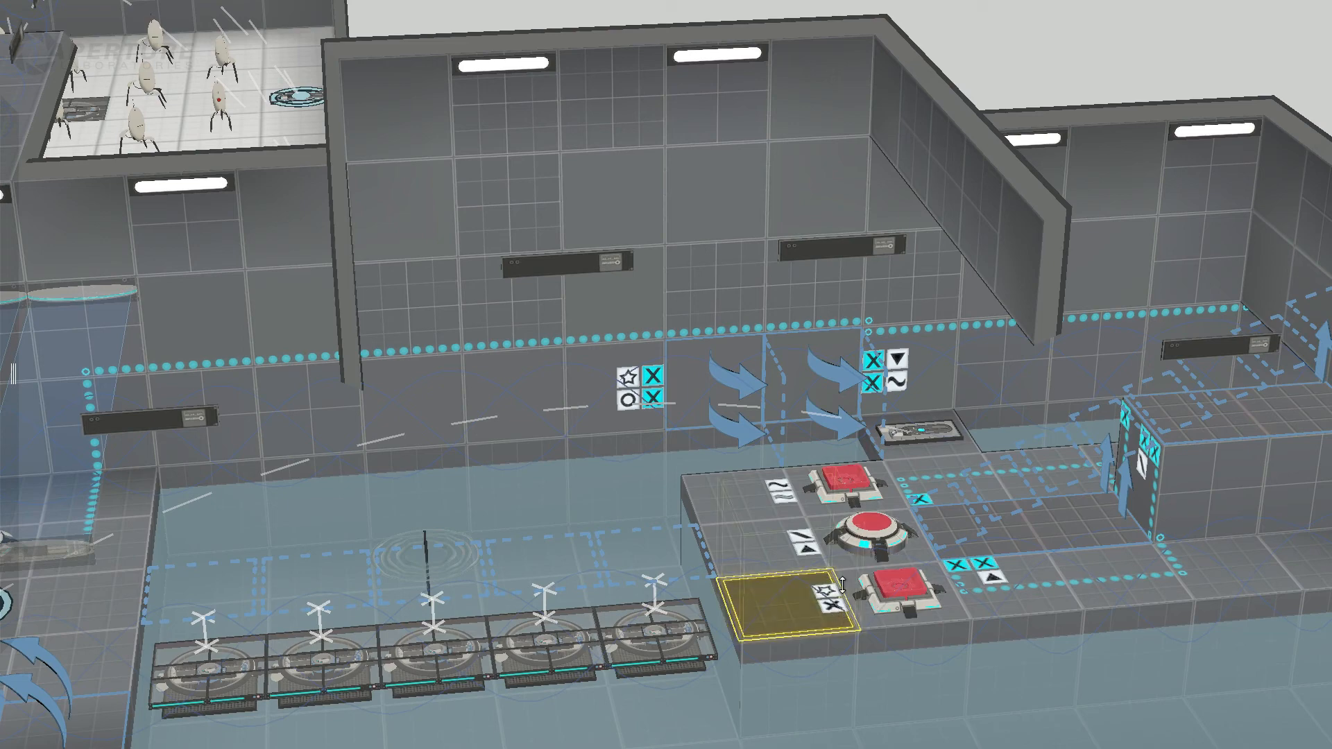
{"action": "scroll", "coordinate": [837, 607], "scroll_direction": "up", "scroll_amount": 3}
{"action": "middle_click_drag", "start_coordinate": [842, 604], "coordinate": [845, 609], "text": "shift"}
{"action": "middle_click_drag", "start_coordinate": [792, 554], "coordinate": [867, 645]}
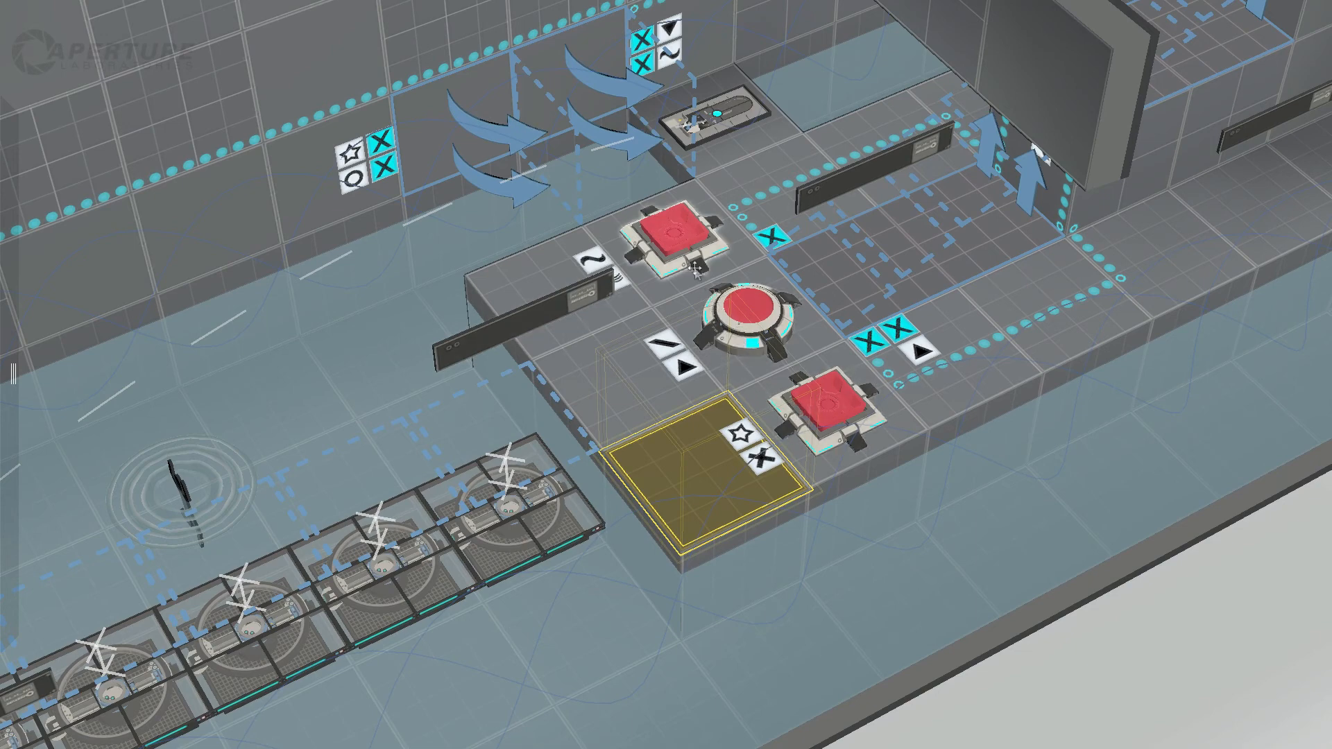
Step: Check the island's wall-side cube button and its connections to the water platforms from several angles
{"action": "left_click", "coordinate": [679, 238]}
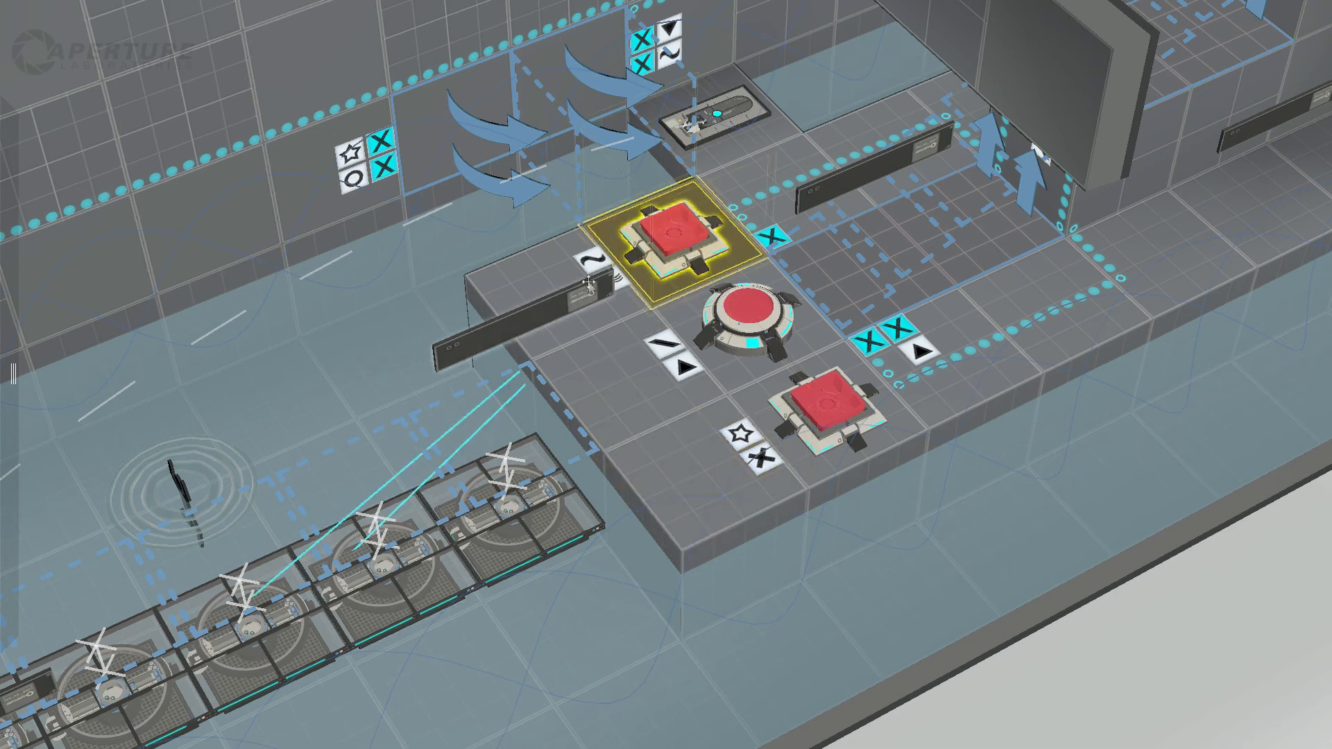
{"action": "right_click_drag", "start_coordinate": [643, 401], "coordinate": [514, 328]}
{"action": "middle_click_drag", "start_coordinate": [616, 293], "coordinate": [785, 281]}
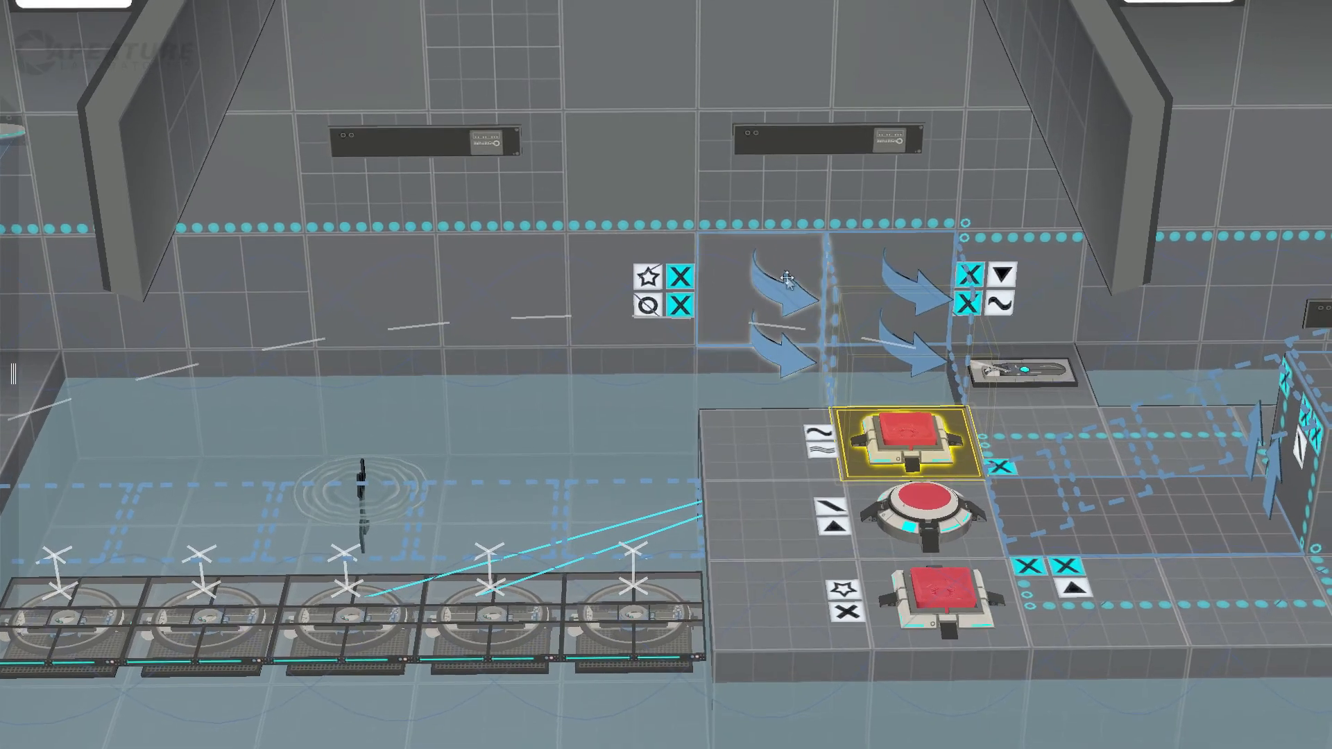
{"action": "middle_click_drag", "start_coordinate": [312, 626], "coordinate": [479, 601]}
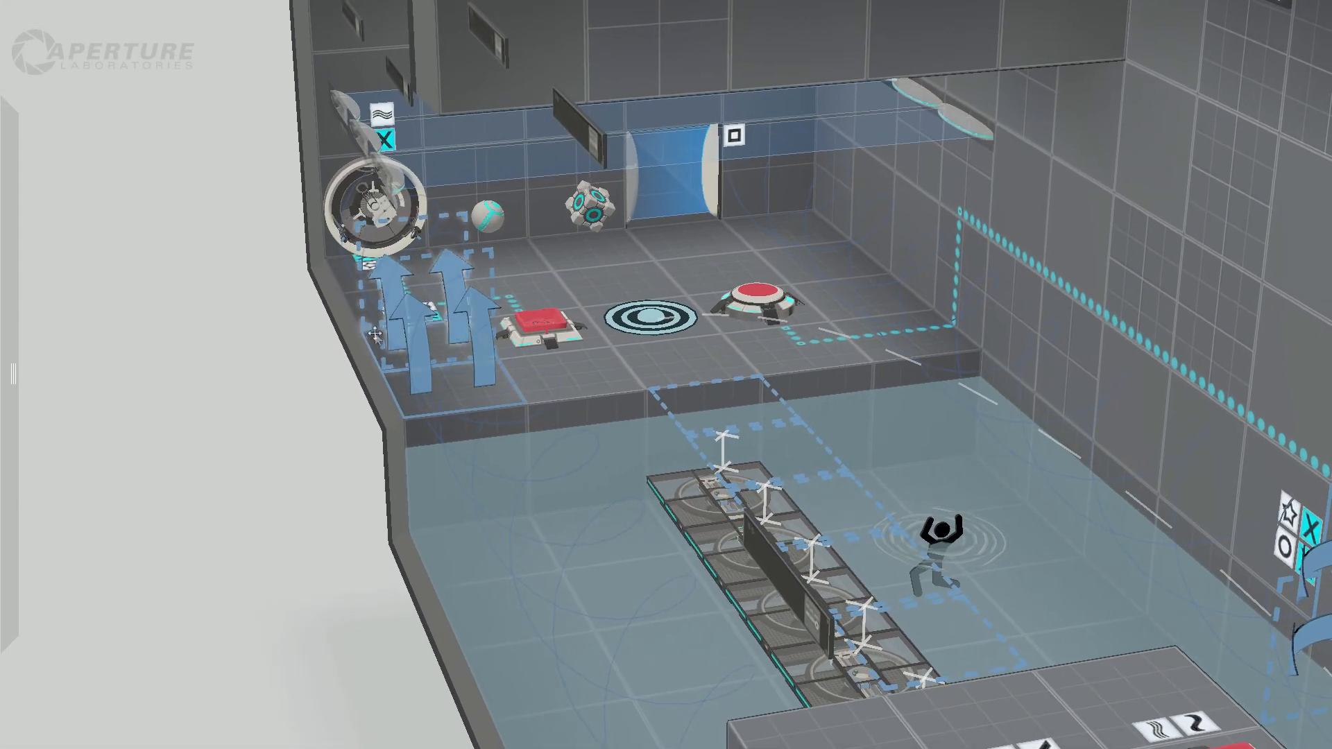
{"action": "left_click", "coordinate": [374, 333]}
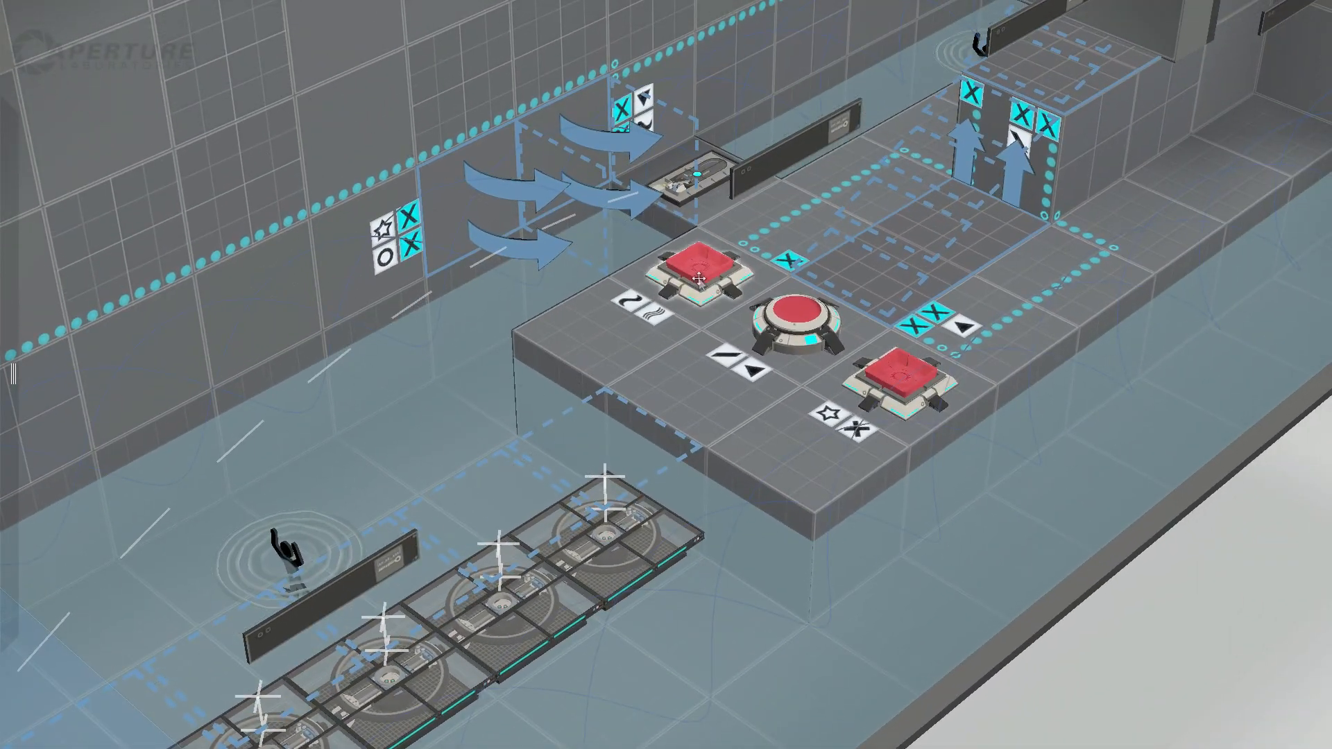
{"action": "left_click", "coordinate": [699, 279]}
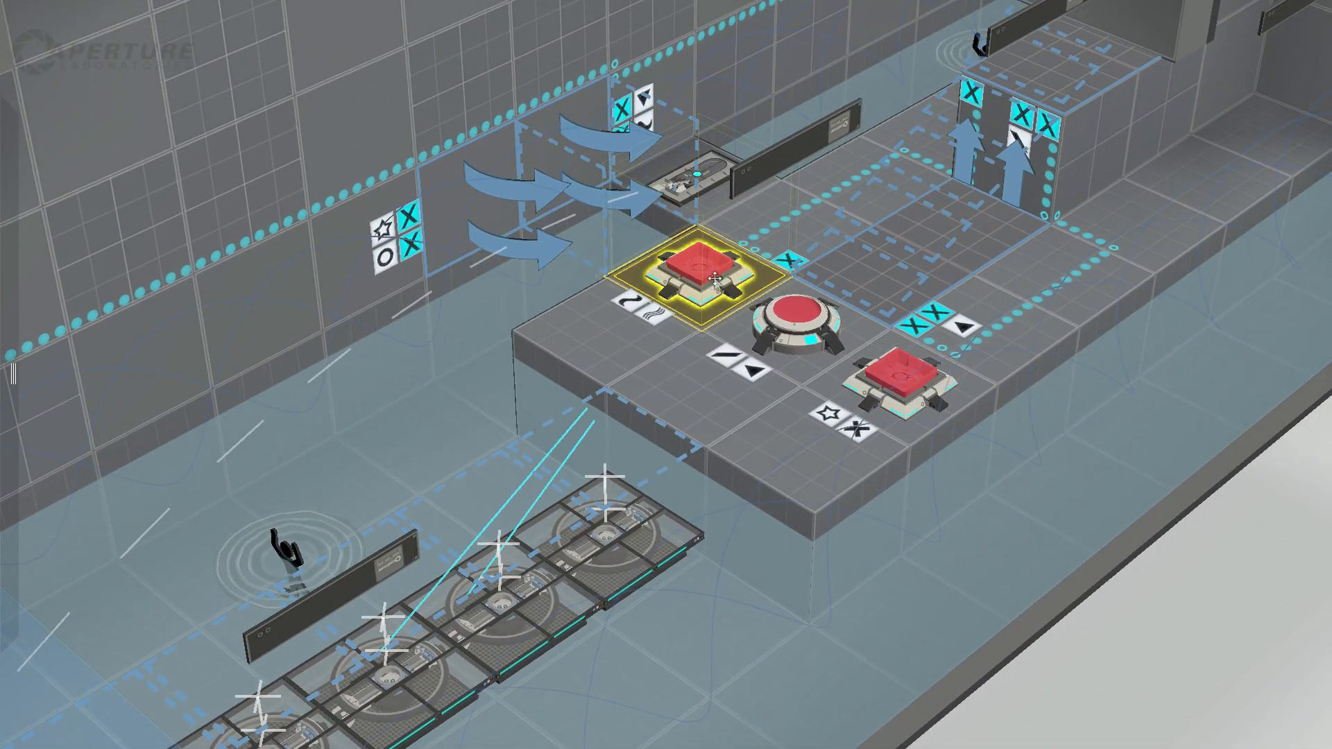
{"action": "middle_click_drag", "start_coordinate": [694, 371], "coordinate": [891, 372]}
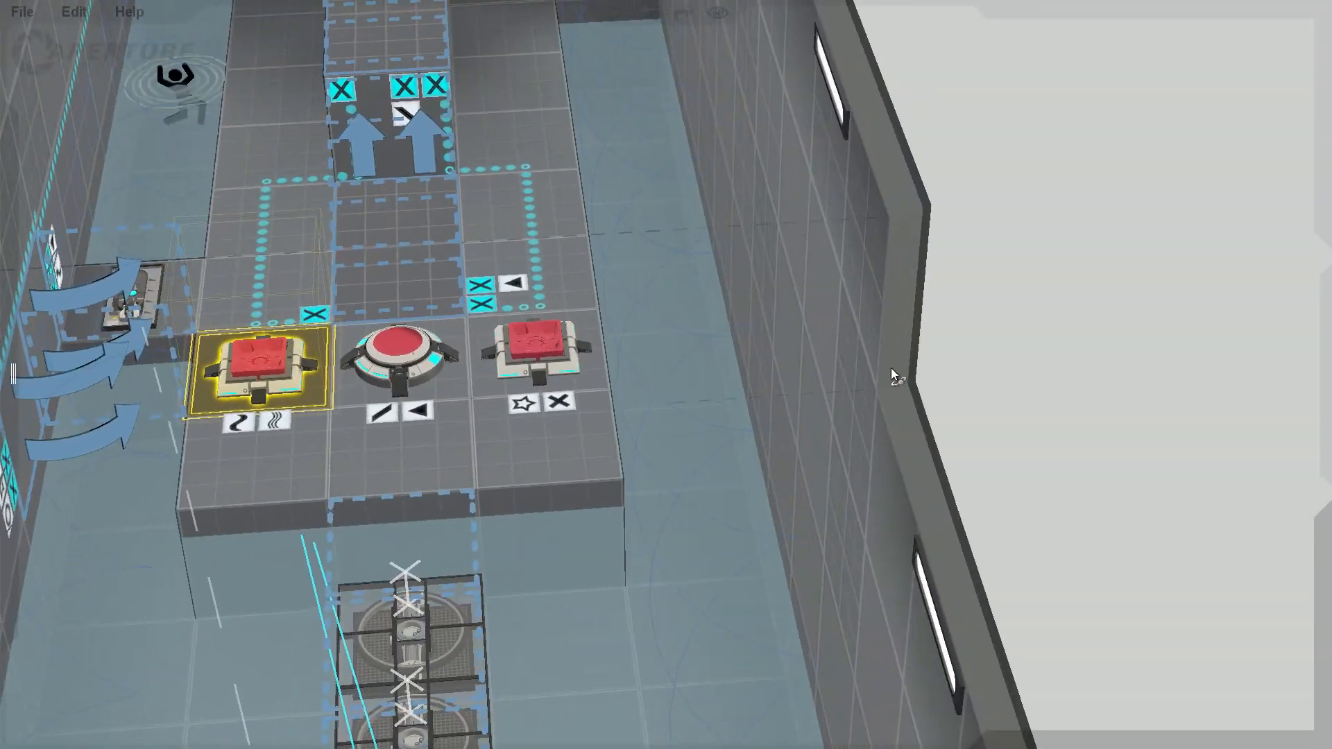
{"action": "key", "text": "a"}
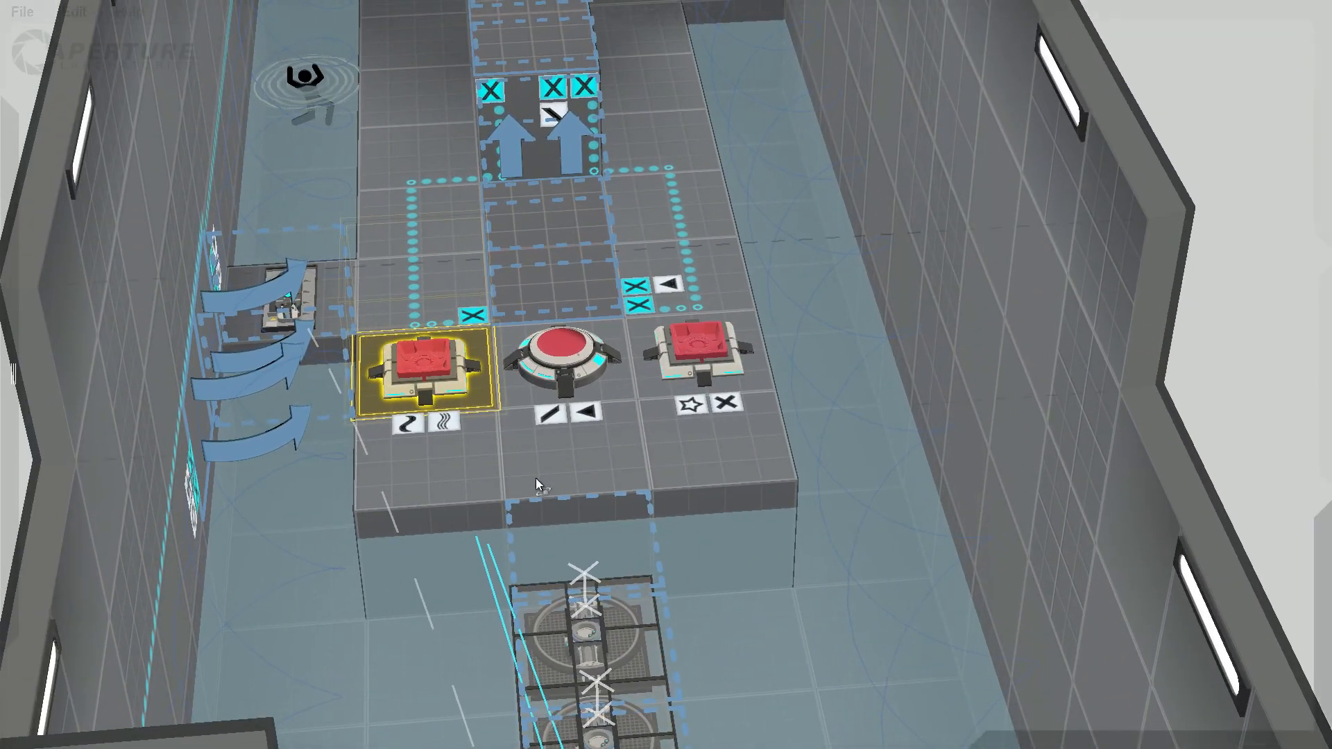
{"action": "middle_click_drag", "start_coordinate": [536, 478], "coordinate": [488, 435]}
Step: Examine the complete test chamber from several sides, covering the water room, the turret room and the cube button rooms
{"action": "scroll", "coordinate": [488, 435], "scroll_direction": "down", "scroll_amount": 6}
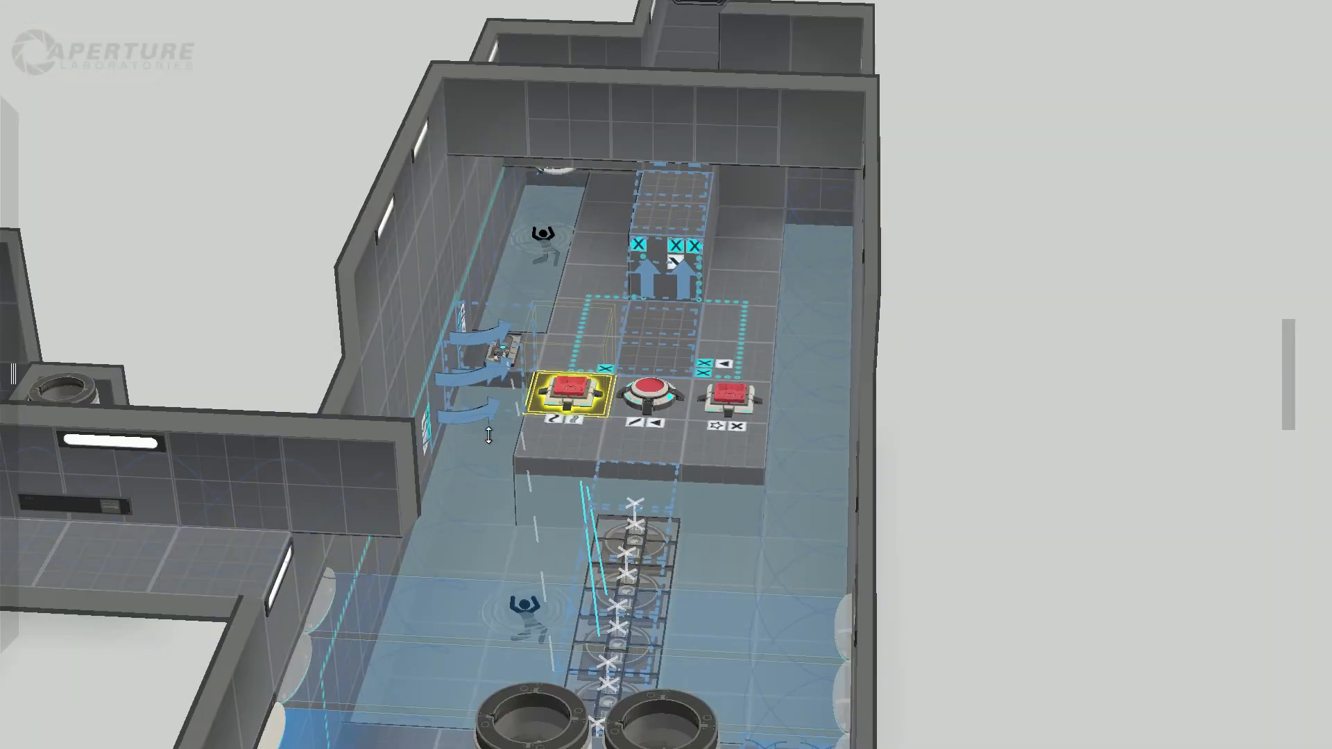
{"action": "middle_click_drag", "start_coordinate": [236, 546], "coordinate": [389, 554]}
{"action": "middle_click_drag", "start_coordinate": [309, 564], "coordinate": [836, 397], "text": "shift"}
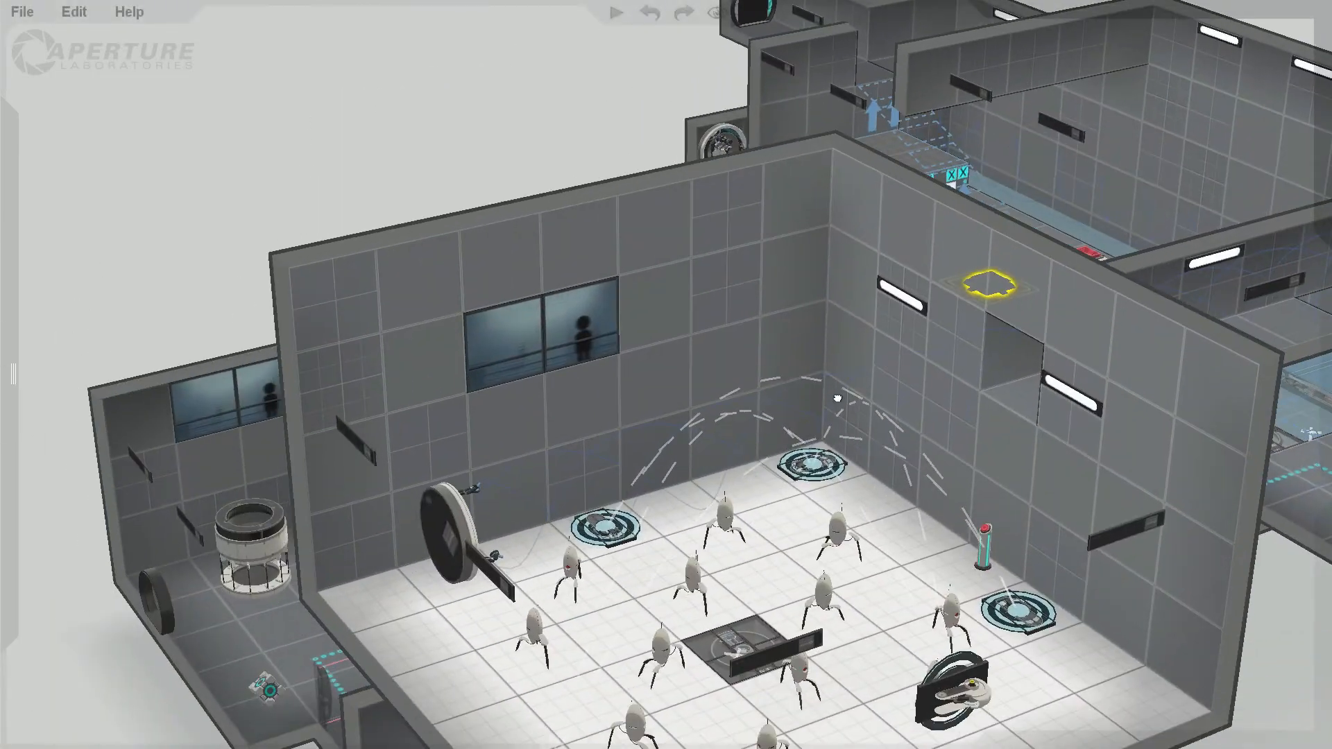
{"action": "middle_click_drag", "start_coordinate": [482, 559], "coordinate": [876, 526]}
{"action": "middle_click_drag", "start_coordinate": [972, 517], "coordinate": [694, 458], "text": "shift"}
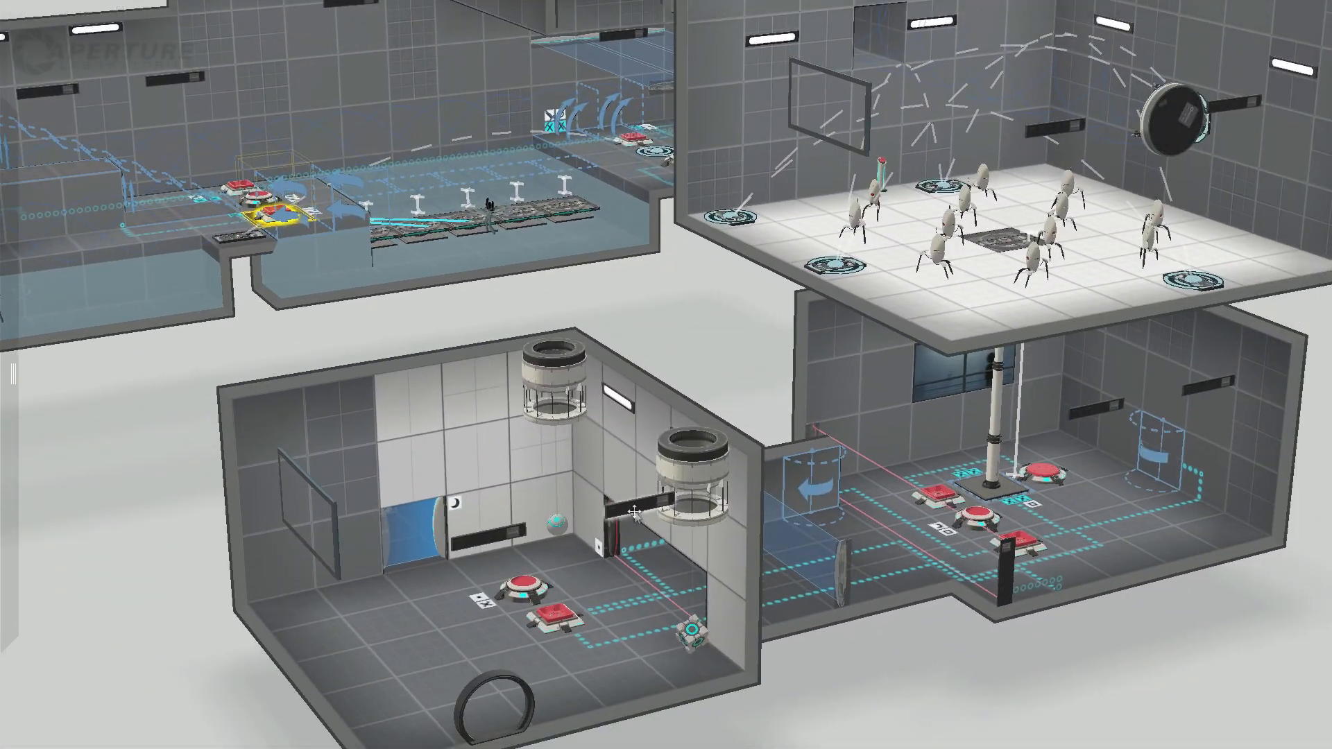
{"action": "middle_click_drag", "start_coordinate": [610, 512], "coordinate": [1010, 652]}
{"action": "left_click_drag", "start_coordinate": [491, 602], "coordinate": [216, 605]}
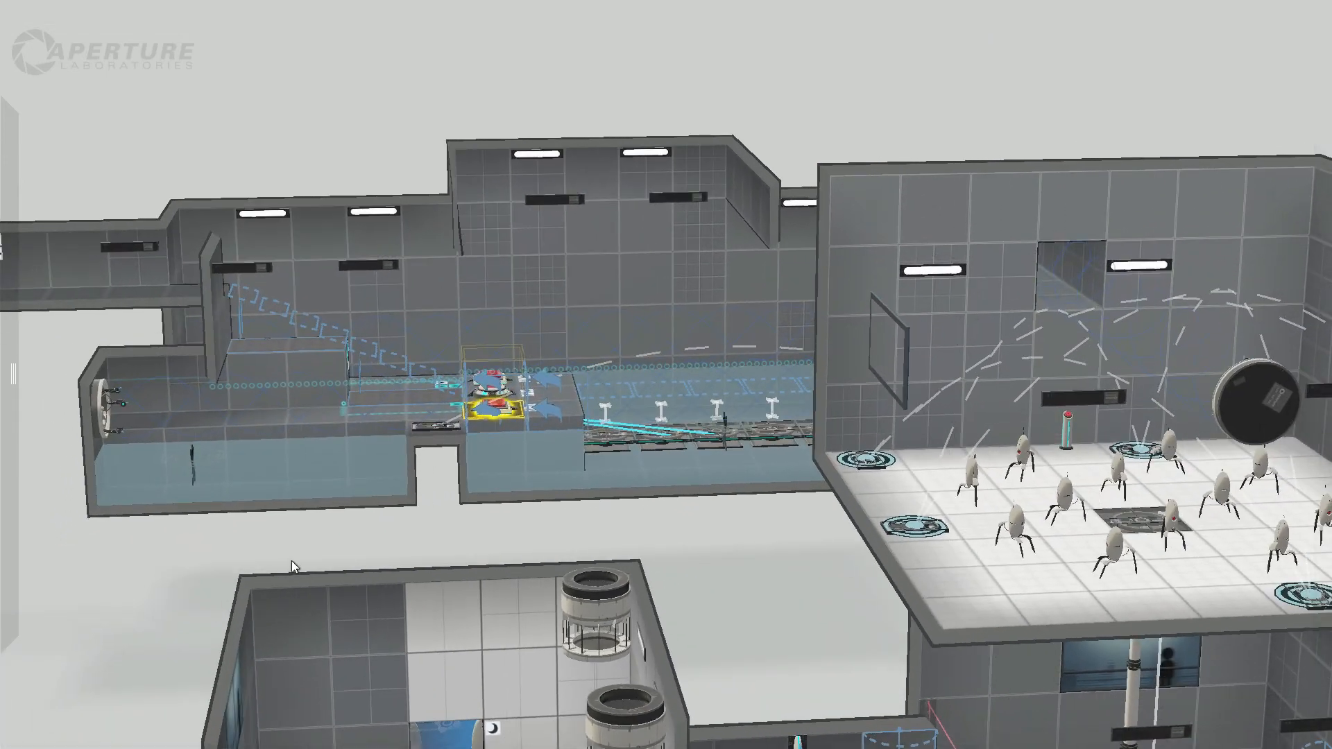
{"action": "middle_click_drag", "start_coordinate": [291, 561], "coordinate": [419, 640]}
{"action": "left_click_drag", "start_coordinate": [419, 640], "coordinate": [842, 662]}
{"action": "right_click_drag", "start_coordinate": [843, 662], "coordinate": [550, 466]}
{"action": "scroll", "coordinate": [485, 499], "scroll_direction": "down", "scroll_amount": 3}
{"action": "scroll", "coordinate": [500, 486], "scroll_direction": "down", "scroll_amount": 2}
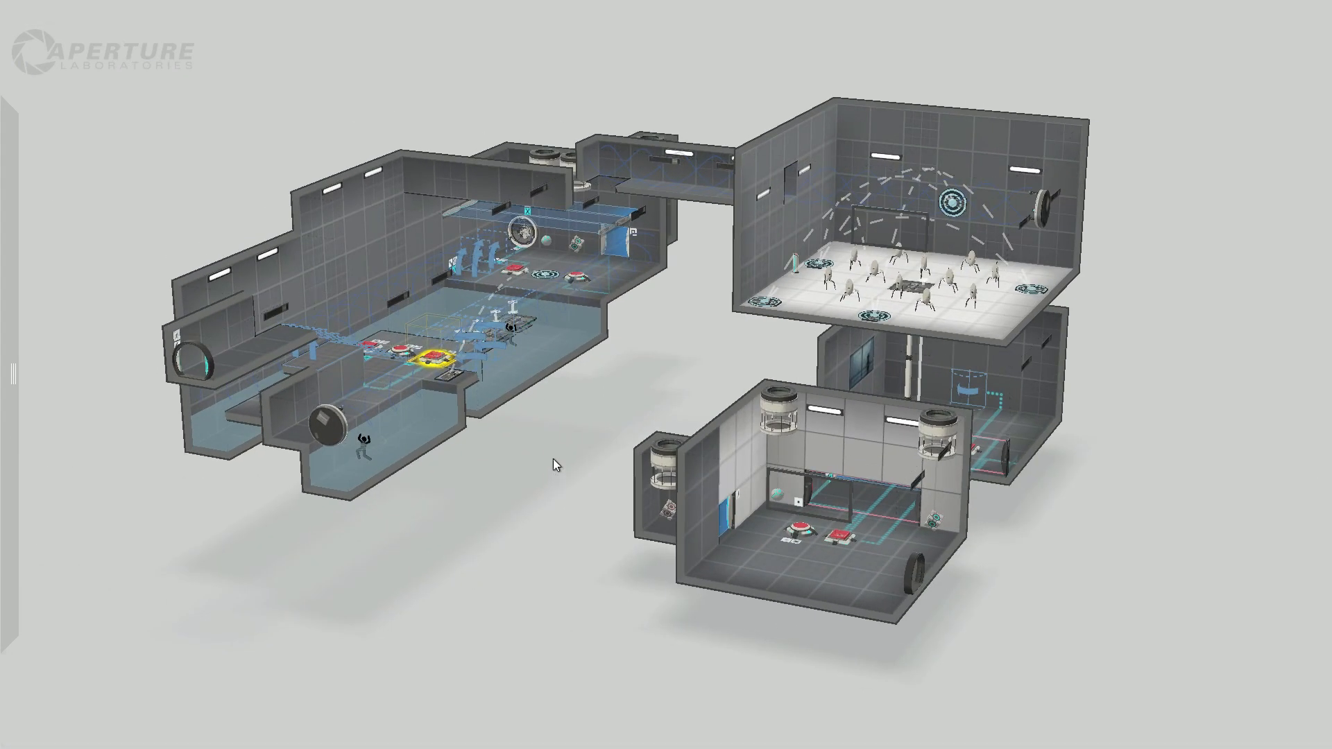